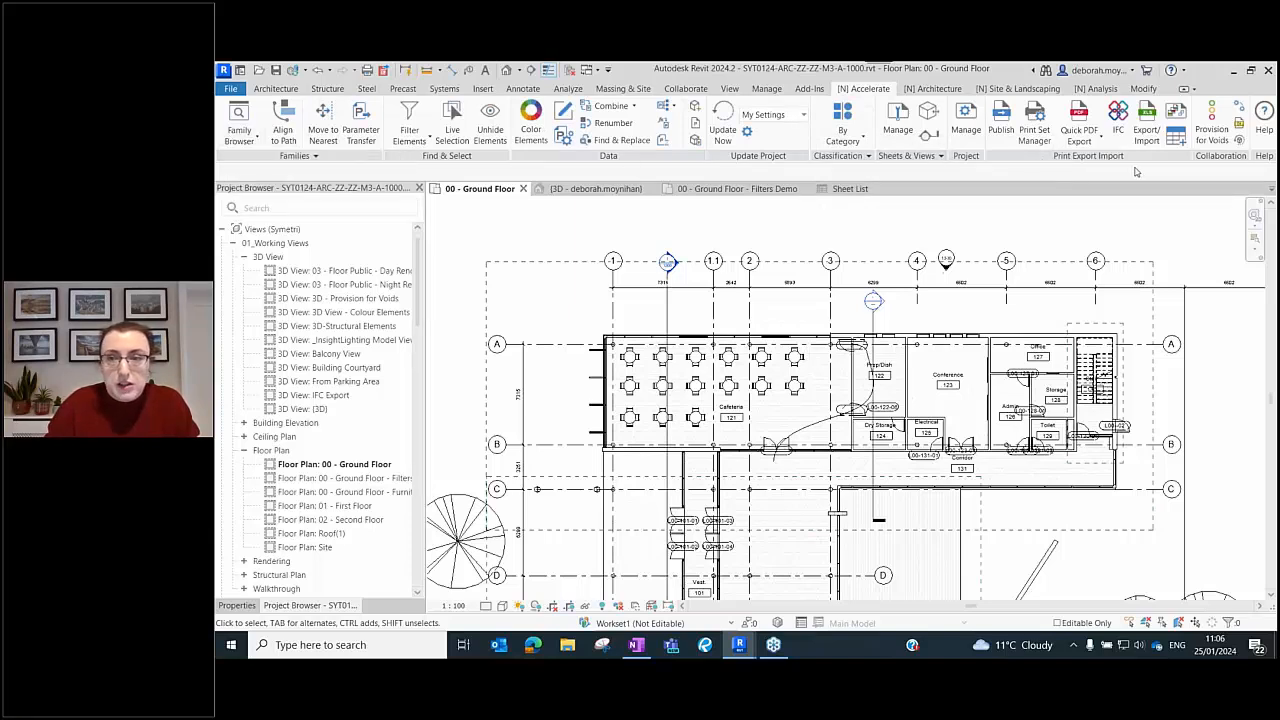
- Open the Family Browser and display the UK library's Internal Doors families from the Doors folder
middle_drag(528, 268, 603, 271)
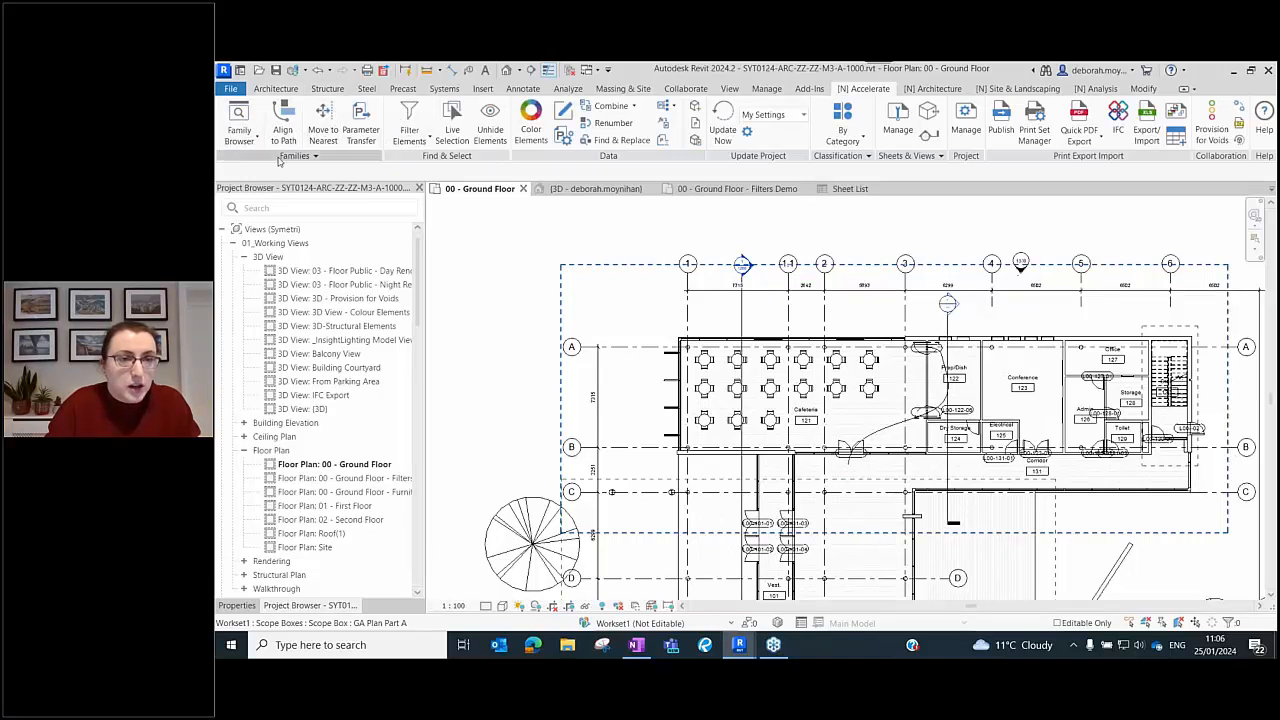
click(238, 114)
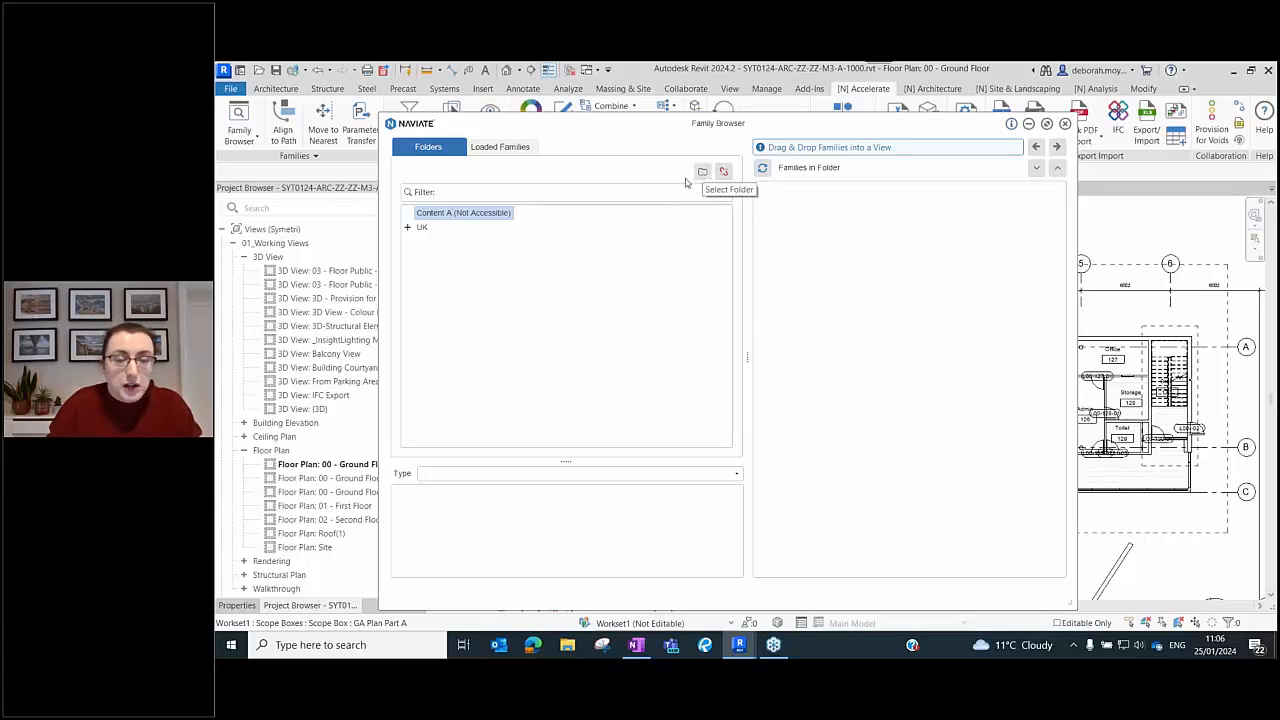
click(408, 228)
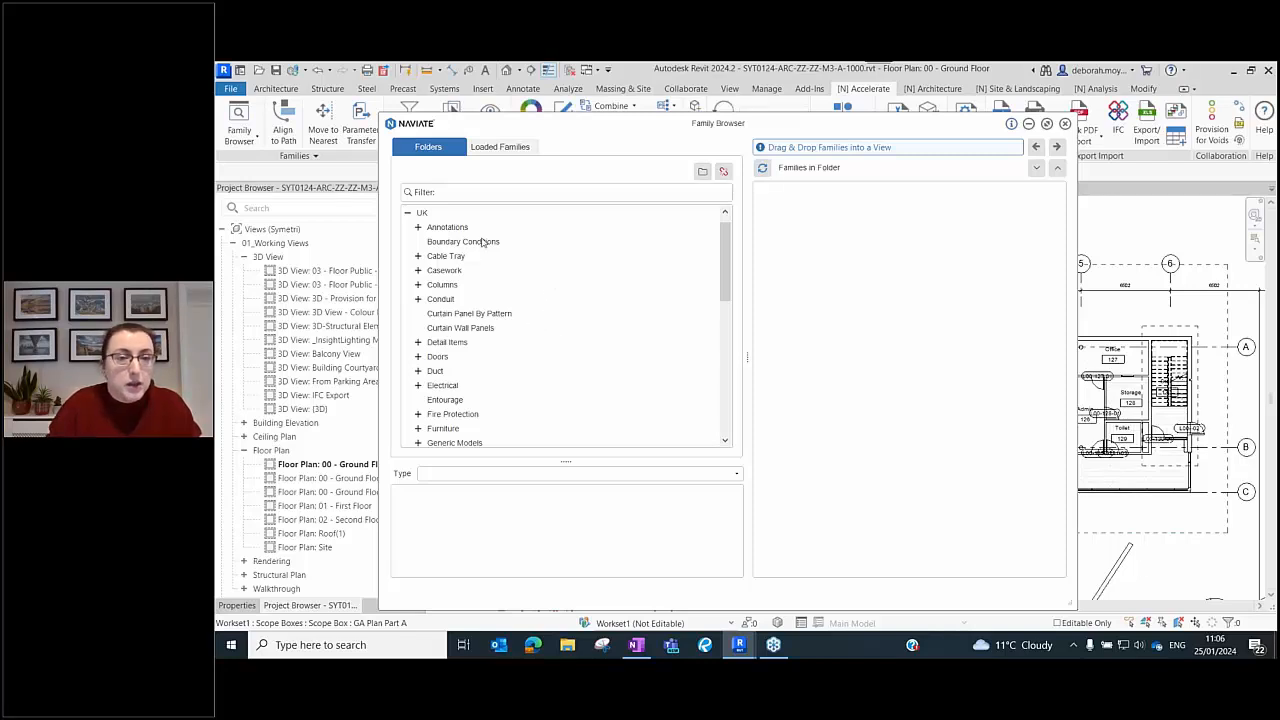
click(437, 357)
click(418, 357)
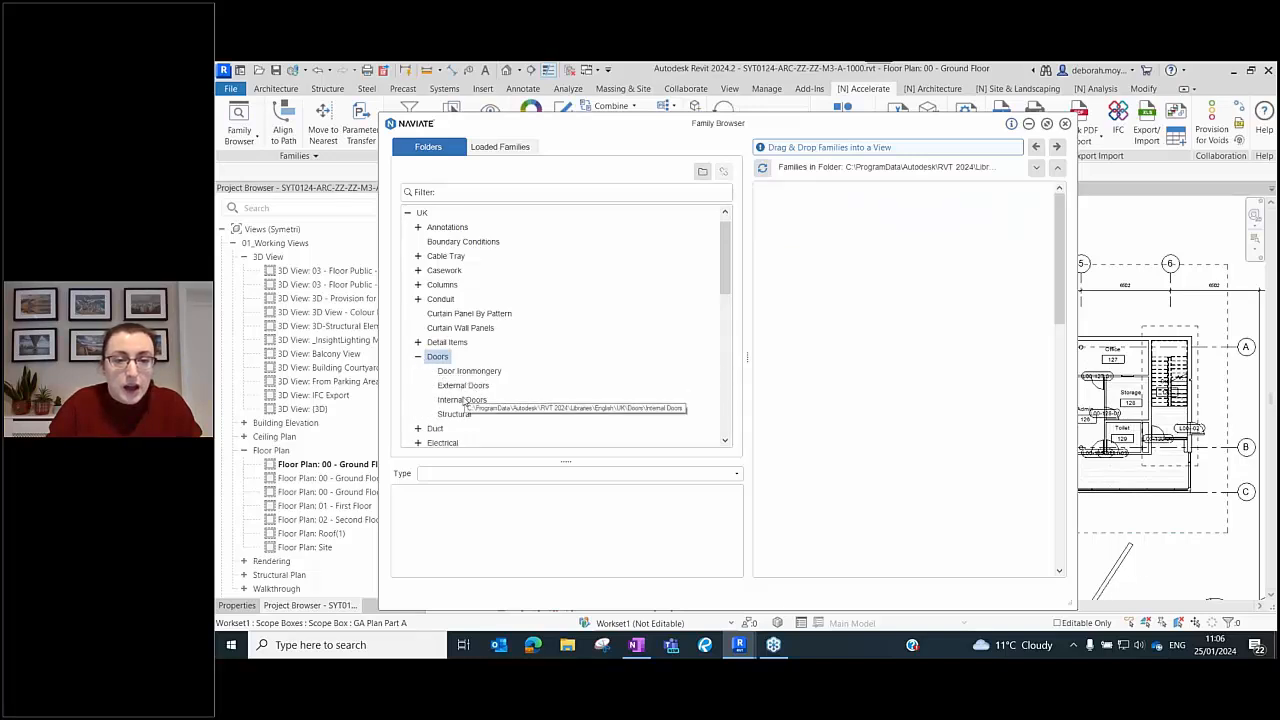
click(451, 400)
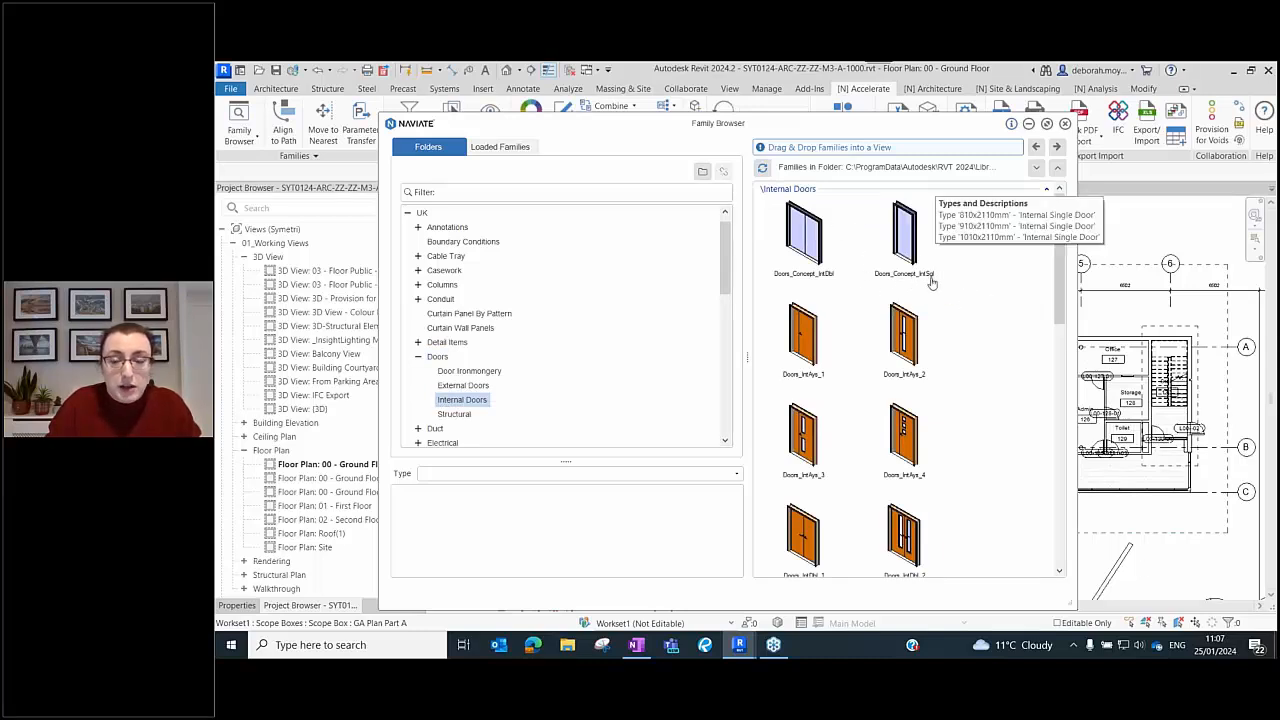
- Select the Doors_IntSgl_1 family among the internal doors and bring up its load, edit and thumbnail size options
mouse_move(945, 321)
scroll(960, 322, down, 5)
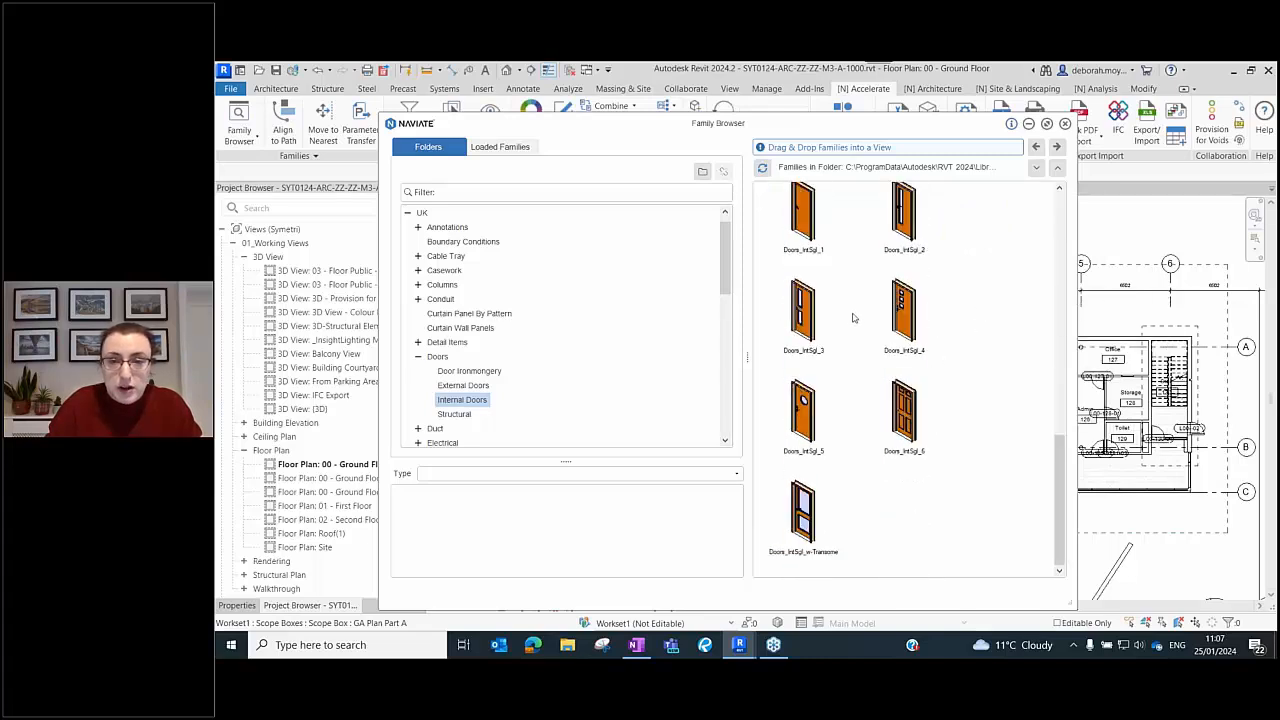
scroll(840, 318, up, 3)
click(818, 362)
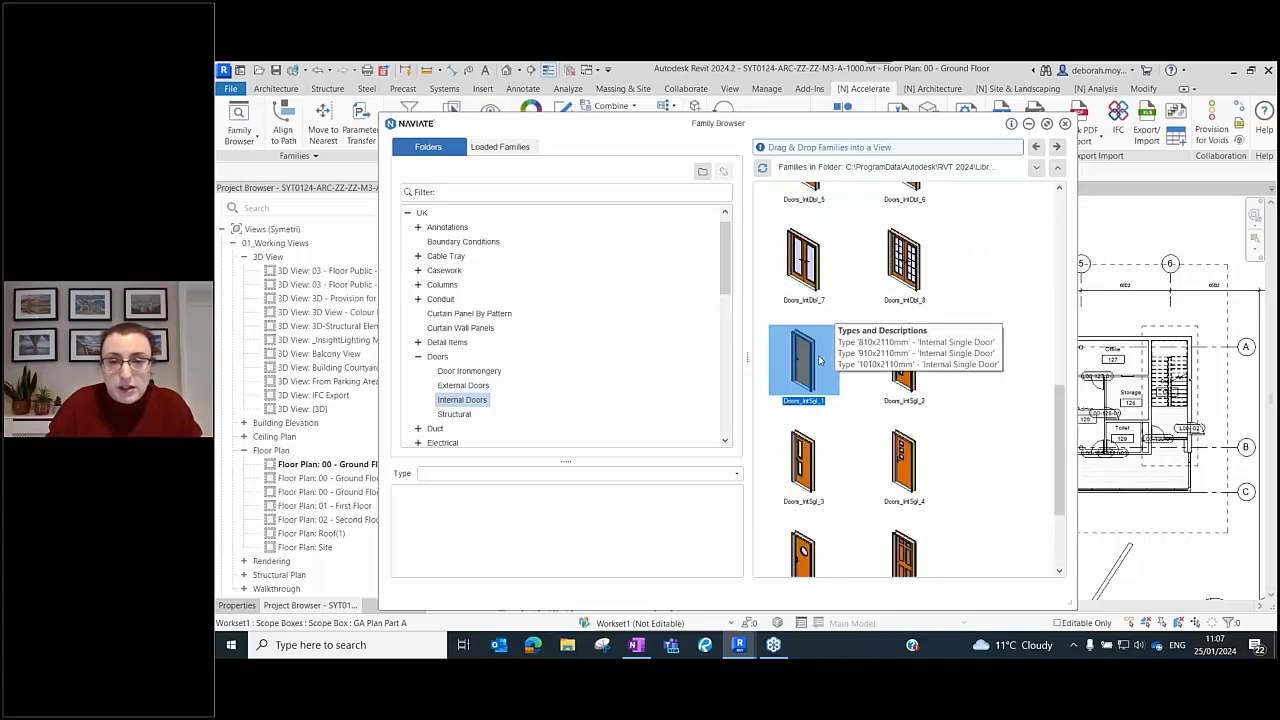
right_click(818, 360)
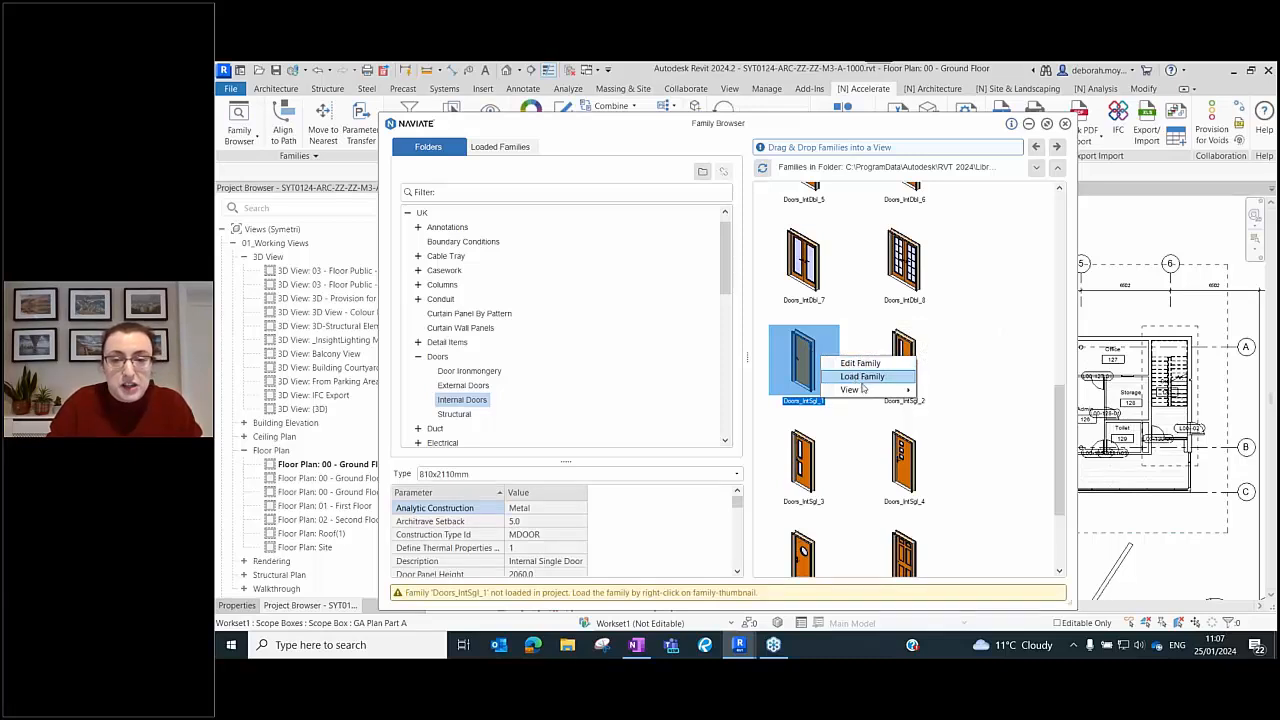
mouse_move(862, 388)
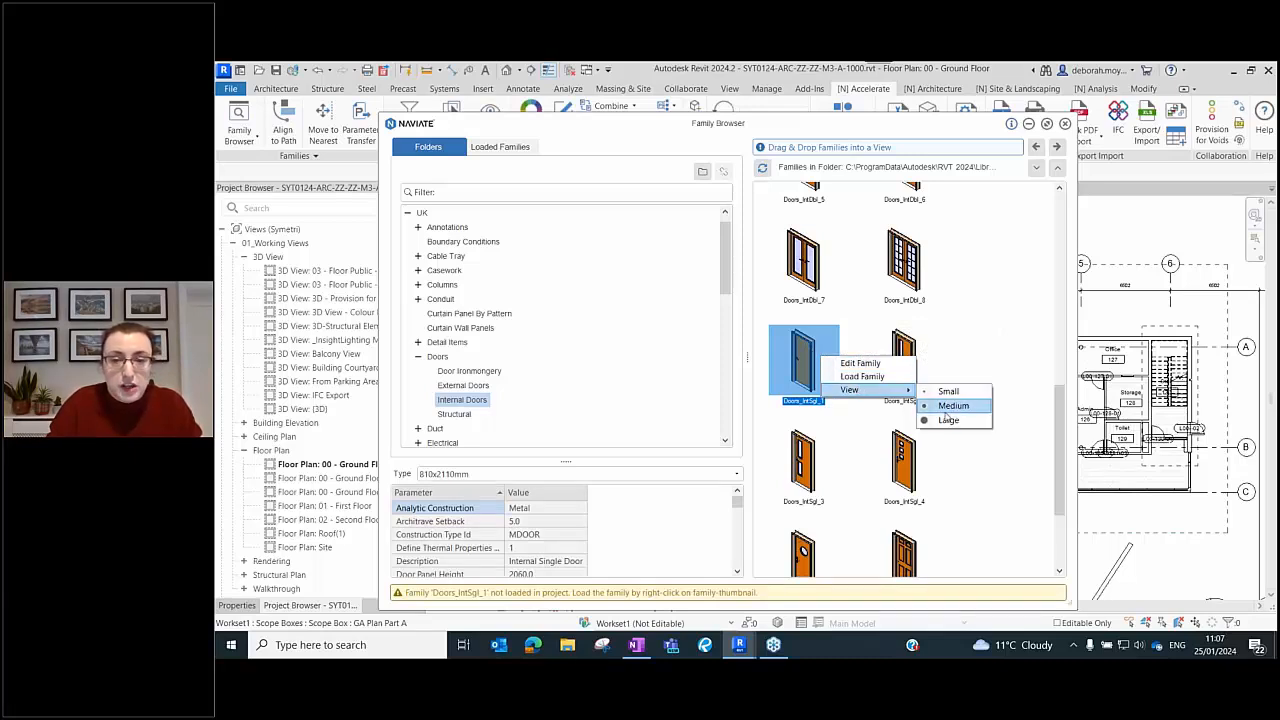
- Enlarge the parameter area and examine the available types of Doors_IntSgl_1, keeping the 810x2110mm type selected
click(569, 464)
drag(571, 464, 586, 400)
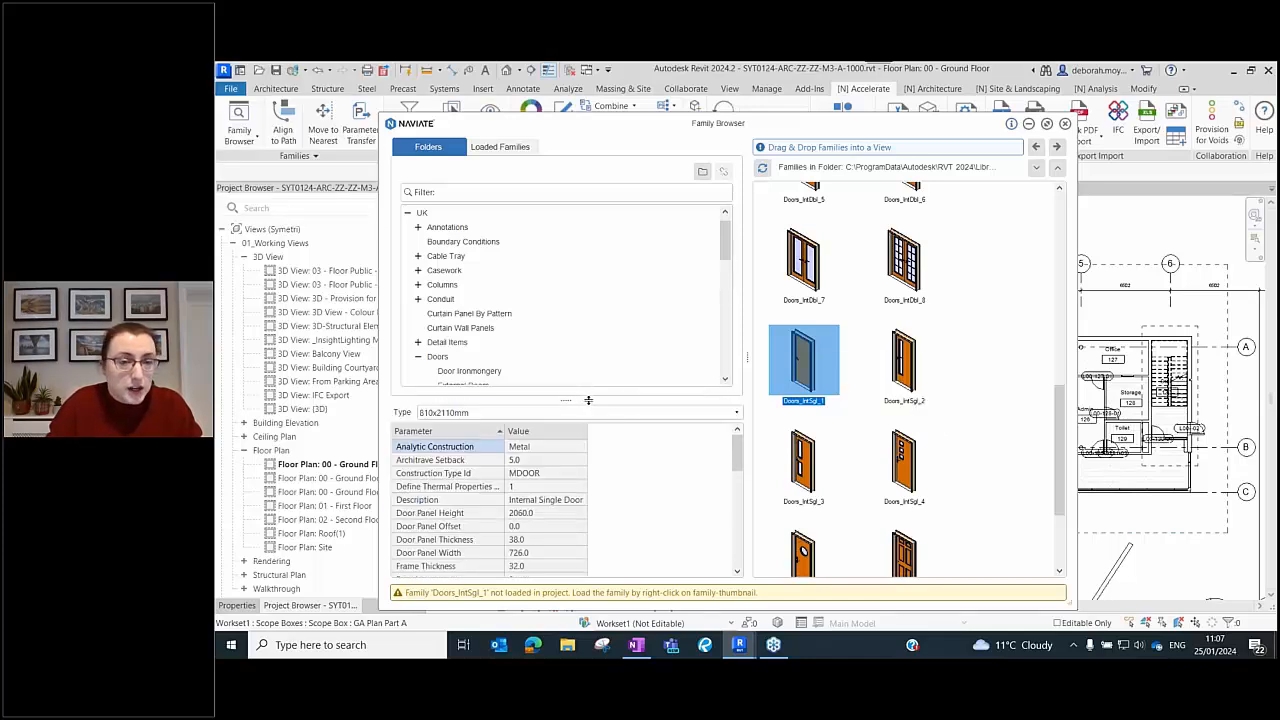
click(664, 415)
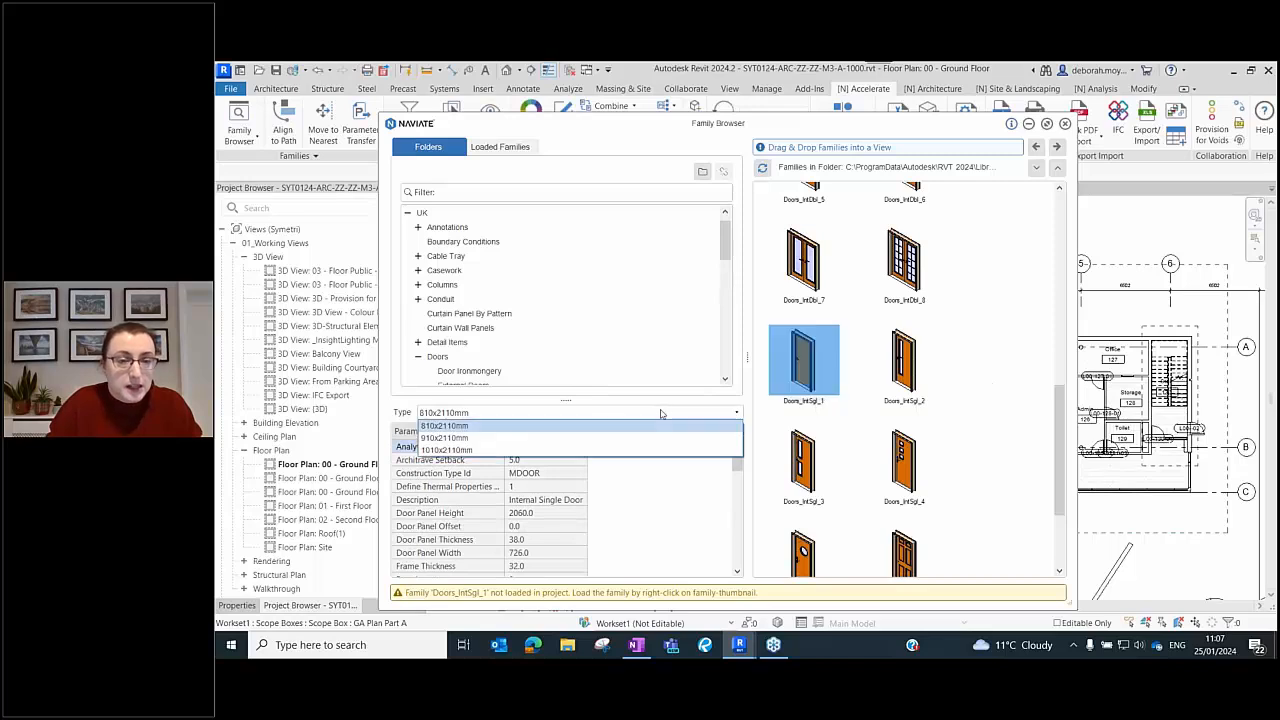
click(474, 427)
mouse_move(740, 452)
mouse_down()
mouse_move(738, 530)
mouse_move(707, 566)
mouse_move(737, 440)
mouse_up()
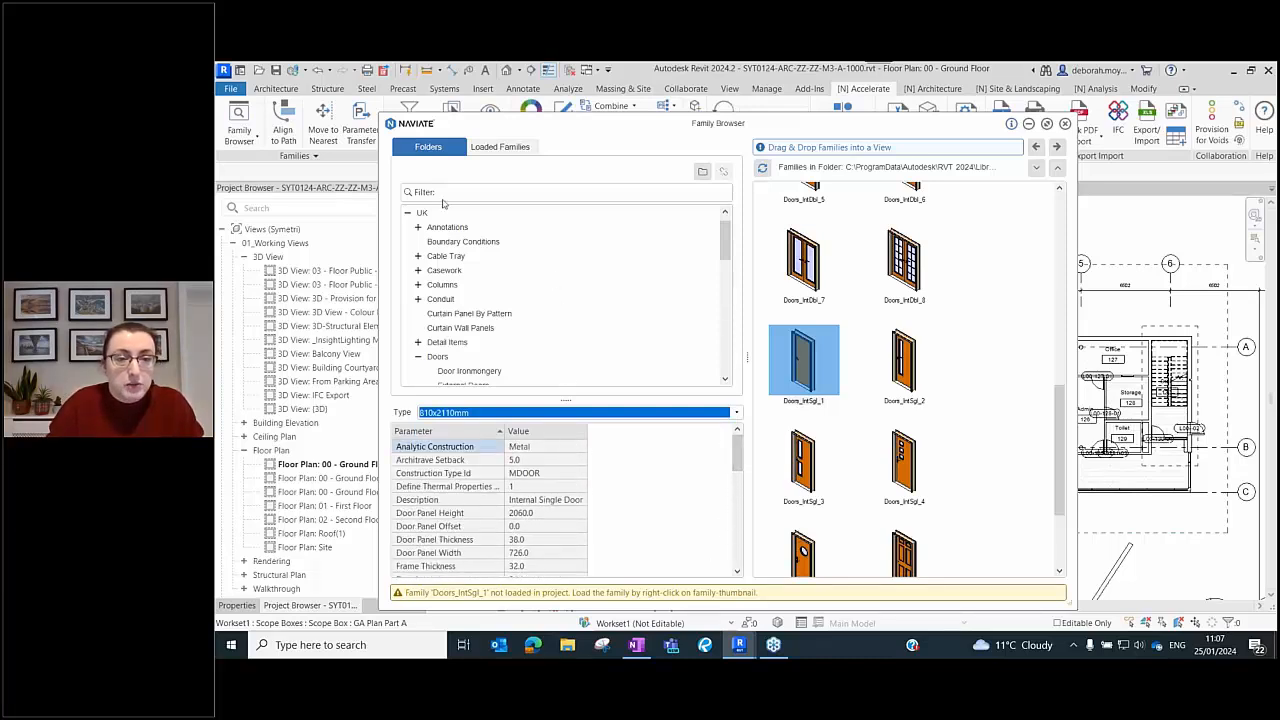
- Switch to the families loaded in the project and display the M_Single-Flush types in the Doors category
click(499, 148)
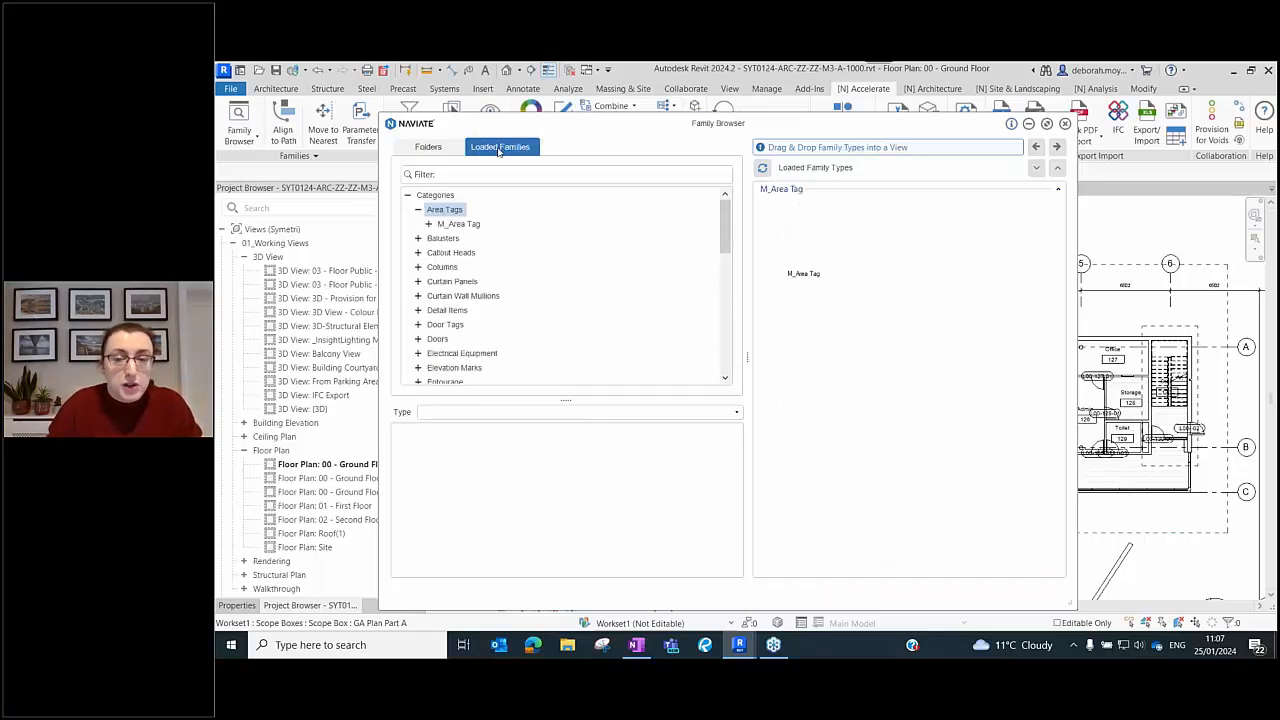
click(438, 340)
click(419, 339)
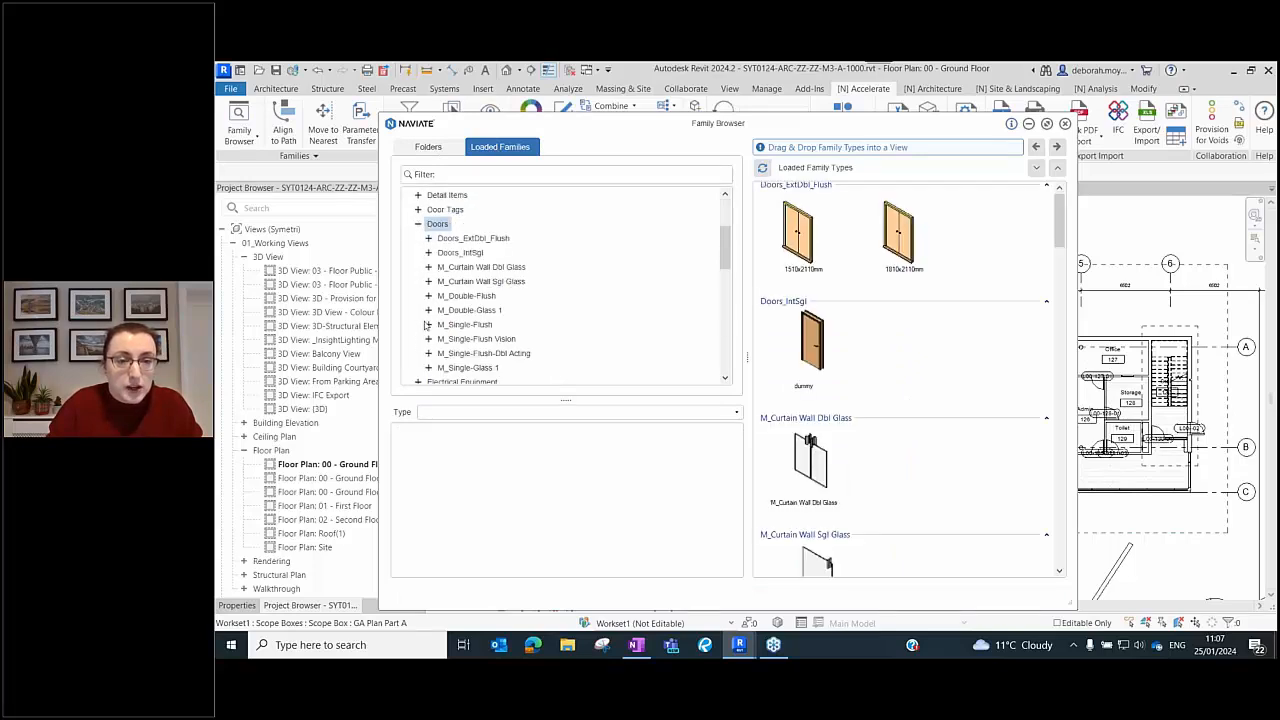
scroll(470, 290, down, 3)
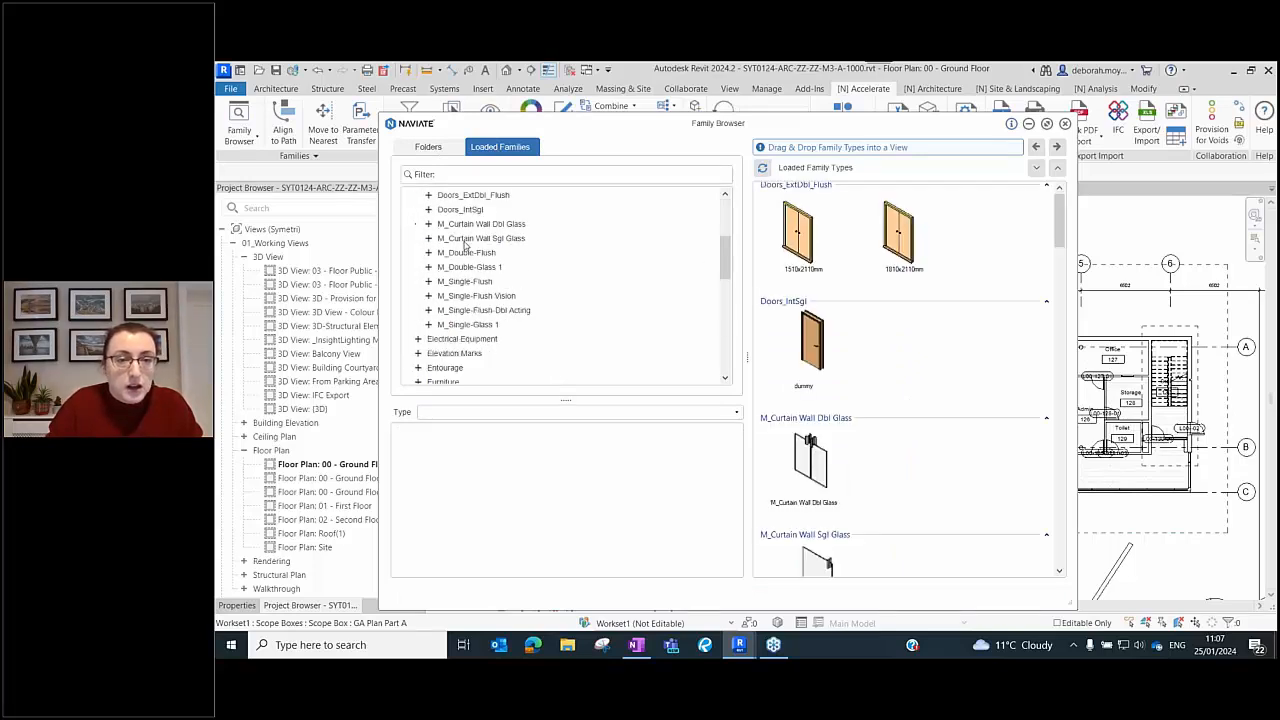
scroll(453, 298, up, 2)
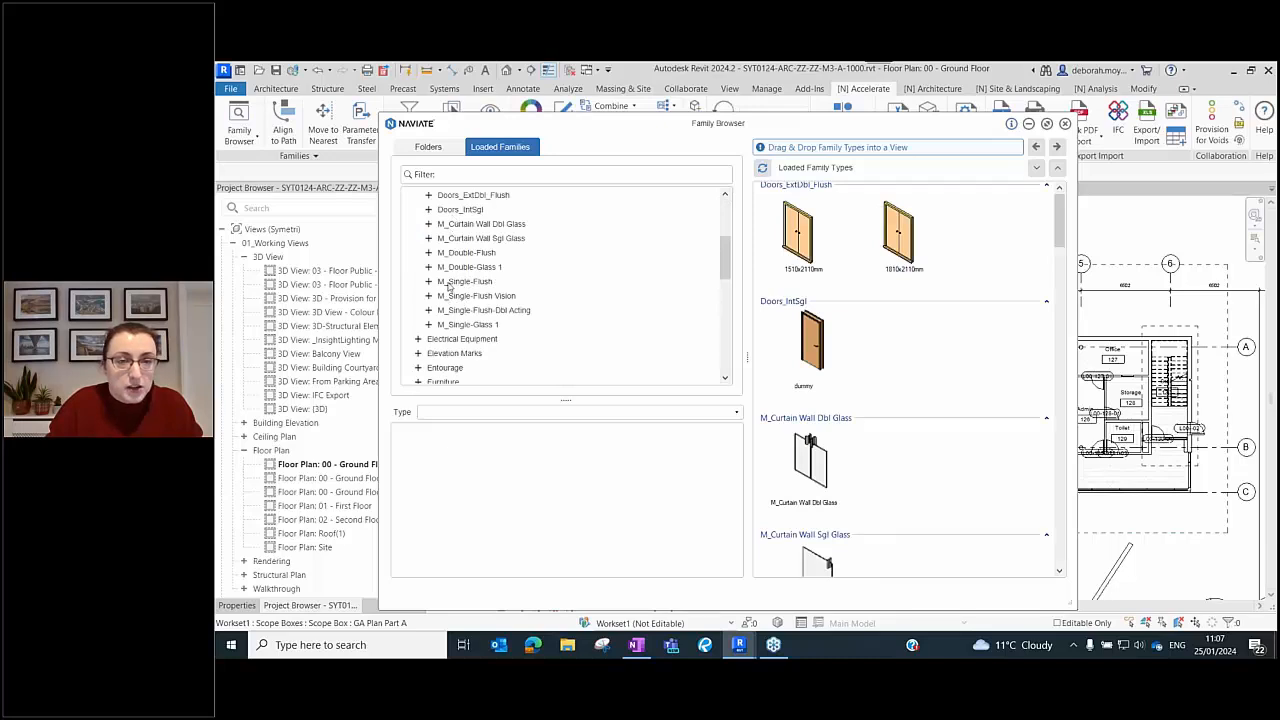
click(450, 283)
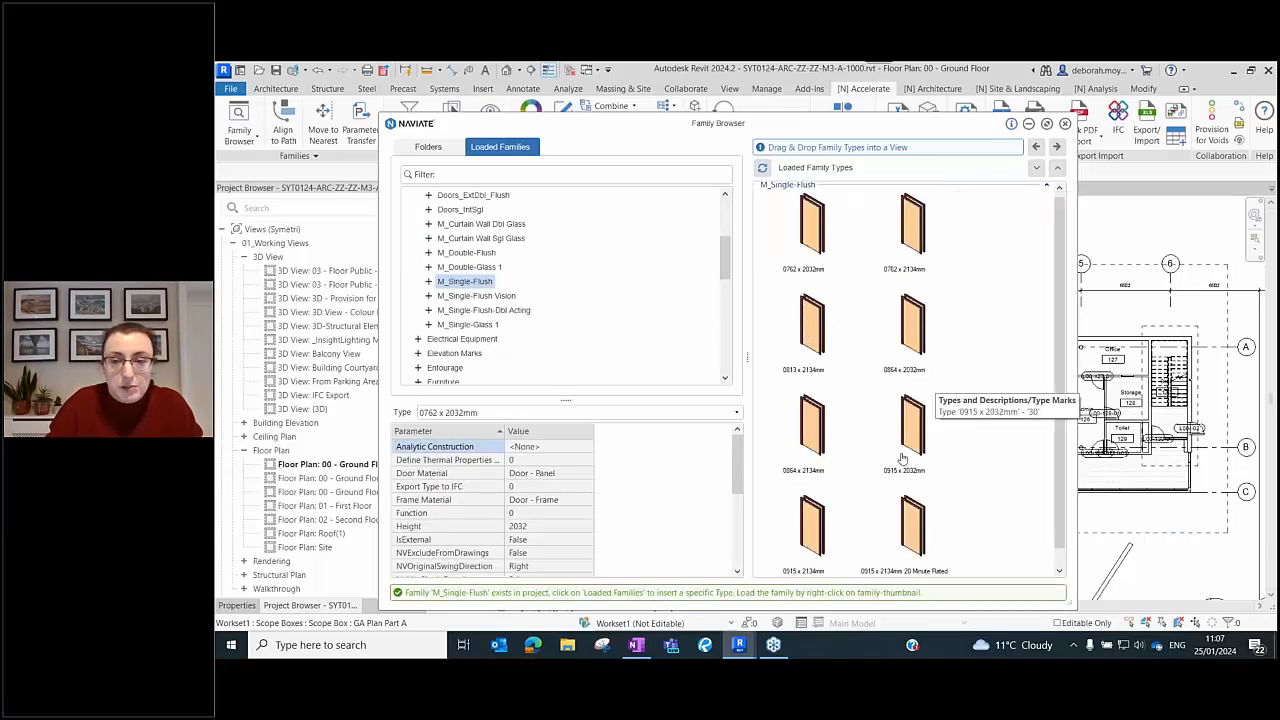
- Examine the M_Single-Flush door types and the parameters of type 0762 x 2032mm, and close the Family Browser
scroll(877, 443, down, 1)
scroll(844, 460, up, 1)
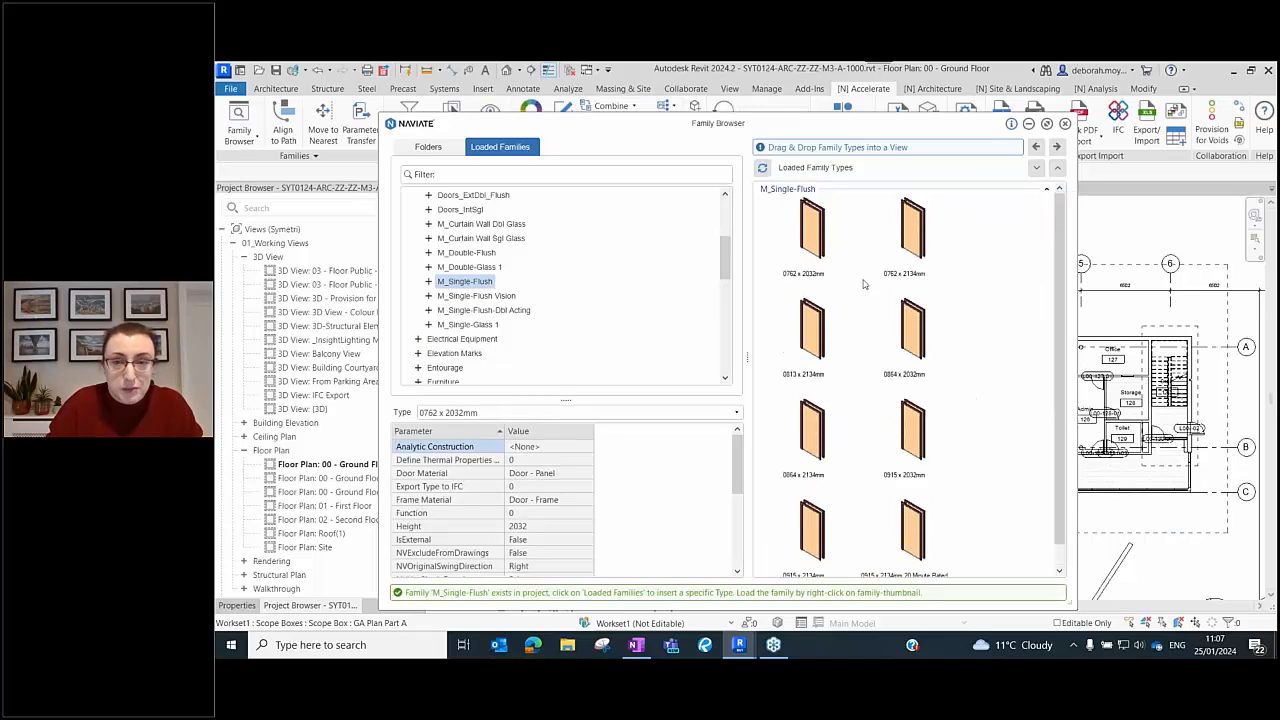
click(563, 414)
click(563, 424)
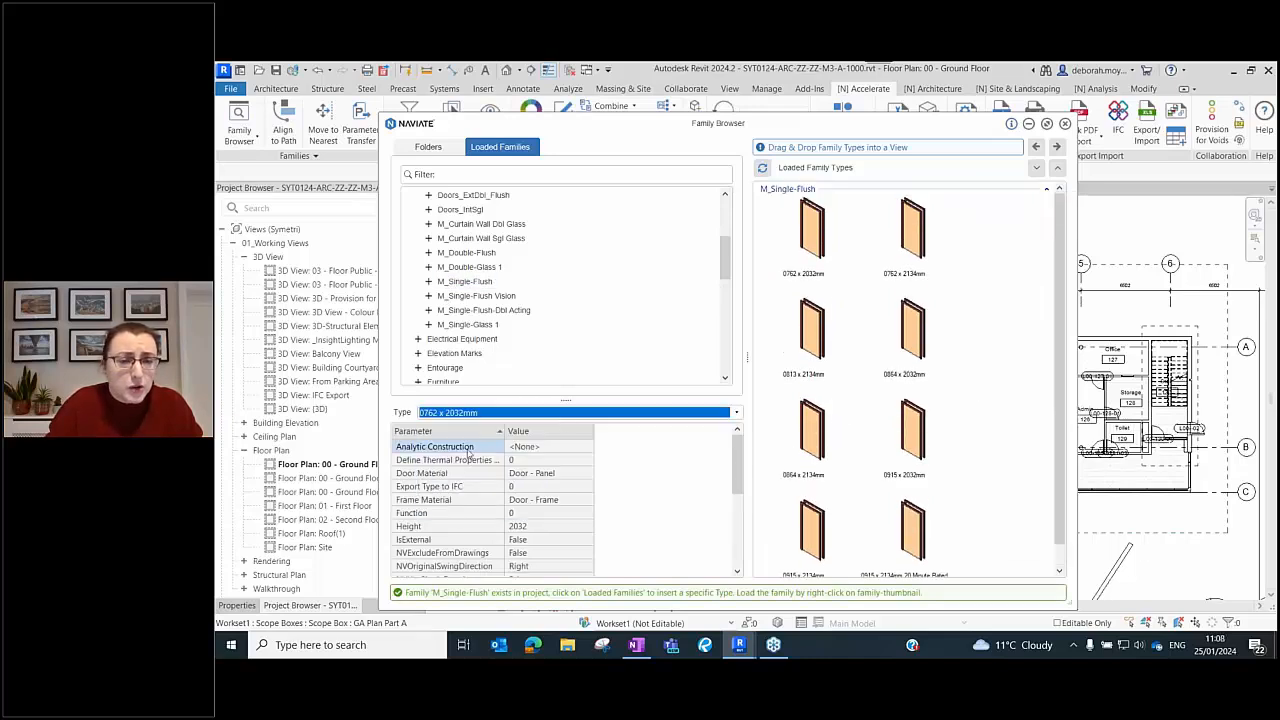
drag(735, 447, 718, 524)
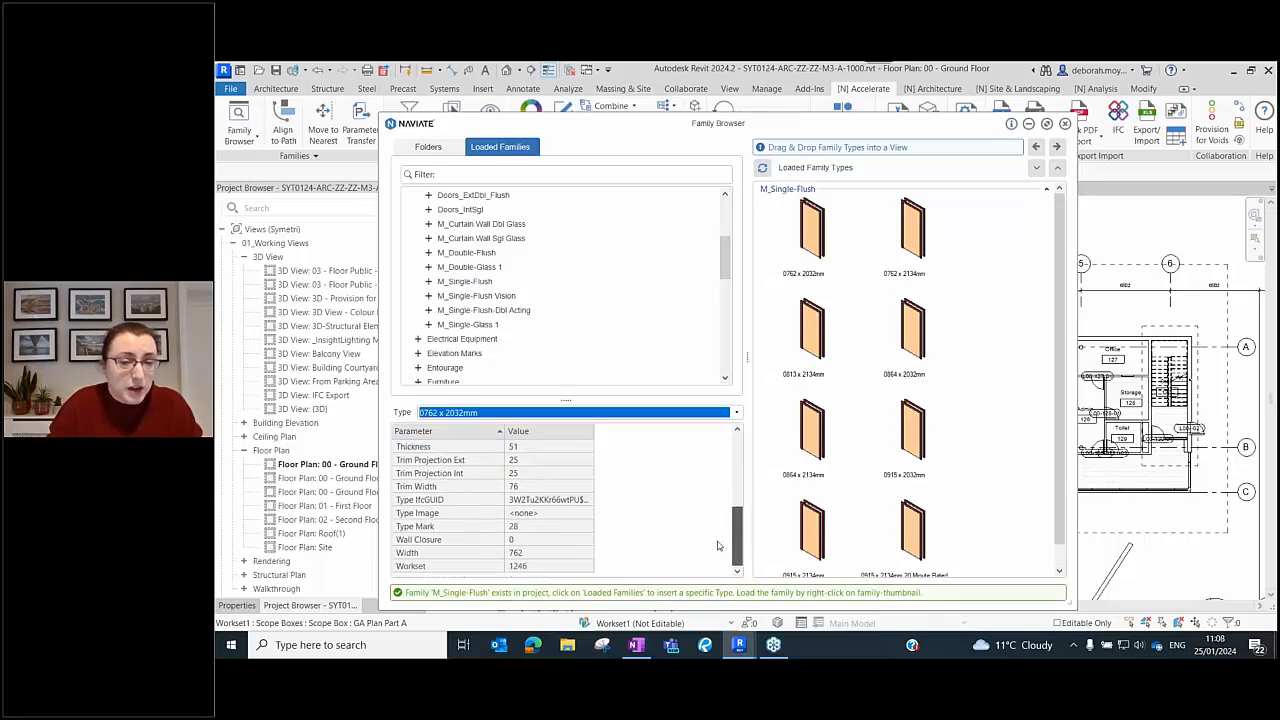
scroll(717, 545, up, 5)
scroll(505, 278, down, 1)
scroll(505, 278, down, 1)
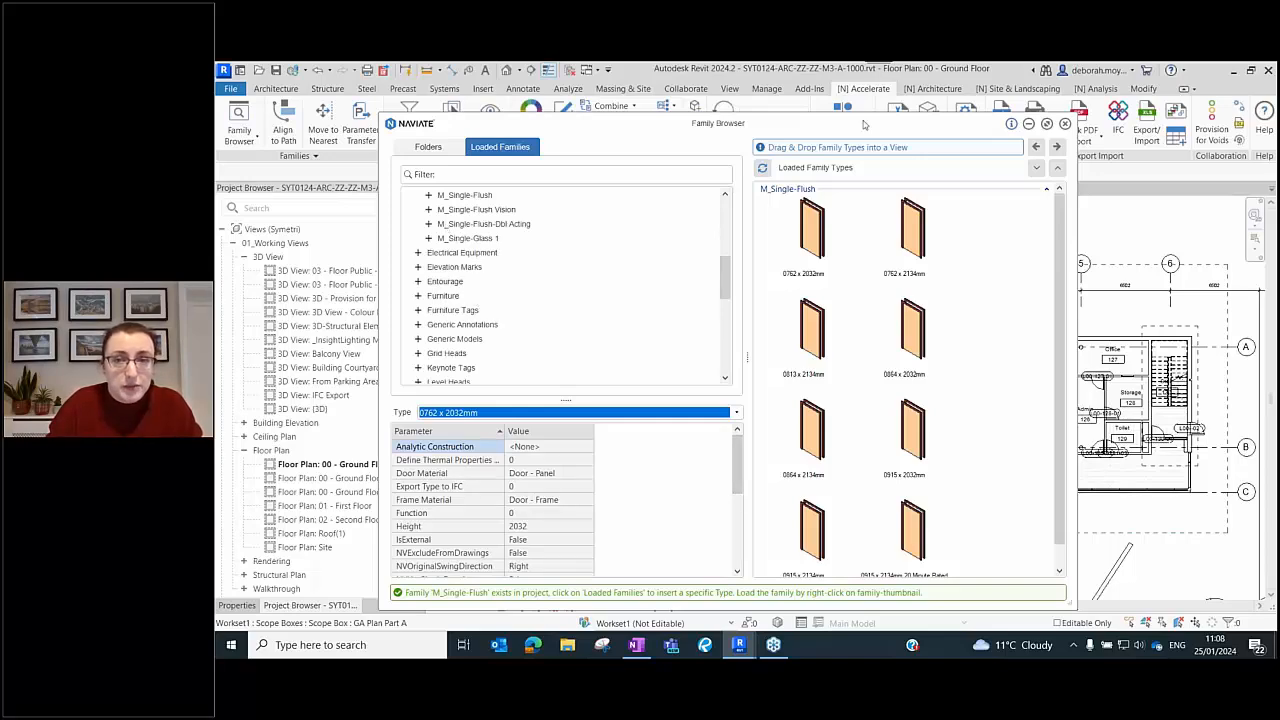
click(1065, 124)
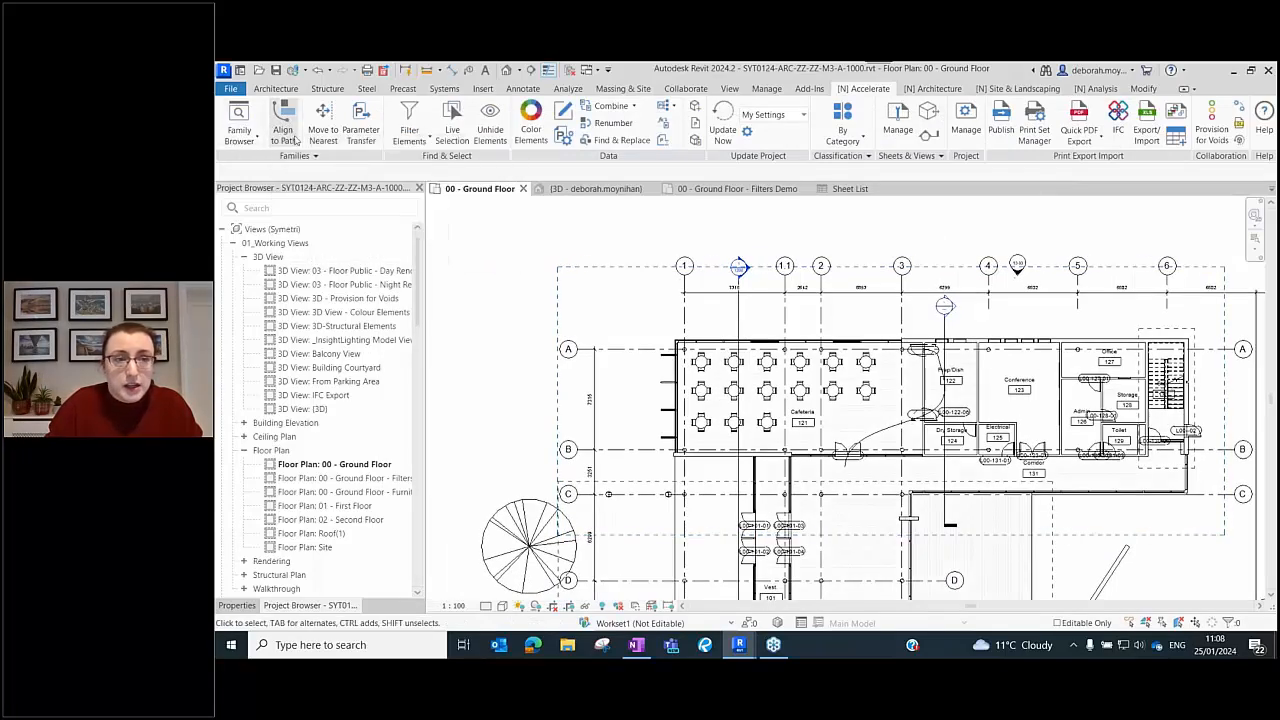
- Start Align to Path for the shrub beside the curved detail line, with 1500 mm between symbols and Keep rotation enabled
scroll(592, 322, down, 3)
middle_drag(1179, 517, 807, 357)
scroll(819, 350, up, 2)
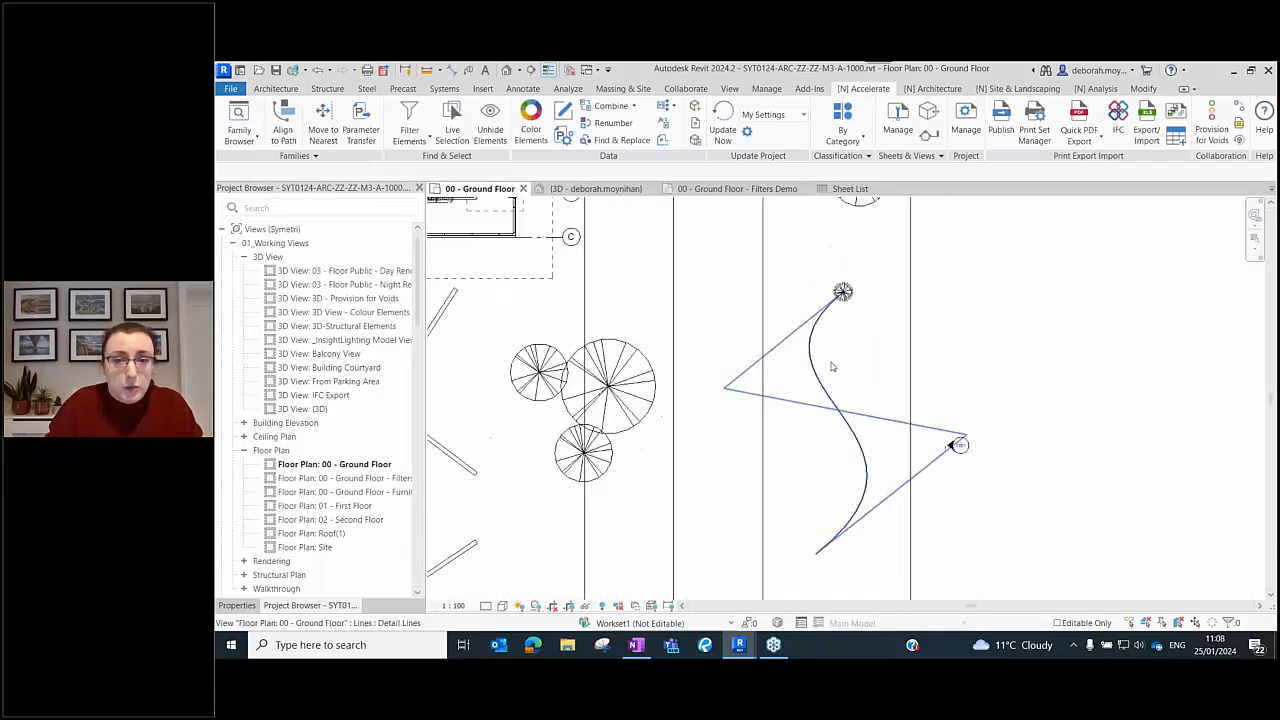
scroll(819, 347, up, 1)
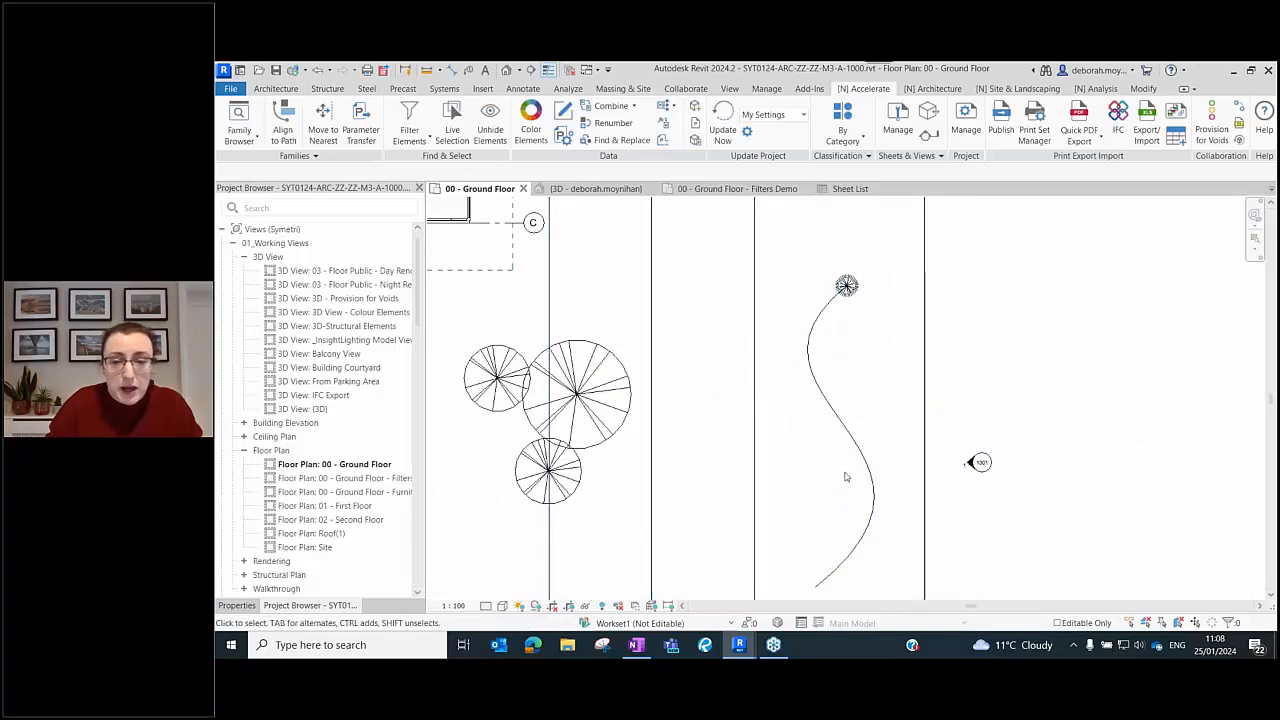
click(836, 292)
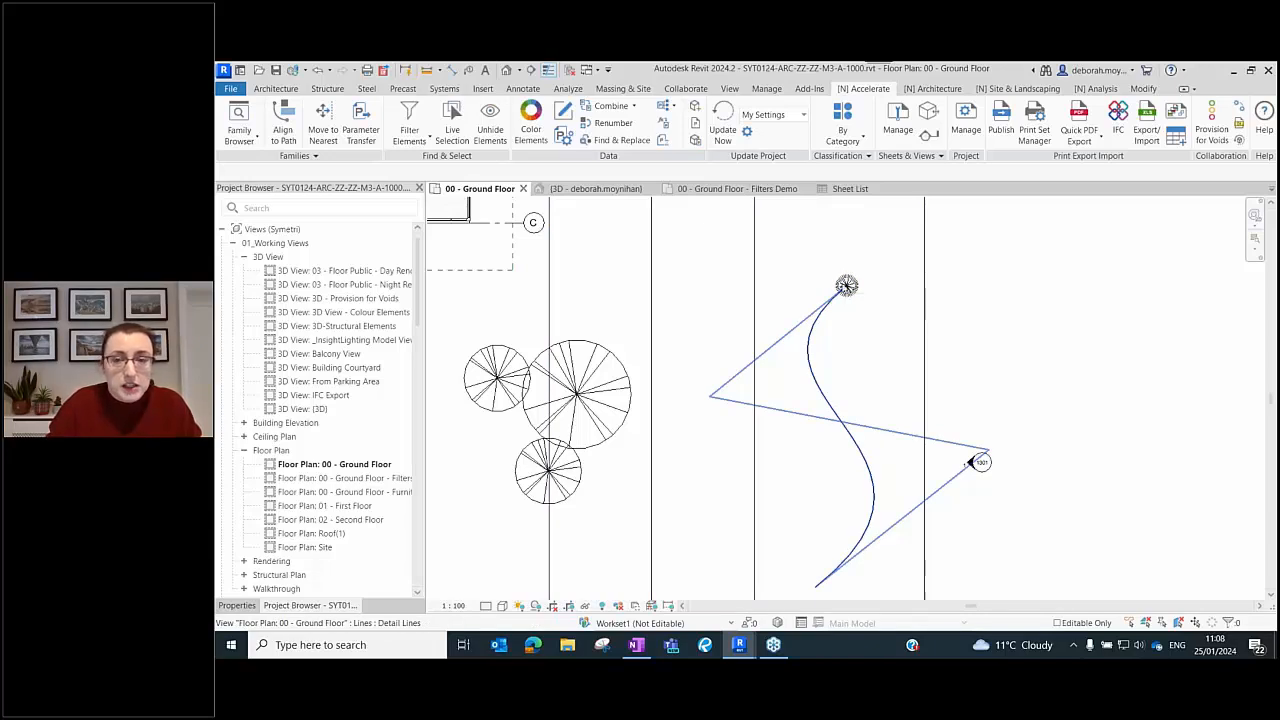
middle_drag(838, 286, 860, 288)
click(290, 137)
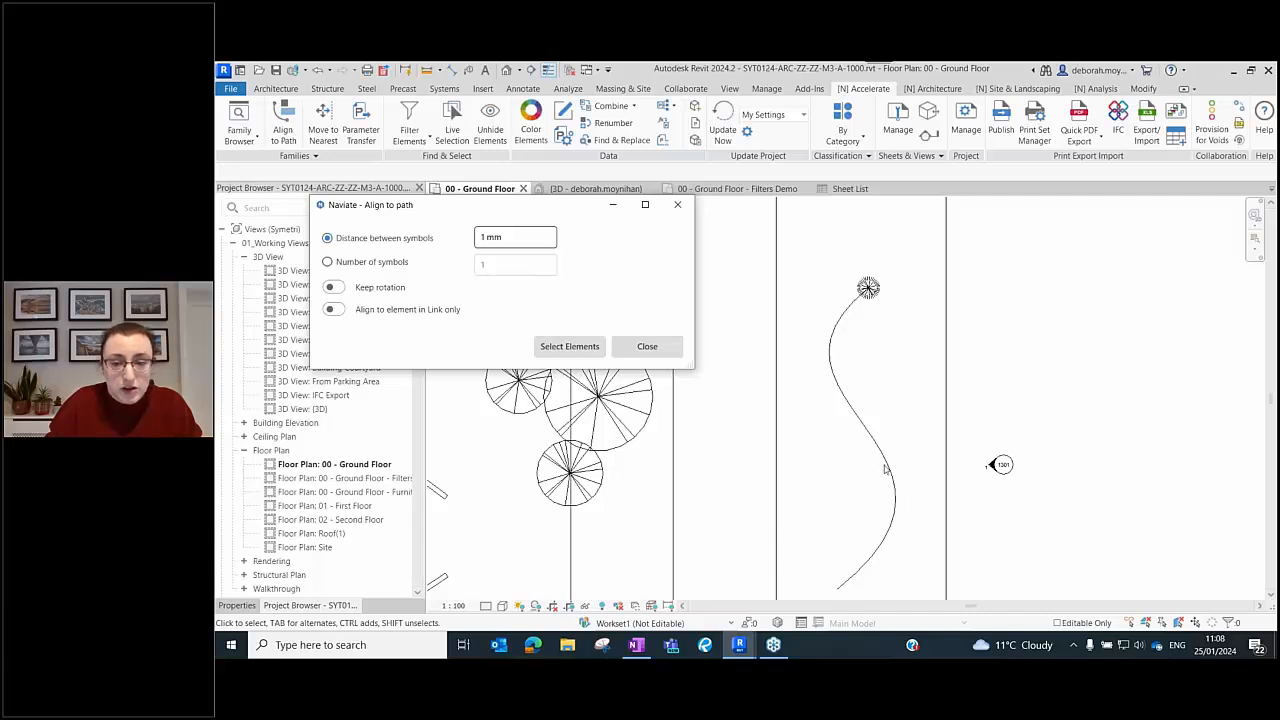
scroll(785, 296, up, 2)
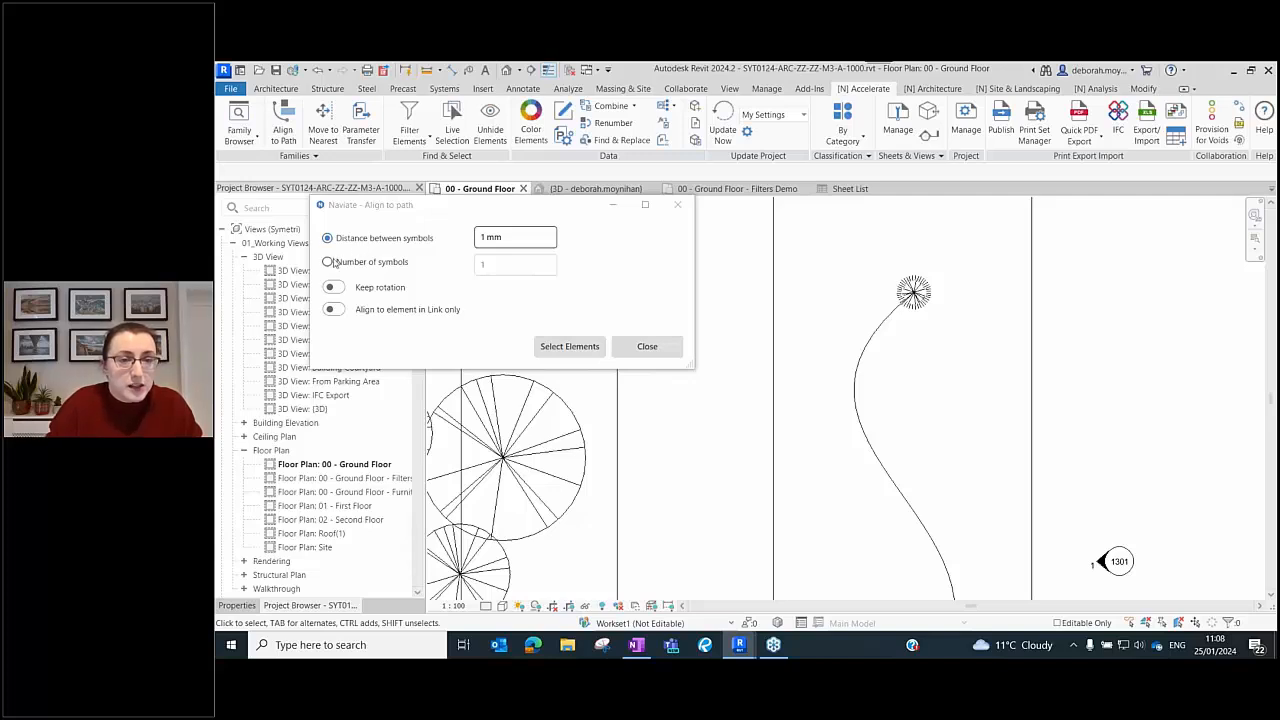
click(388, 239)
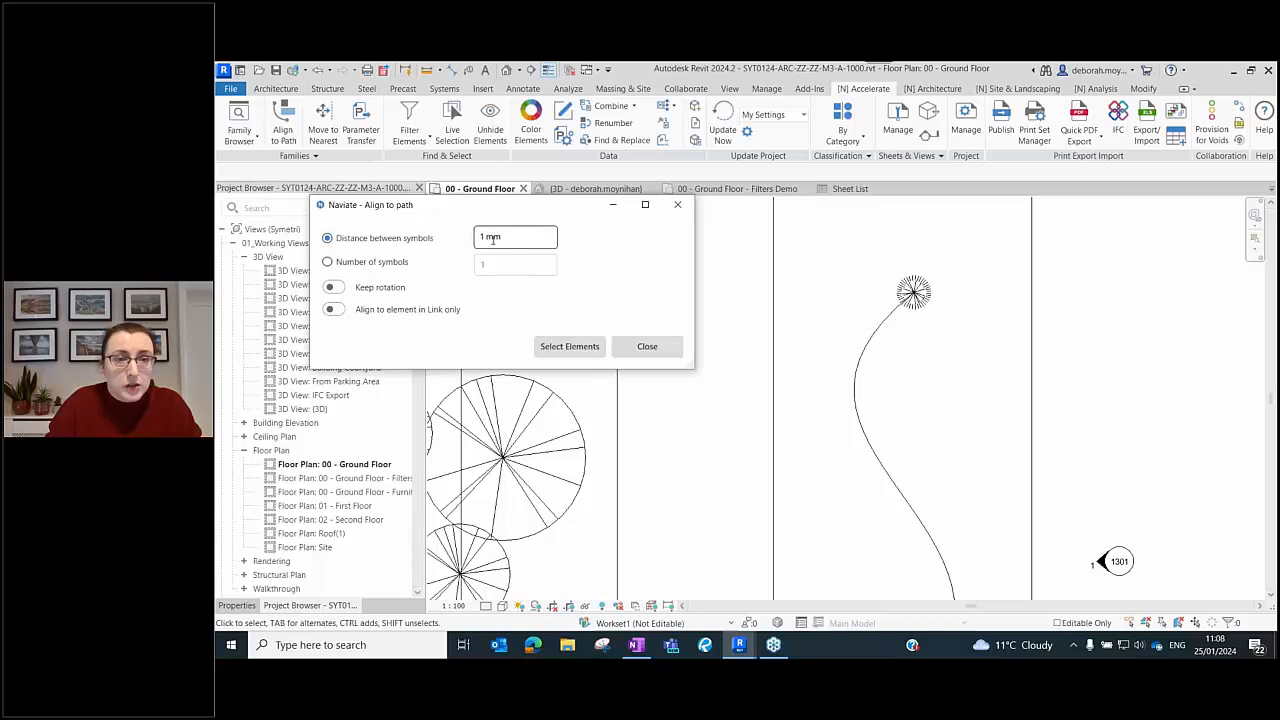
click(481, 236)
text(1500)
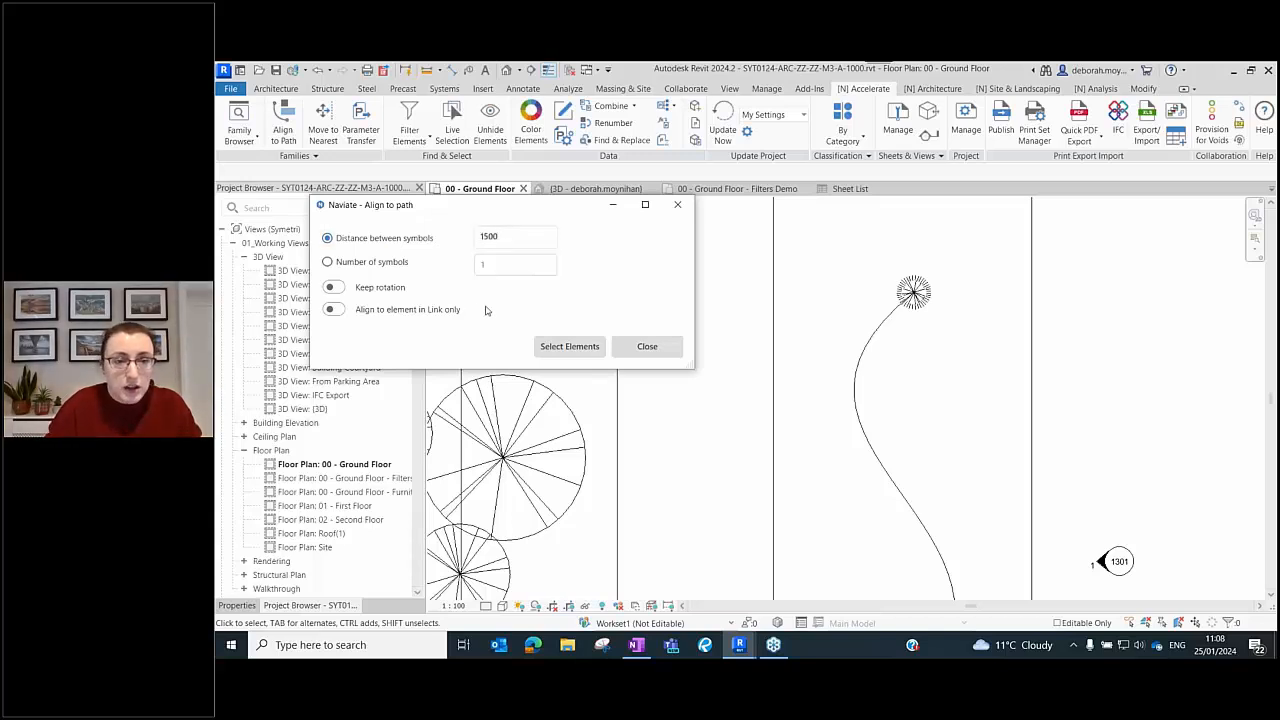
click(331, 287)
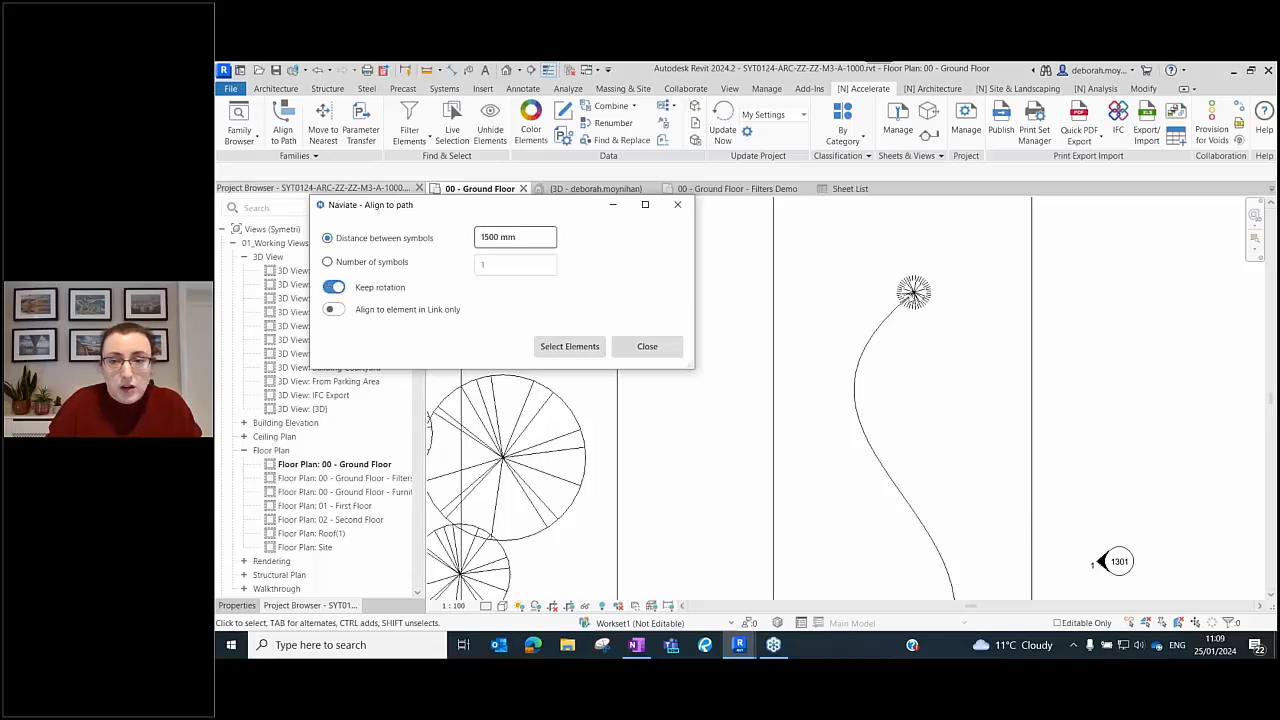
- Choose the Barberry shrub as the symbol and the curved detail line as the single path to distribute copies along
click(592, 346)
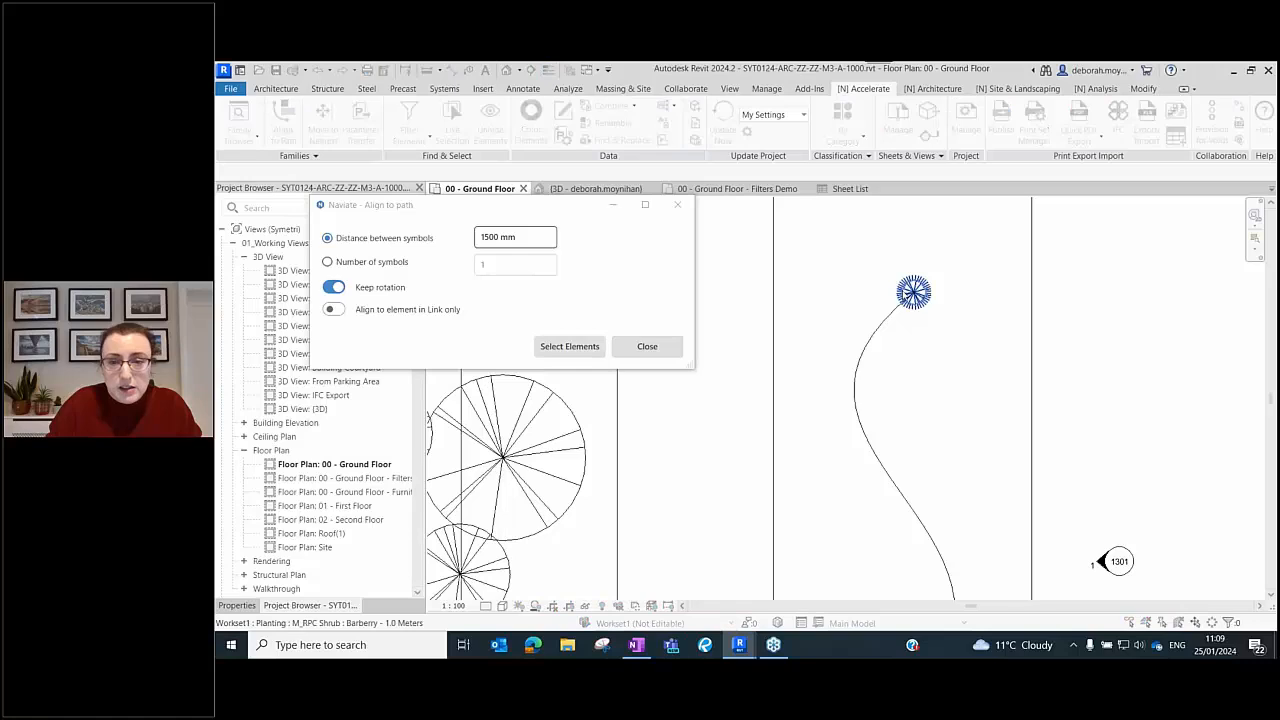
click(912, 292)
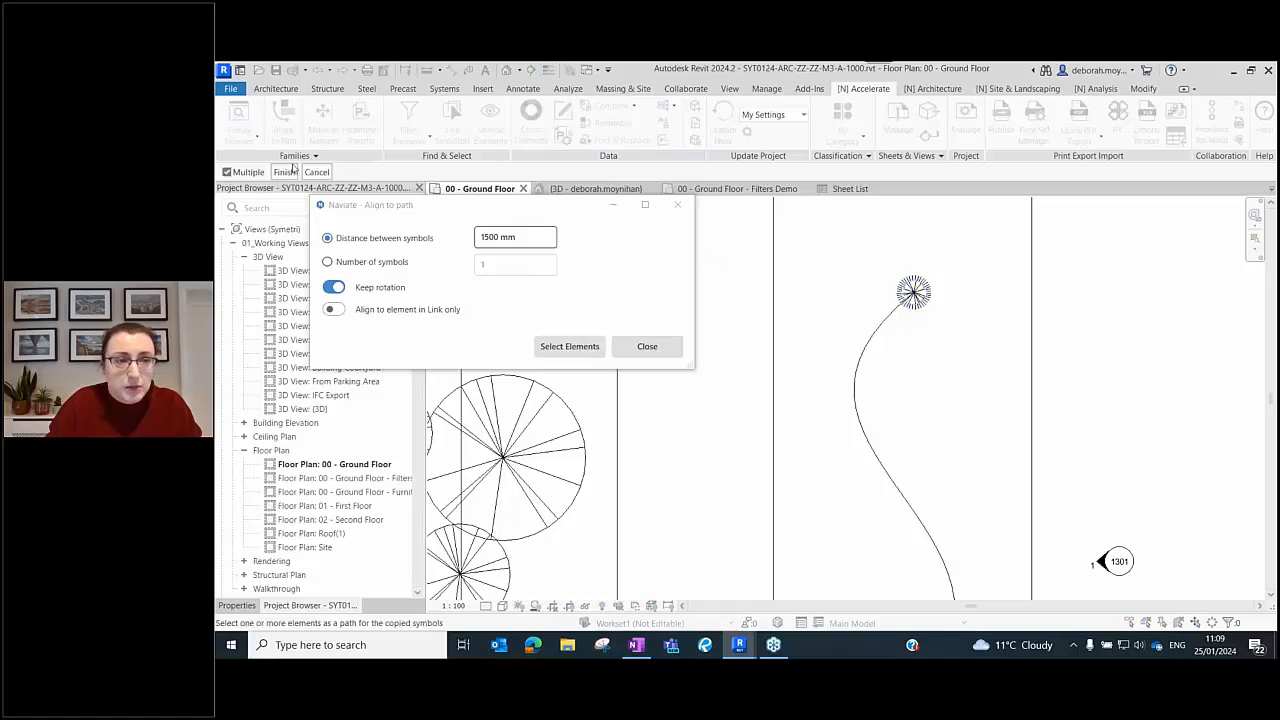
click(240, 174)
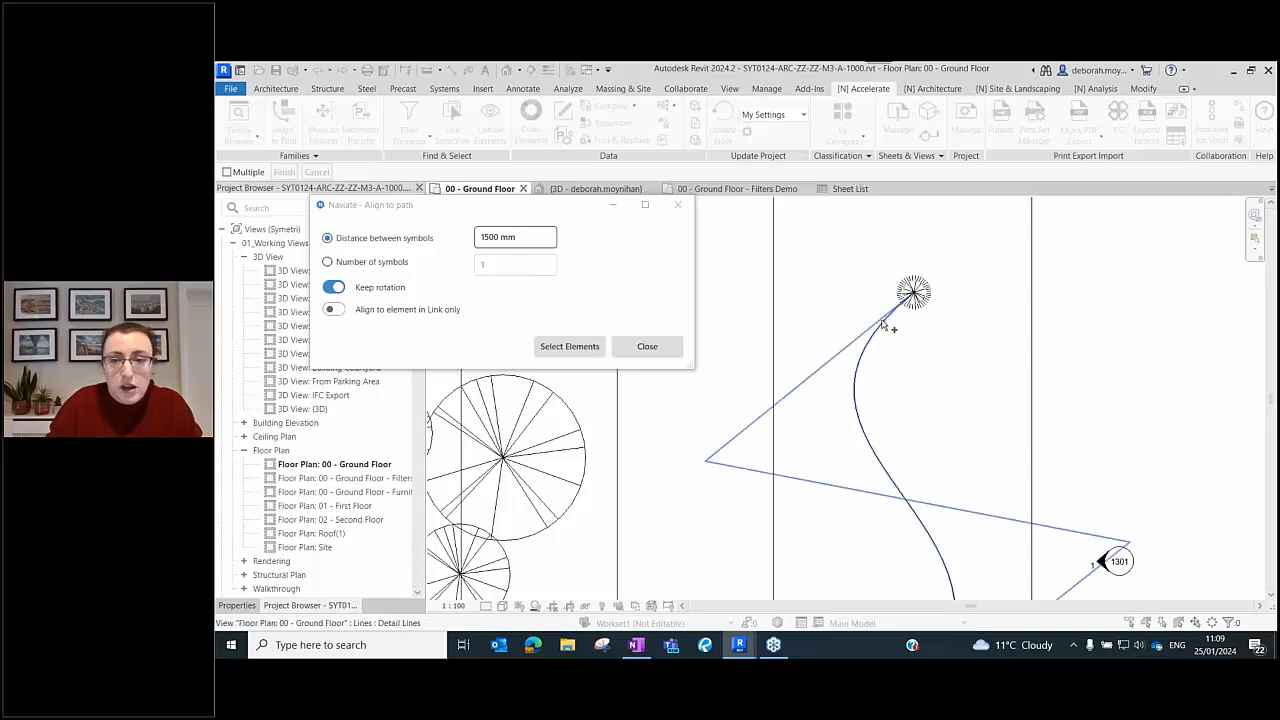
click(882, 322)
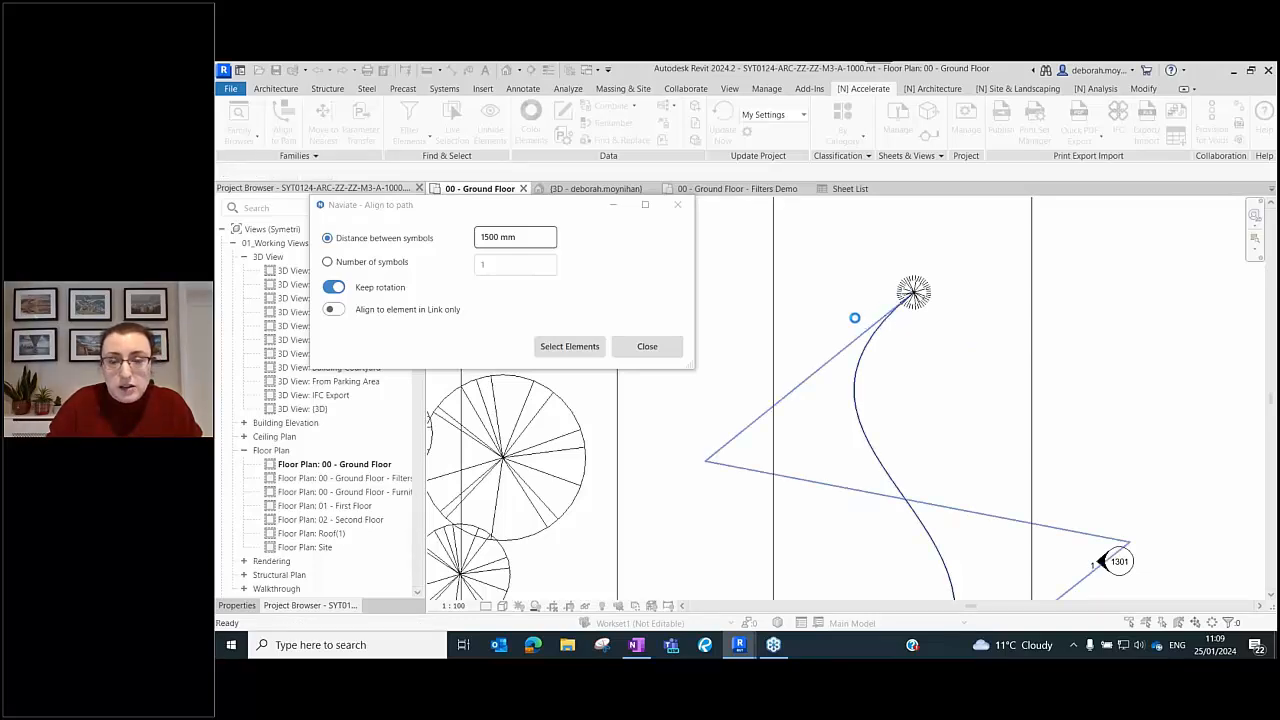
scroll(855, 318, down, 2)
middle_drag(944, 334, 957, 194)
middle_drag(969, 337, 898, 375)
scroll(952, 351, down, 1)
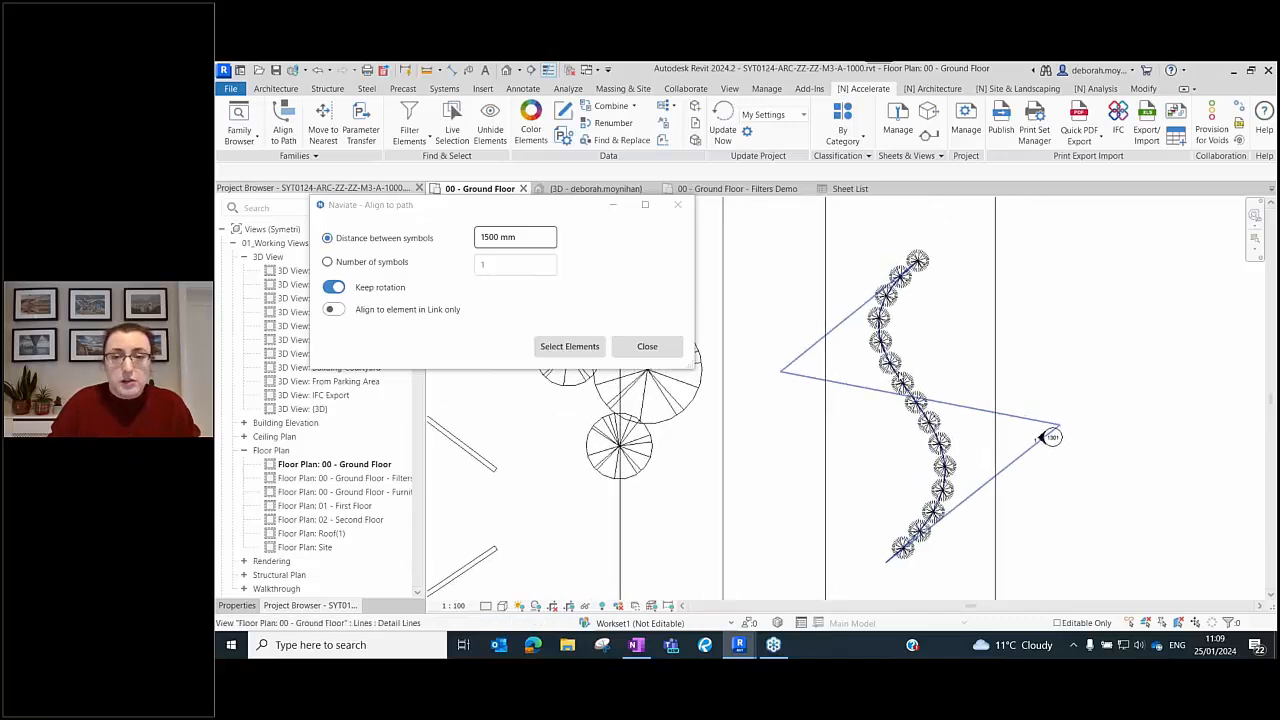
- Close the Align to Path dialog and review the shrubs distributed along the curved line
click(650, 347)
scroll(791, 317, down, 2)
middle_drag(810, 314, 762, 320)
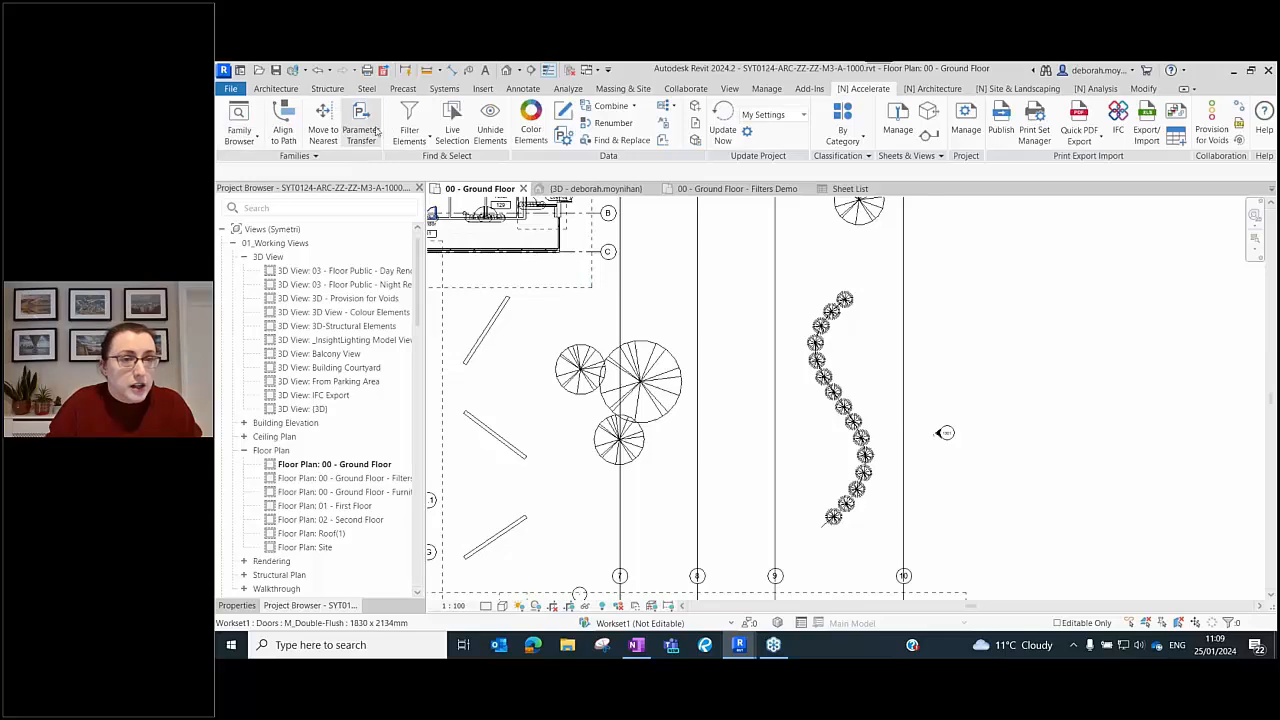
- Start Filter Elements for the ground floor plan, try the All Elements scope, and return it to Elements in View
middle_drag(430, 215, 748, 333)
scroll(581, 317, up, 2)
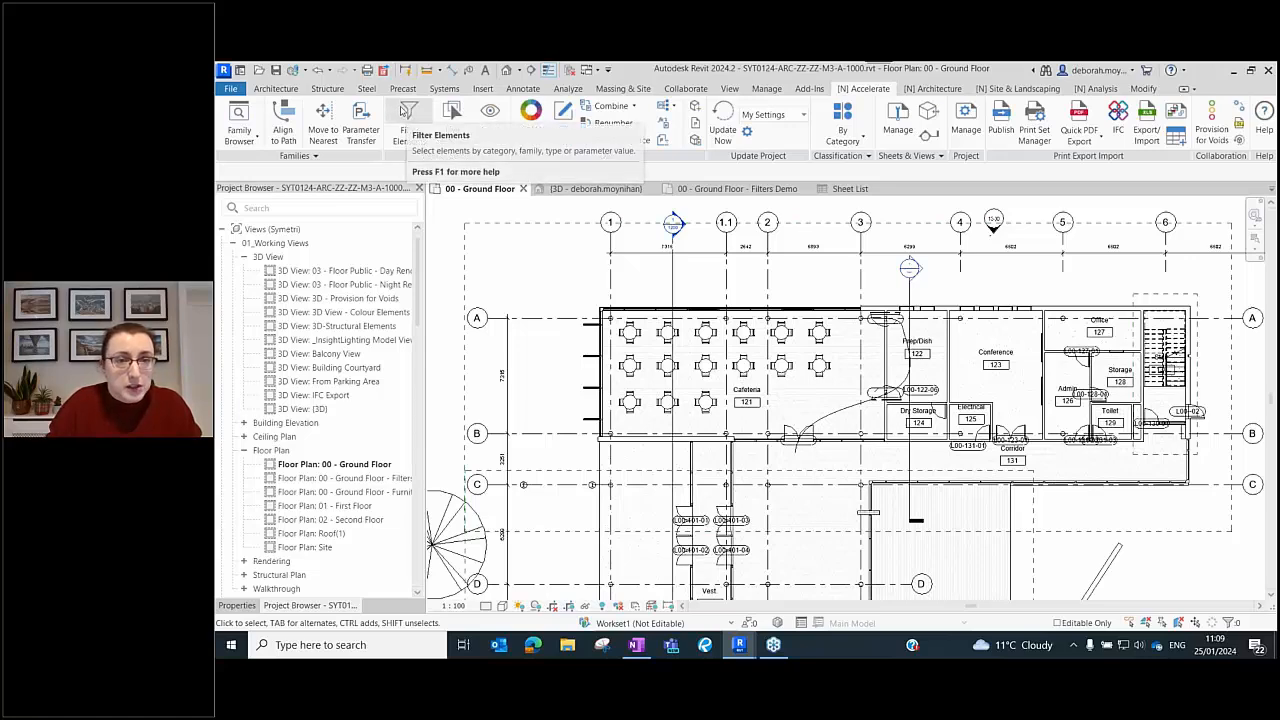
click(406, 112)
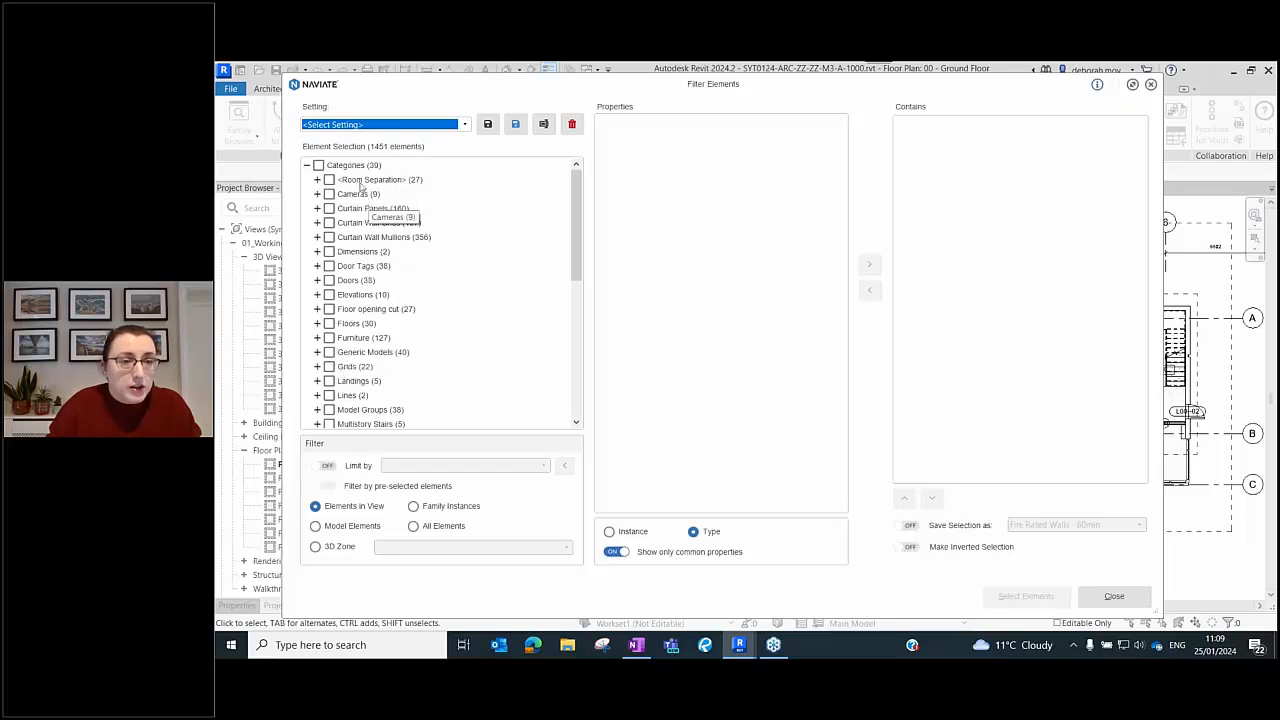
scroll(400, 300, down, 8)
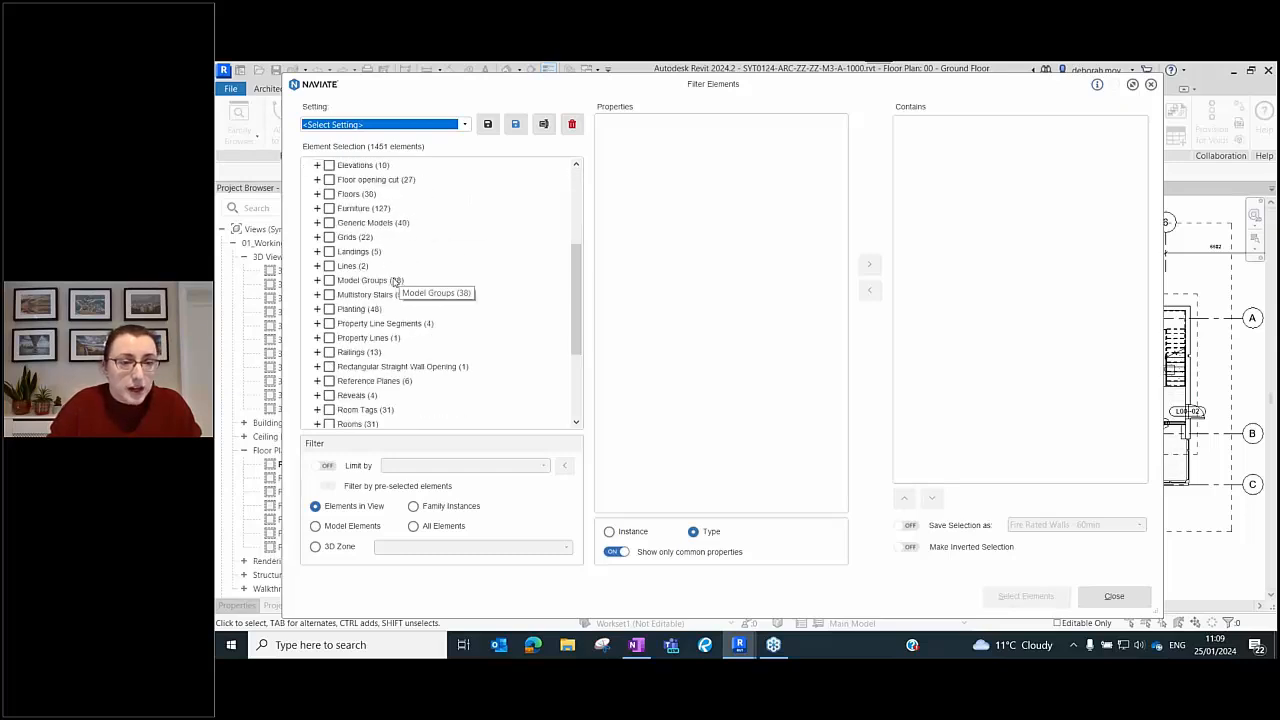
scroll(401, 327, up, 8)
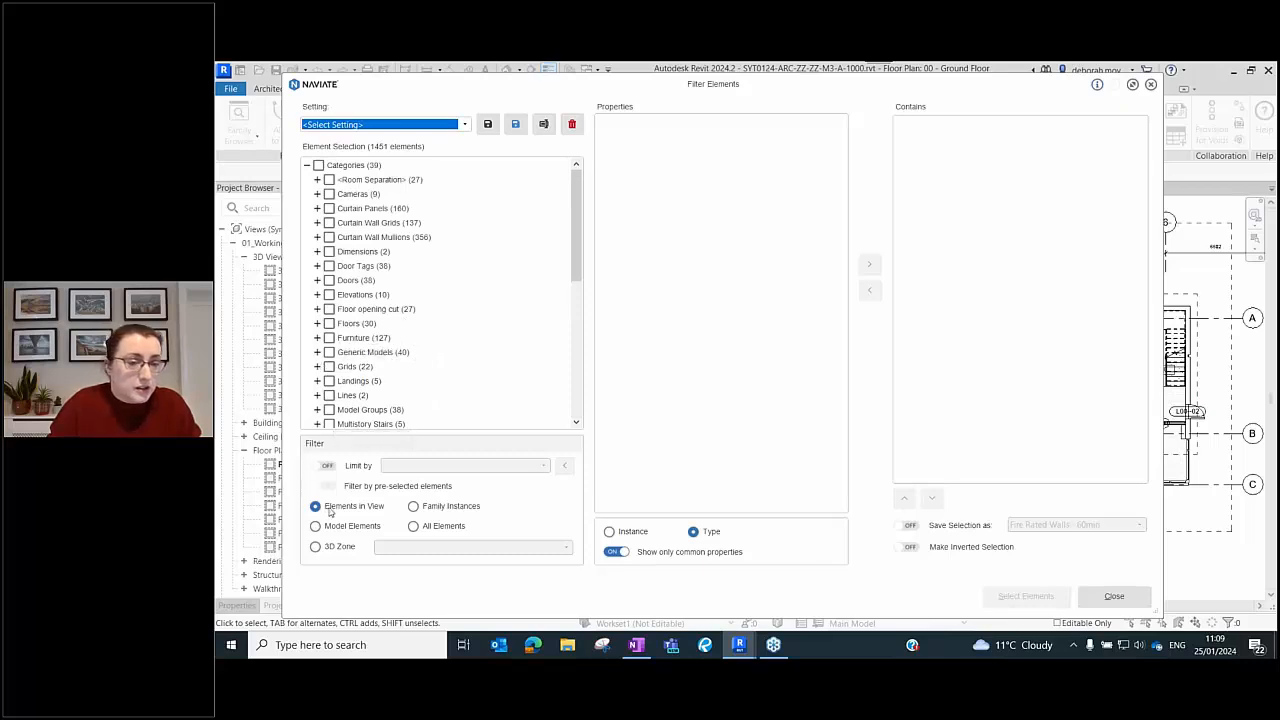
click(413, 527)
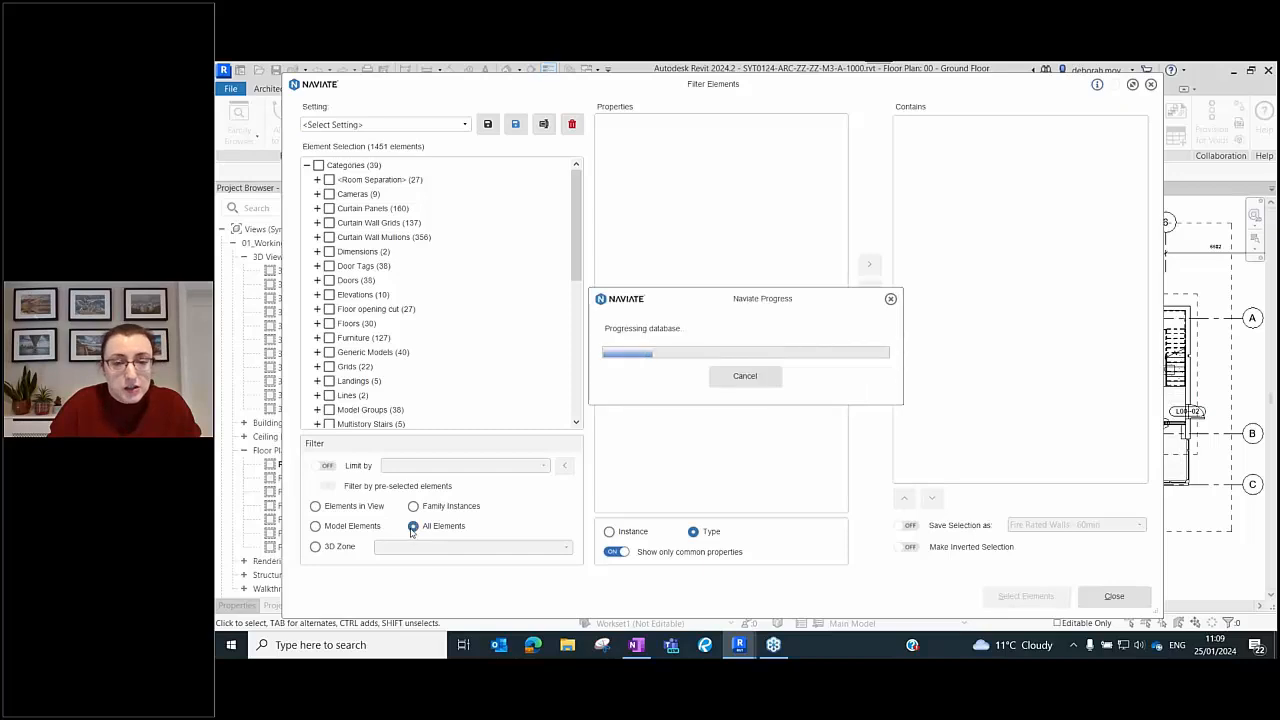
click(349, 508)
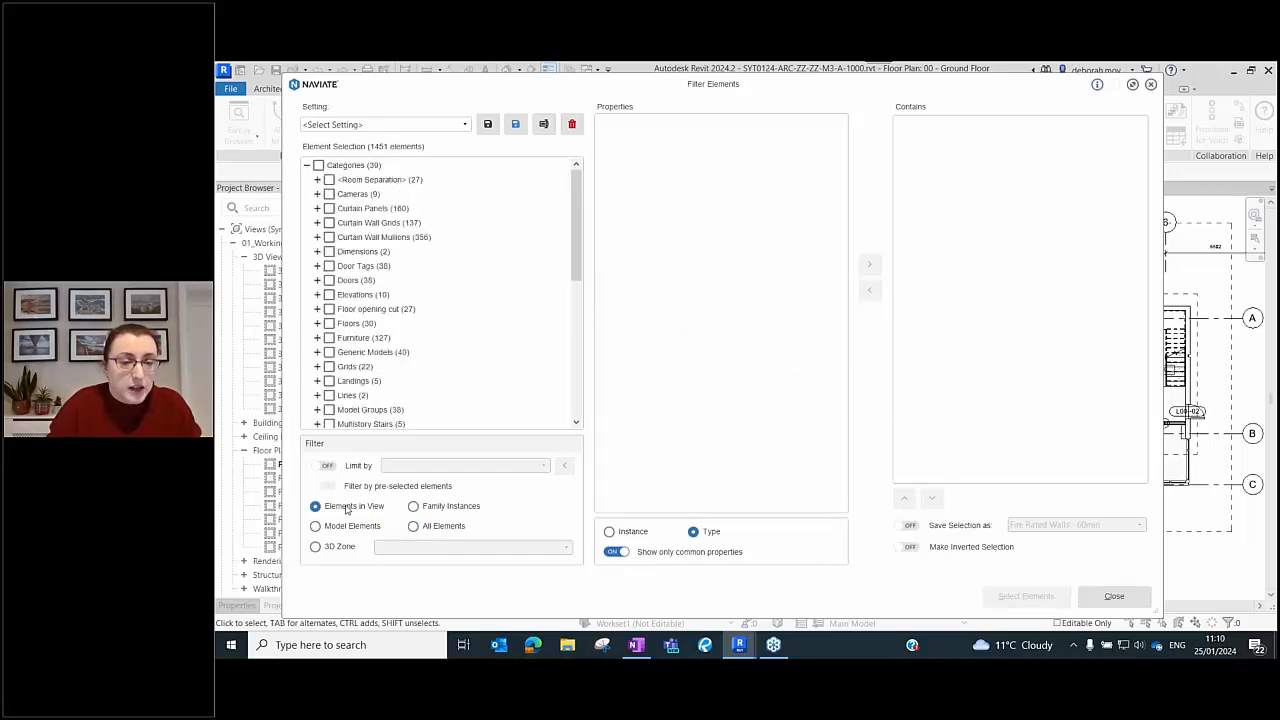
- Include the Walls category in the filter and add its Fire Rating type property as a criterion
scroll(425, 250, down, 2)
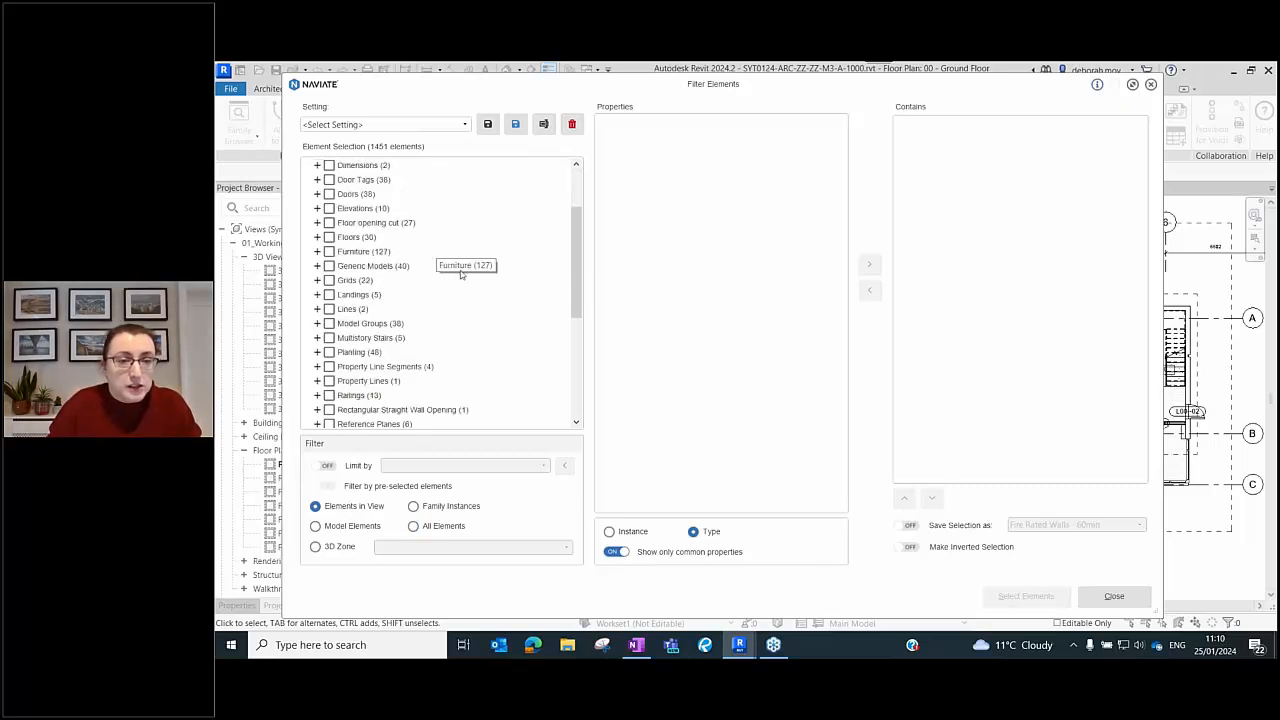
scroll(460, 275, down, 2)
scroll(460, 282, down, 3)
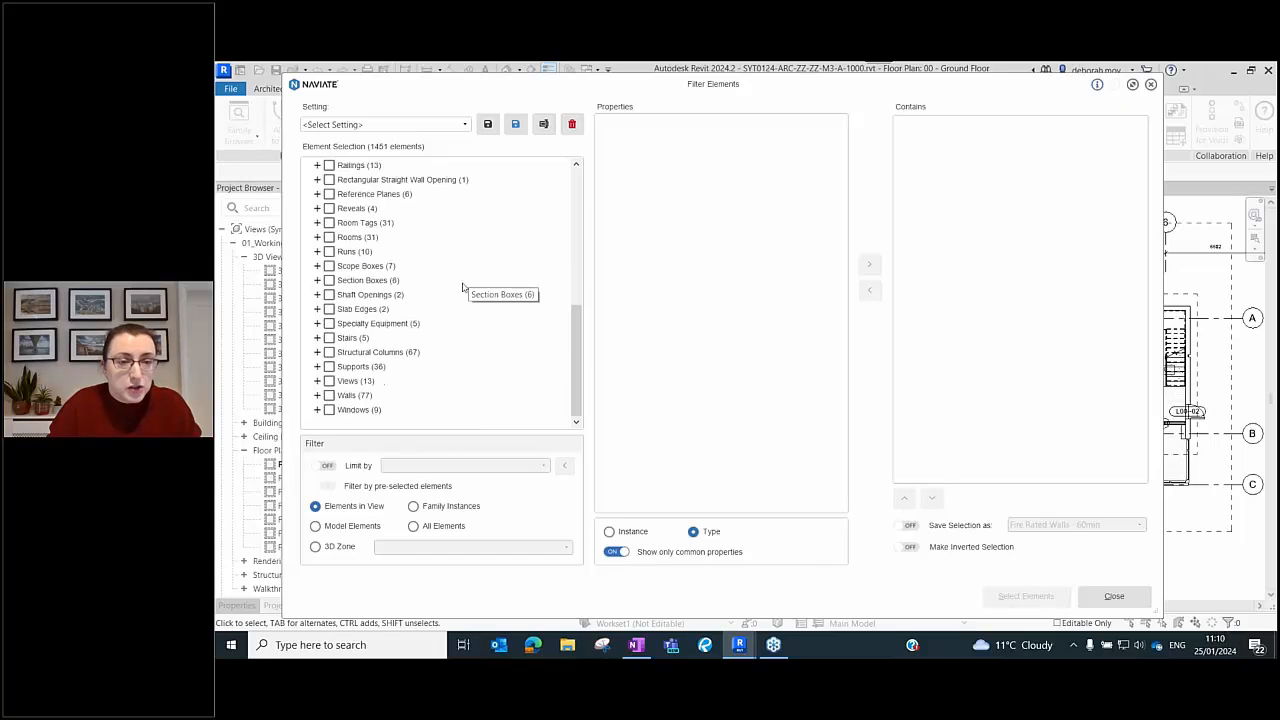
click(329, 395)
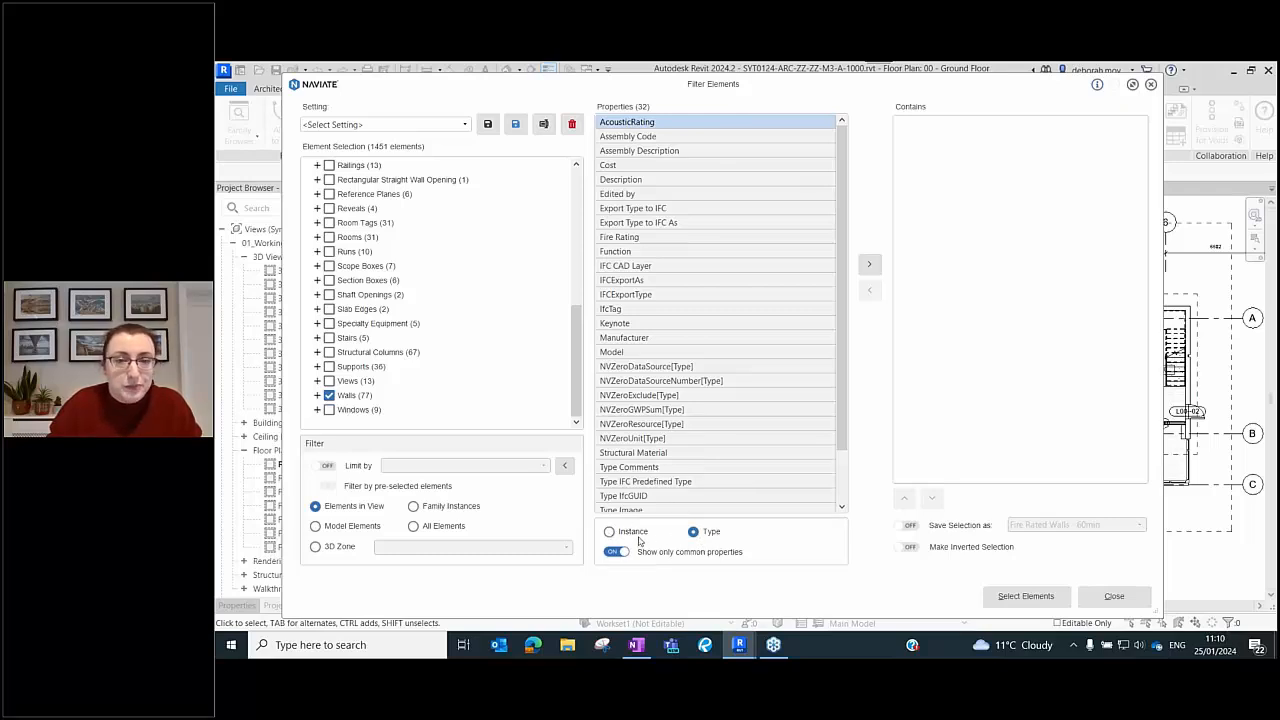
click(645, 239)
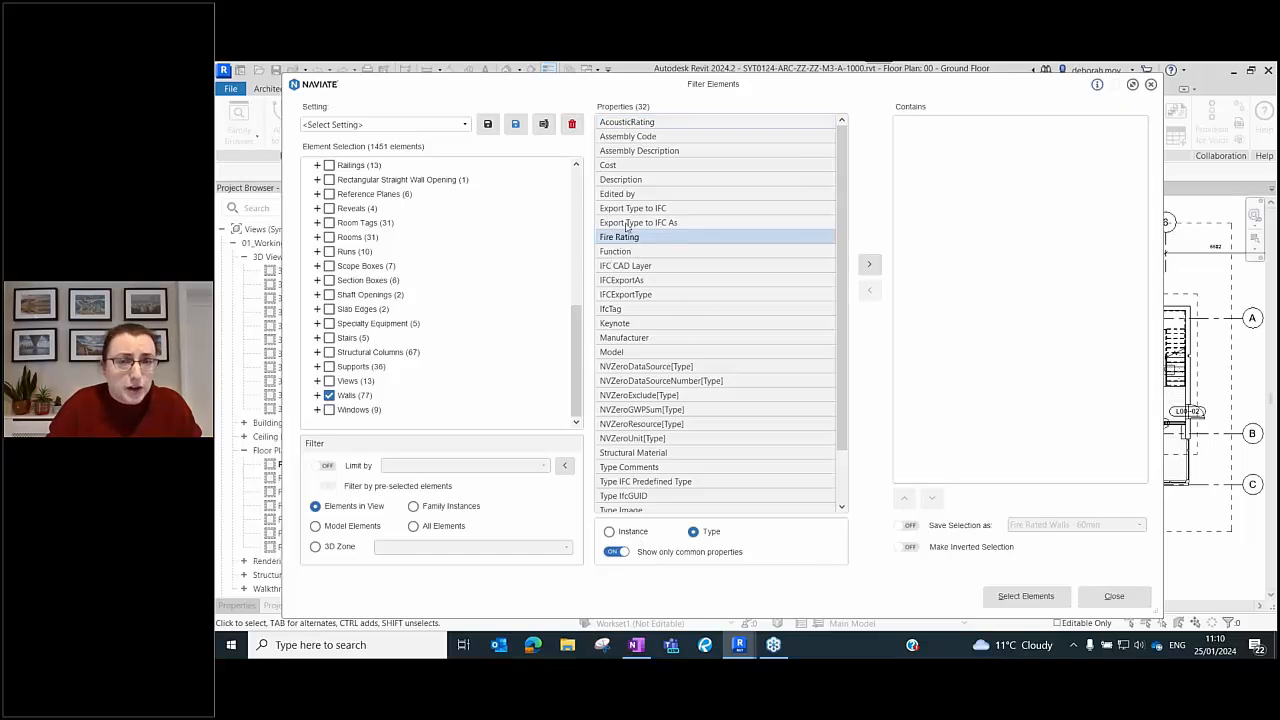
click(869, 264)
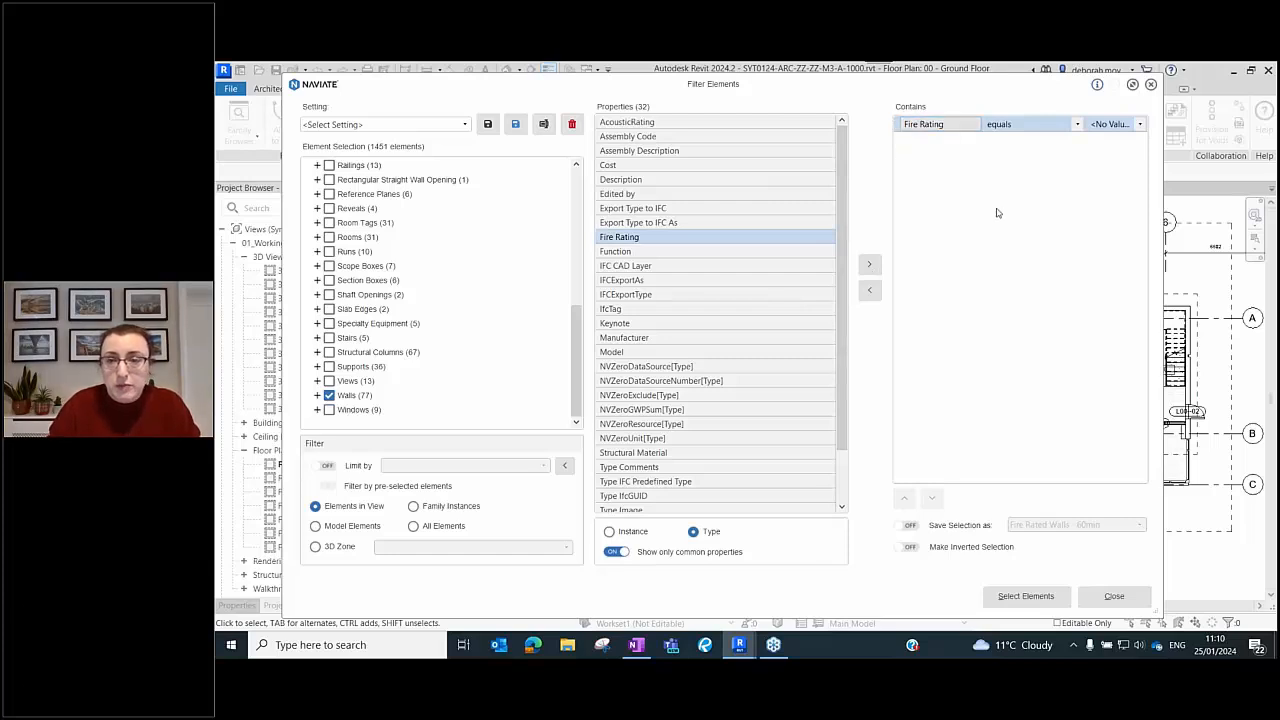
- Set the Fire Rating criterion to equals FR60 and enable saving the selection as Fire Rated Walls - 60min
click(925, 130)
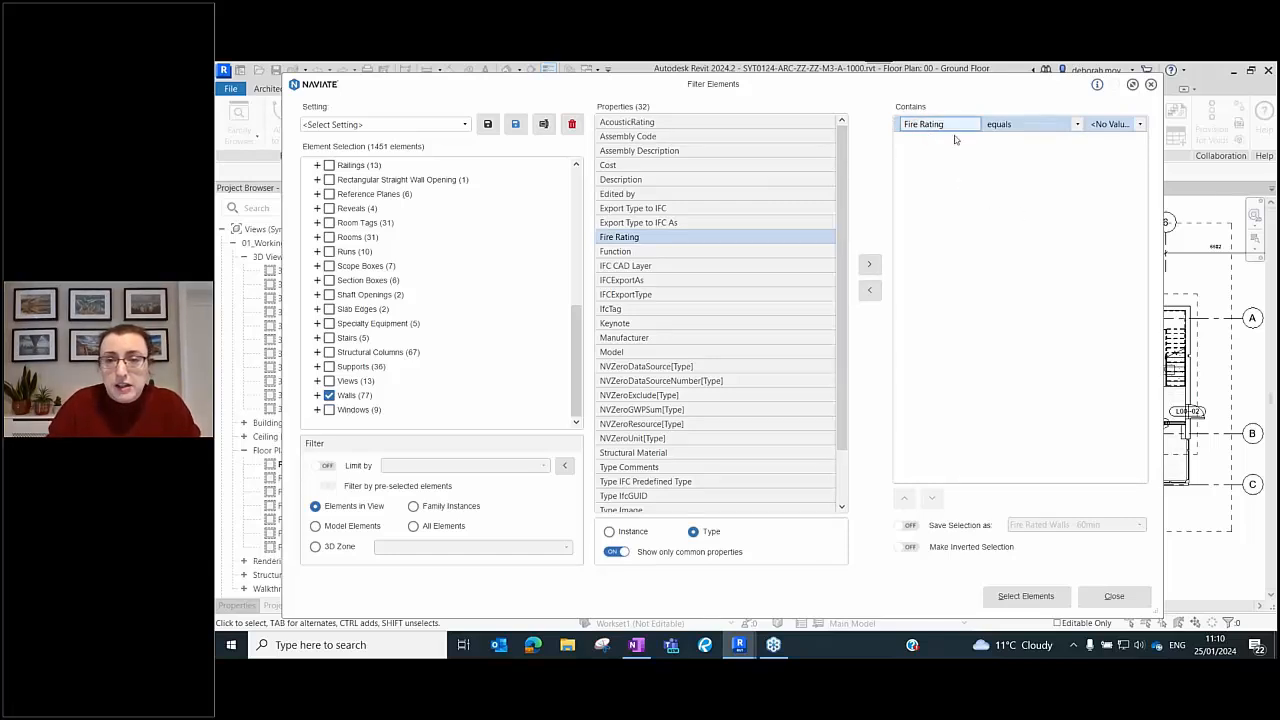
click(1114, 125)
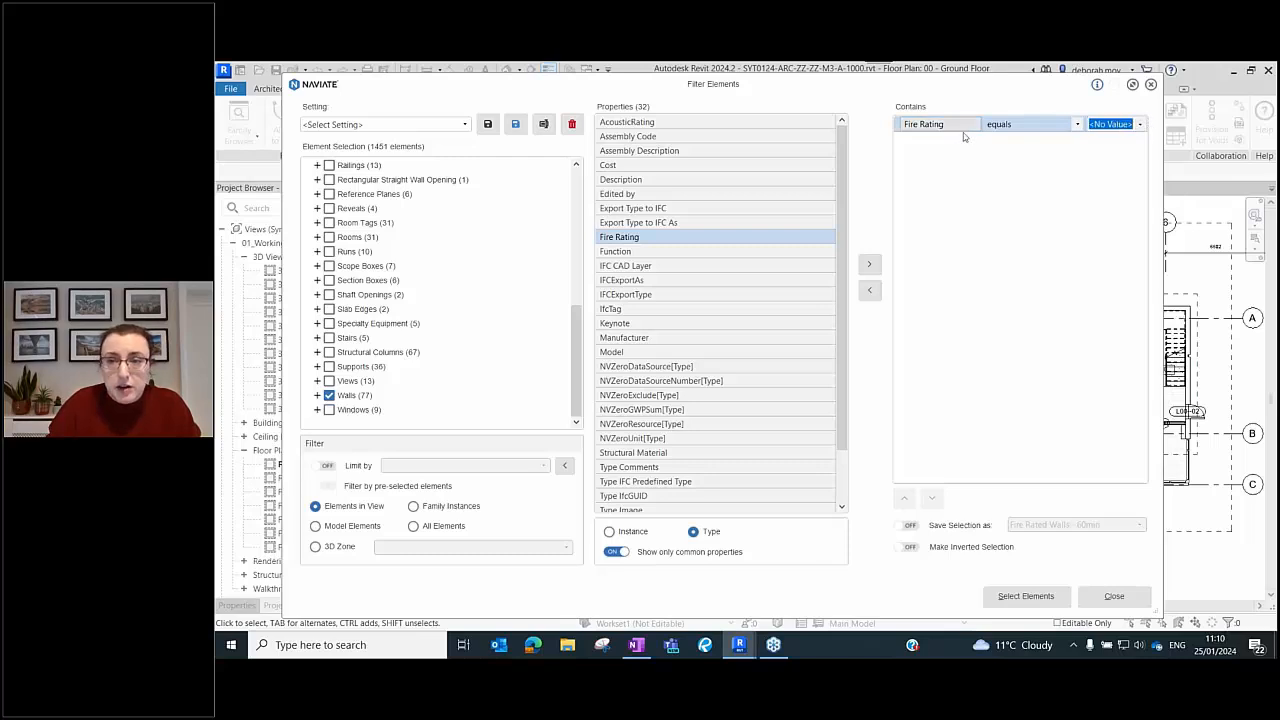
click(1138, 125)
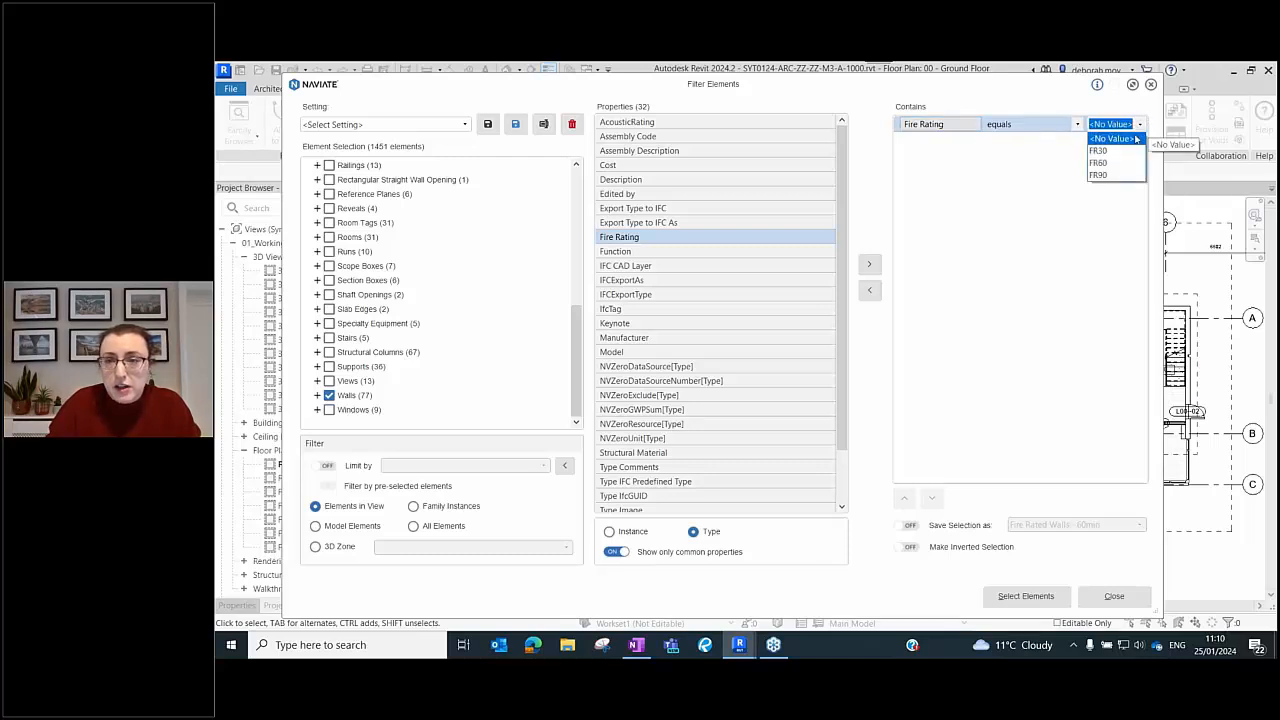
click(1100, 163)
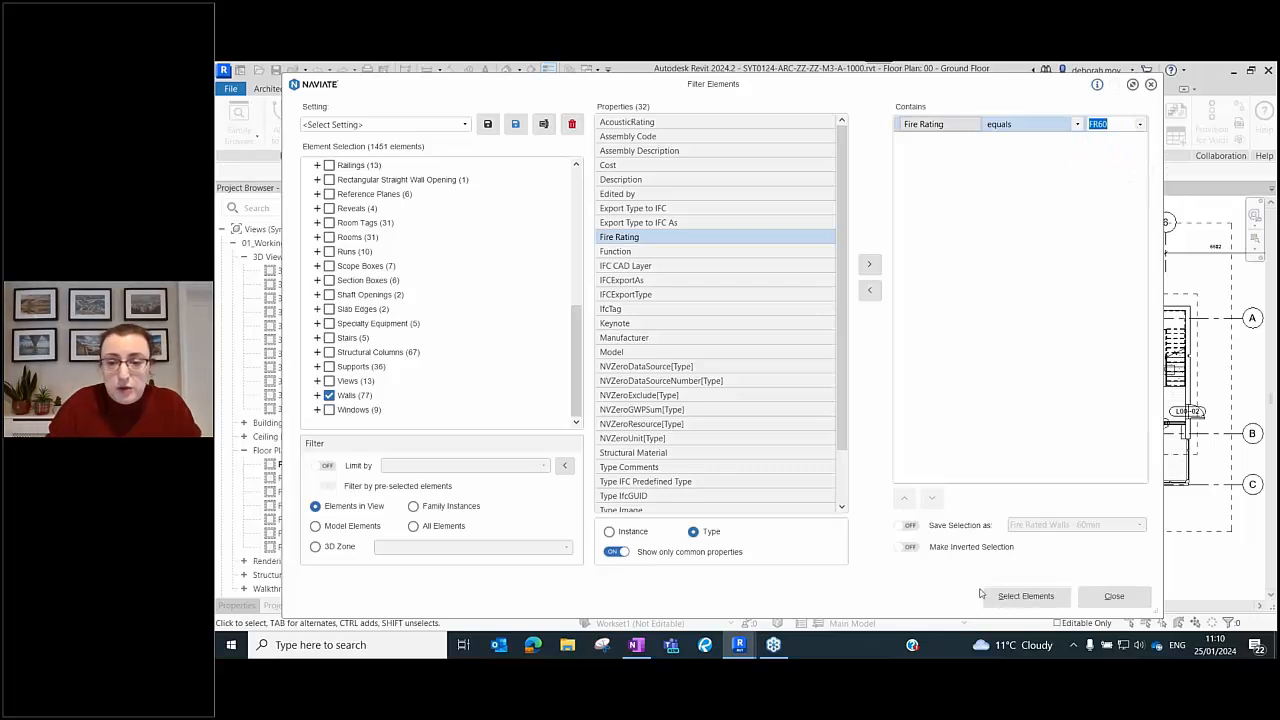
click(908, 526)
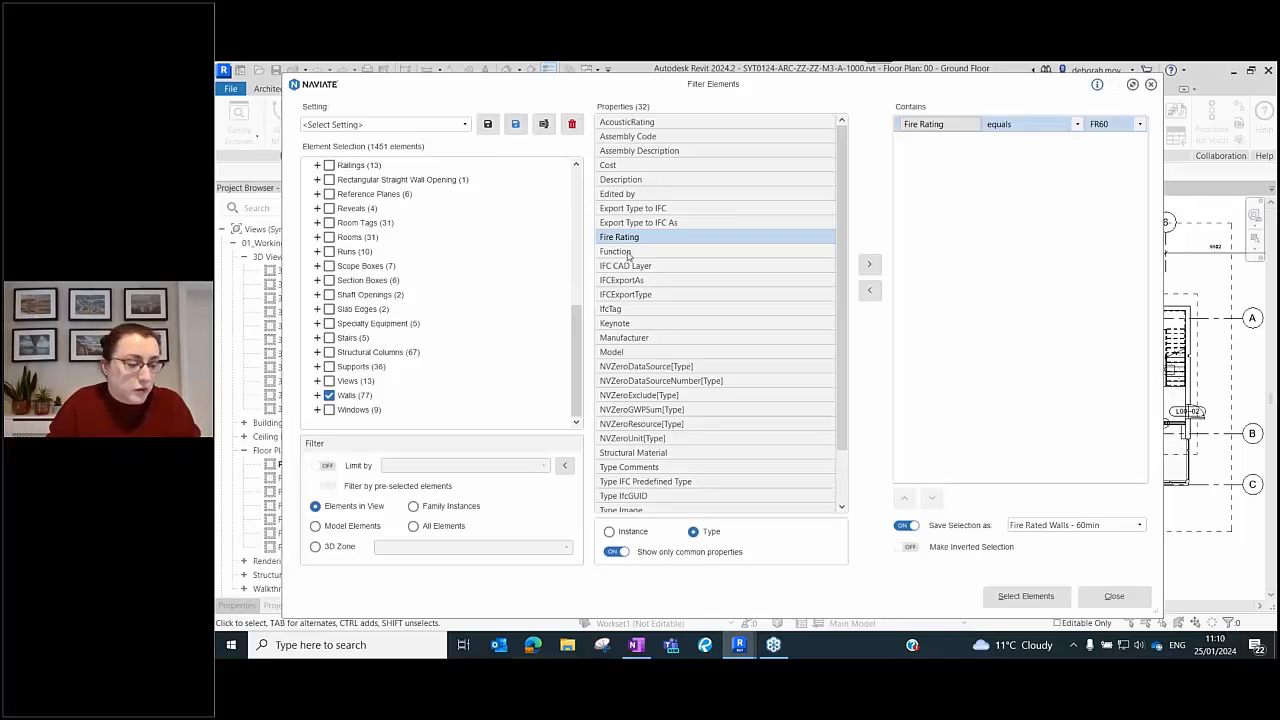
- Save the filter as a new setting named WALLS 60 MIN and select the matching walls
click(516, 124)
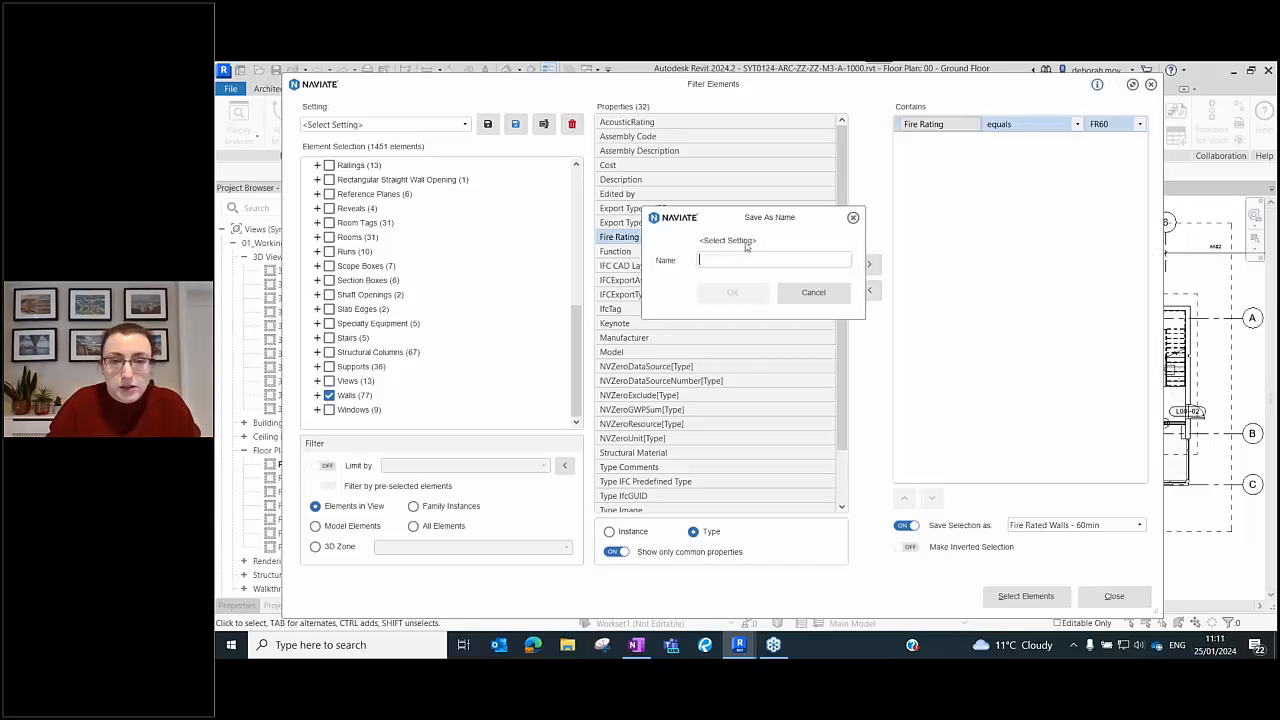
text(WALLS)
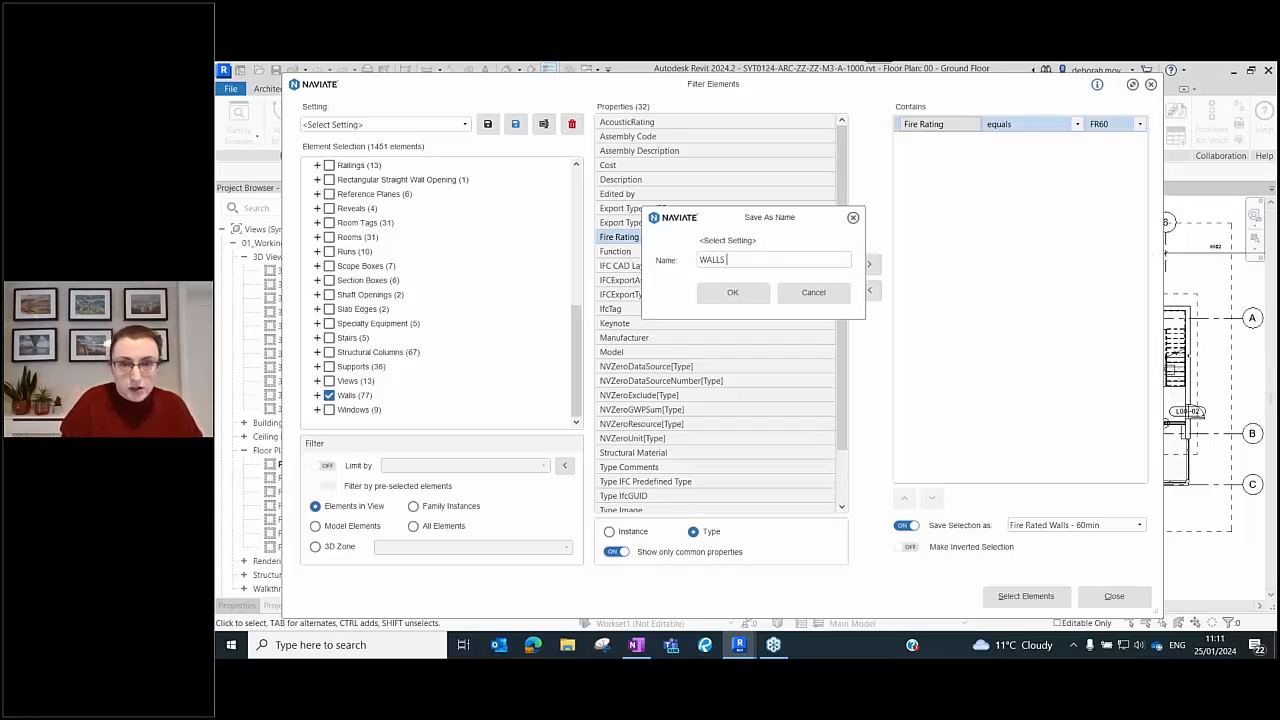
text( 60 MIN)
click(732, 292)
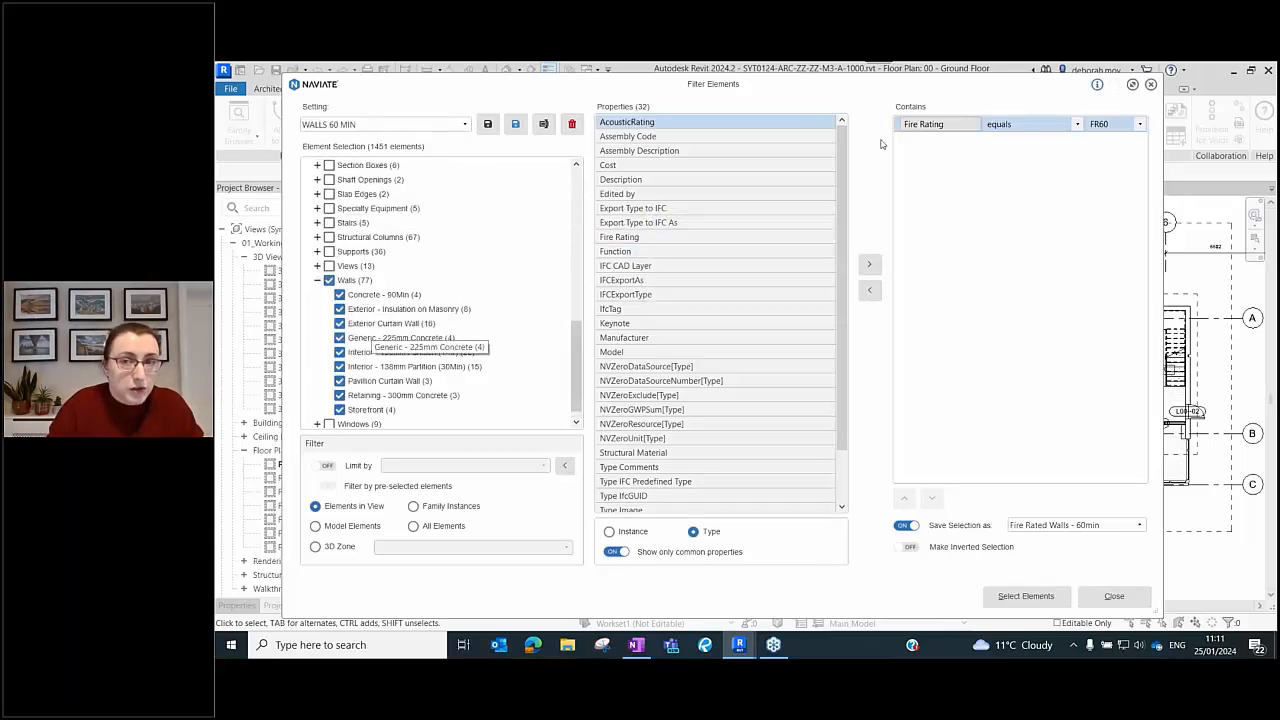
click(1022, 598)
click(740, 382)
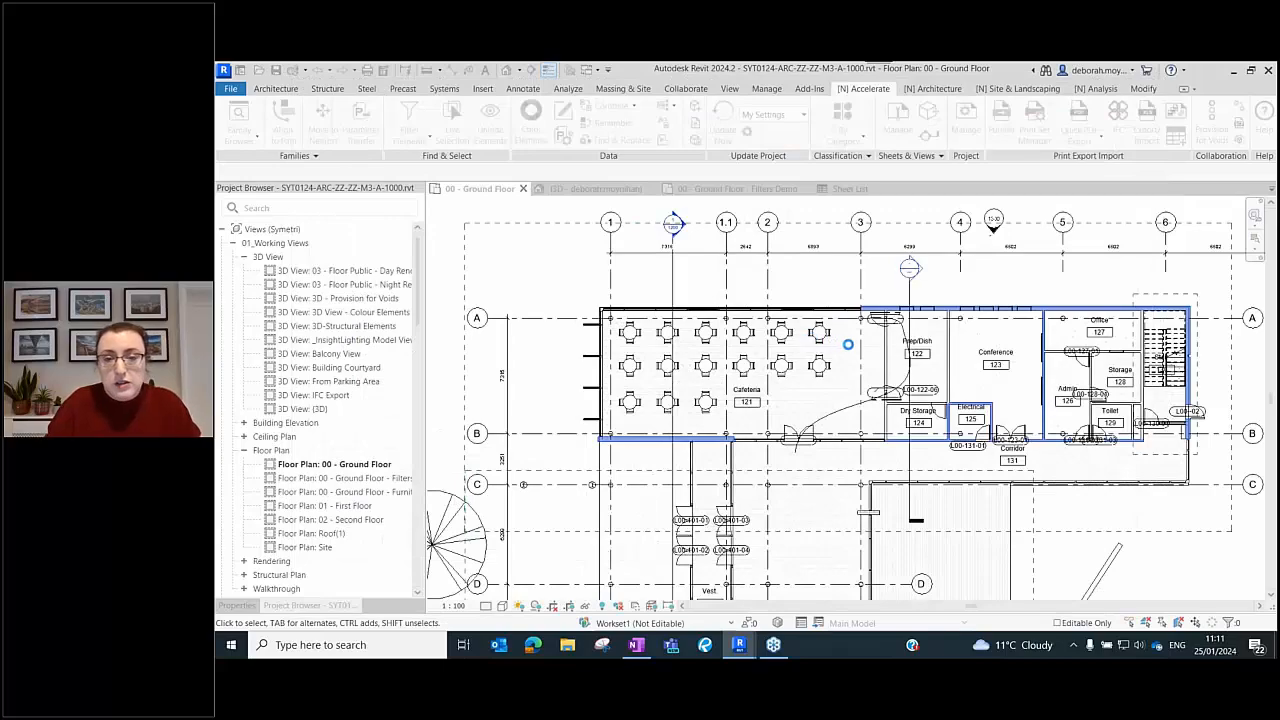
- Examine the selected fire-rated walls across the ground floor plan and clear the selection
middle_drag(992, 354, 882, 340)
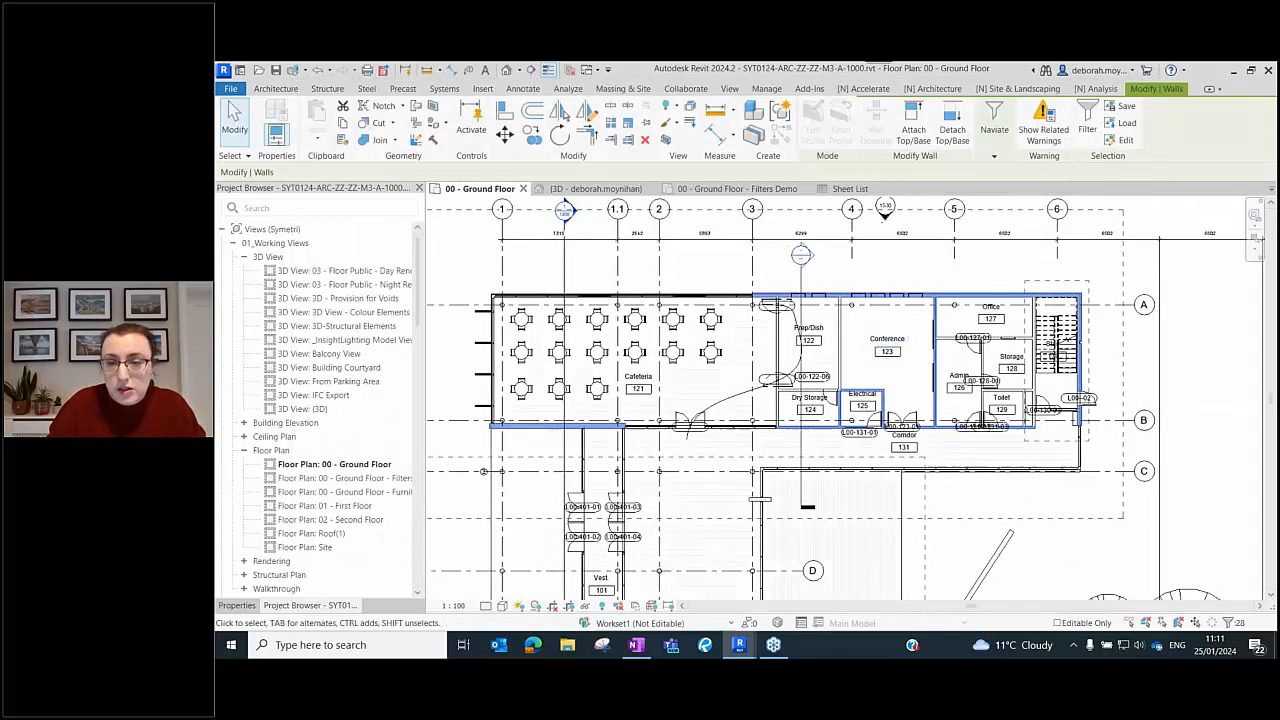
middle_drag(838, 398, 937, 303)
middle_drag(774, 408, 784, 176)
middle_drag(686, 380, 604, 371)
middle_drag(799, 311, 860, 600)
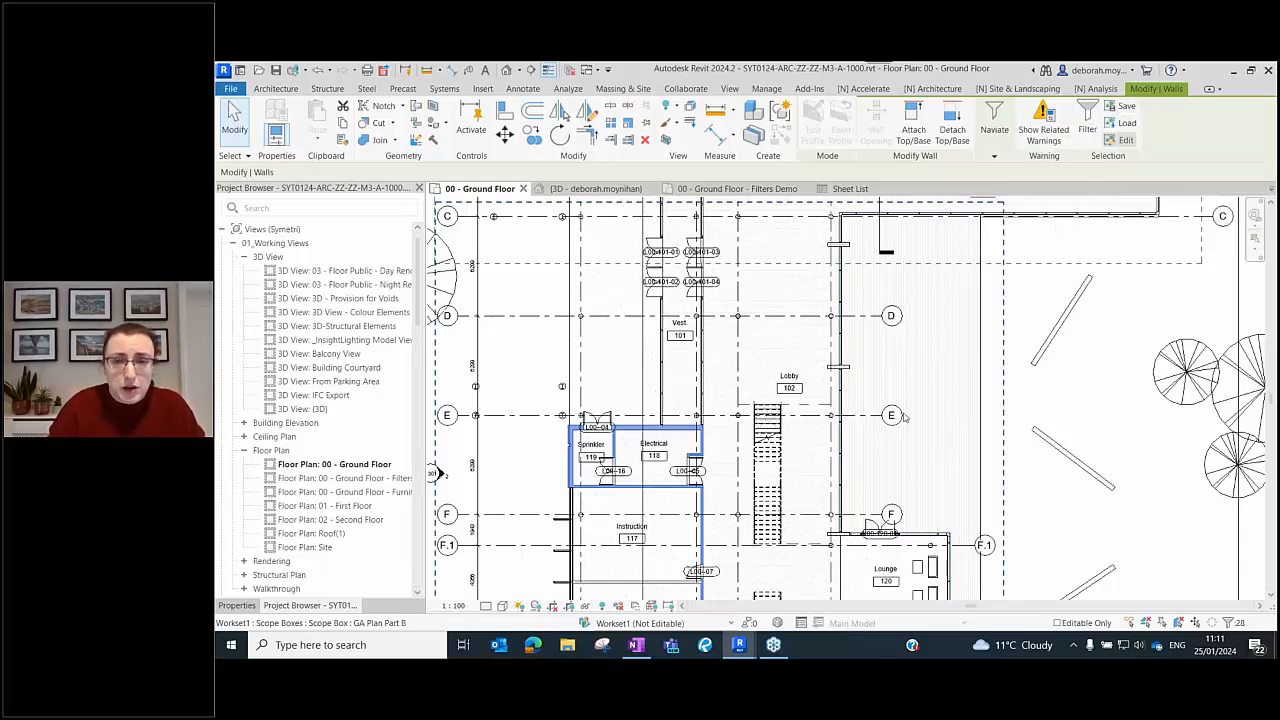
middle_drag(761, 277, 788, 393)
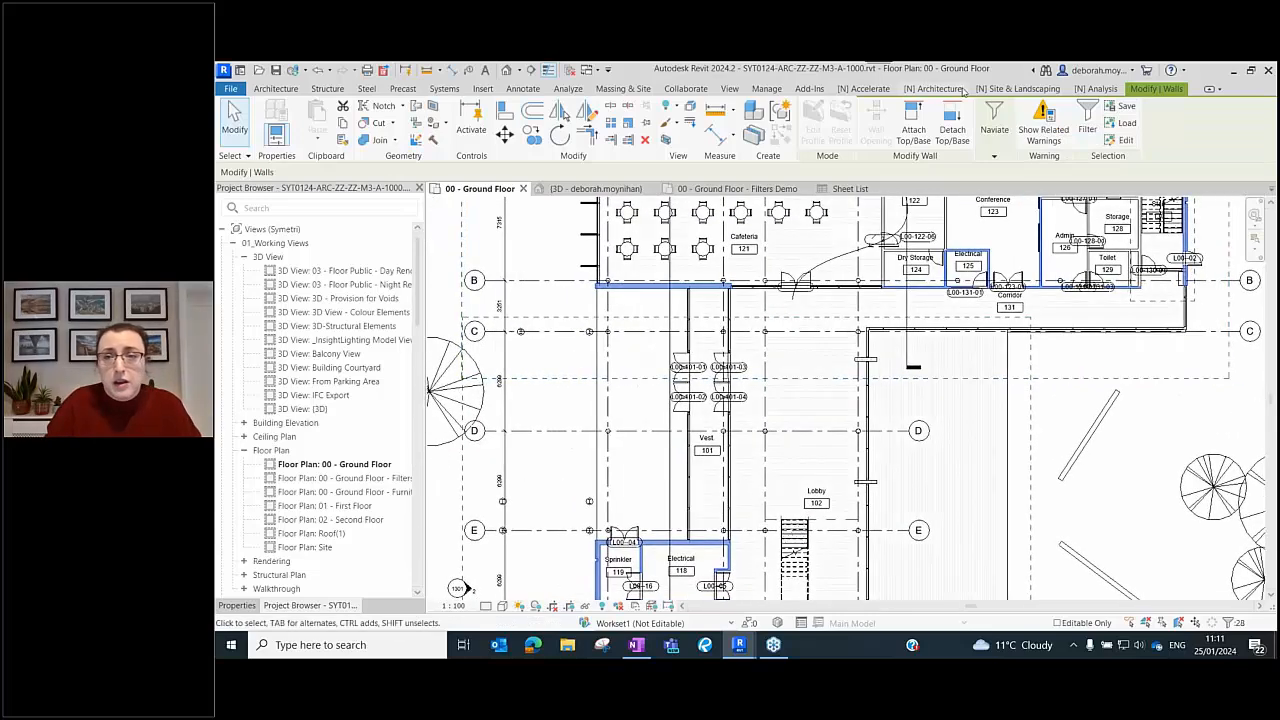
key(Escape)
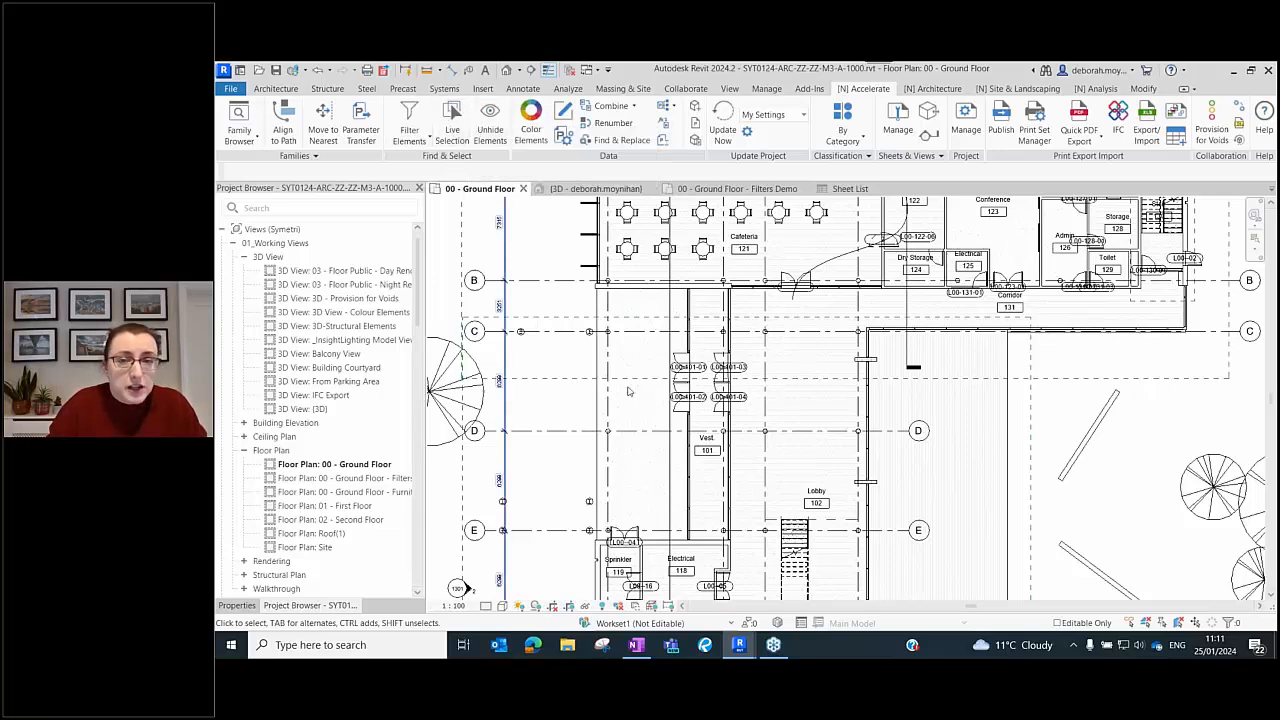
- Start Live Selection on the ground floor plan and select every wall in the view by its category
middle_drag(643, 336, 664, 412)
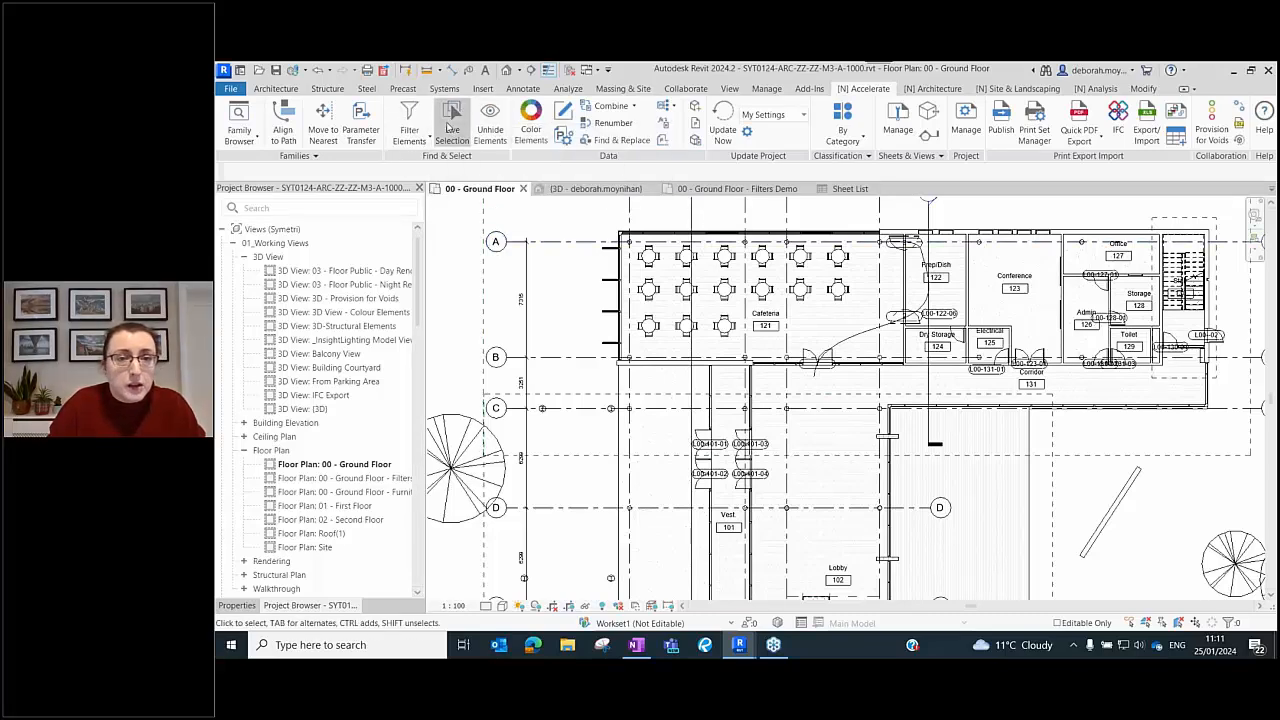
click(441, 129)
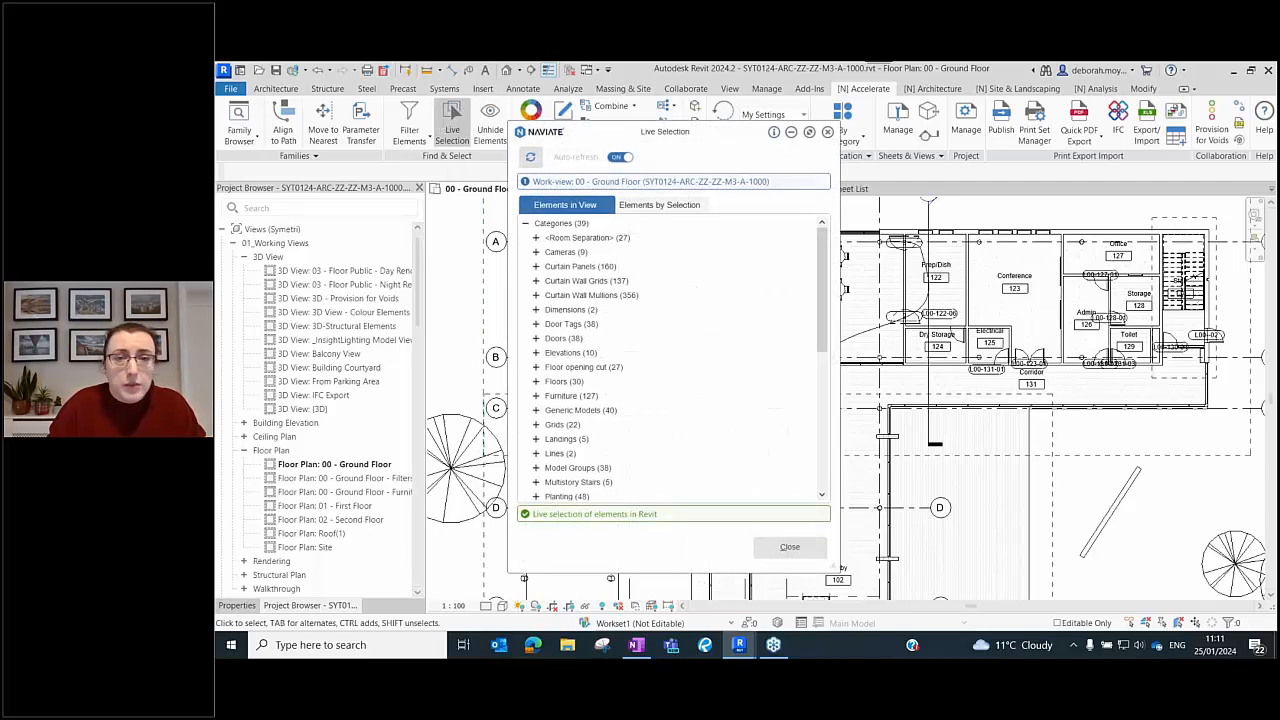
drag(688, 134, 507, 122)
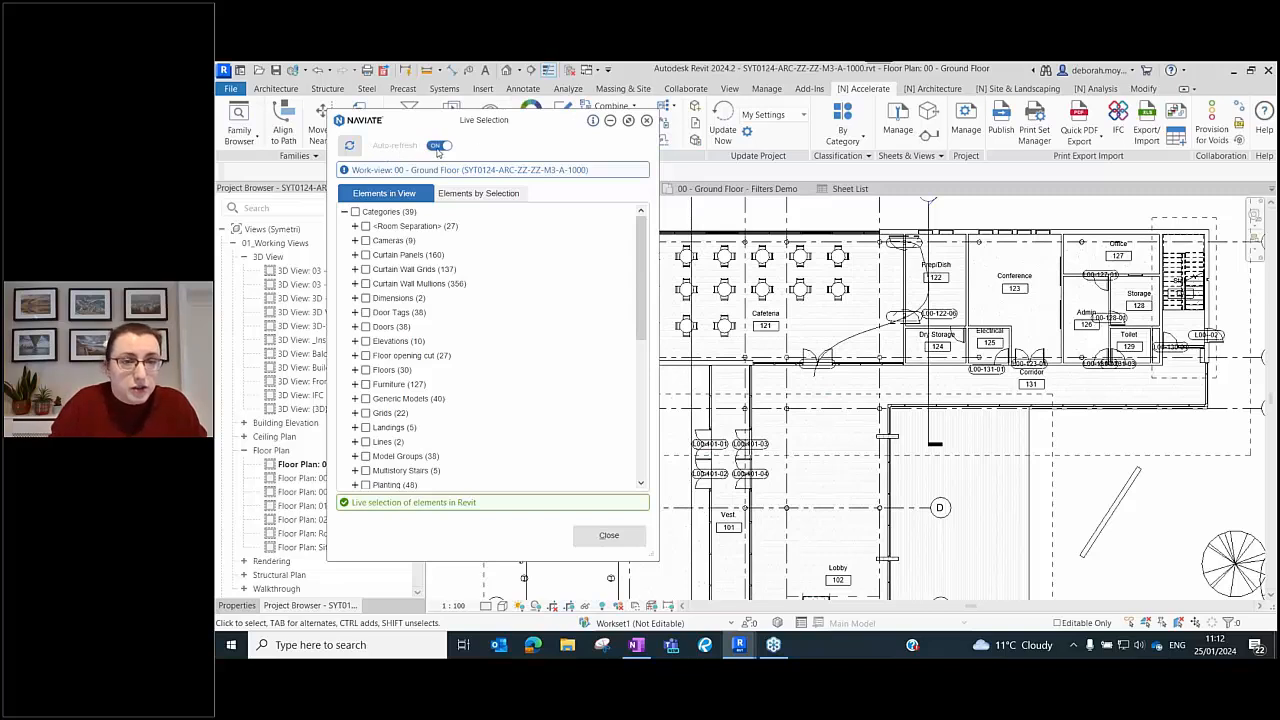
drag(640, 248, 630, 388)
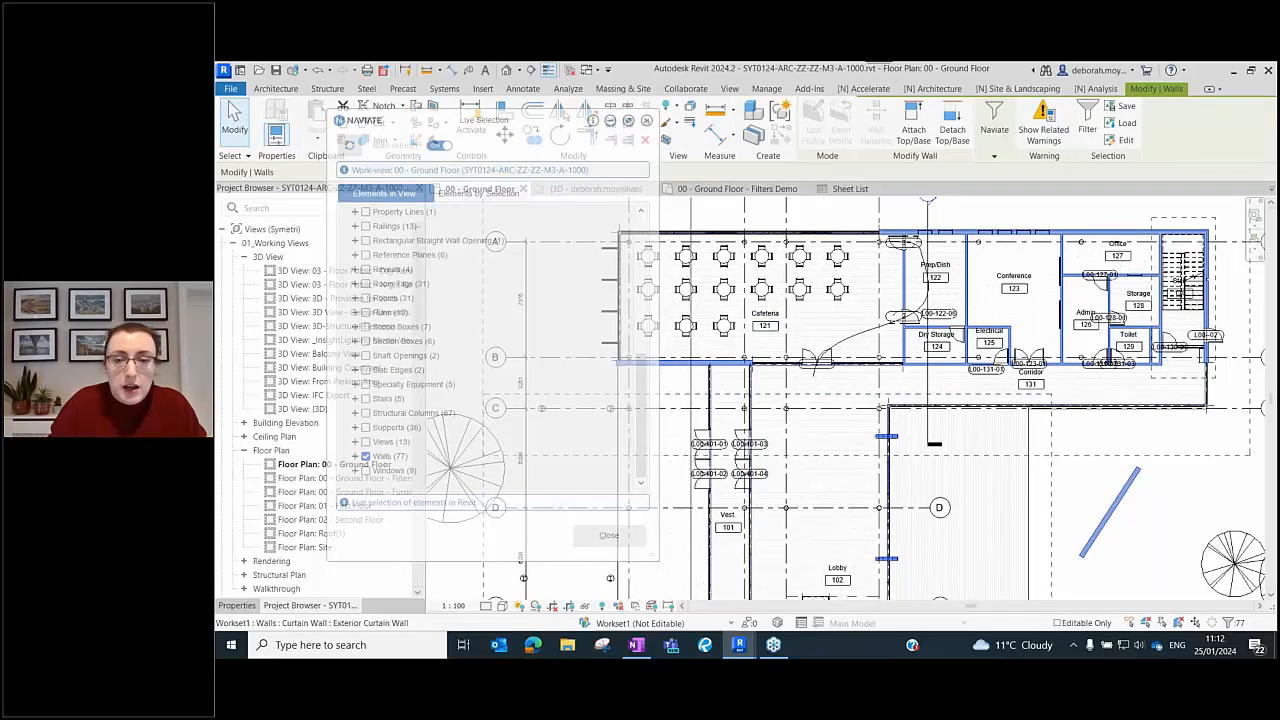
middle_drag(870, 473, 924, 477)
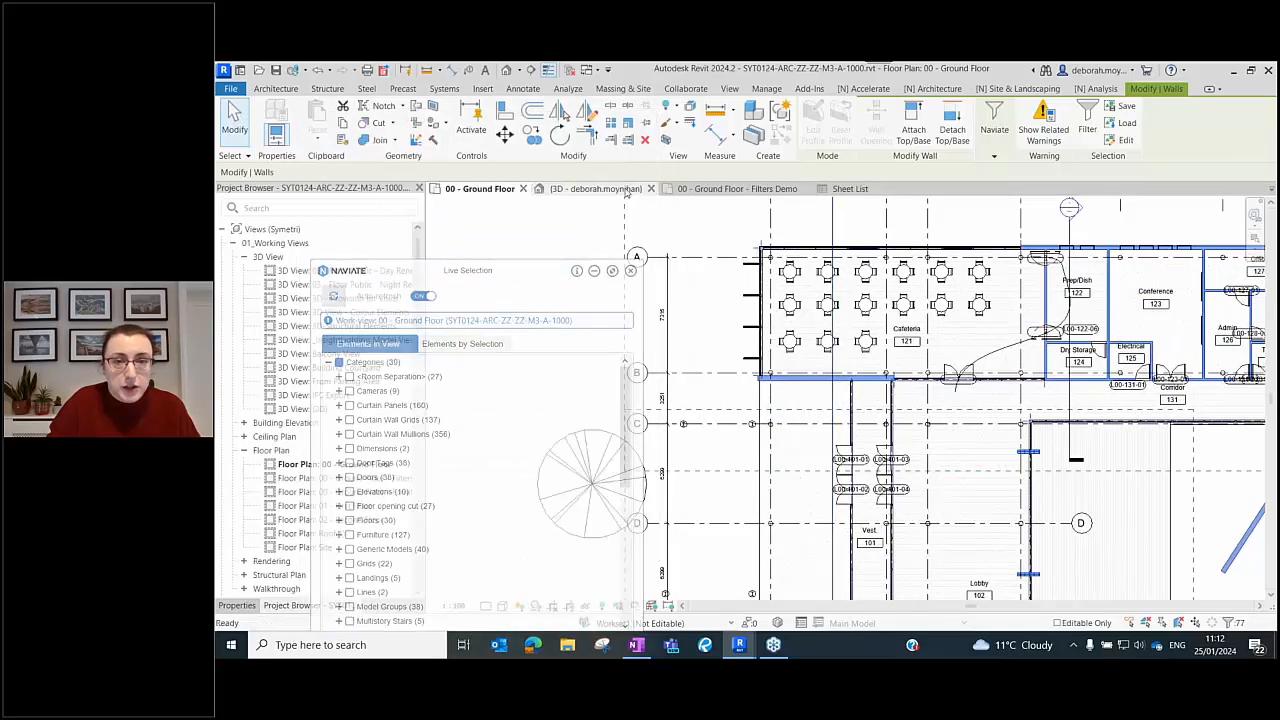
- Switch to the 3D view with Live Selection running, select all of its walls by category, and deselect them again
click(620, 189)
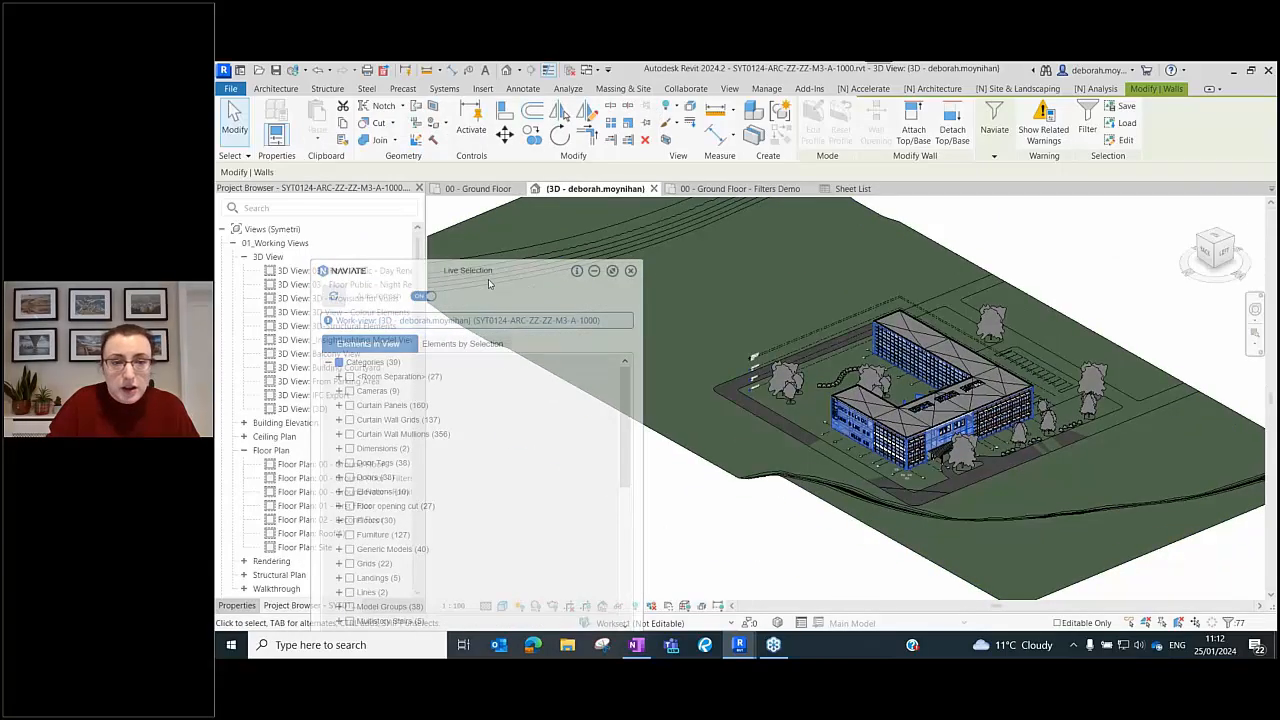
drag(468, 270, 437, 145)
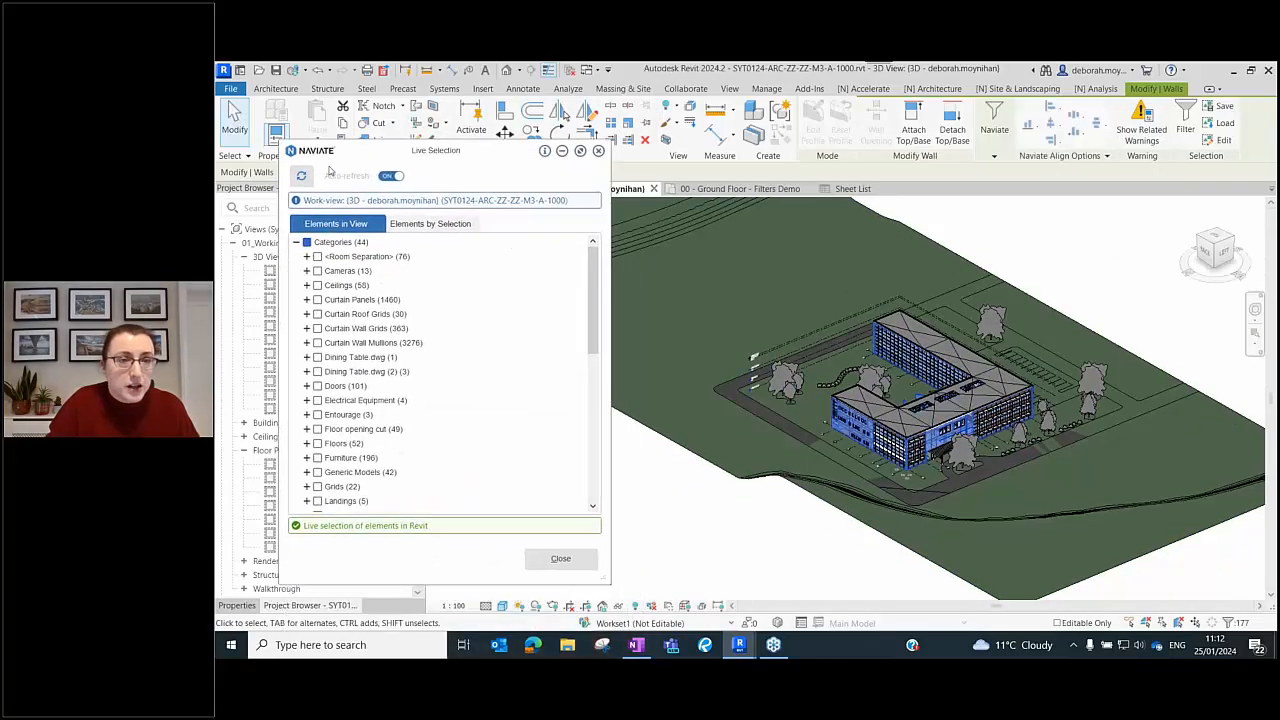
scroll(437, 362, down, 5)
scroll(433, 366, down, 3)
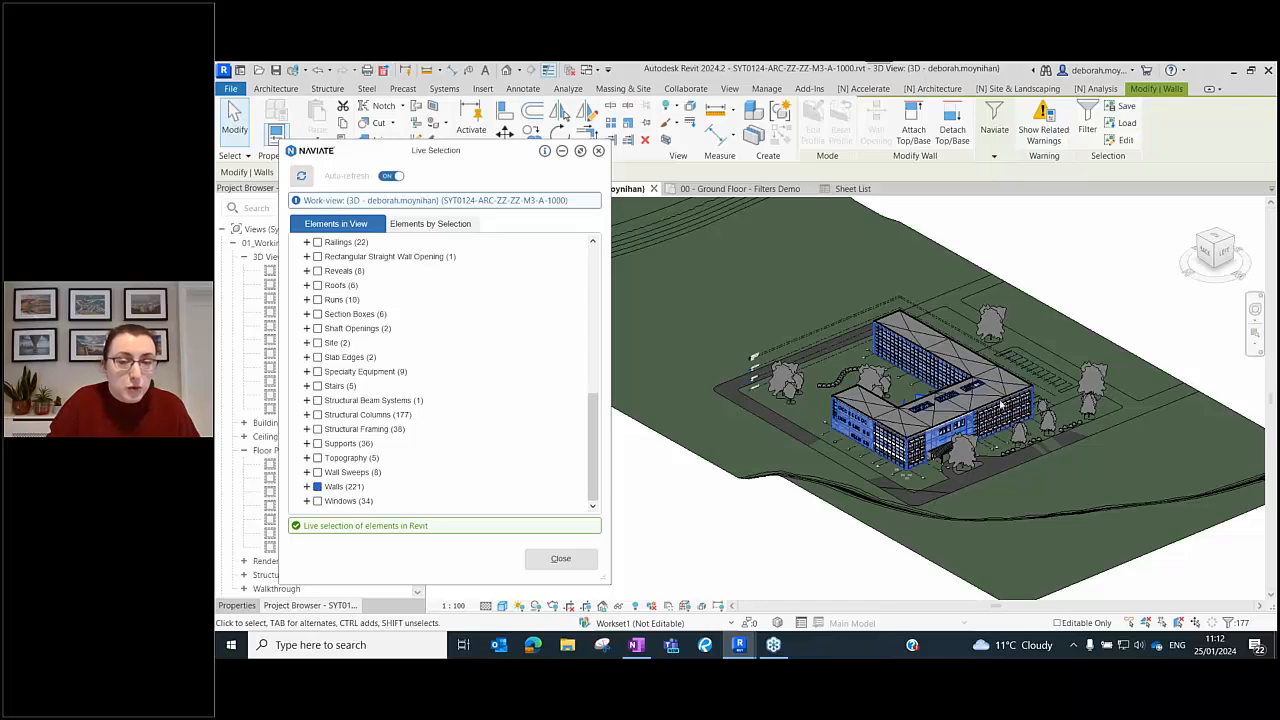
scroll(831, 438, up, 5)
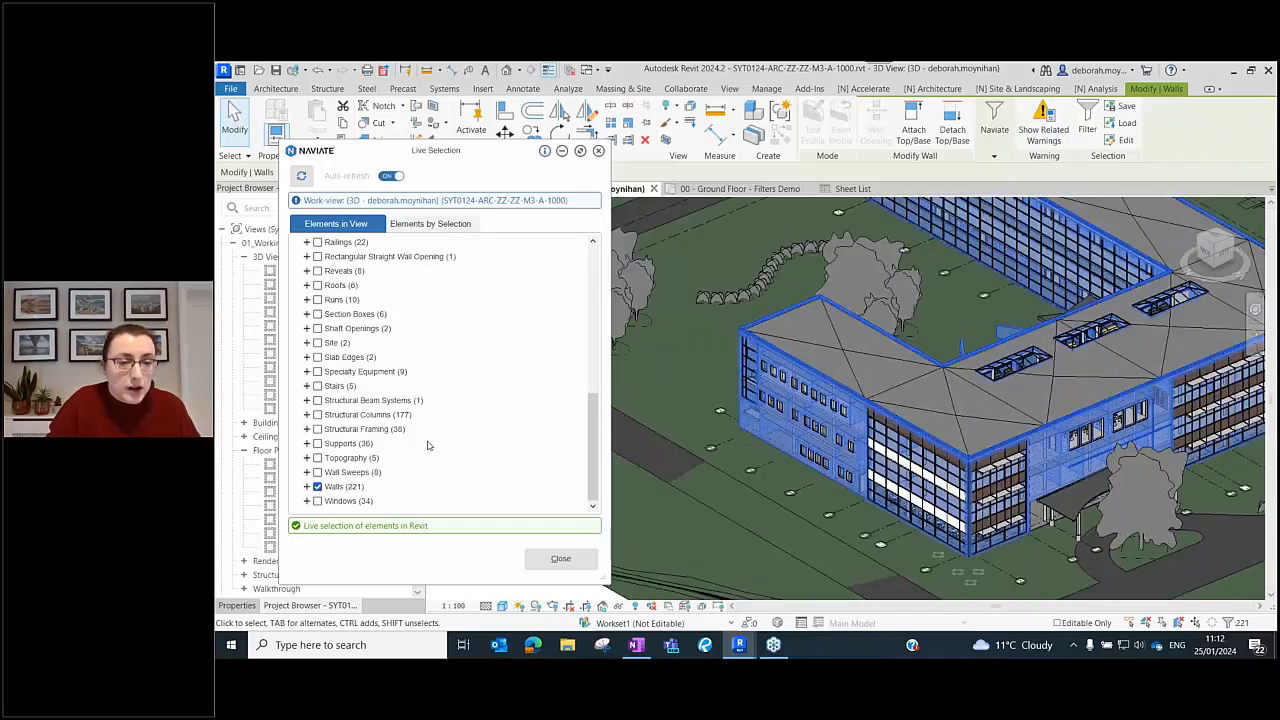
click(317, 487)
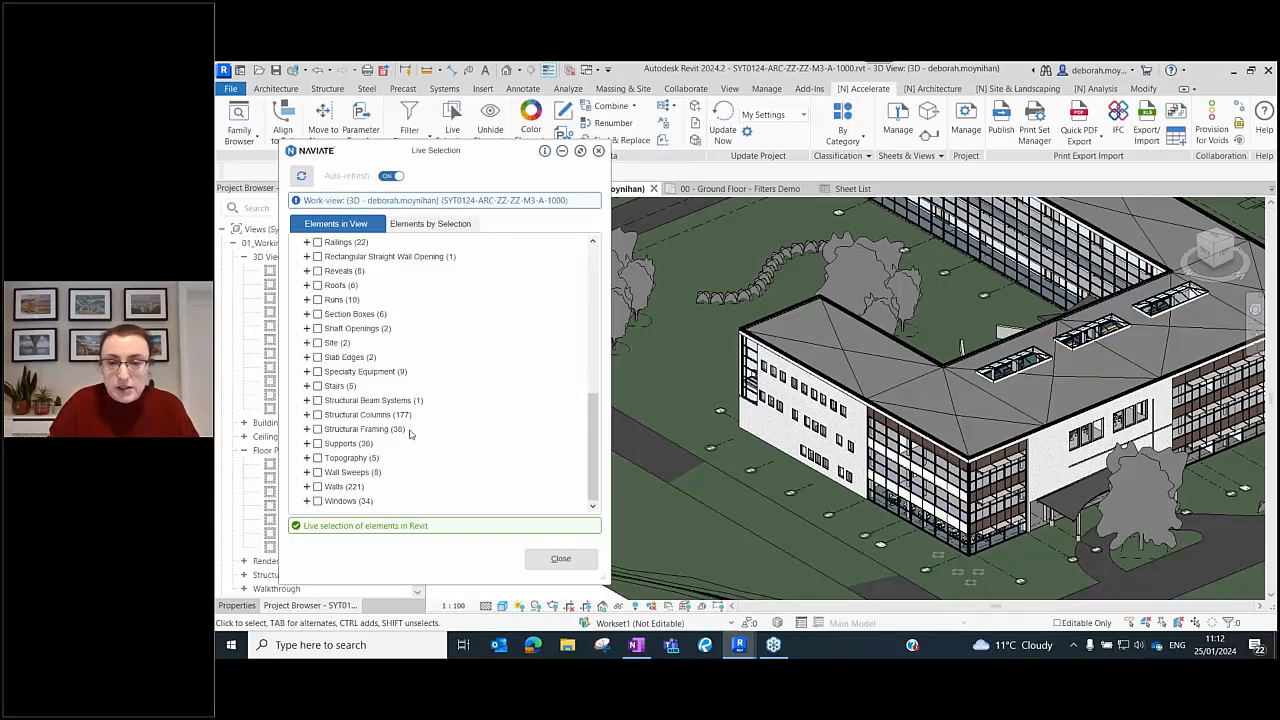
- Select all Windows_Curtain_Wall windows in the 3D view with Live Selection by expanding the Windows category
click(811, 502)
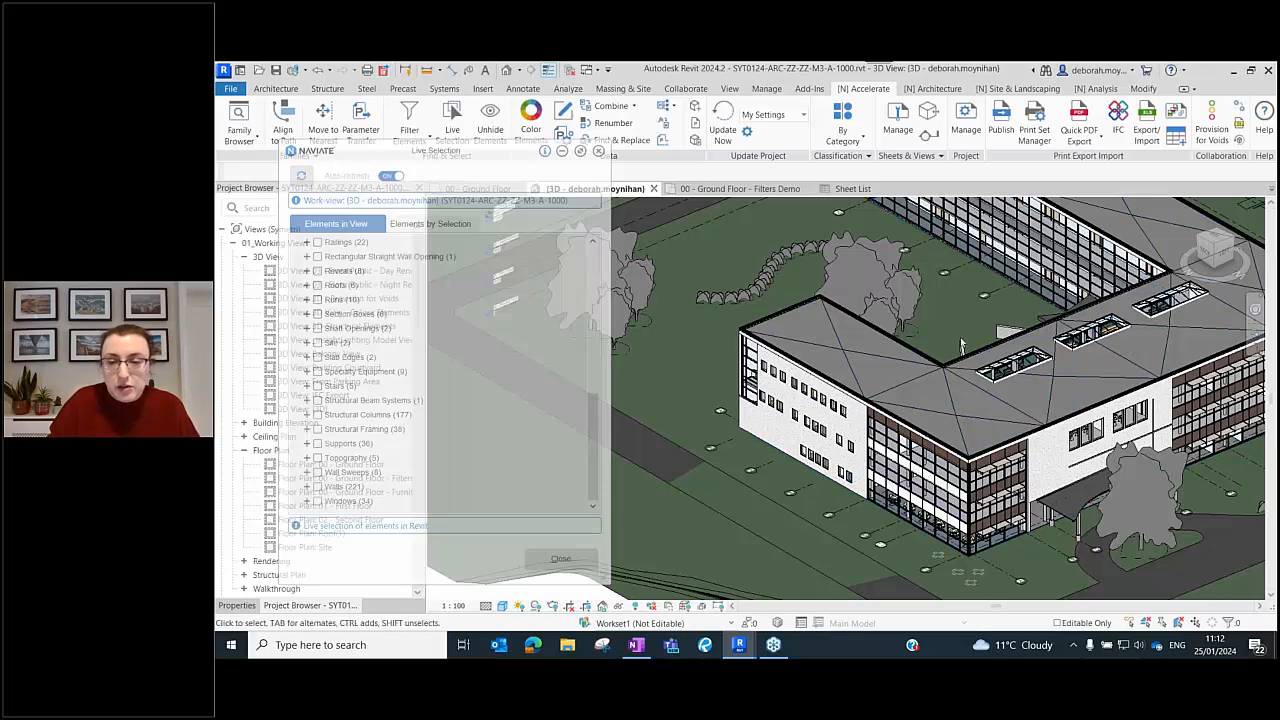
middle_drag(1072, 514, 961, 557)
middle_drag(947, 293, 1205, 352)
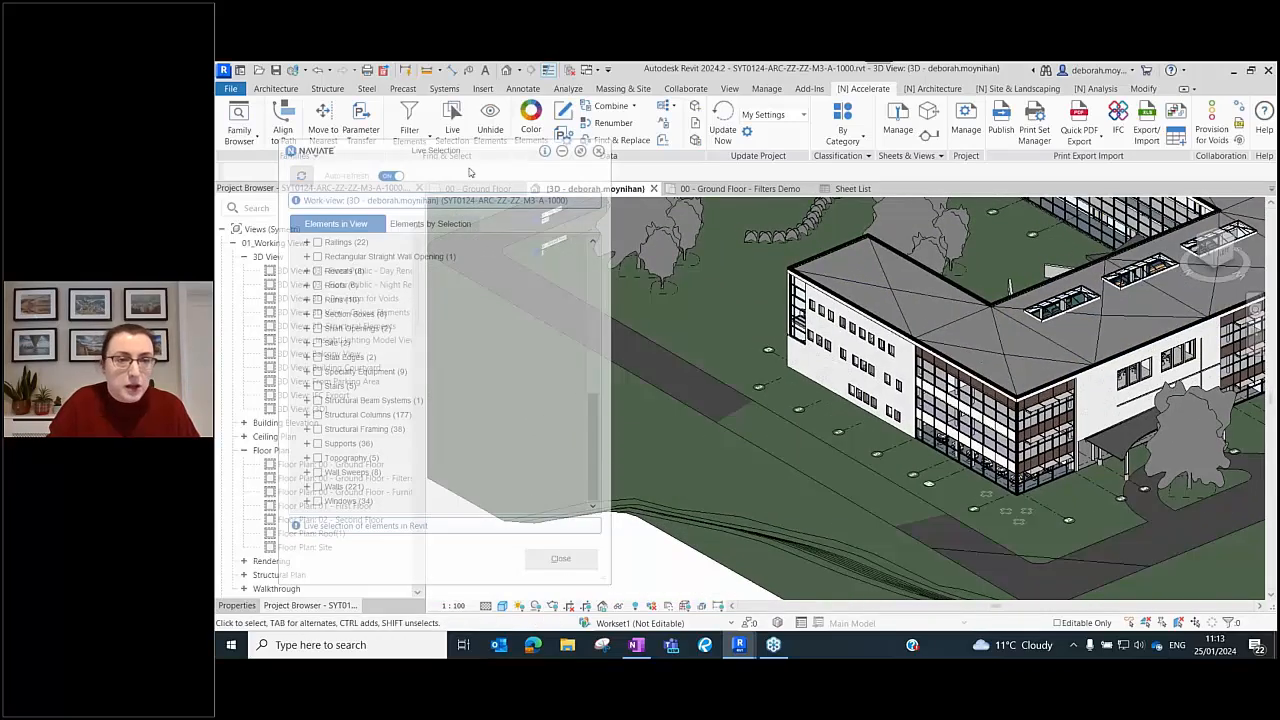
scroll(435, 367, down, 8)
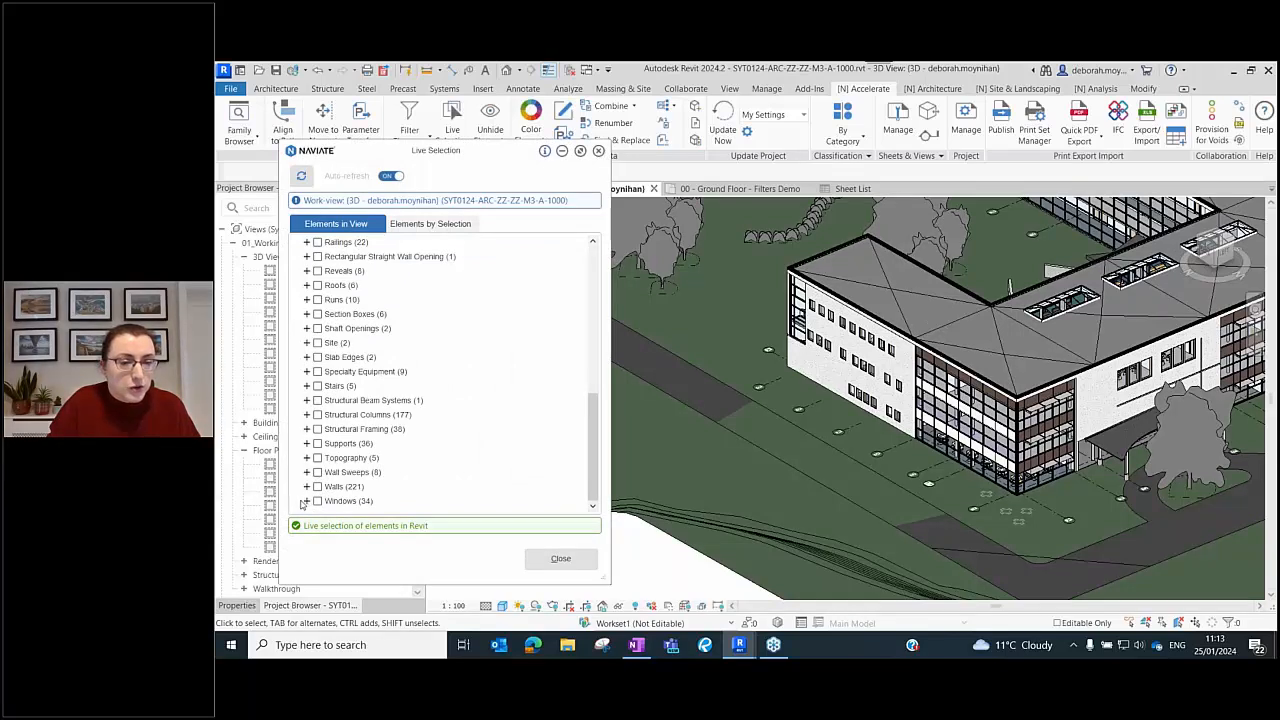
click(307, 501)
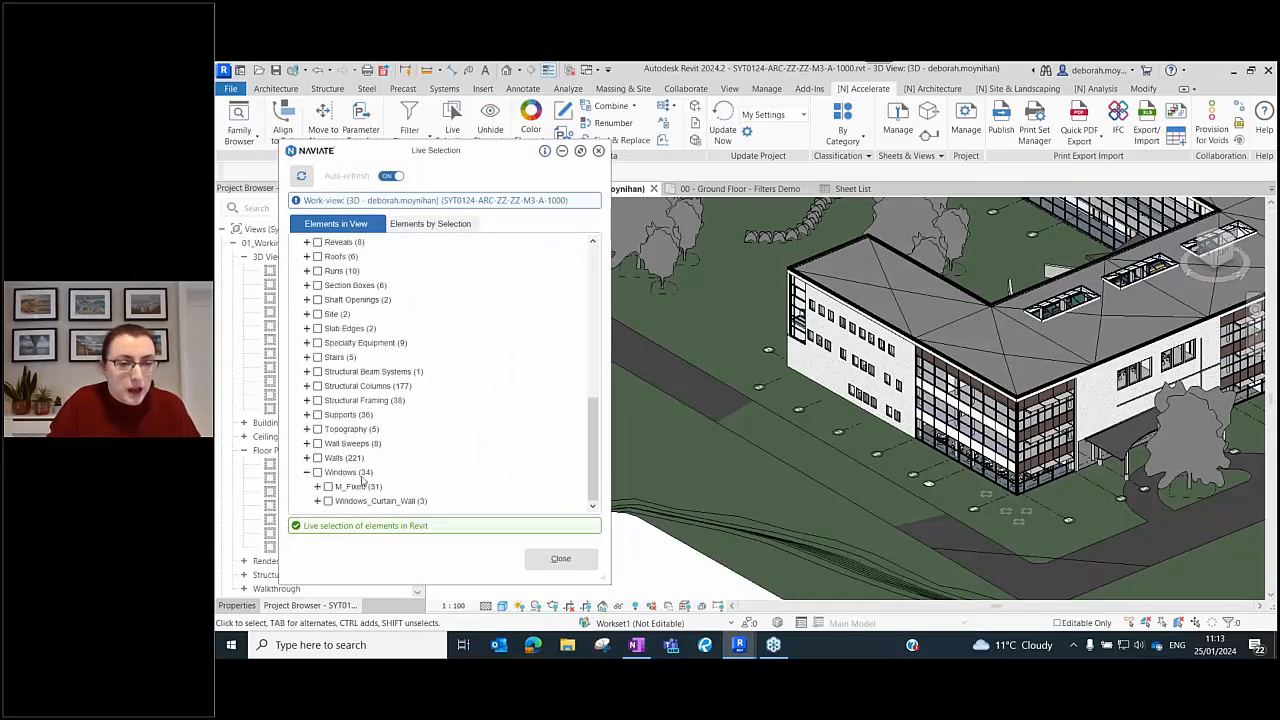
click(327, 501)
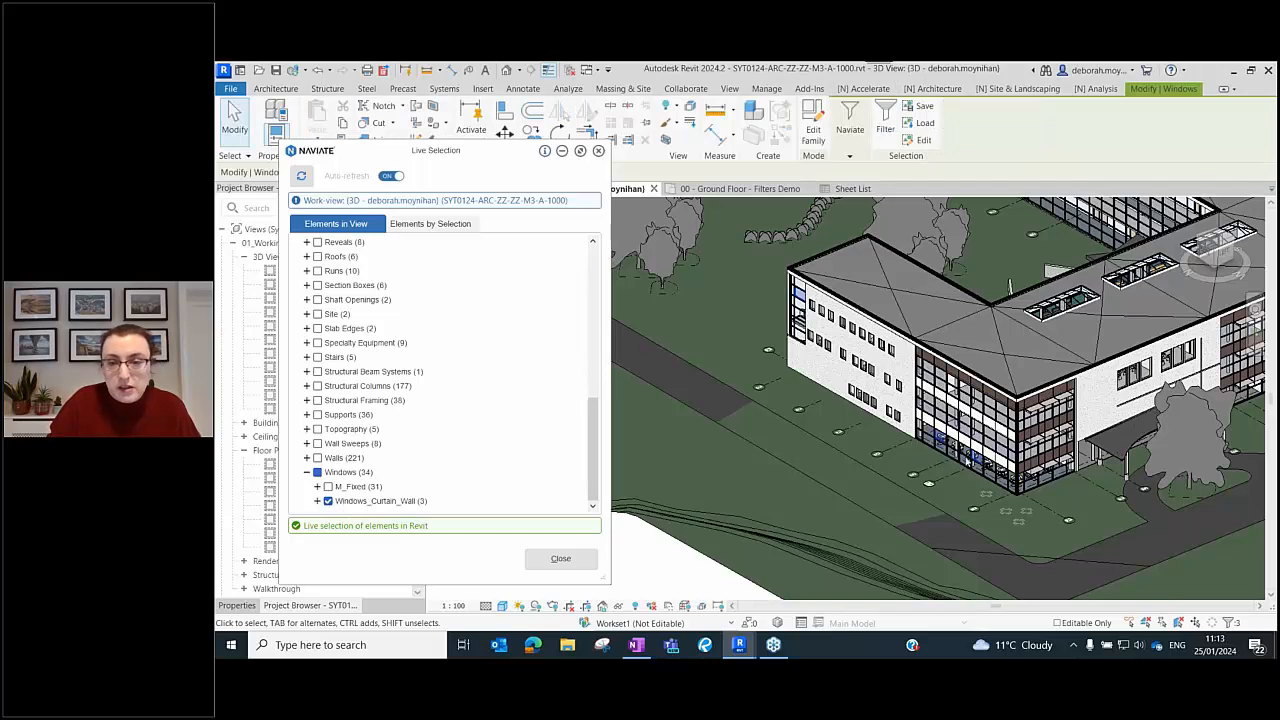
- Examine the selected curtain wall windows on the building from close up and from an overall 3D view
scroll(928, 449, up, 6)
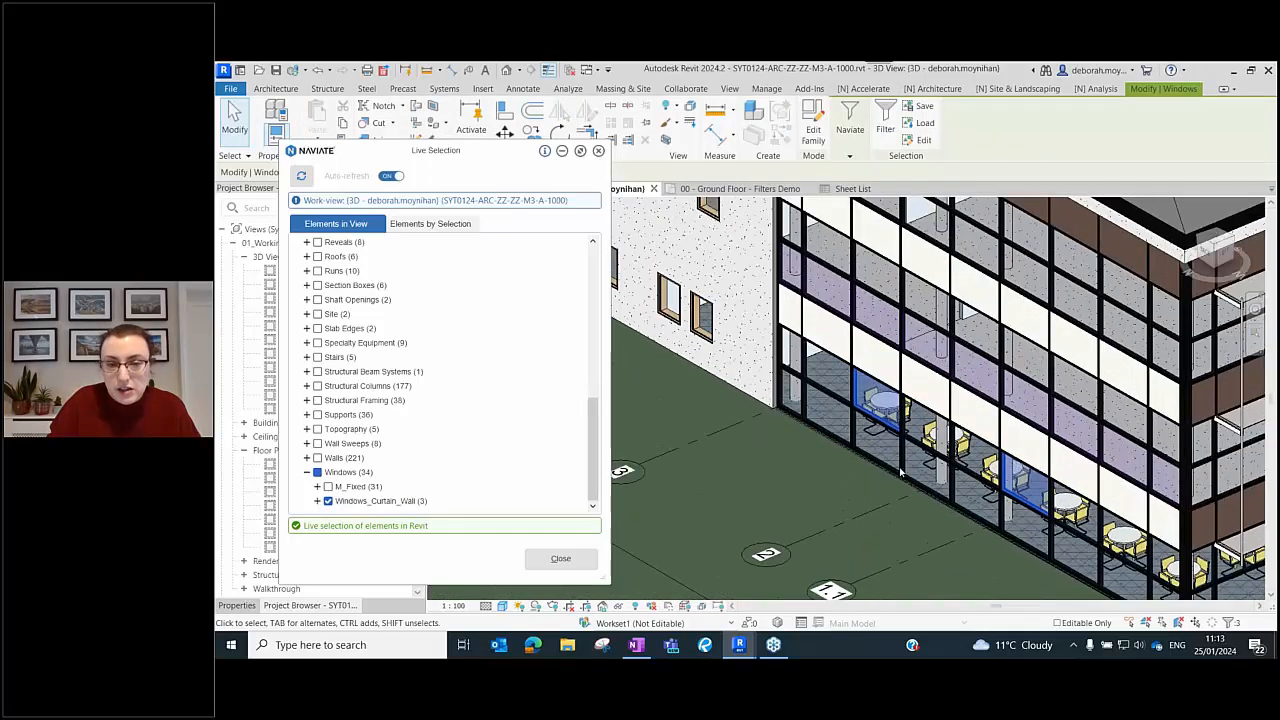
scroll(995, 475, up, 2)
scroll(1000, 485, down, 4)
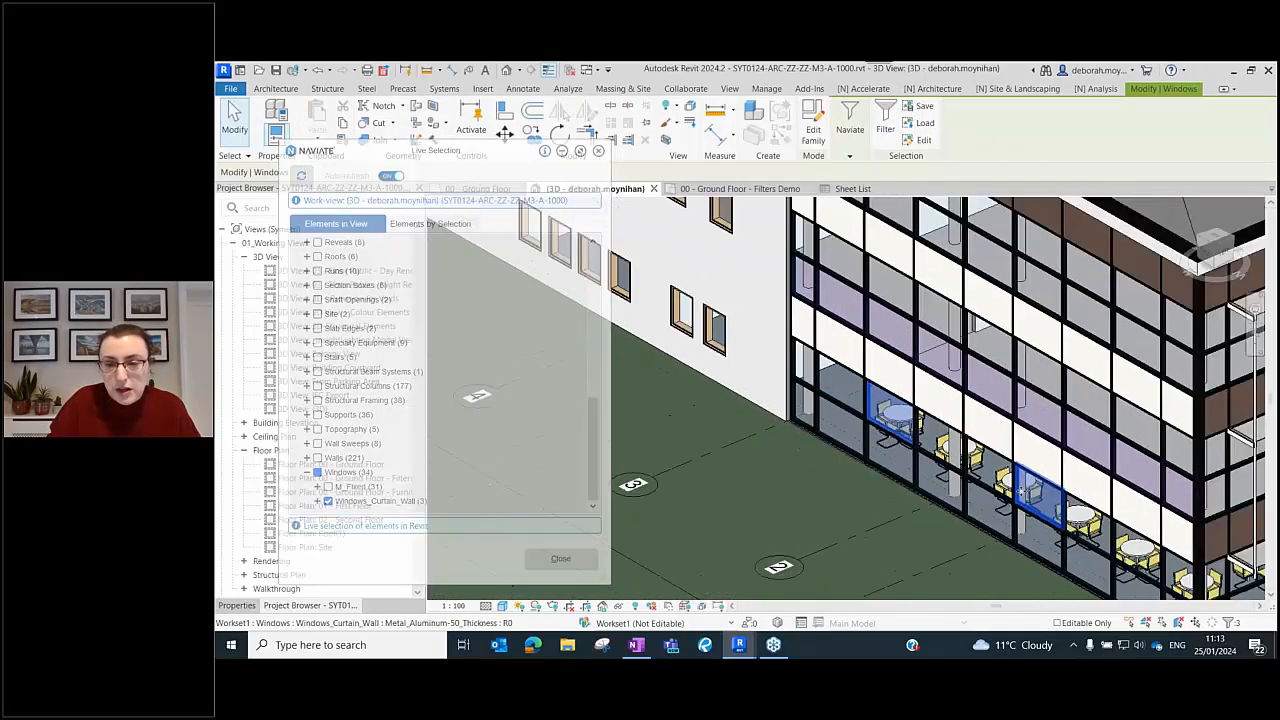
shift+middle_drag(1008, 495, 747, 321)
scroll(747, 321, down, 4)
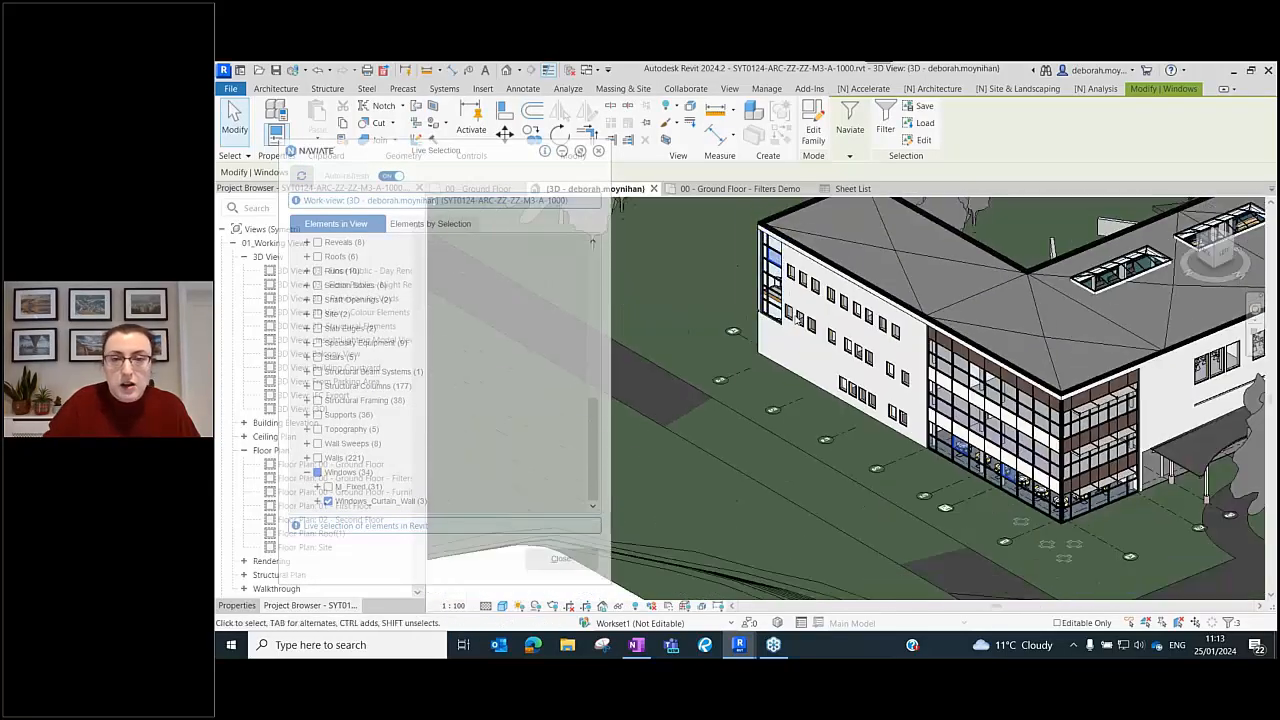
middle_drag(988, 355, 860, 416)
scroll(860, 416, down, 2)
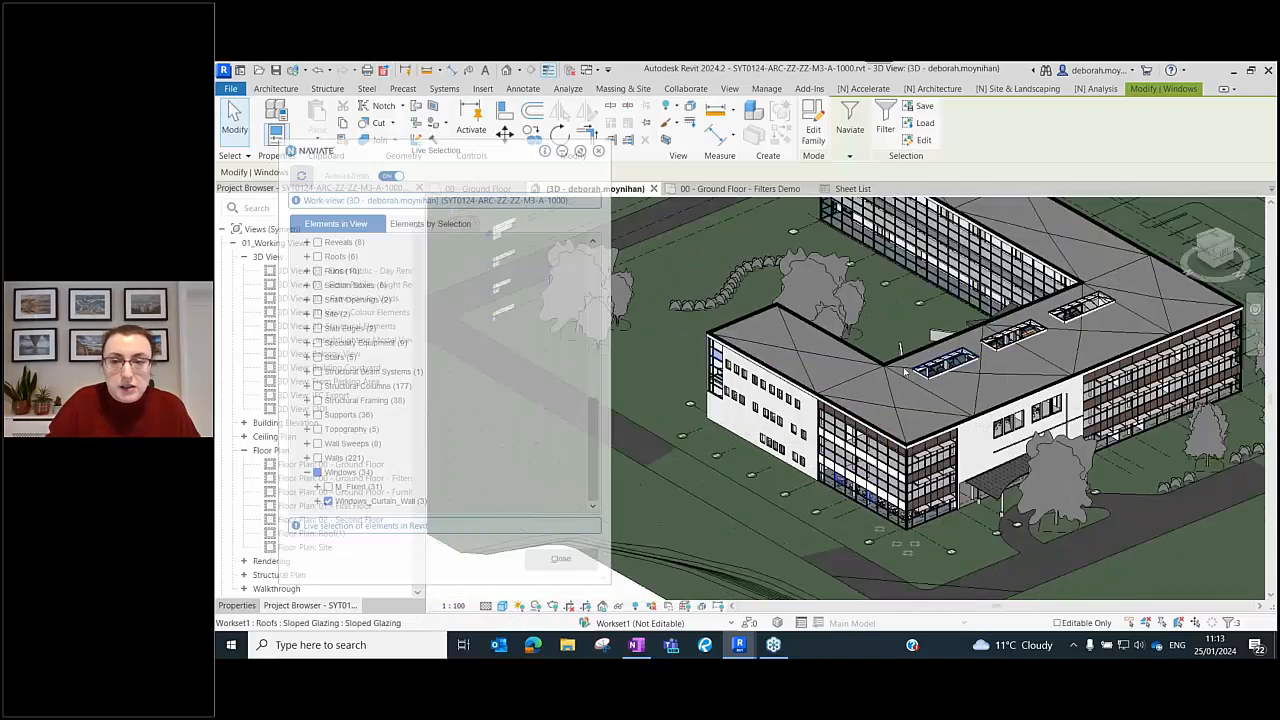
scroll(922, 328, down, 2)
middle_drag(922, 328, 959, 373)
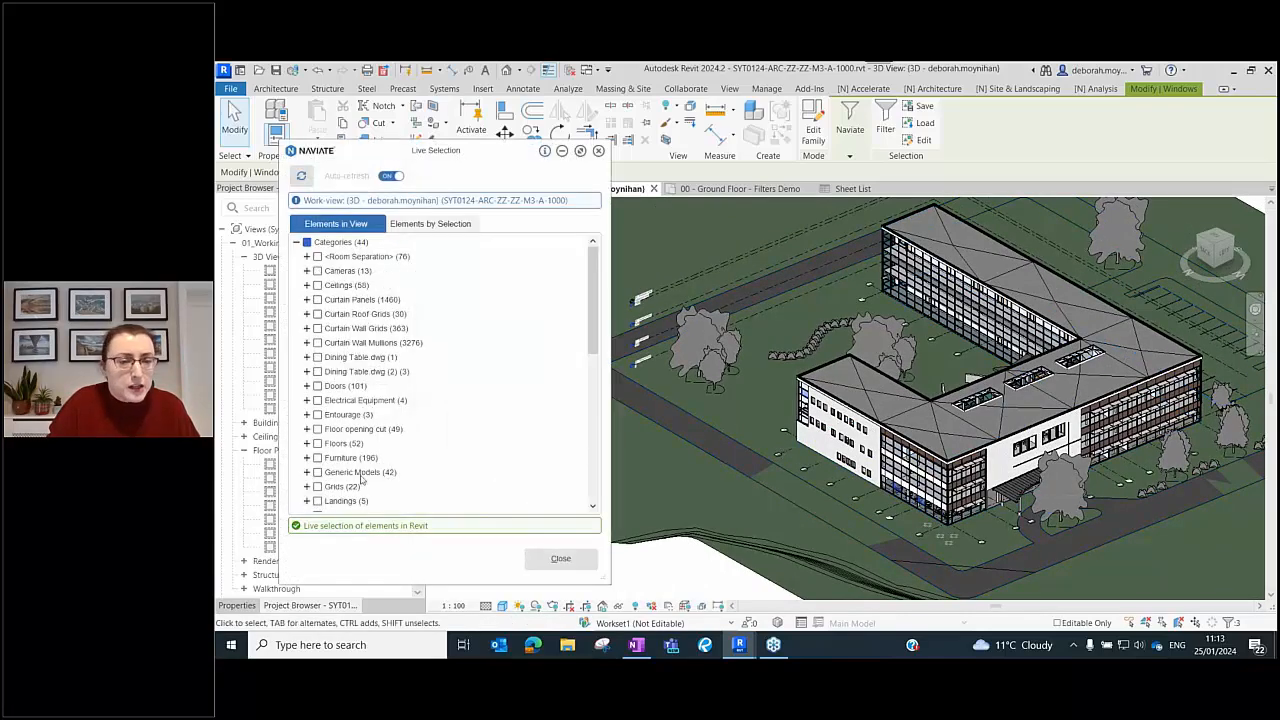
- Close Live Selection and clear the window selection in the 3D view
scroll(403, 418, down, 1)
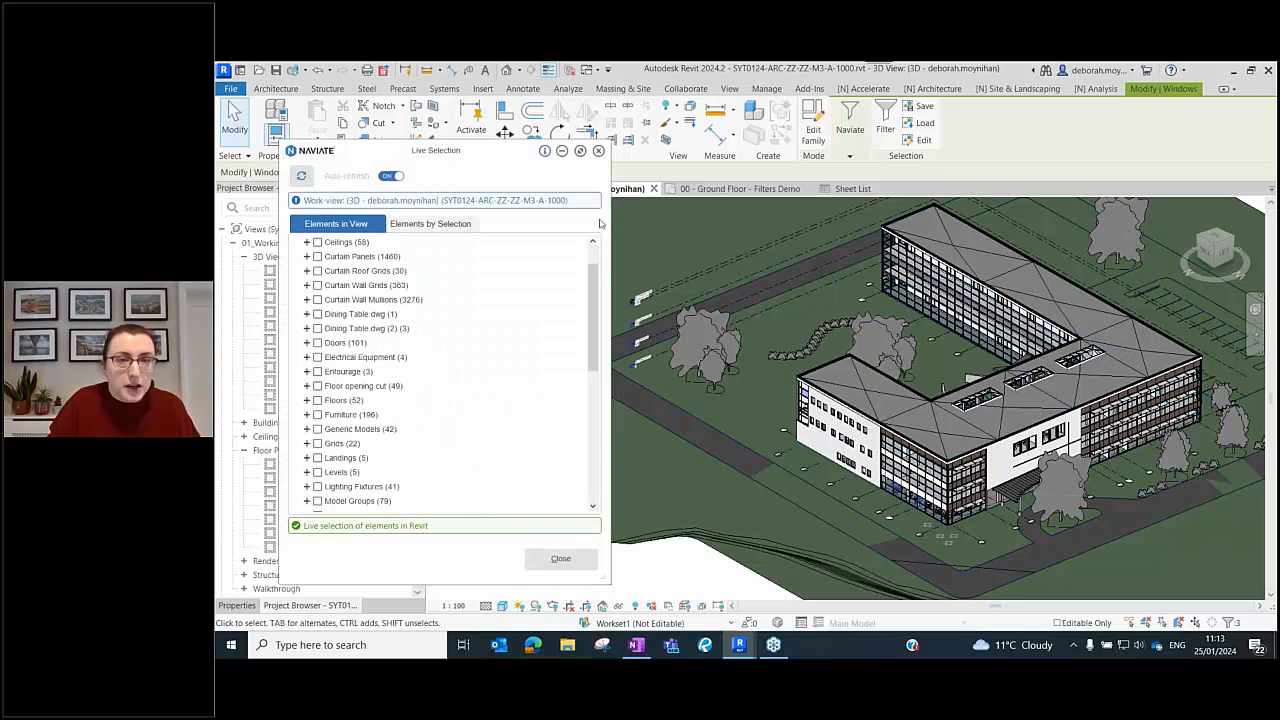
click(598, 150)
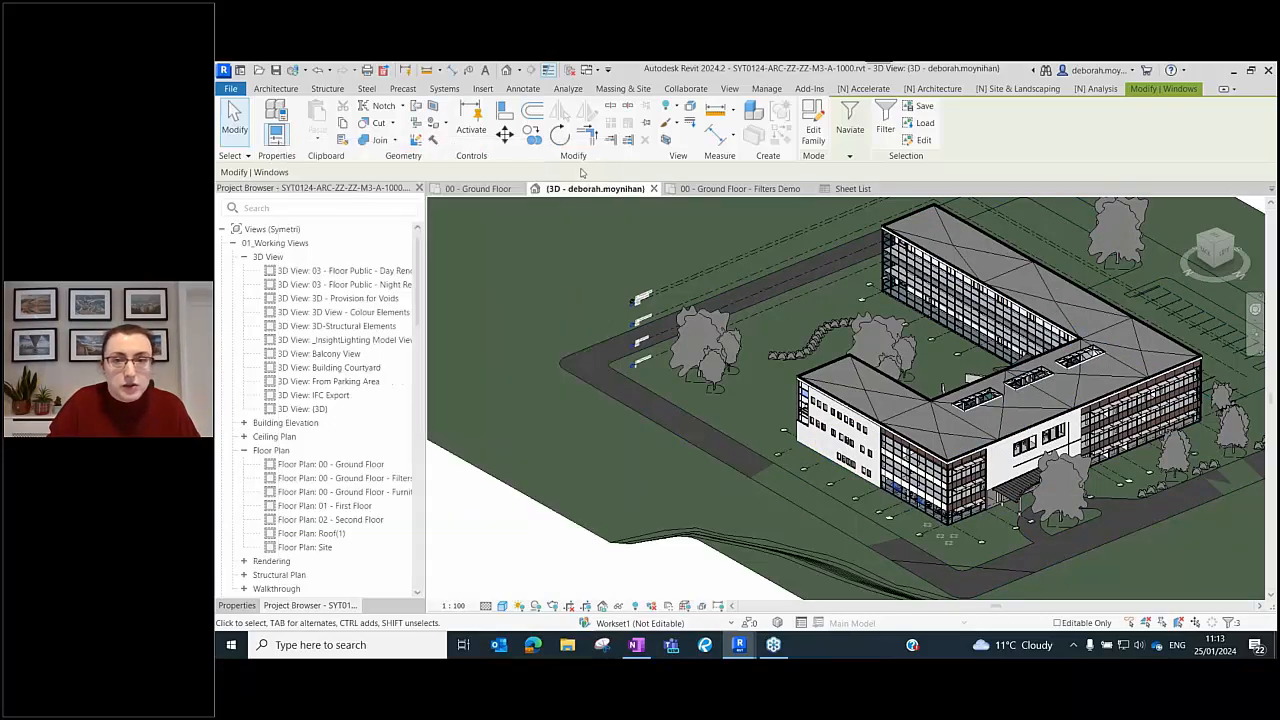
middle_drag(793, 354, 785, 370)
key(Escape)
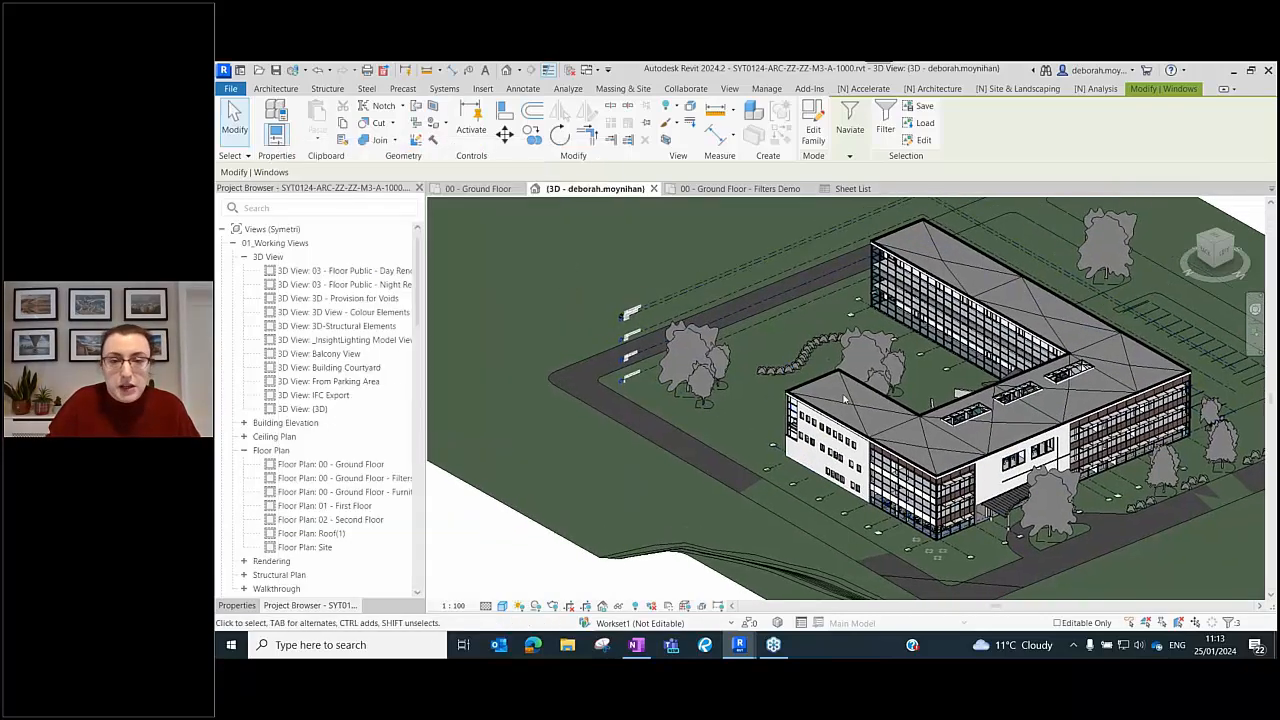
- Try to hide the planting category in the 00 - Ground Floor plan, starting from the tree beside grid D, and dismiss the synchronization reminder
click(478, 188)
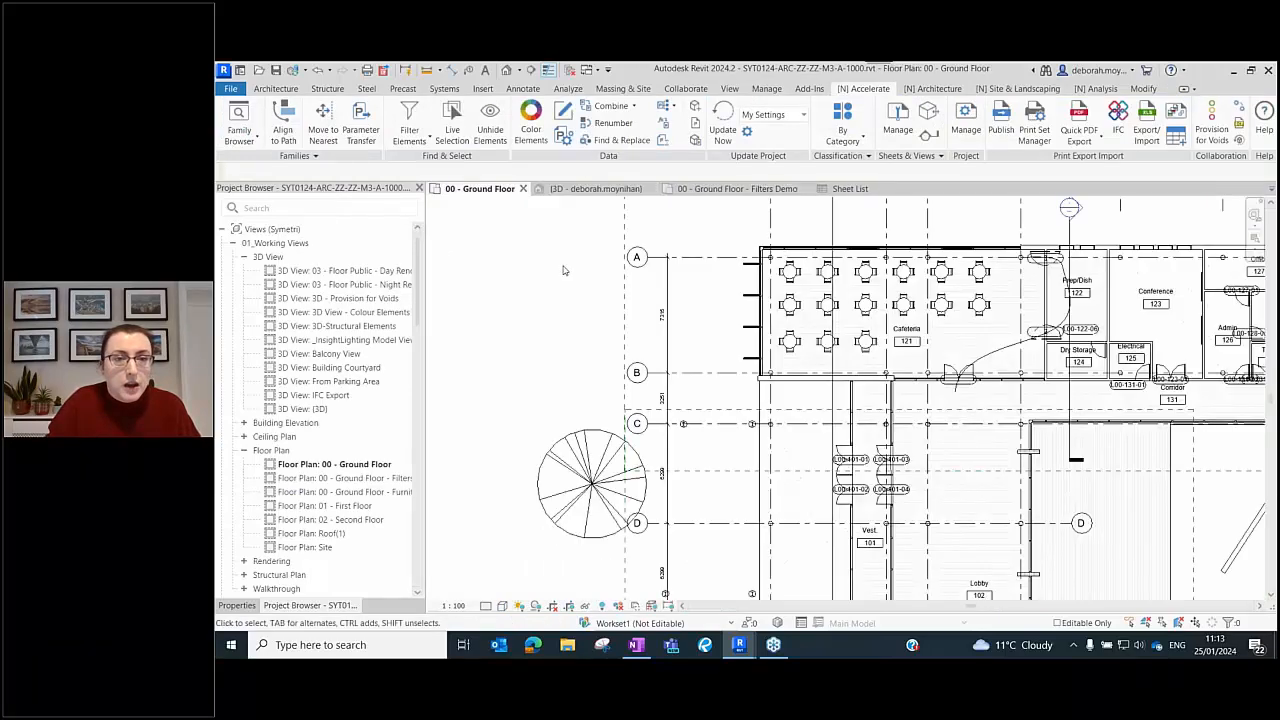
middle_drag(495, 271, 506, 309)
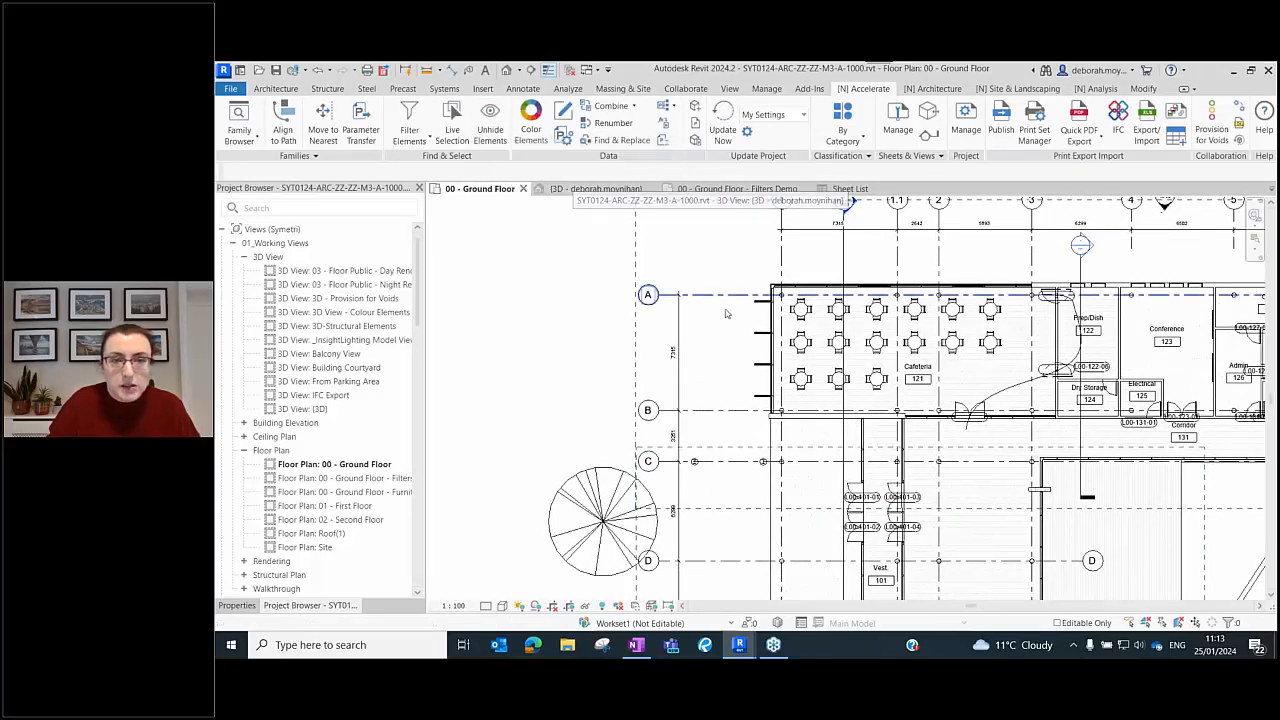
scroll(683, 355, down, 2)
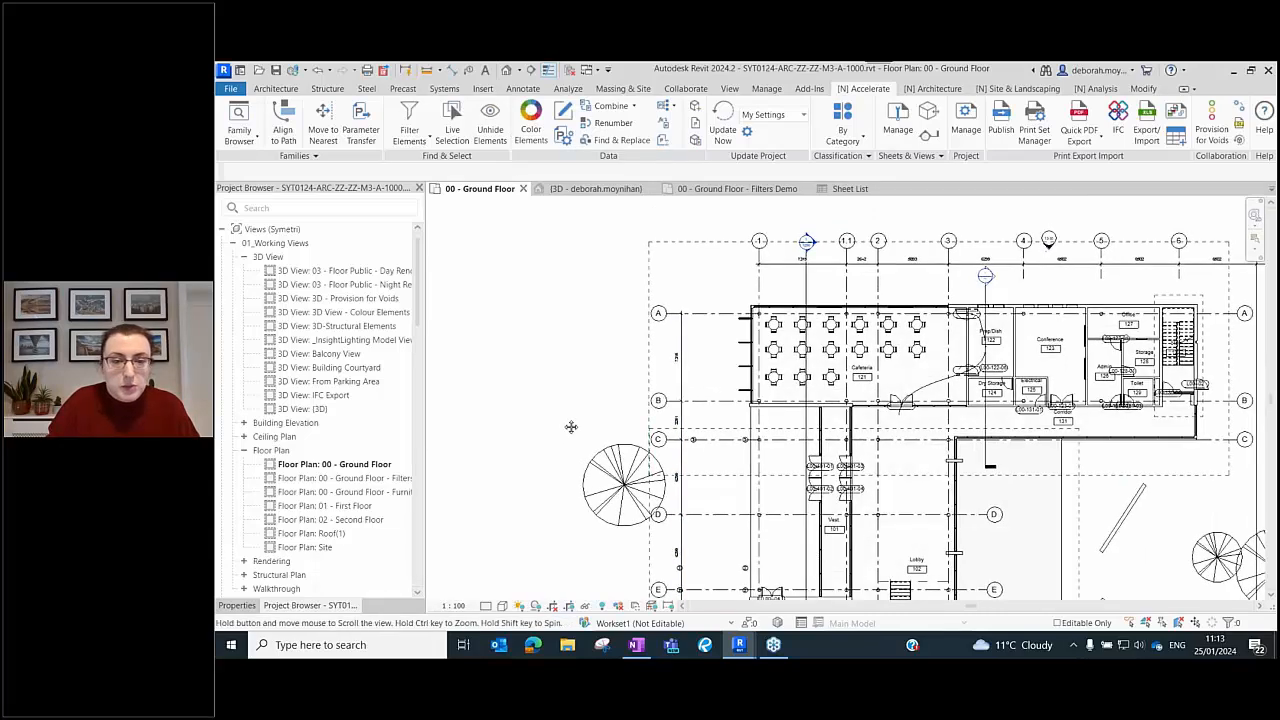
middle_drag(571, 423, 585, 391)
click(630, 455)
right_click(632, 455)
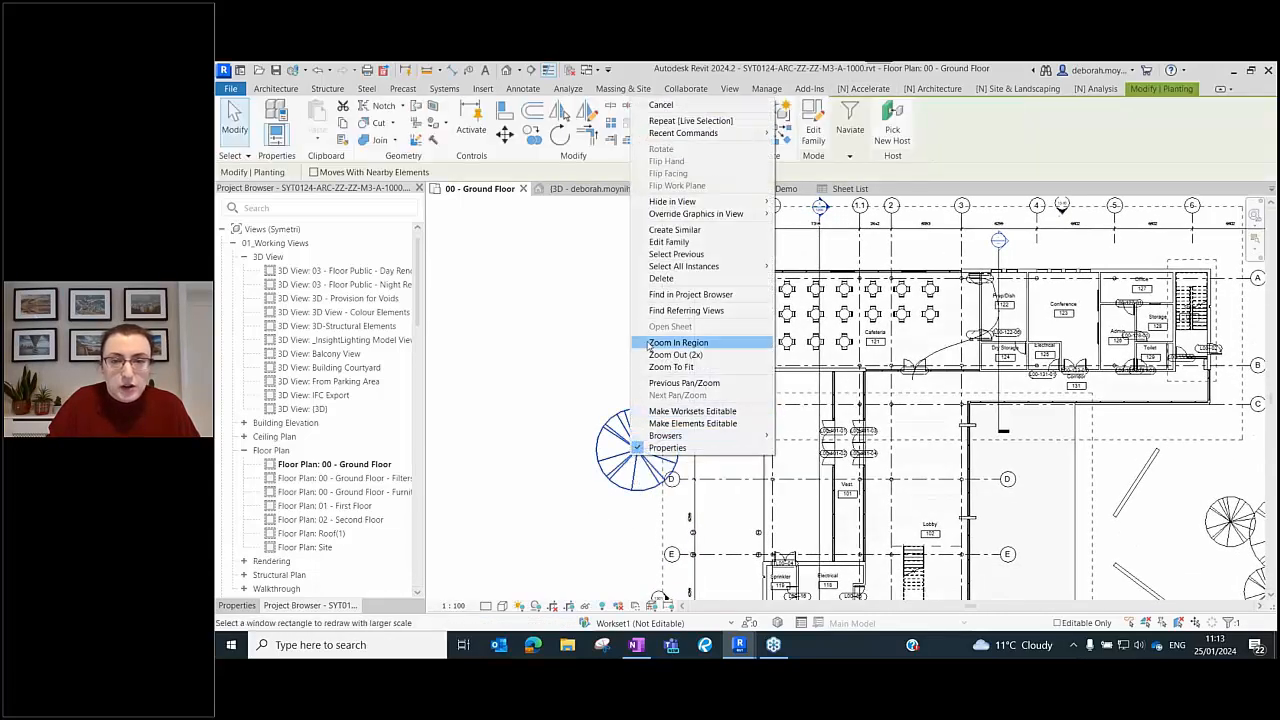
mouse_move(752, 204)
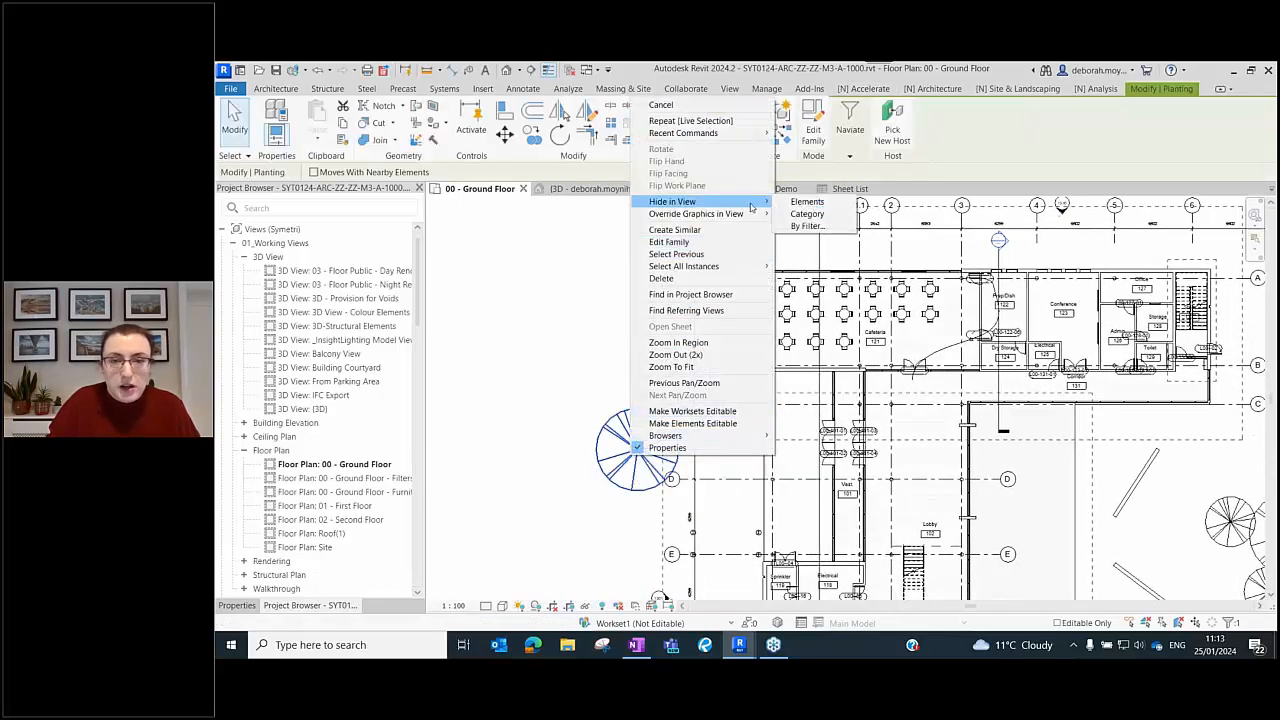
click(807, 213)
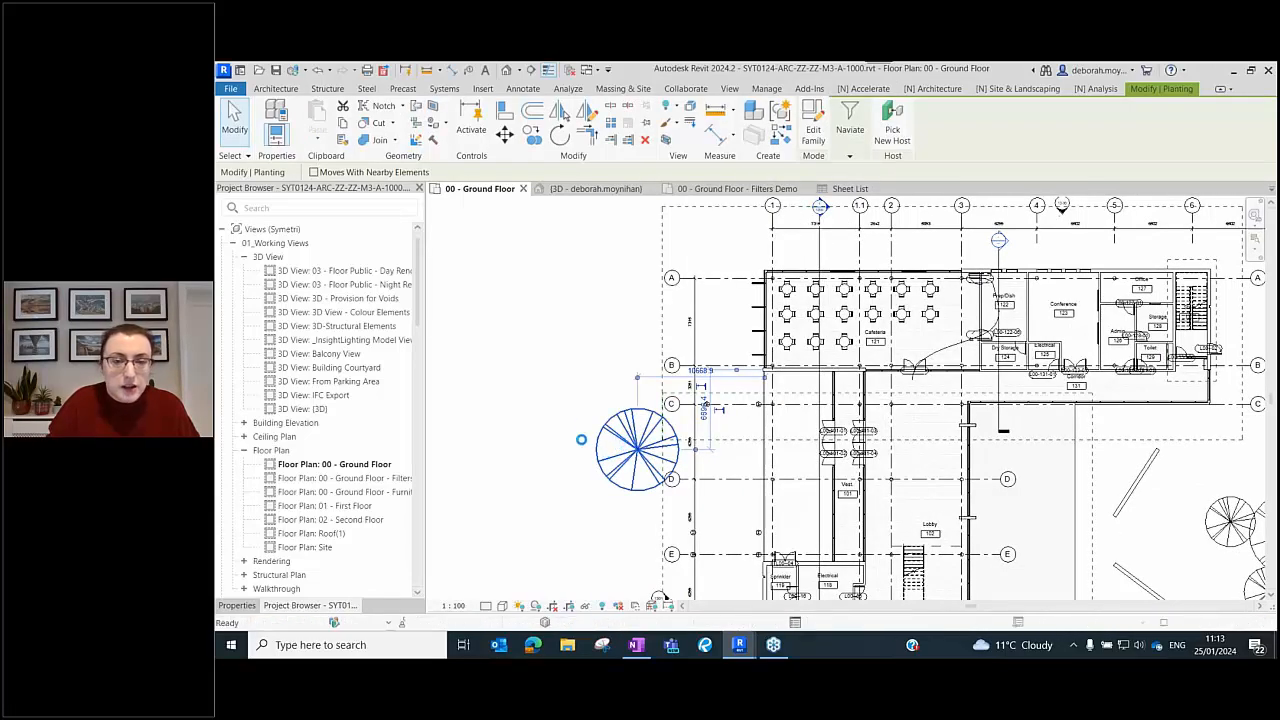
scroll(726, 346, down, 2)
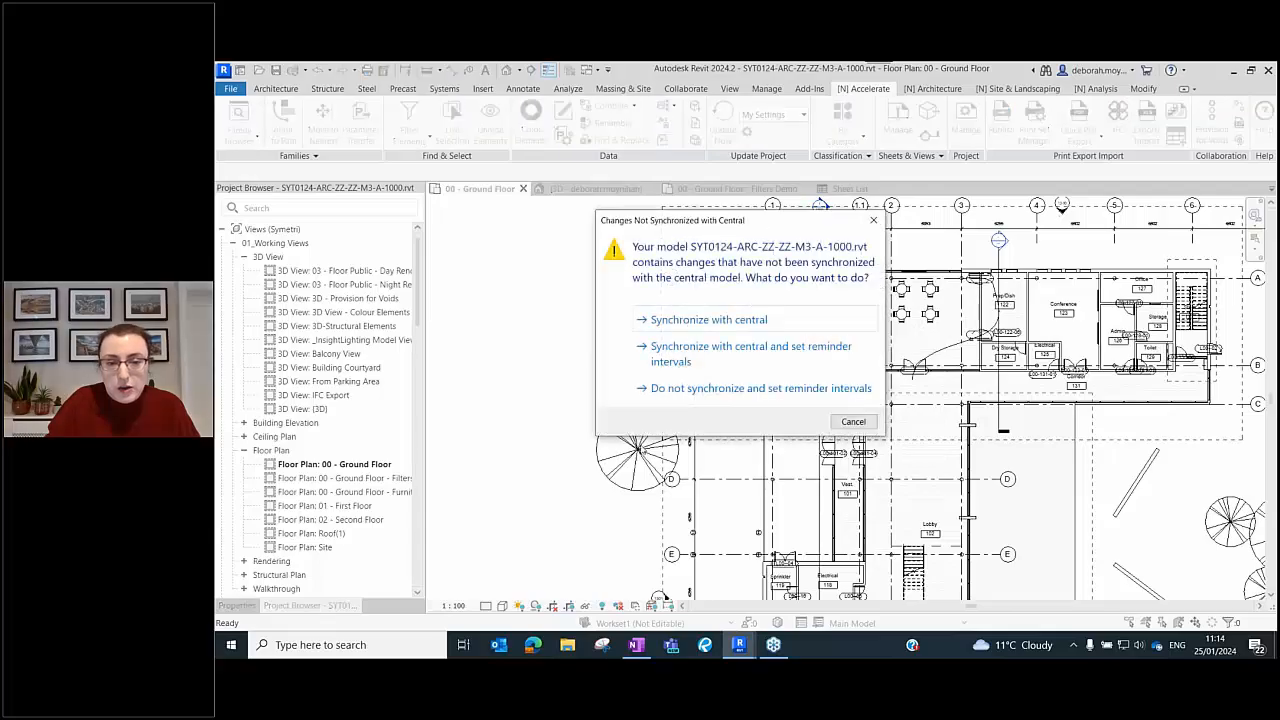
key(Escape)
- Hide only the single tree beside grid D in the ground floor plan as an individual element
click(620, 452)
right_click(619, 450)
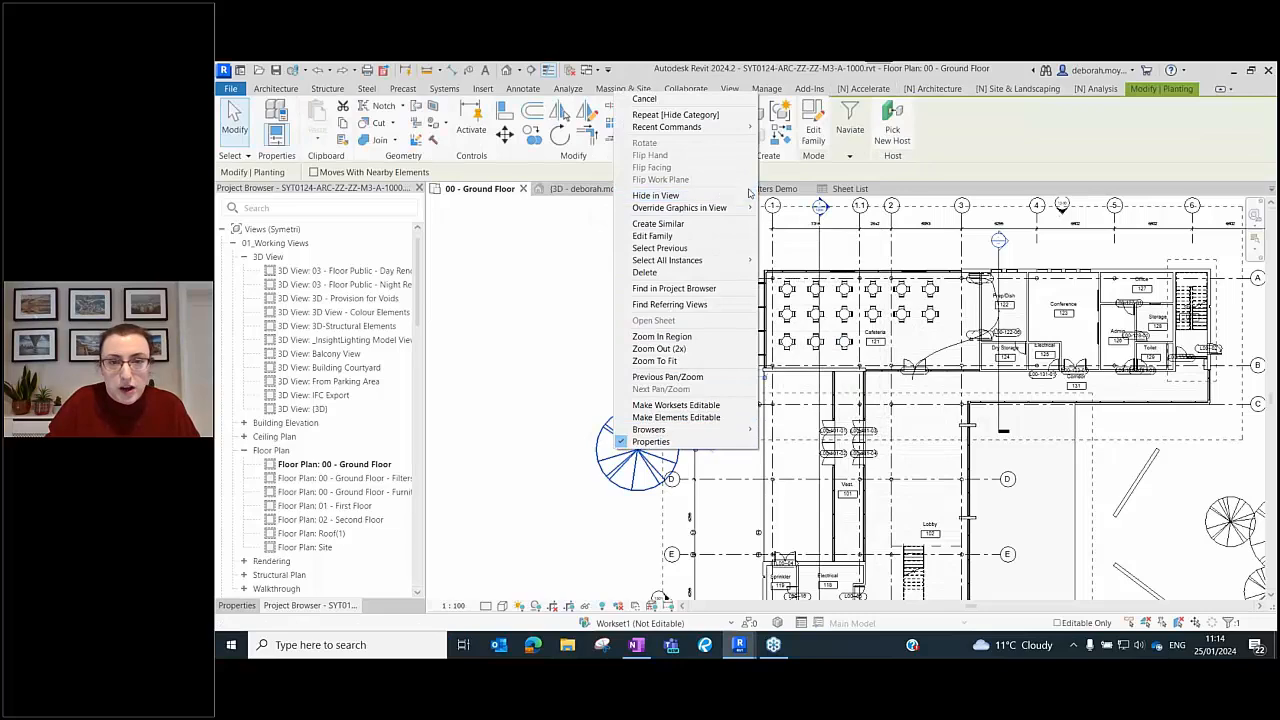
mouse_move(737, 201)
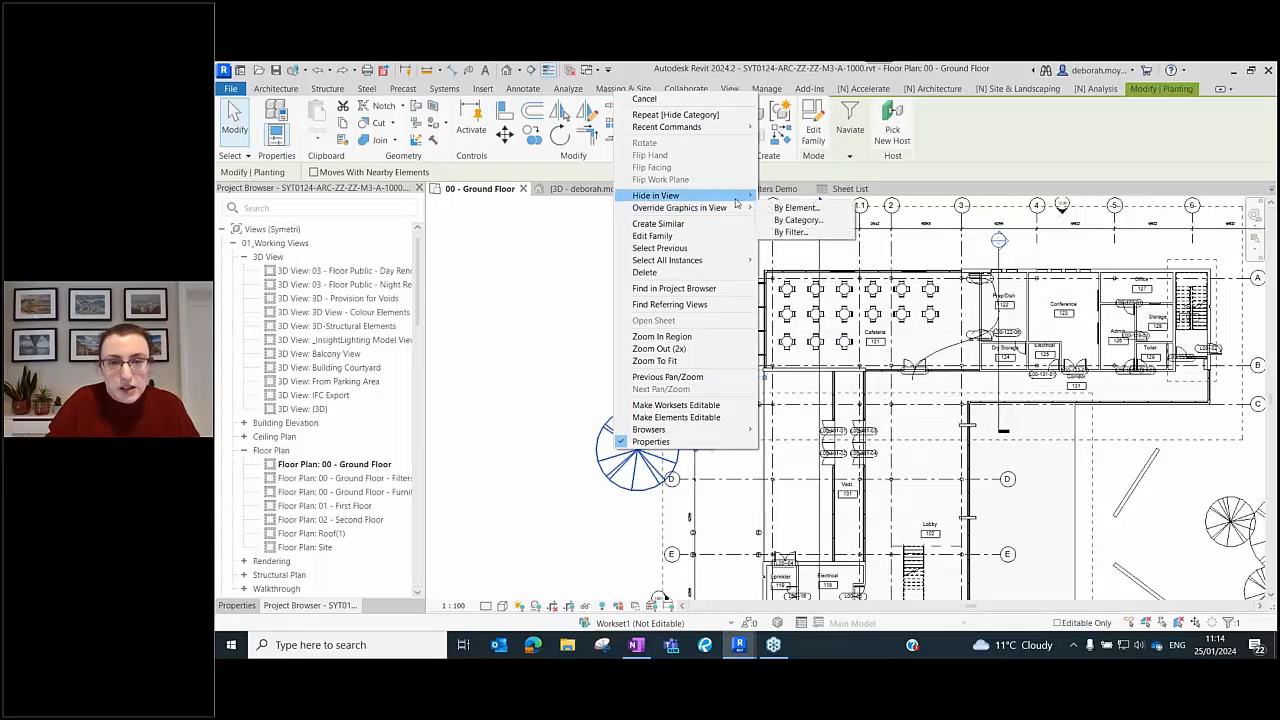
click(795, 207)
scroll(641, 335, down, 2)
middle_drag(641, 335, 614, 317)
middle_drag(589, 406, 627, 414)
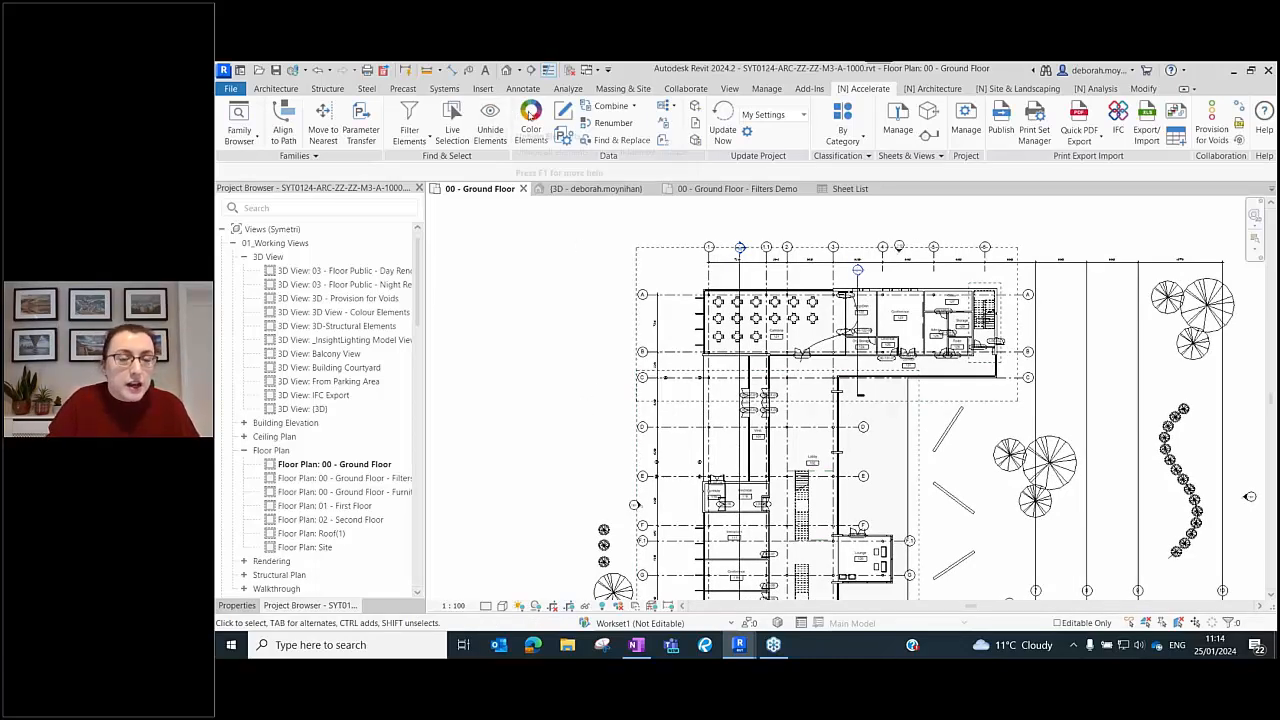
- Unhide all hidden elements in the ground floor plan and clear the resulting selection
click(484, 138)
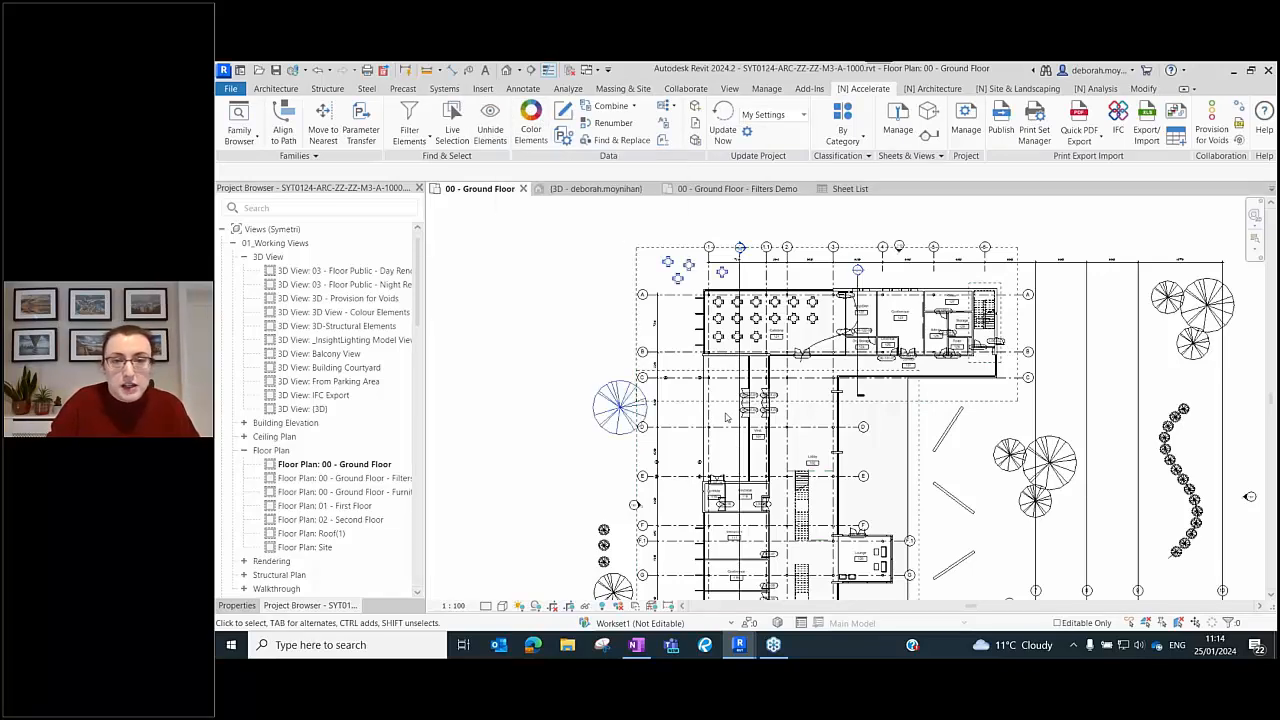
scroll(690, 295, up, 2)
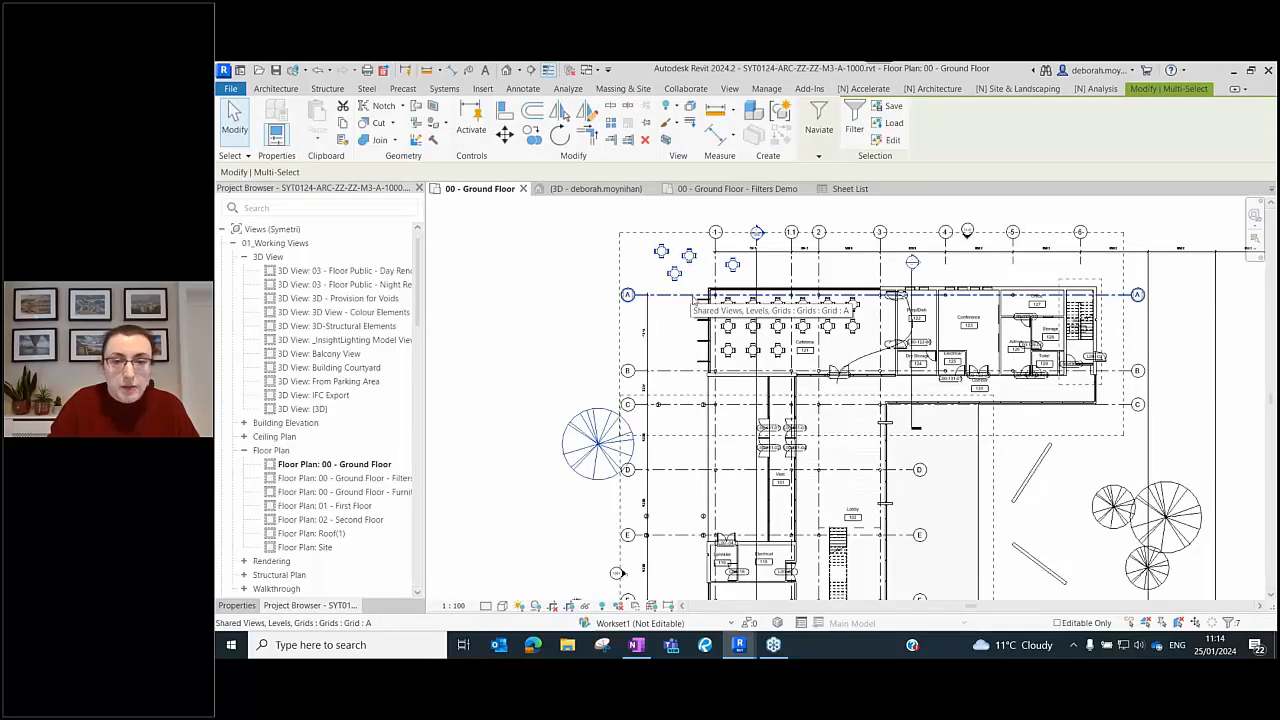
click(543, 346)
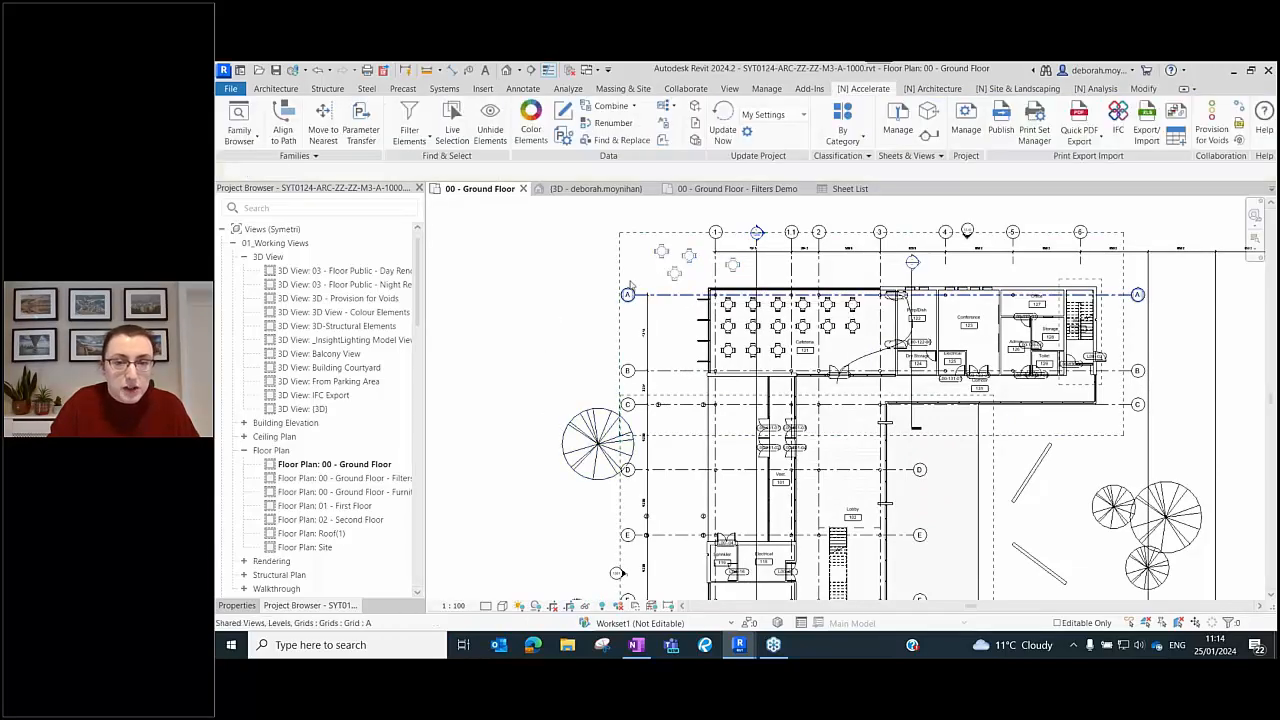
- Examine the restored dining tables and tree on the ground floor plan, leave them unselected, and dismiss the save reminder
scroll(672, 250, up, 4)
click(620, 246)
key(Escape)
scroll(846, 311, down, 6)
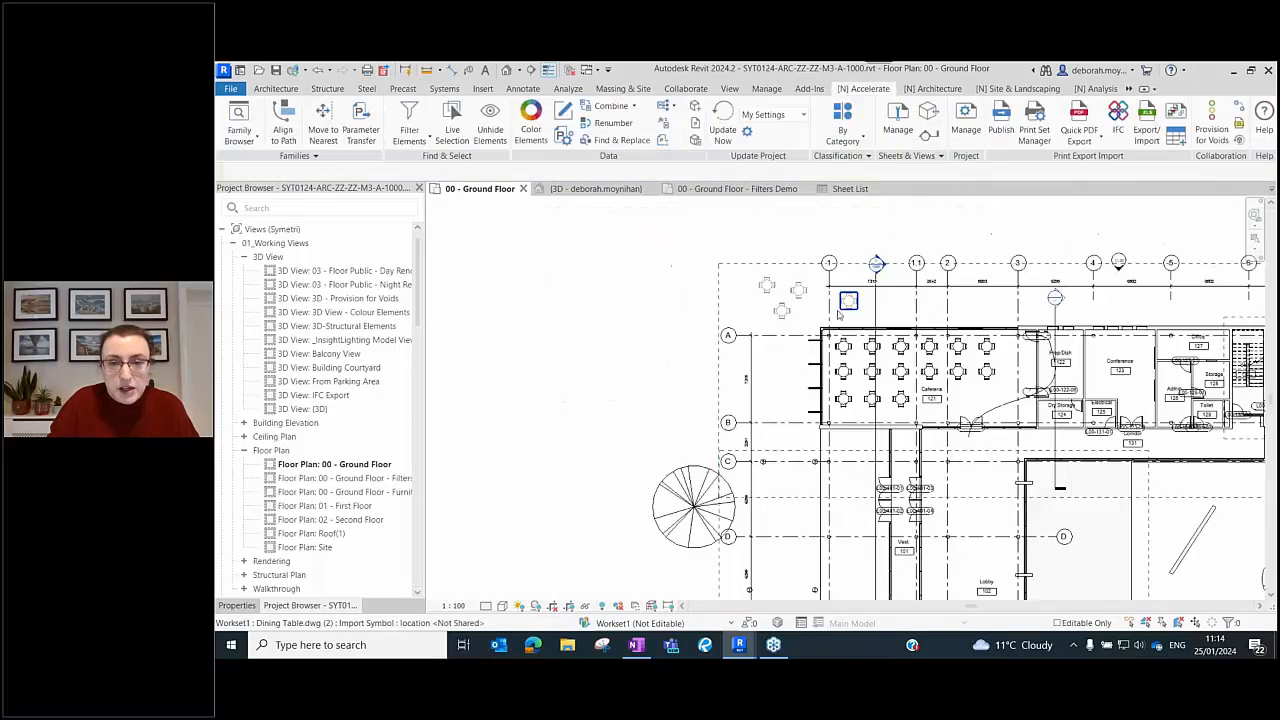
click(679, 460)
middle_drag(606, 464, 579, 420)
middle_drag(621, 350, 610, 408)
key(Escape)
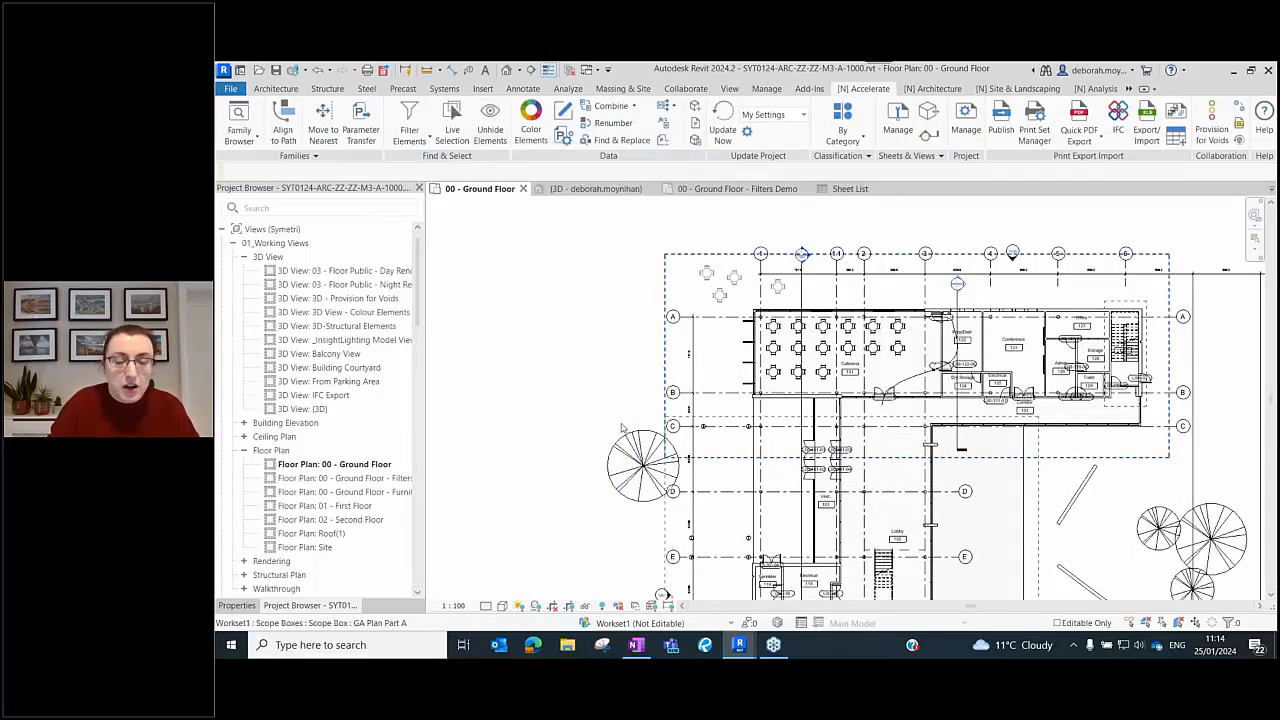
middle_drag(592, 384, 553, 352)
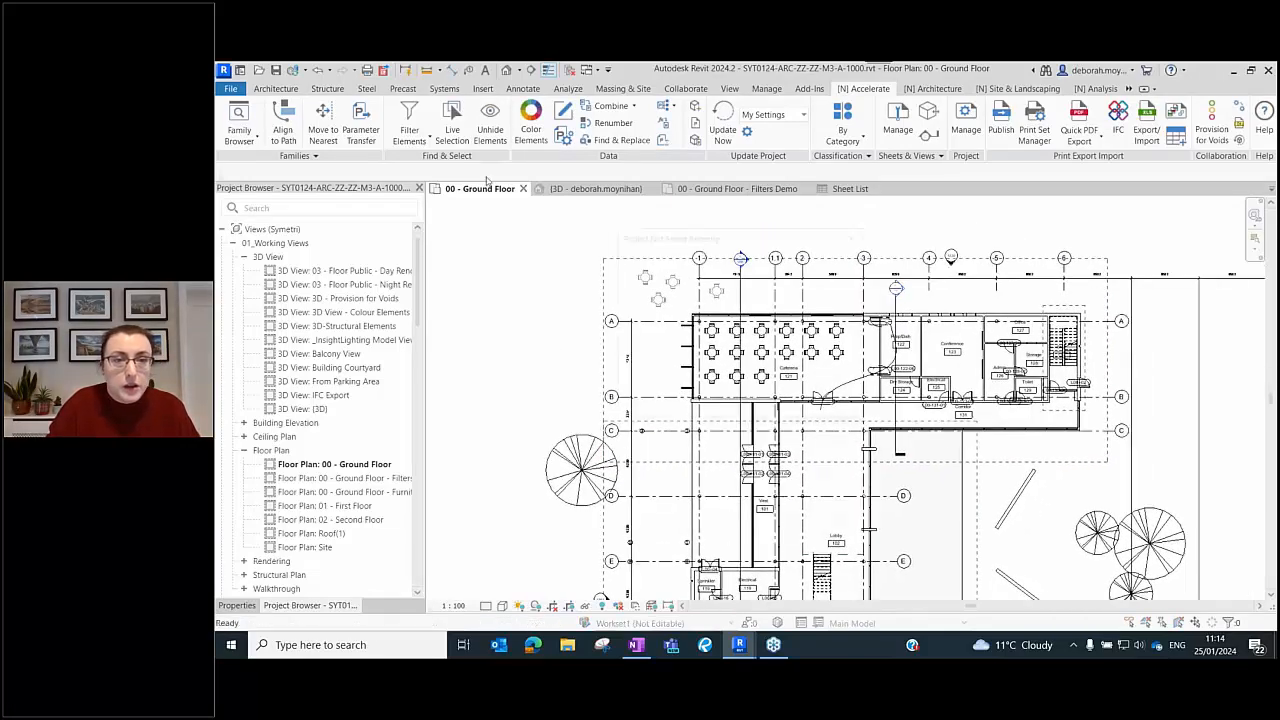
click(834, 406)
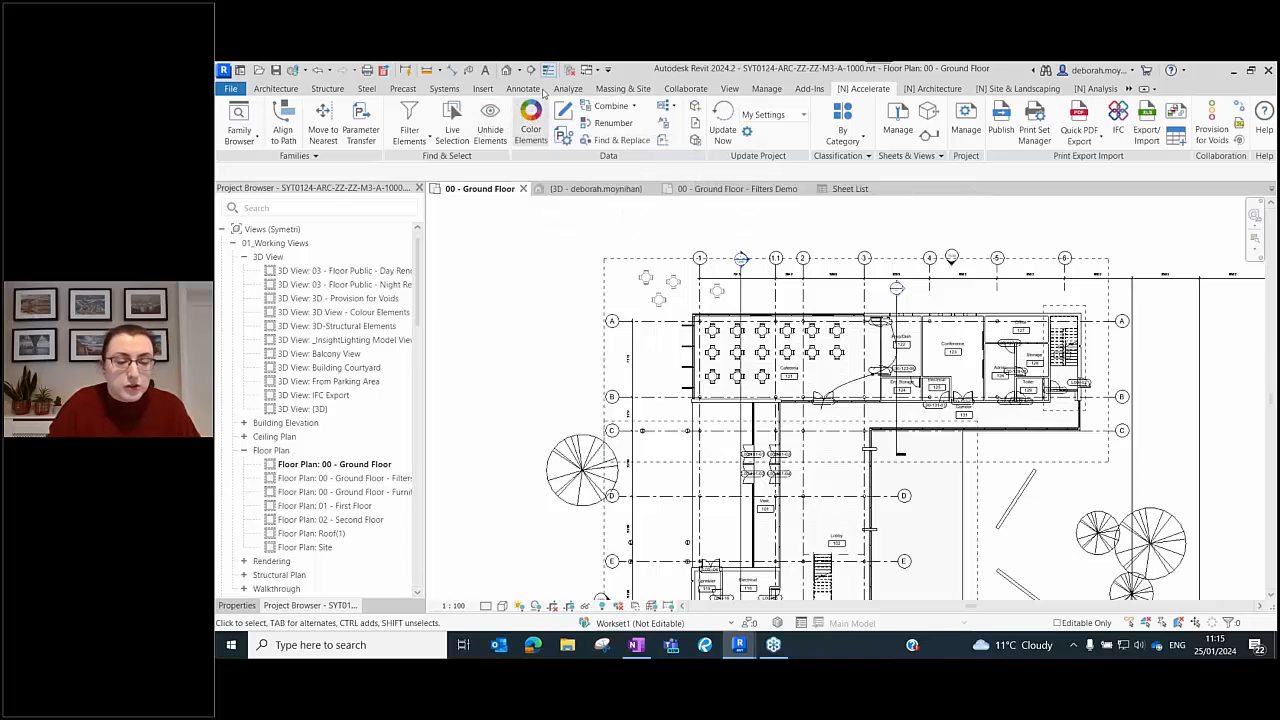
- Start Color Elements on the 00 - Ground Floor - Filters Demo plan and include the Walls category for coloring
click(700, 189)
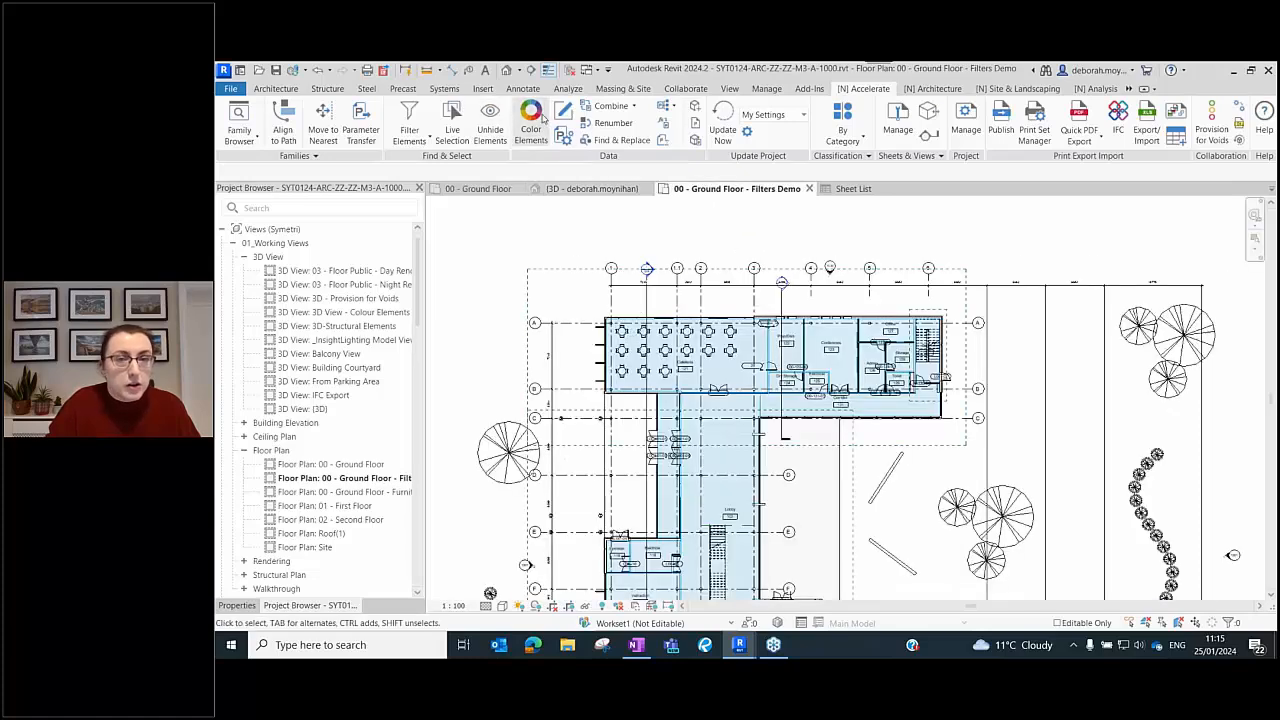
middle_drag(650, 338, 768, 351)
click(530, 120)
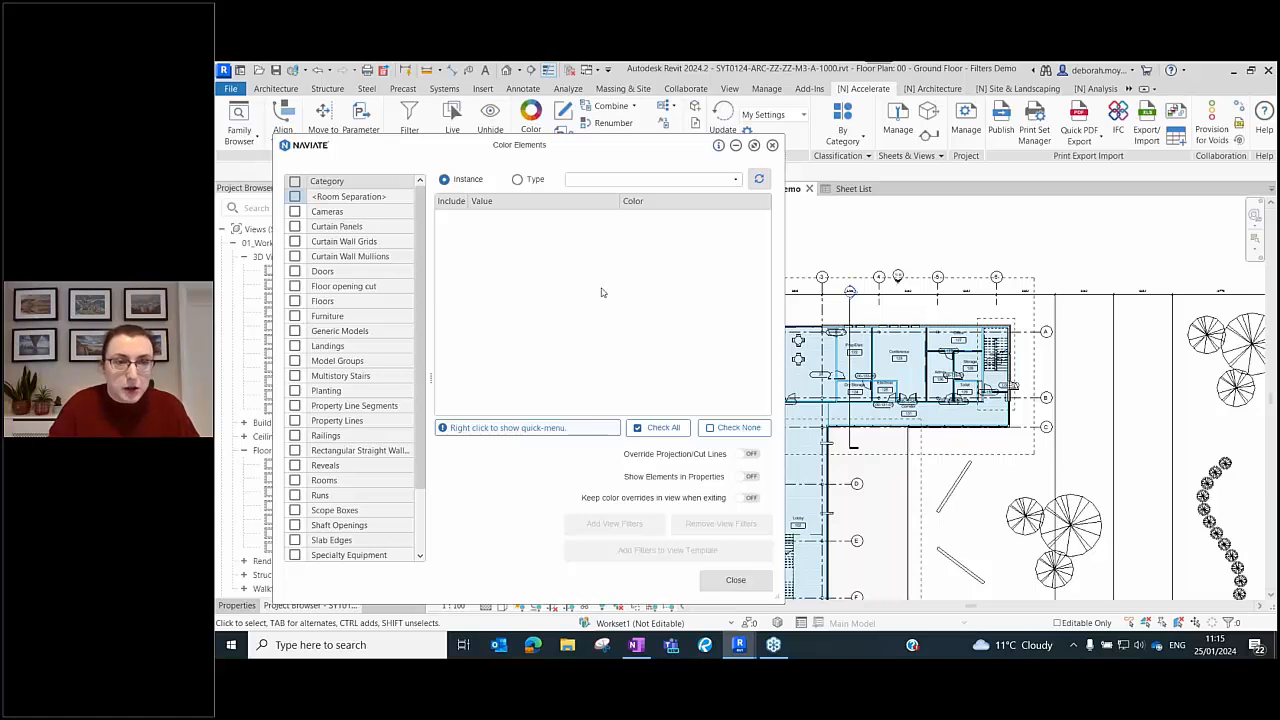
drag(530, 147, 537, 116)
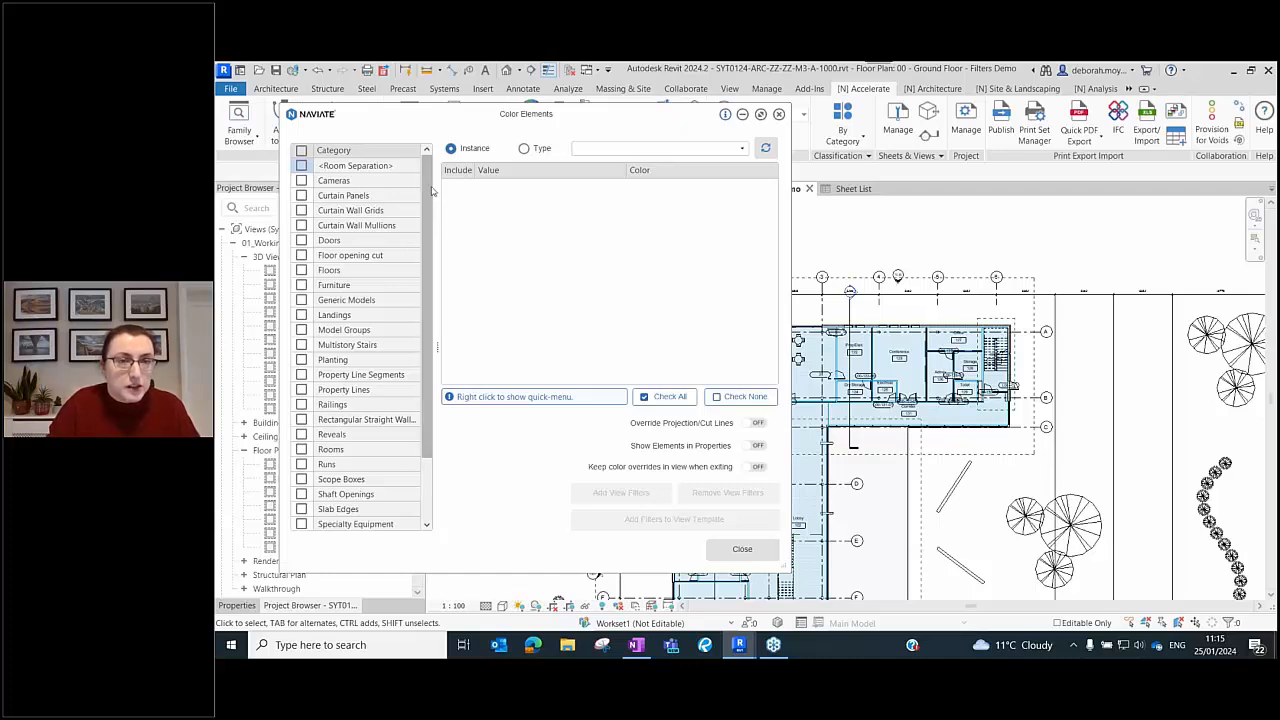
scroll(362, 428, down, 2)
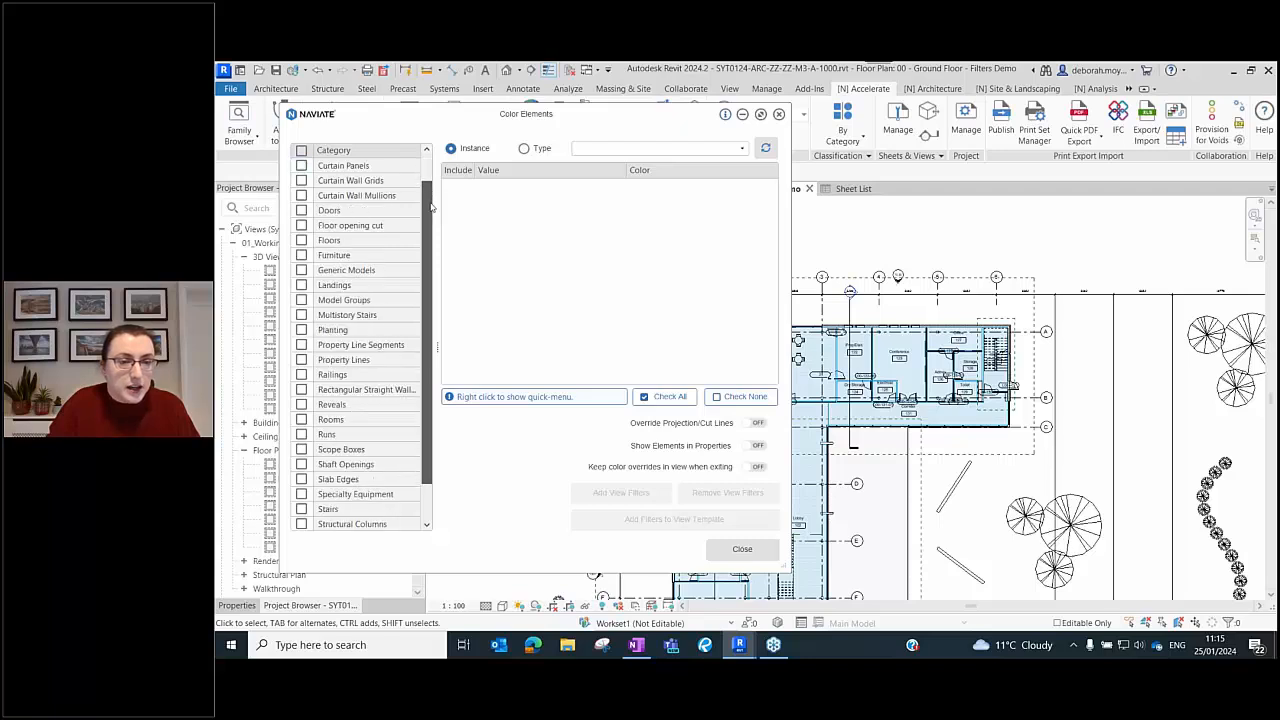
click(301, 494)
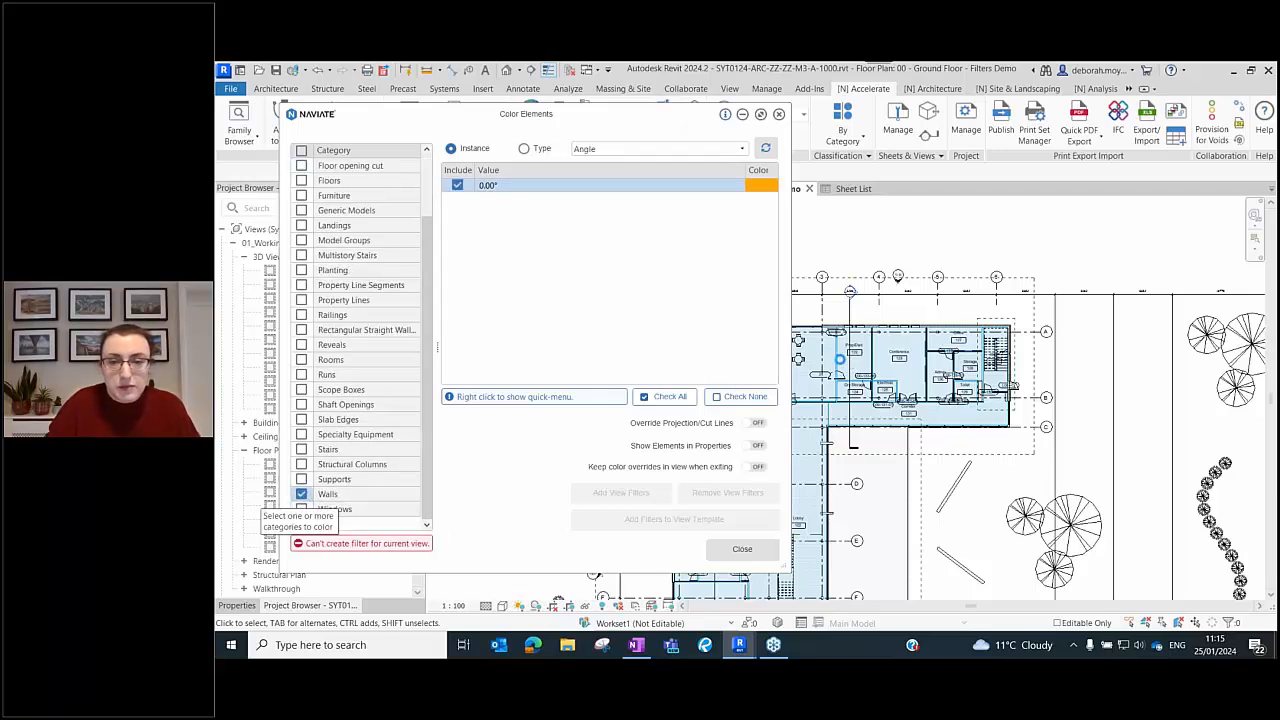
- Color the walls by the Fire Rating type parameter and exclude the <No Value> entry from the coloring
scroll(866, 355, up, 8)
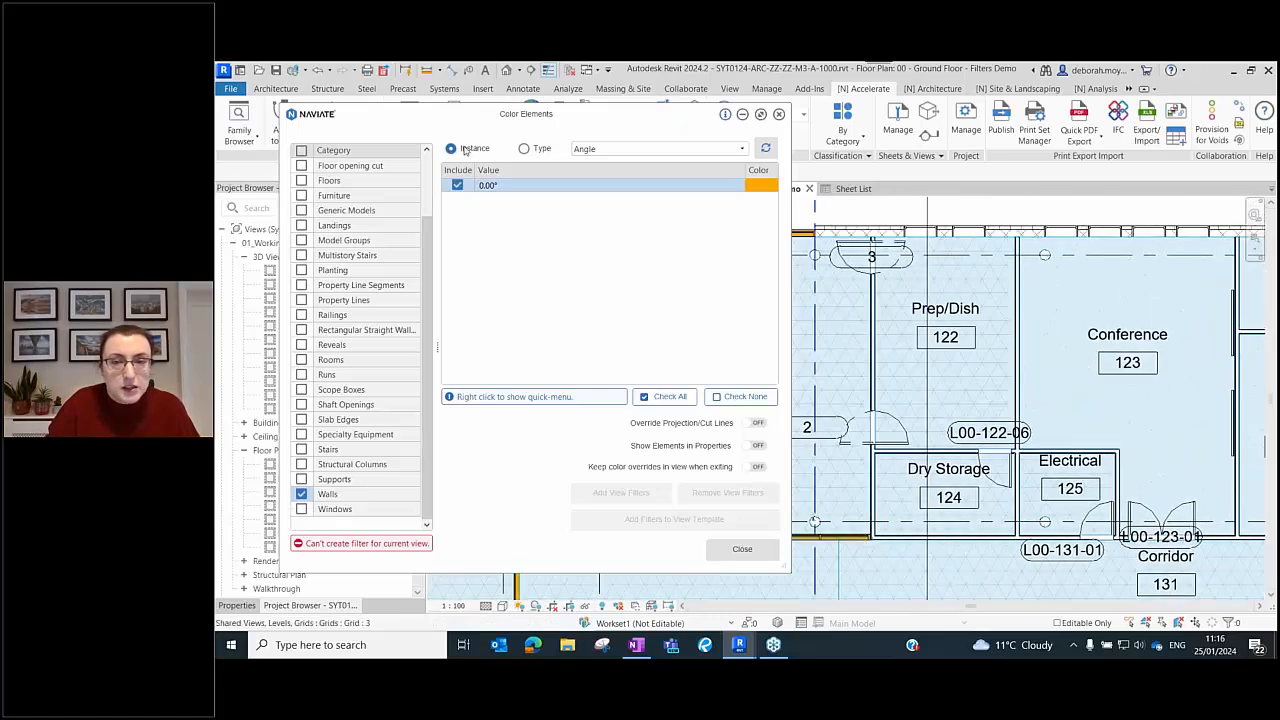
click(524, 149)
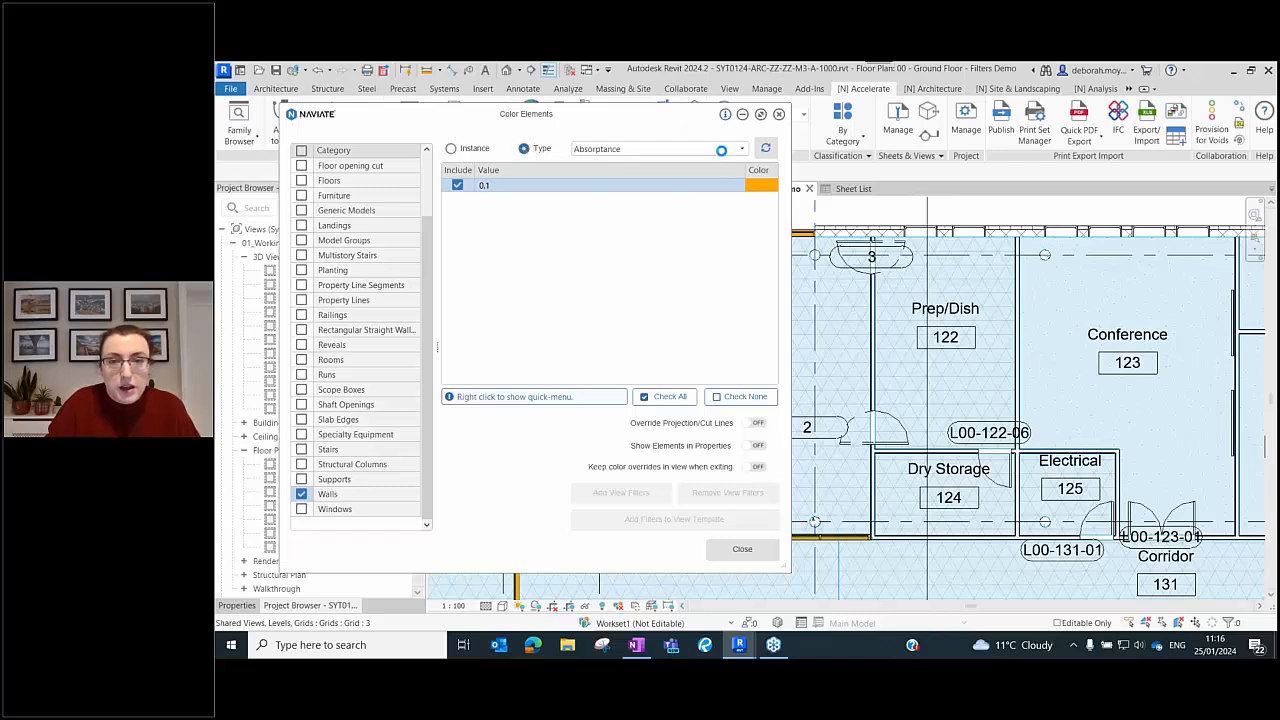
click(600, 151)
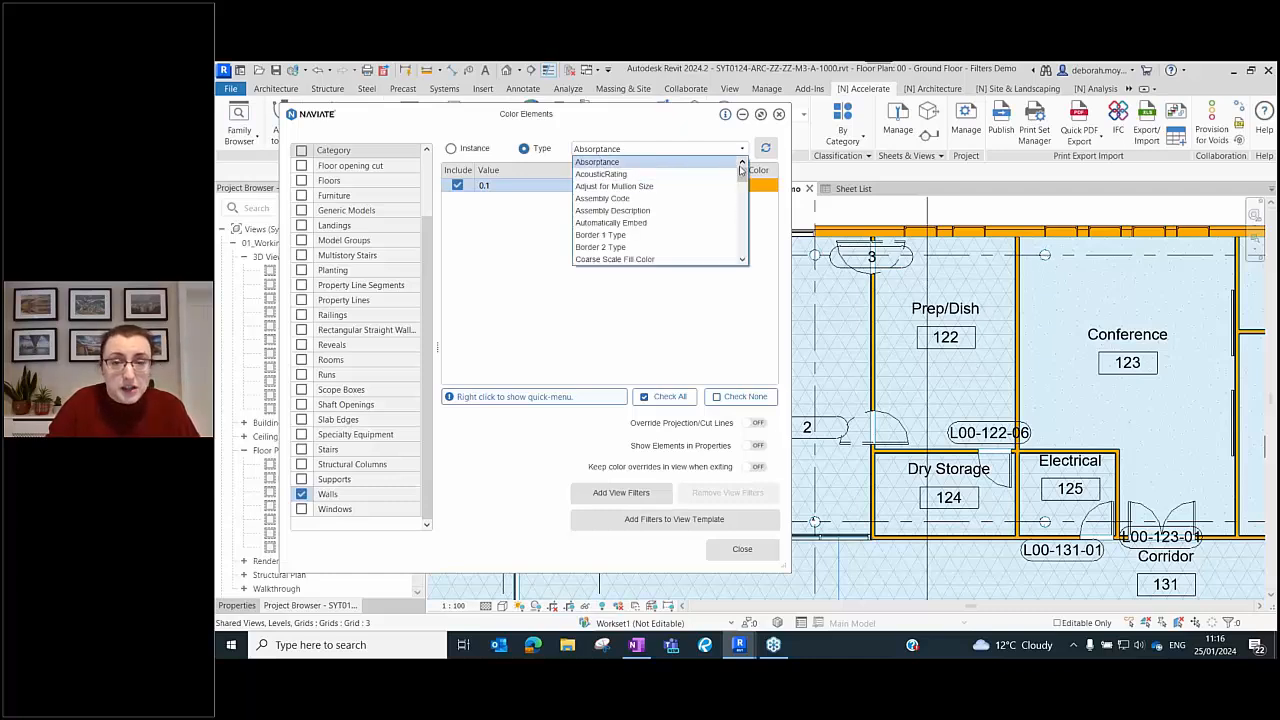
scroll(741, 175, down, 6)
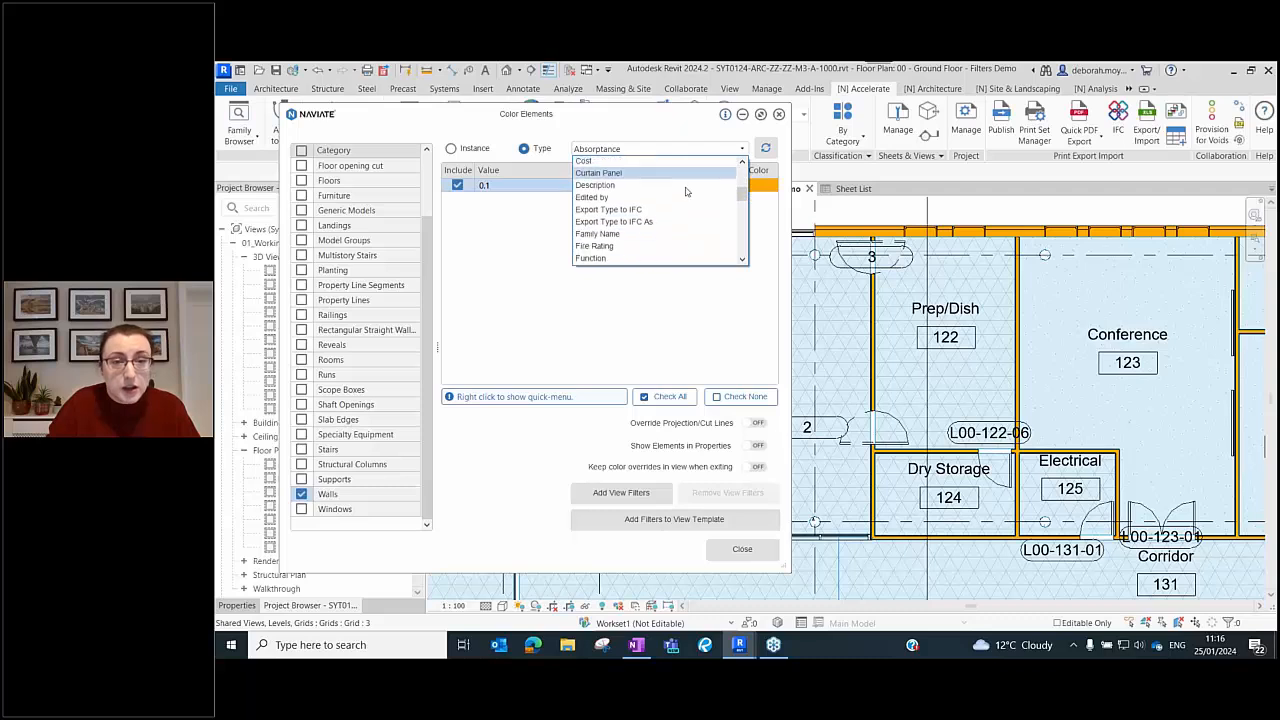
click(628, 222)
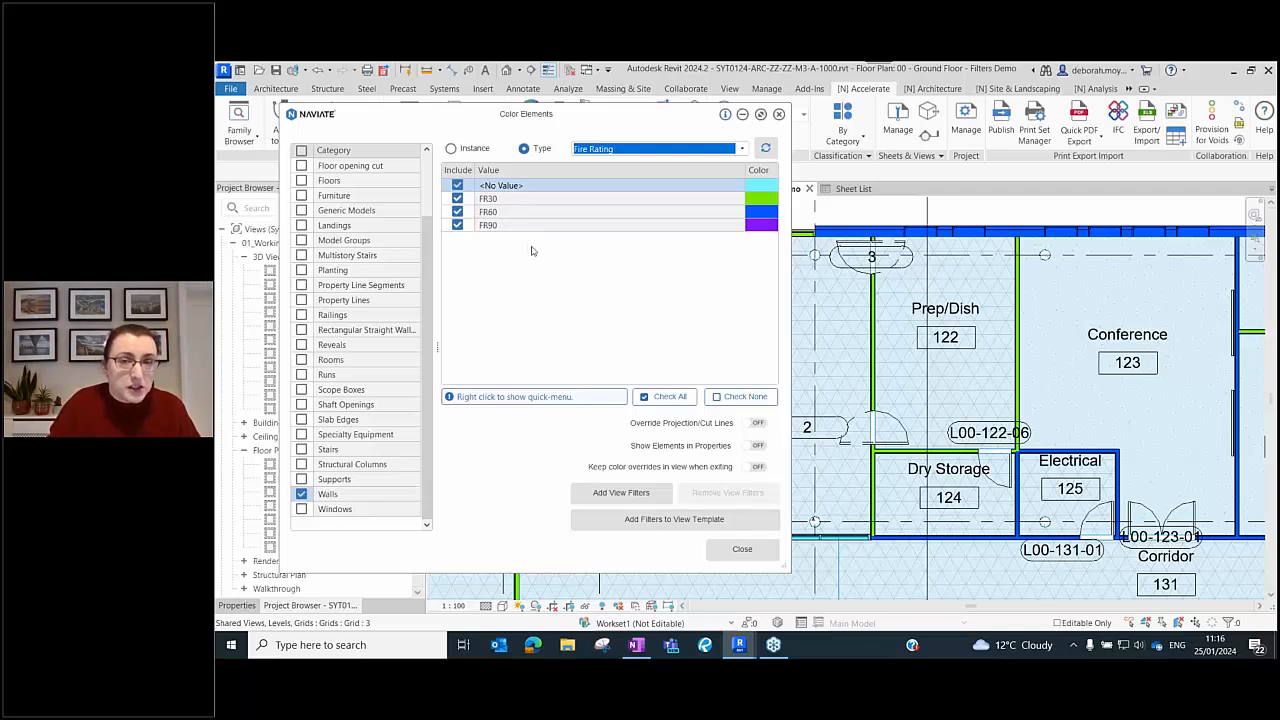
click(457, 186)
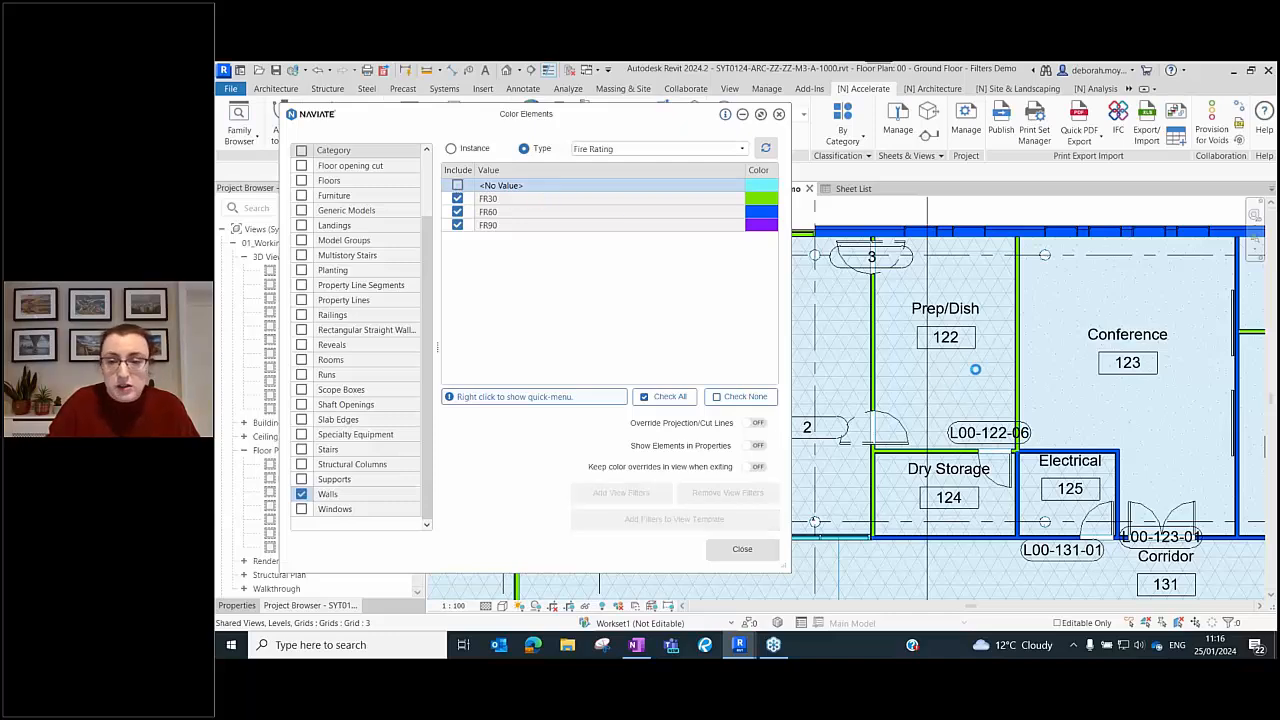
- Set the FR60 wall color to red and the FR90 wall color to blue
scroll(976, 370, down, 1)
middle_drag(937, 388, 1047, 330)
click(760, 211)
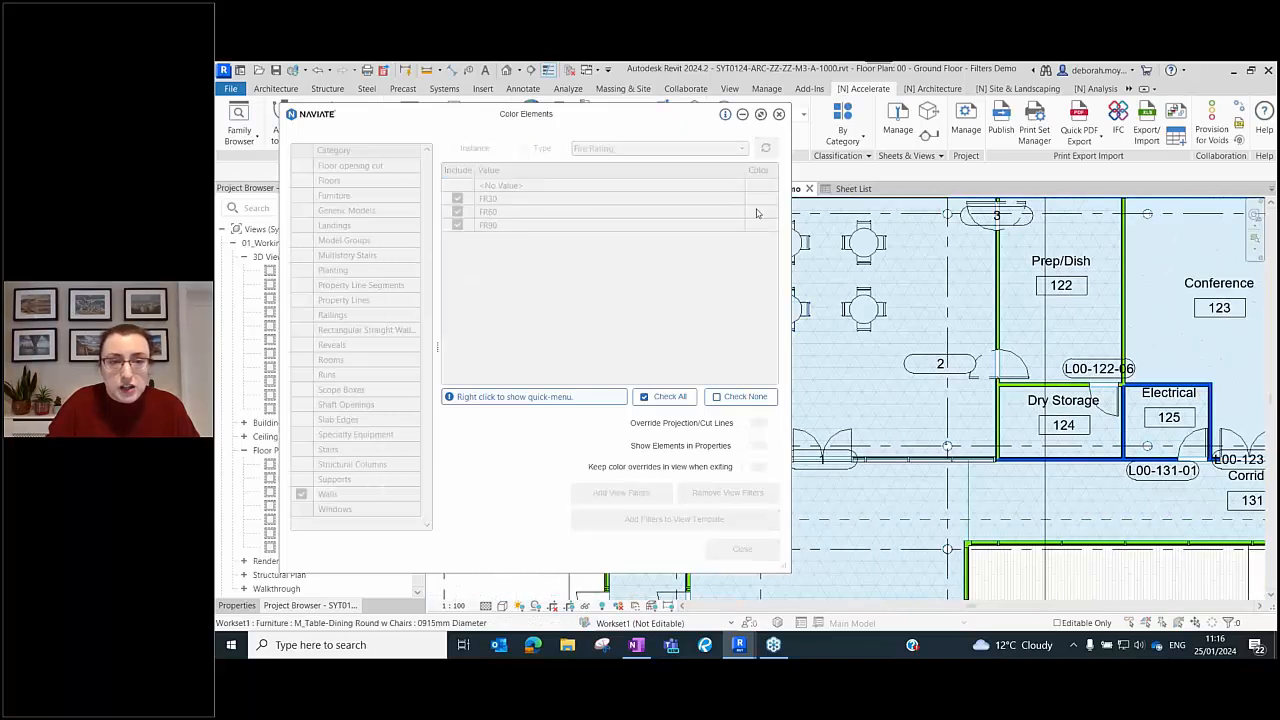
click(610, 266)
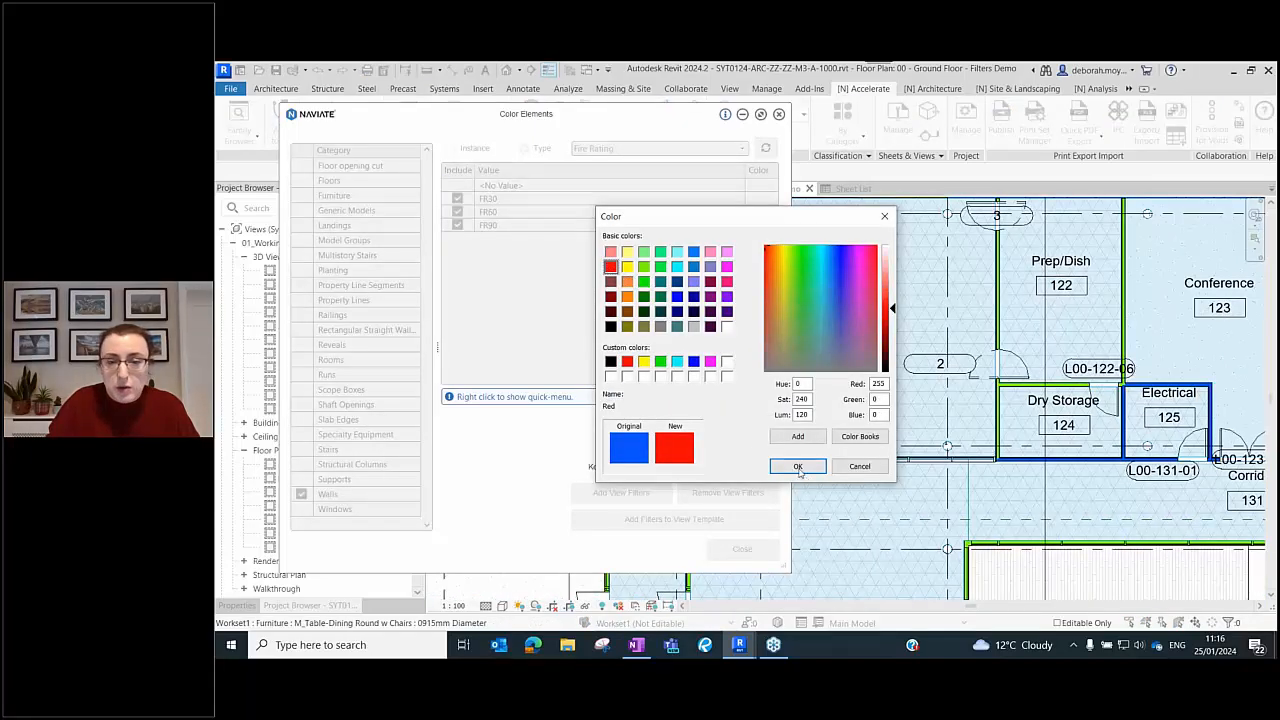
click(797, 467)
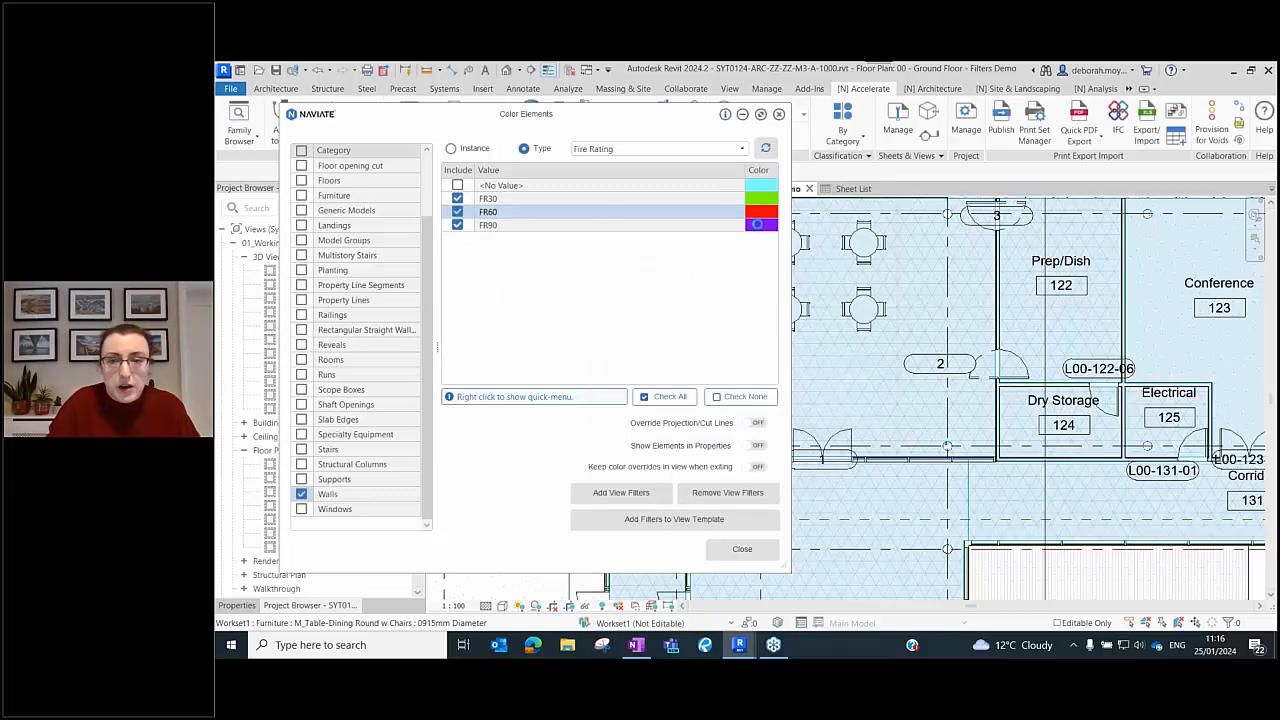
click(760, 224)
click(693, 361)
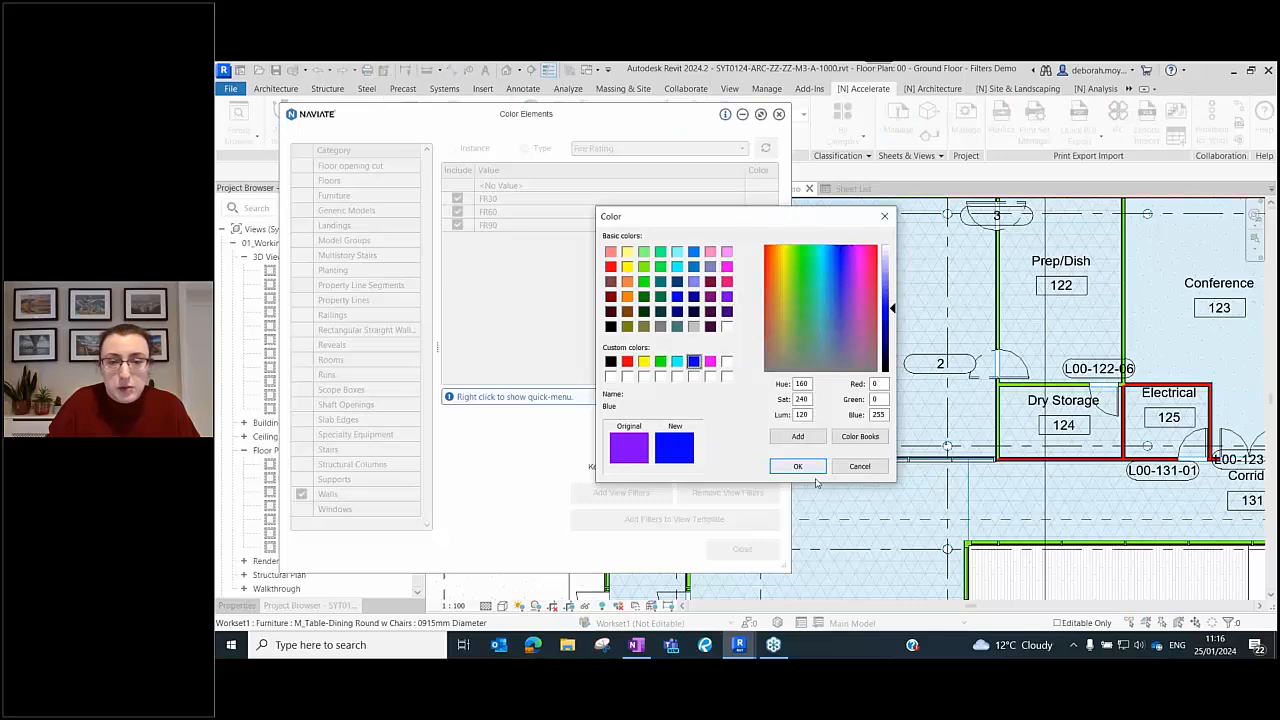
click(797, 466)
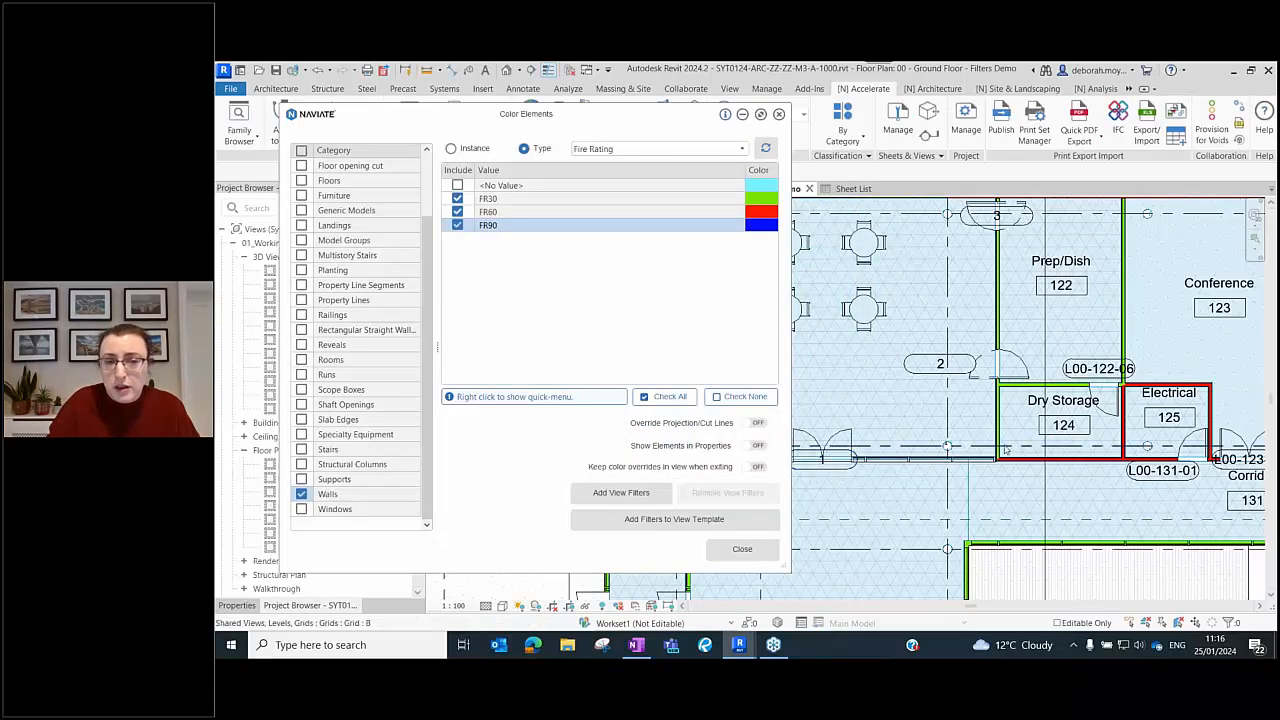
- Turn on Override Projection/Cut Lines and check the wall line colors at the Dry Storage 124 wall corner
scroll(1026, 449, up, 6)
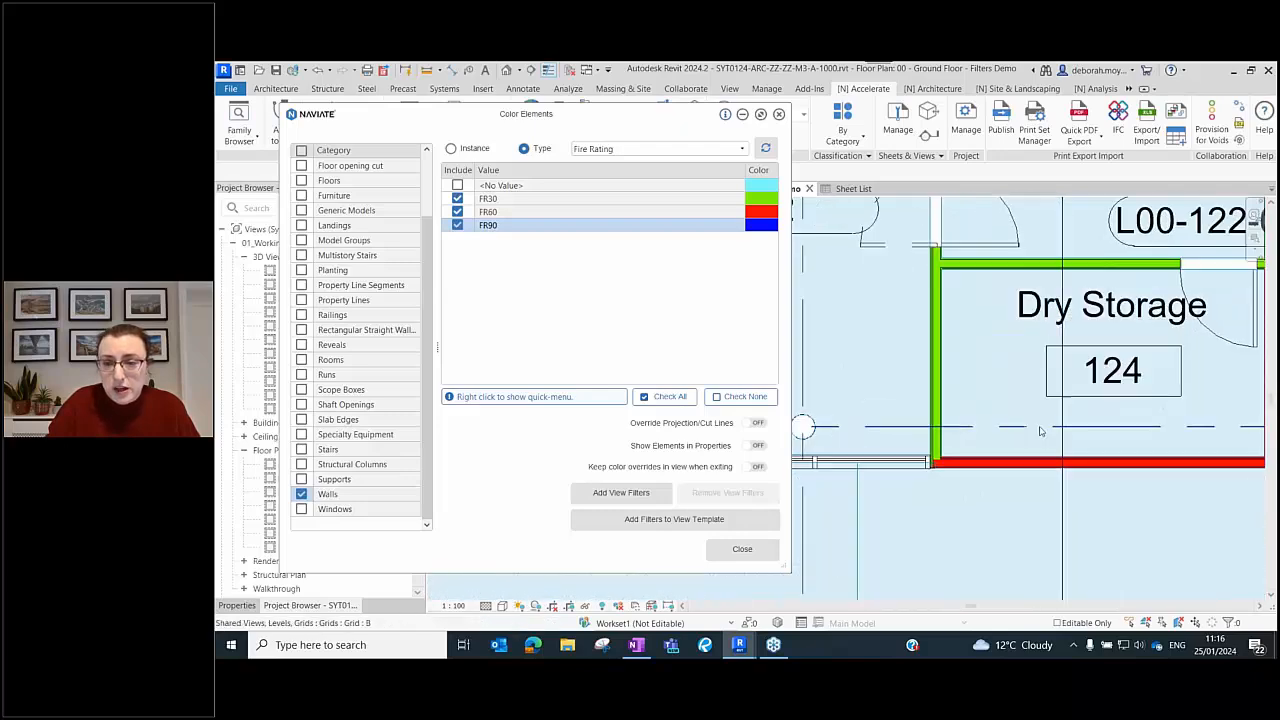
scroll(1057, 437, up, 5)
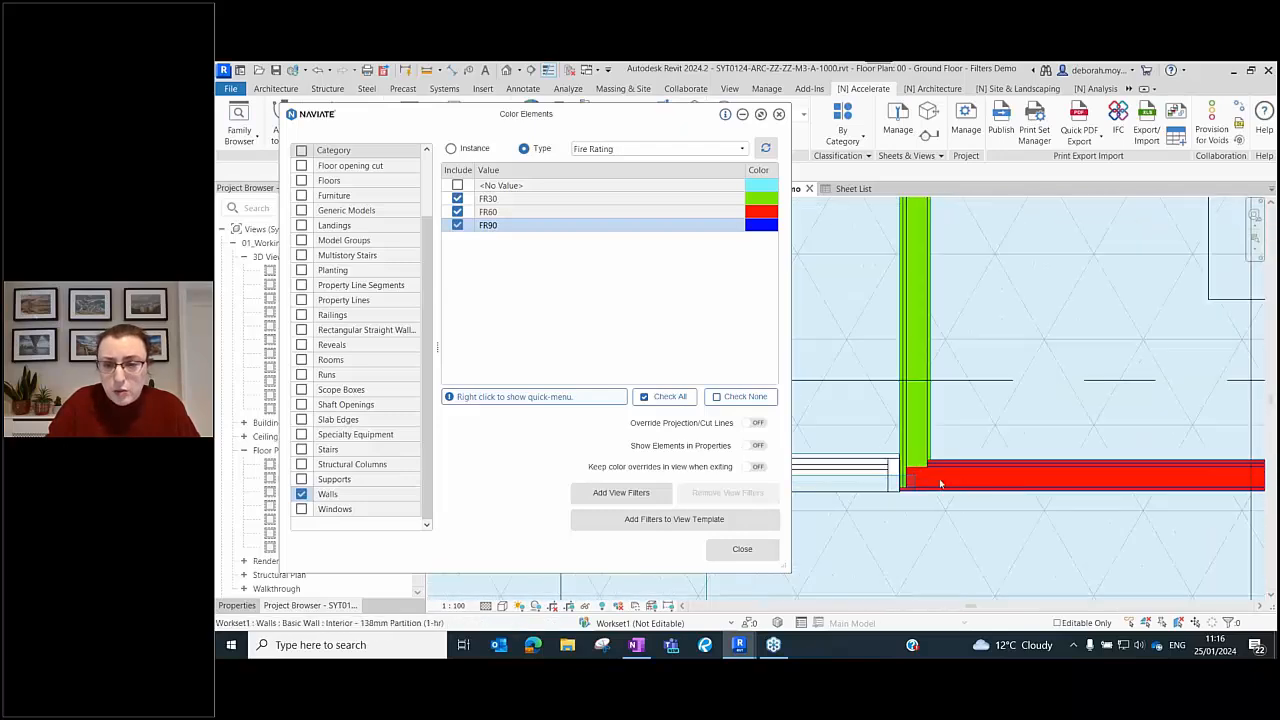
scroll(1046, 431, down, 1)
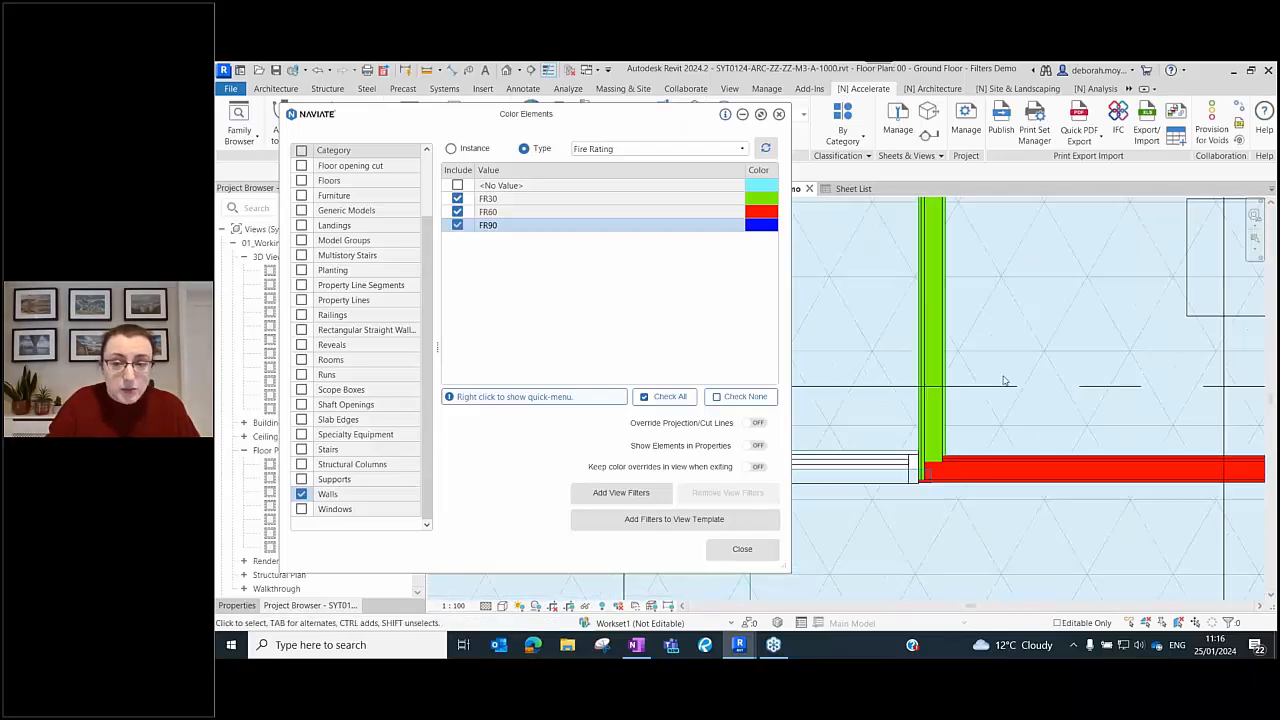
middle_drag(1003, 381, 1033, 391)
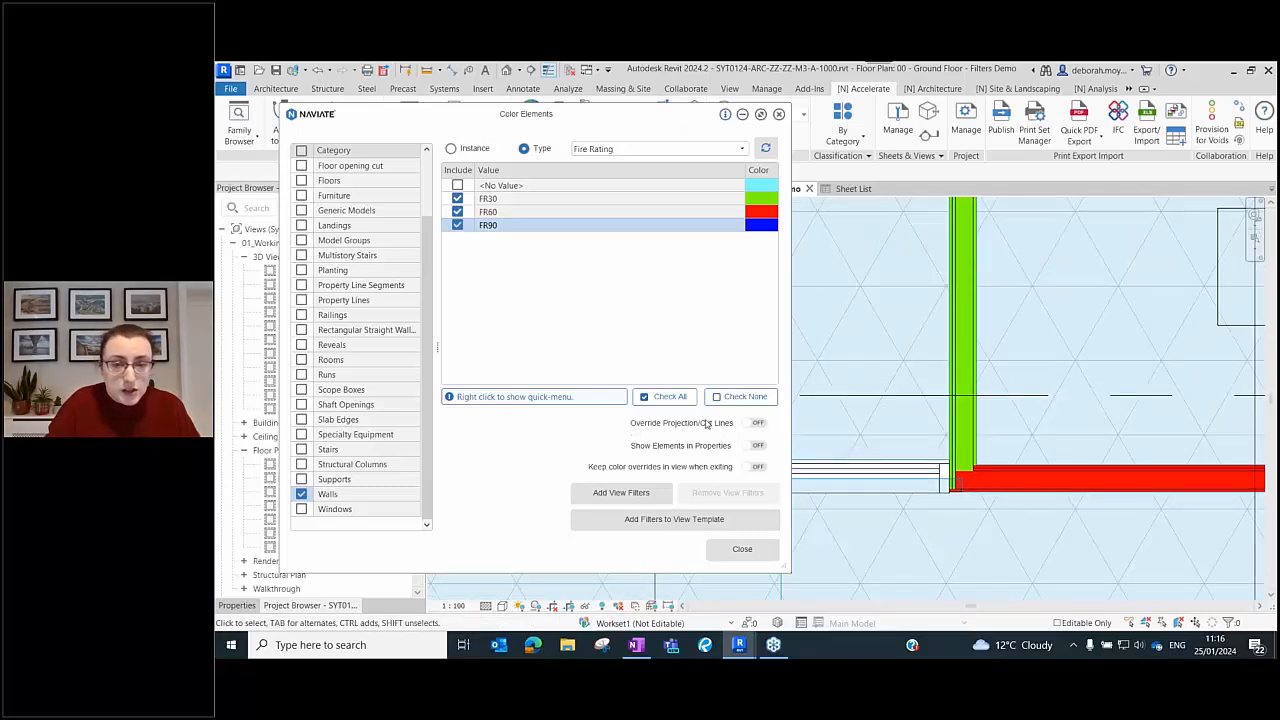
click(750, 423)
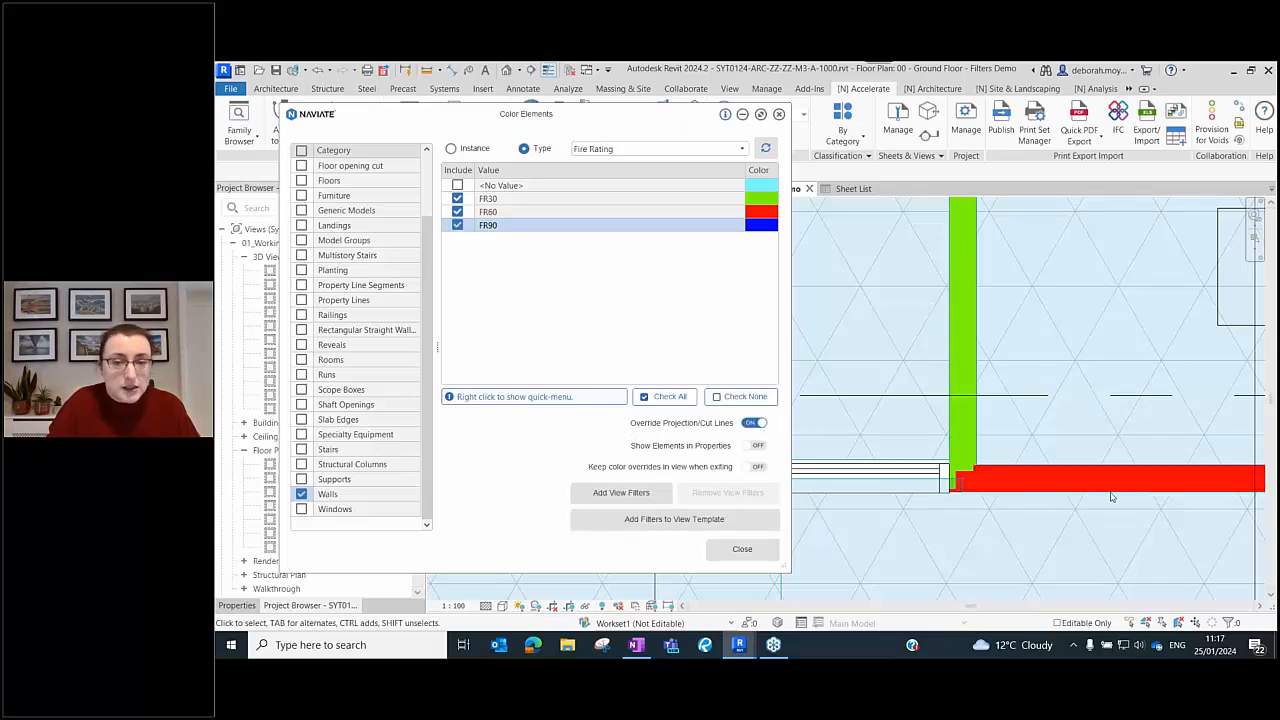
scroll(1061, 371, down, 1)
middle_drag(1046, 322, 1000, 370)
scroll(1020, 346, down, 3)
scroll(996, 468, down, 1)
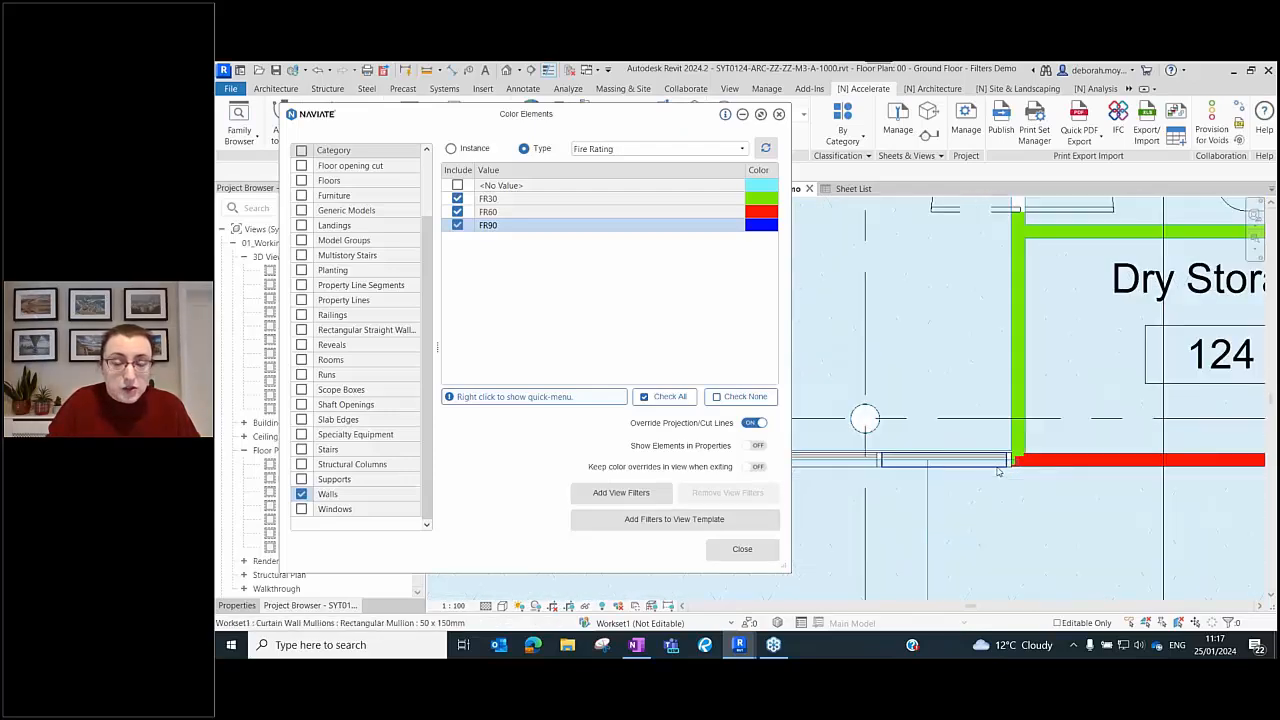
scroll(998, 470, down, 1)
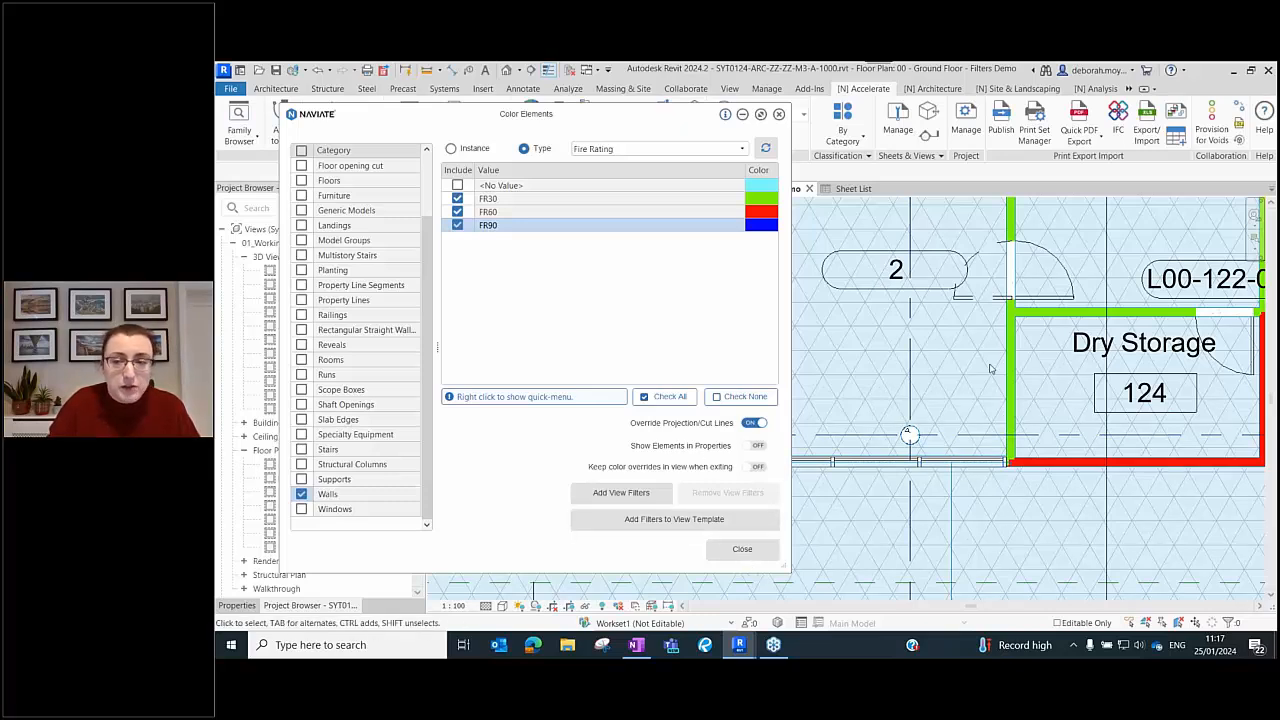
- Add view filters to the current plan for all four Fire Rating values, including the one without a value
click(590, 494)
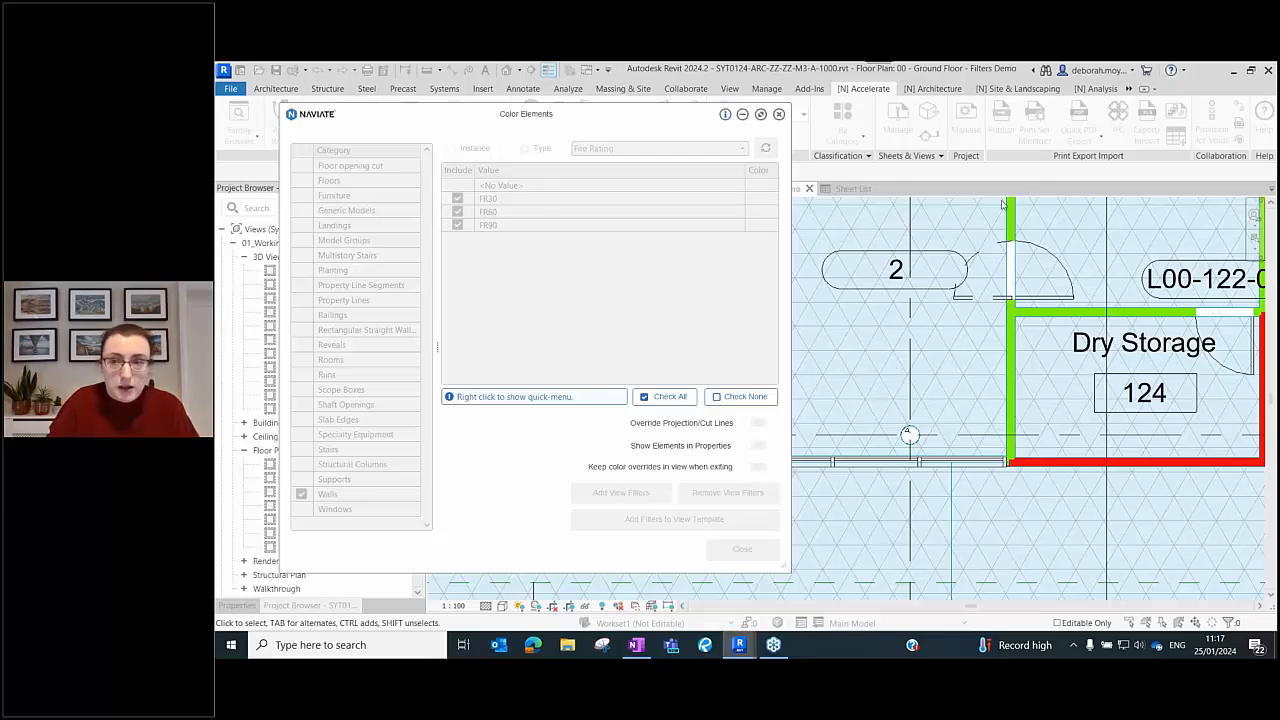
drag(957, 236, 840, 238)
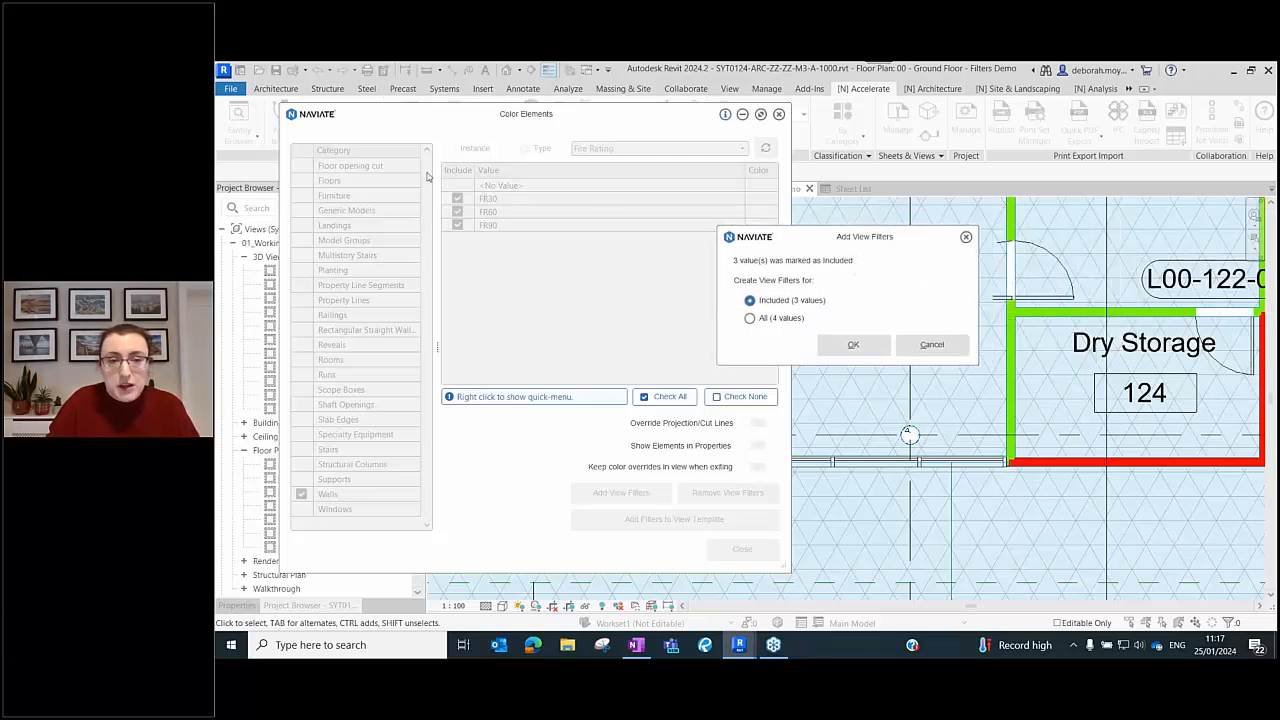
click(760, 320)
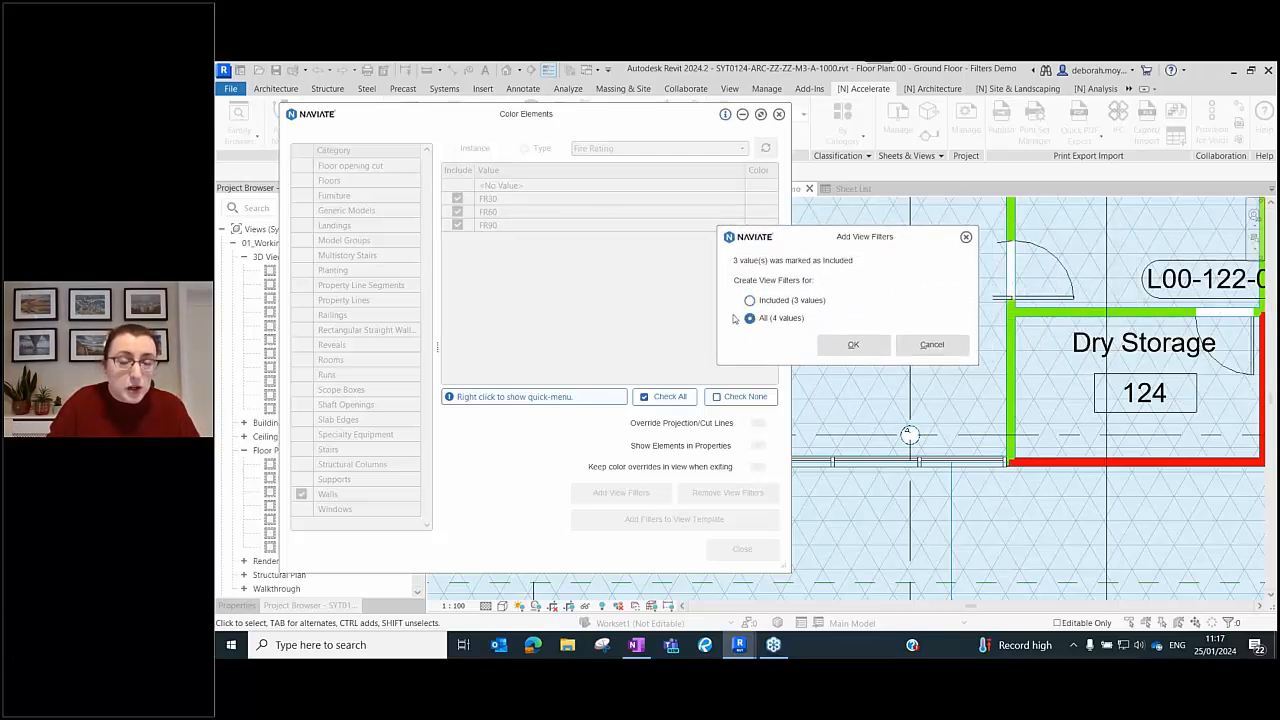
click(849, 345)
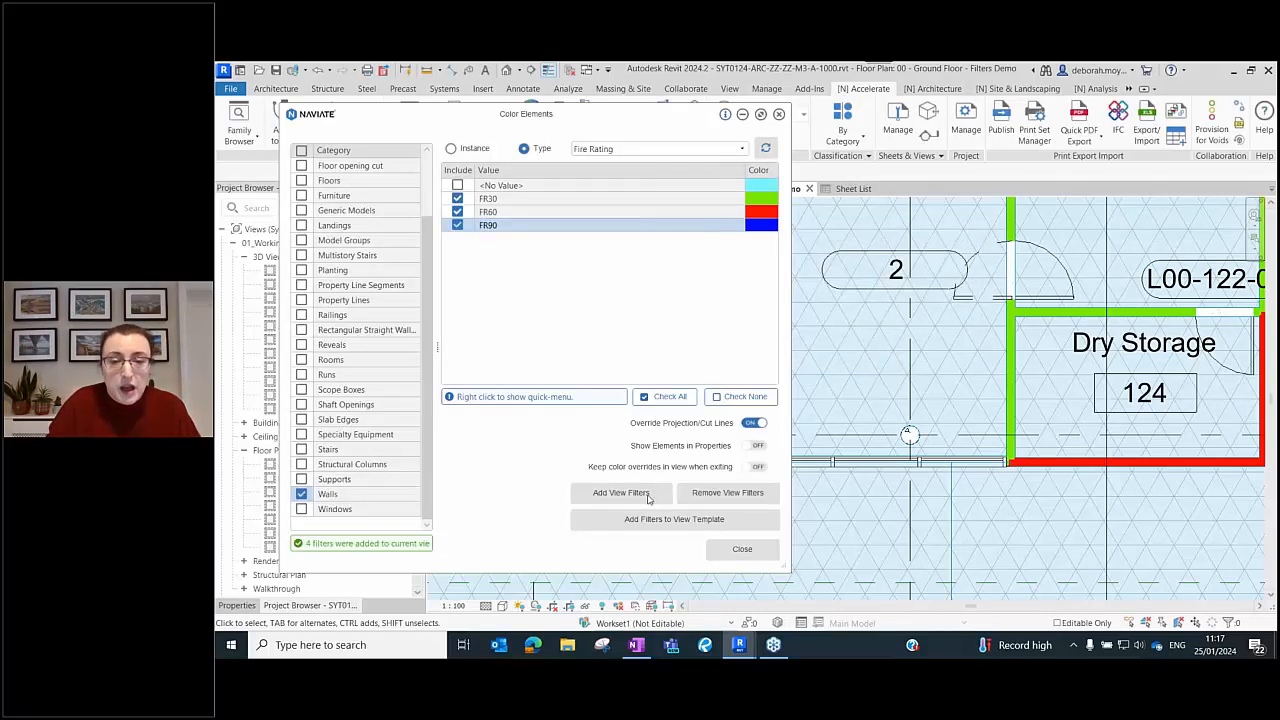
- Add the Fire Rating filters for all values to the Architectural FSC-100 view template and close Color Elements
click(648, 518)
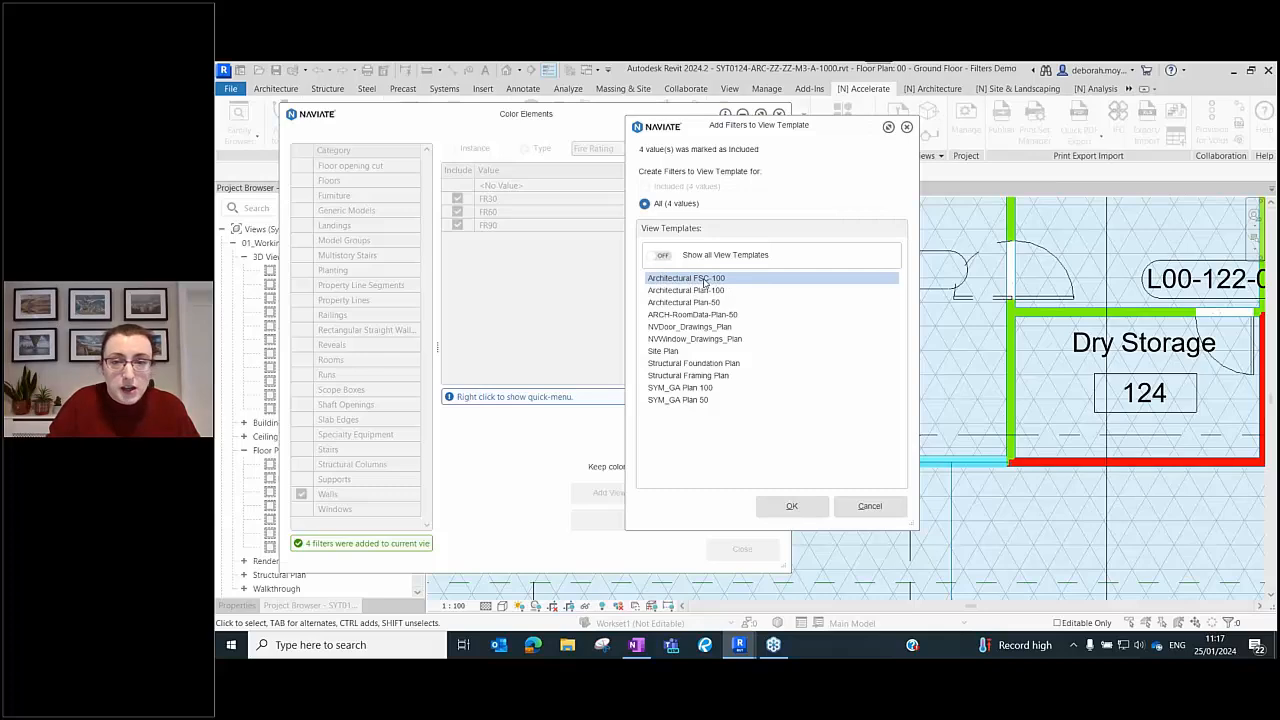
click(790, 507)
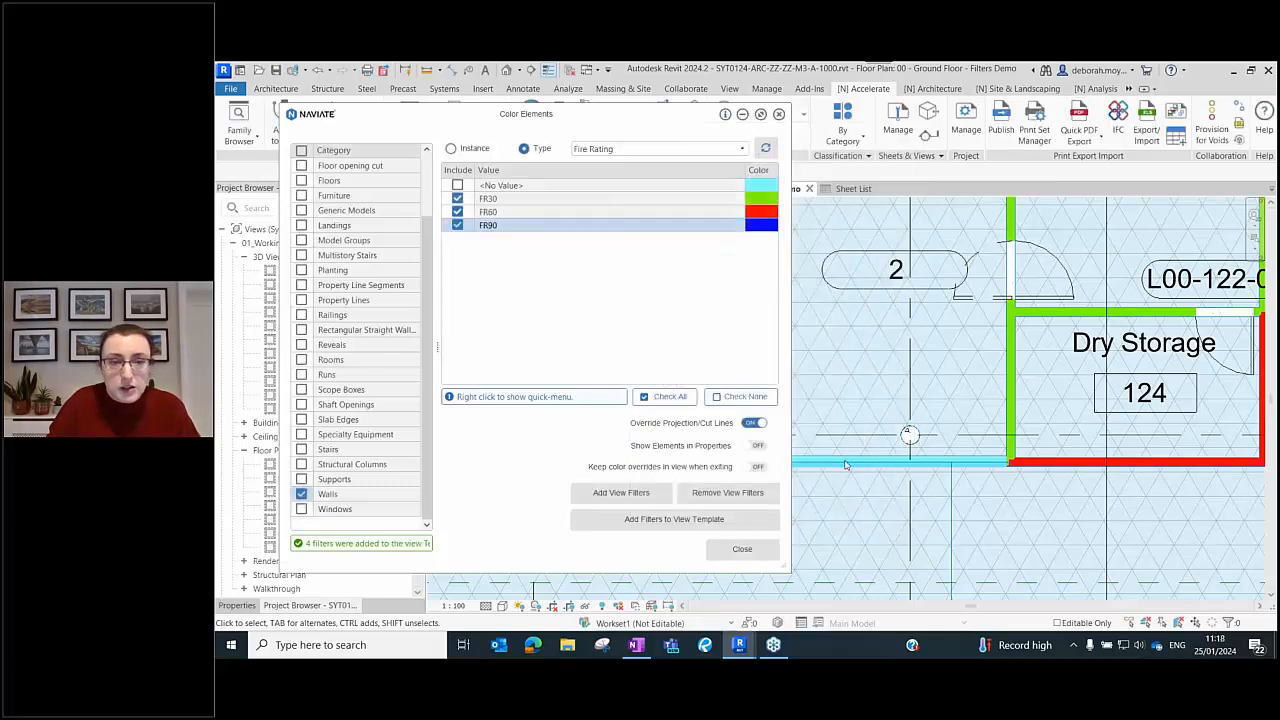
click(740, 550)
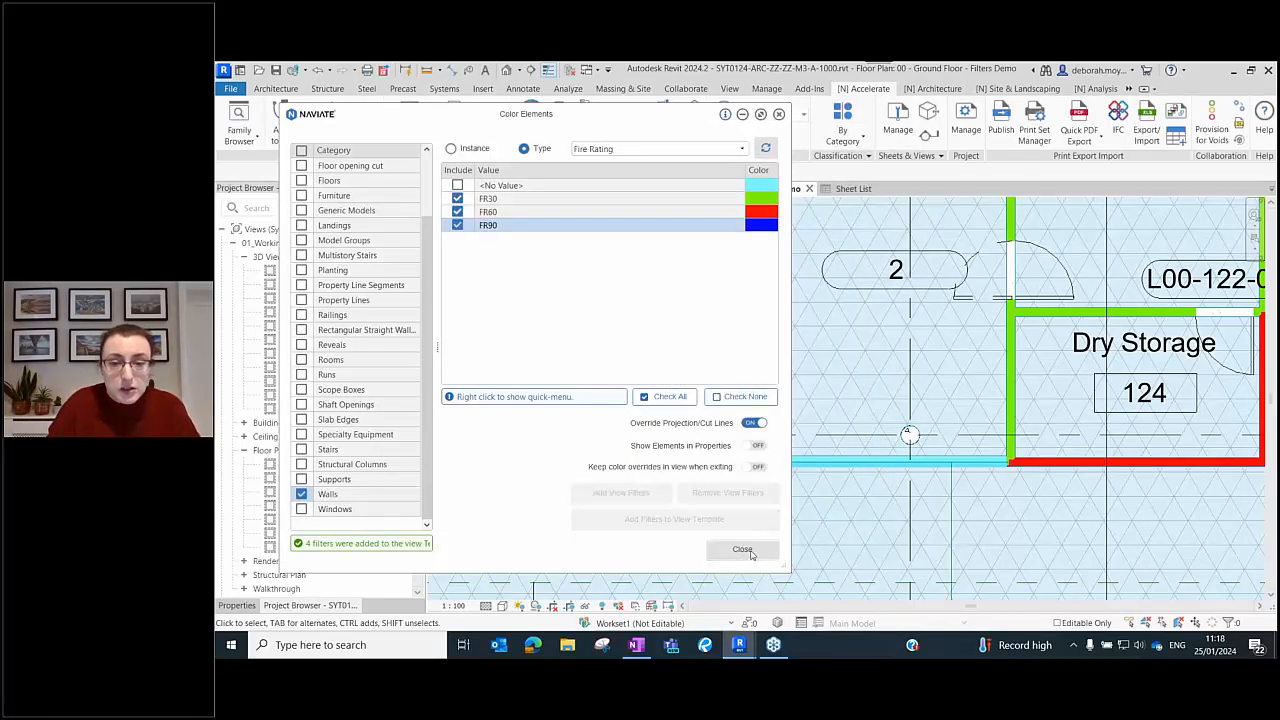
- Examine the fire-rating wall filters in the plan's Visibility/Graphic Overrides and their rule definitions, leaving both without changes
scroll(754, 348, down, 5)
scroll(909, 273, up, 2)
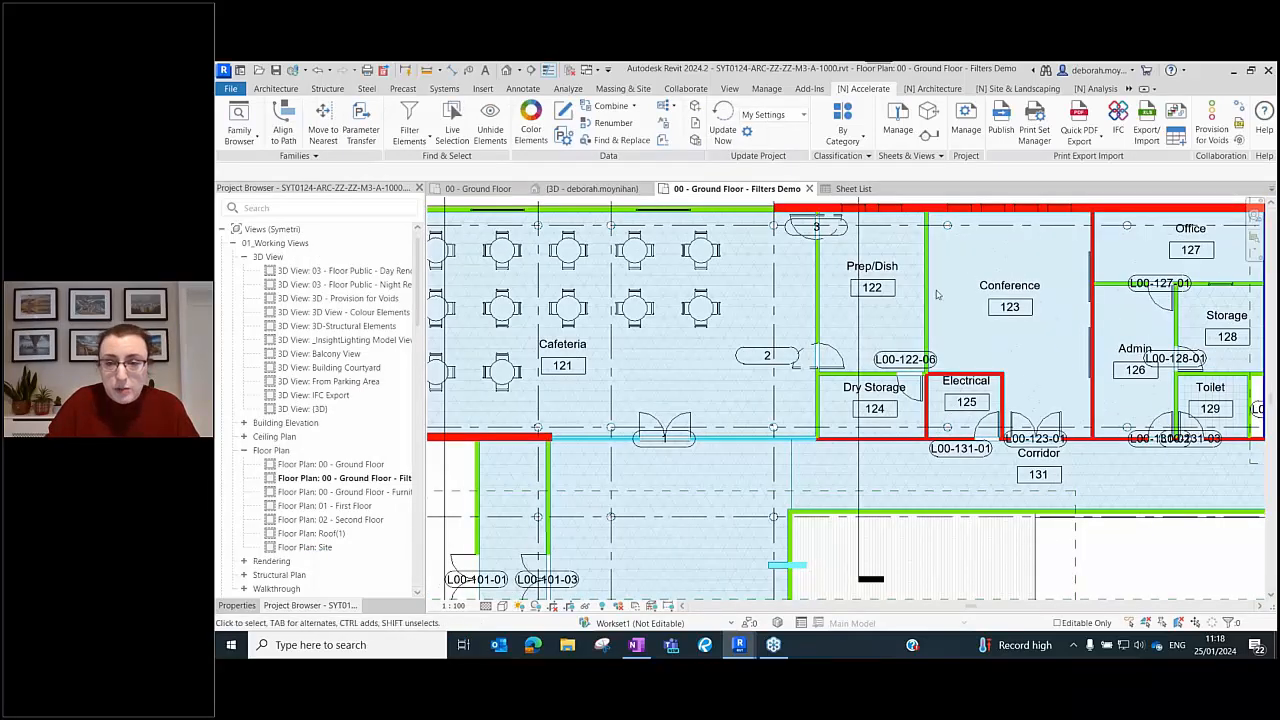
scroll(825, 360, up, 1)
key(g)
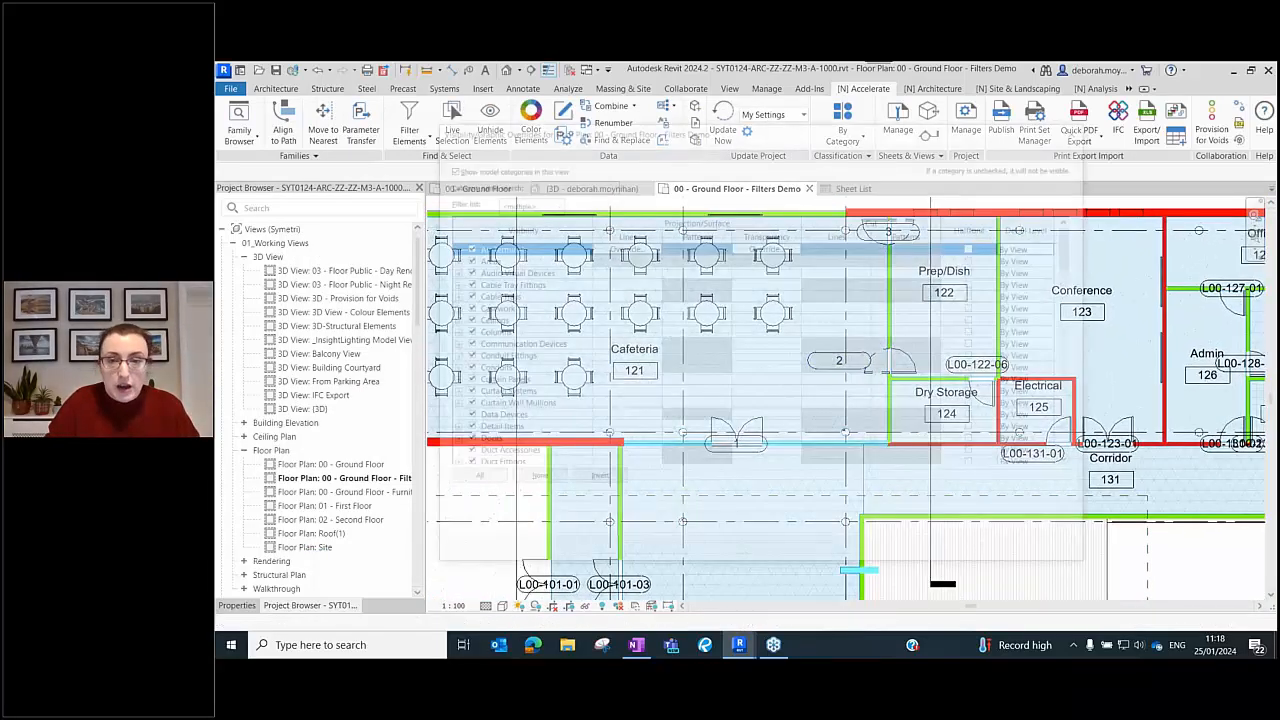
click(748, 151)
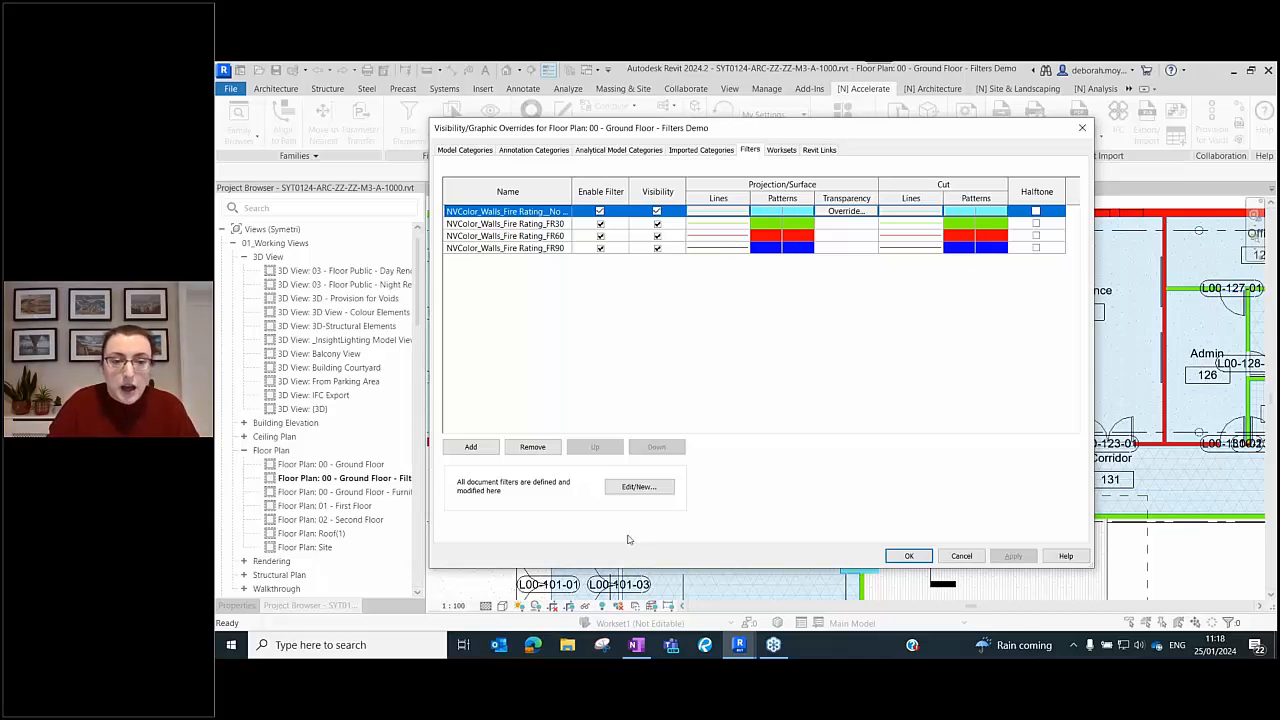
click(627, 488)
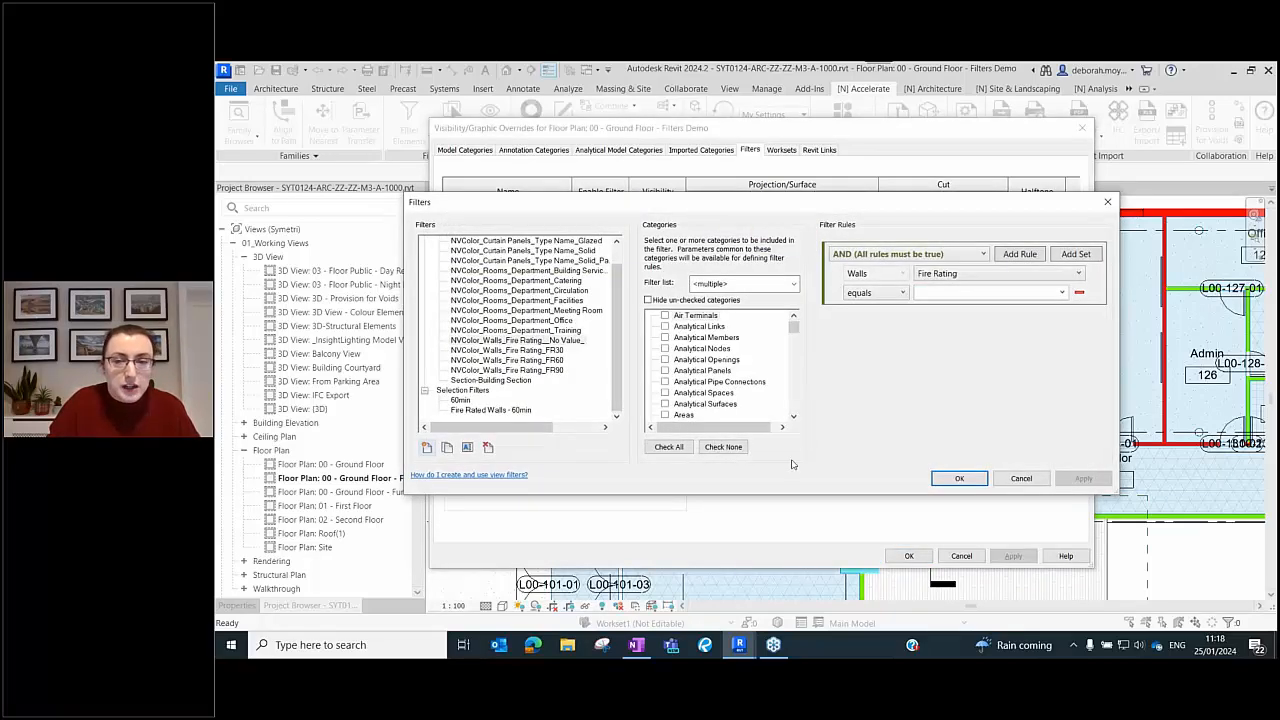
click(1019, 478)
click(962, 555)
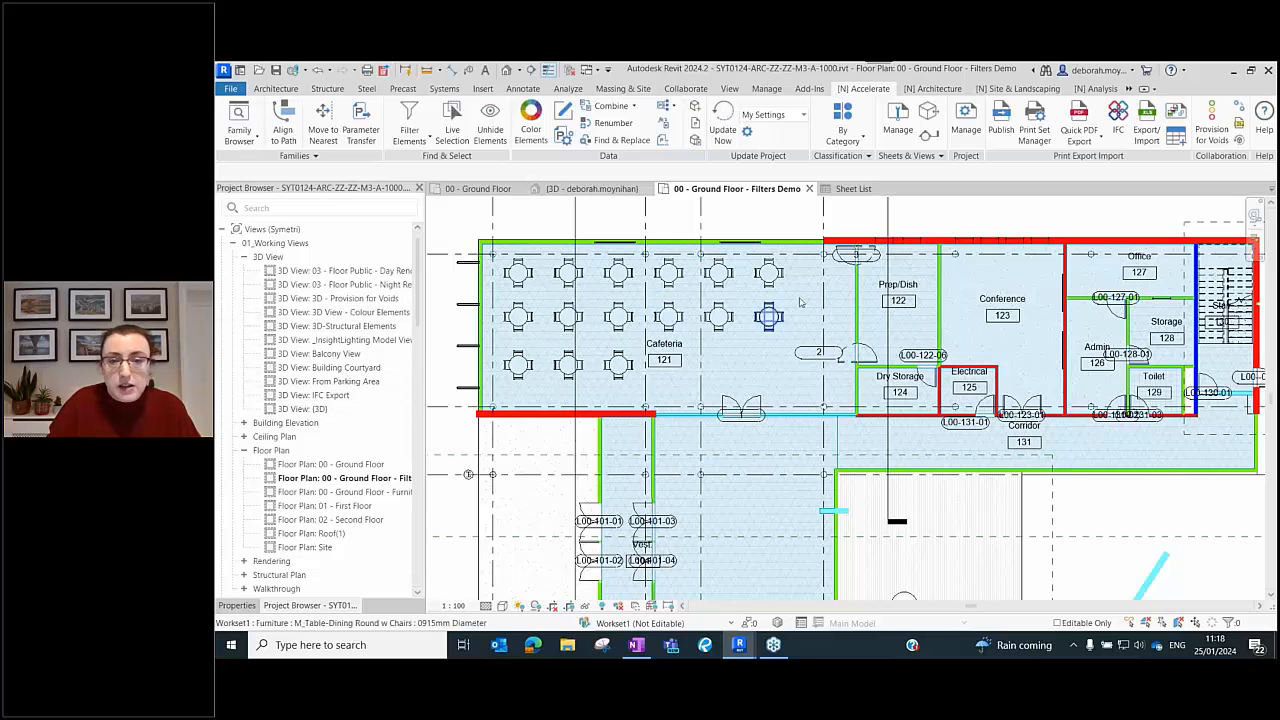
- Color the plan's rooms by the Department instance parameter with Color Elements and add view filters for the department values
middle_drag(793, 304, 831, 300)
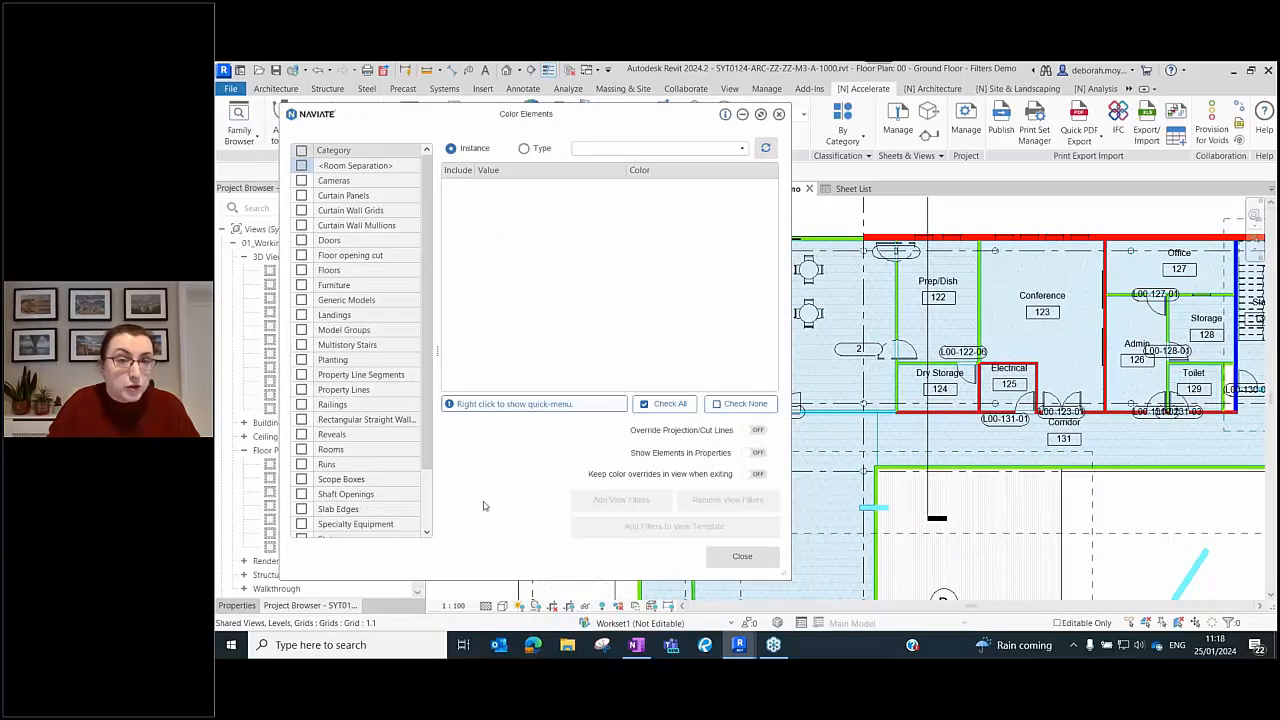
click(302, 450)
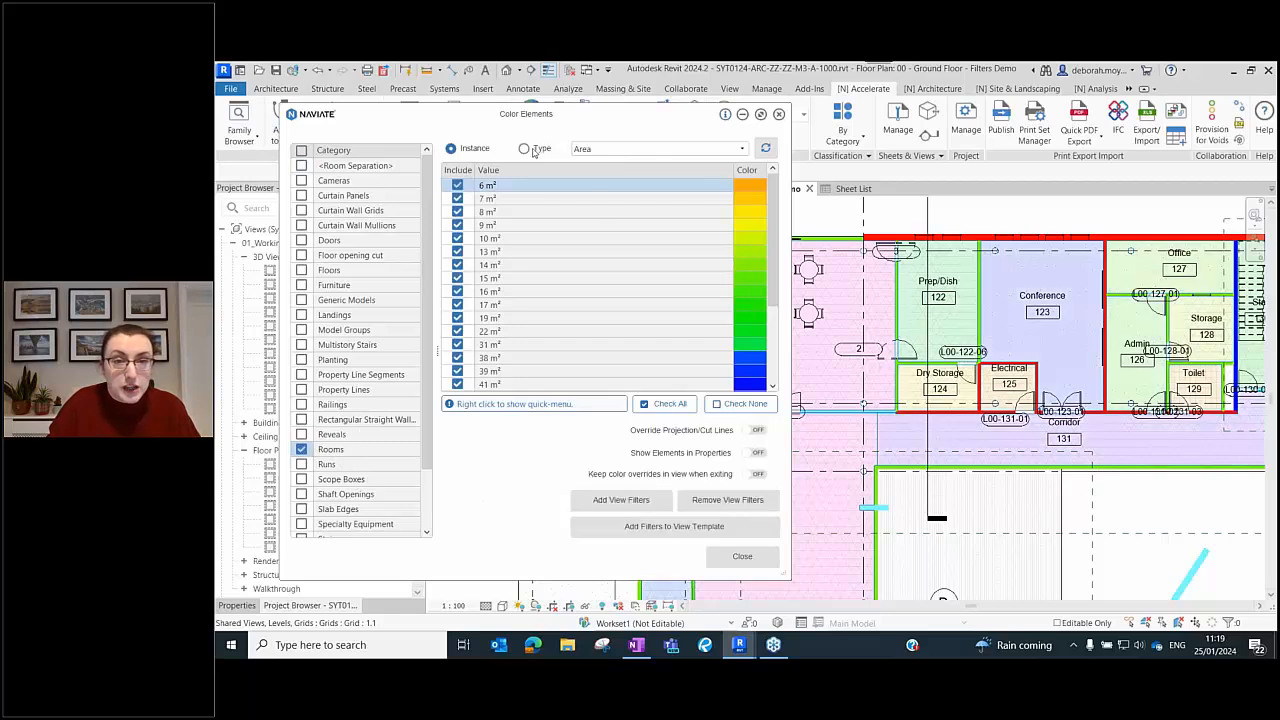
click(637, 152)
scroll(656, 190, down, 2)
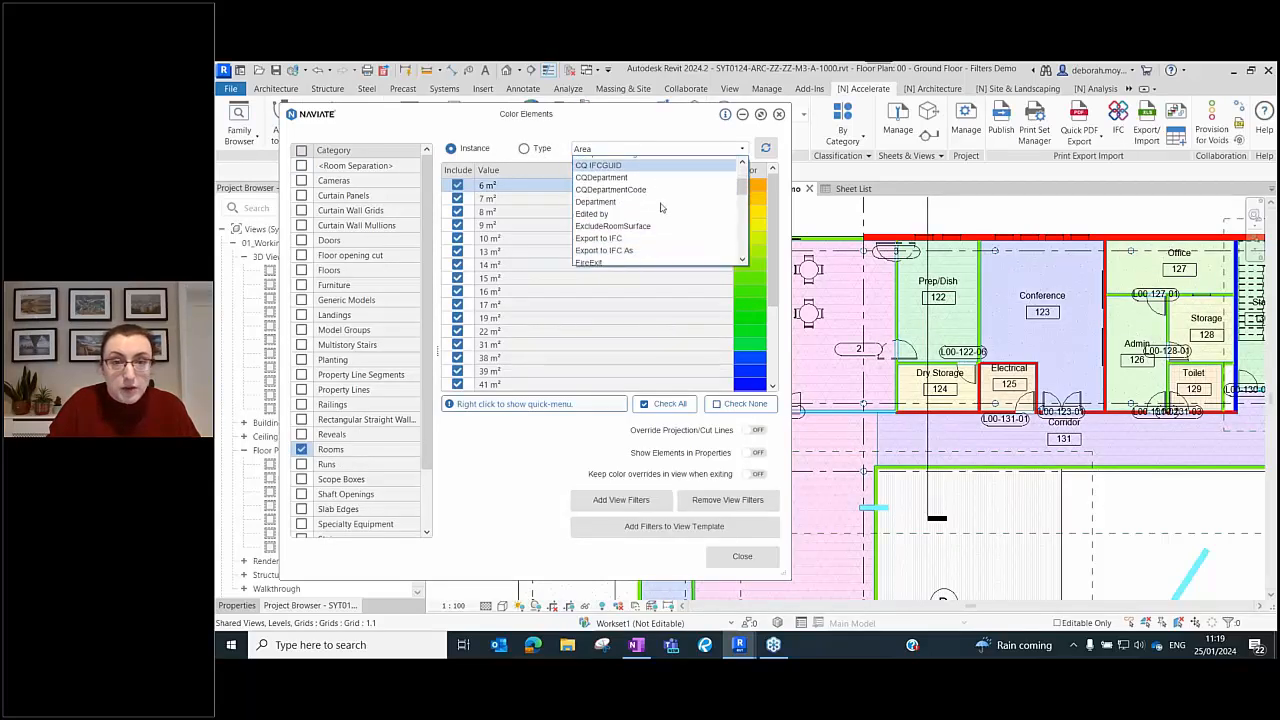
scroll(656, 207, down, 1)
click(651, 200)
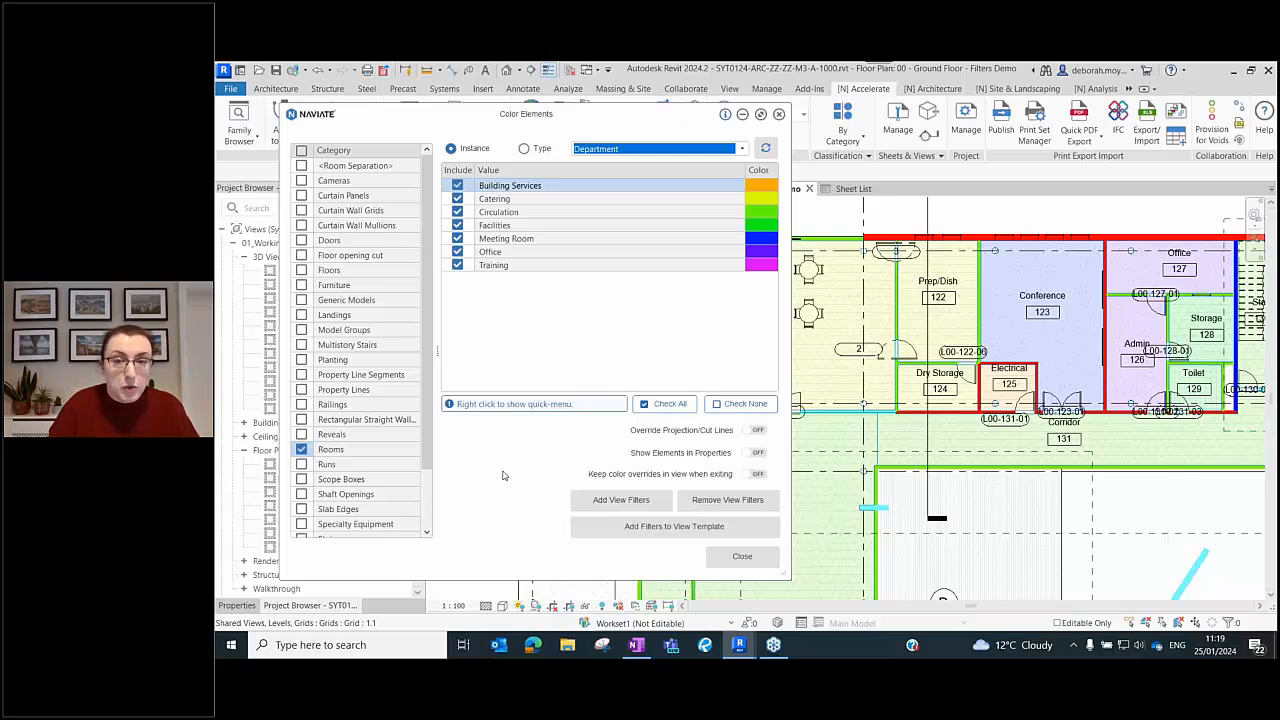
click(604, 505)
click(604, 507)
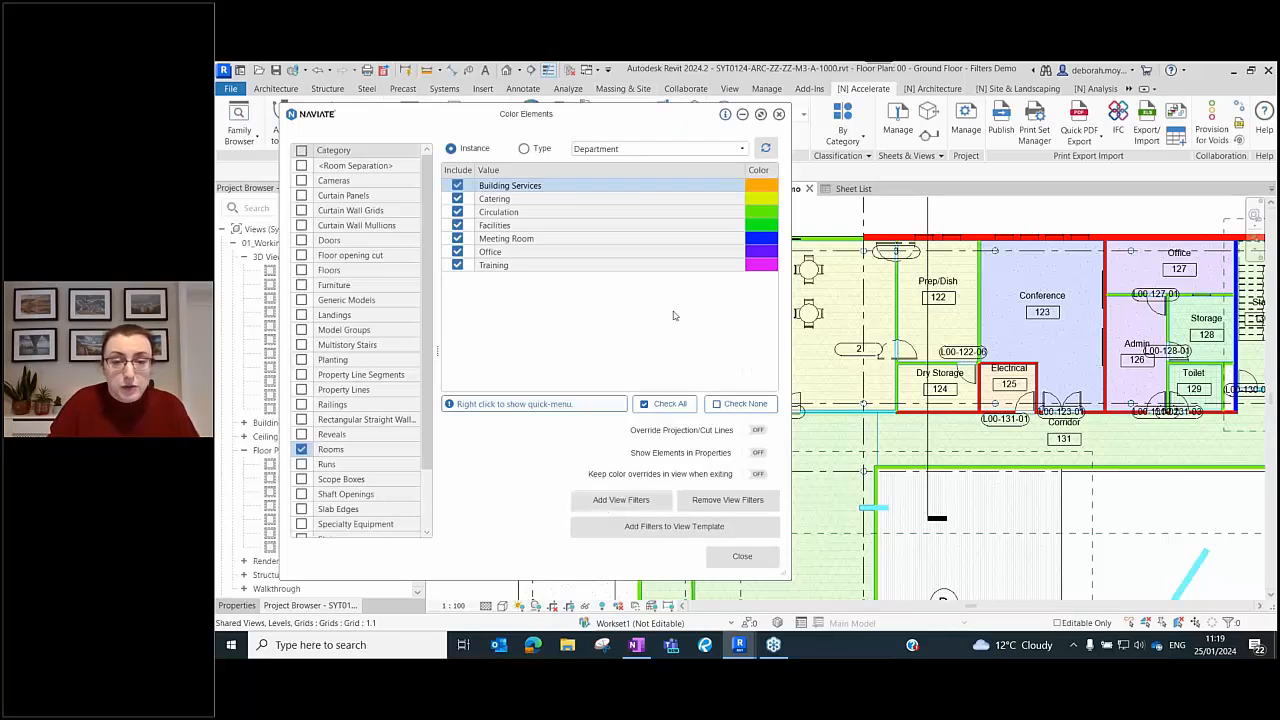
- Close Color Elements and examine the room Department filters in the plan's Visibility/Graphic Overrides, leaving them unchanged
click(740, 557)
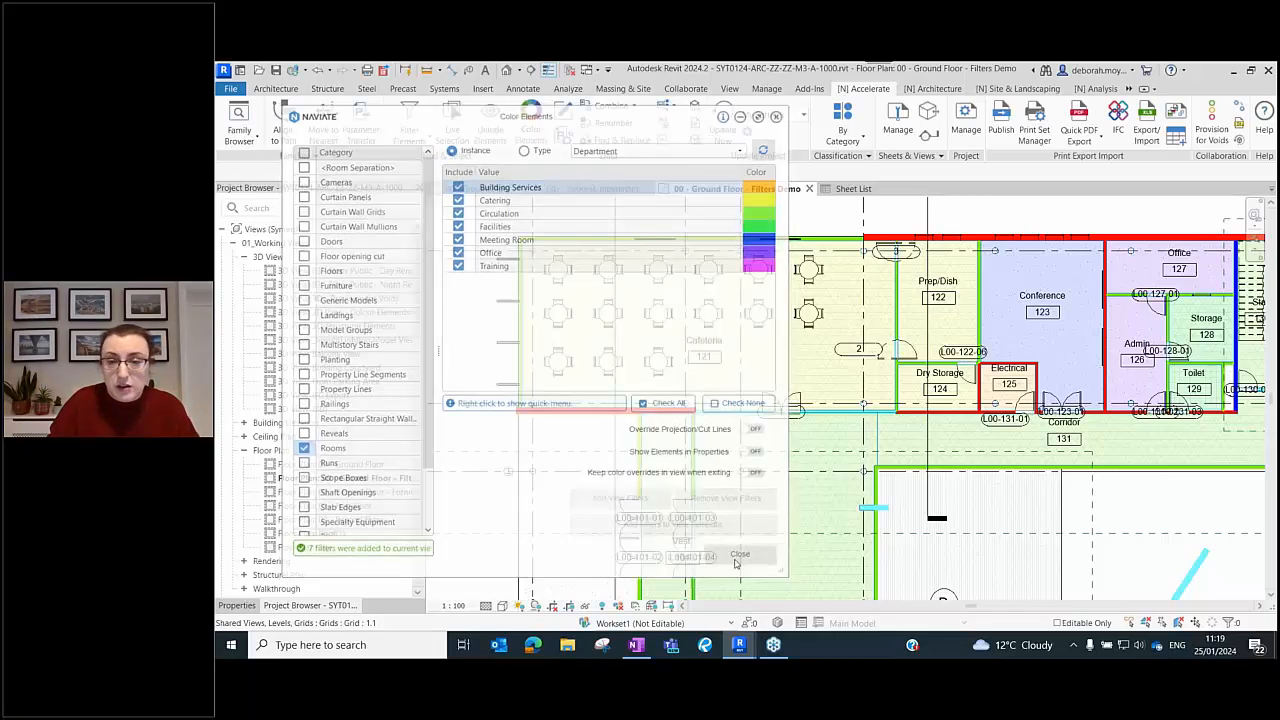
scroll(848, 376, down, 3)
key(v)
key(g)
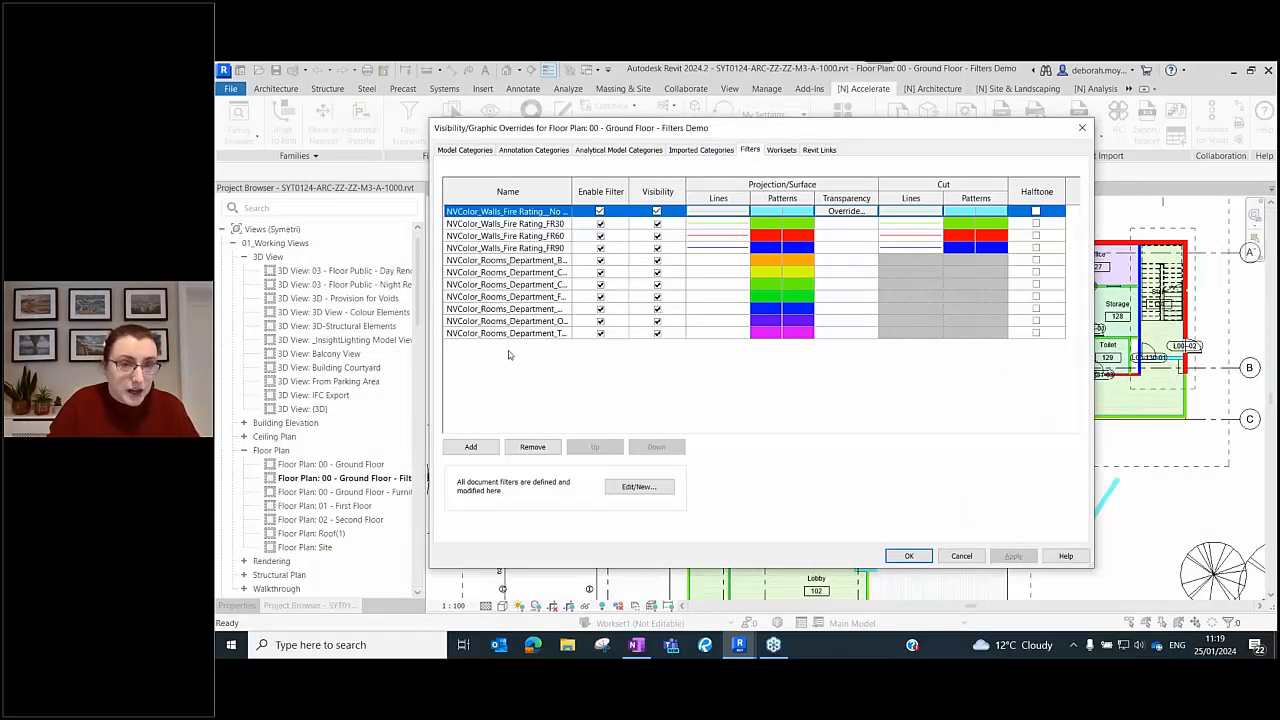
click(909, 557)
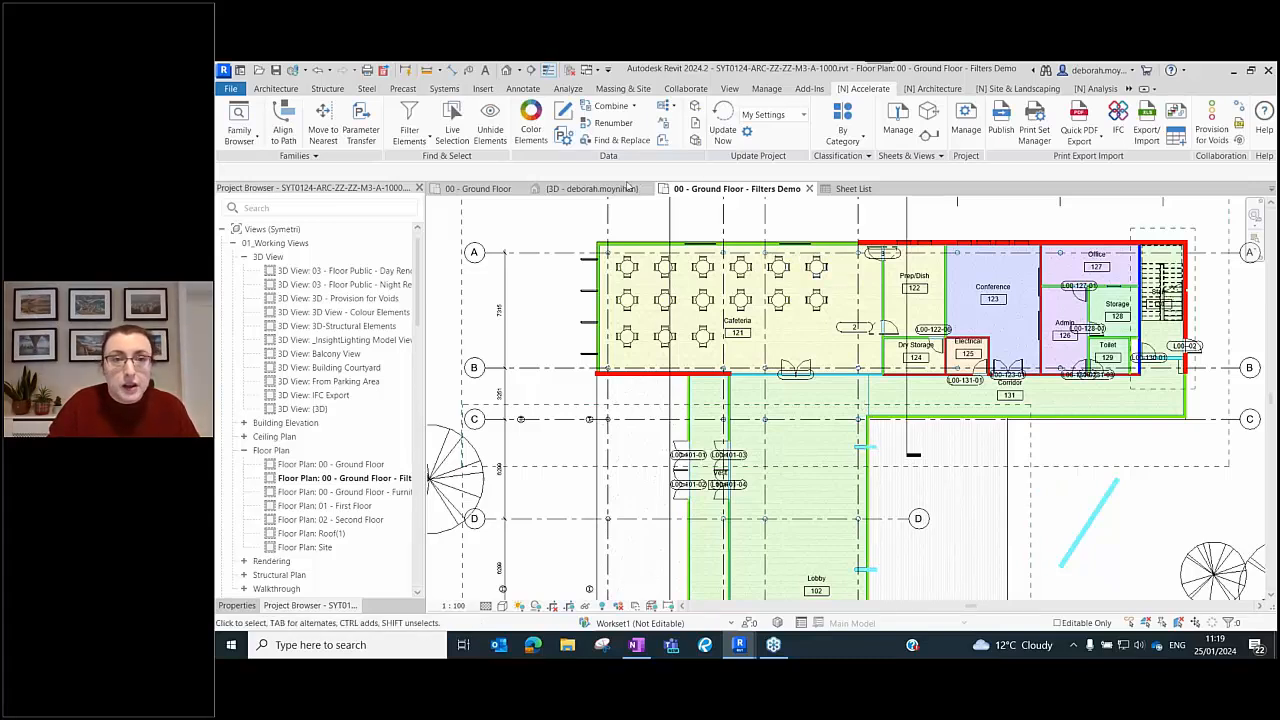
- Start Edit Parameter Values and choose Doors as the category to edit
click(566, 112)
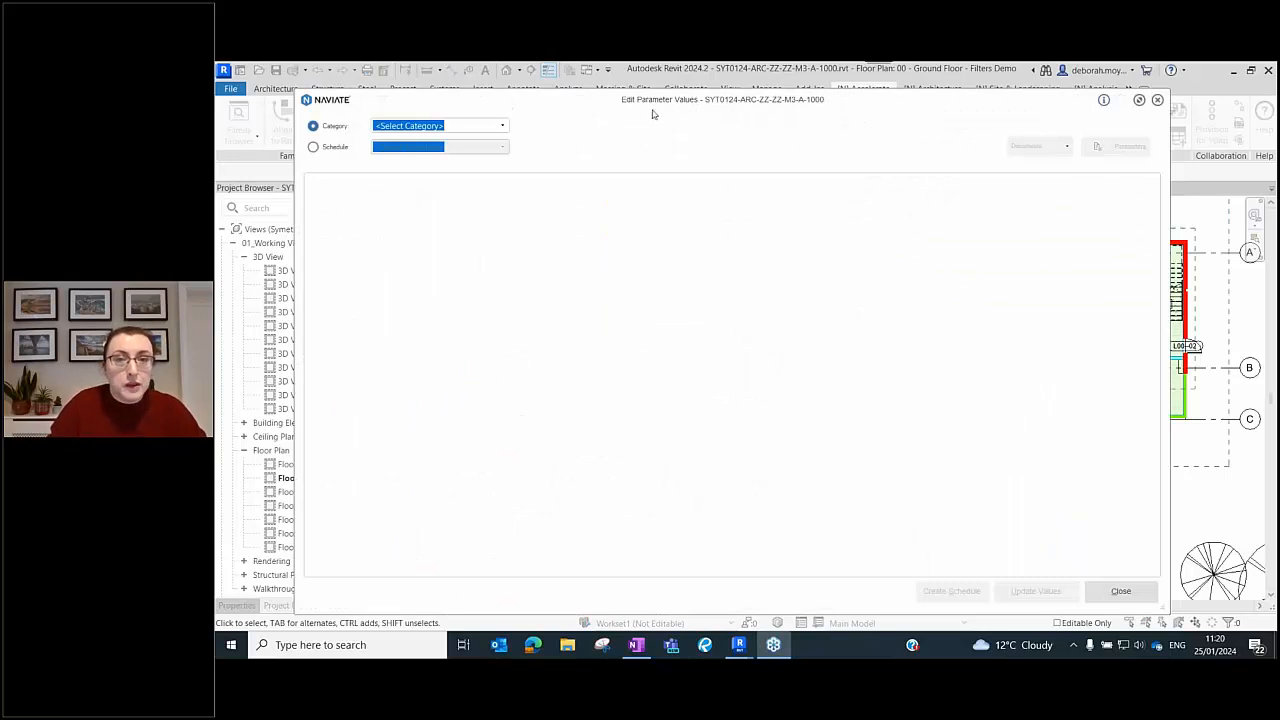
drag(668, 102, 675, 93)
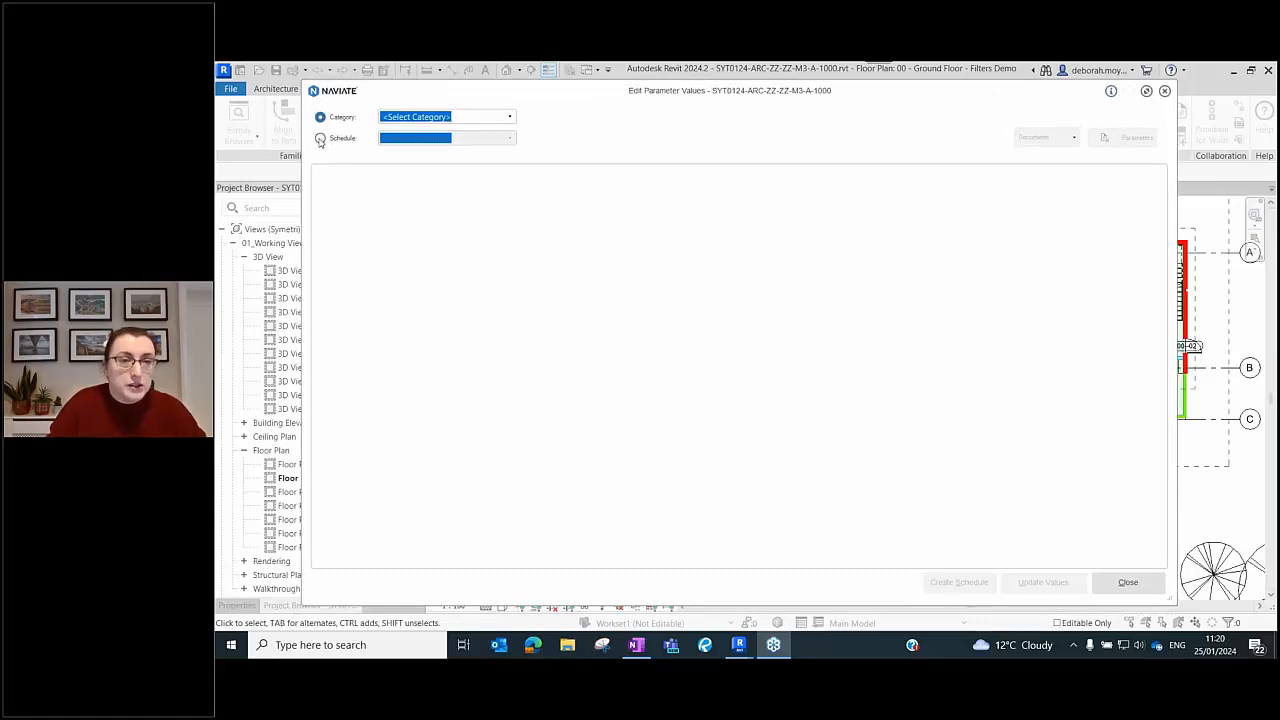
click(508, 117)
scroll(480, 154, down, 4)
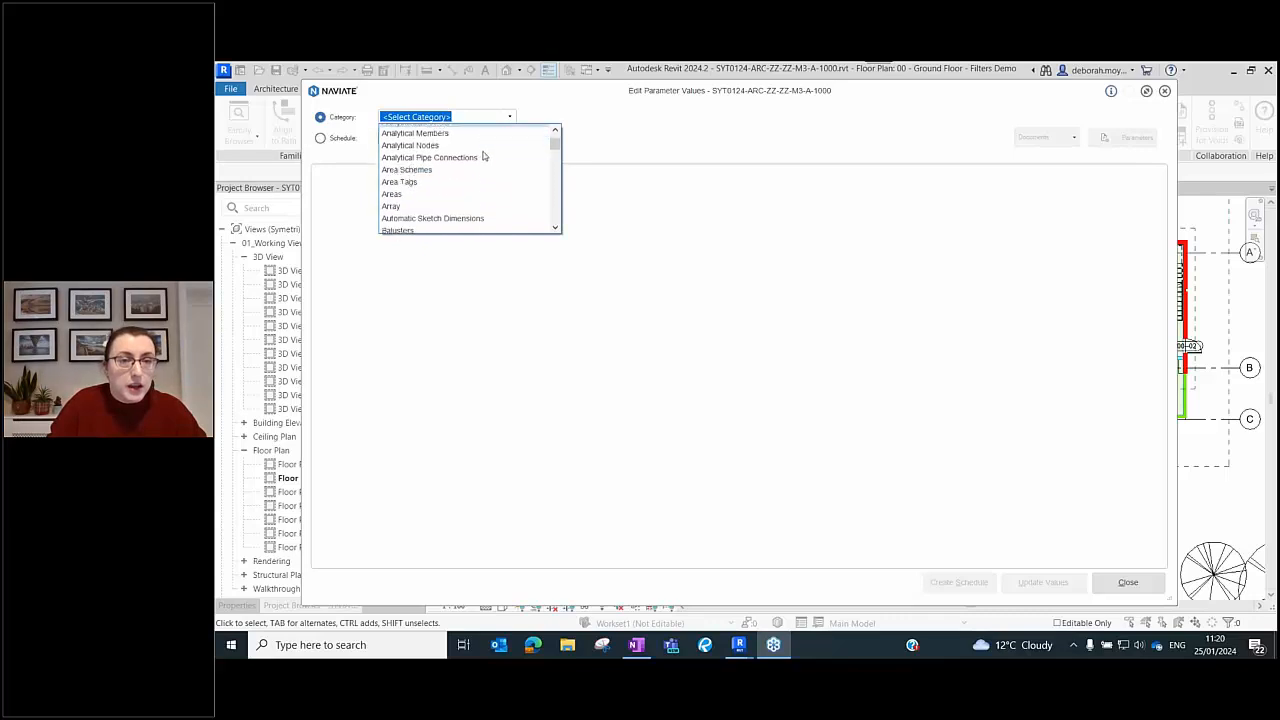
scroll(483, 156, down, 6)
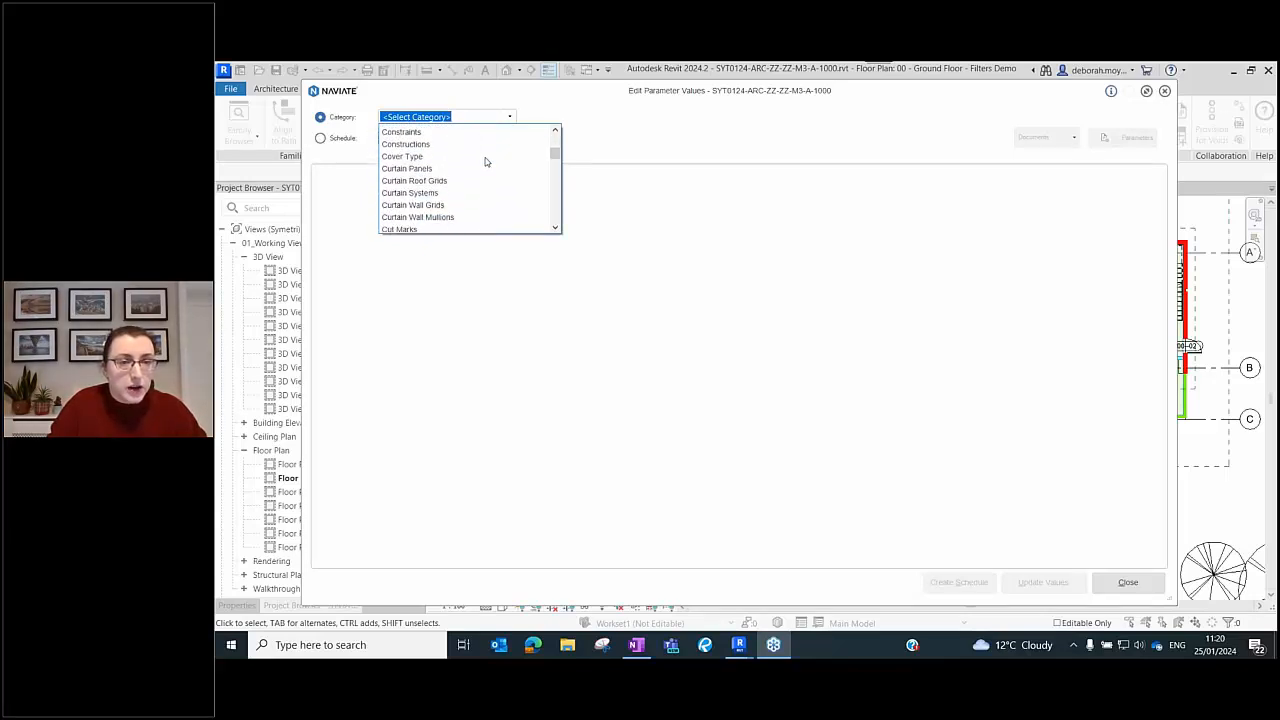
scroll(452, 170, down, 3)
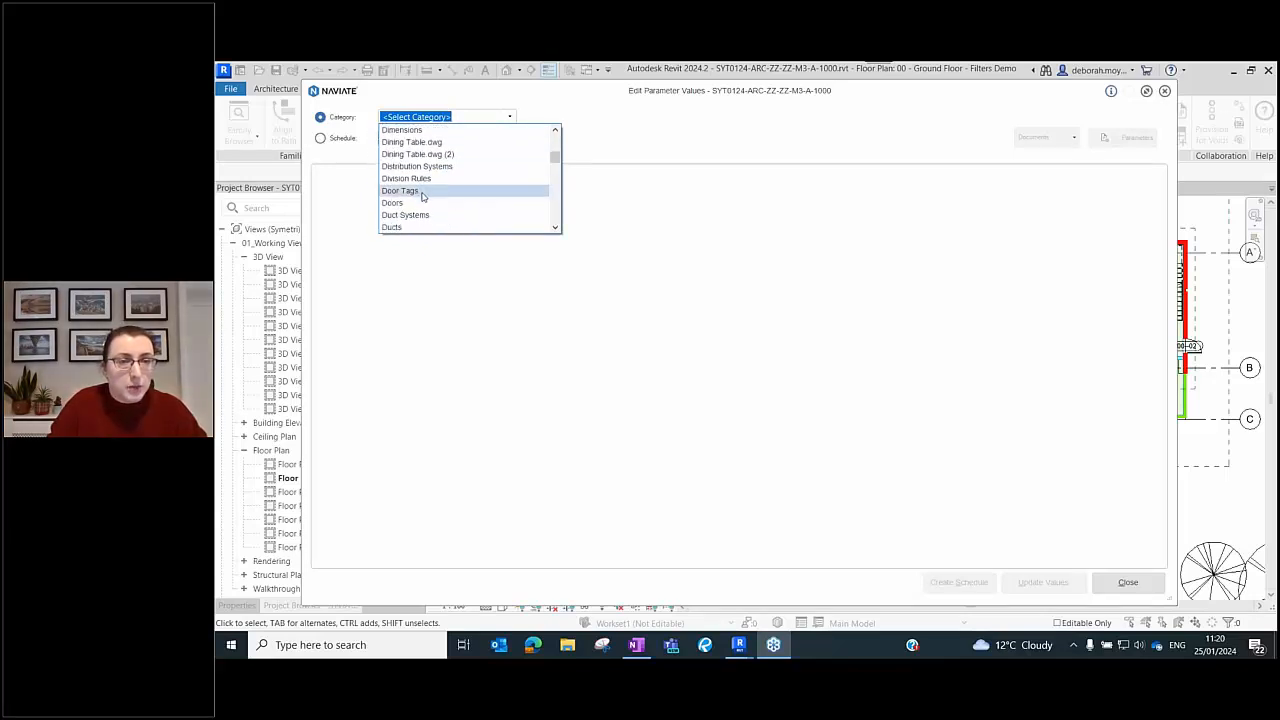
click(411, 204)
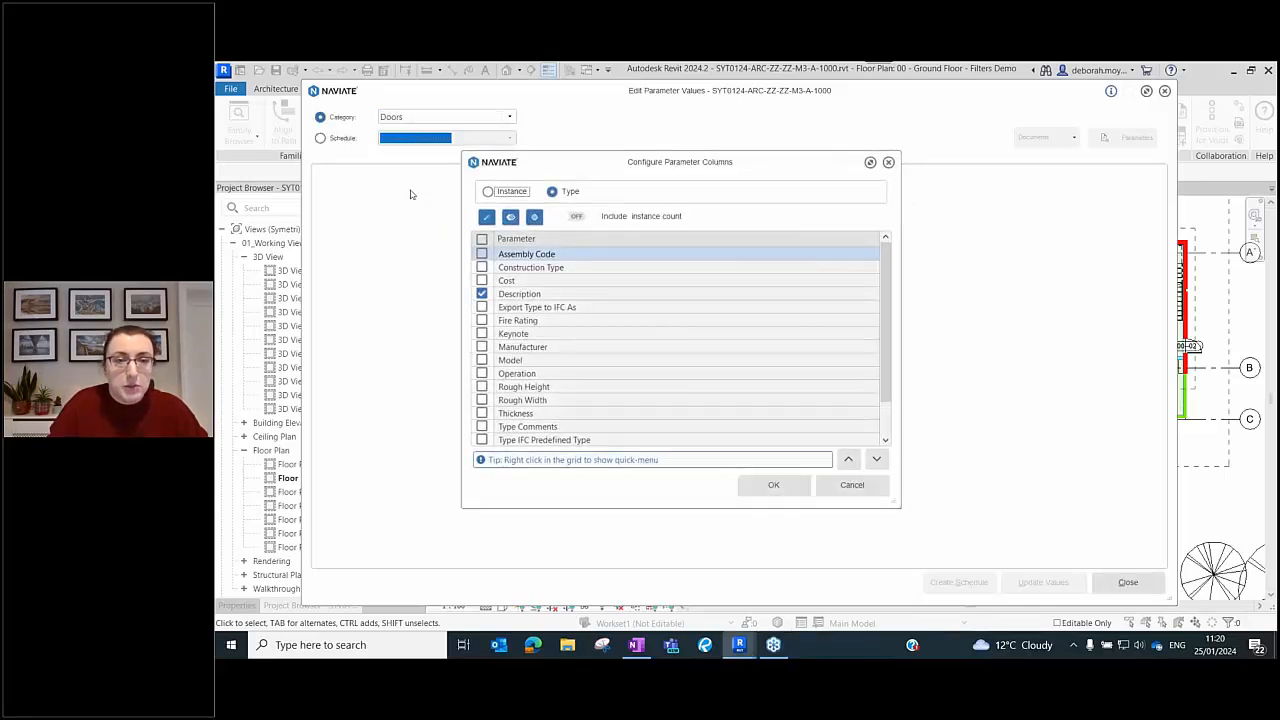
- Switch the door column configuration to instance parameters and extend the parameter list to include the additional door parameters
click(488, 192)
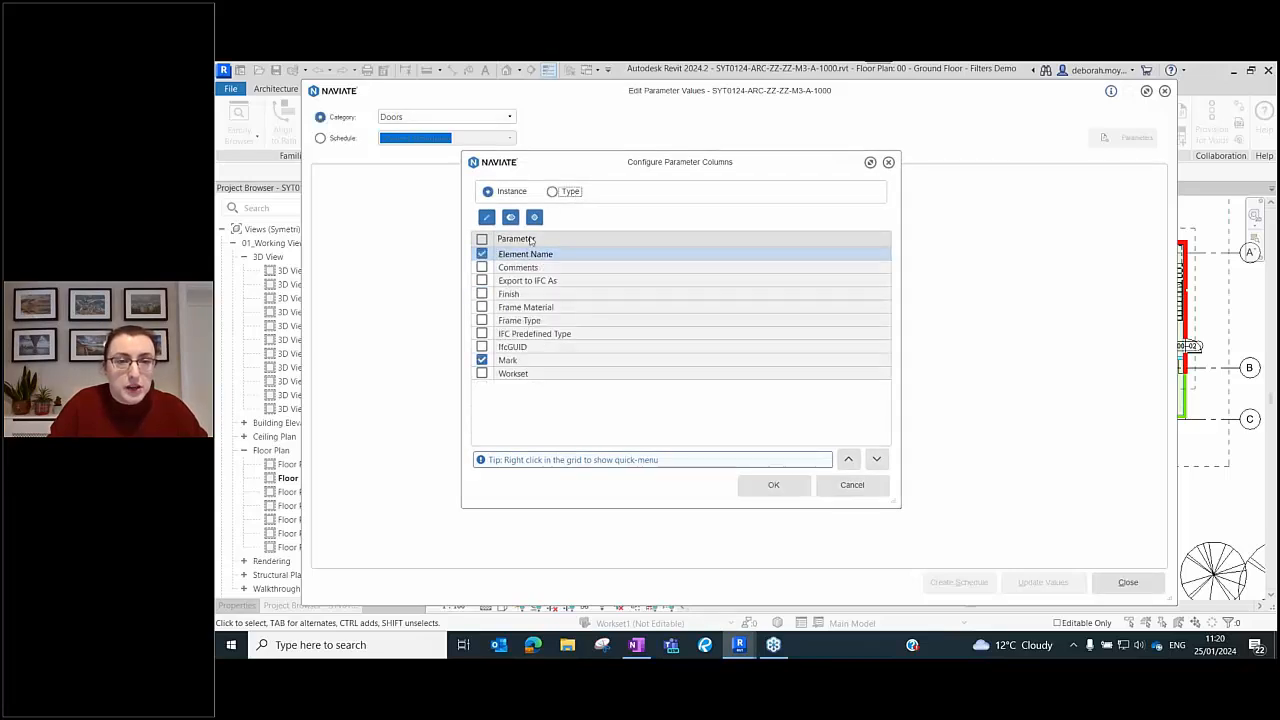
click(535, 219)
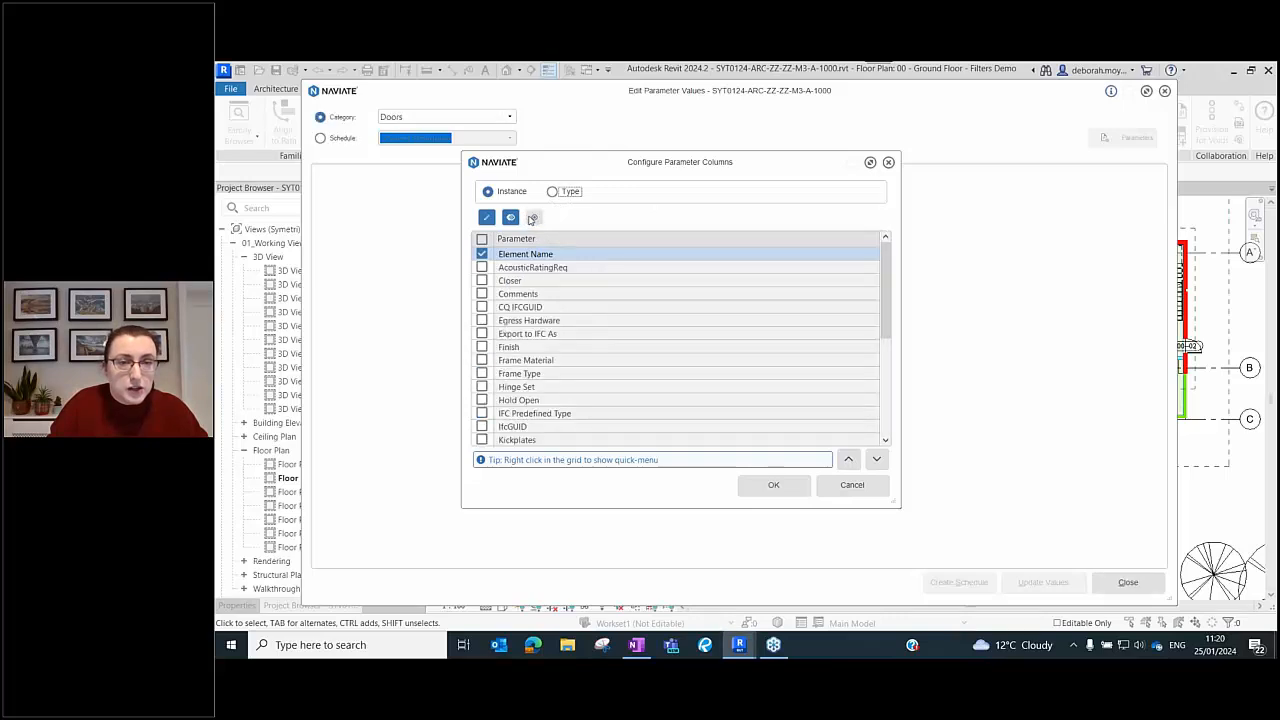
scroll(565, 310, down, 3)
scroll(568, 322, down, 2)
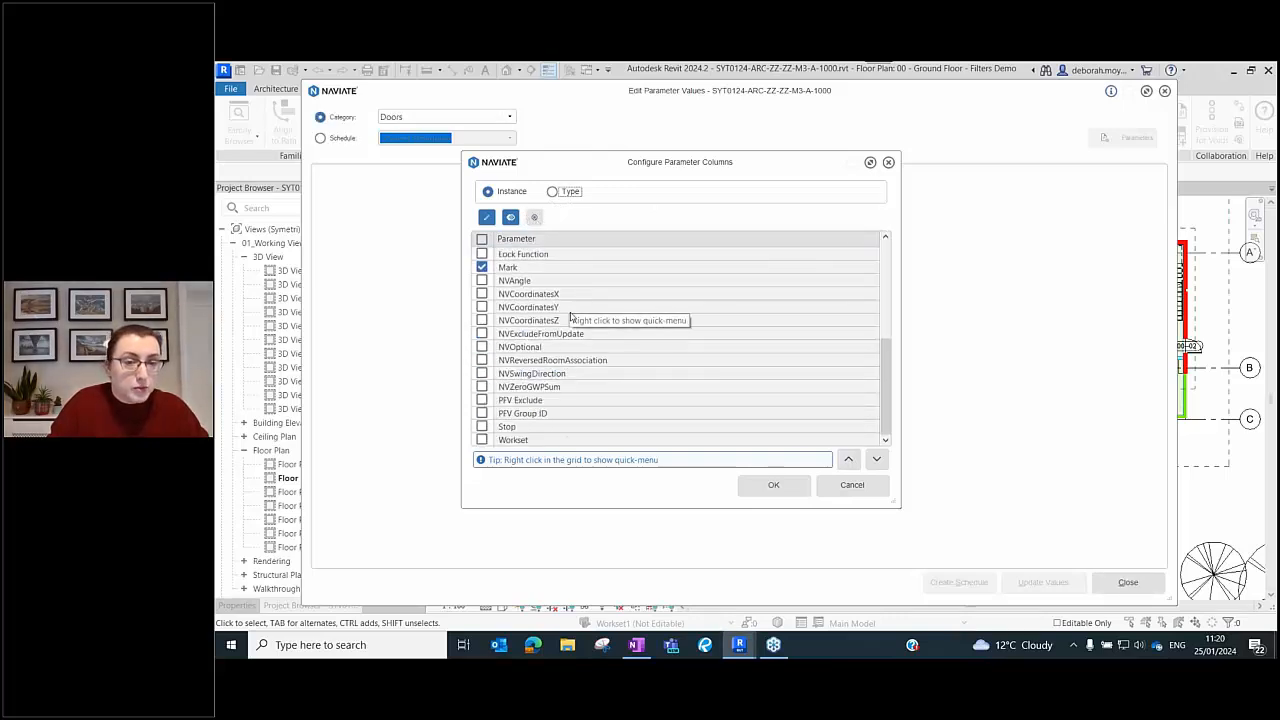
scroll(574, 383, up, 5)
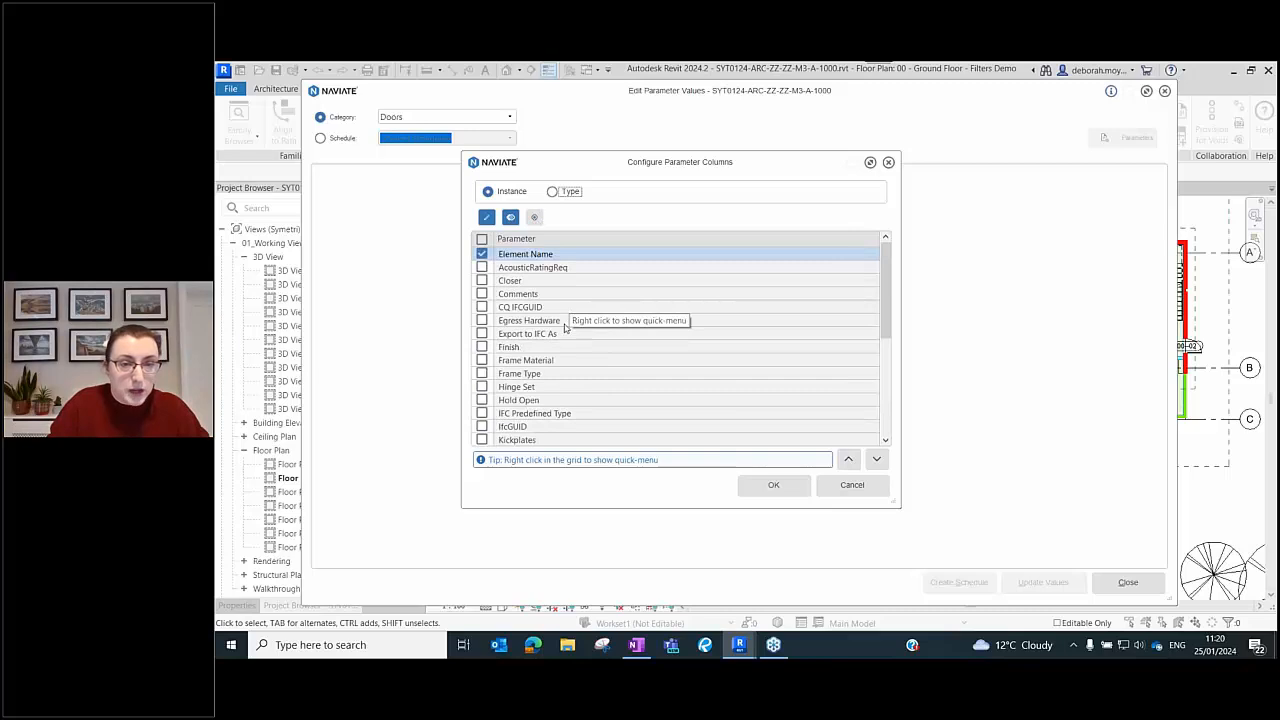
- Include Comments, Finish and Frame Material as columns alongside Element Name and Mark, and load the door table
click(487, 297)
click(484, 295)
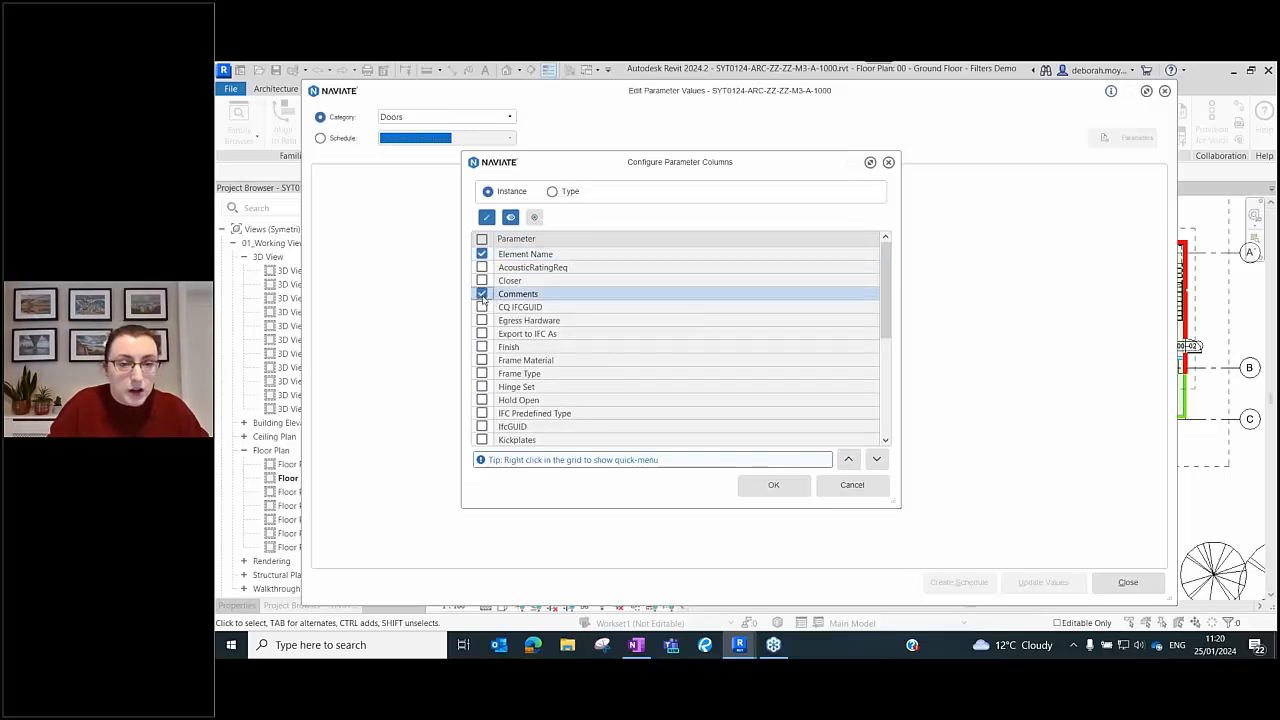
click(481, 347)
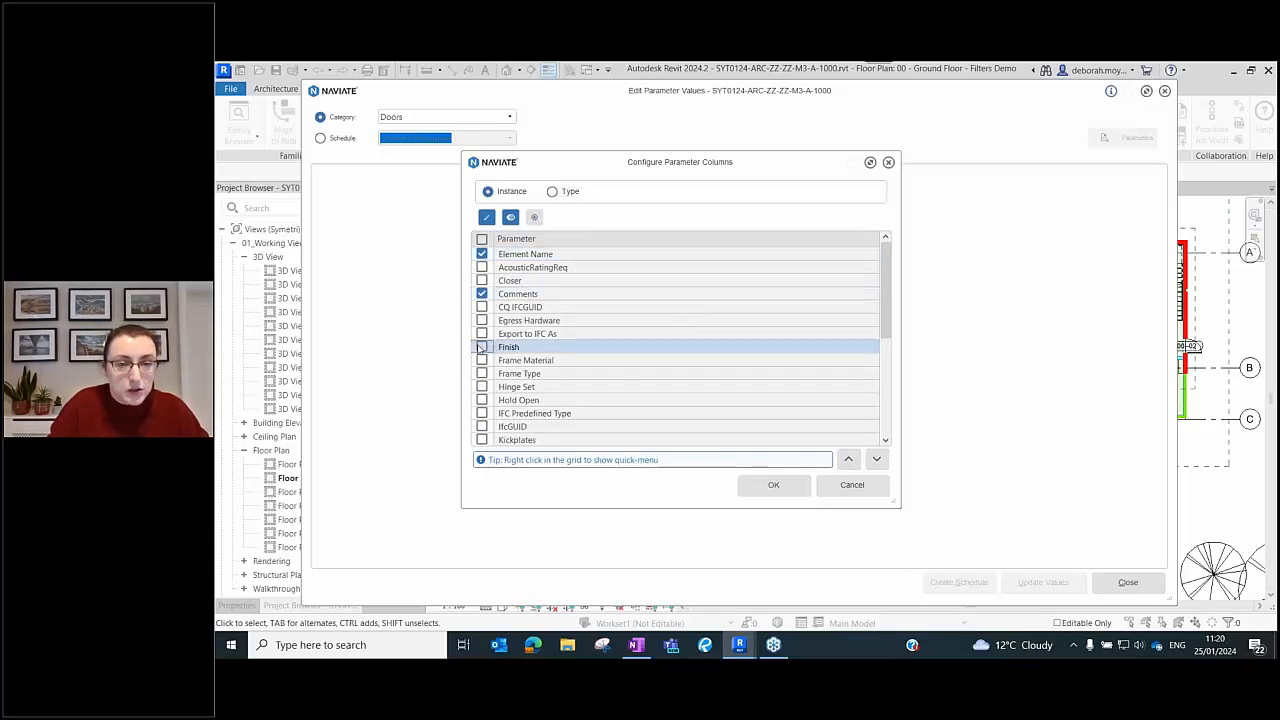
click(482, 360)
click(483, 373)
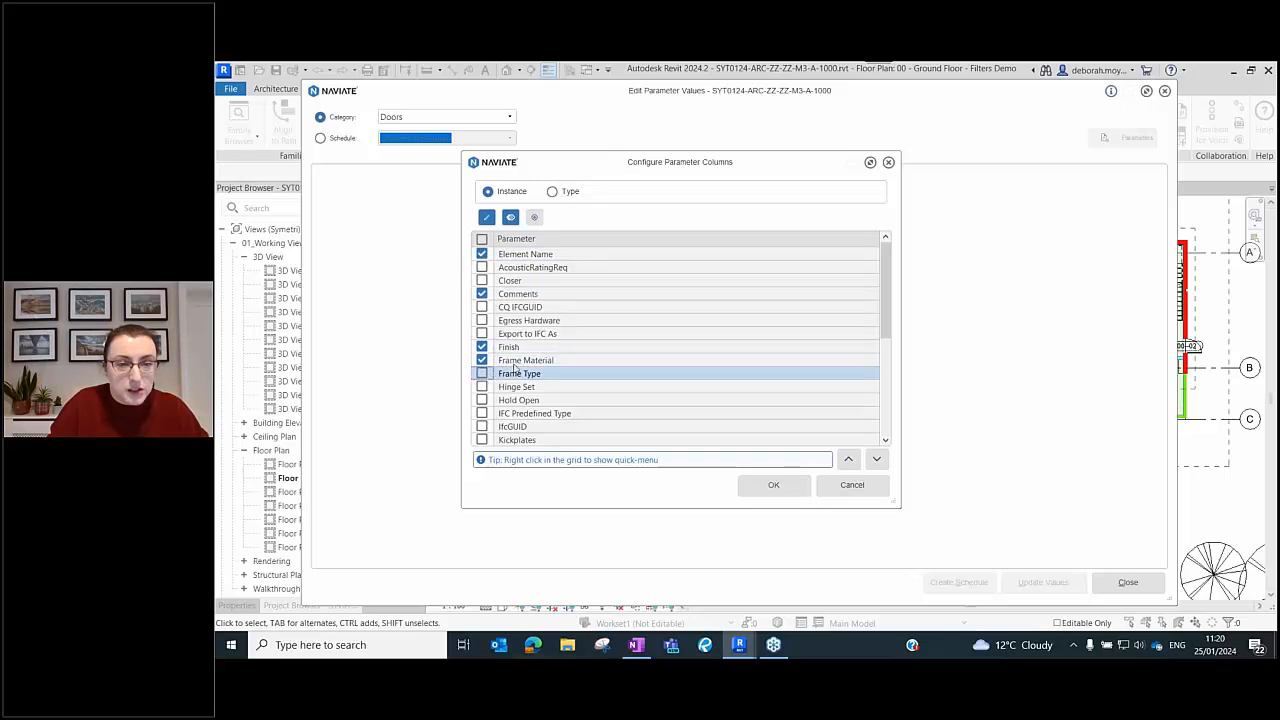
scroll(513, 368, down, 8)
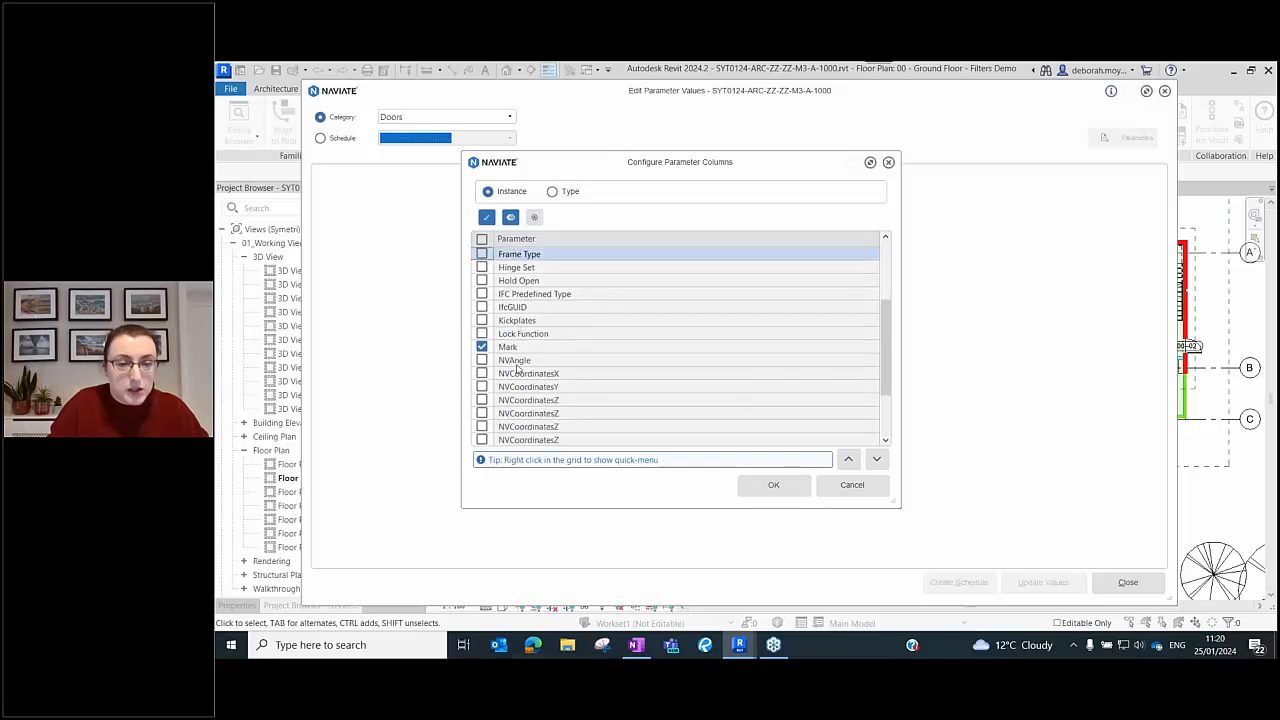
click(766, 487)
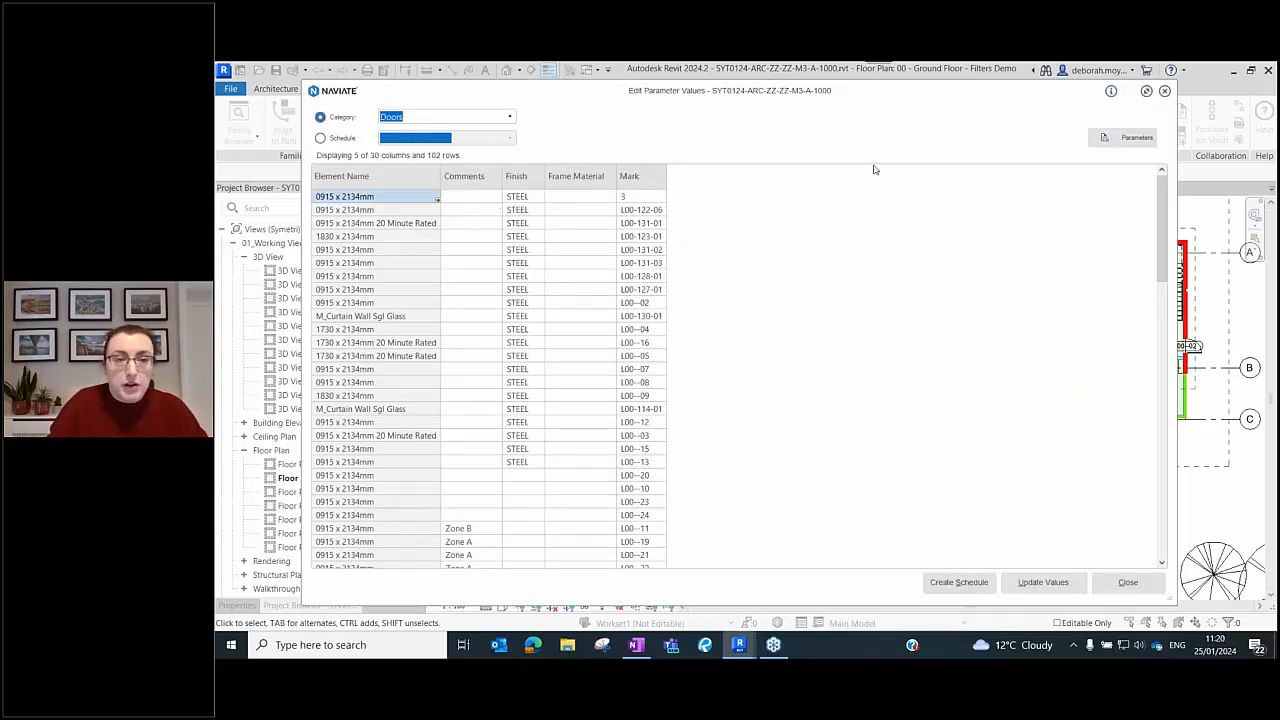
- Reopen the parameter column configuration, cancel it without changes, and widen the Finish and Comments columns of the door table
click(1133, 140)
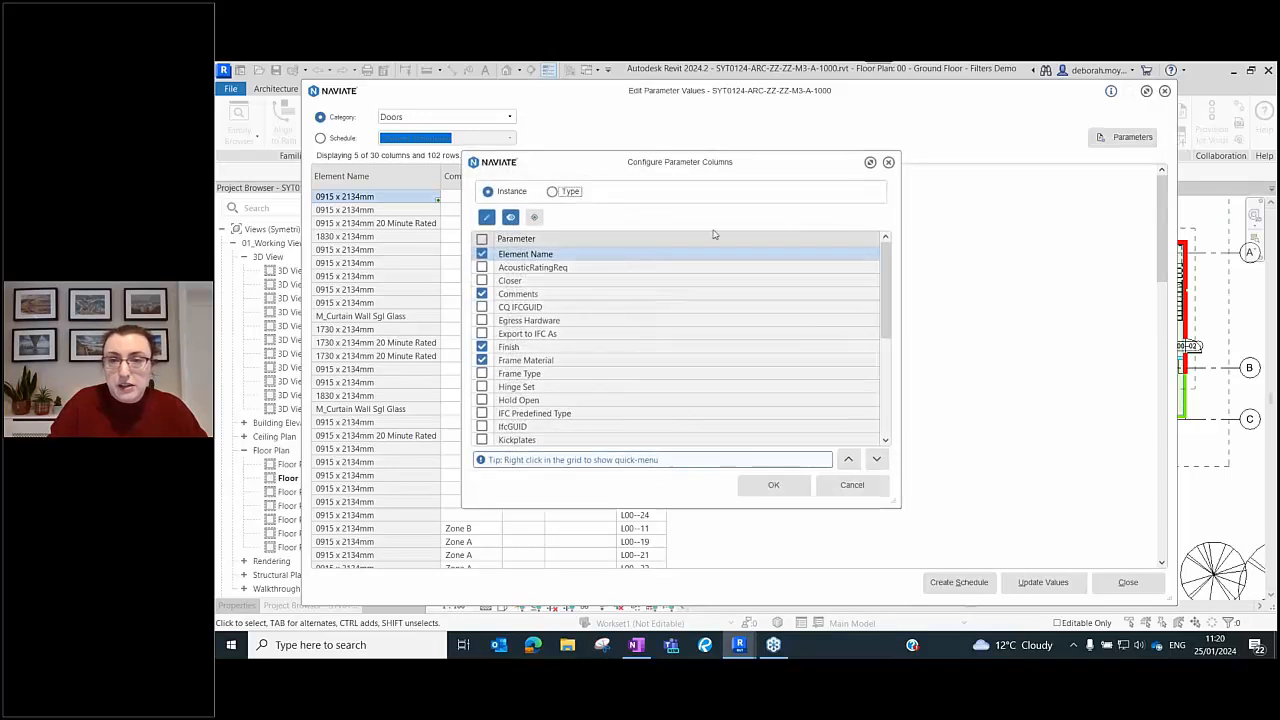
click(850, 485)
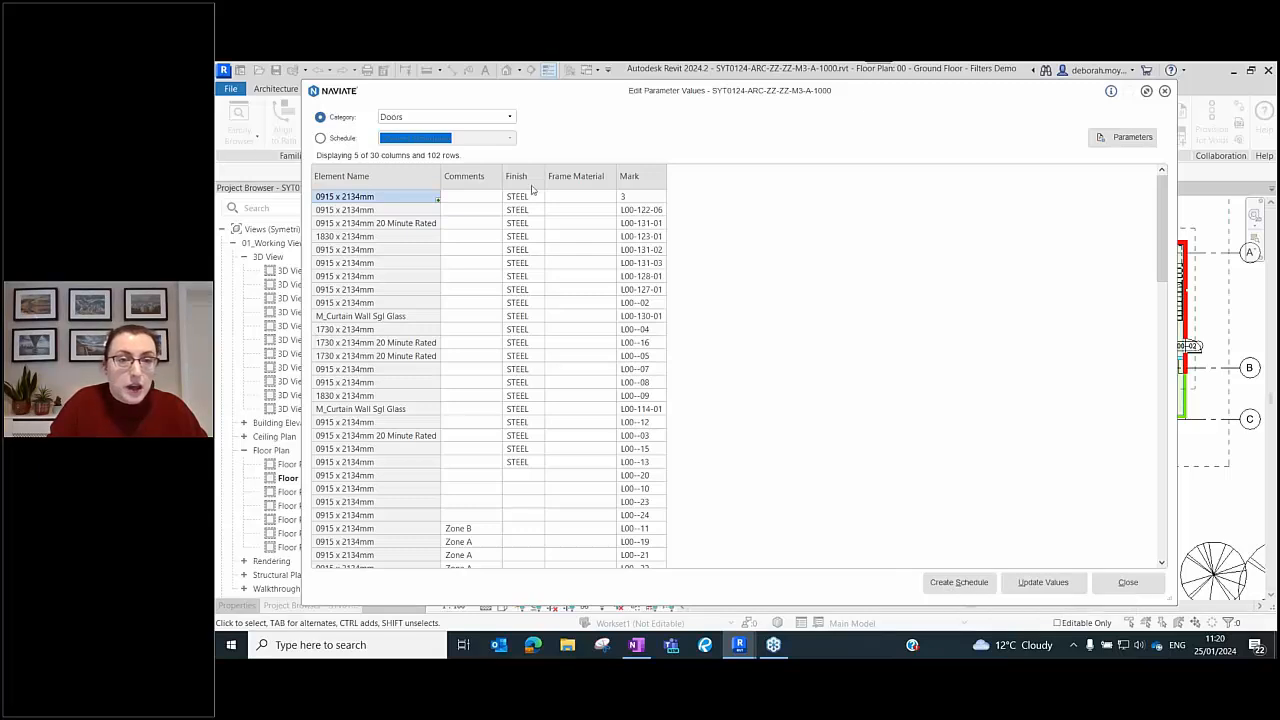
drag(545, 181, 577, 180)
drag(499, 180, 521, 180)
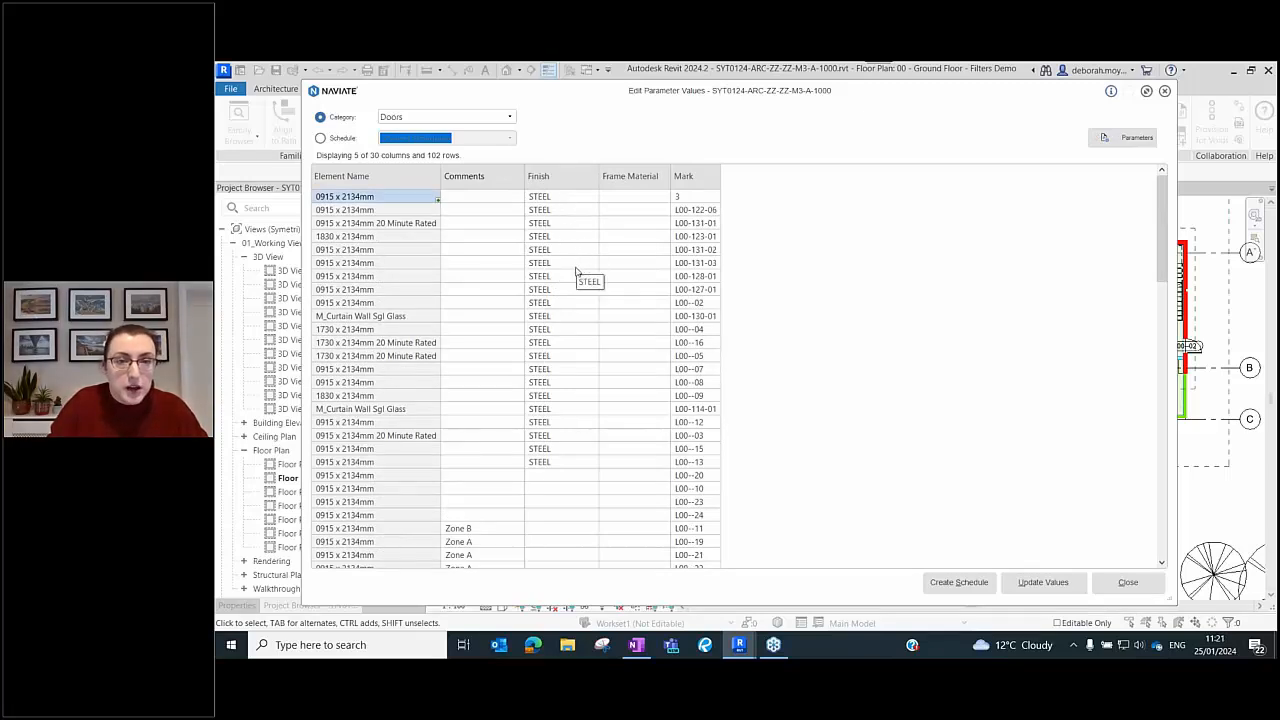
- Fill-copy the STEEL finish from door L00--13 down through door L01-232-01
scroll(576, 272, down, 4)
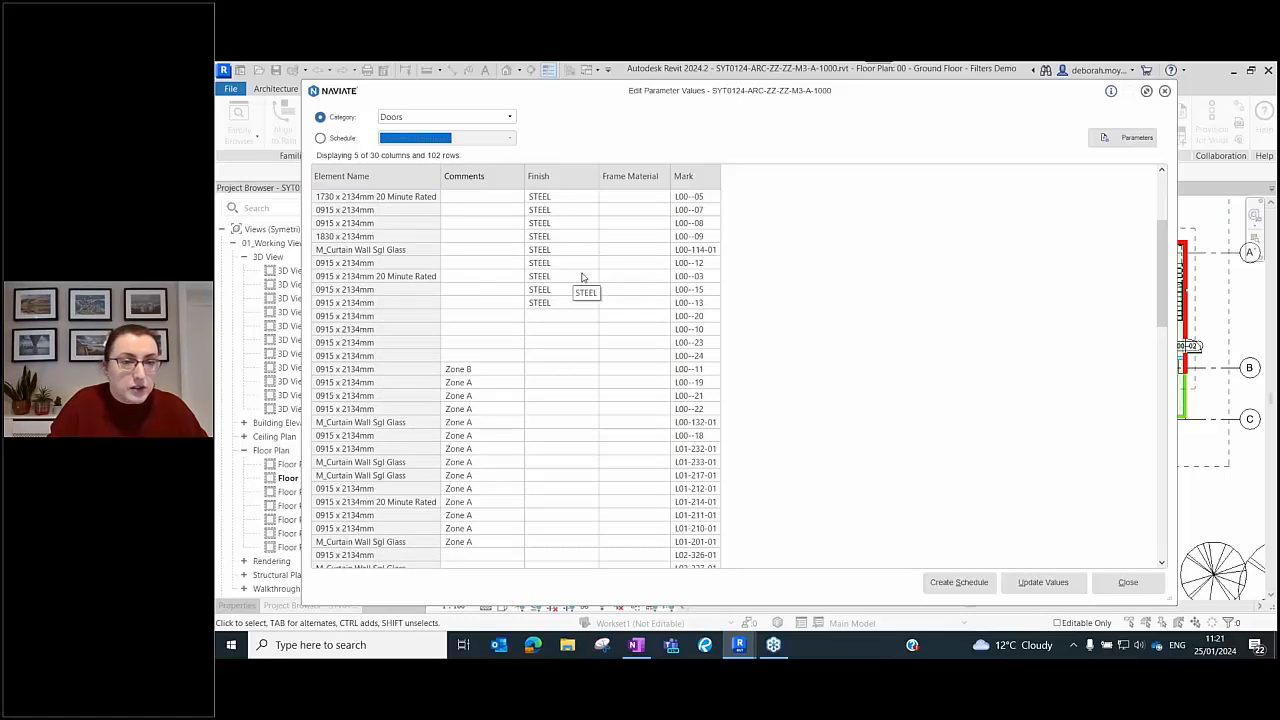
click(558, 303)
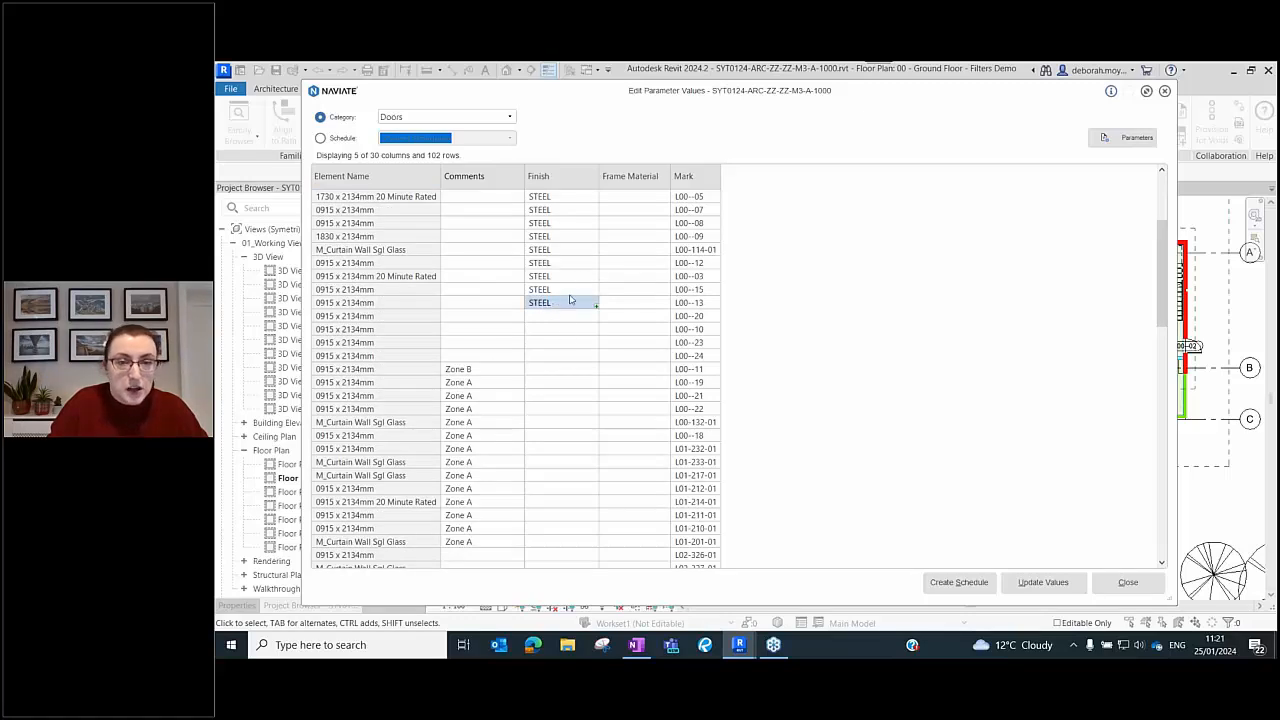
scroll(570, 299, up, 1)
scroll(571, 298, up, 3)
scroll(572, 305, down, 4)
click(570, 329)
click(562, 342)
click(566, 369)
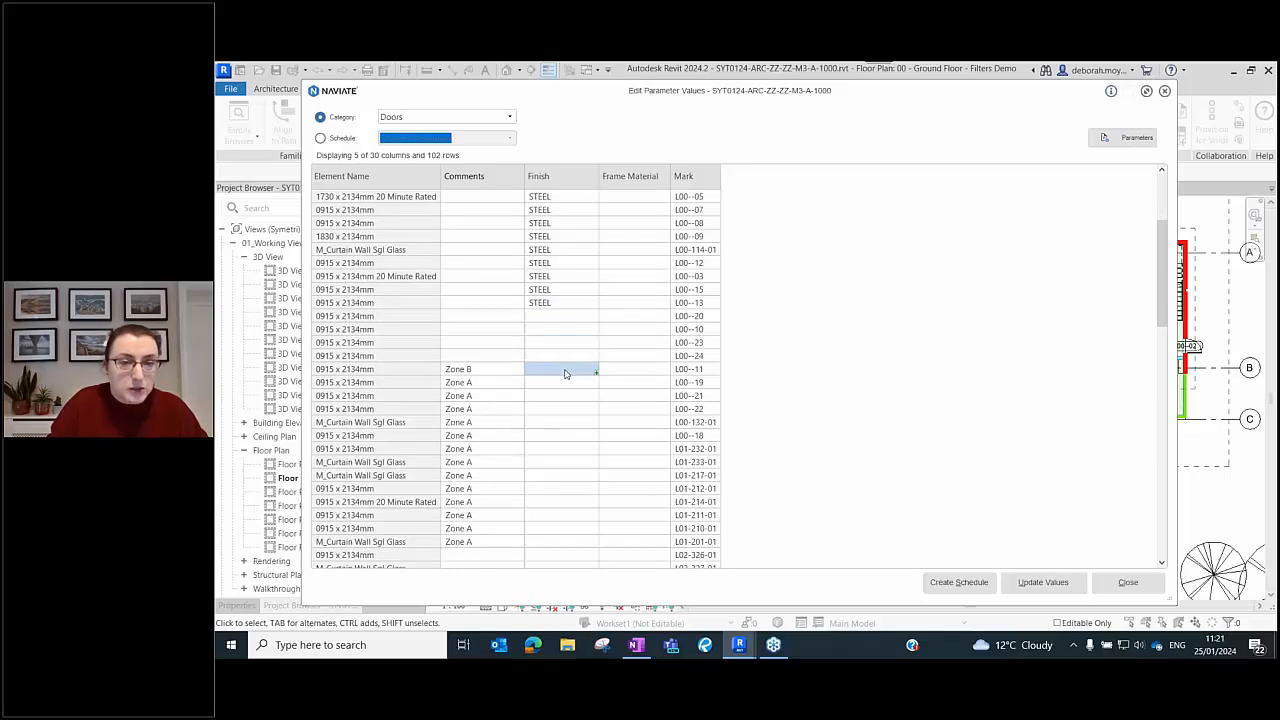
click(552, 305)
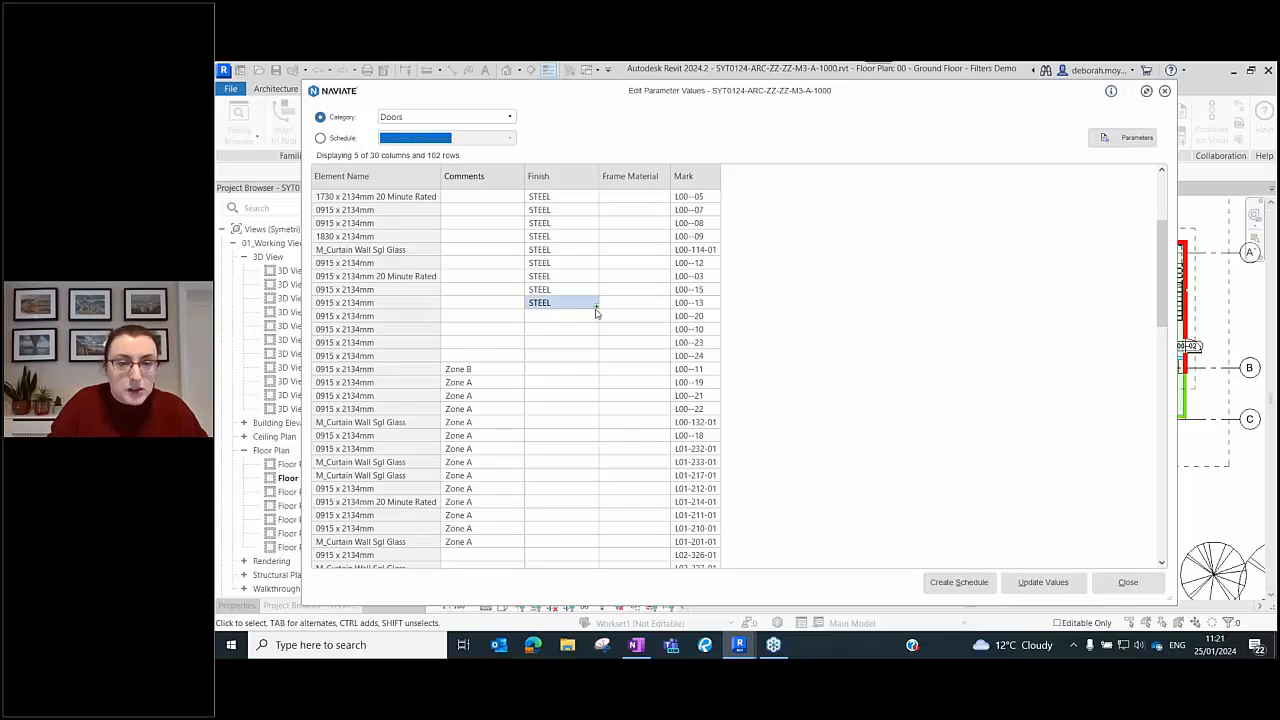
drag(592, 307, 560, 451)
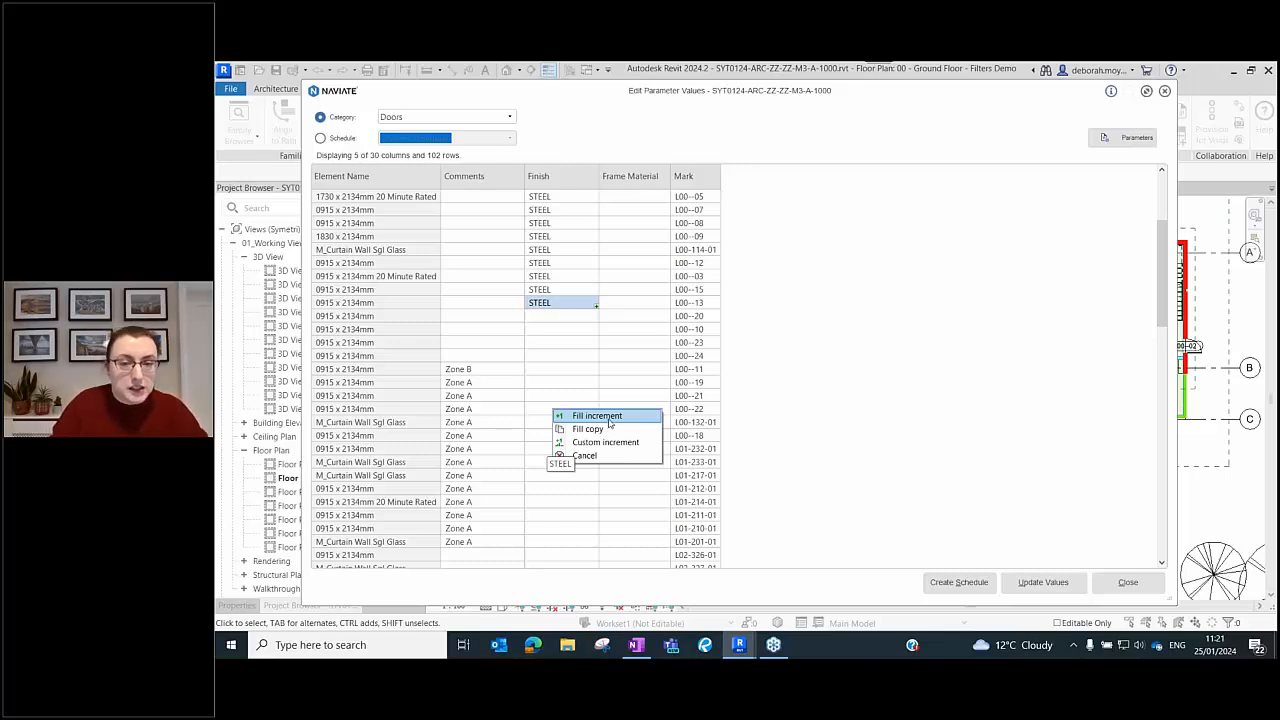
click(597, 429)
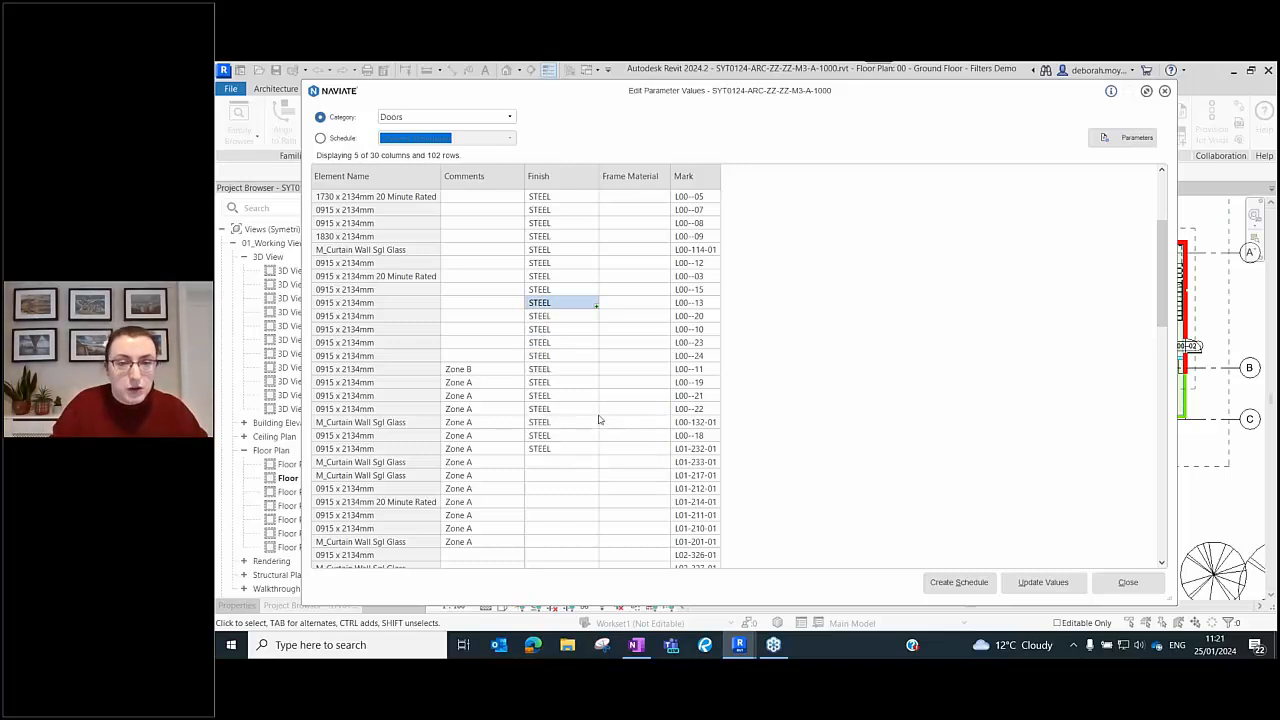
- Search and replace STEEL with TIMBER in the Finish cells of the first fifteen doors, from mark 3 through L00--08
scroll(557, 440, down, 2)
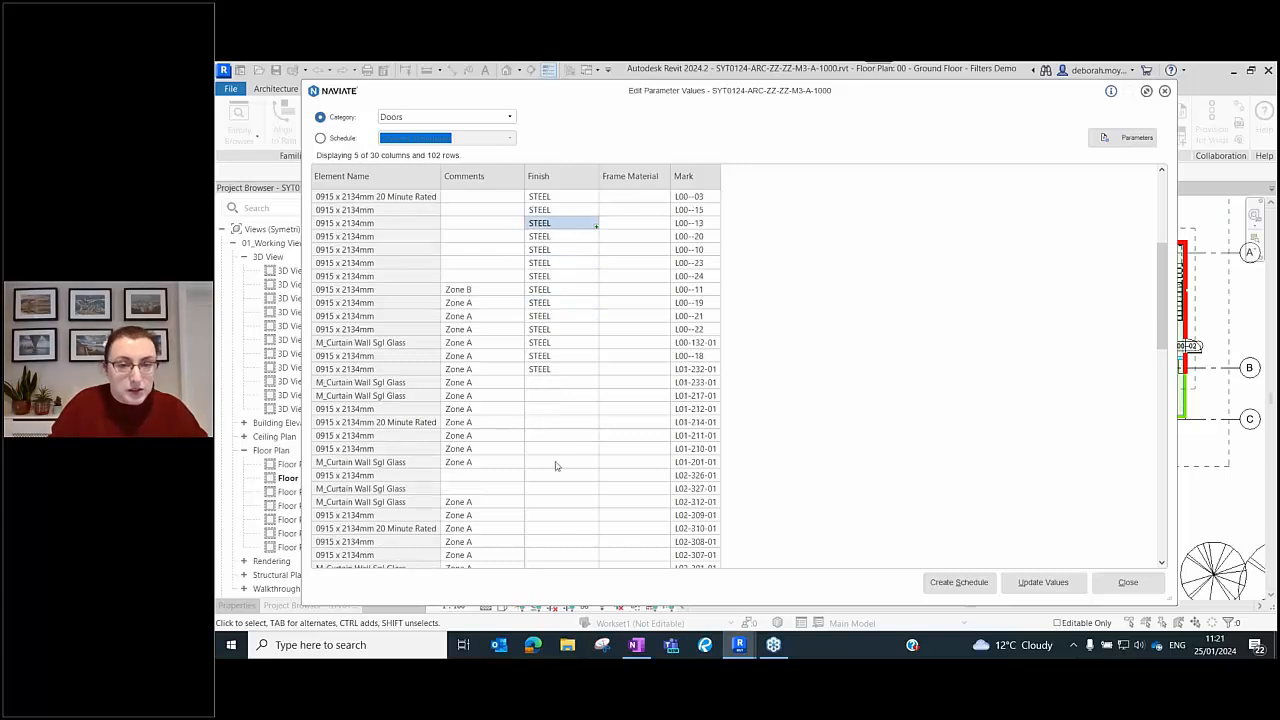
scroll(585, 360, down, 3)
scroll(578, 392, up, 9)
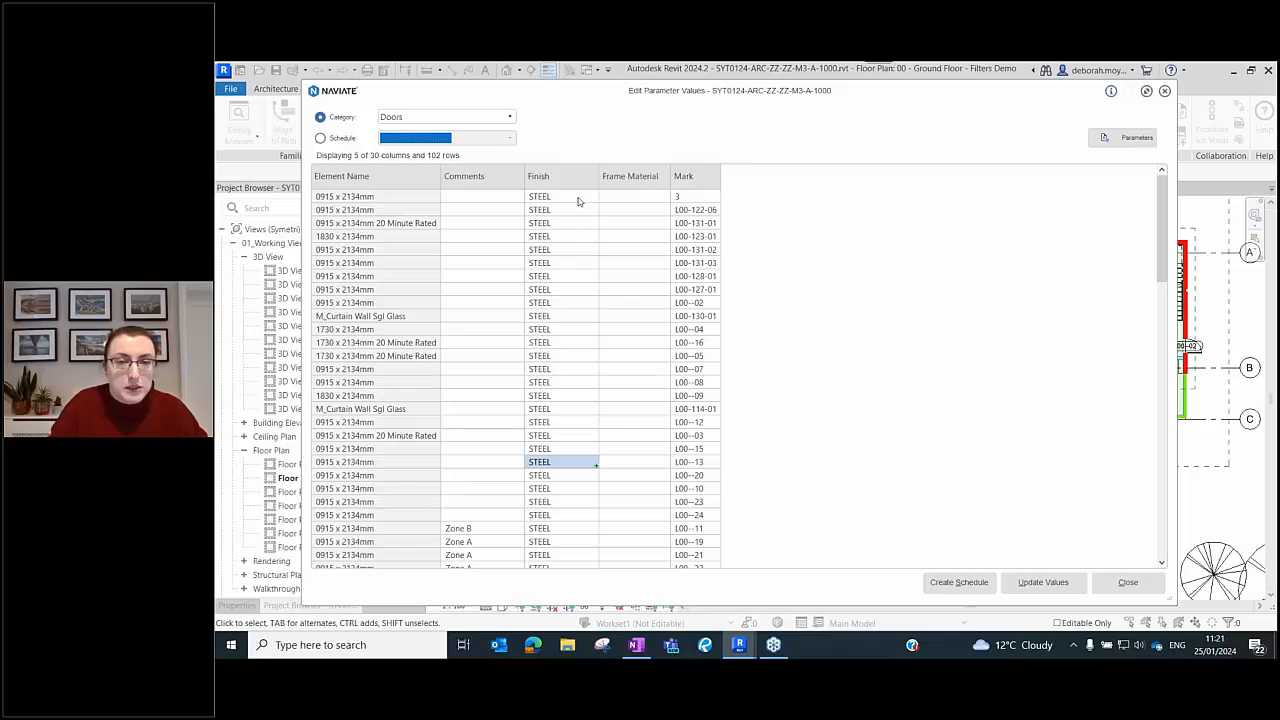
drag(579, 200, 562, 278)
right_click(562, 282)
drag(535, 200, 548, 384)
right_click(560, 251)
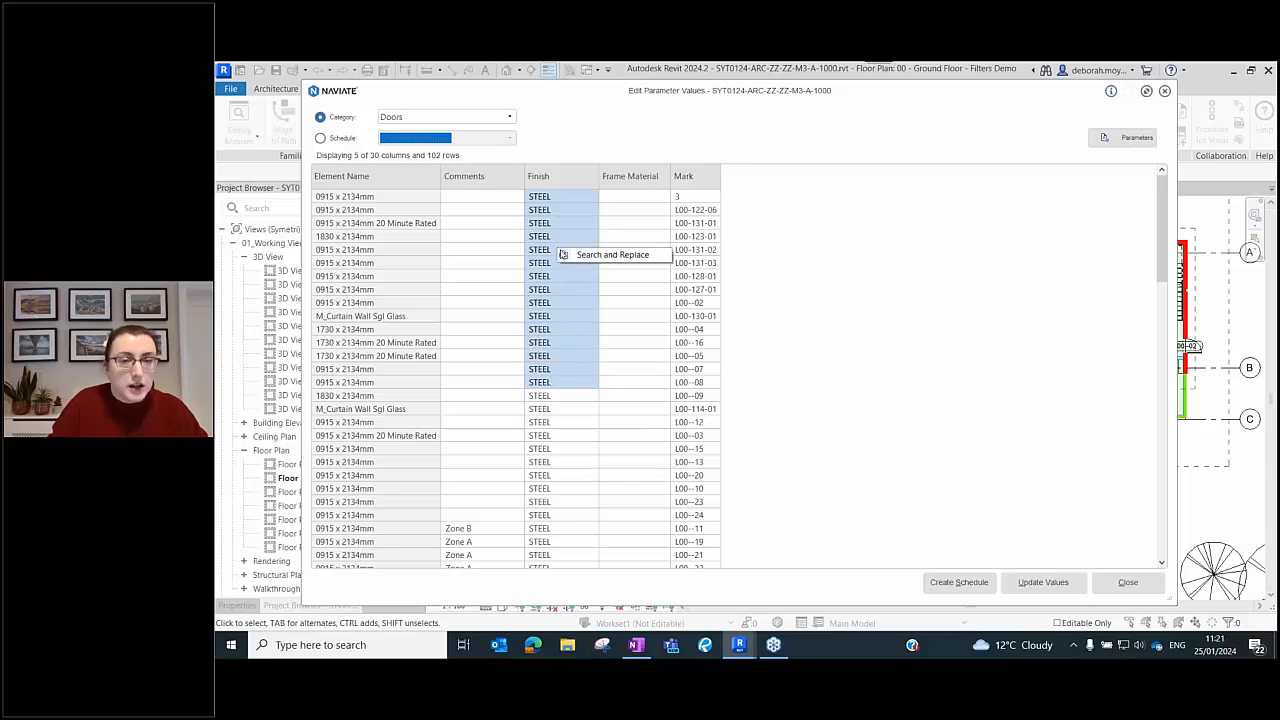
click(565, 254)
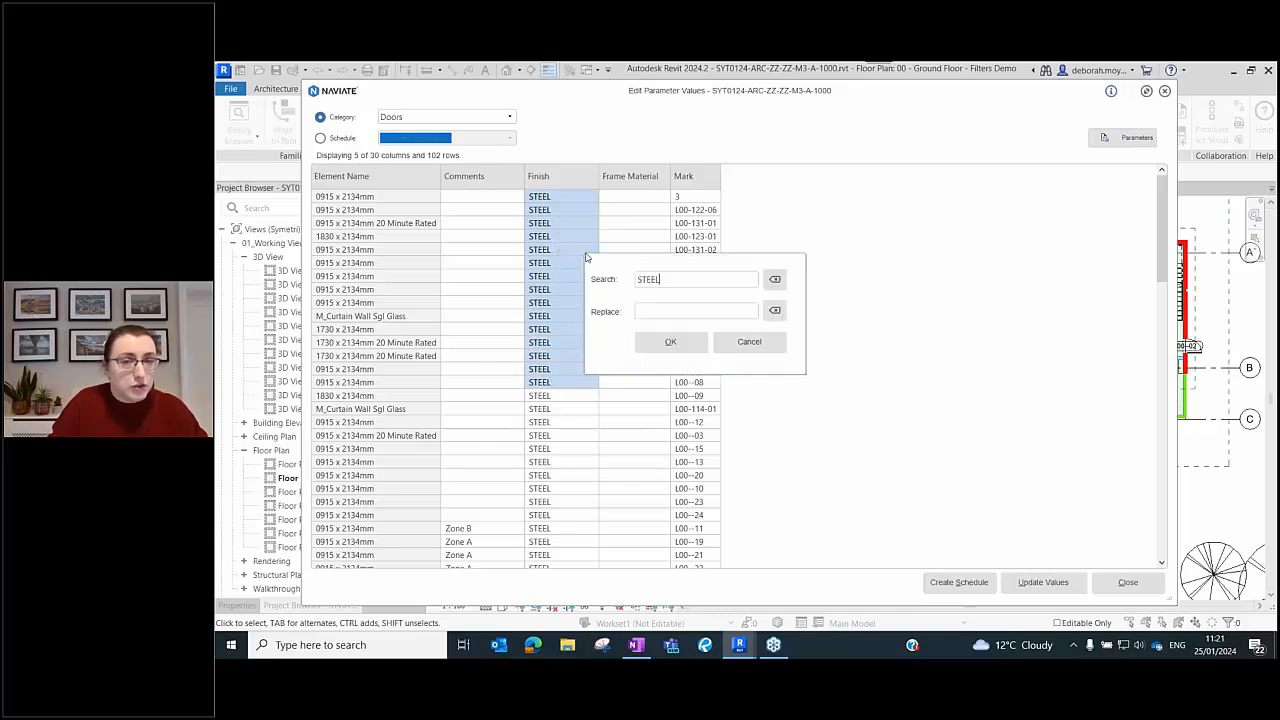
click(666, 311)
text(TIMBER)
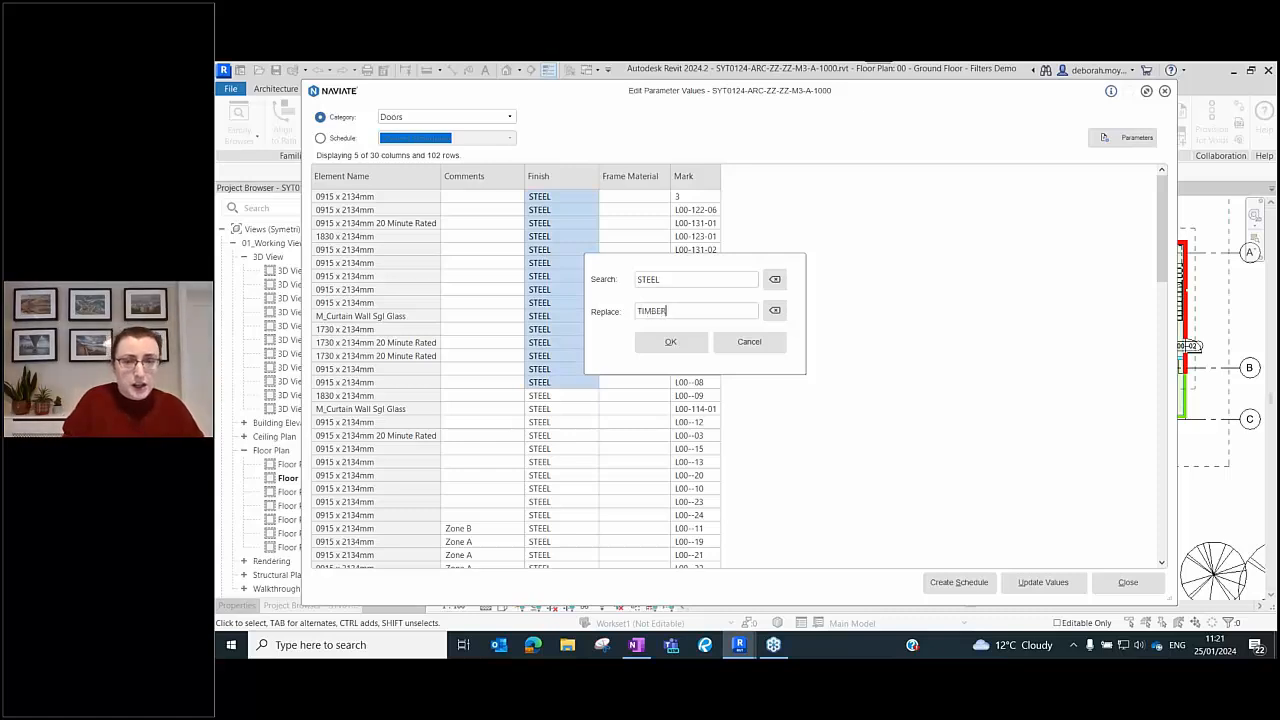
click(670, 341)
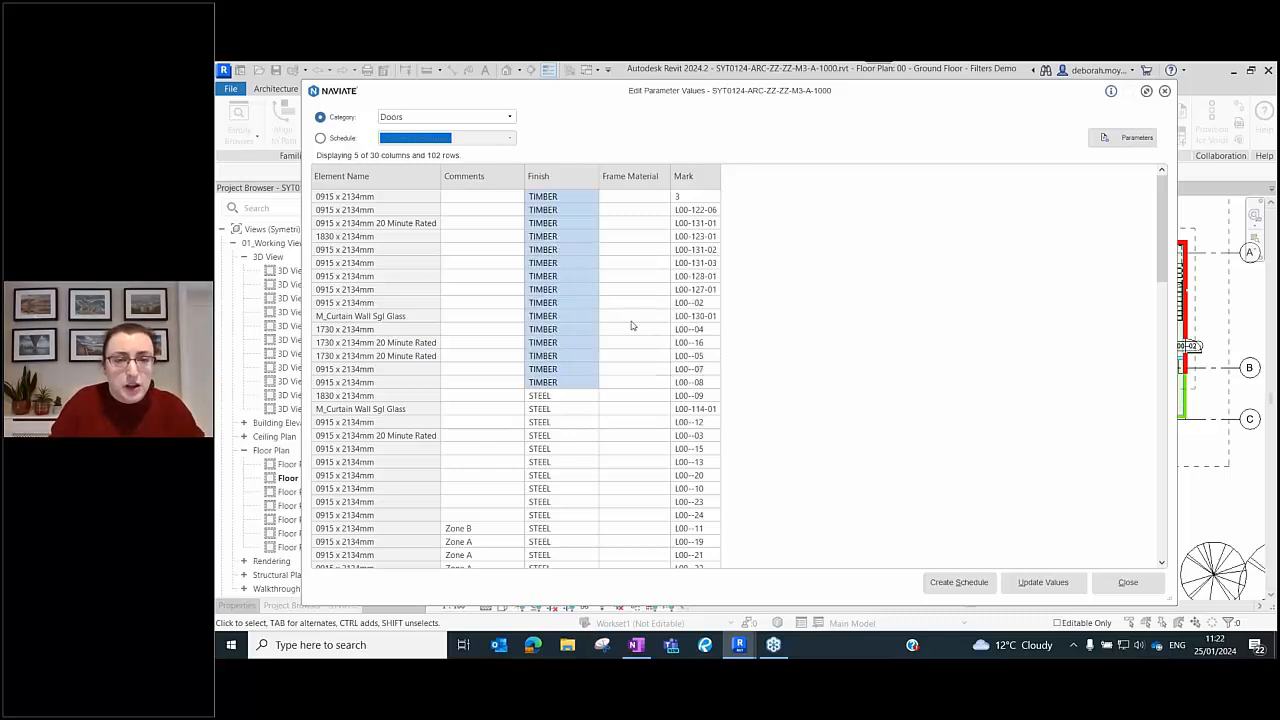
- Update the model's doors with the edited Finish values
click(557, 332)
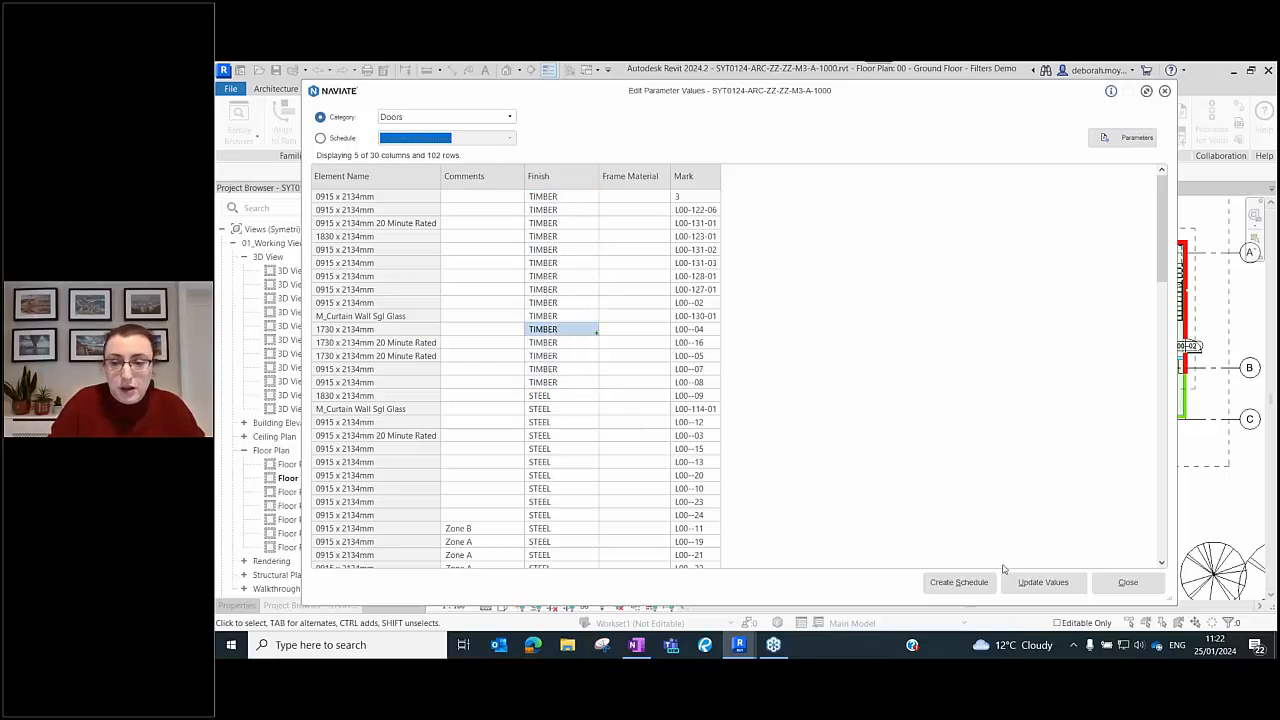
click(1040, 583)
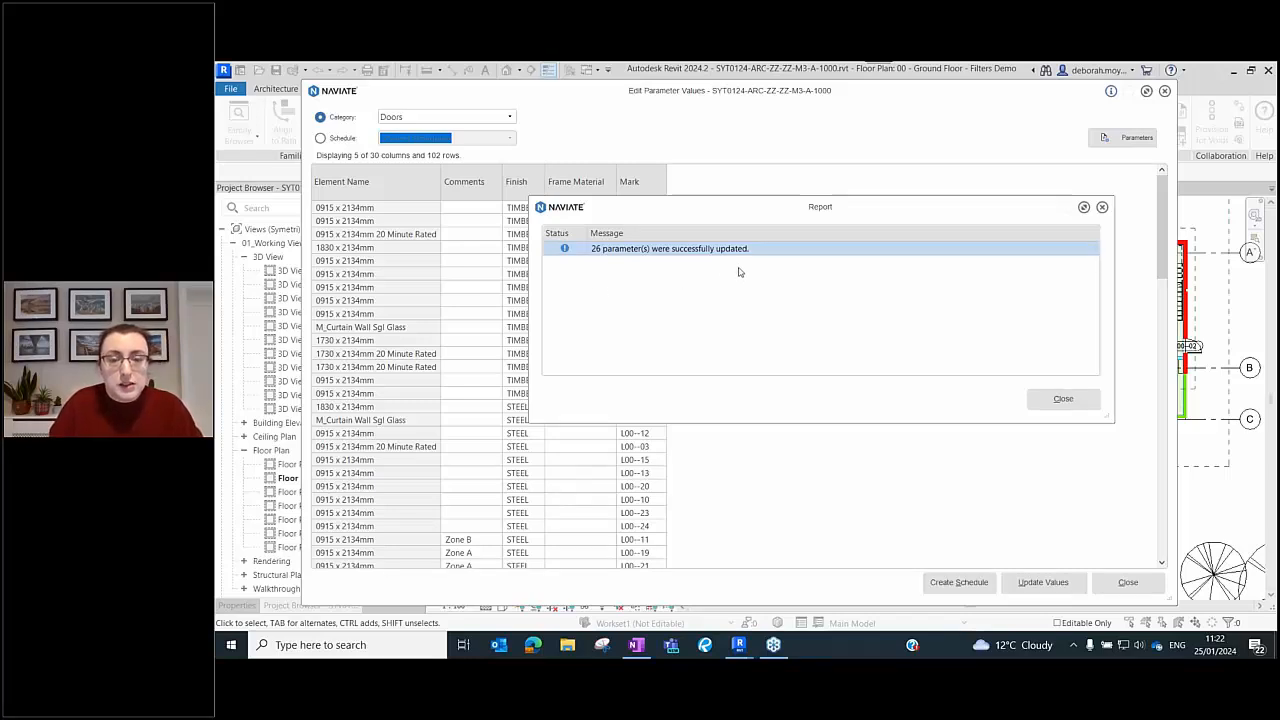
- Dismiss the update report and load the View List schedule into the parameter value editor
click(1064, 400)
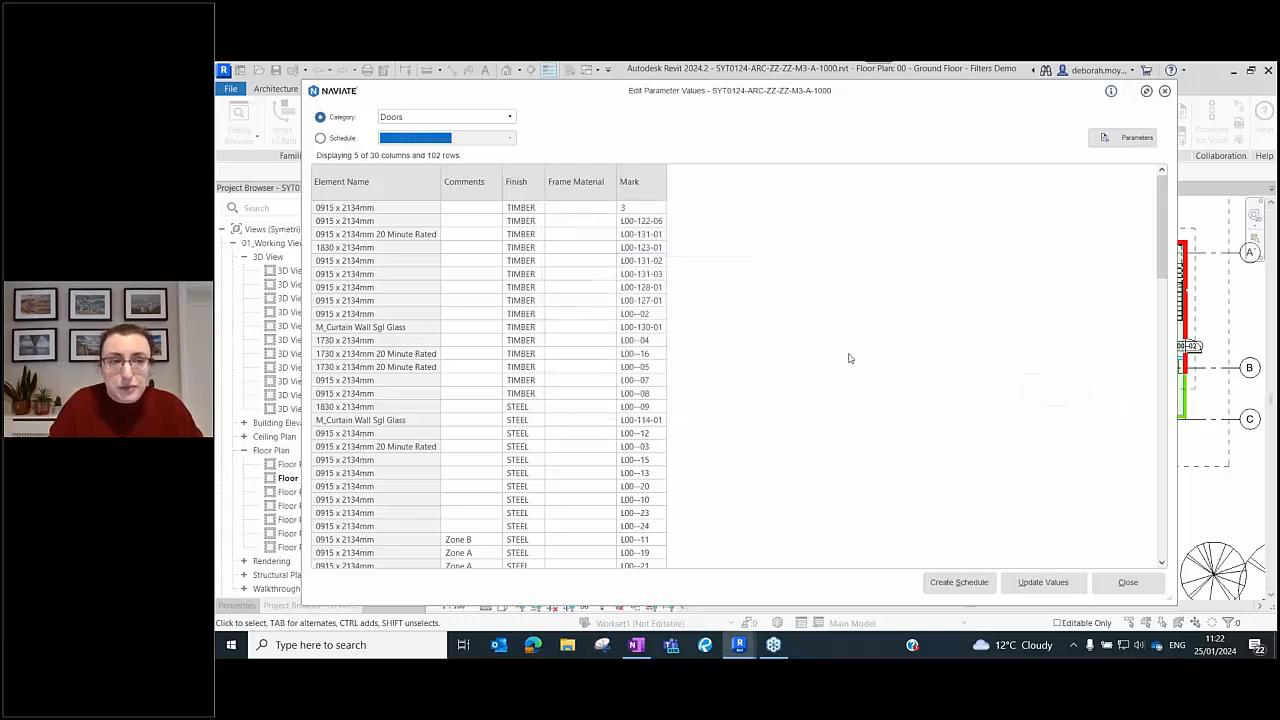
click(475, 117)
click(508, 117)
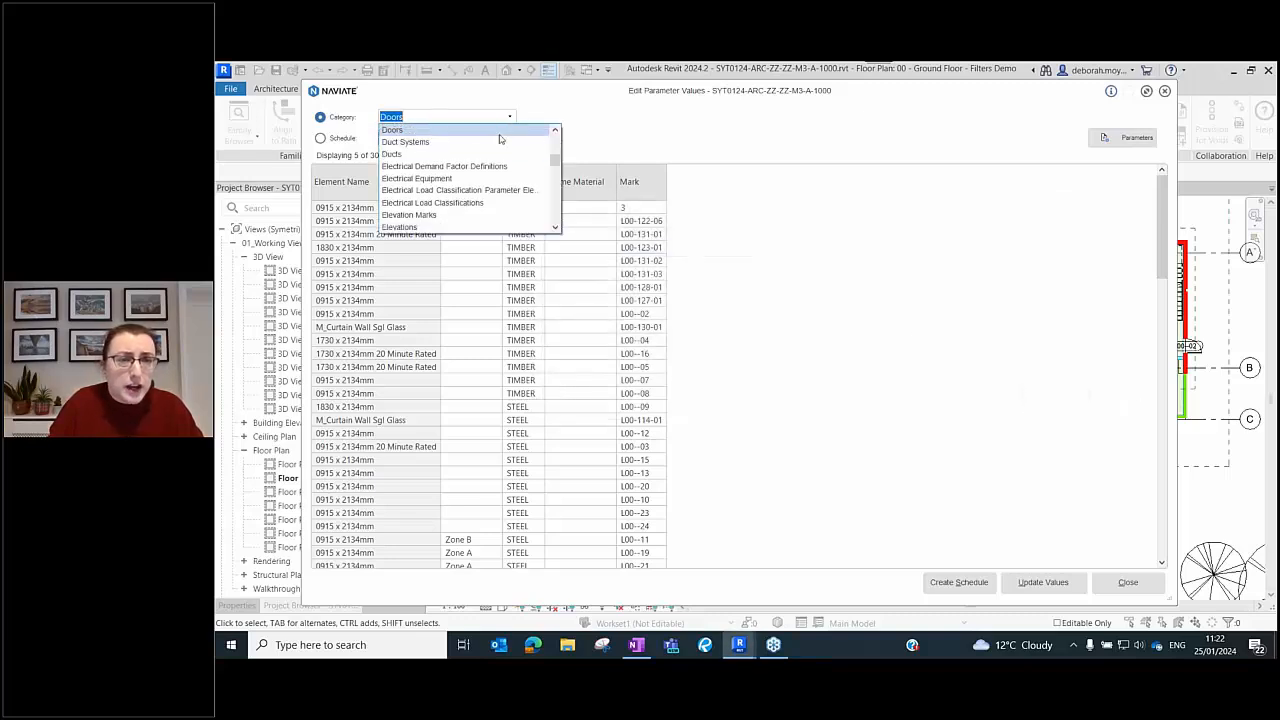
click(586, 103)
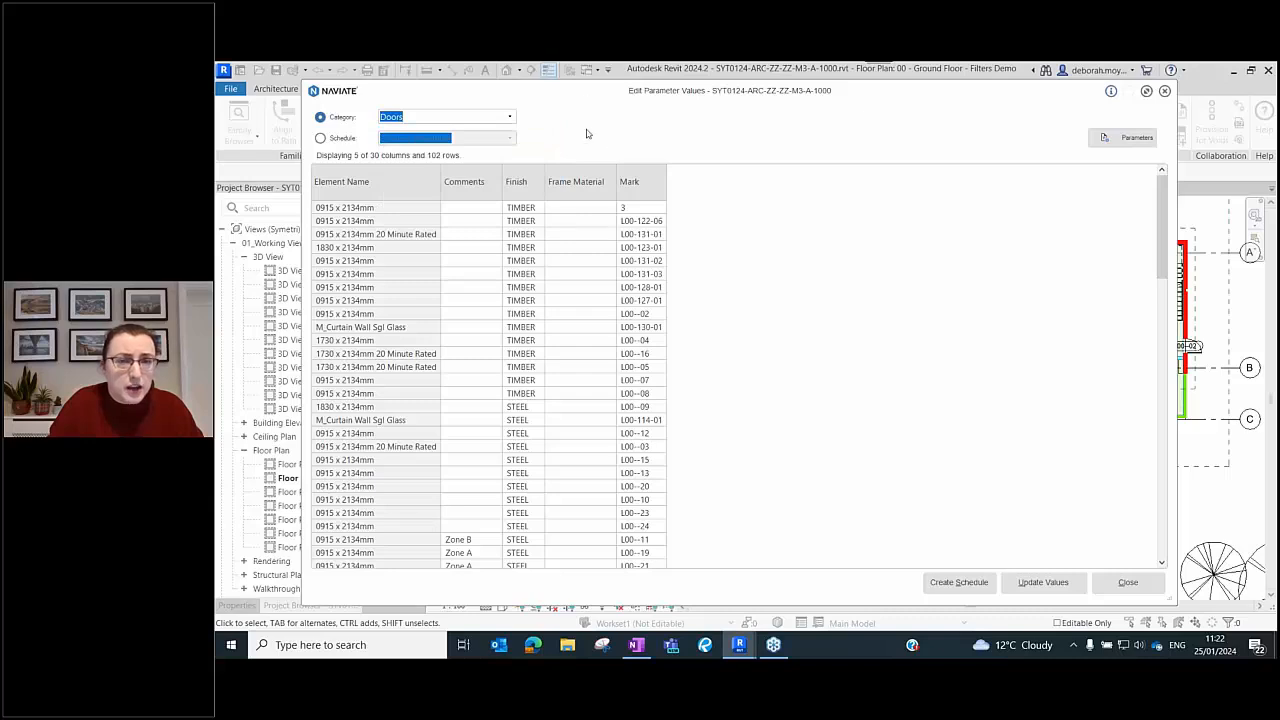
click(333, 140)
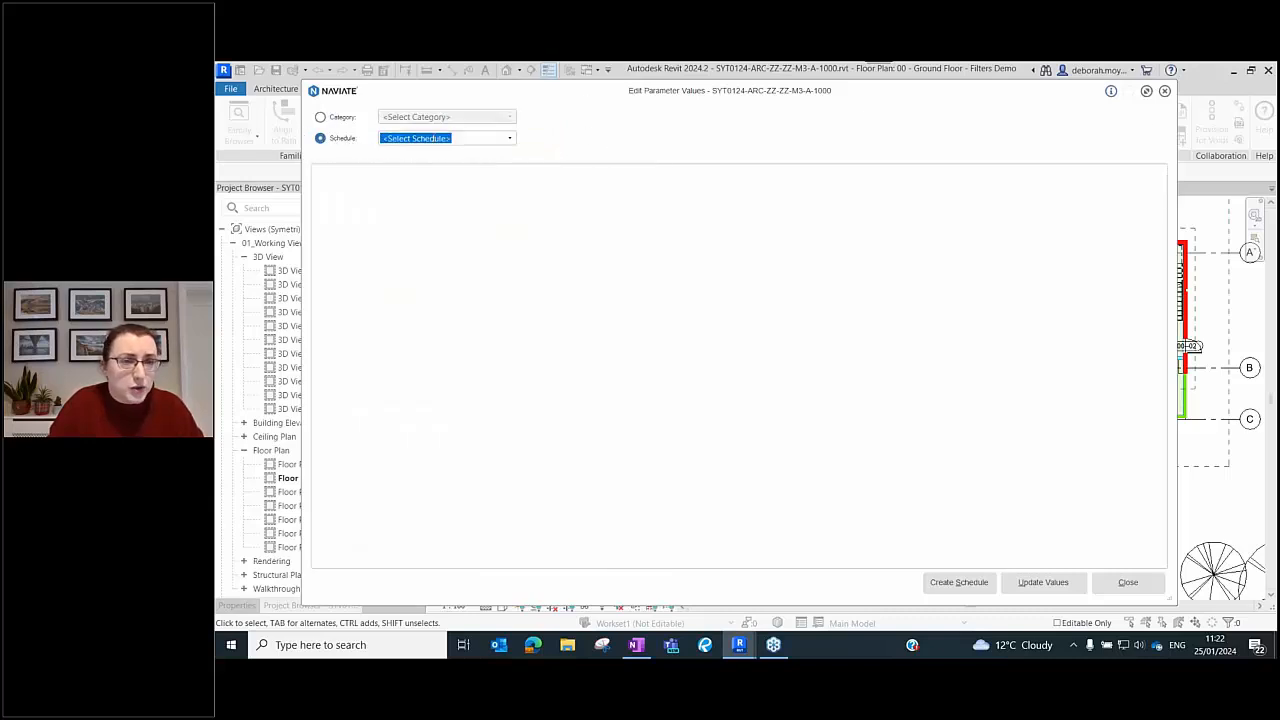
click(502, 136)
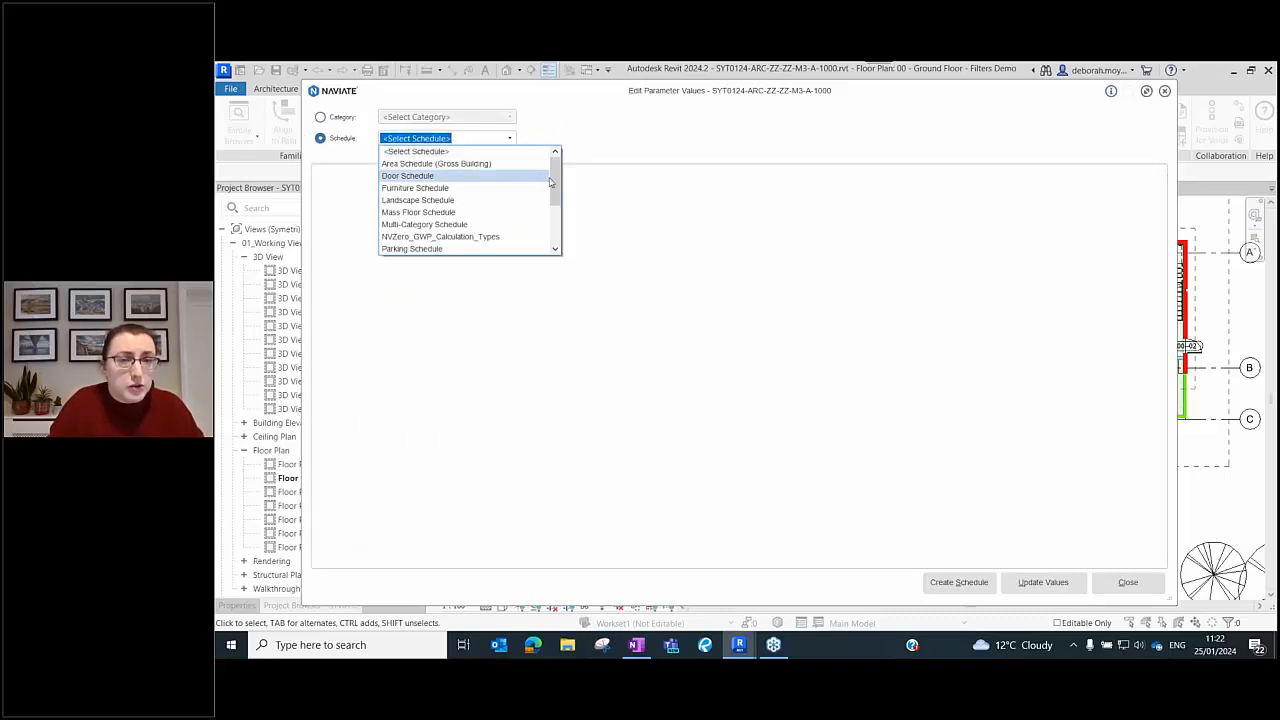
scroll(545, 228, down, 3)
click(540, 248)
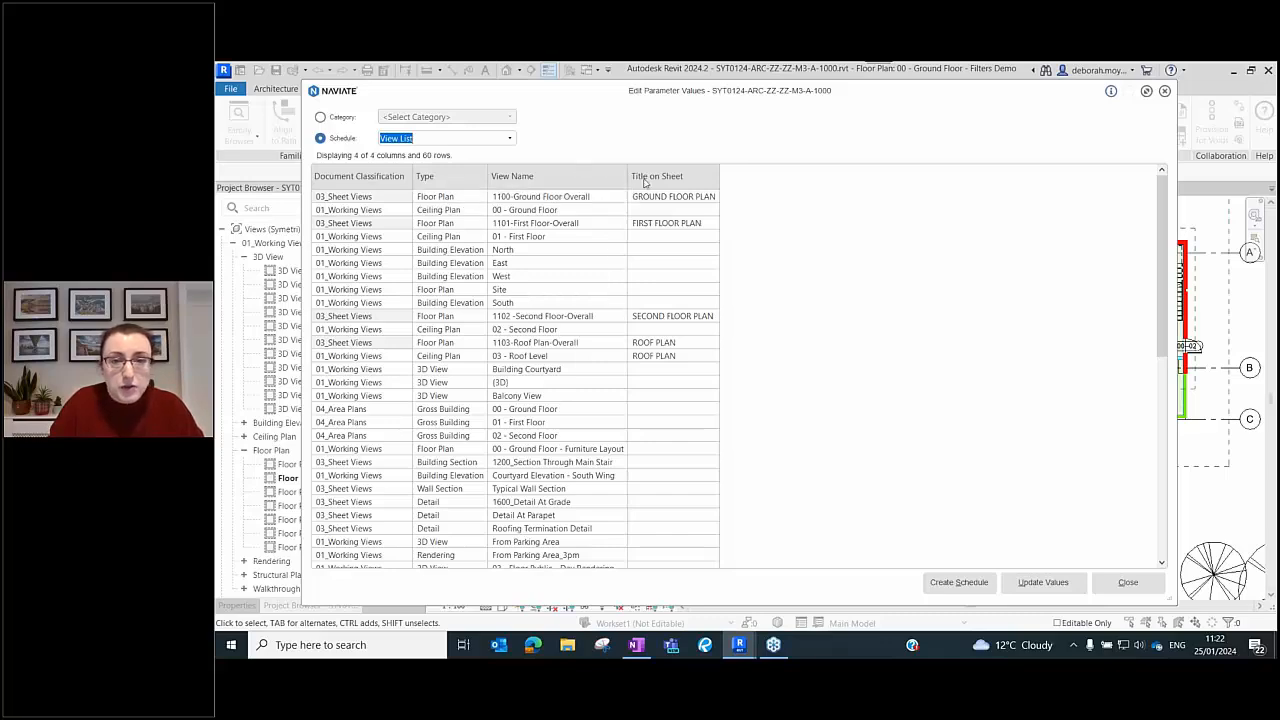
- Sort the view list by View Name within Type and look through its rows
click(442, 183)
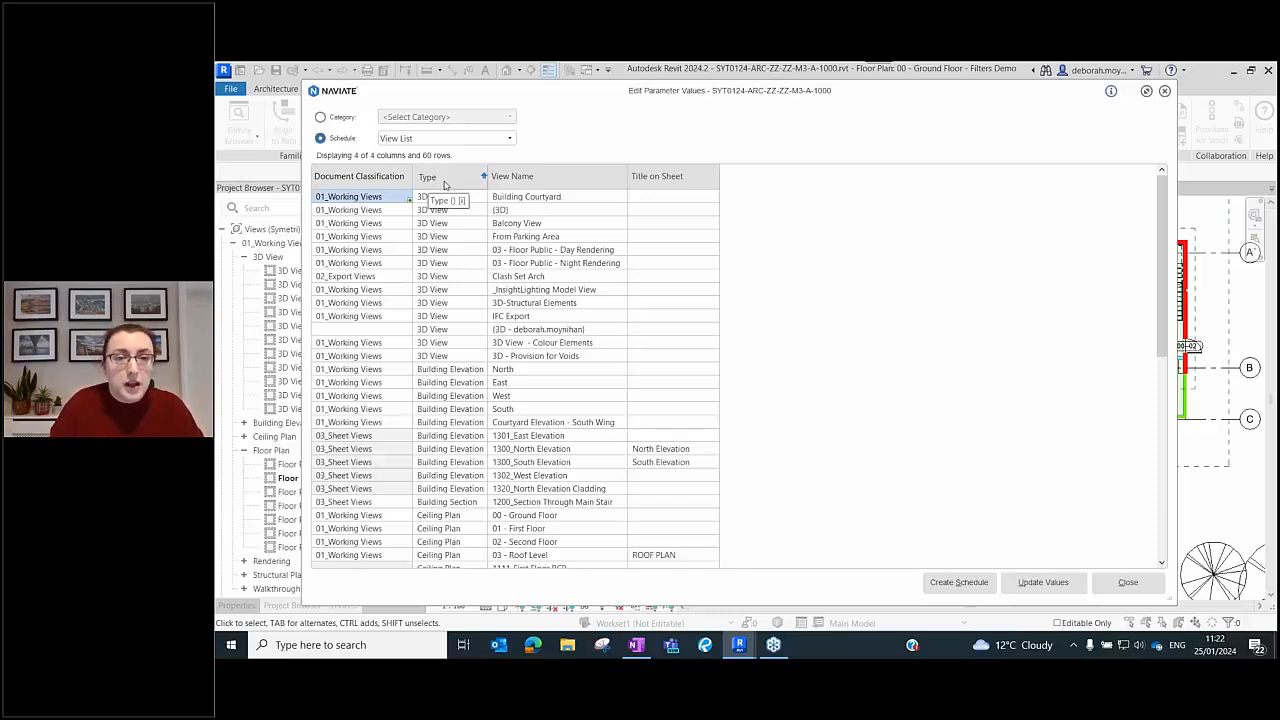
click(535, 178)
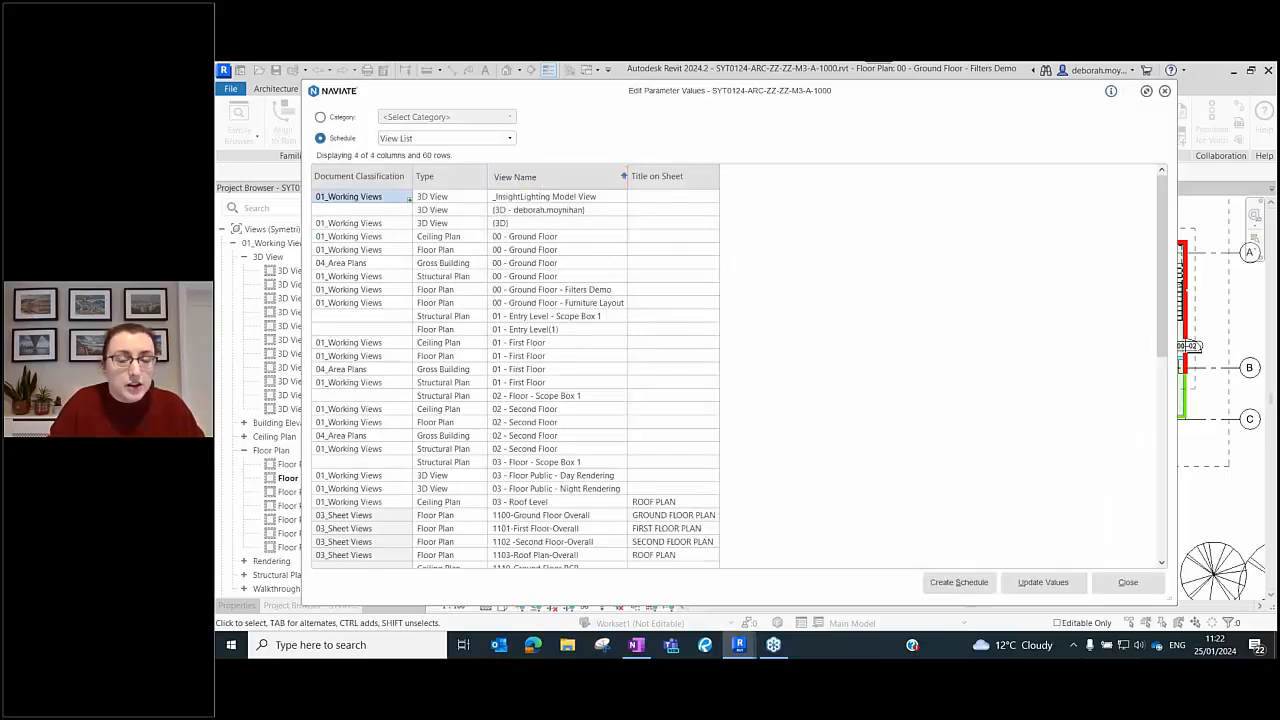
click(433, 172)
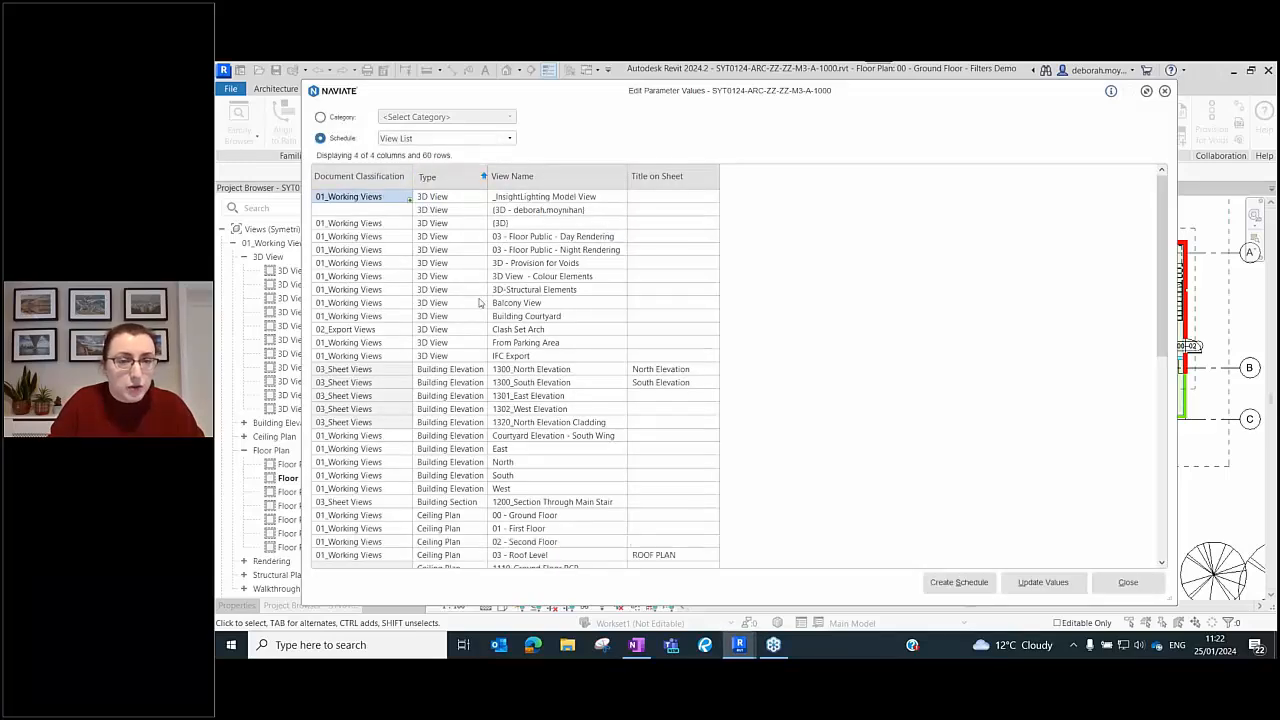
scroll(517, 390, down, 1)
scroll(450, 424, down, 2)
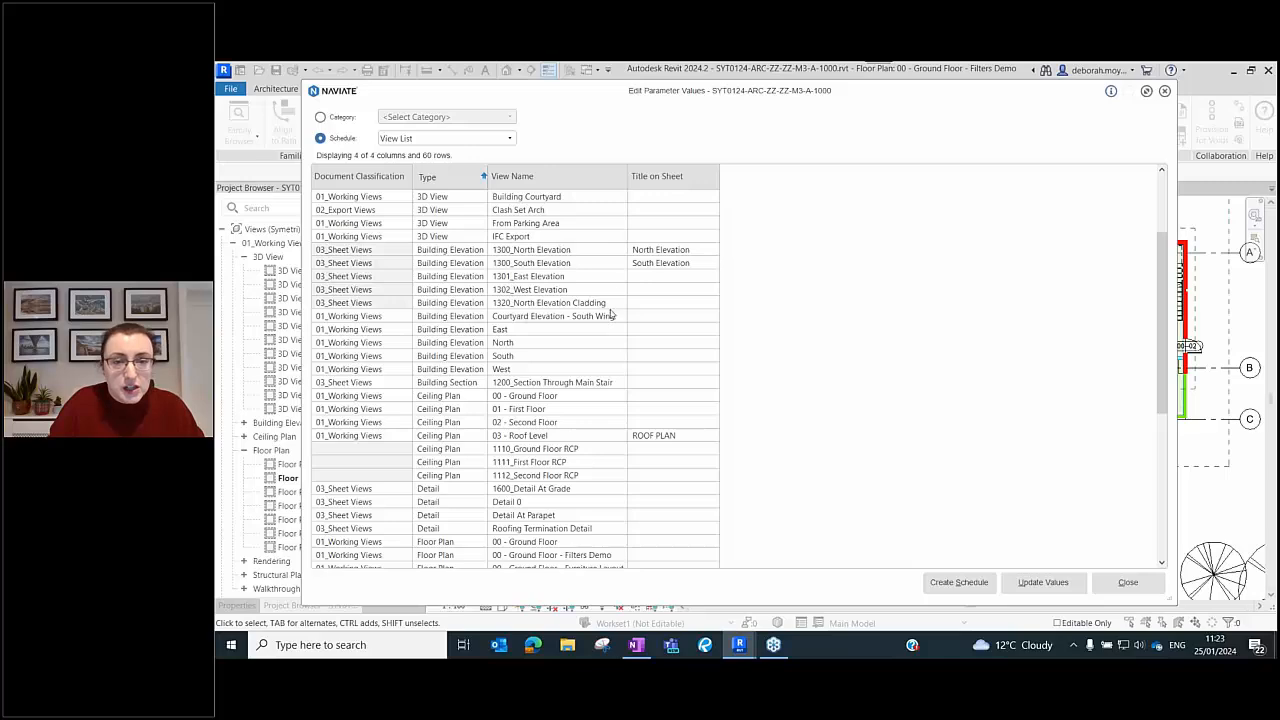
scroll(640, 298, down, 3)
scroll(610, 285, down, 5)
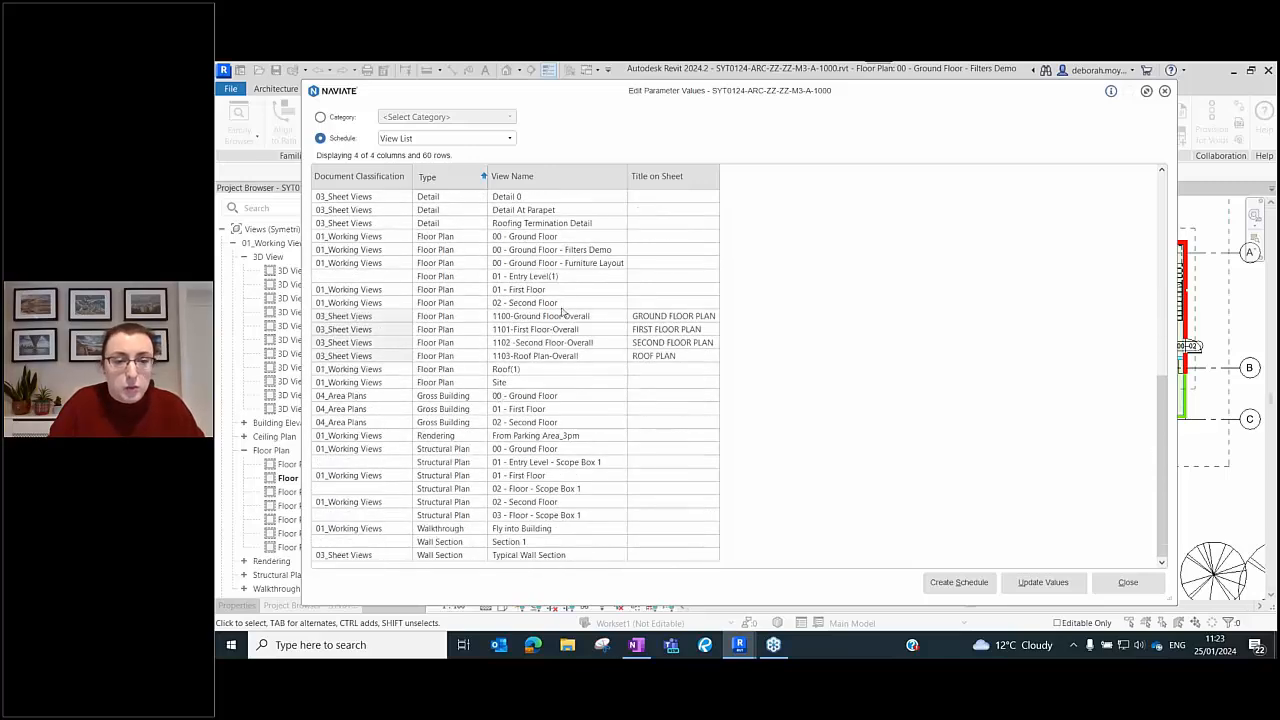
scroll(561, 427, up, 10)
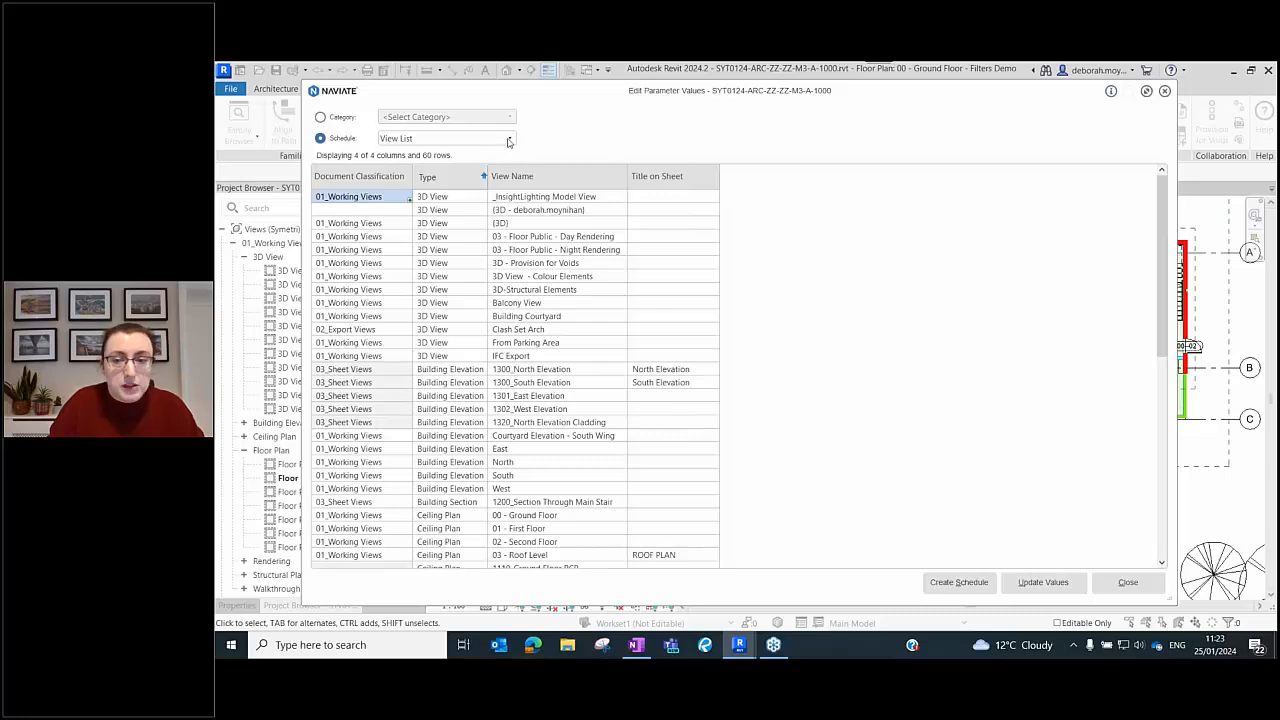
- Close the parameter value editor and open the Sheet List schedule
click(1128, 582)
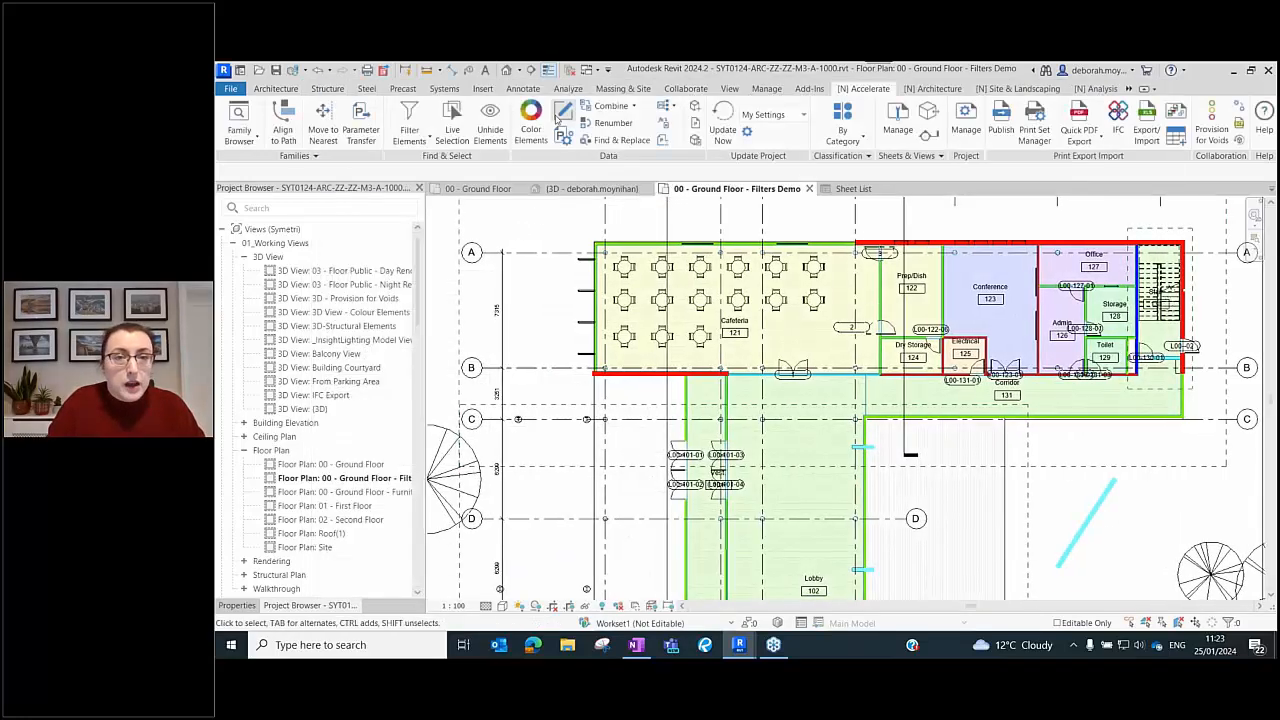
middle_drag(567, 231, 552, 249)
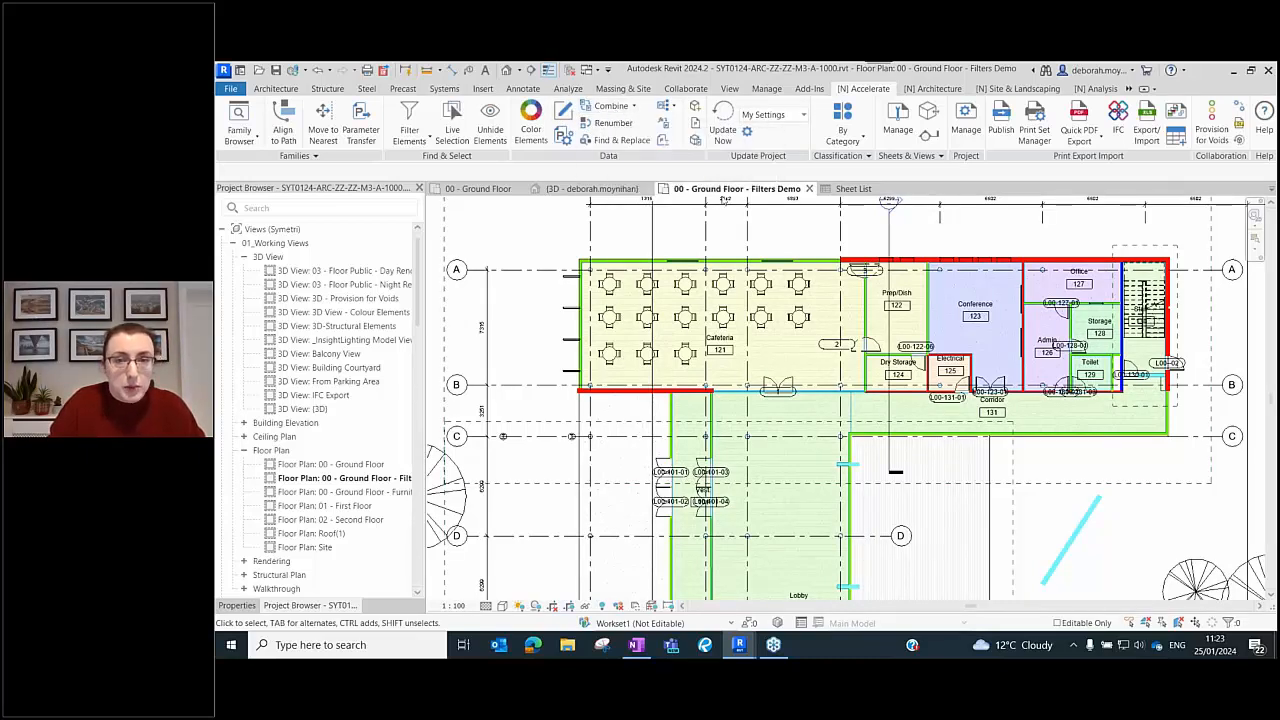
click(872, 188)
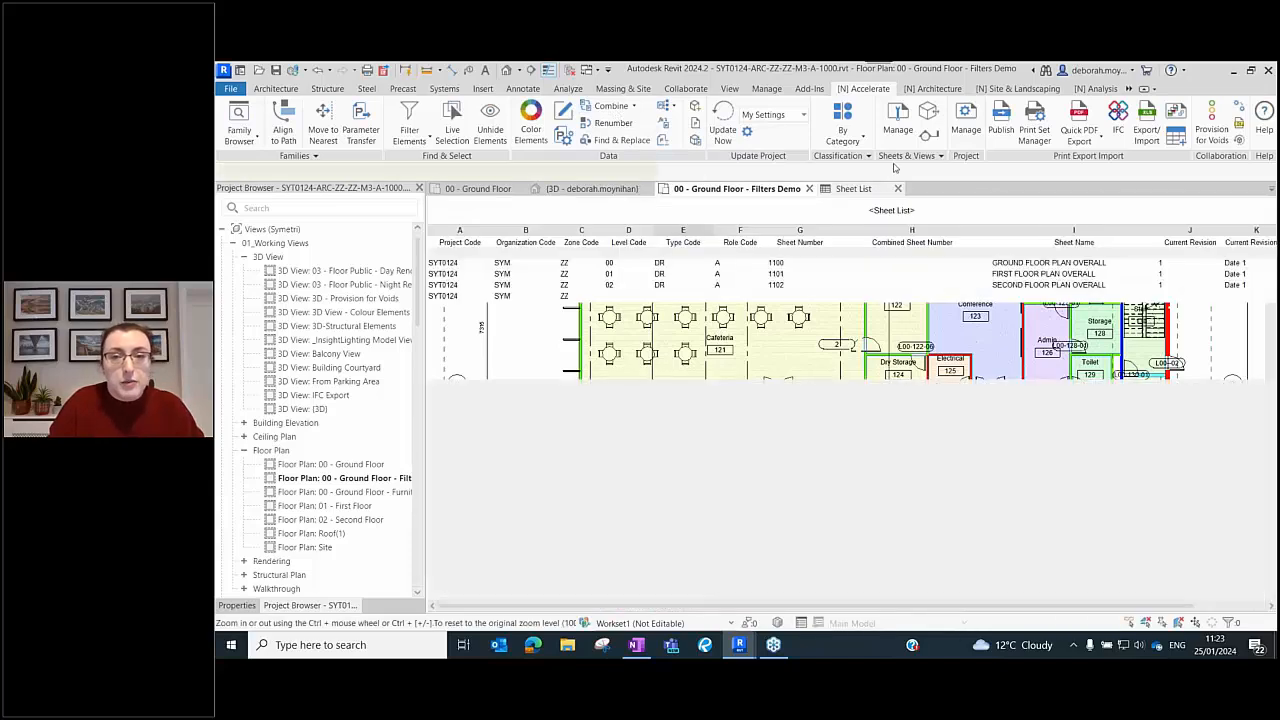
click(731, 307)
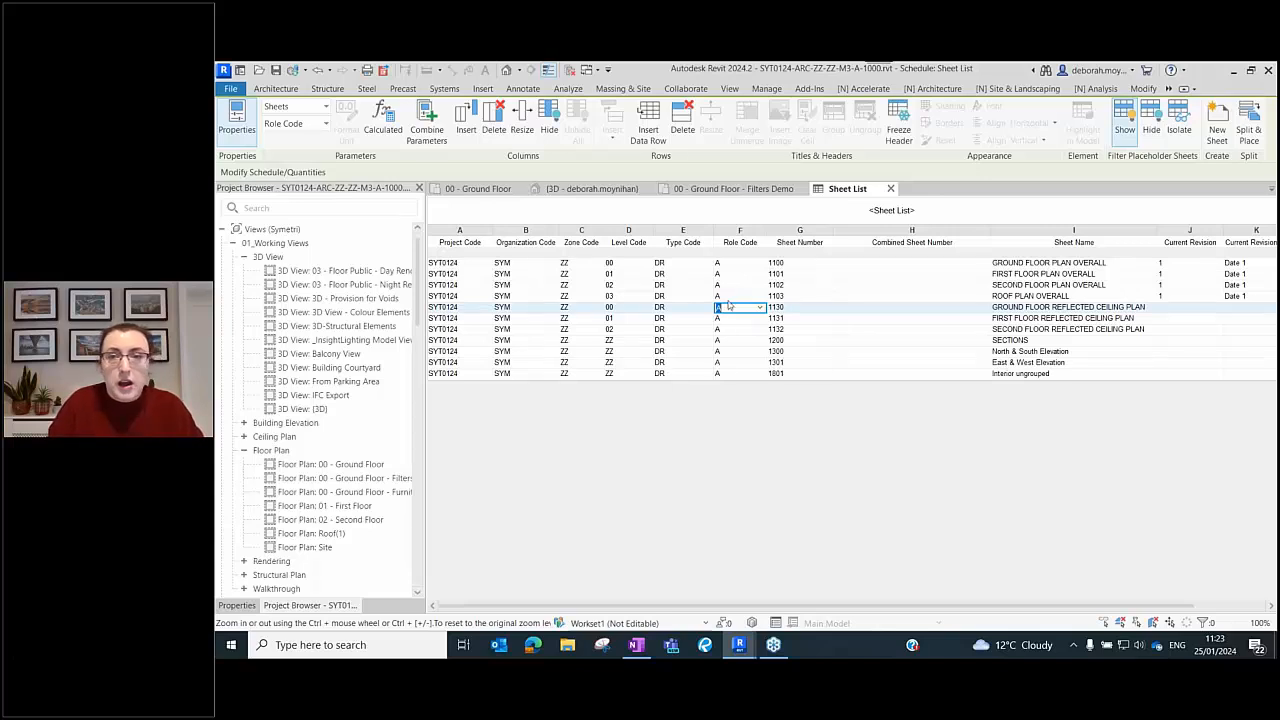
- Start the Combine parameter values tool and limit it to the Sheets category
click(857, 89)
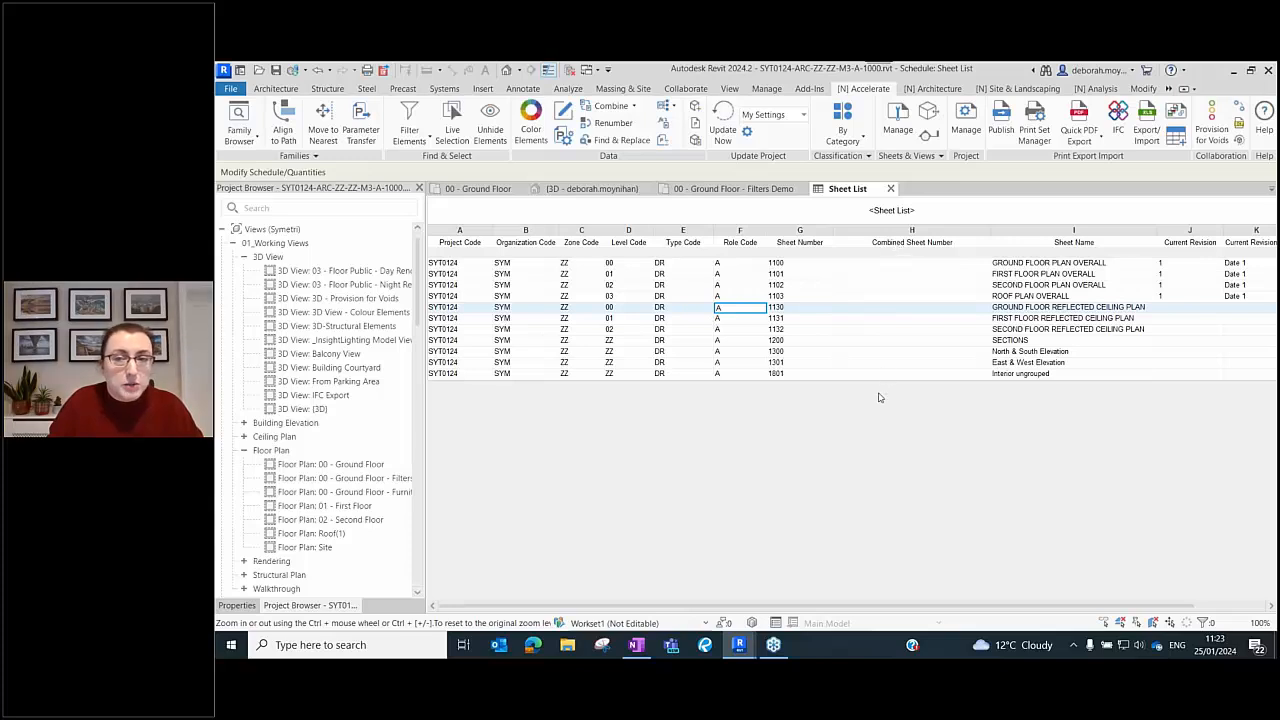
click(628, 107)
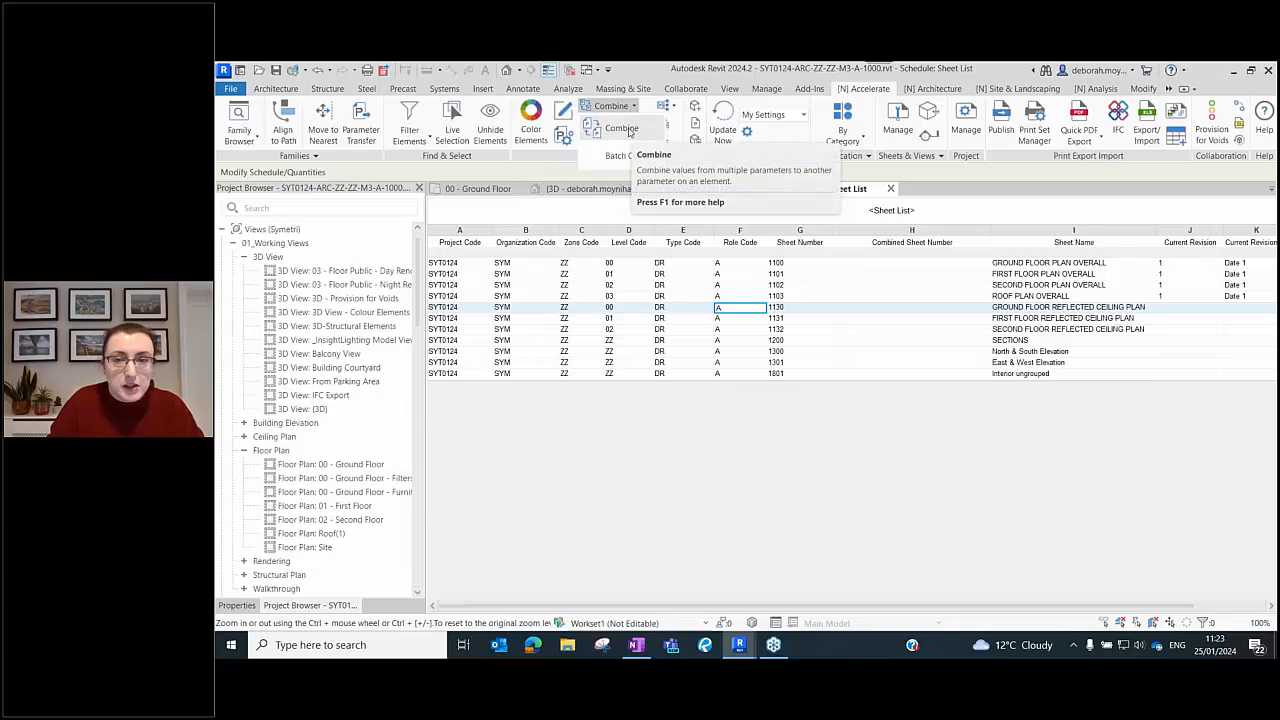
click(629, 130)
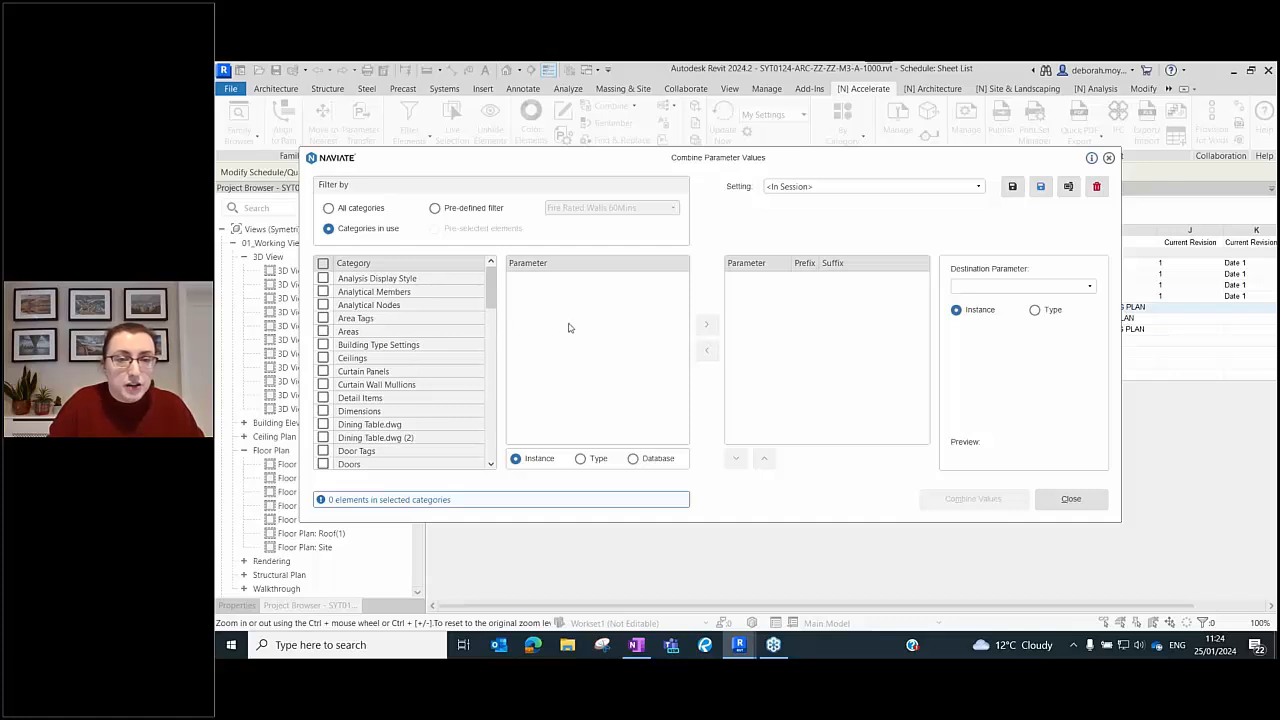
drag(485, 292, 455, 404)
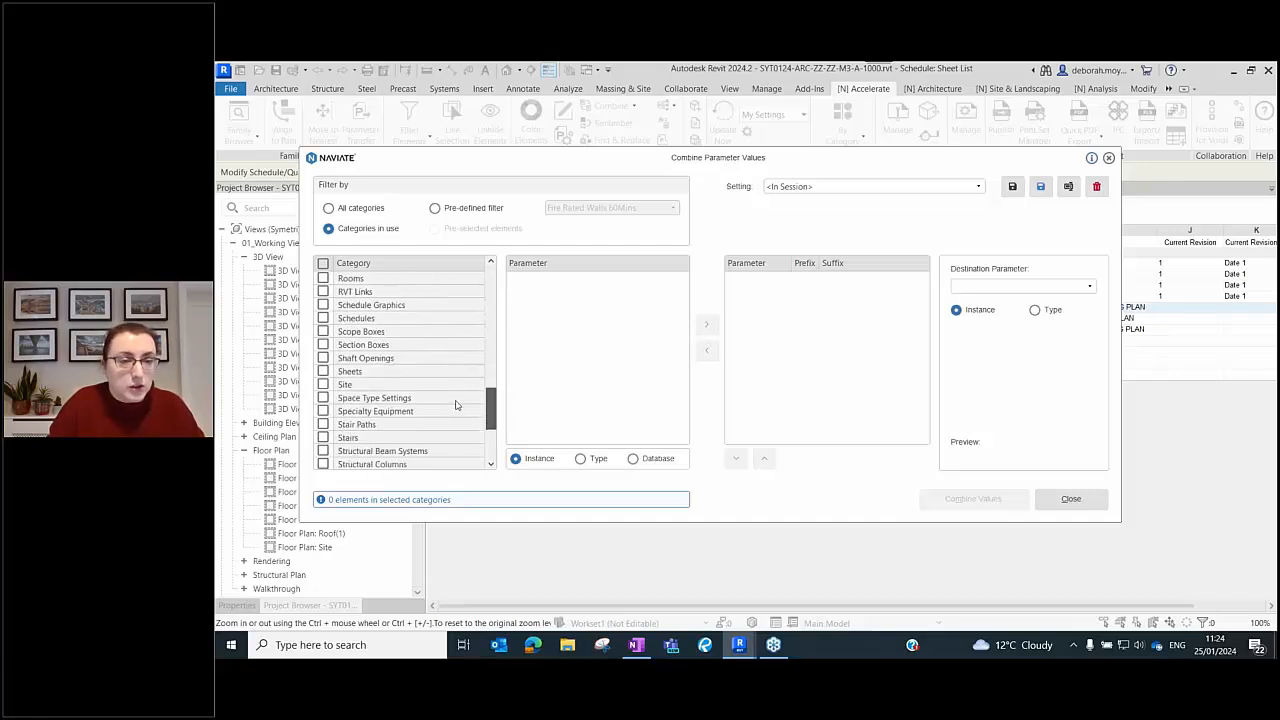
click(323, 371)
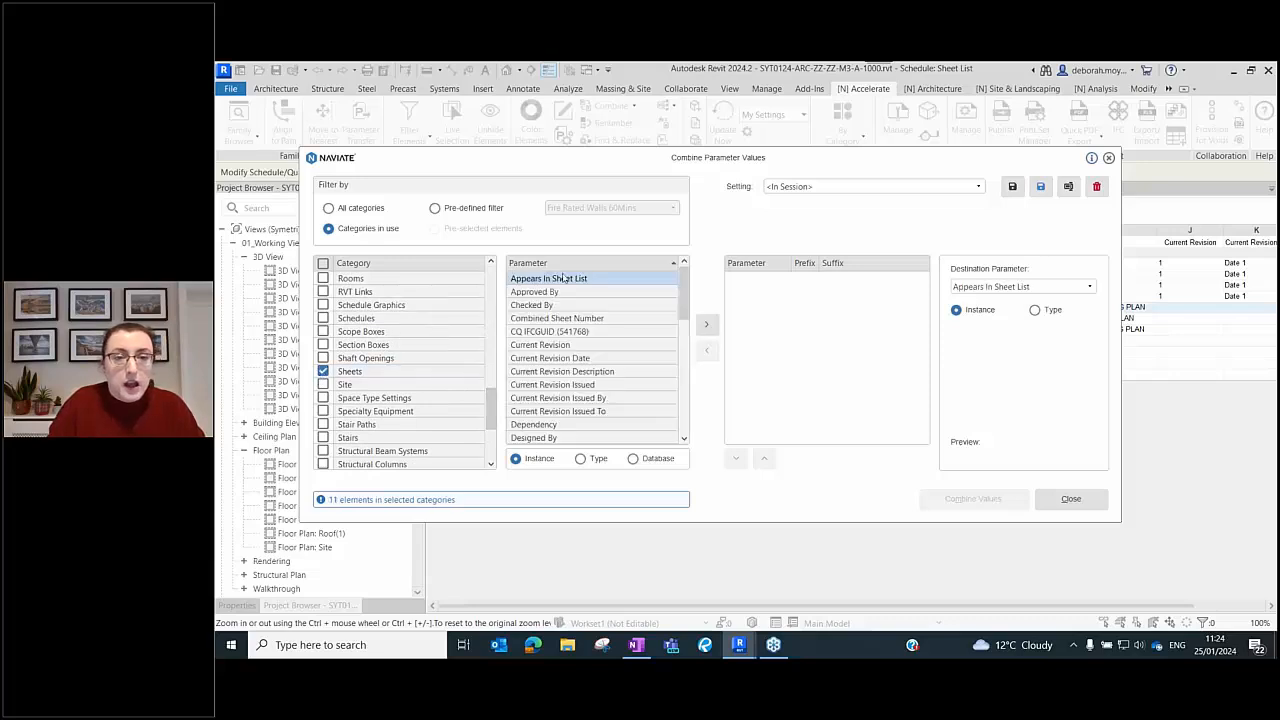
- Add the Project Code, Organization Code and Zone Code instance parameters, in that order, to the combination
scroll(578, 405, down, 10)
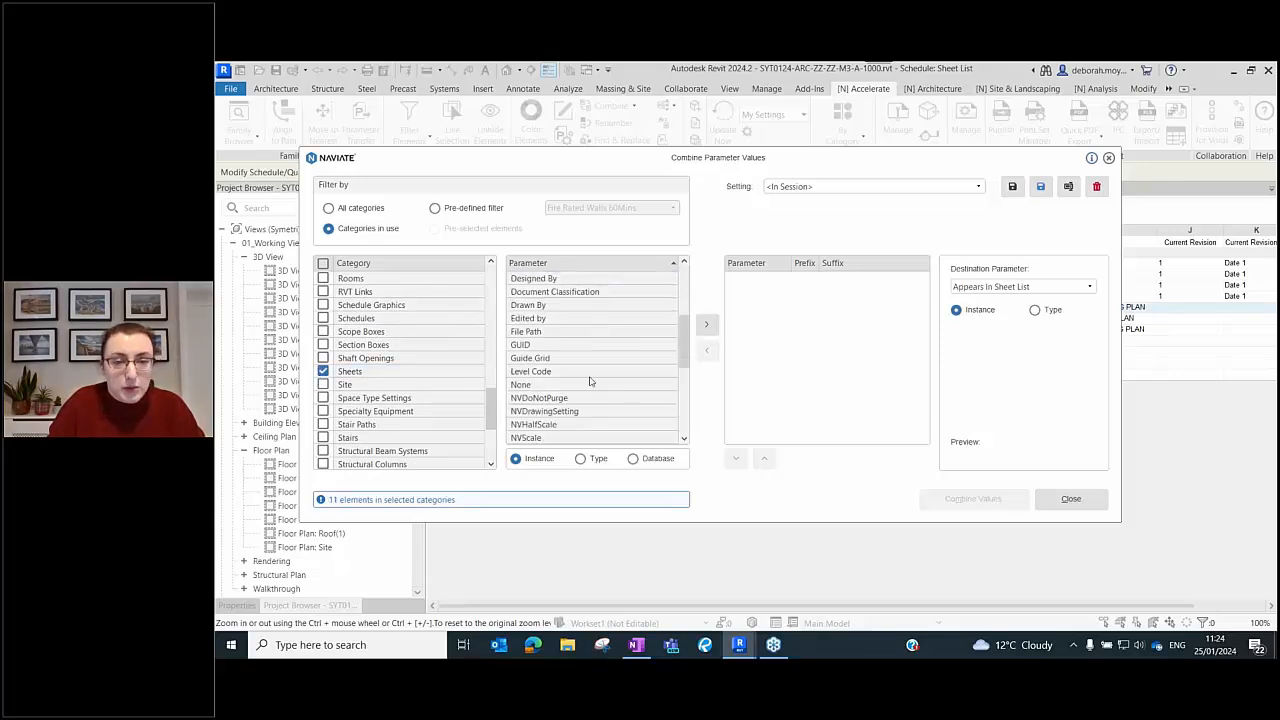
scroll(592, 383, down, 1)
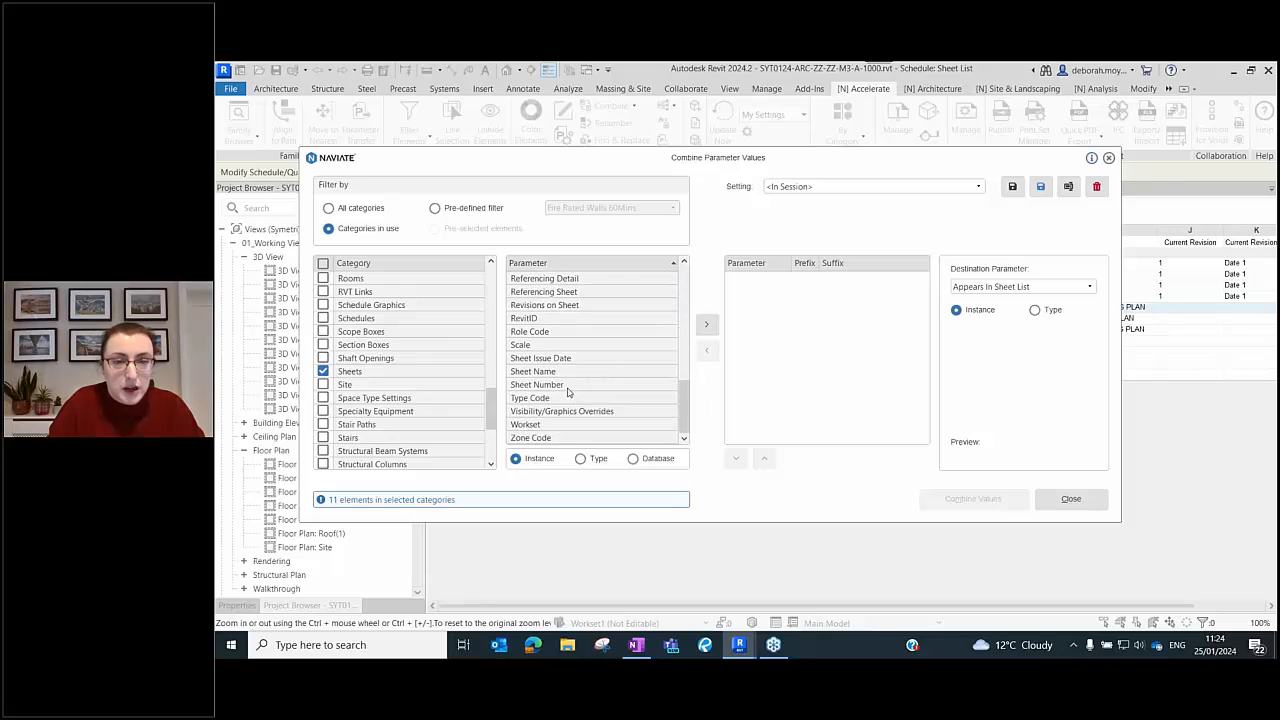
scroll(587, 361, up, 2)
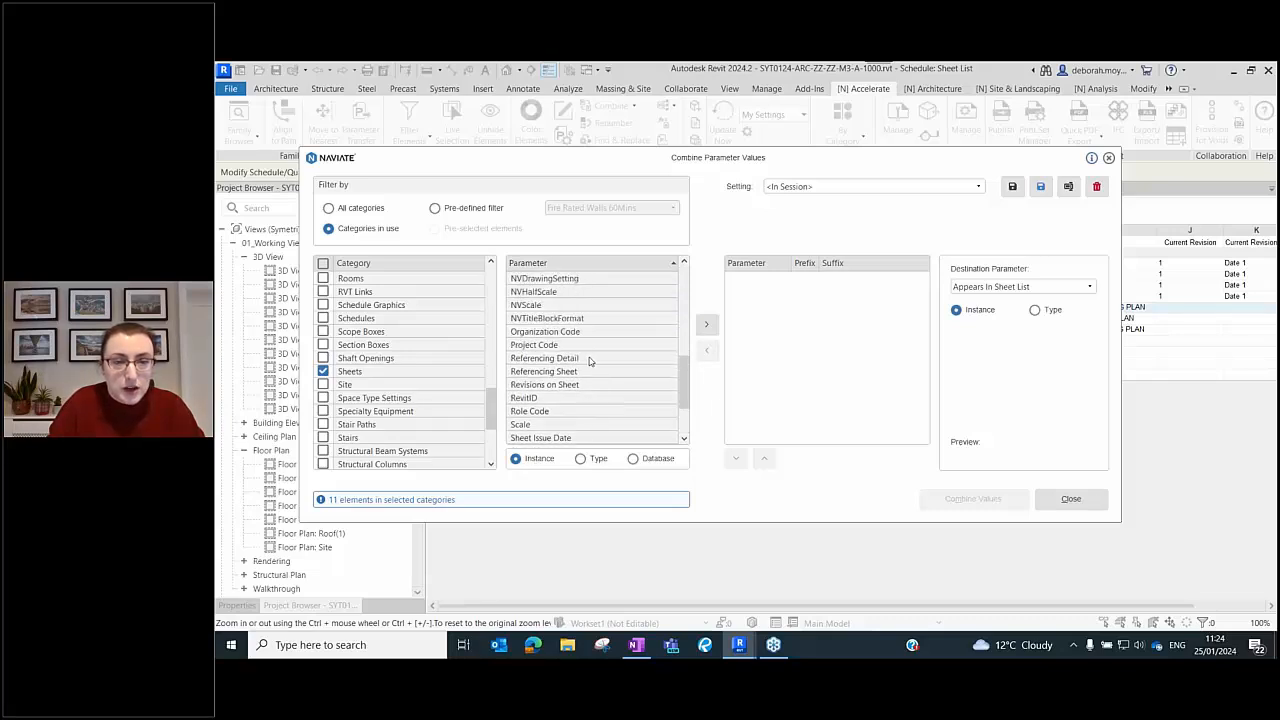
click(584, 346)
click(706, 323)
click(545, 331)
click(706, 323)
scroll(570, 363, down, 2)
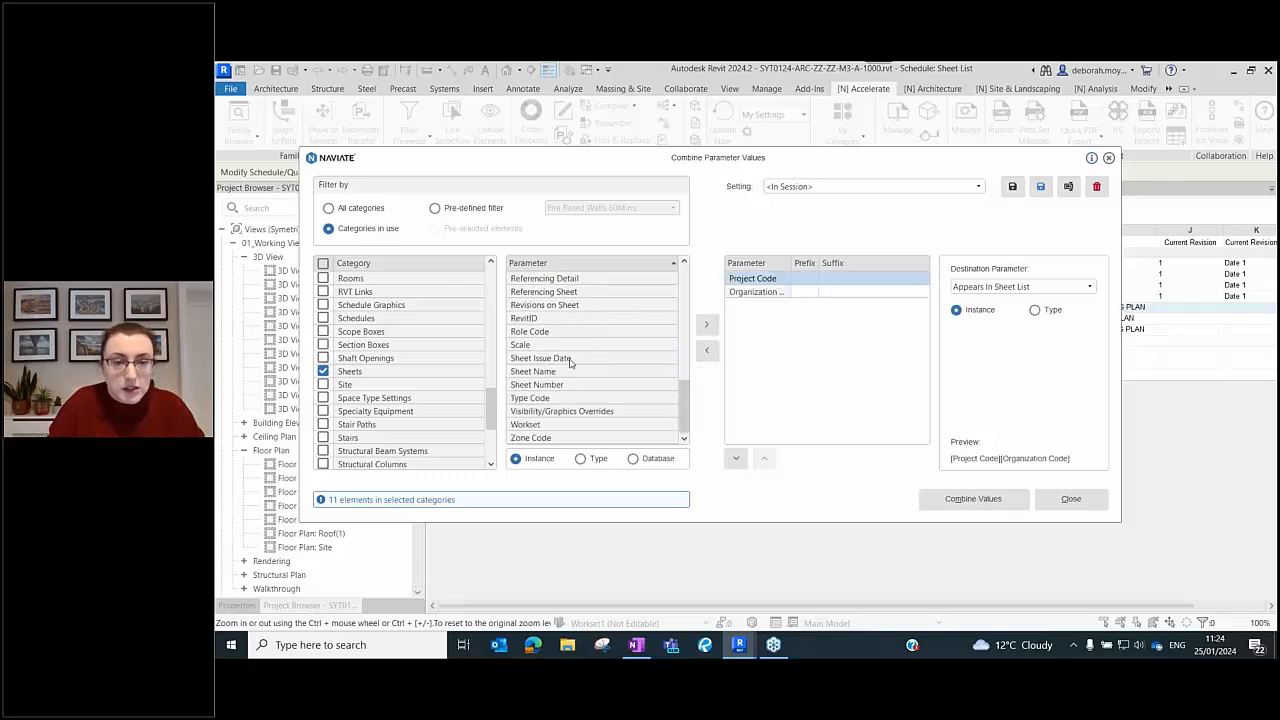
click(550, 437)
click(706, 323)
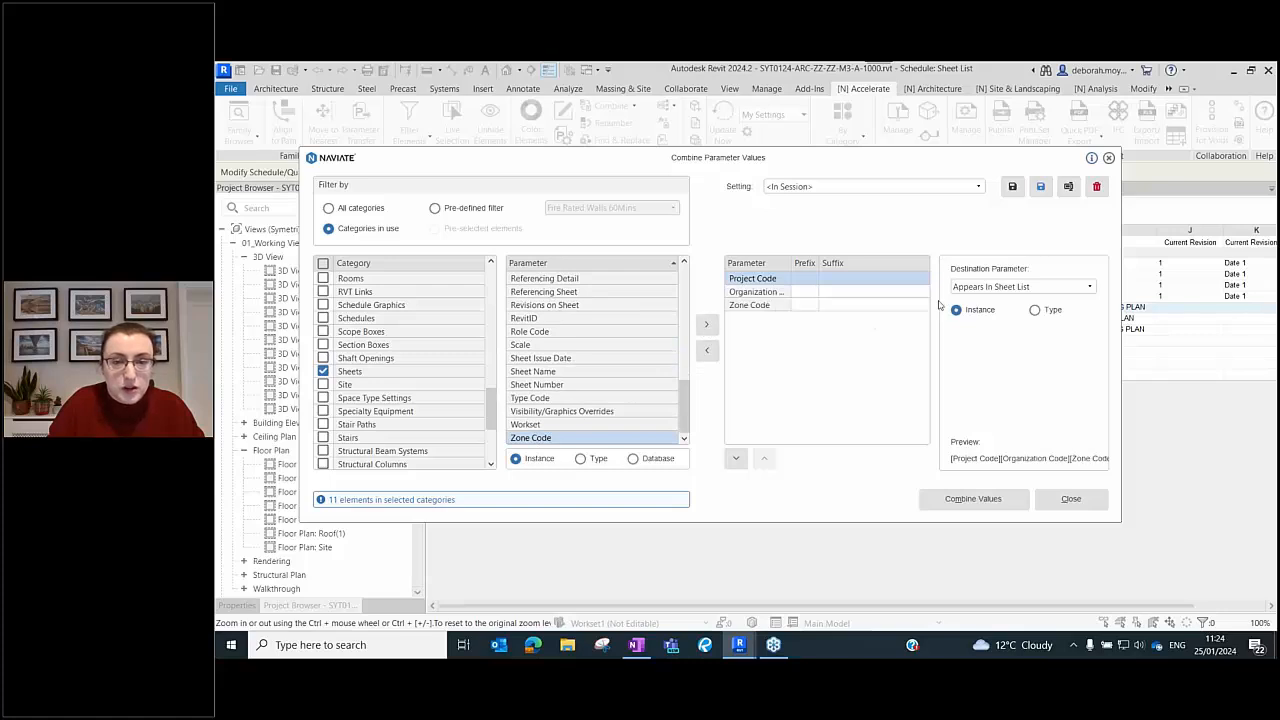
- Append the Level Code, Type Code, Role Code and Sheet Number parameters, in that order, to the combination
scroll(589, 380, up, 4)
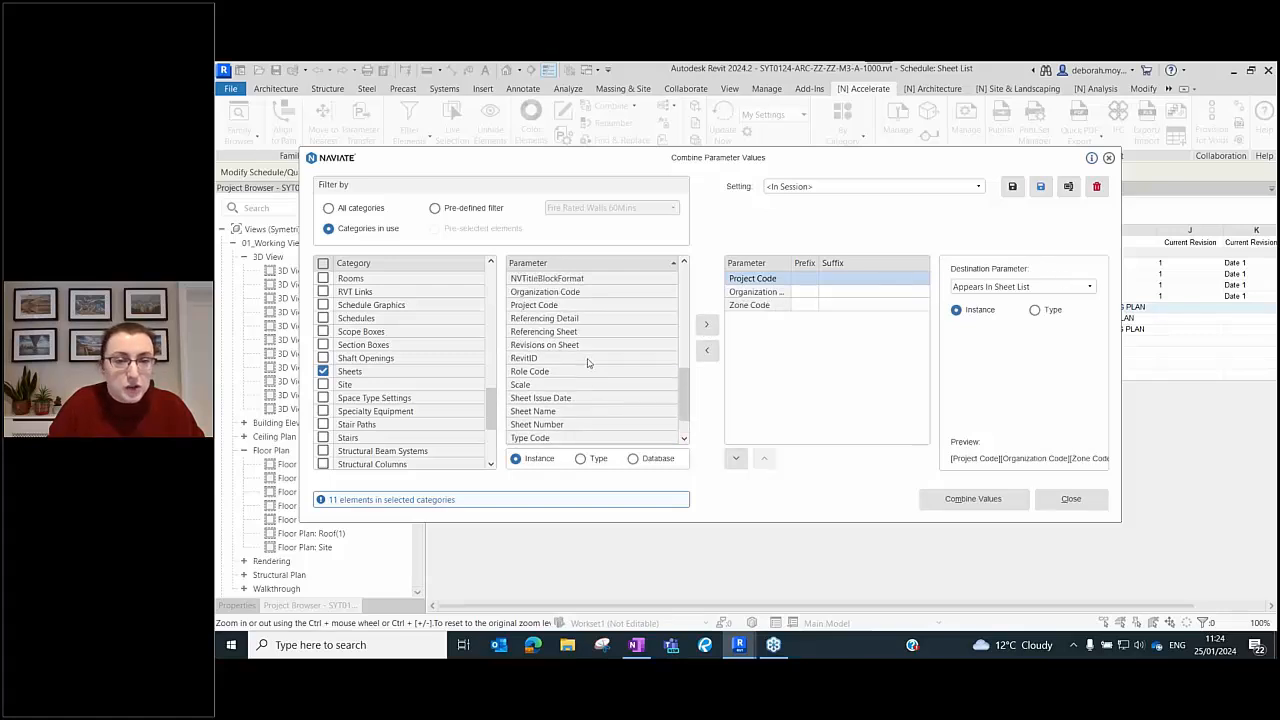
click(565, 318)
click(706, 323)
scroll(596, 357, down, 3)
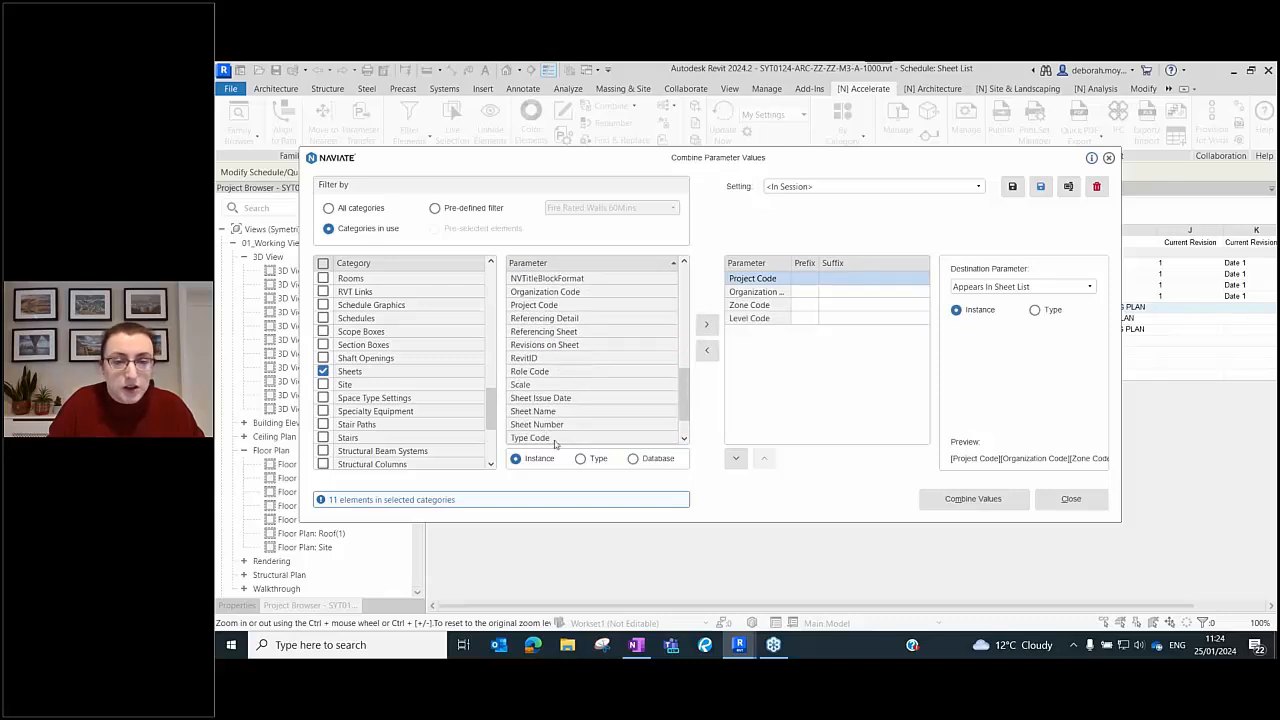
click(555, 439)
click(705, 327)
click(556, 377)
click(705, 325)
click(546, 424)
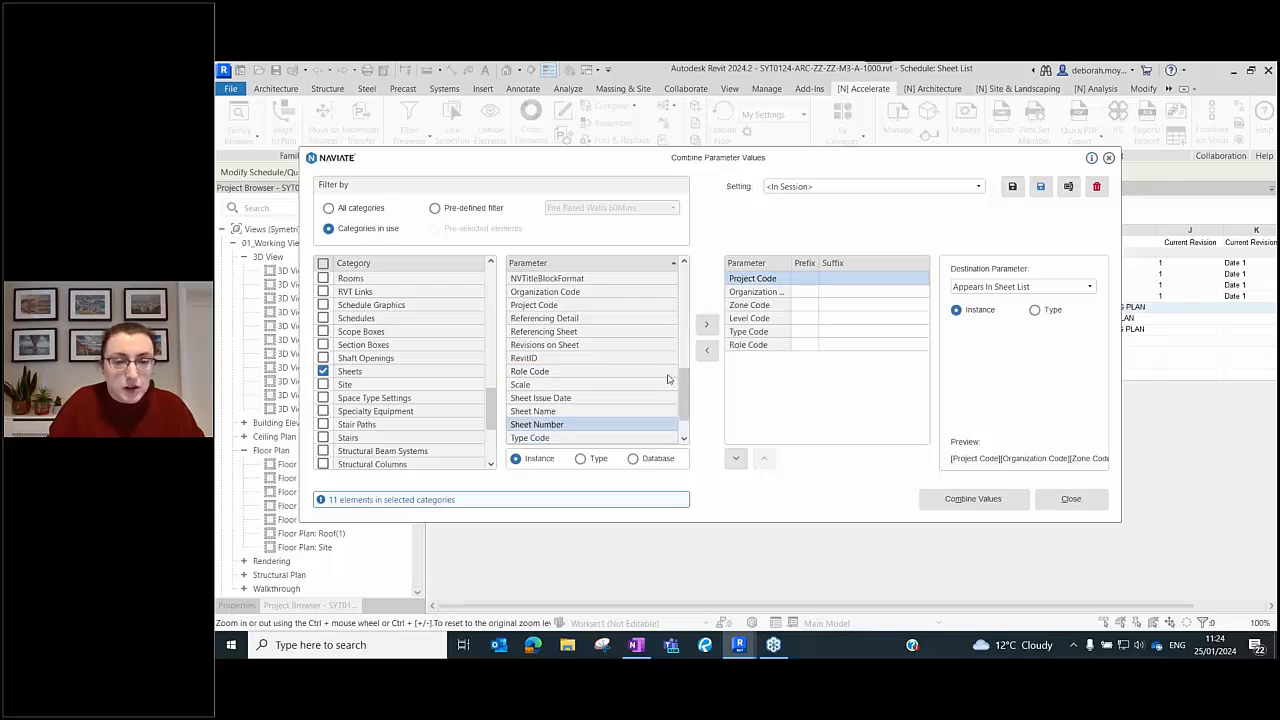
click(704, 325)
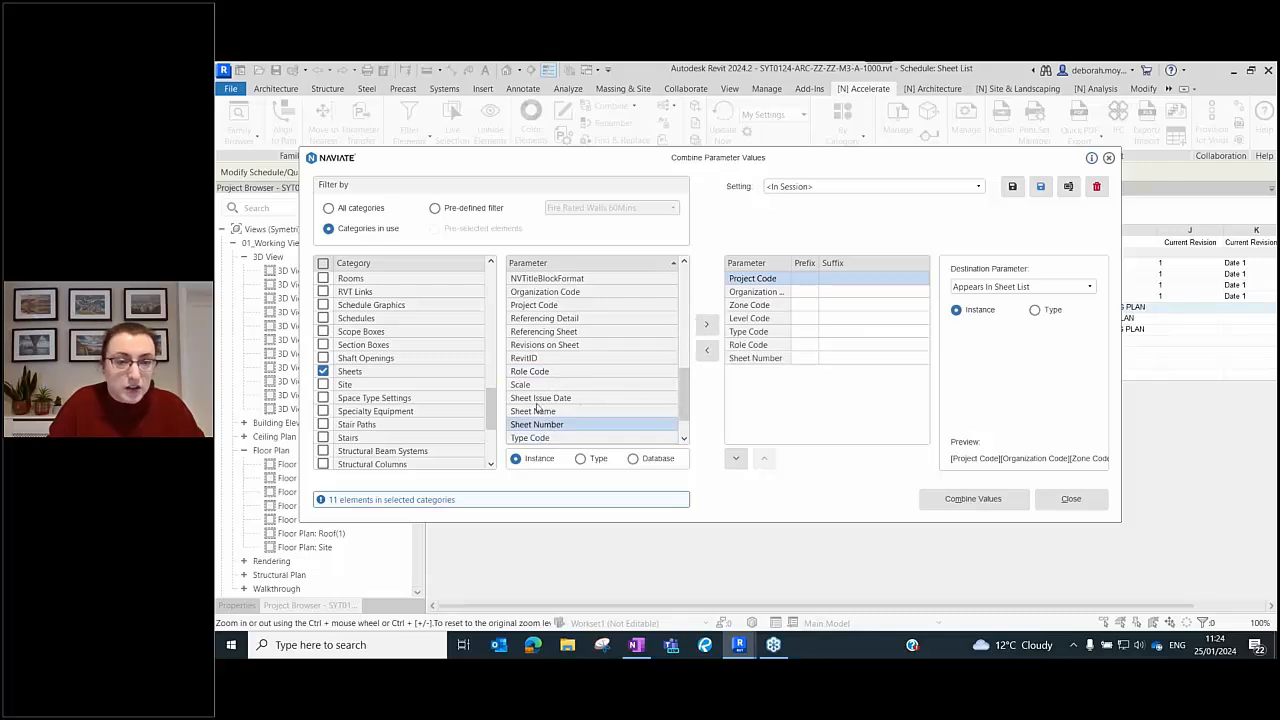
scroll(556, 410, down, 1)
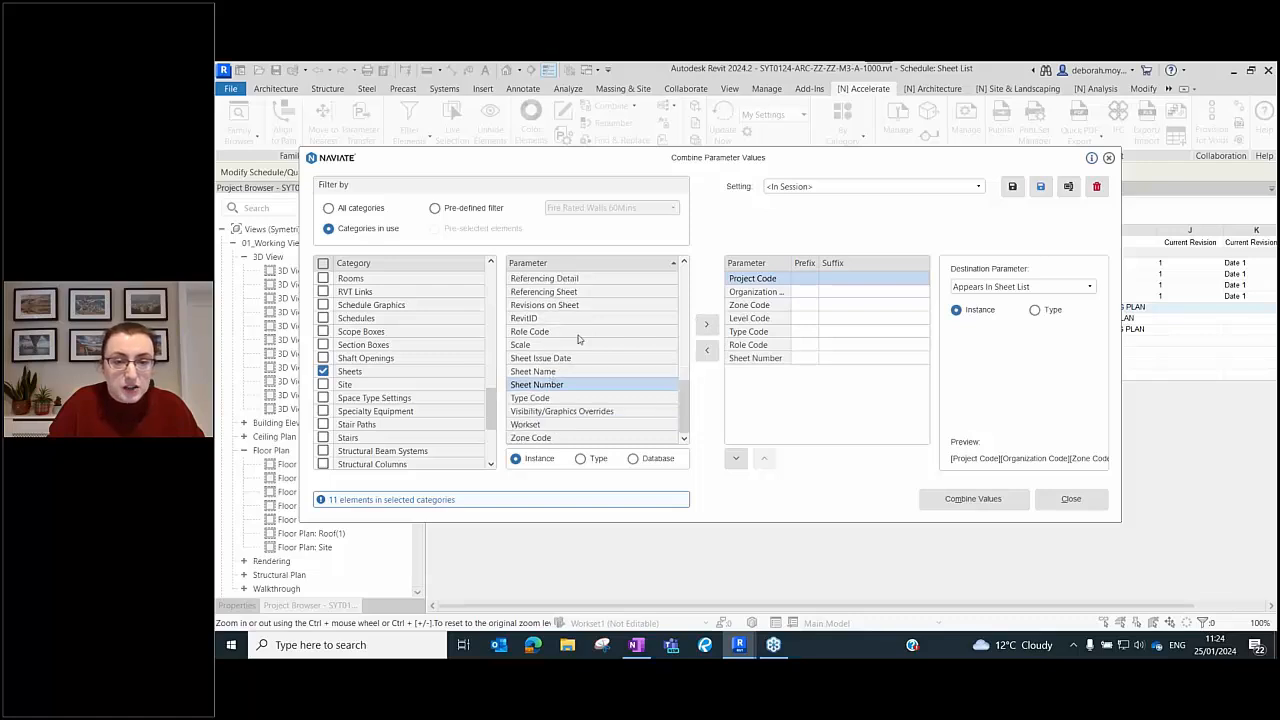
- Give each of the seven combined parameters, from Project Code to Sheet Number, a hyphen "-" as suffix
click(860, 284)
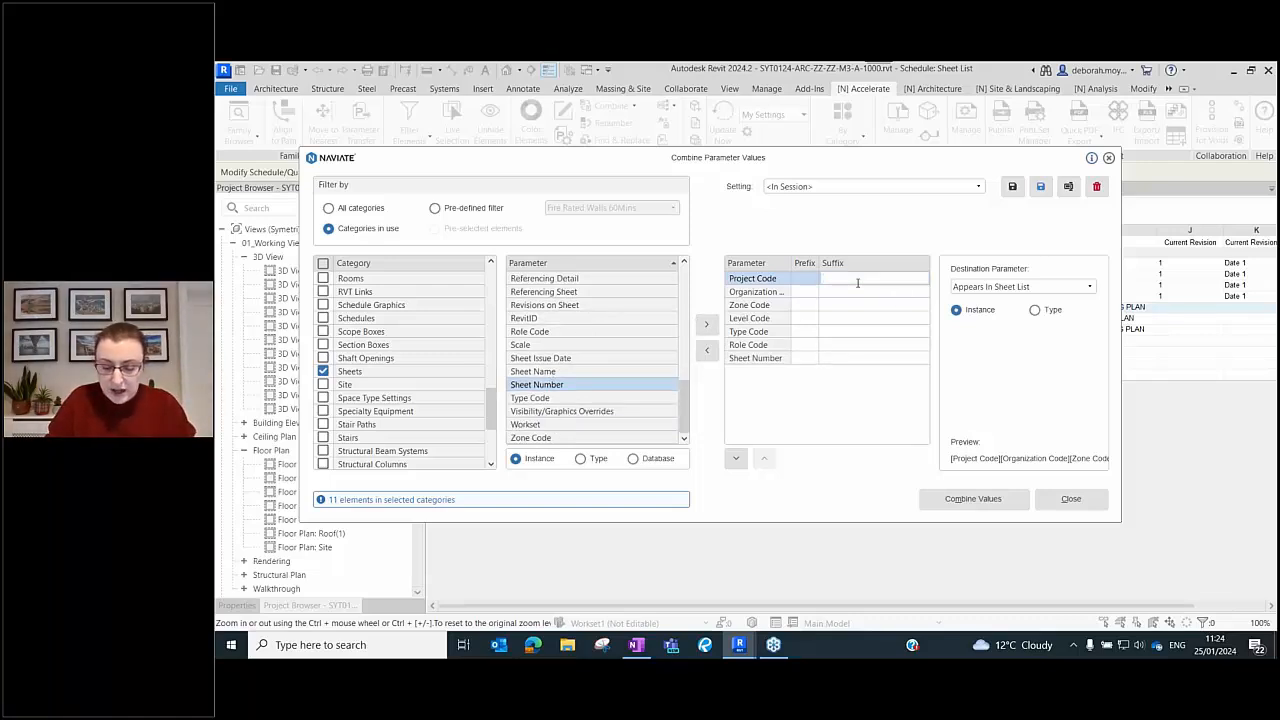
click(846, 292)
text(-)
click(842, 304)
text(-)
click(834, 318)
text(-)
click(832, 333)
text(--)
click(836, 358)
text(-)
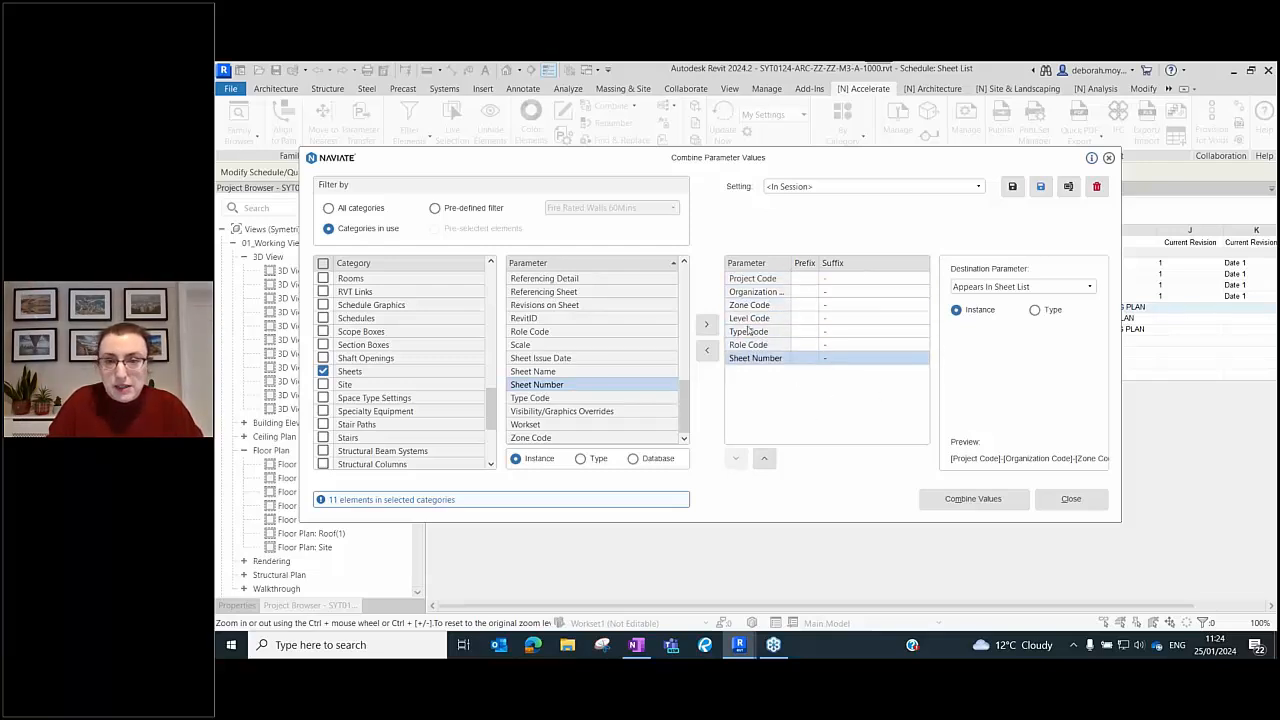
- Set Combined Sheet Number as the destination parameter and reposition the Combine Parameter Values dialog
click(1042, 288)
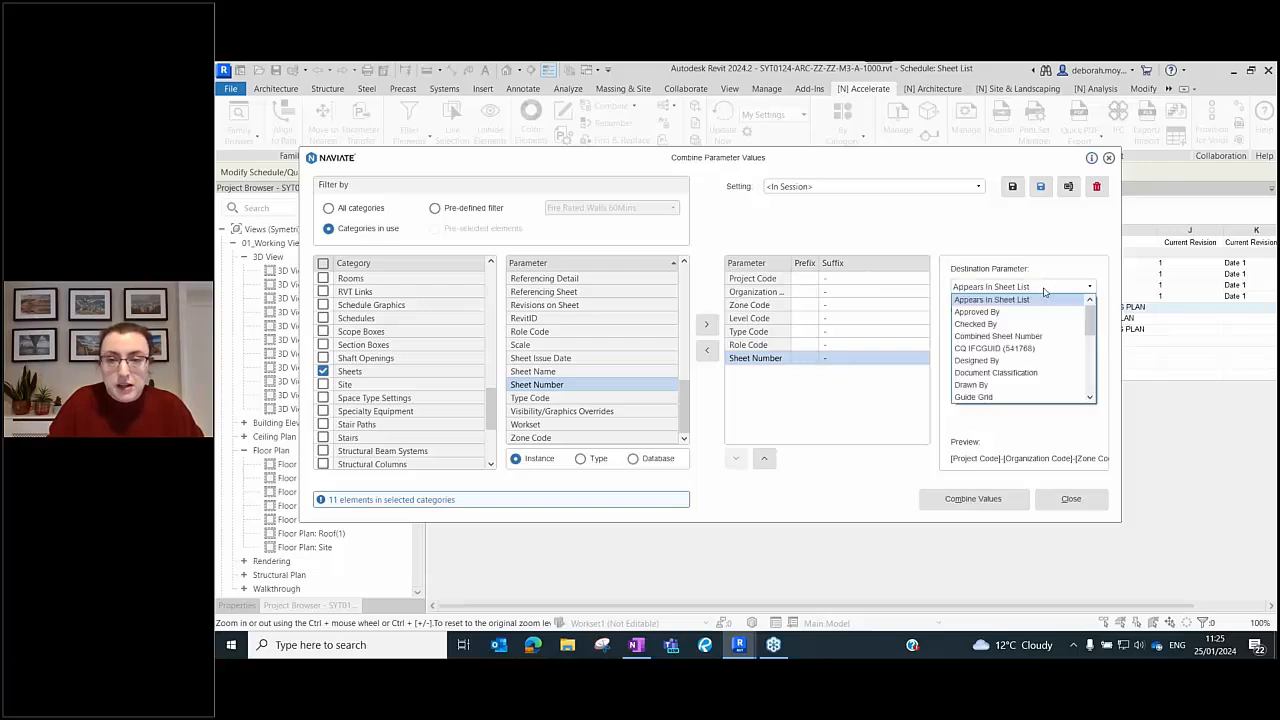
click(1006, 337)
drag(935, 187, 990, 435)
drag(890, 395, 880, 184)
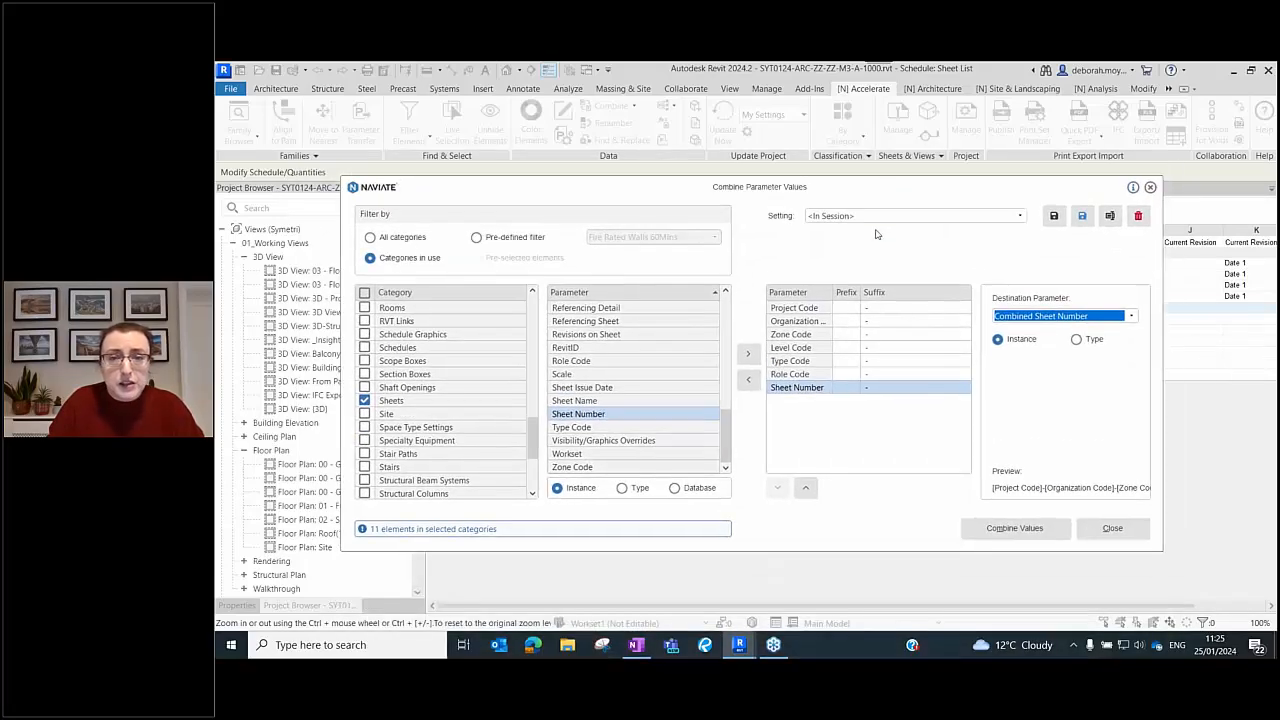
- Save the combination setting as "iso 19650", combine the values for the sheets and close the Combine Parameter Values dialog
click(1081, 216)
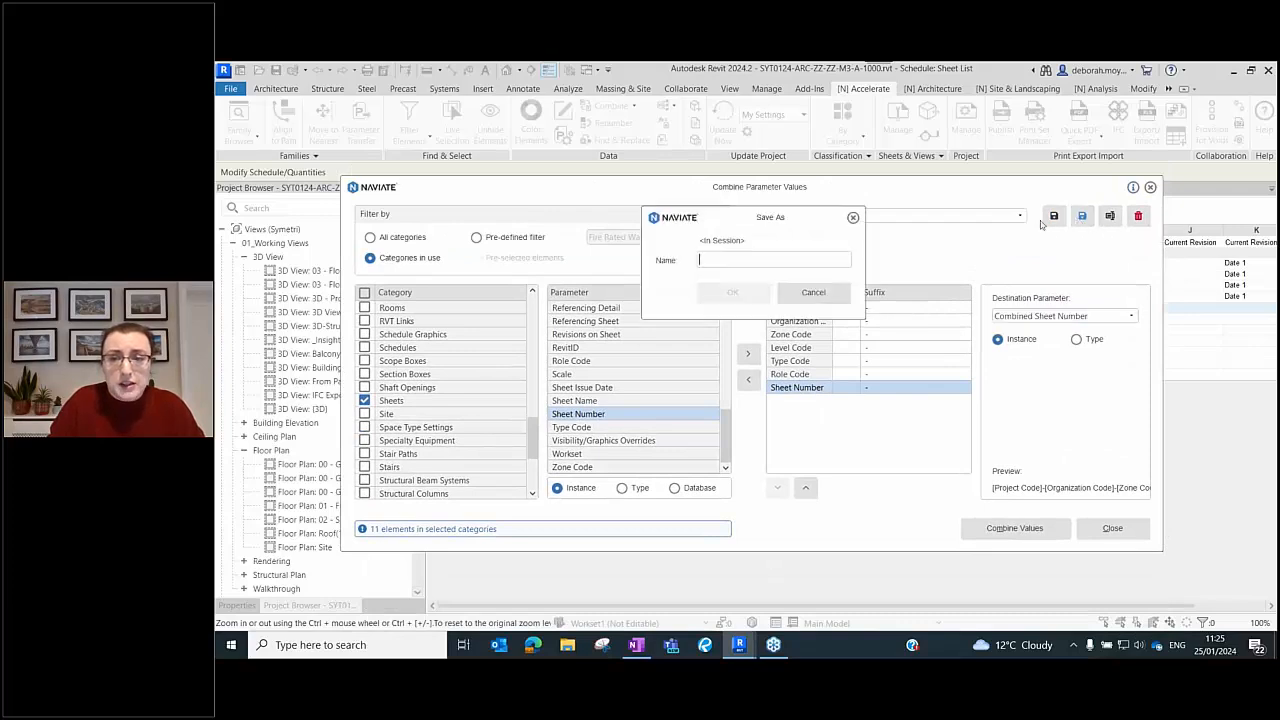
text(iso)
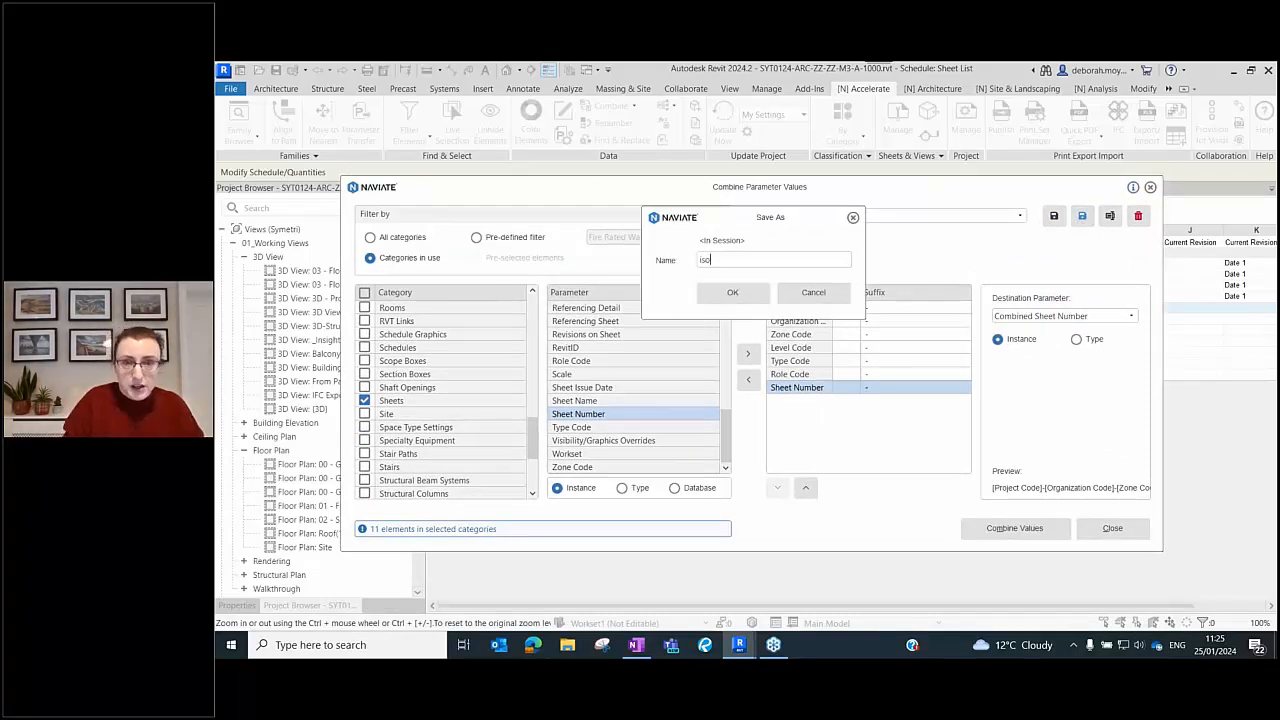
text( 19650)
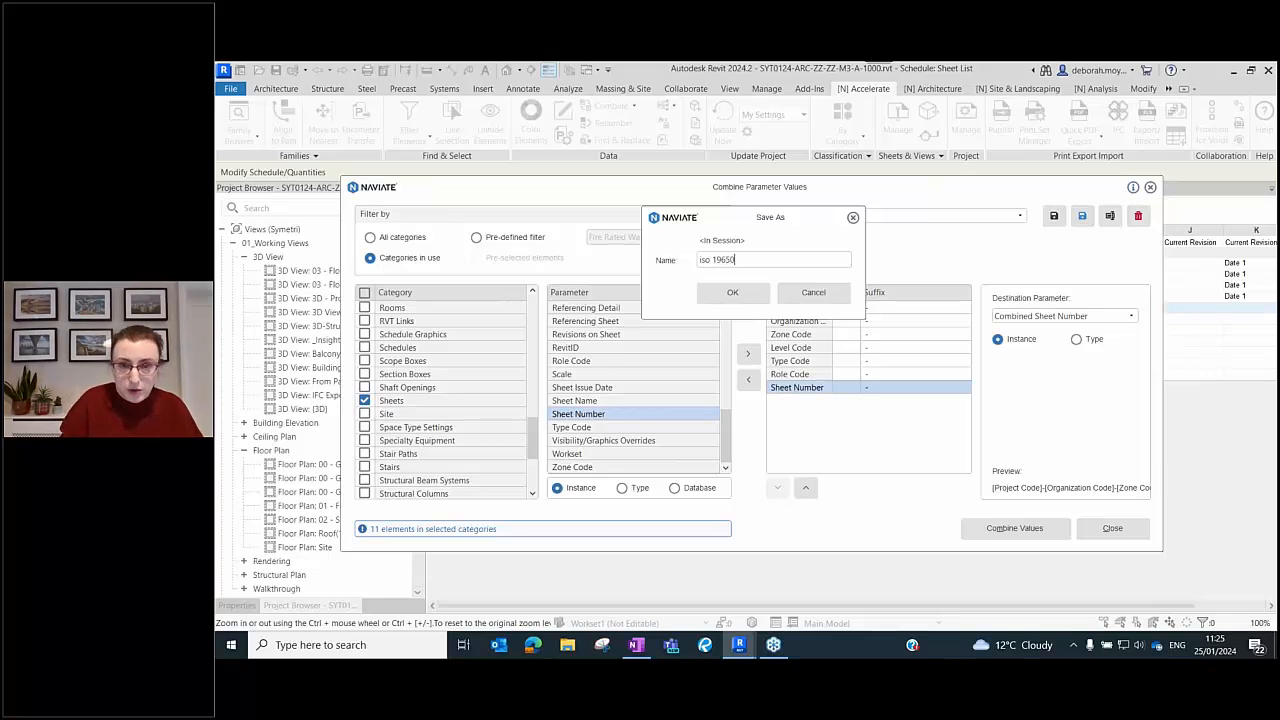
click(763, 292)
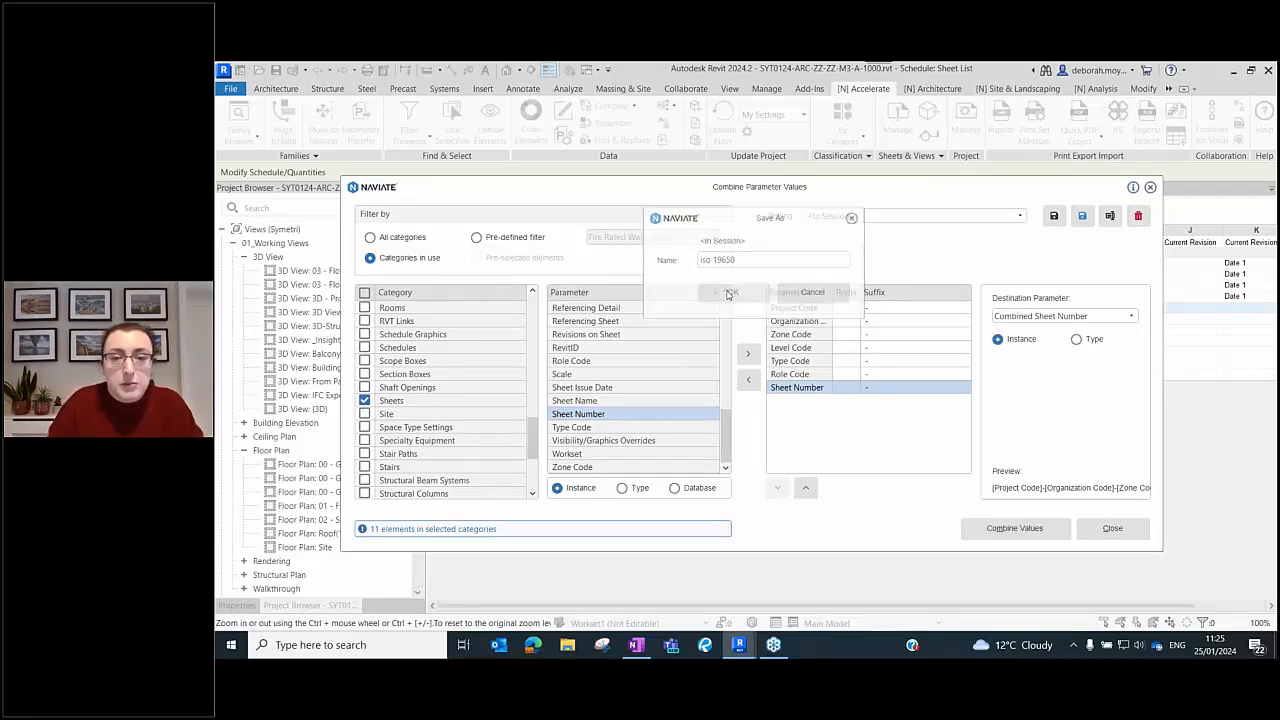
click(1006, 539)
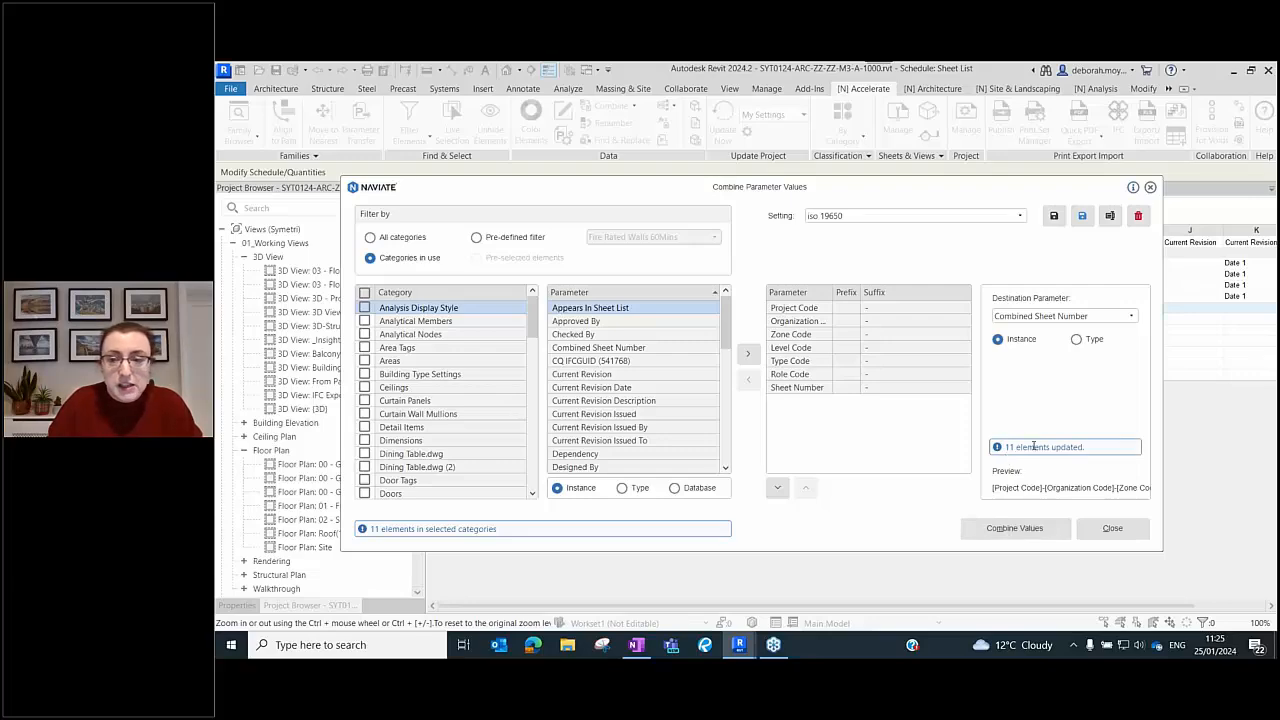
click(1114, 528)
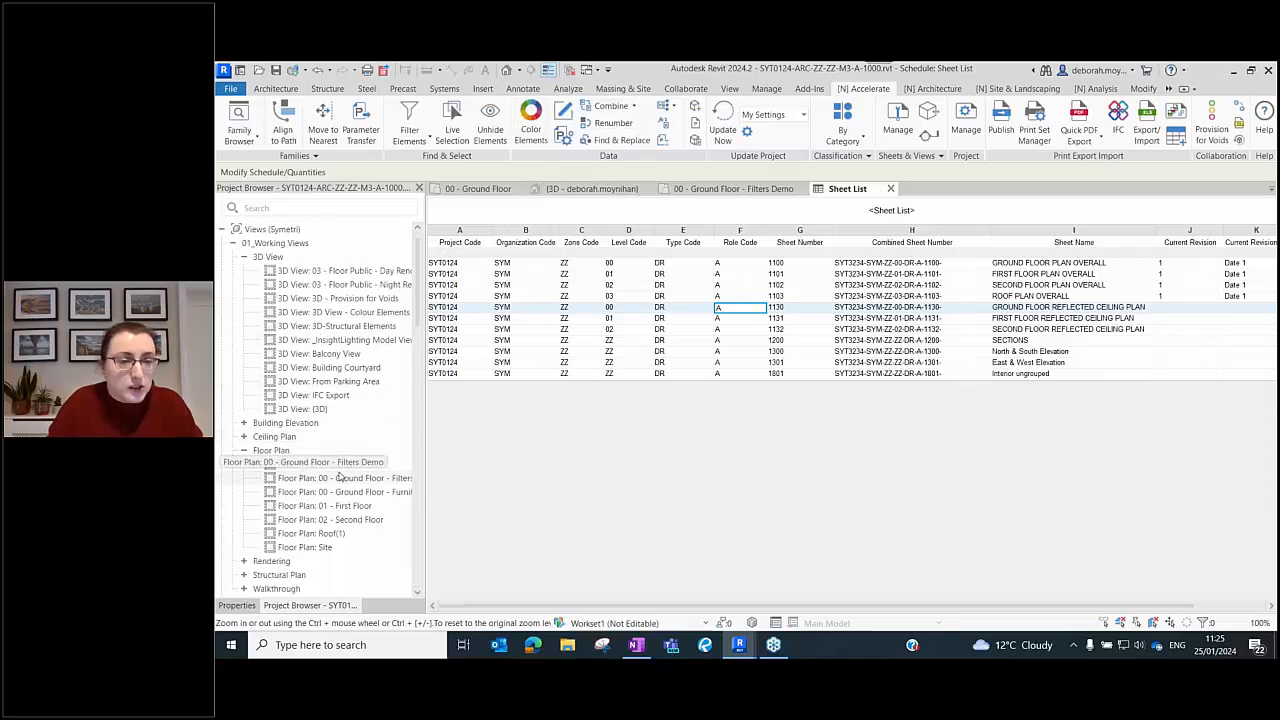
- Open the 00 - Ground Floor floor plan view
click(320, 464)
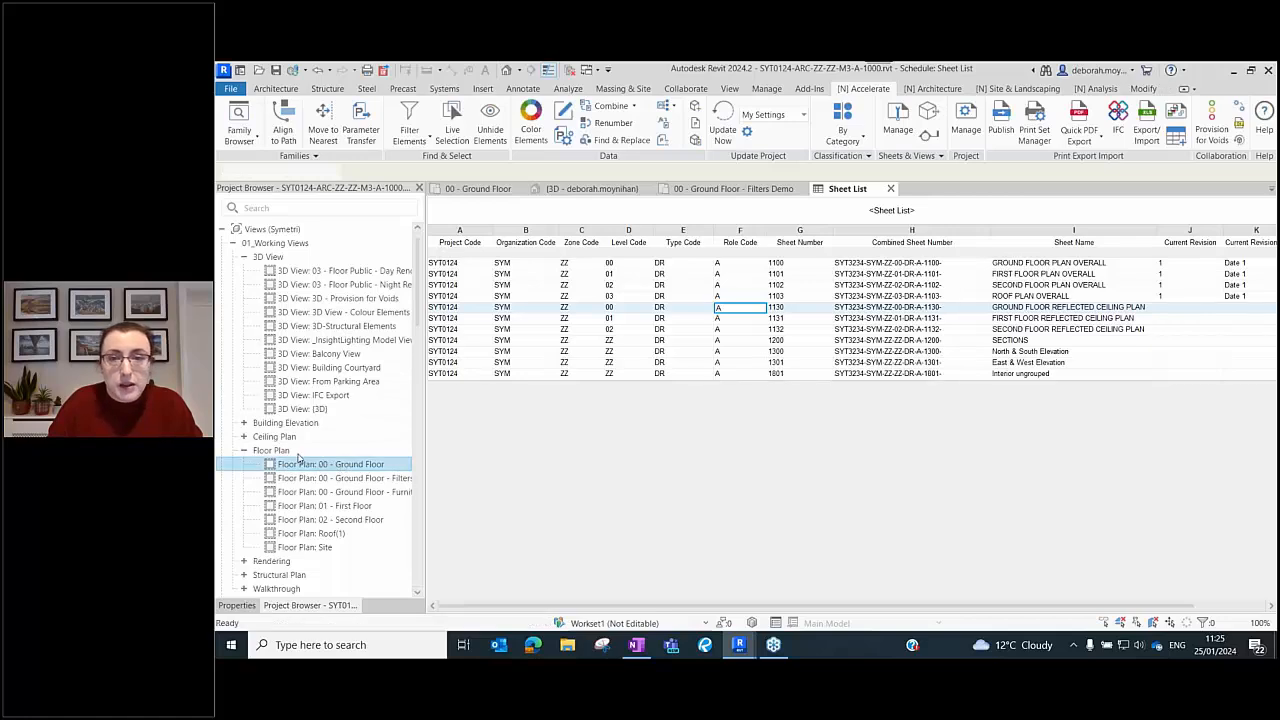
double_click(300, 464)
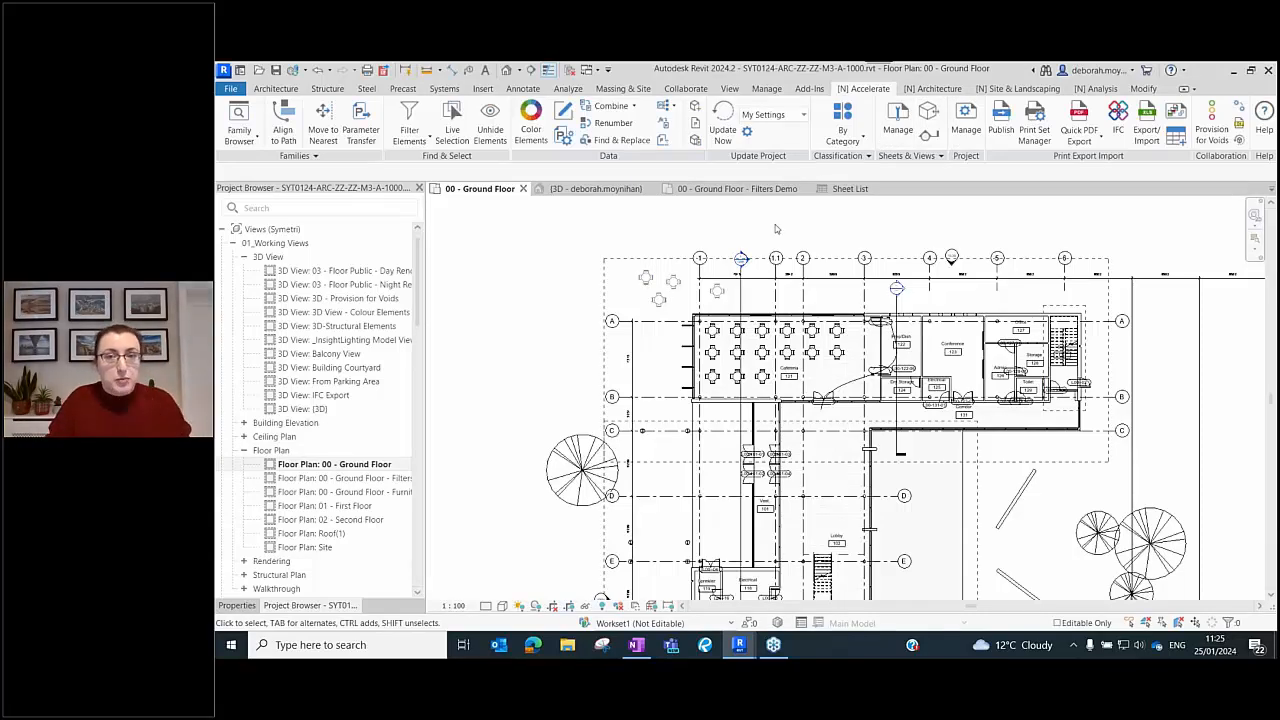
scroll(611, 270, down, 1)
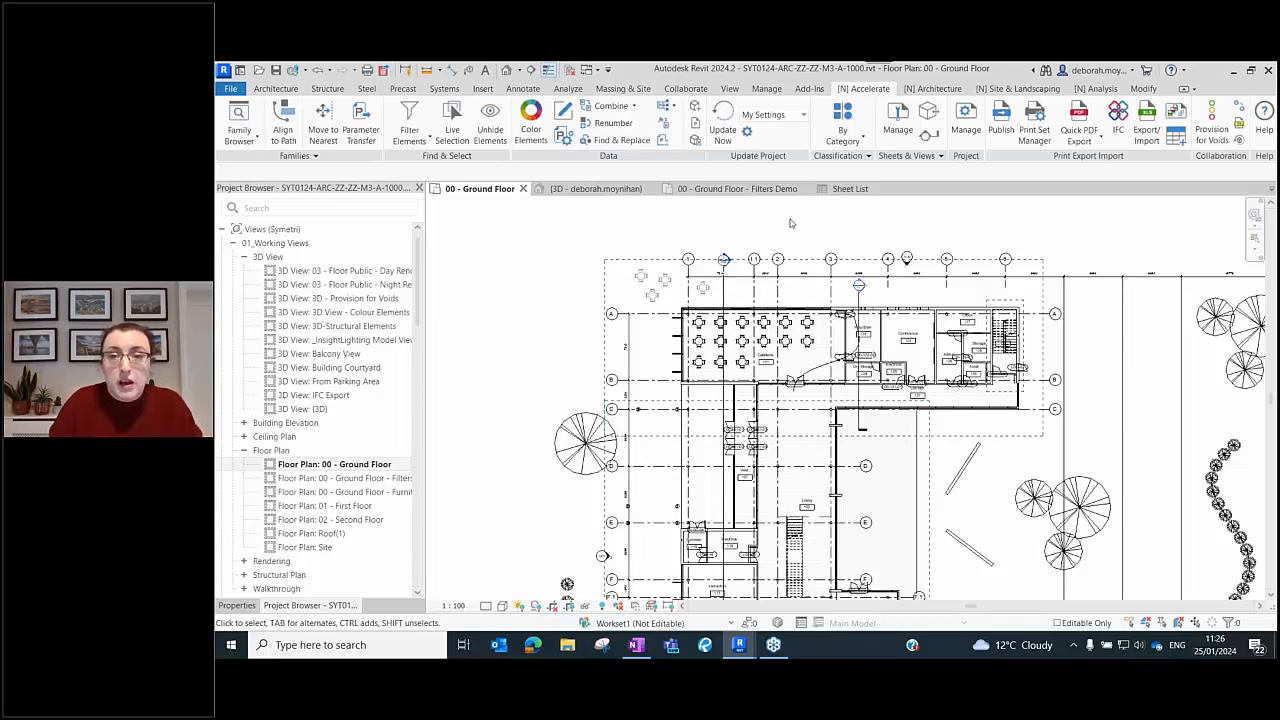
- Create a Section from Element parallel to the upper angled retaining wall outside the lobby, on the wall's building-facing side
click(926, 136)
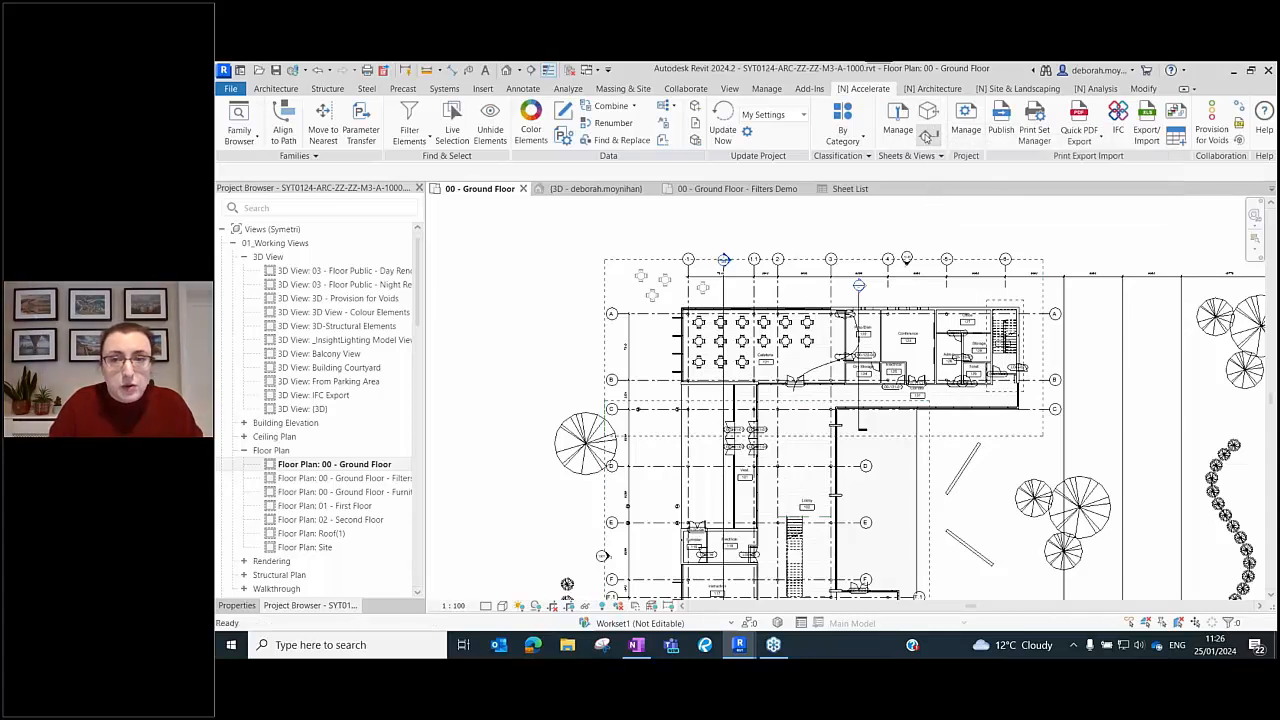
middle_drag(984, 445, 896, 385)
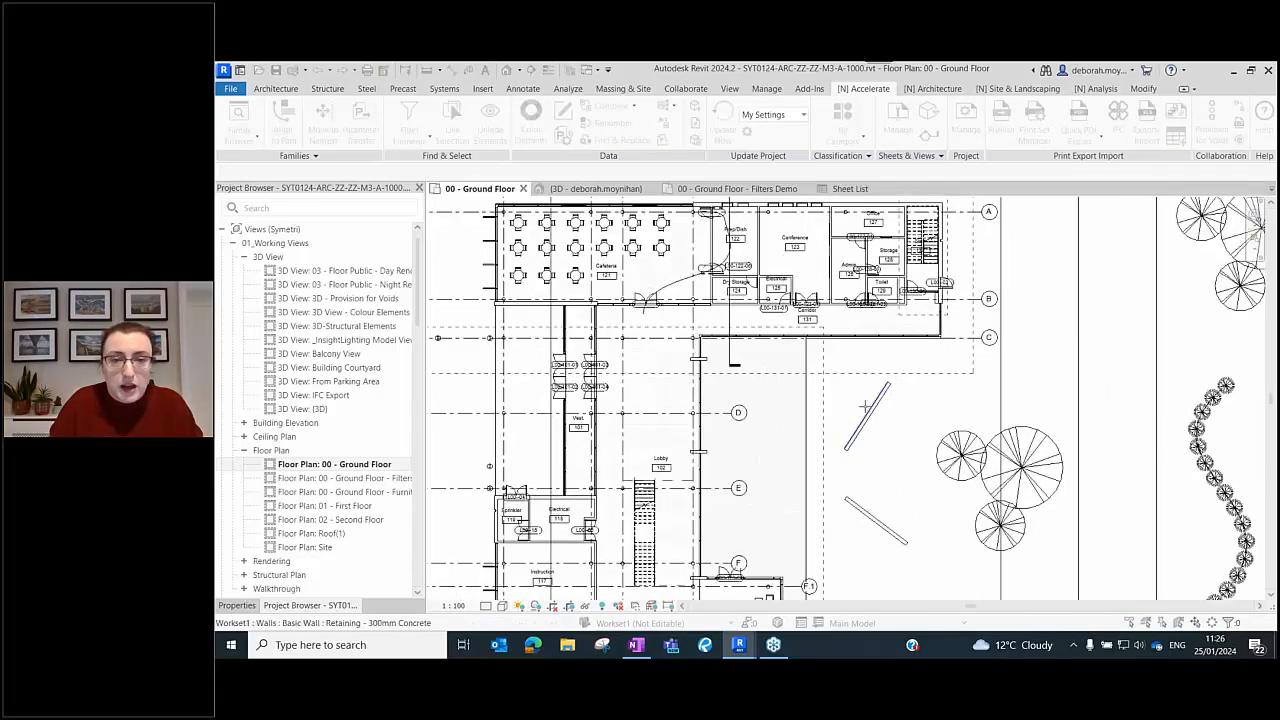
scroll(883, 397, up, 3)
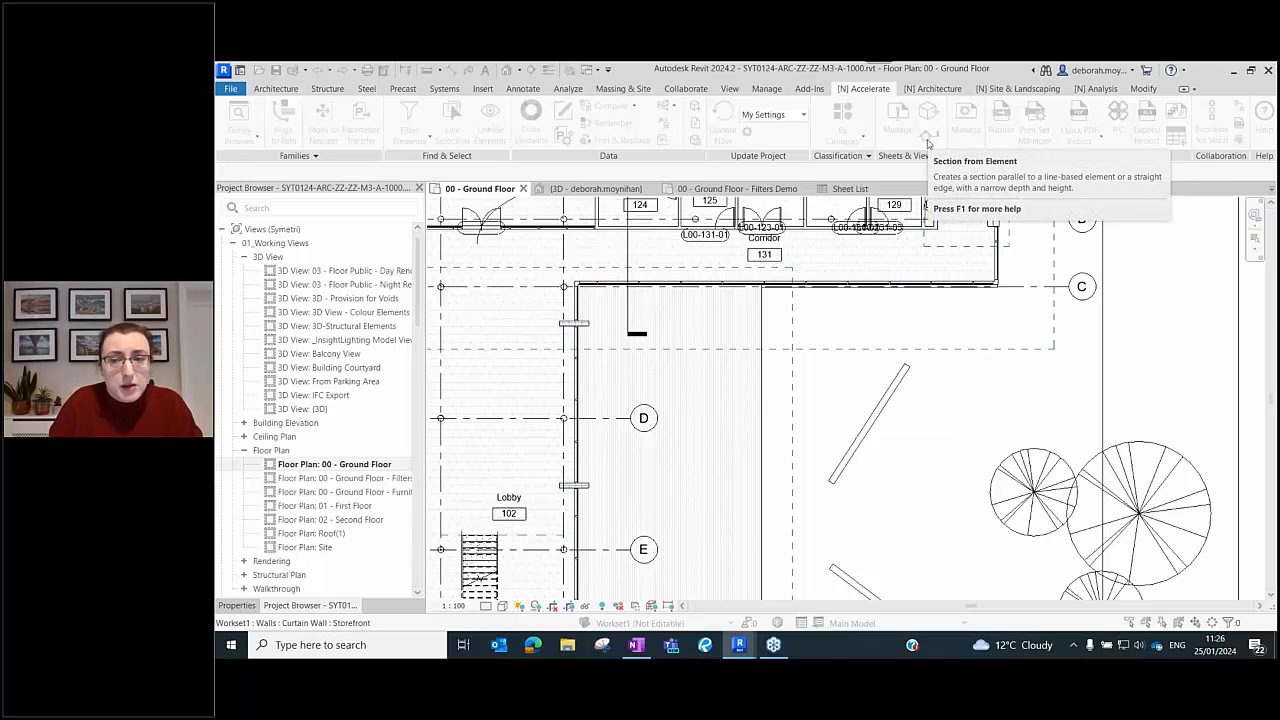
scroll(860, 410, up, 2)
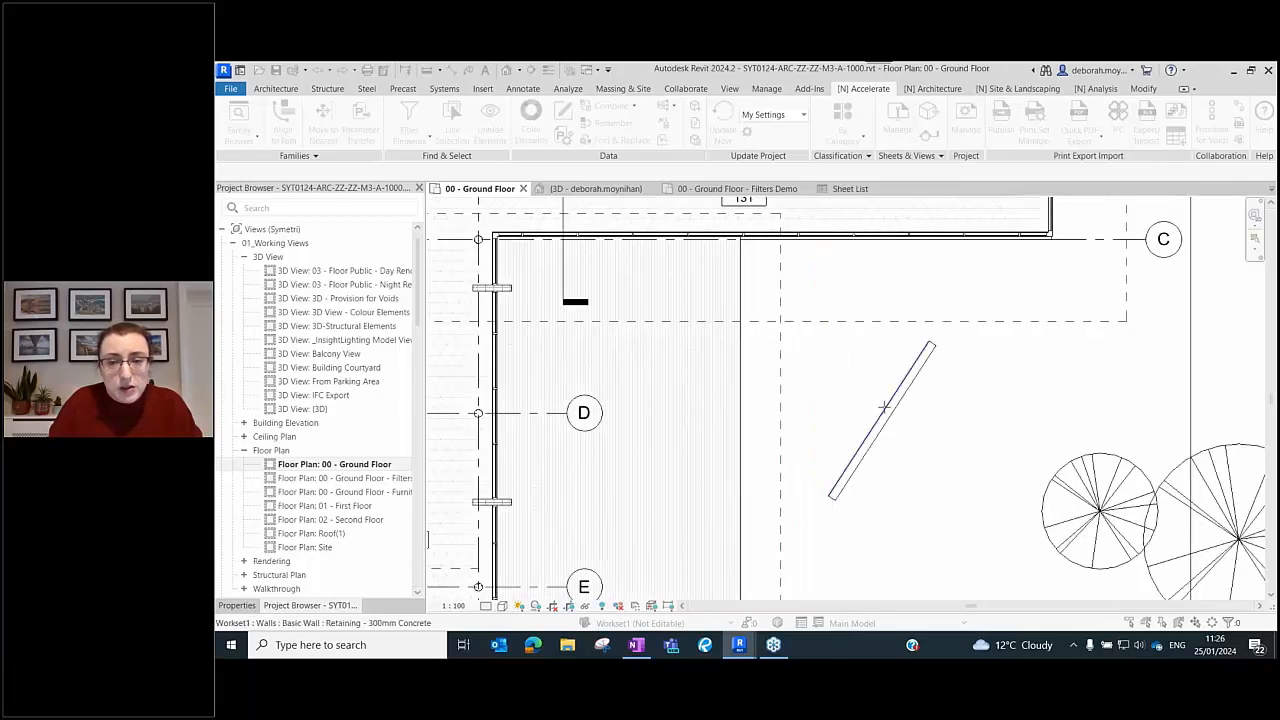
click(884, 406)
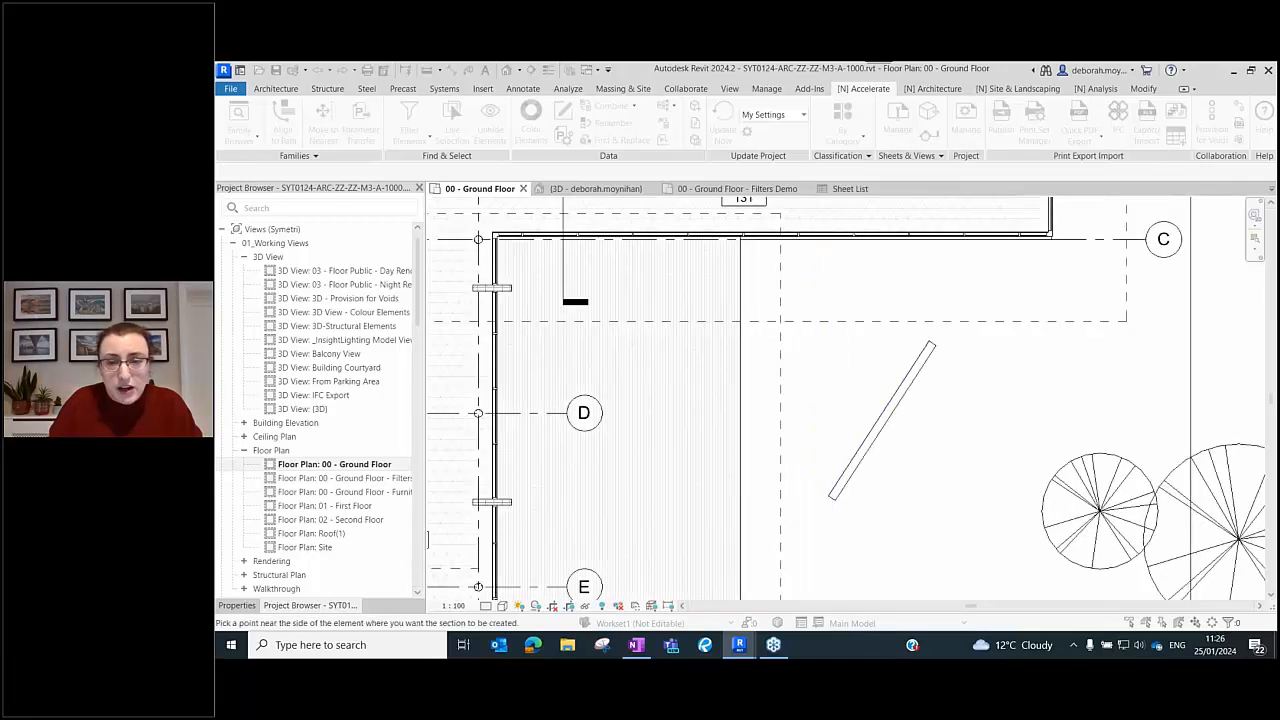
click(856, 393)
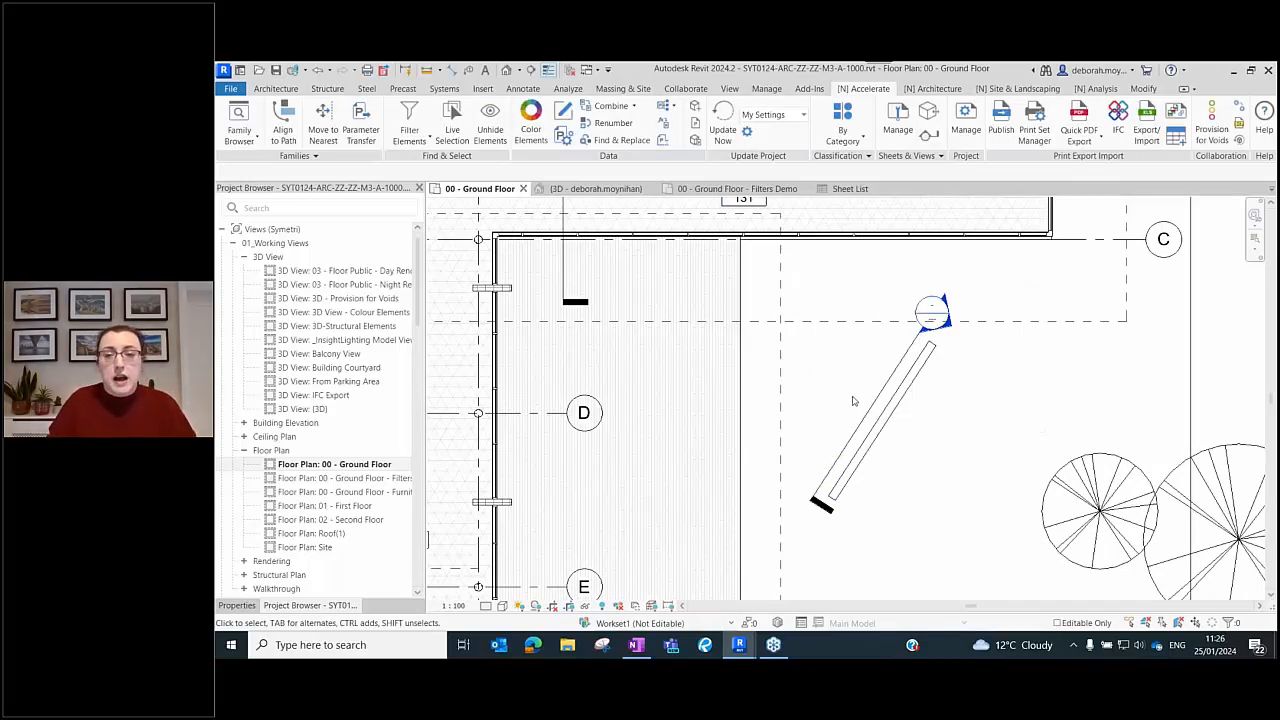
- Inspect the extents of the new section beside the angled retaining wall
click(866, 420)
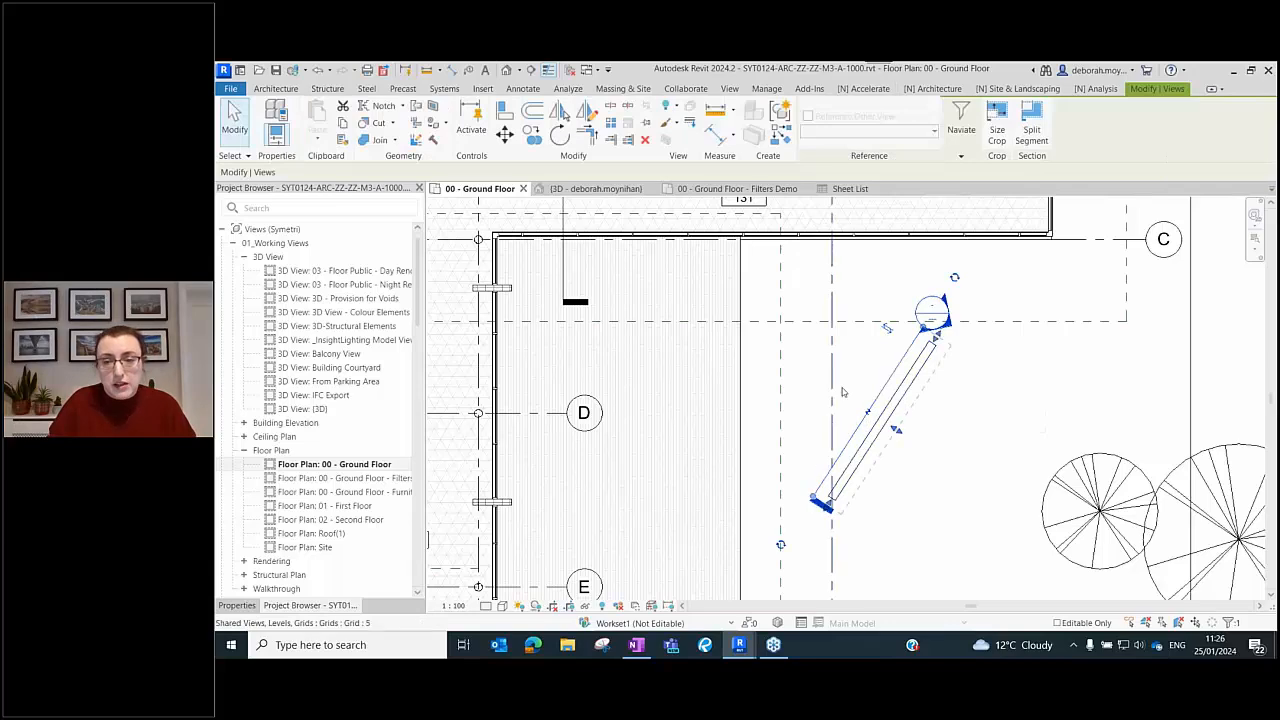
scroll(905, 404, up, 2)
key(Escape)
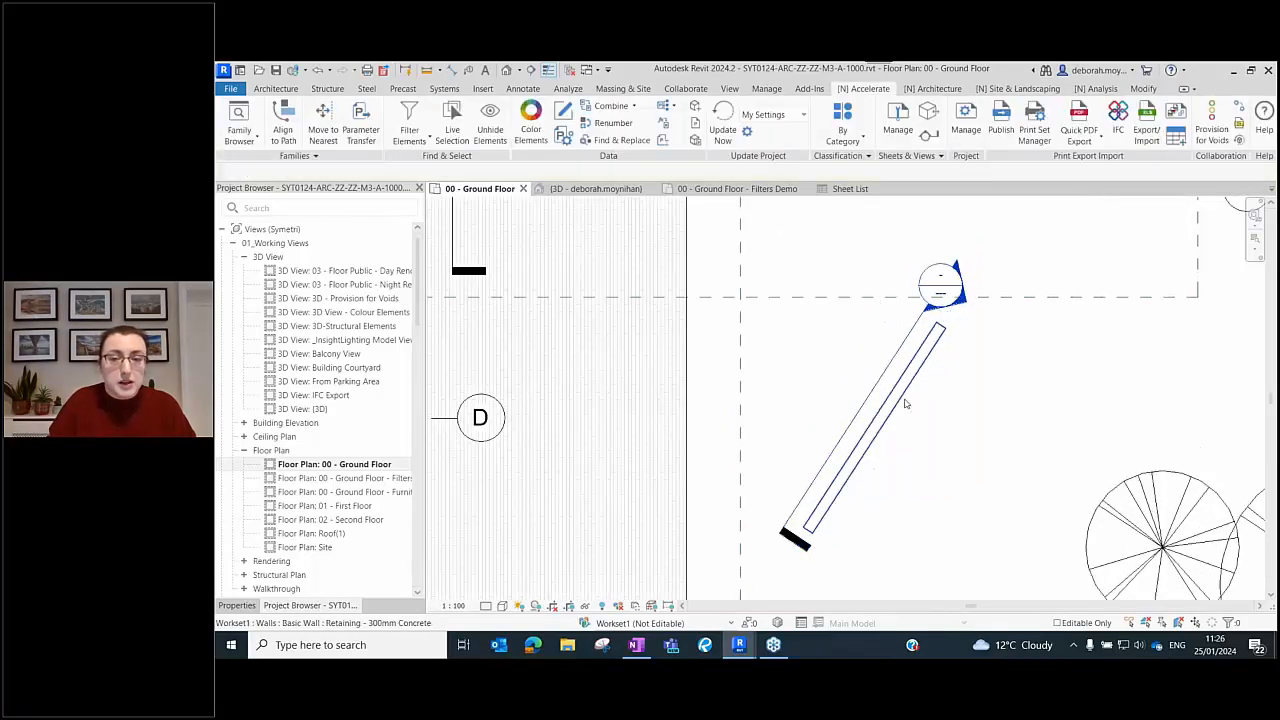
scroll(902, 406, down, 4)
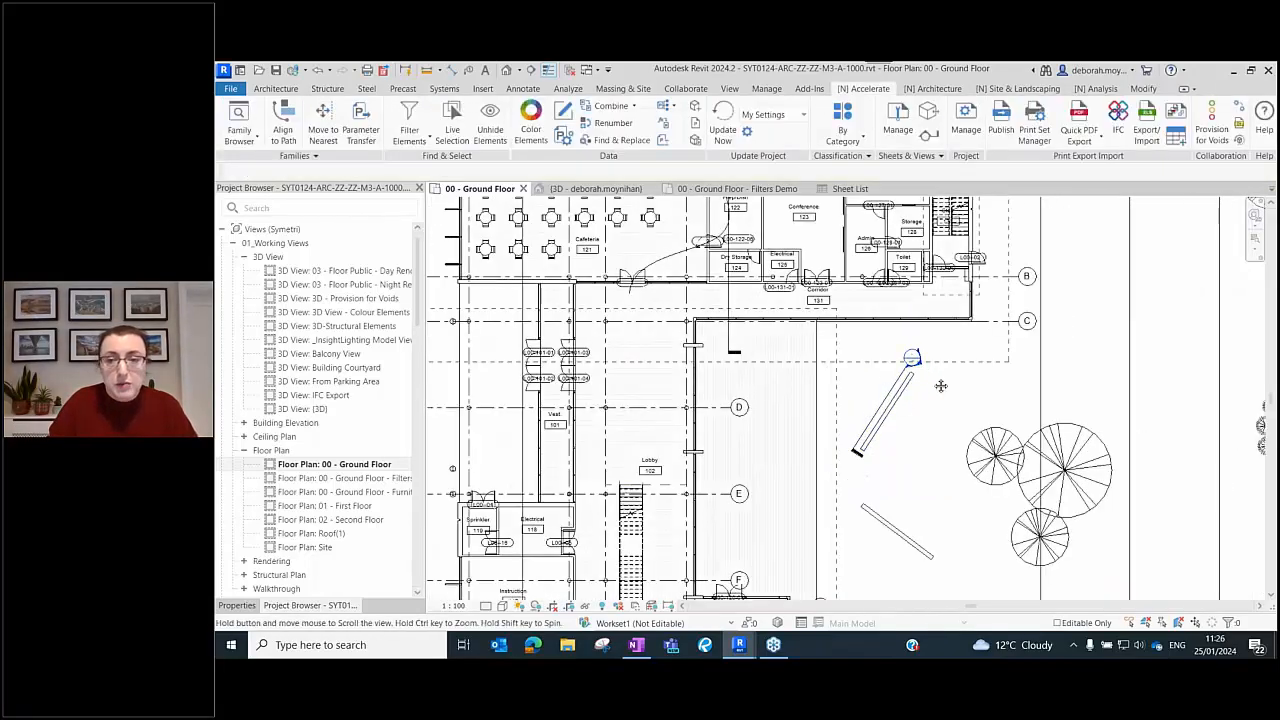
middle_drag(932, 381, 927, 461)
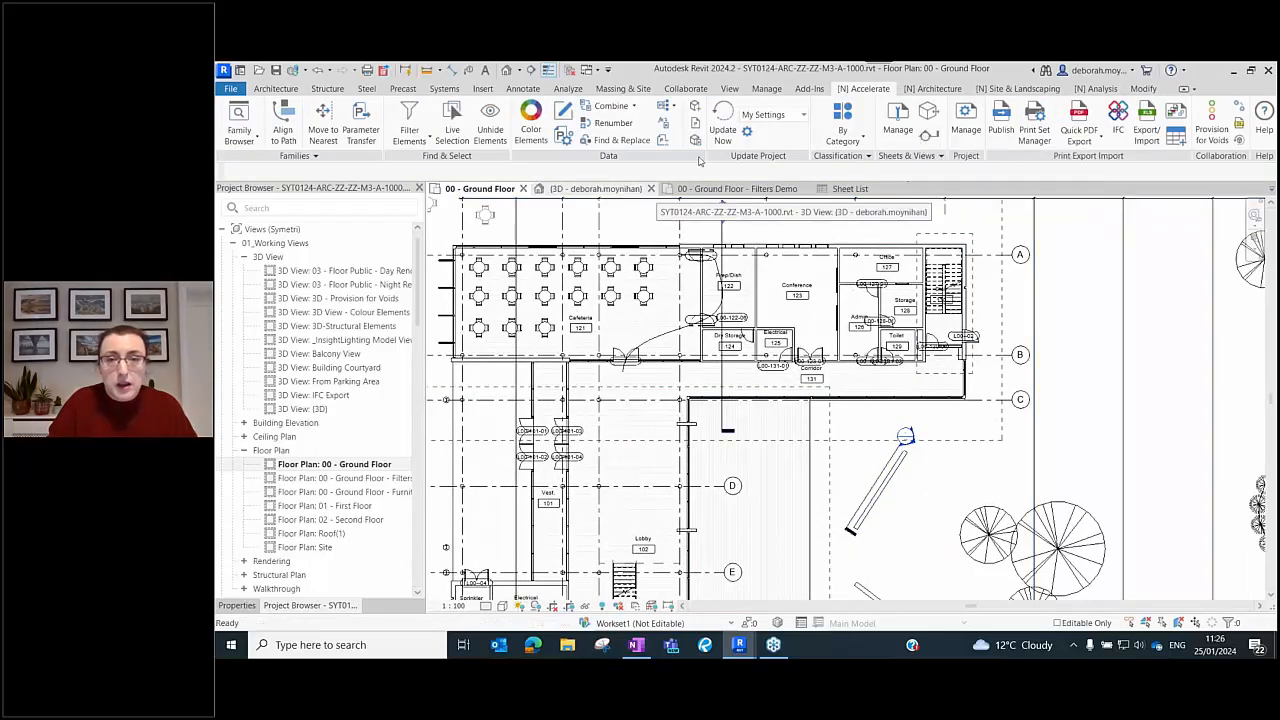
- In the default 3D view, use Adjust Section Box to fit the section box to the GA Plan Part A scope box
click(596, 188)
middle_drag(818, 296, 794, 301)
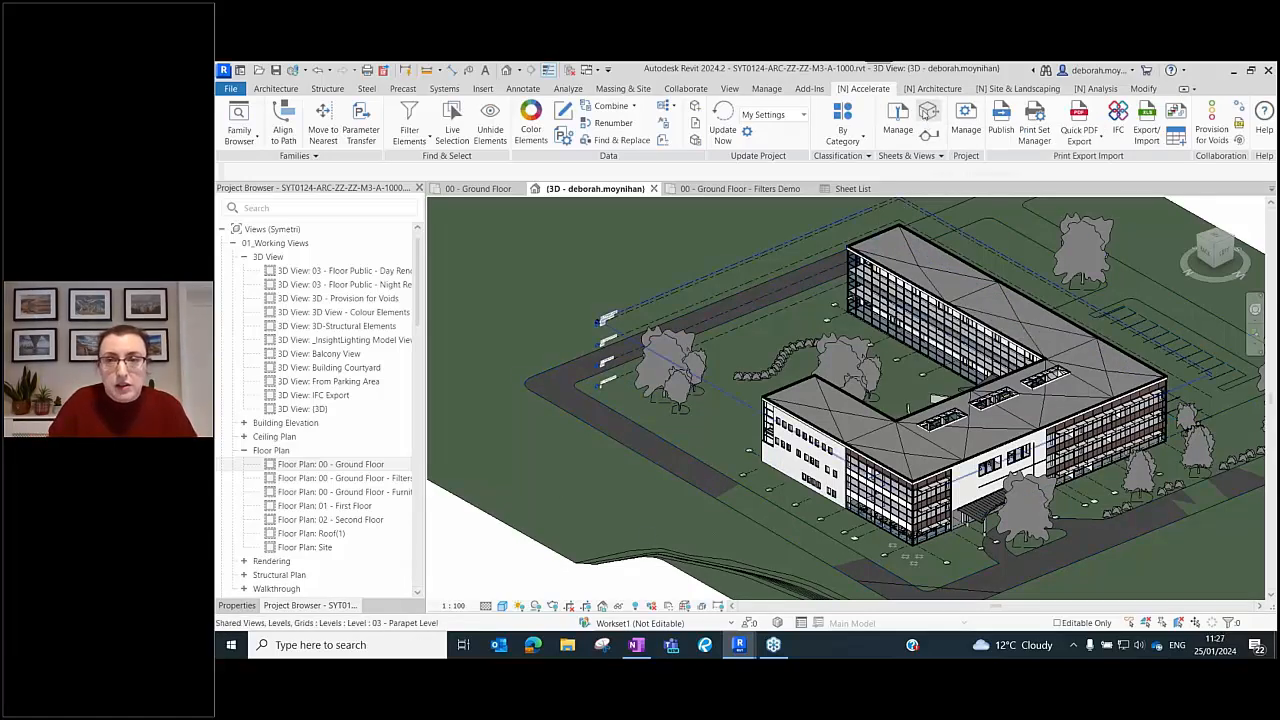
click(927, 111)
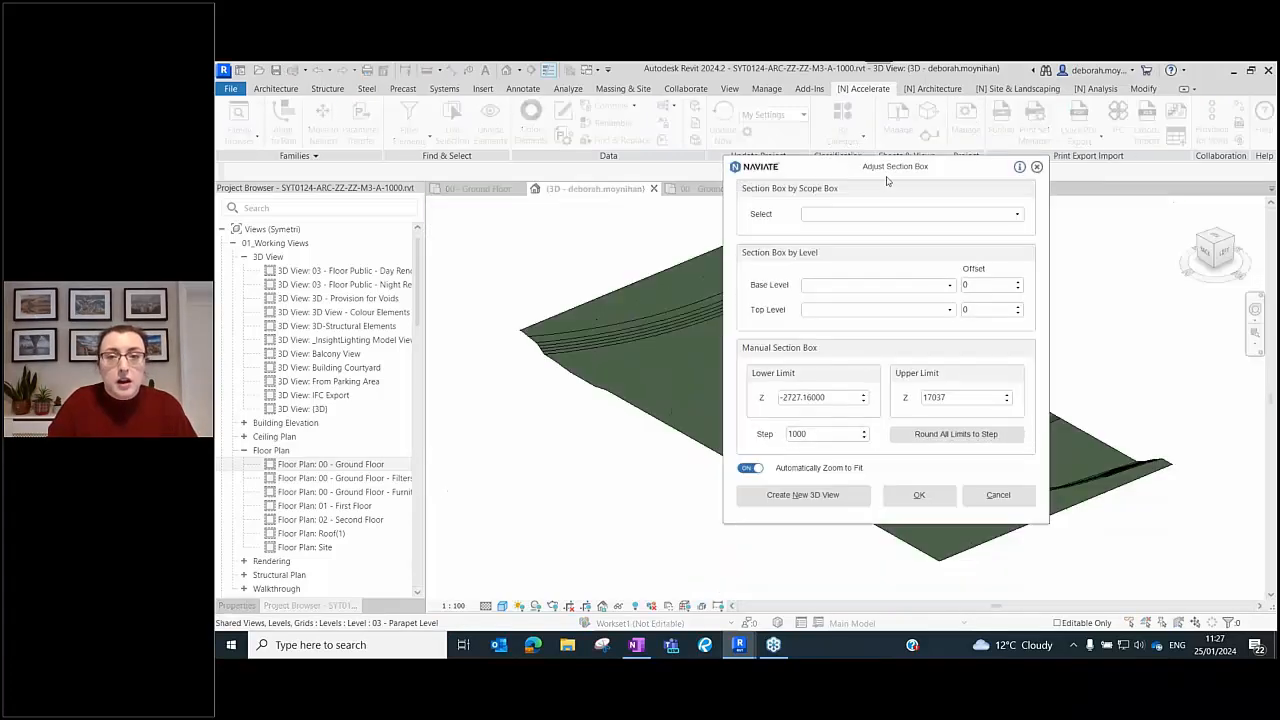
drag(863, 171, 481, 156)
click(510, 203)
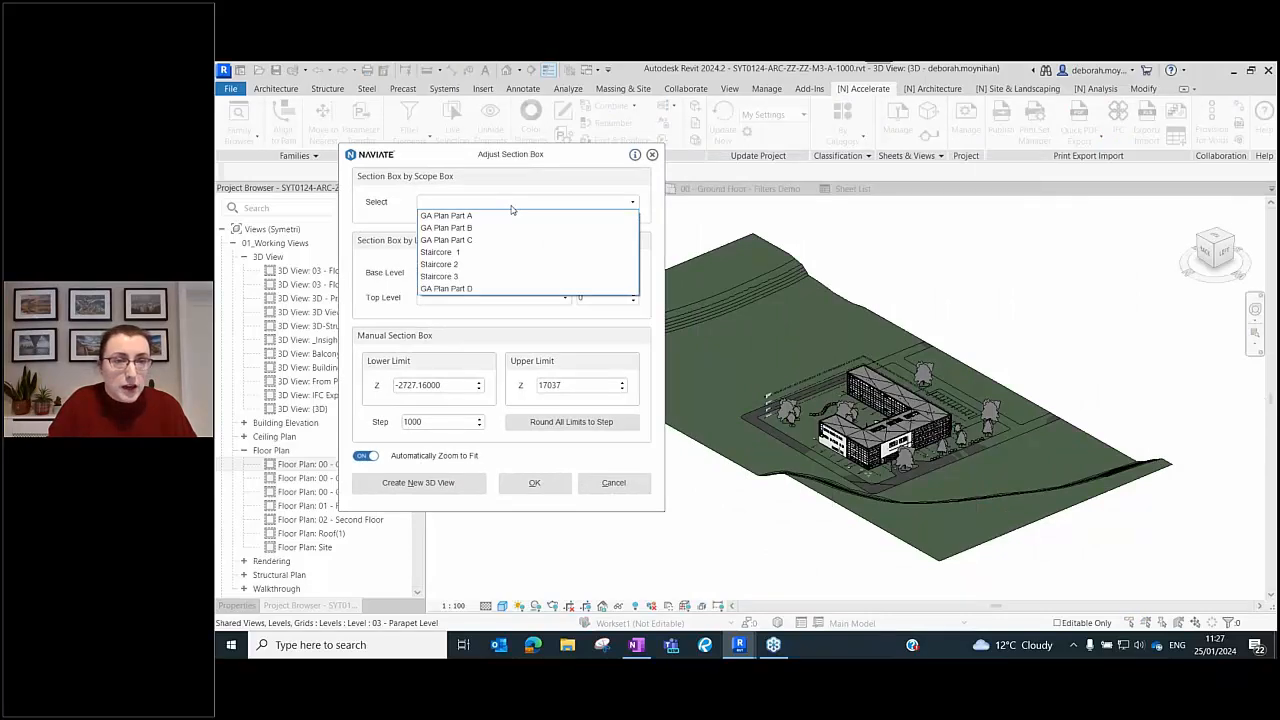
click(397, 191)
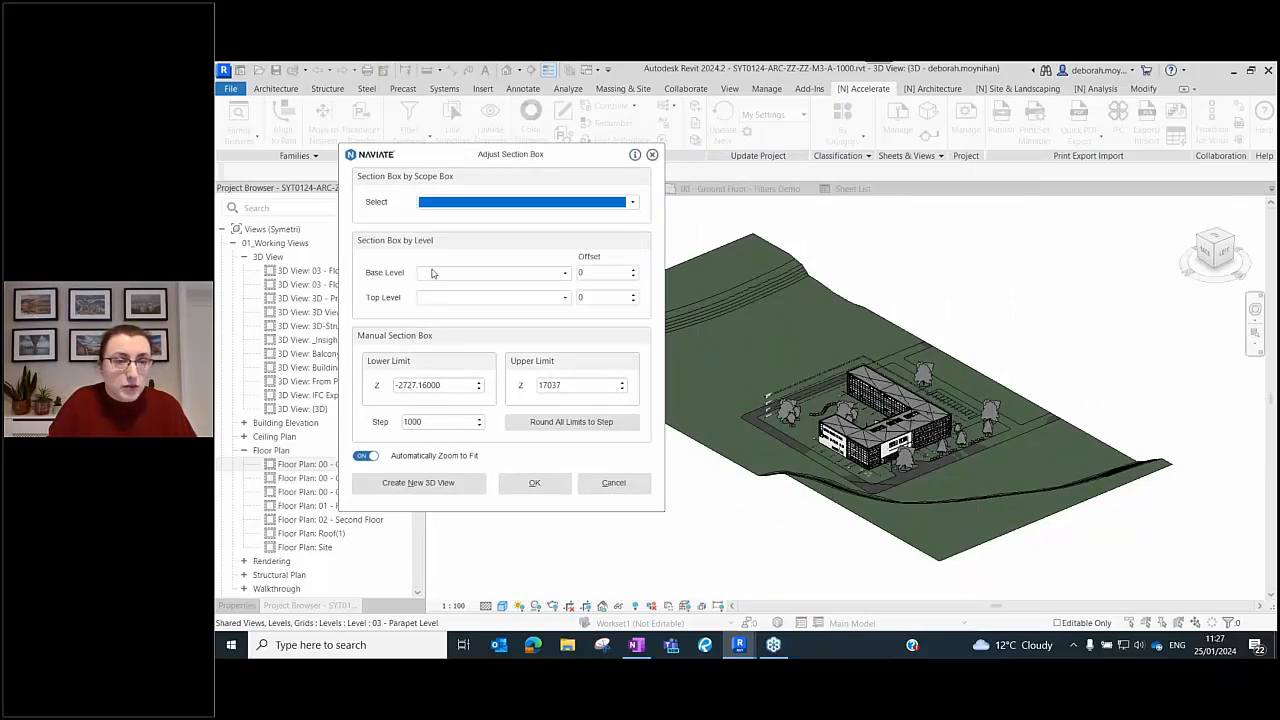
click(441, 204)
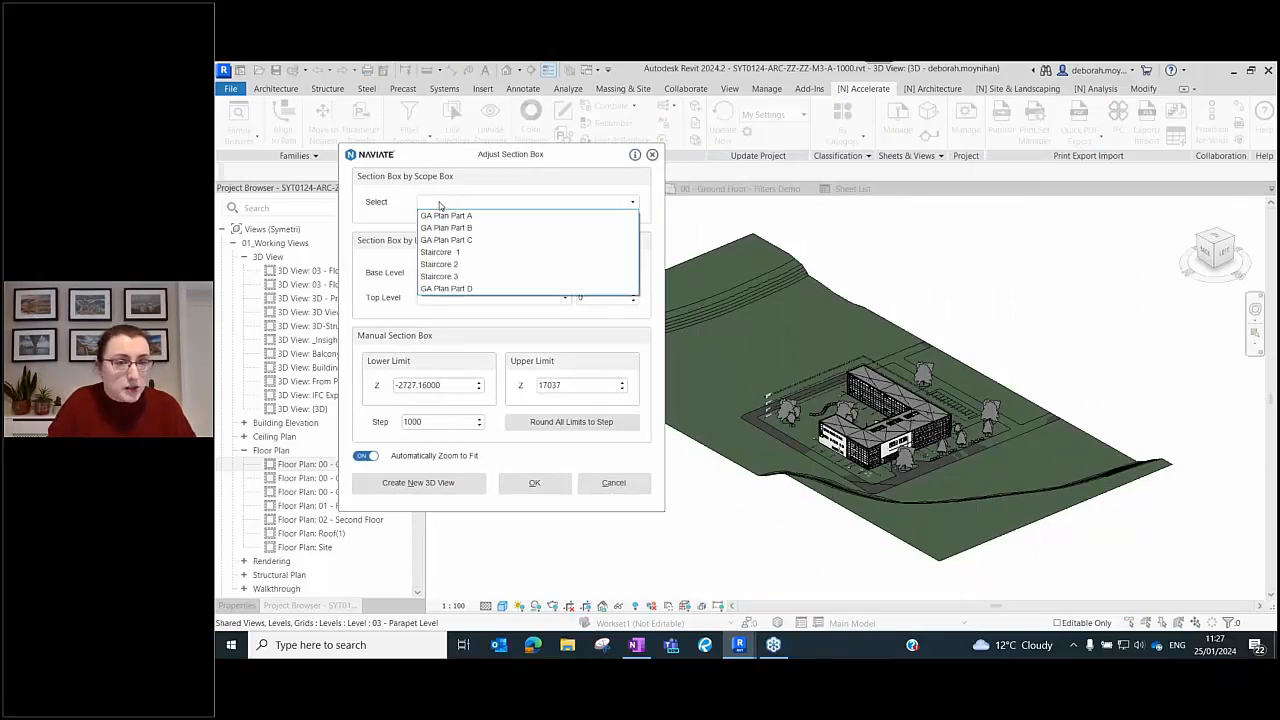
click(450, 215)
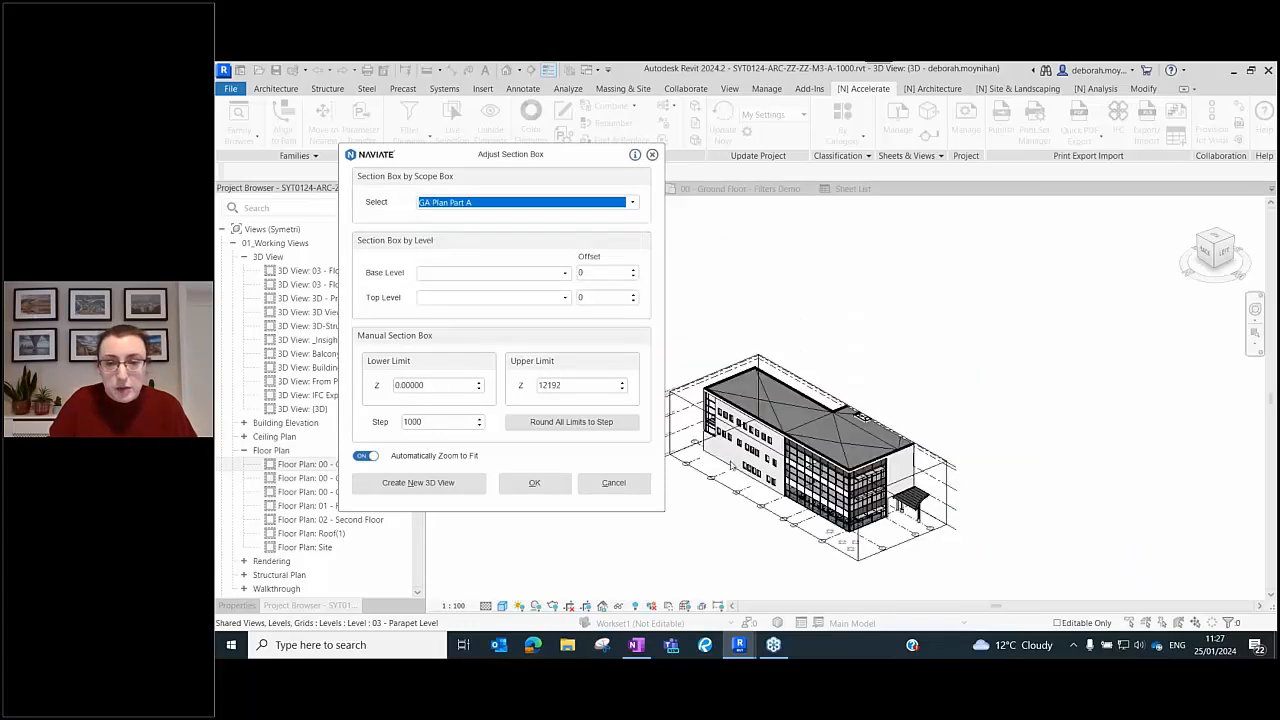
- Try the GA Plan Part C and Staircore 2 scope boxes for the section box, and return to GA Plan Part A
click(630, 204)
click(518, 238)
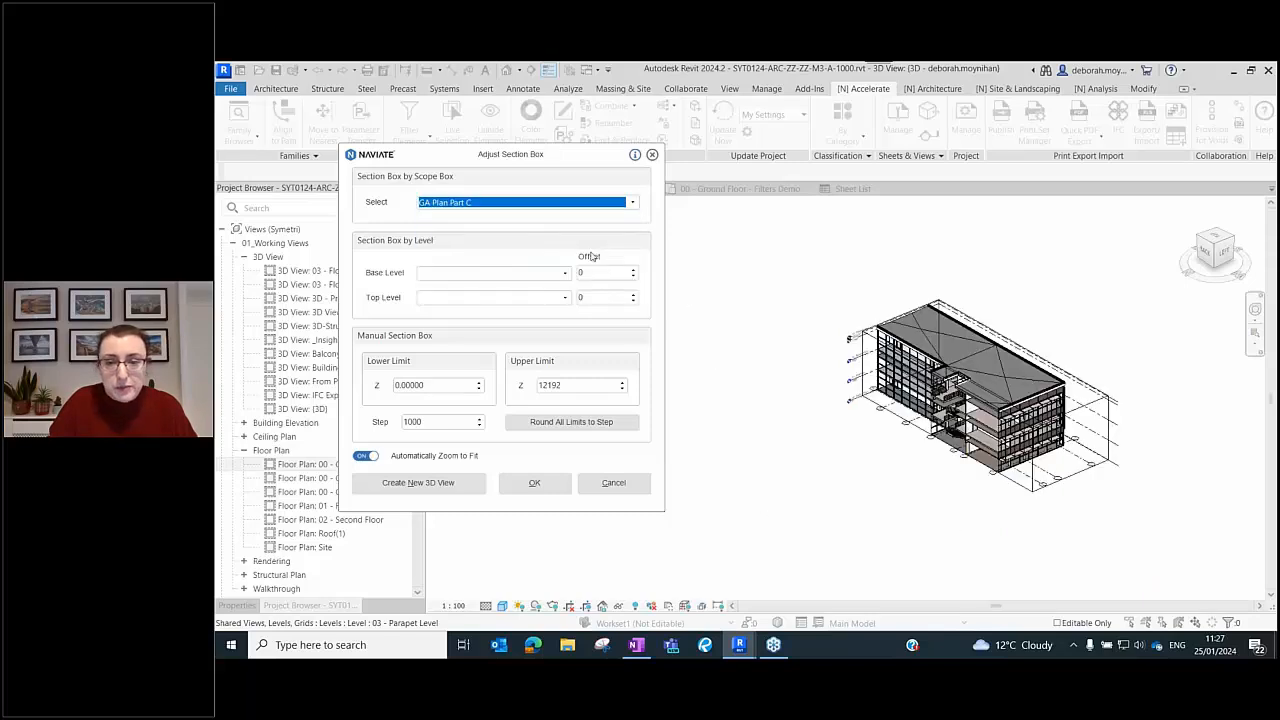
click(594, 206)
click(551, 265)
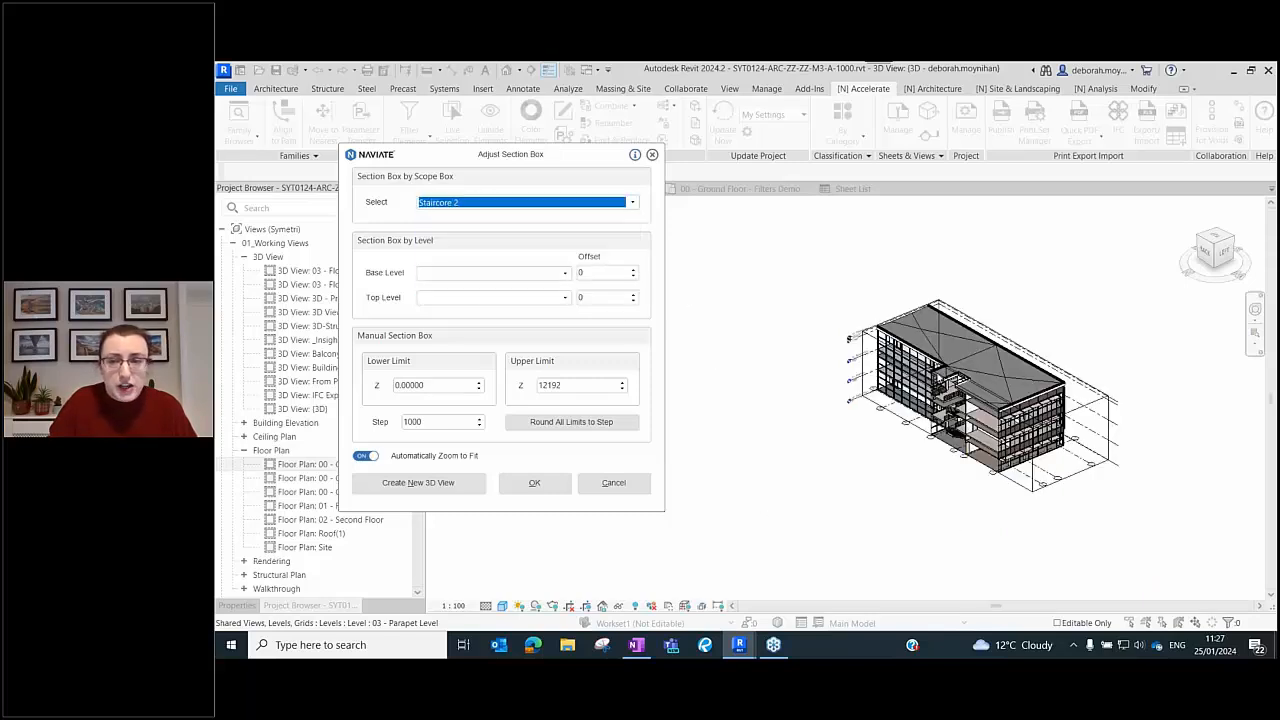
click(630, 204)
click(540, 215)
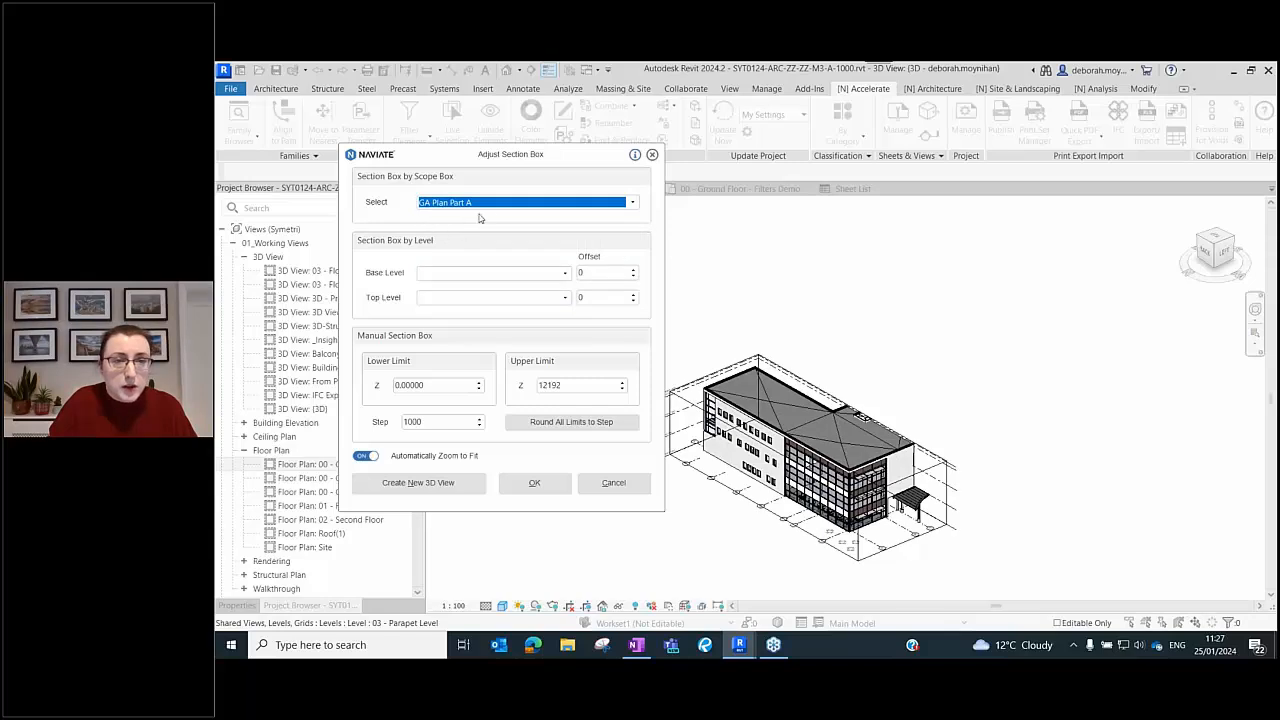
- Set the section box's base and top levels to 00 - Ground Floor with a top offset of 2500, and apply it
click(452, 274)
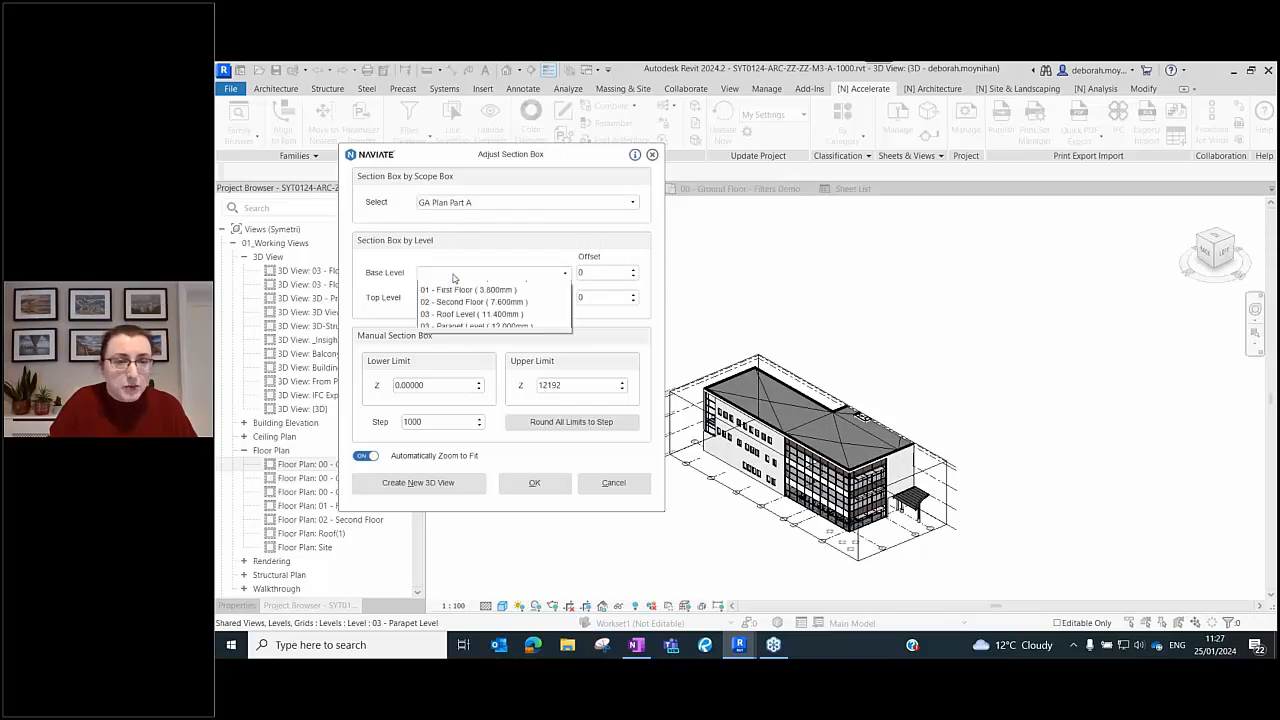
click(455, 288)
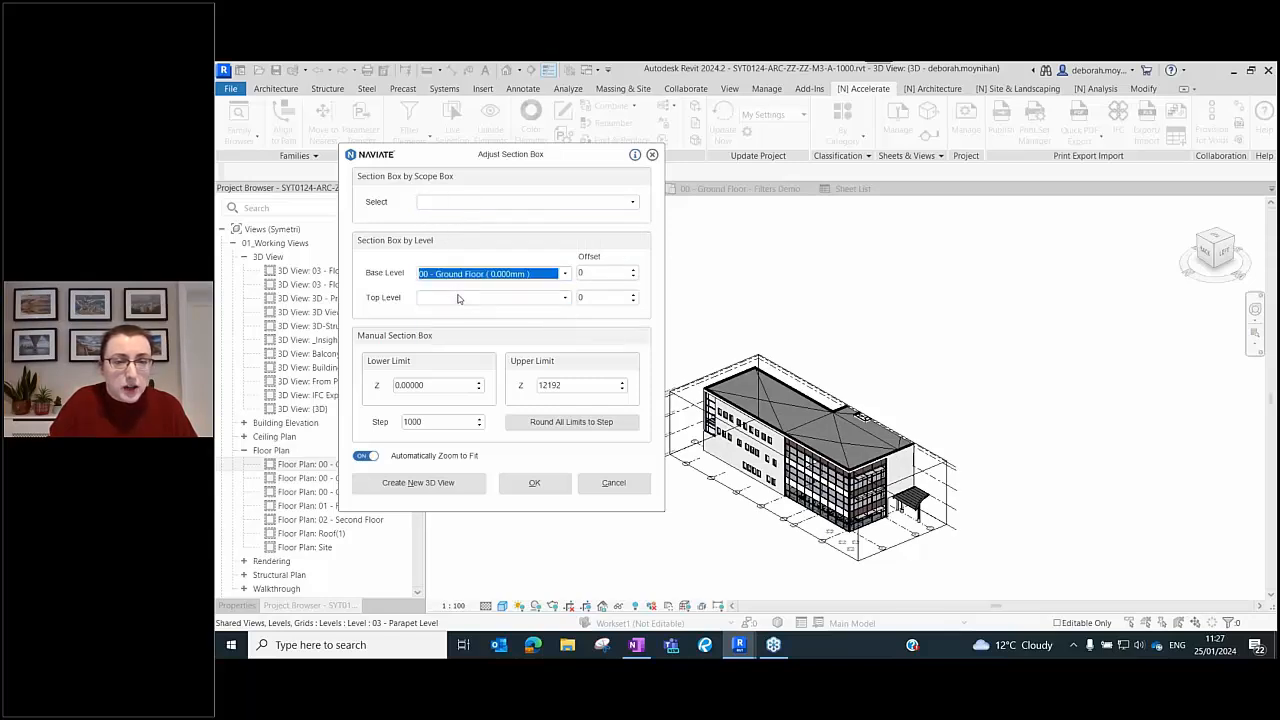
click(462, 297)
click(464, 311)
click(580, 297)
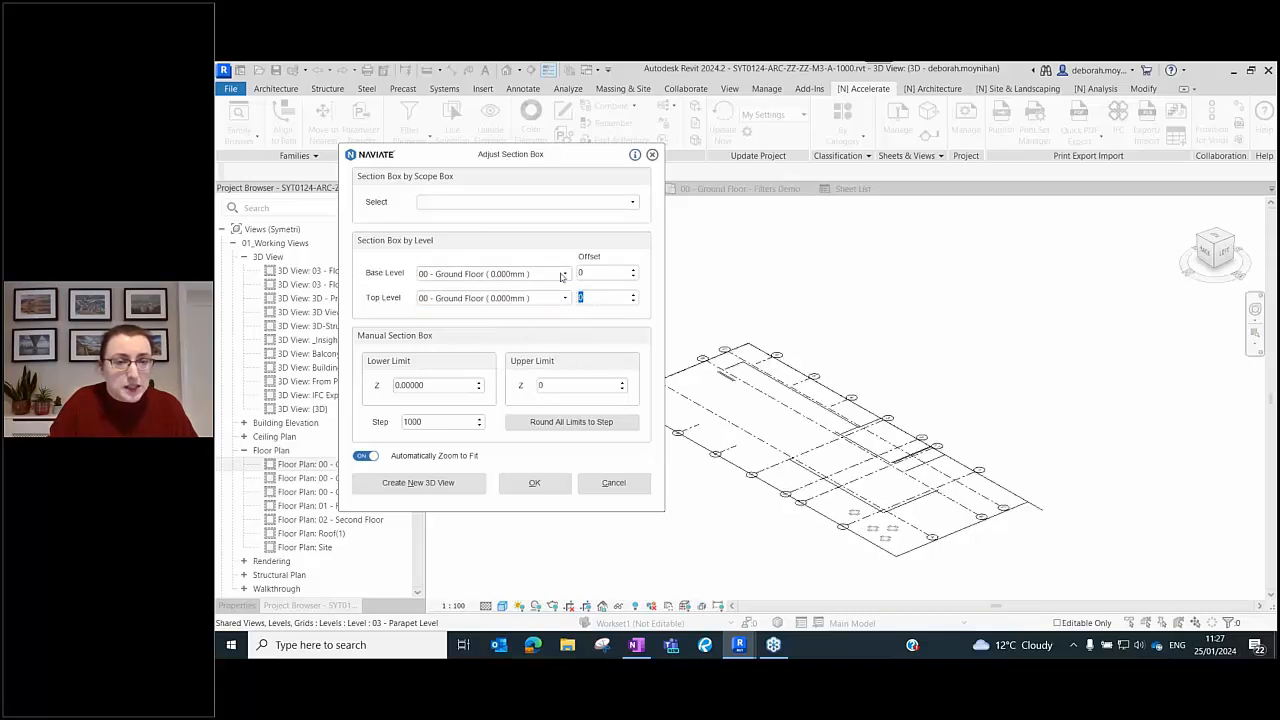
text(2500)
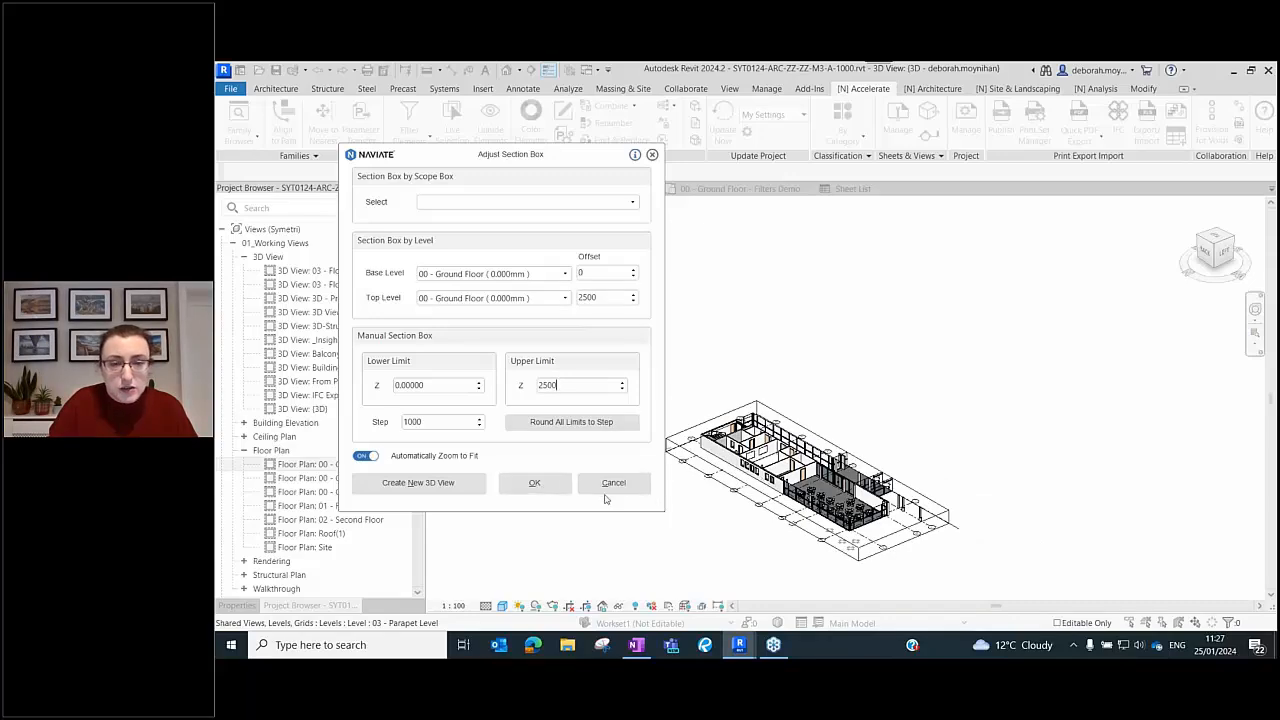
key(Return)
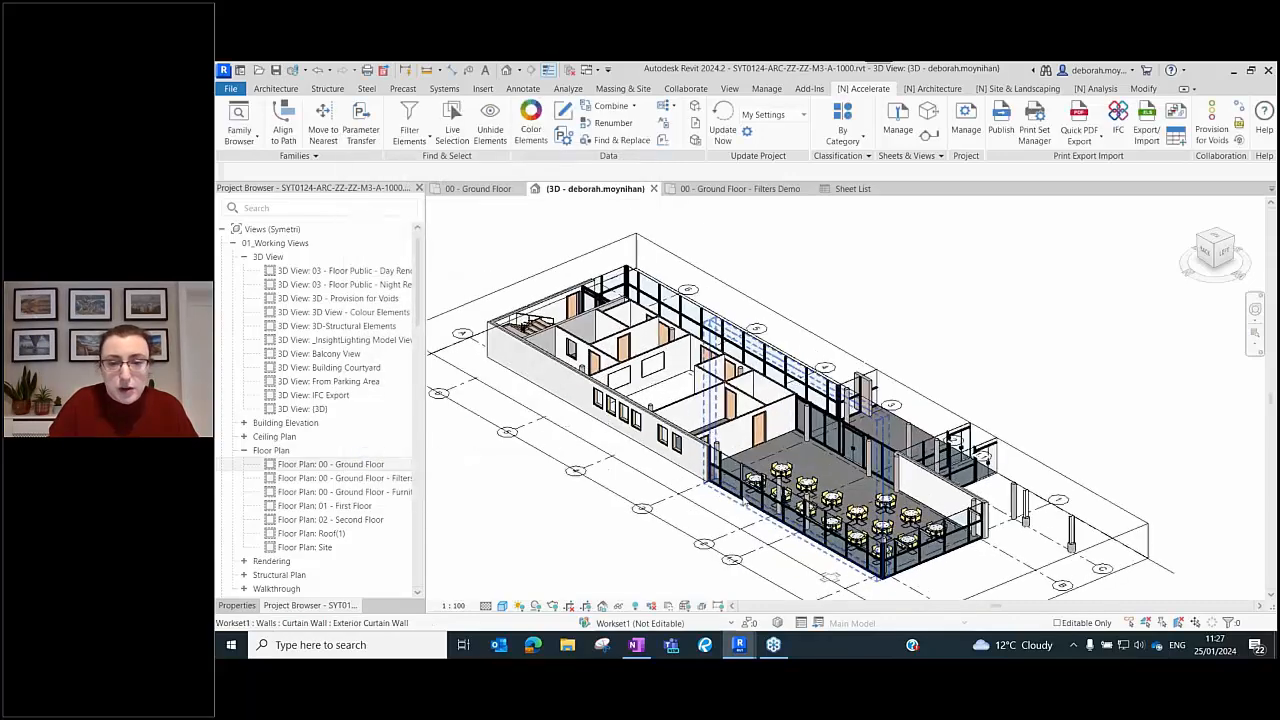
- Examine the sectioned ground floor in 3D and select its section box to inspect the adjustment grips
shift+middle_drag(648, 376, 773, 360)
scroll(732, 357, down, 2)
middle_drag(690, 366, 698, 392)
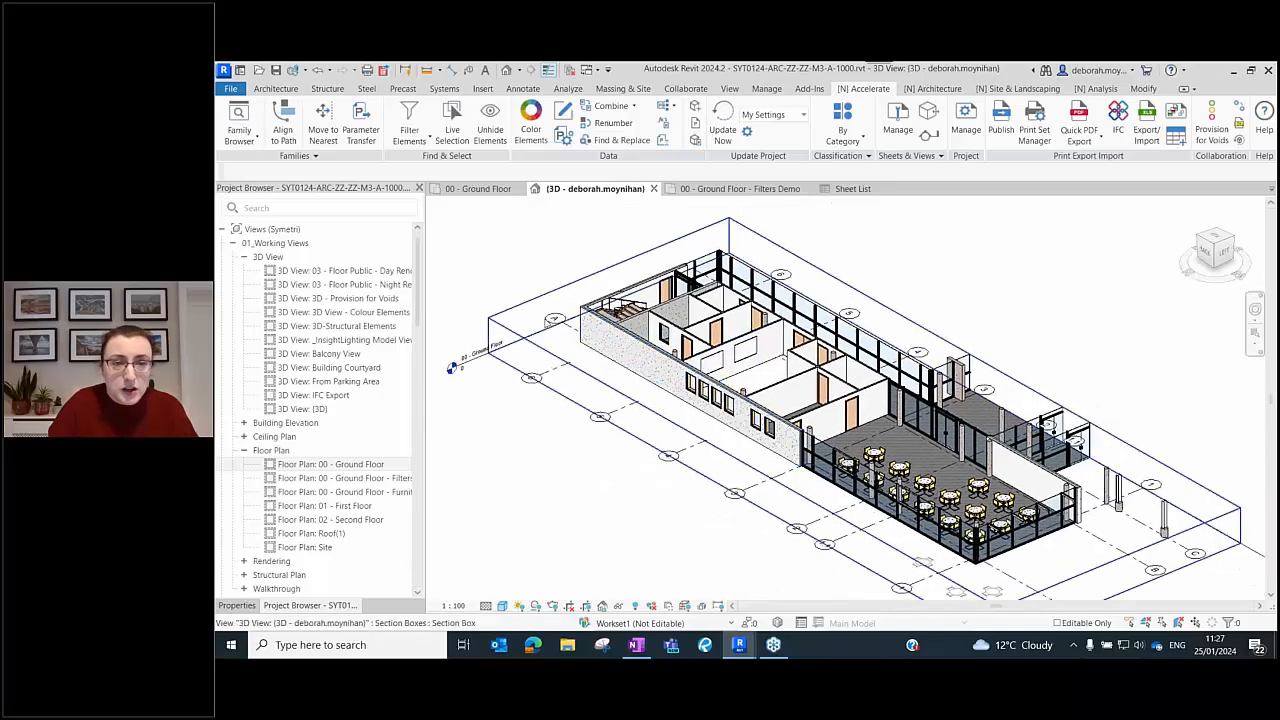
click(684, 430)
mouse_move(864, 410)
mouse_down()
mouse_move(864, 394)
mouse_move(864, 411)
mouse_up()
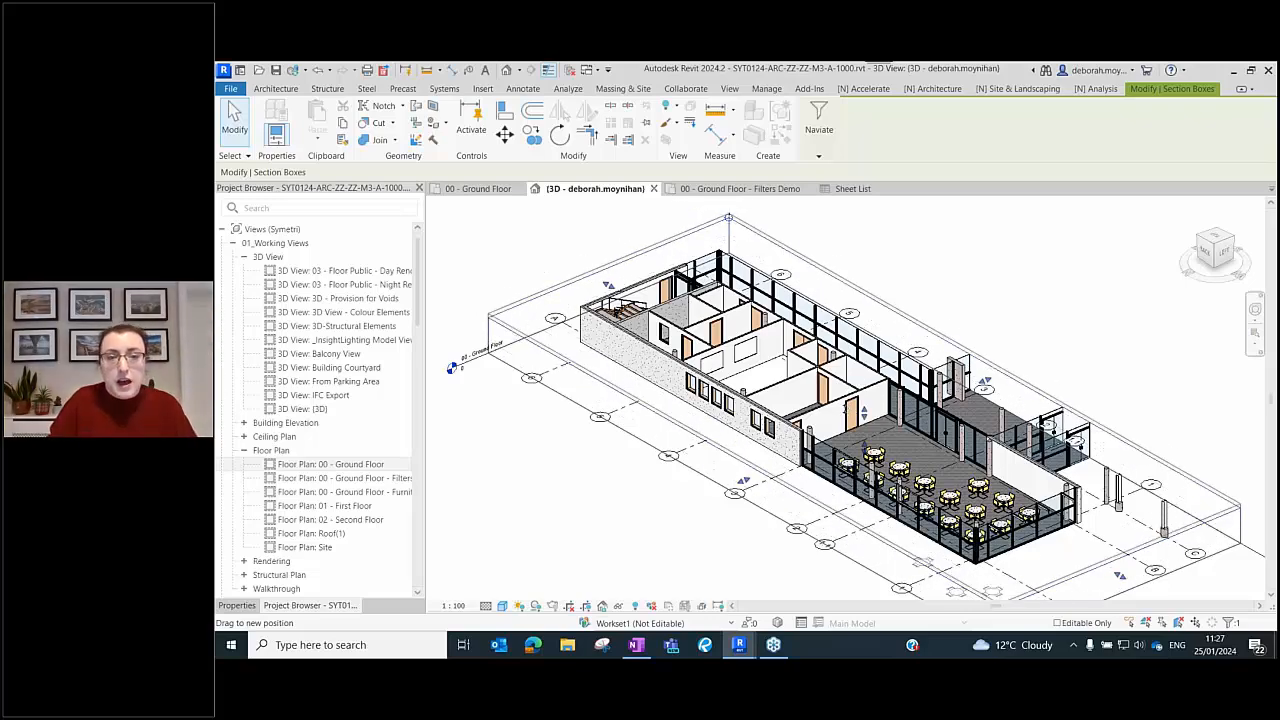
- Try raising the top of the section box in the 3D view, return it to the lower cut and deselect the box
scroll(864, 411, up, 5)
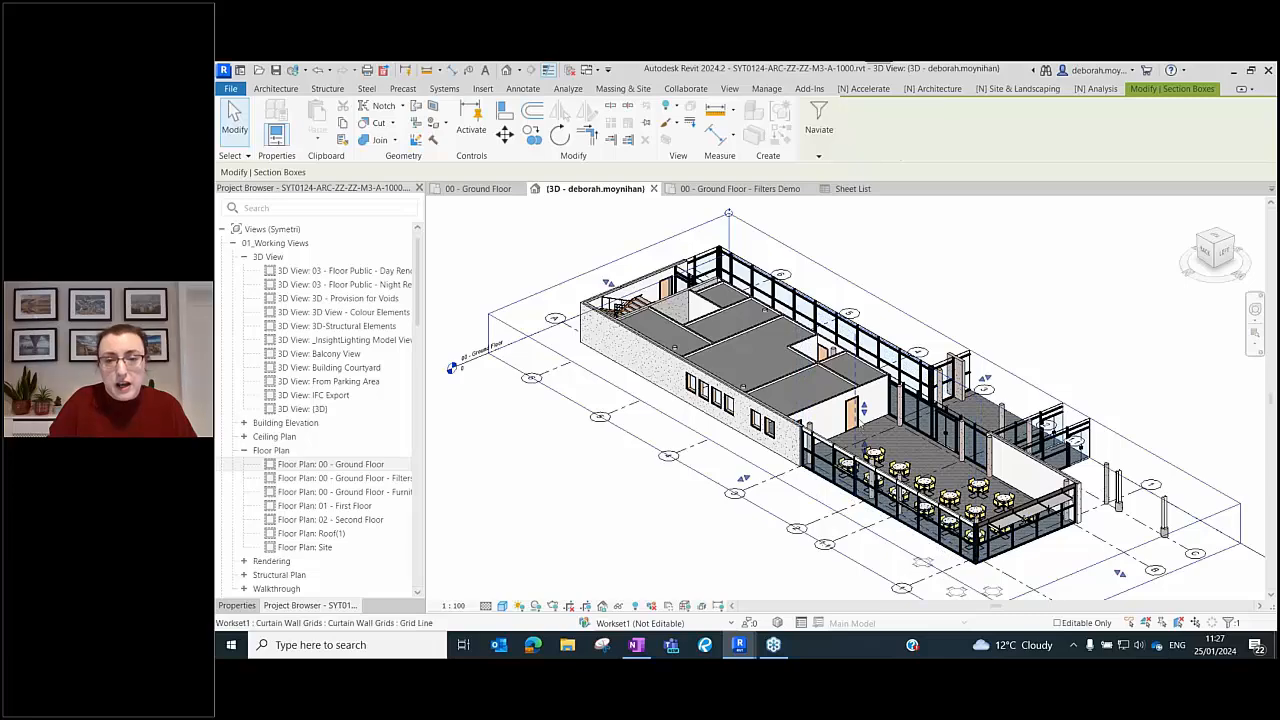
scroll(864, 405, down, 2)
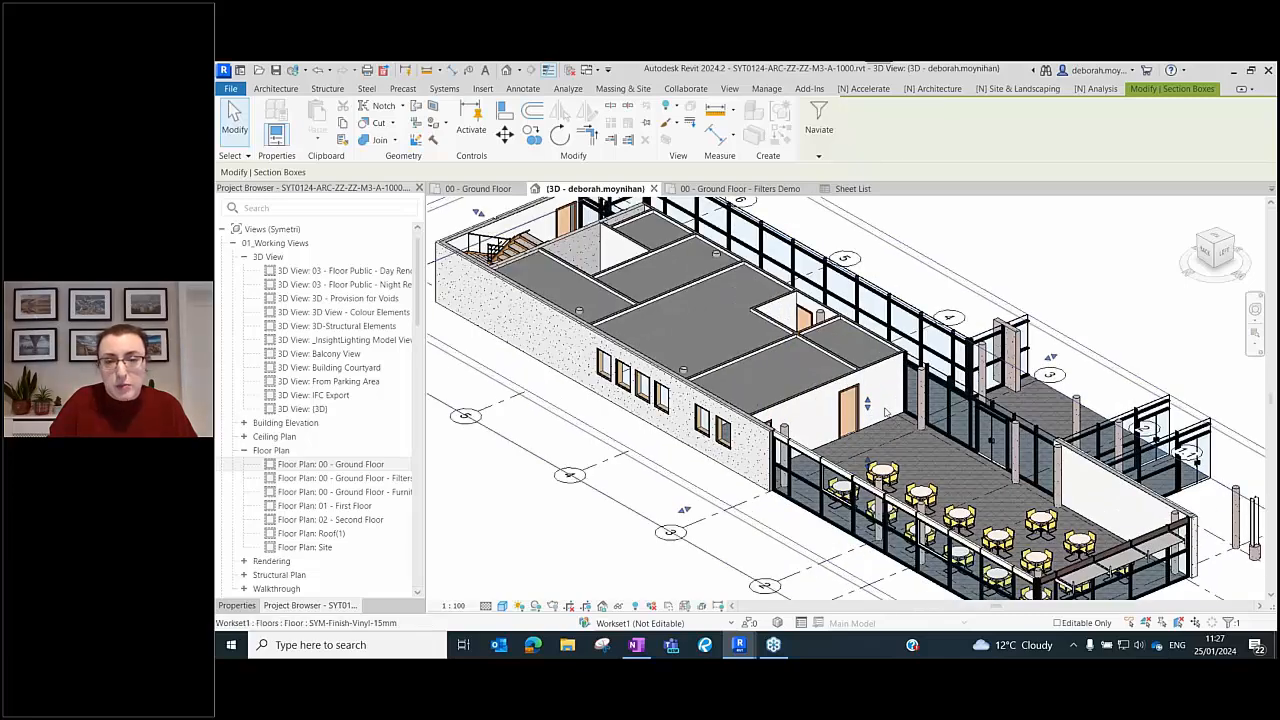
scroll(874, 288, down, 3)
middle_drag(874, 288, 861, 341)
click(861, 341)
- Switch to the 00 - Ground Floor plan and open the Accelerate tools for managing sheets and views
click(864, 89)
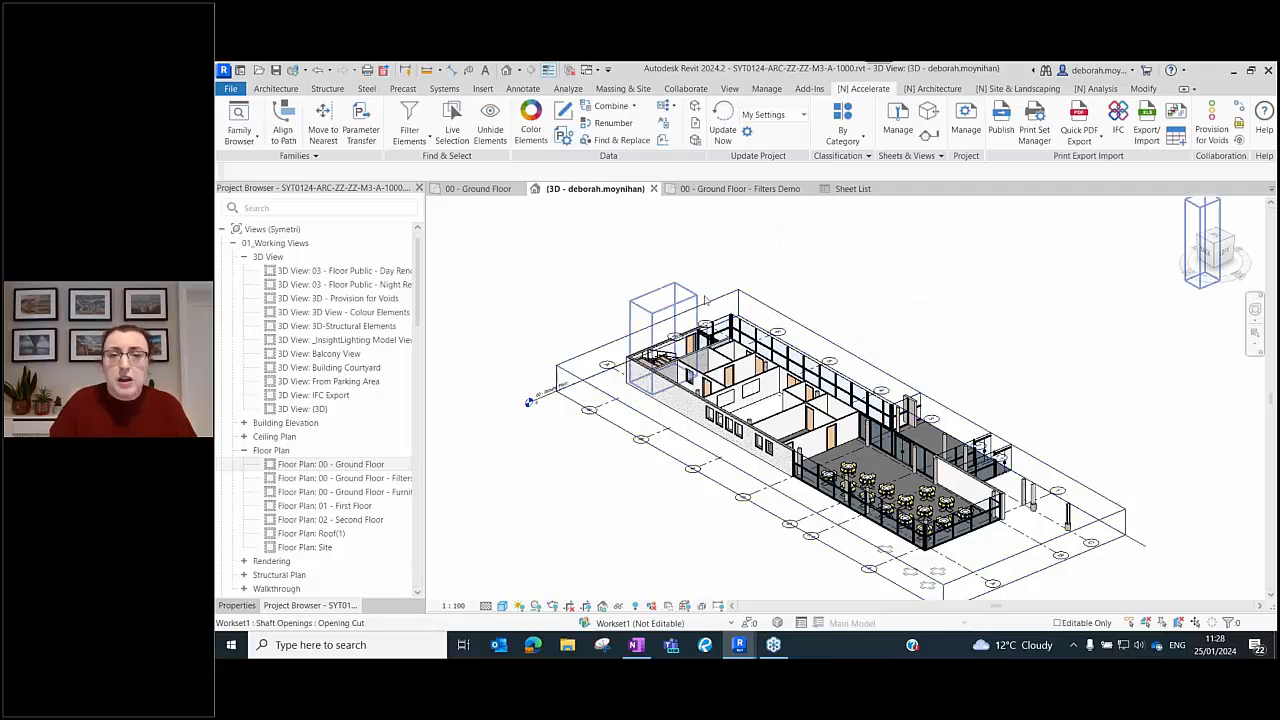
middle_drag(971, 291, 945, 291)
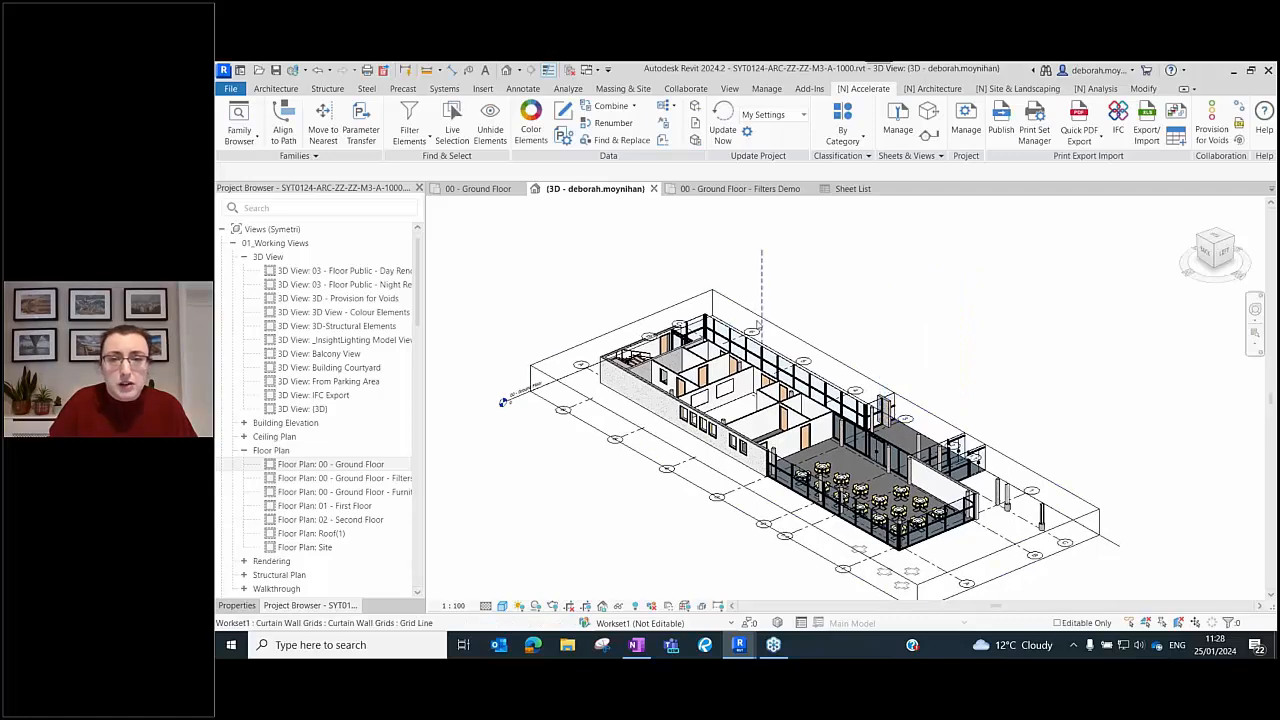
click(478, 188)
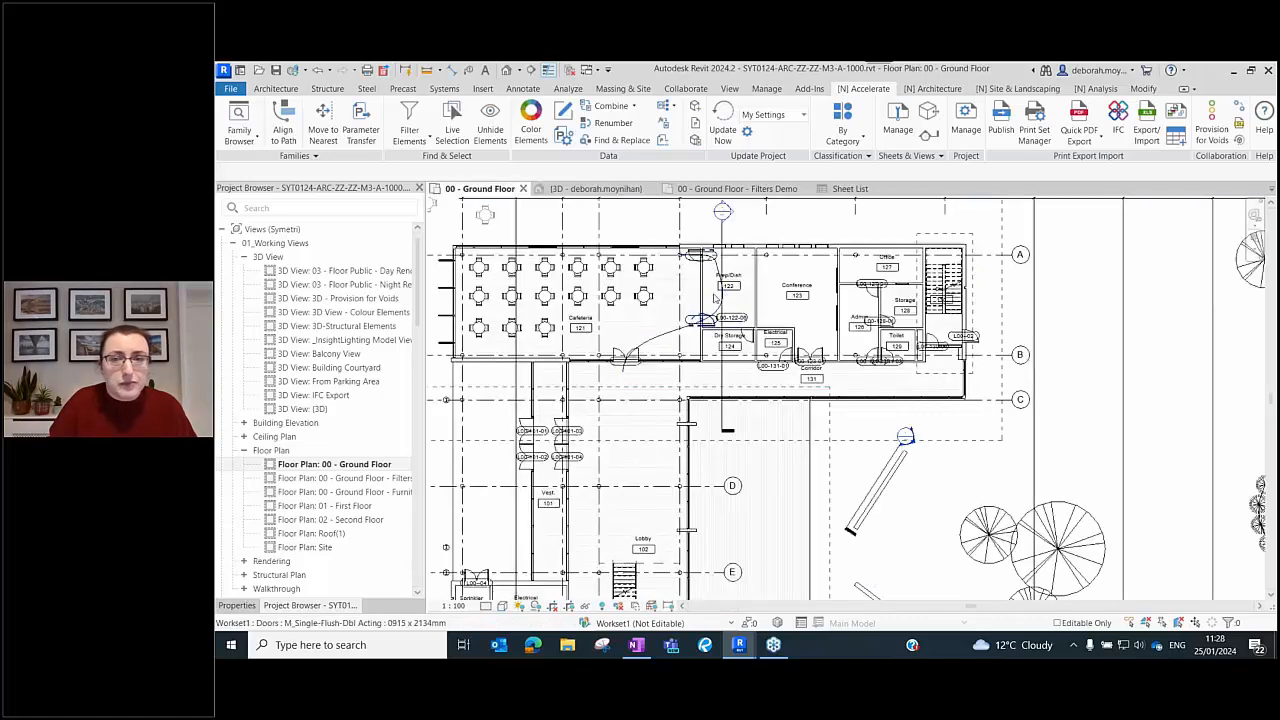
middle_drag(719, 288, 861, 337)
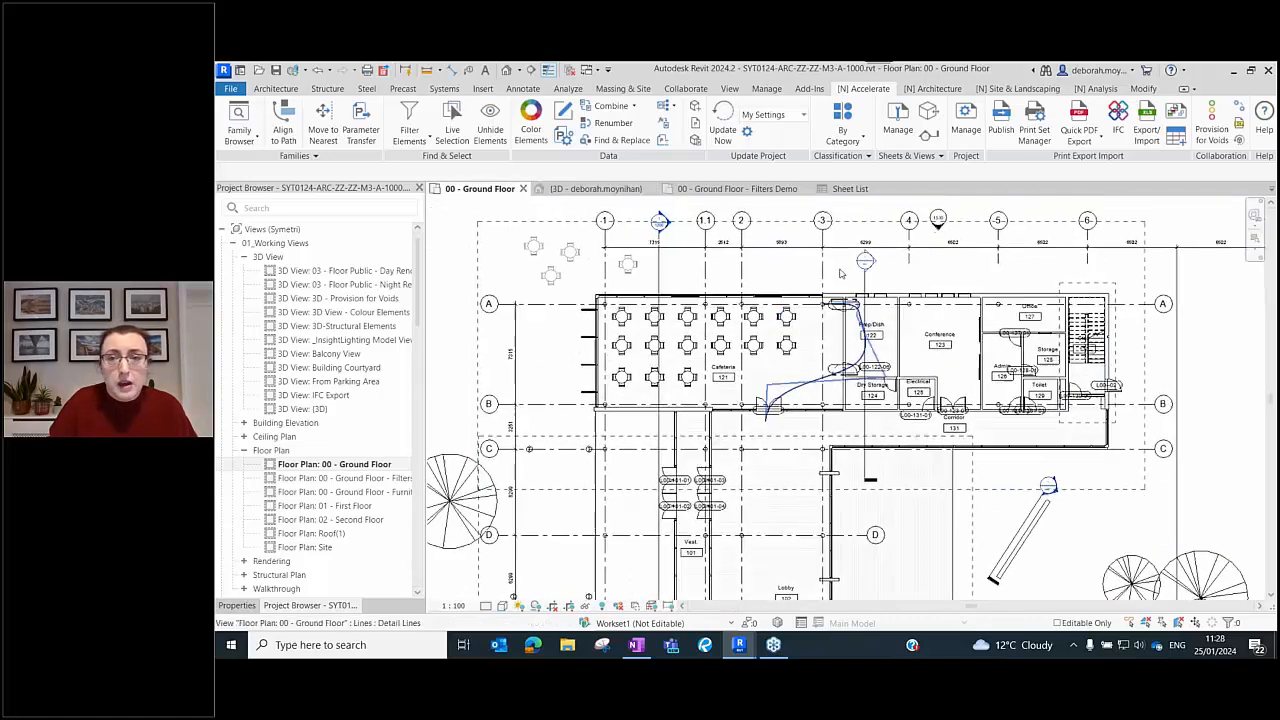
click(896, 128)
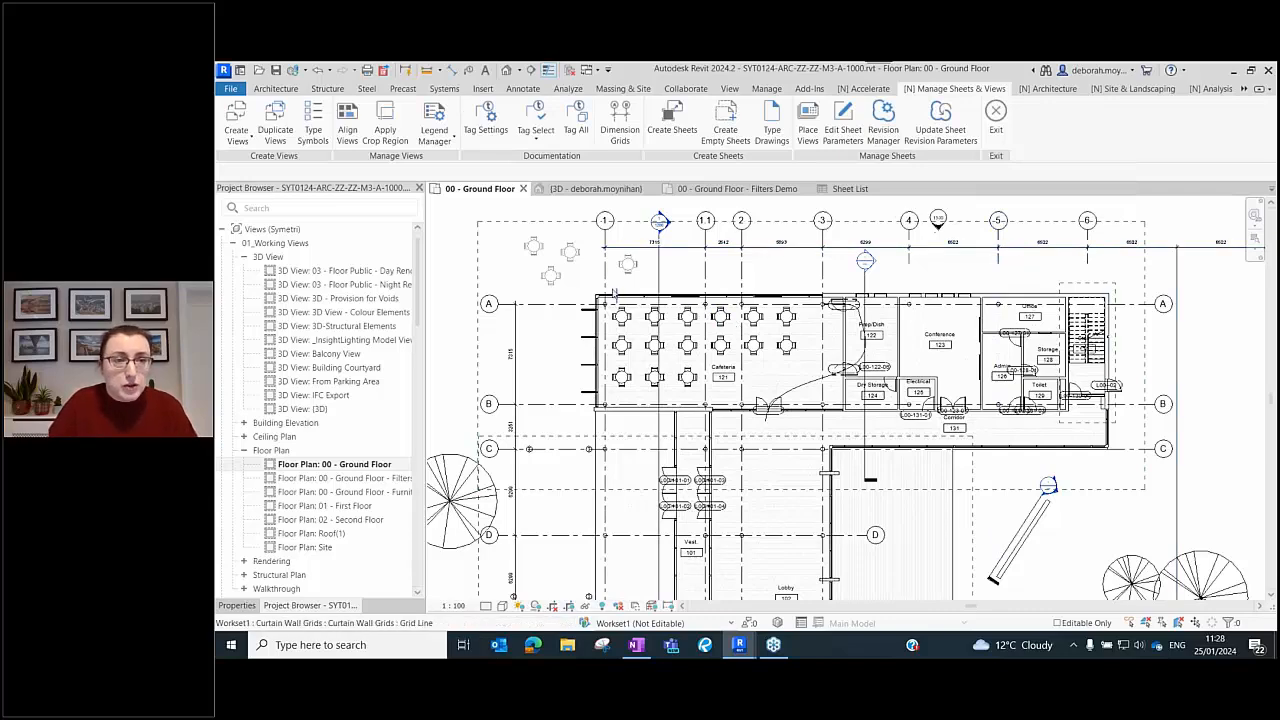
- Examine the scope boxes across the whole ground floor plan, selecting the GA Plan Part A and GA Plan Part D boxes to check their extents
scroll(680, 305, down, 3)
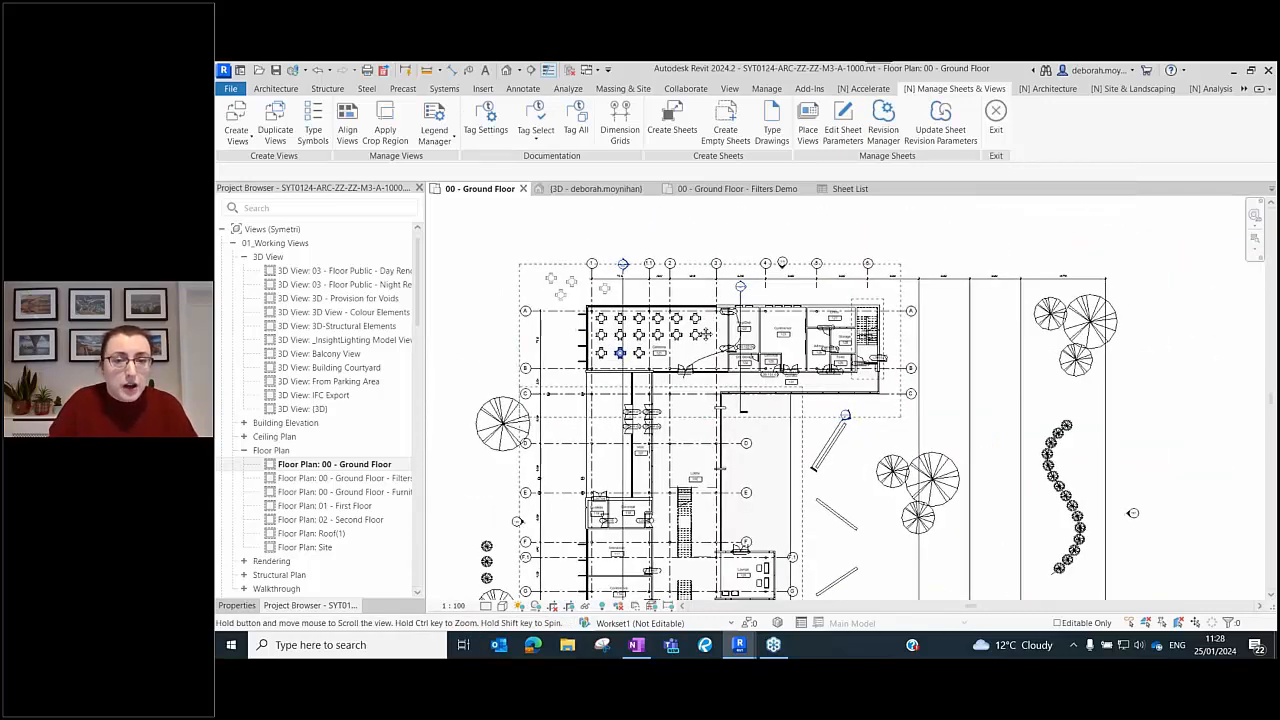
scroll(715, 317, down, 2)
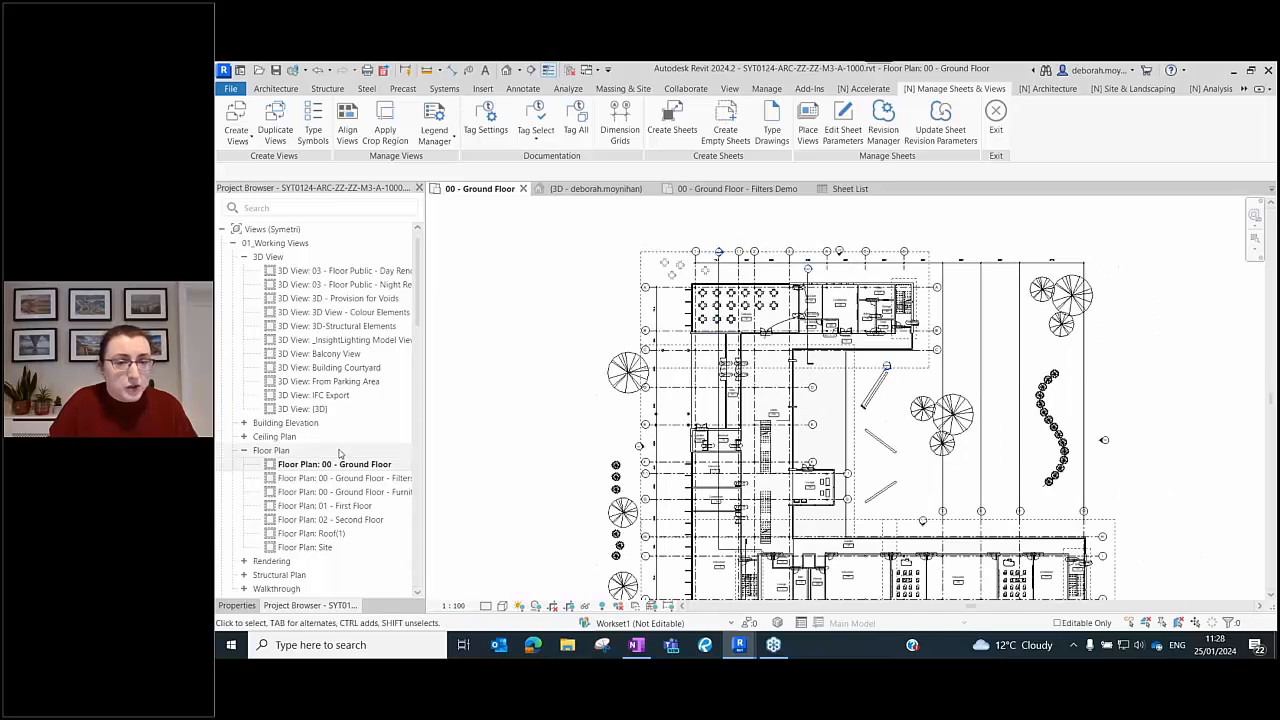
scroll(340, 450, down, 2)
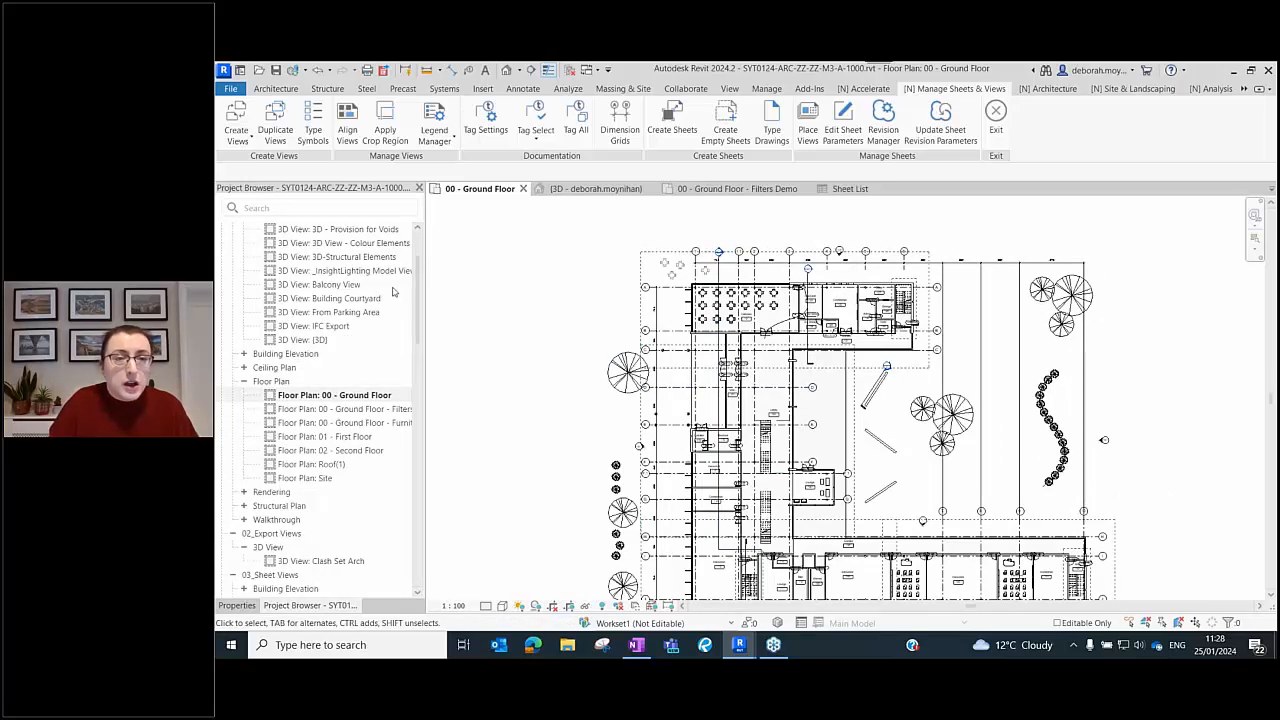
scroll(577, 291, down, 2)
click(624, 280)
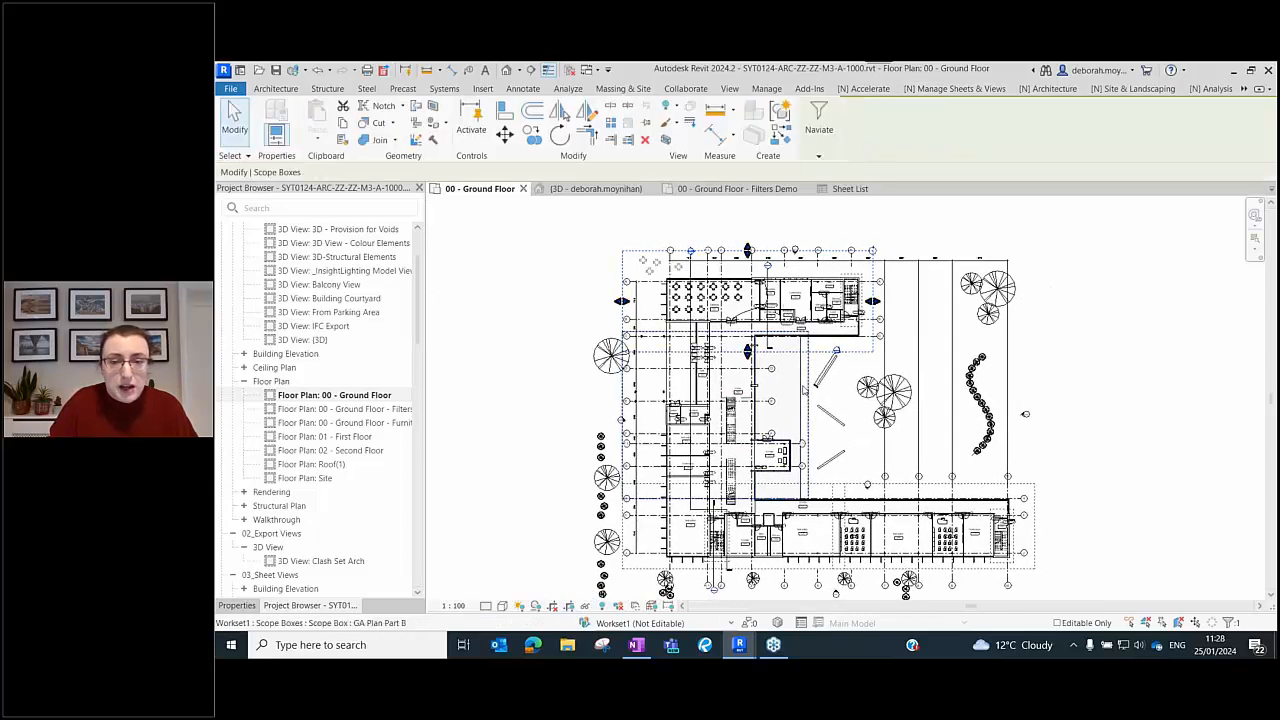
click(867, 486)
click(868, 486)
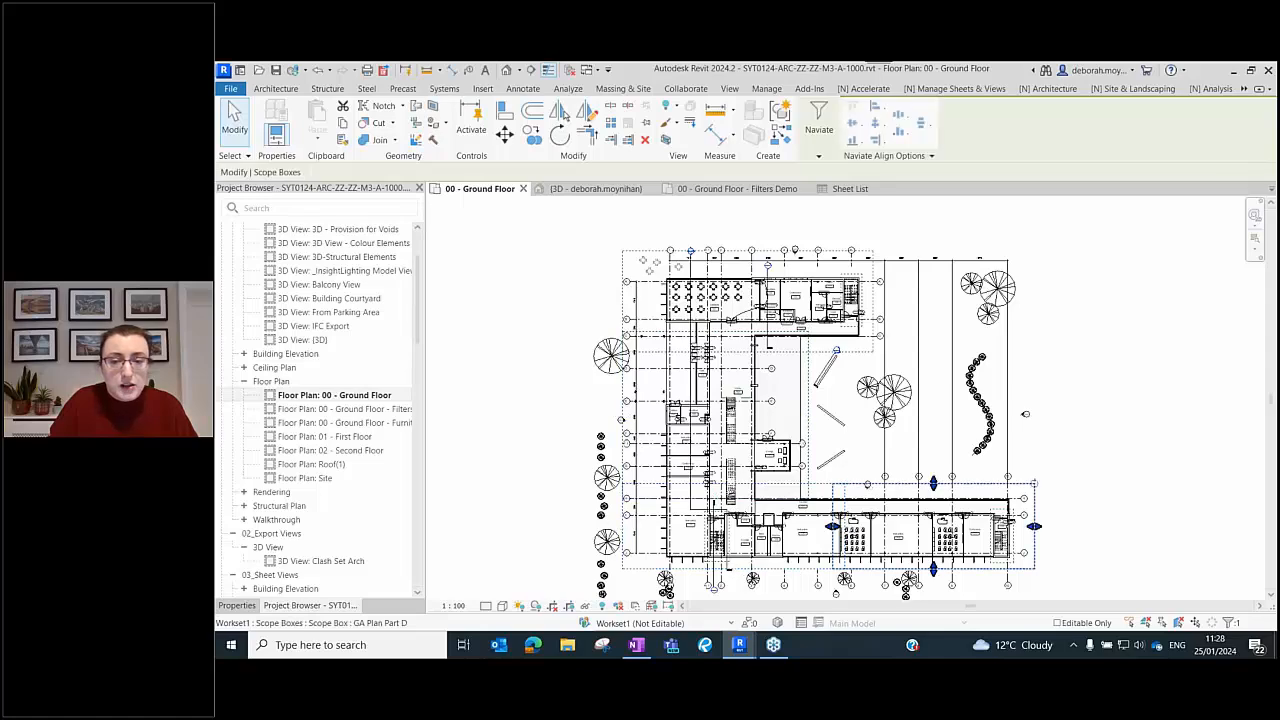
key(Escape)
middle_drag(543, 317, 546, 318)
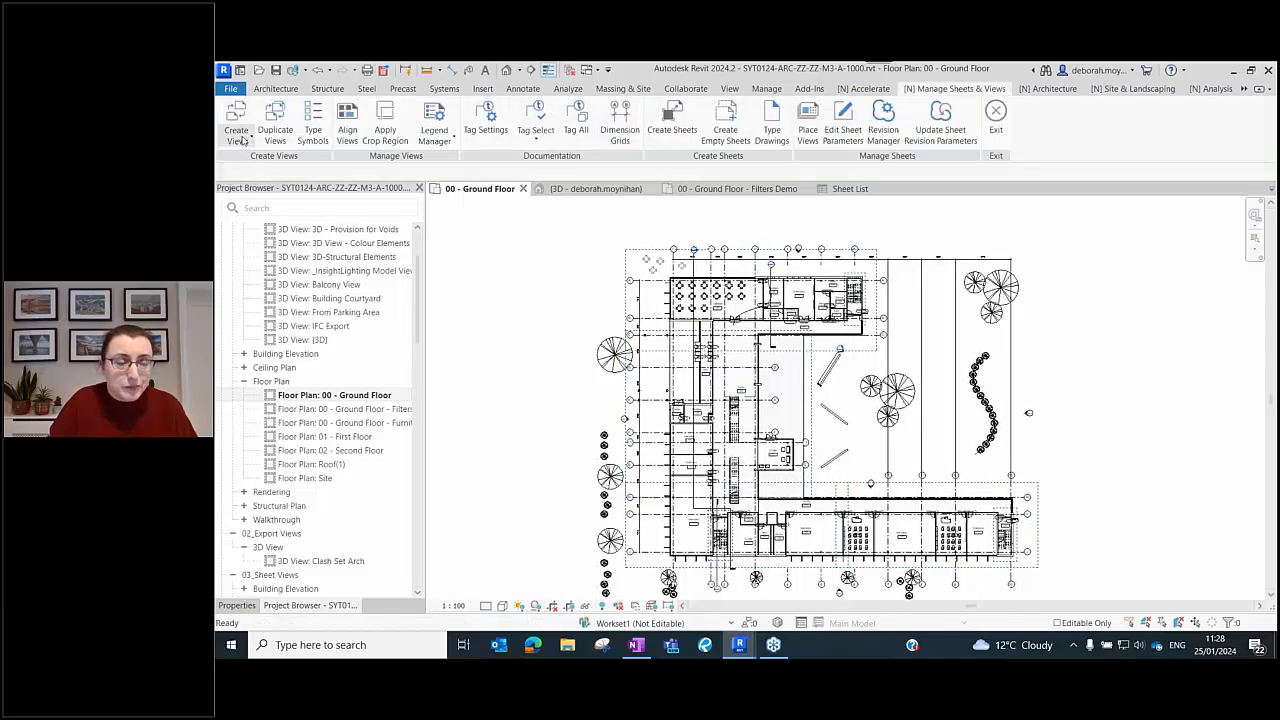
- Start the Create Views command for generating new views
click(240, 140)
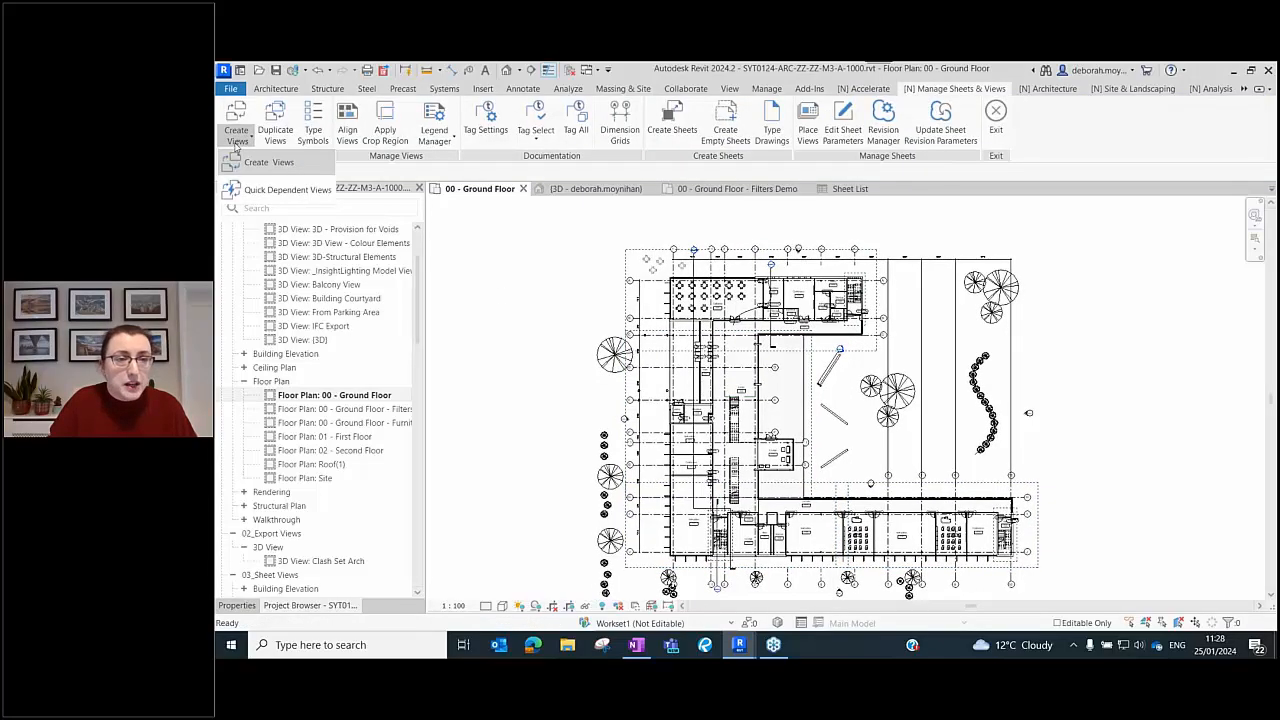
click(242, 137)
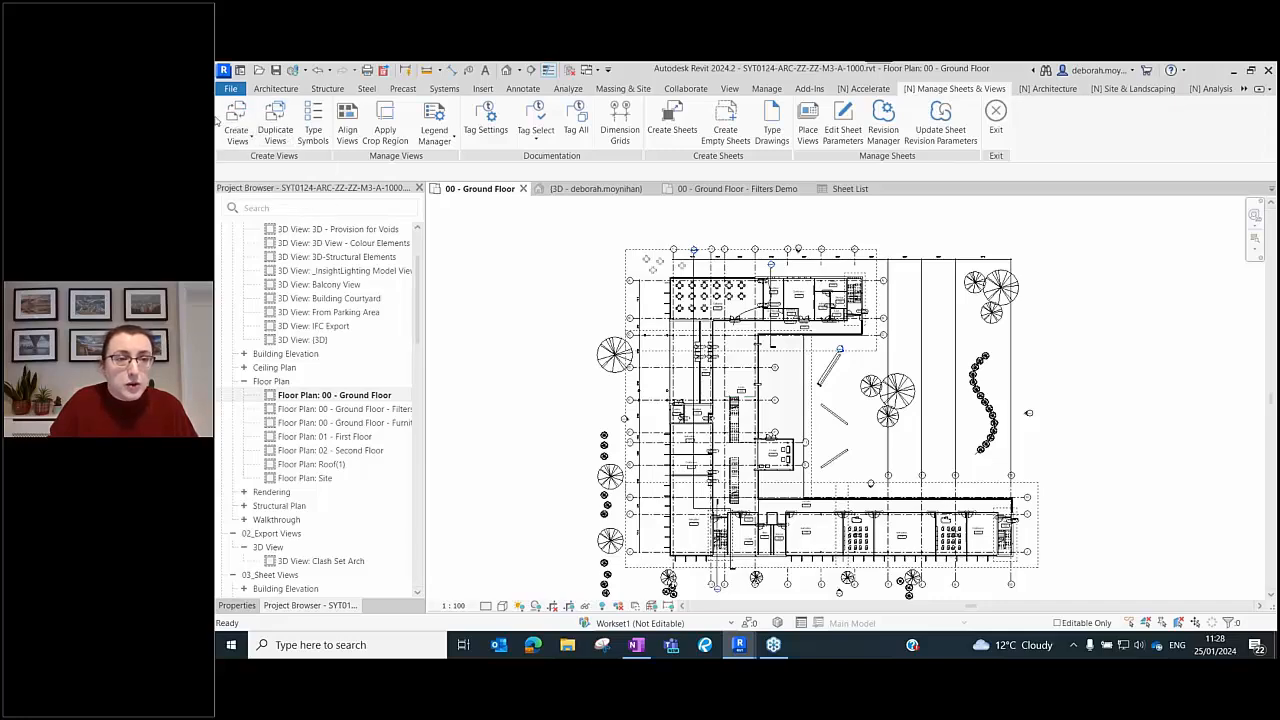
- Open the Create Views tool and exclude 03 - Roof Level and 03 - Parapet Level from the levels to make plans from
click(240, 141)
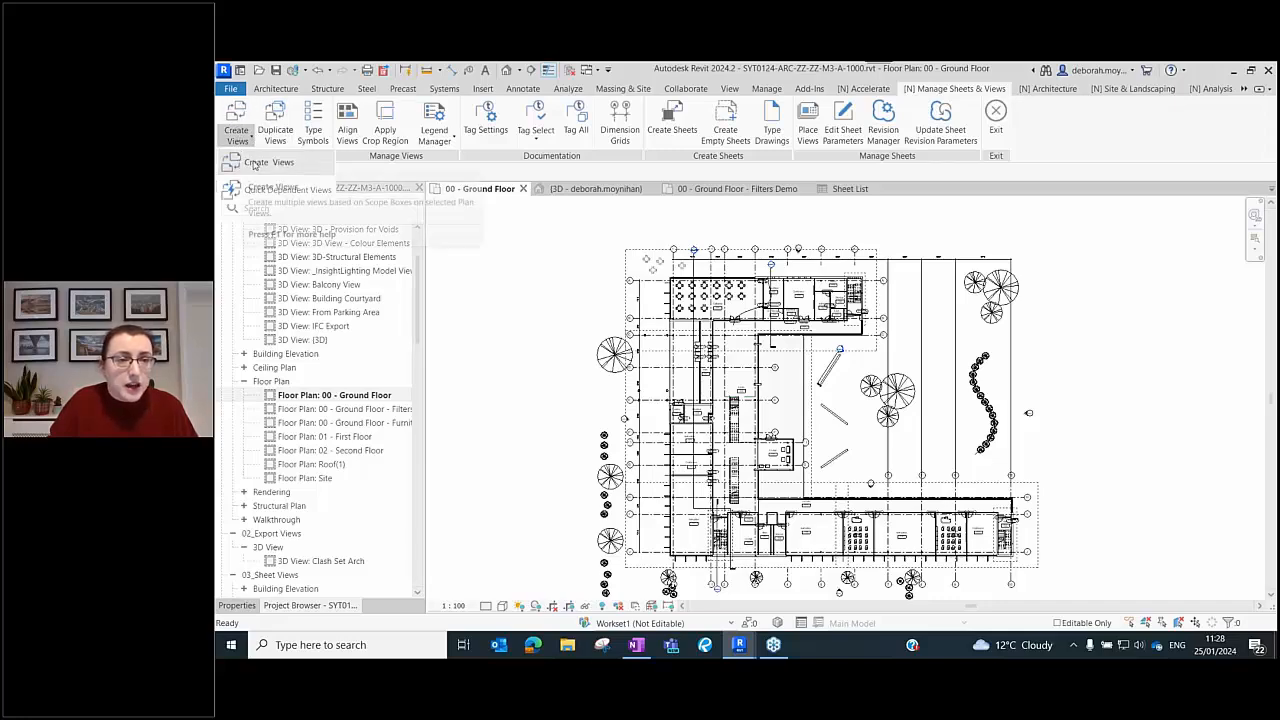
click(252, 163)
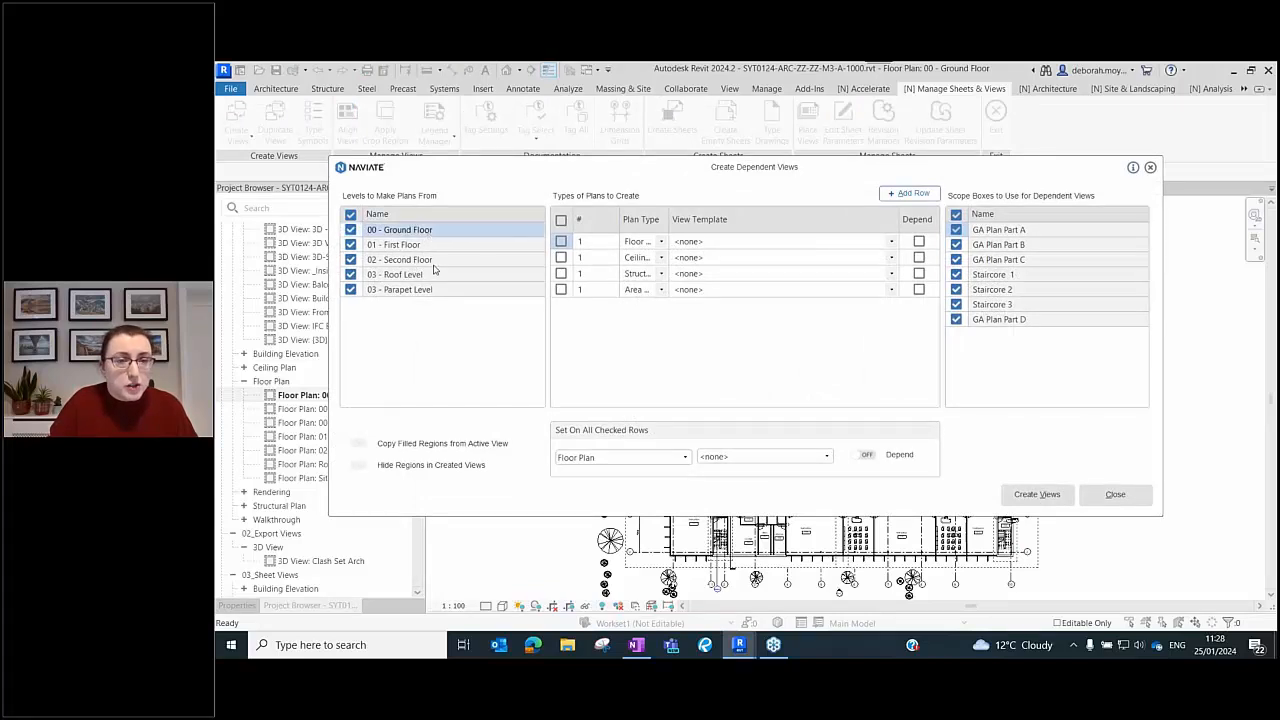
click(350, 274)
click(350, 289)
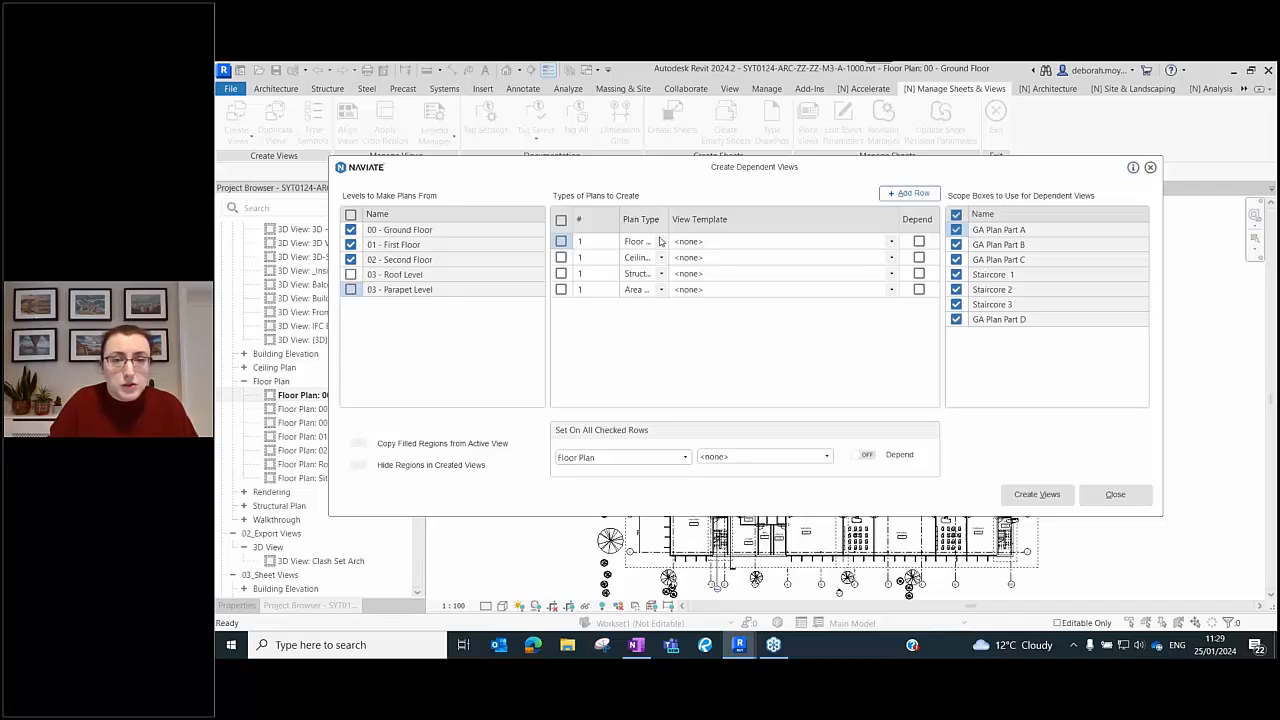
- Enable the floor plan type with the Architectural Plan-50 view template and dependent views
click(562, 242)
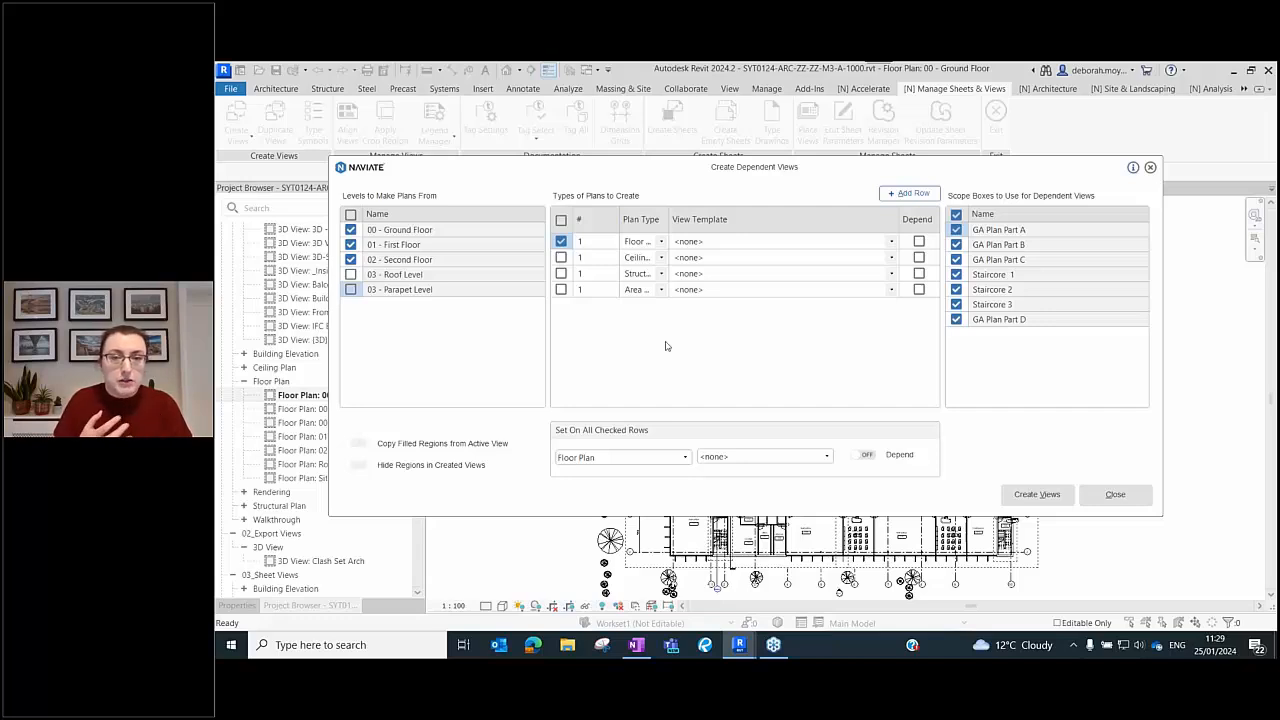
click(783, 247)
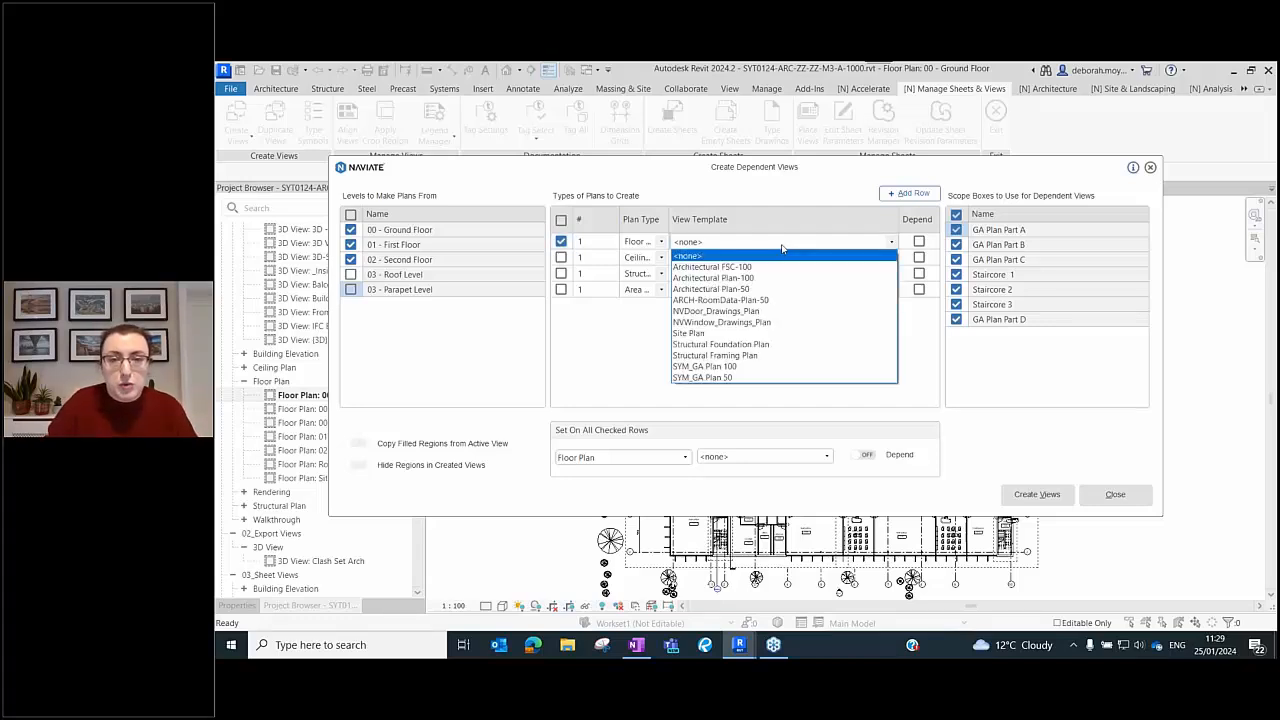
click(778, 289)
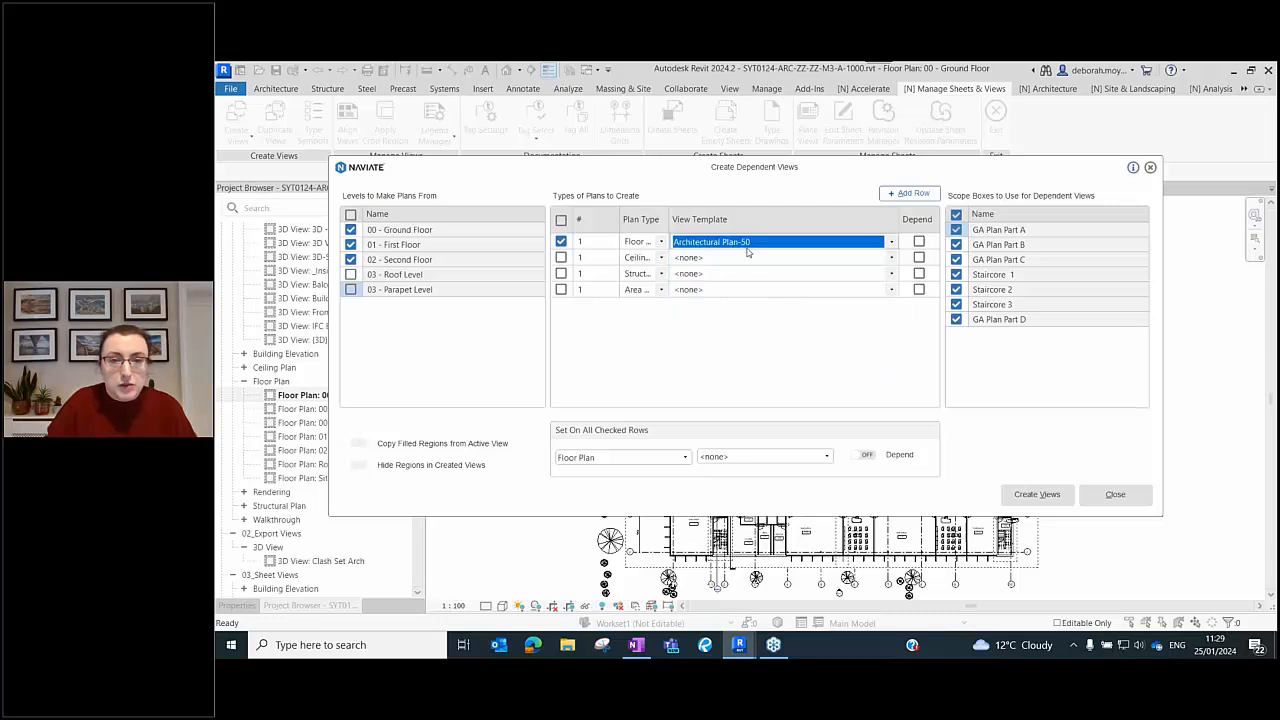
click(918, 242)
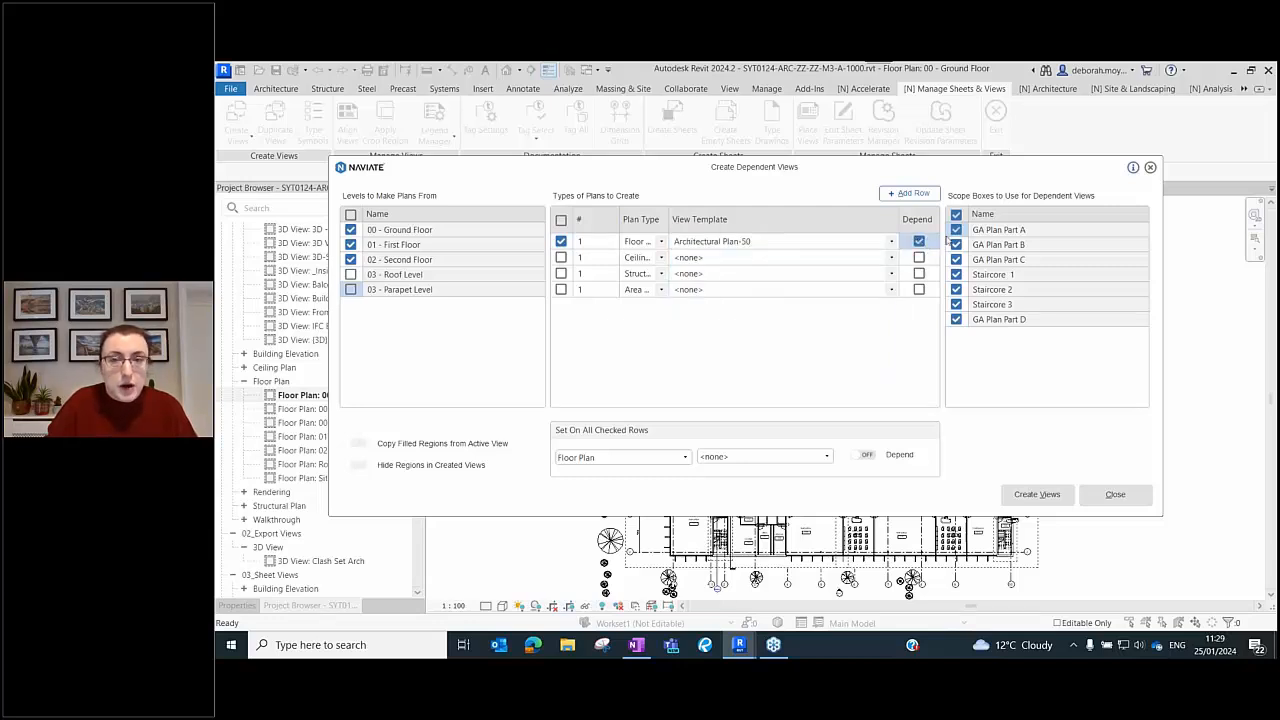
- Exclude the scope boxes Staircore 1, 2 and 3, create the dependent views and close the dialog
click(956, 274)
click(956, 289)
click(956, 304)
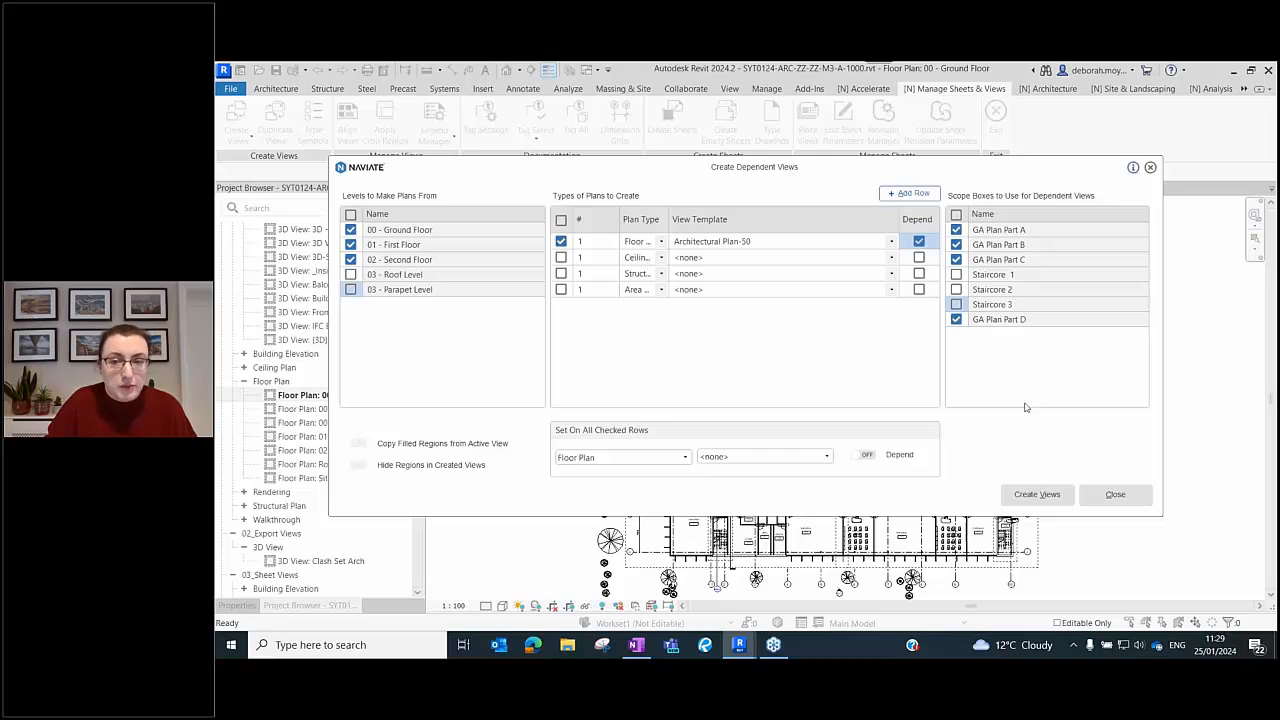
click(1037, 494)
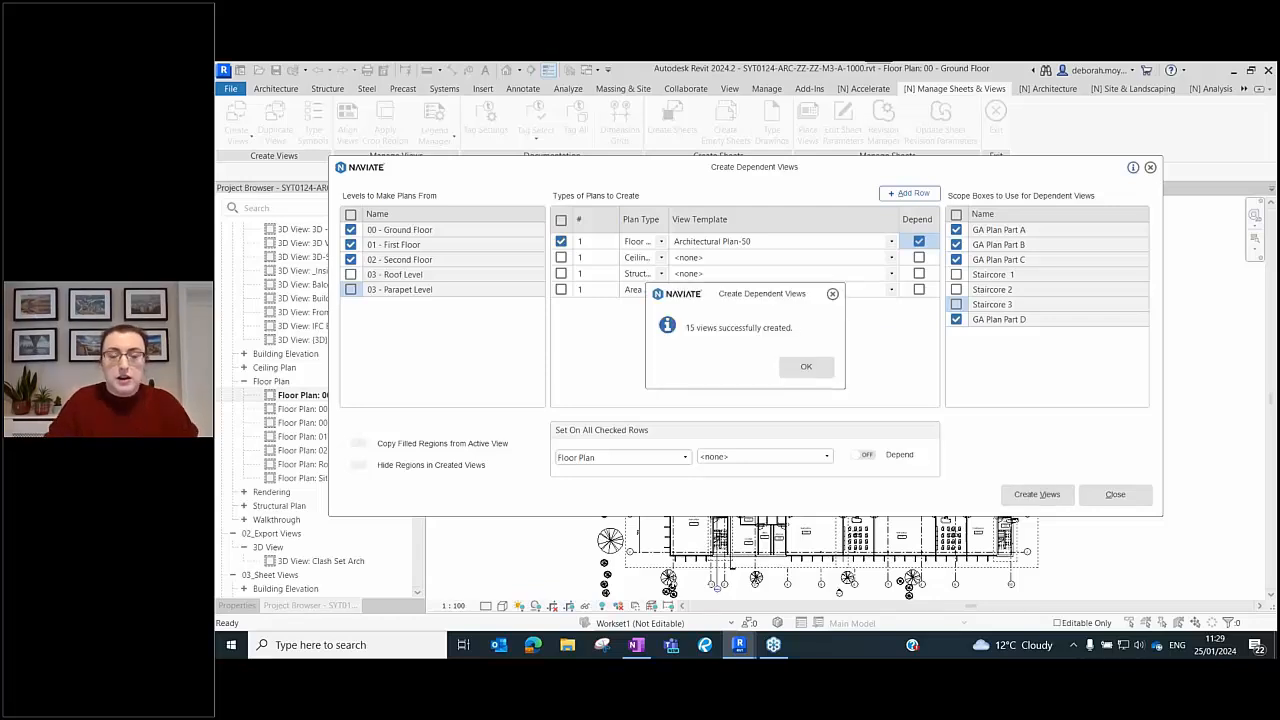
click(806, 367)
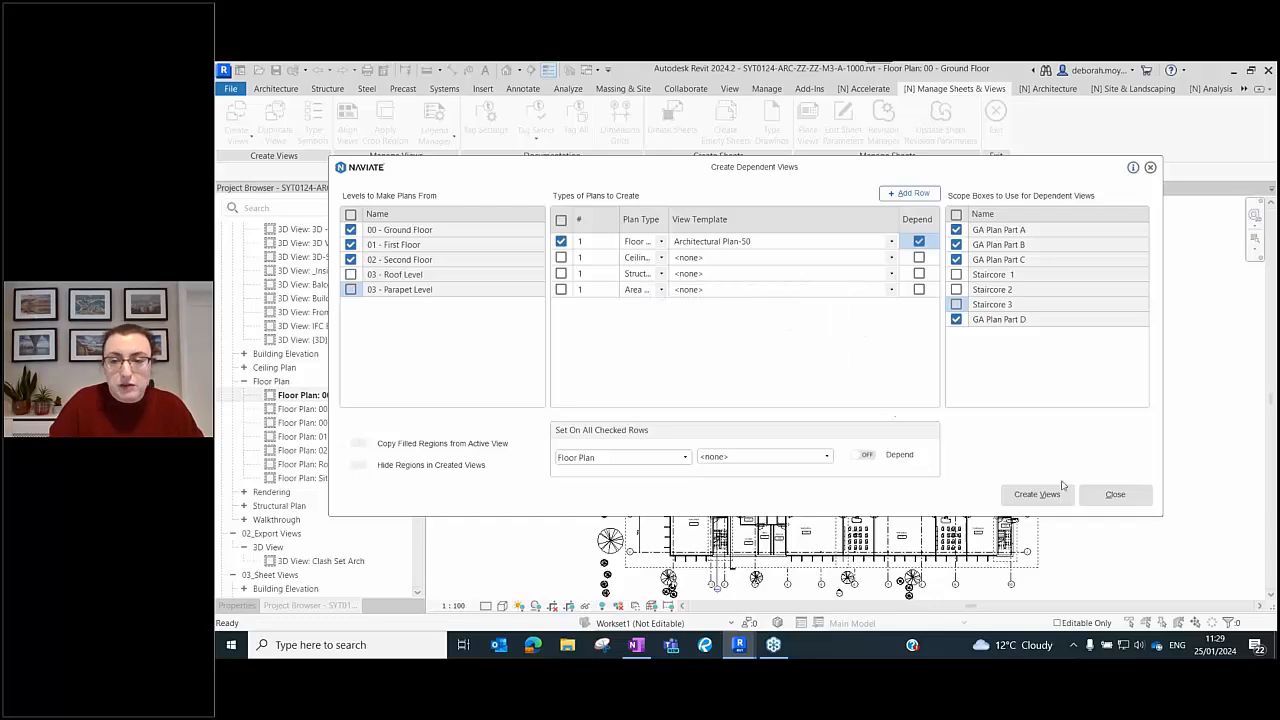
click(1114, 494)
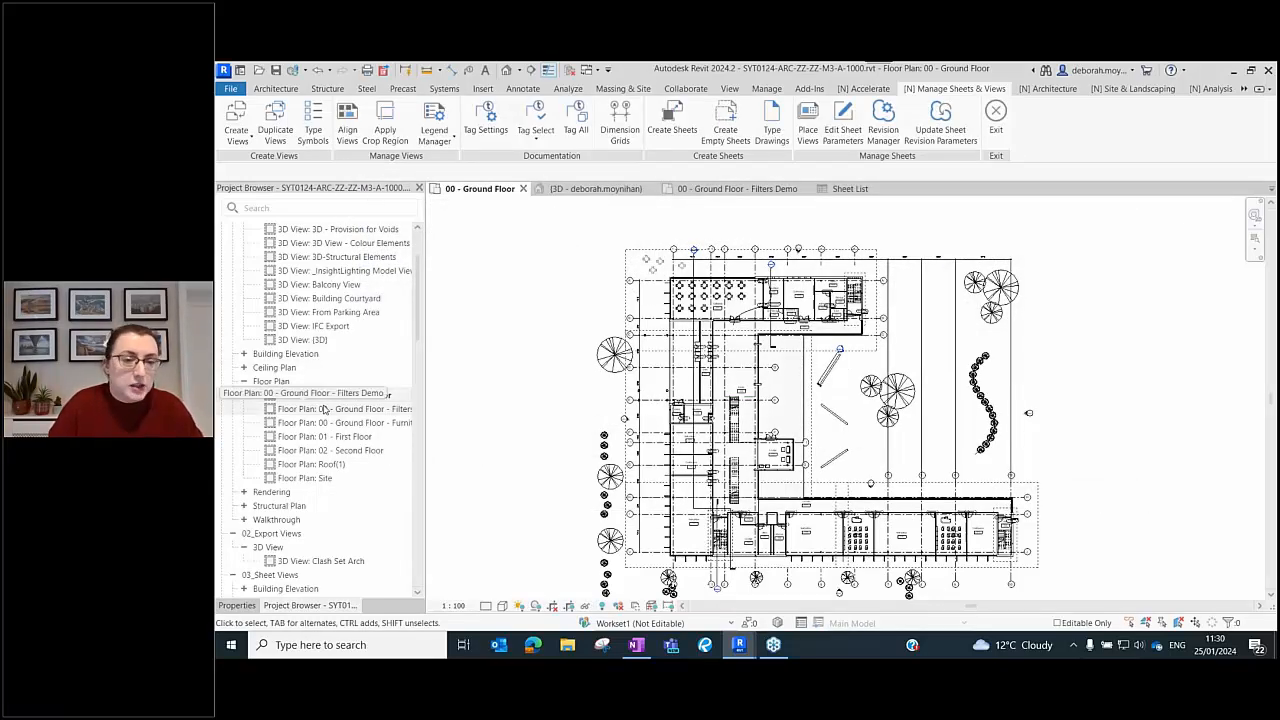
- Expand the Ground Floor(1), First Floor(1) and Second Floor(1) plans under 03_Sheet Views to list their dependent views
scroll(320, 400, down, 10)
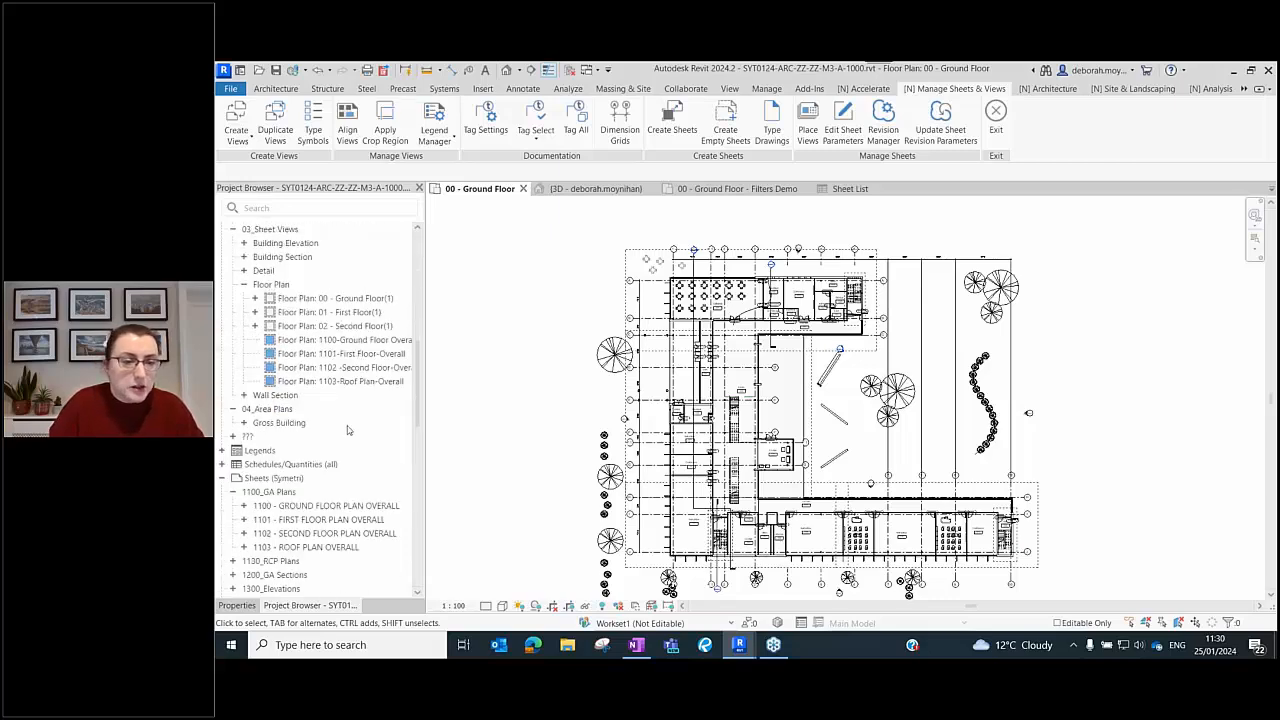
scroll(308, 353, up, 4)
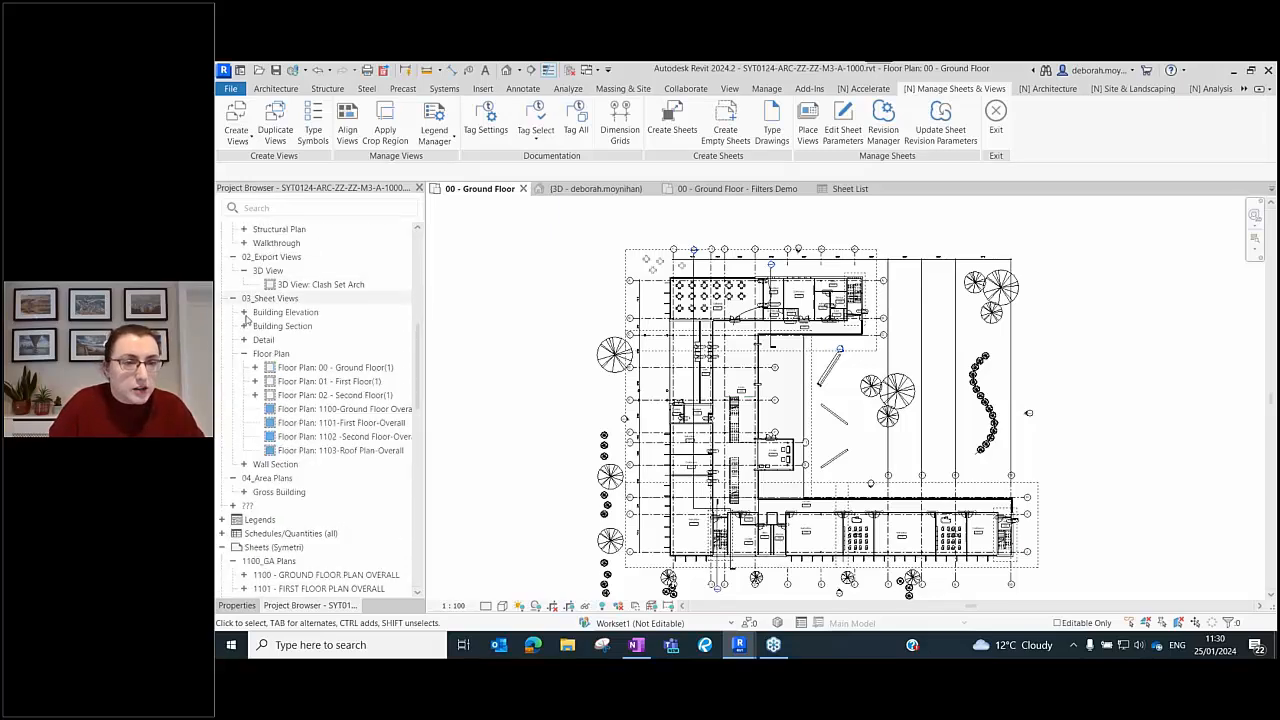
click(264, 368)
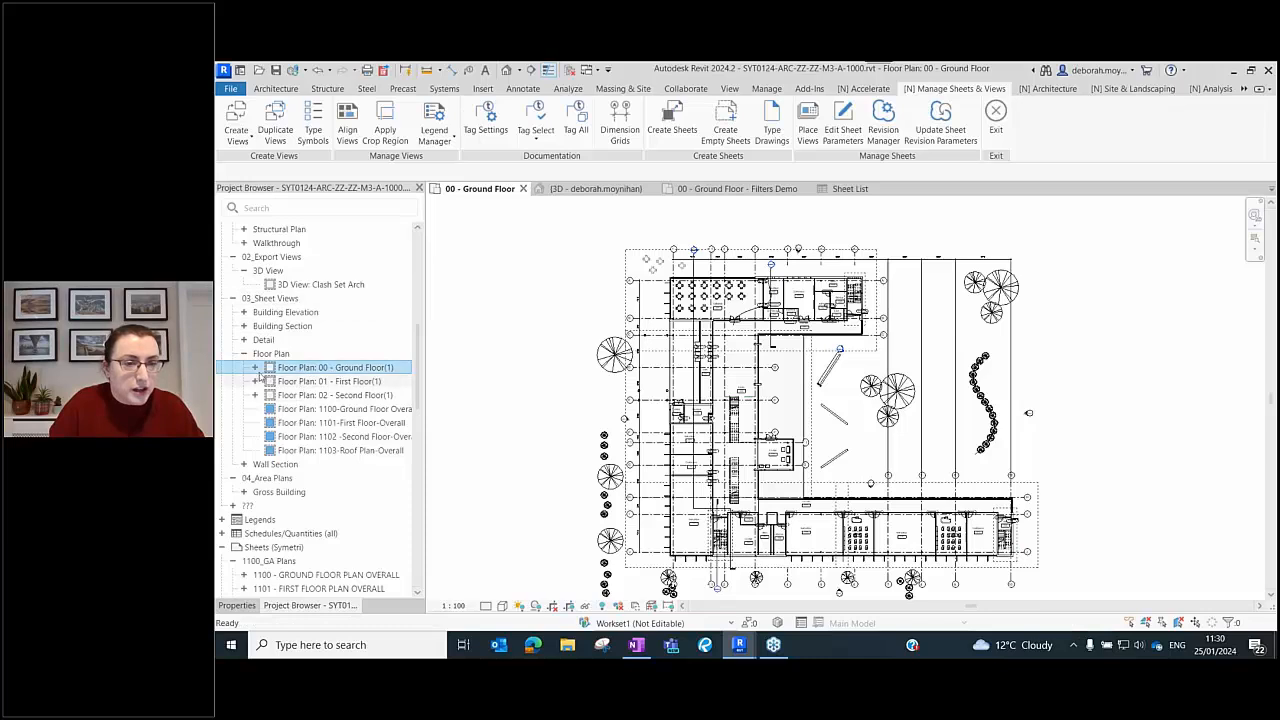
click(255, 368)
click(258, 438)
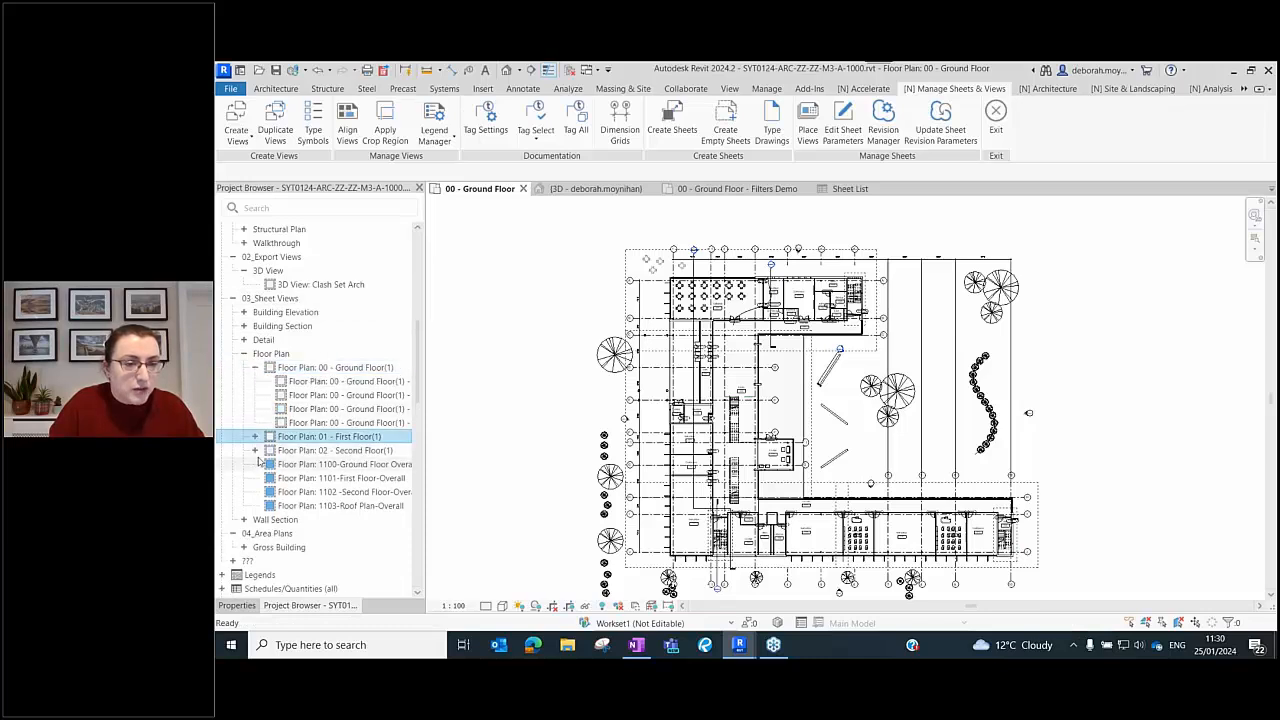
click(255, 437)
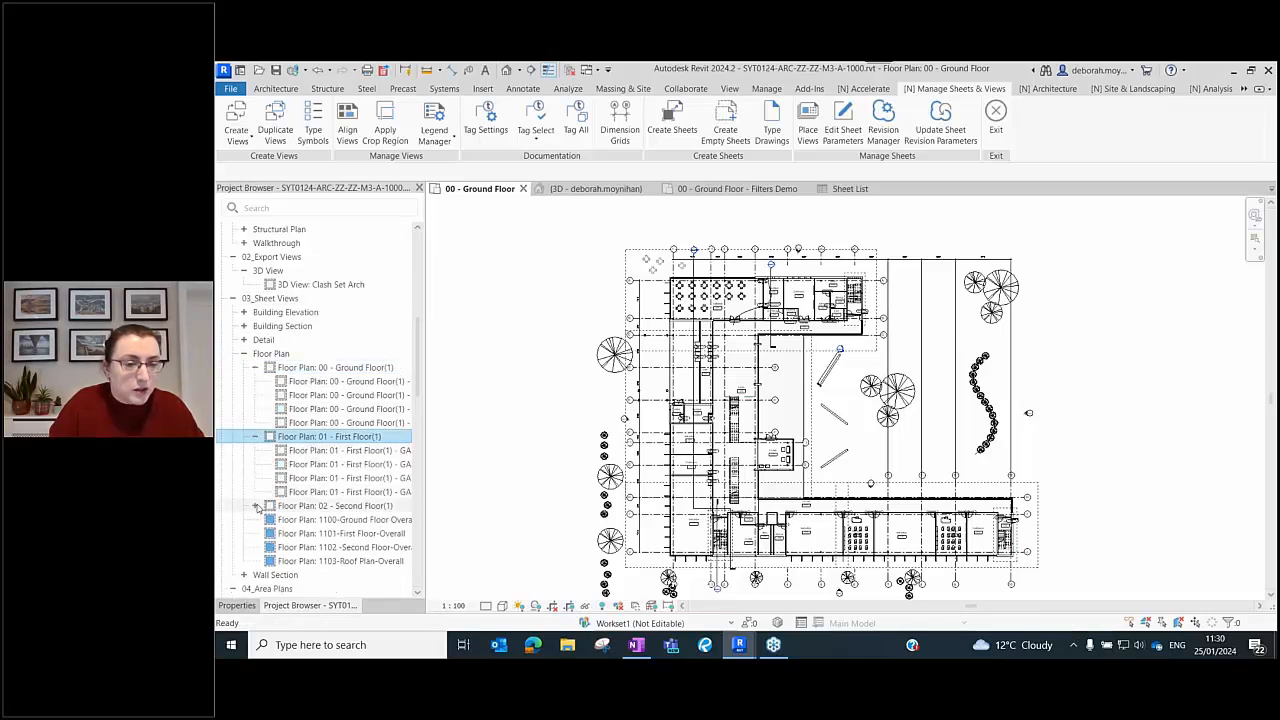
click(257, 507)
- Open the 00 - Ground Floor(1) - GA Plan Part A view and inspect its cropped extents
click(345, 381)
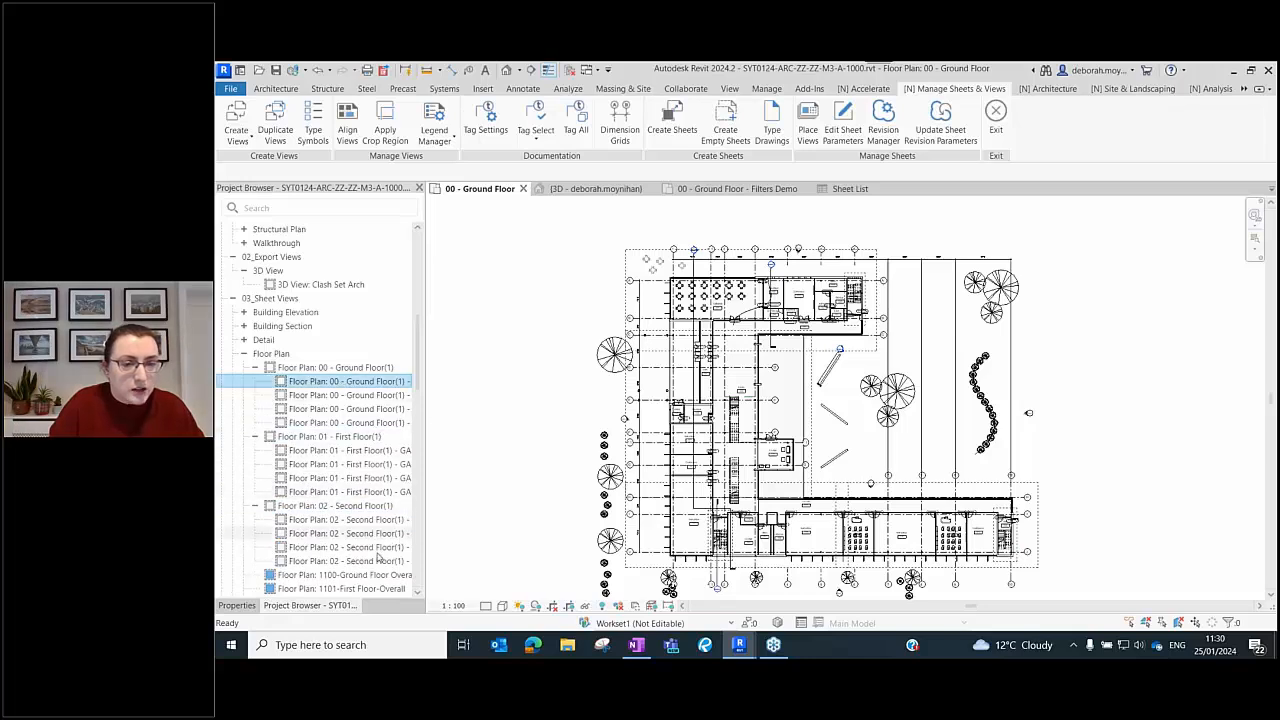
double_click(405, 384)
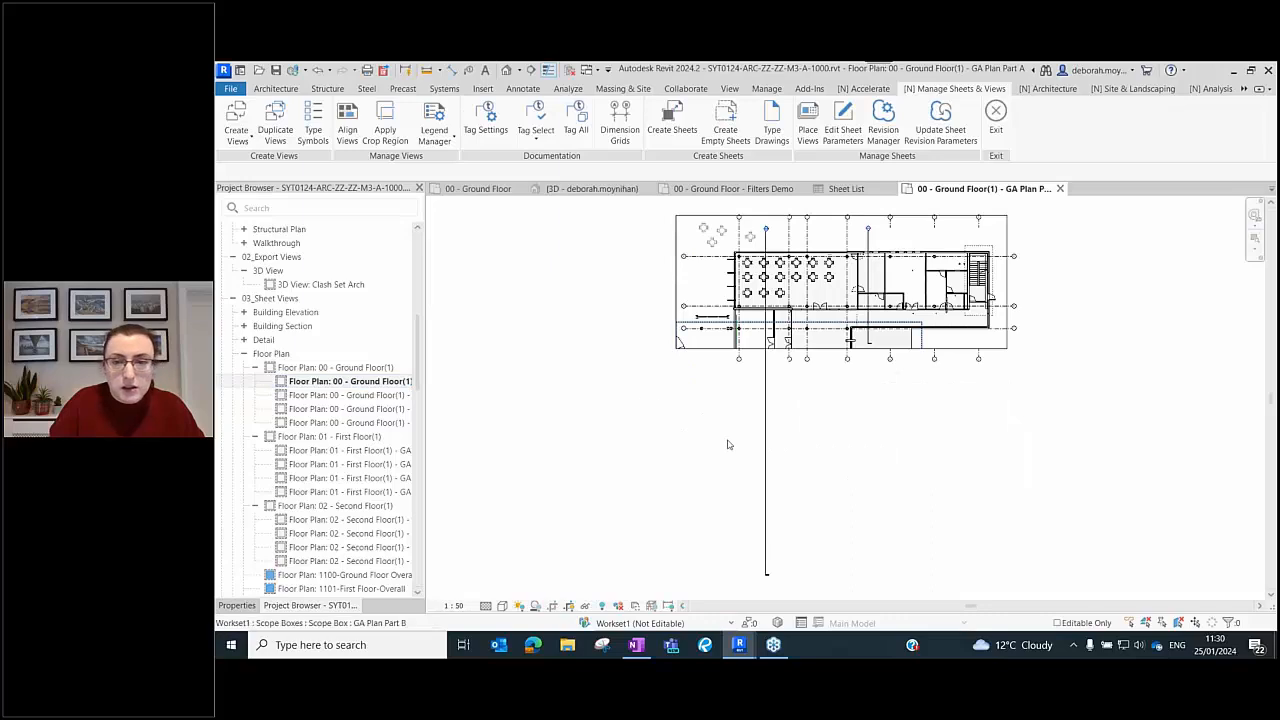
click(767, 560)
drag(780, 363, 780, 364)
click(869, 424)
middle_drag(884, 441, 860, 481)
scroll(760, 290, up, 4)
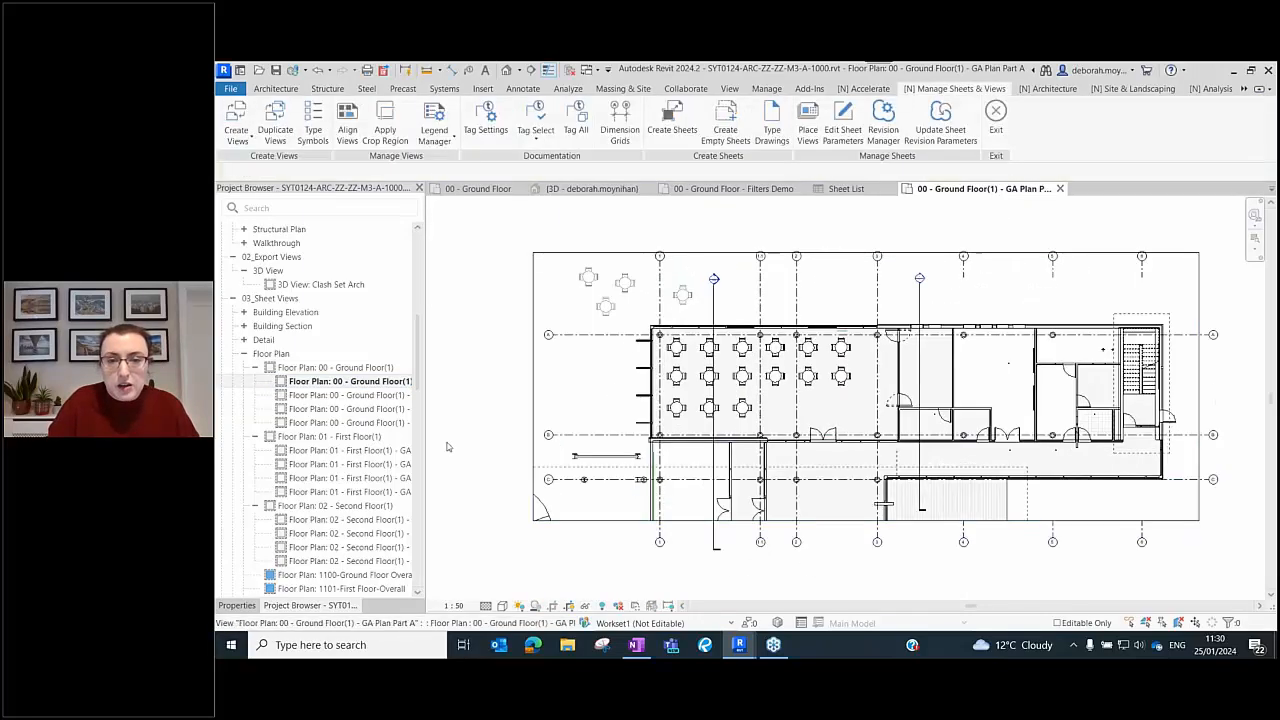
- Open the Ground Floor(1) dependent views GA Plan Part B, Part C and Part D to check their cropped areas
click(354, 396)
middle_drag(812, 455, 912, 226)
scroll(724, 298, down, 2)
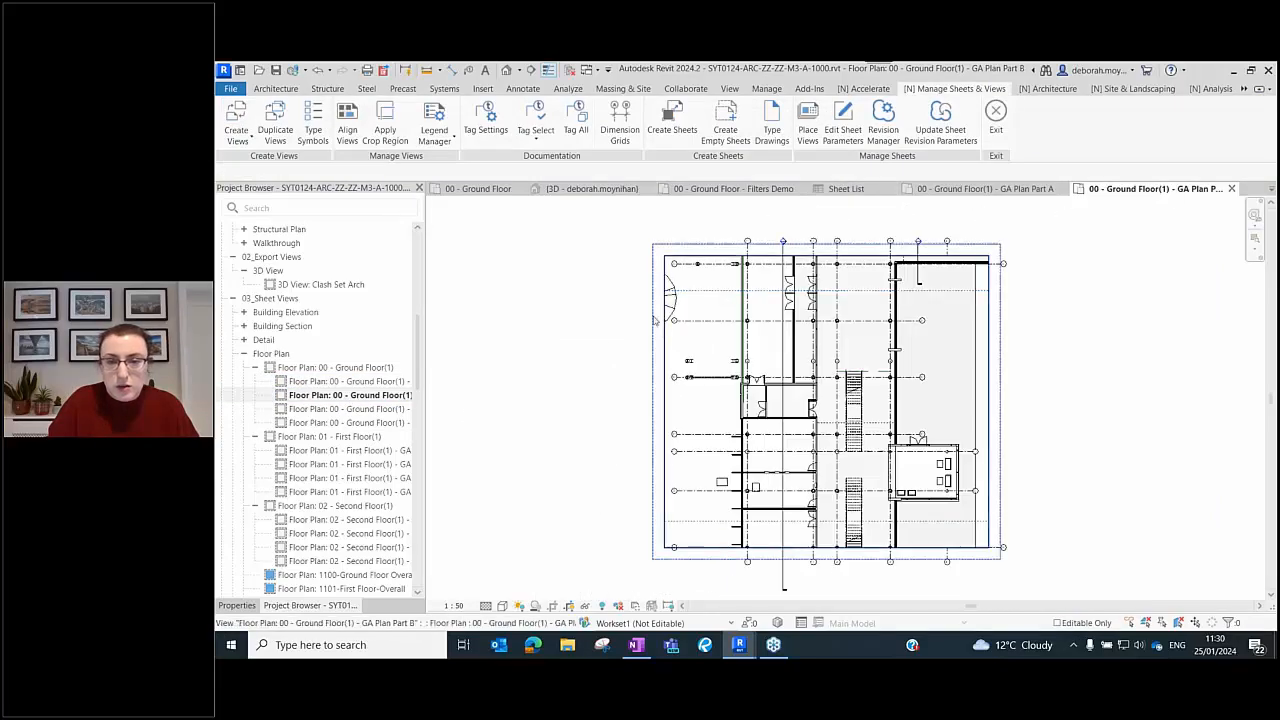
click(408, 409)
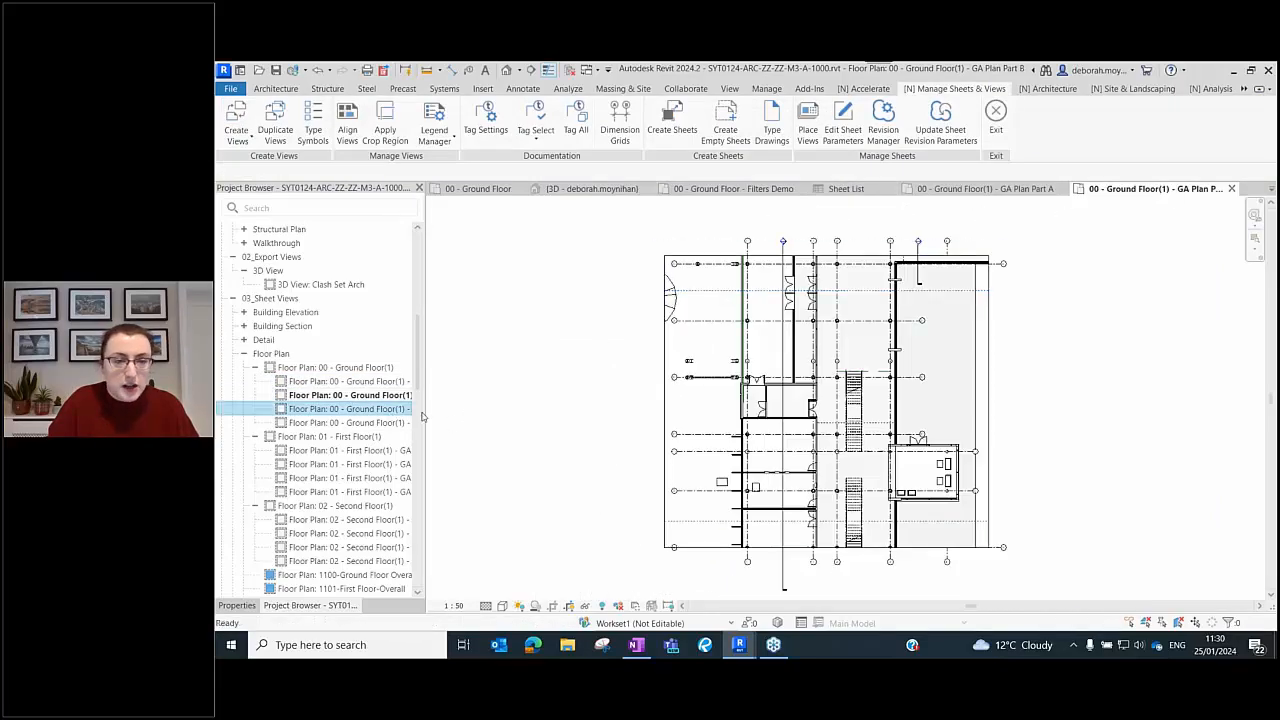
click(377, 425)
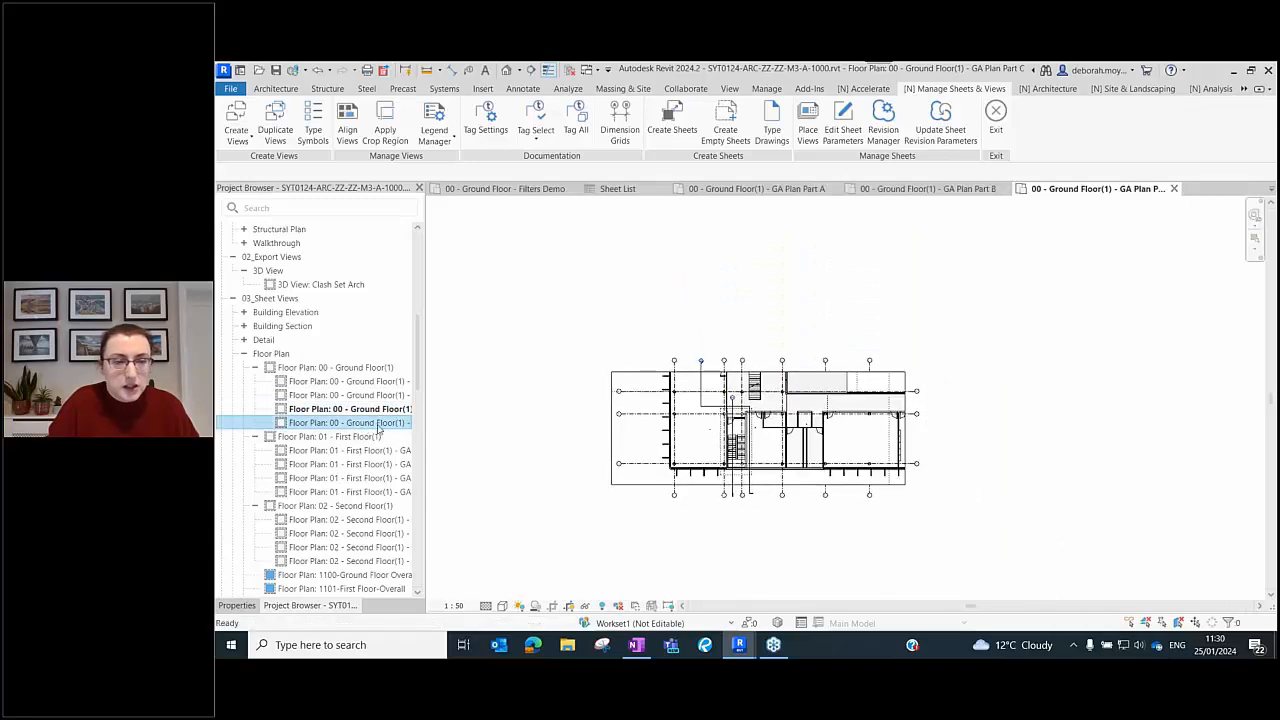
middle_drag(820, 354, 632, 350)
scroll(748, 390, up, 3)
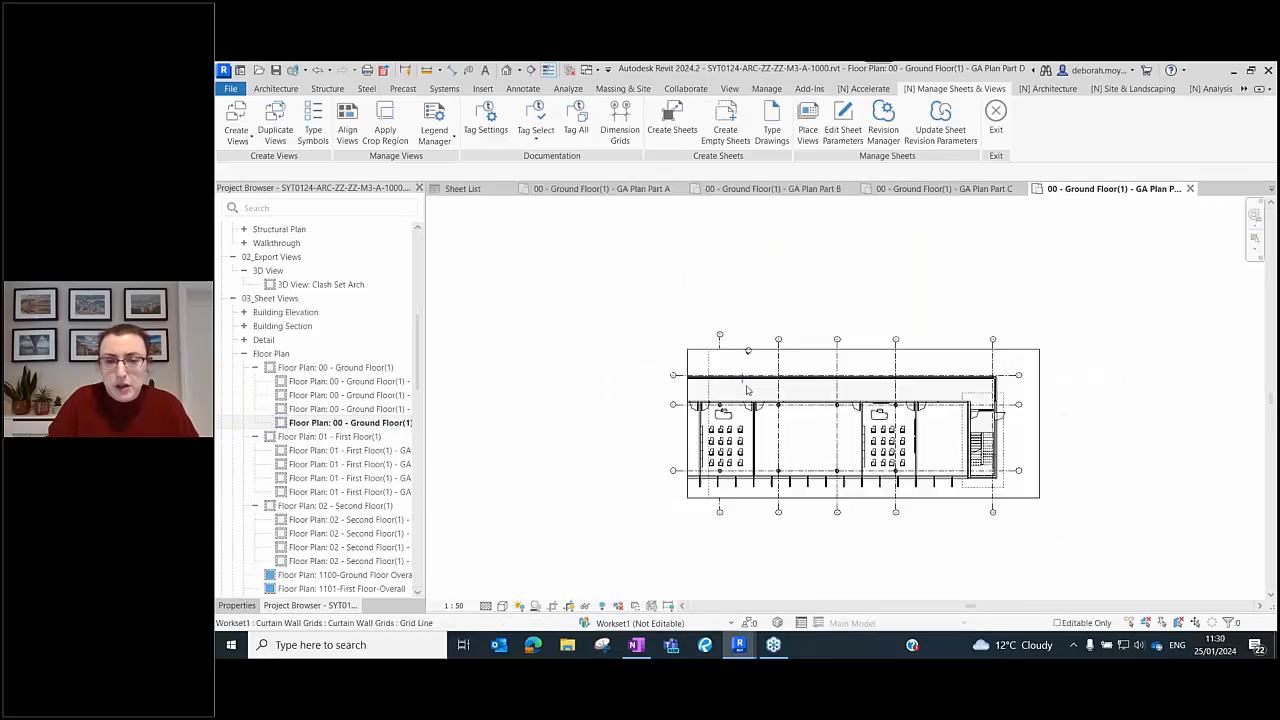
- Open the parent floor plan 00 - Ground Floor(1) to review the overall layout
click(365, 368)
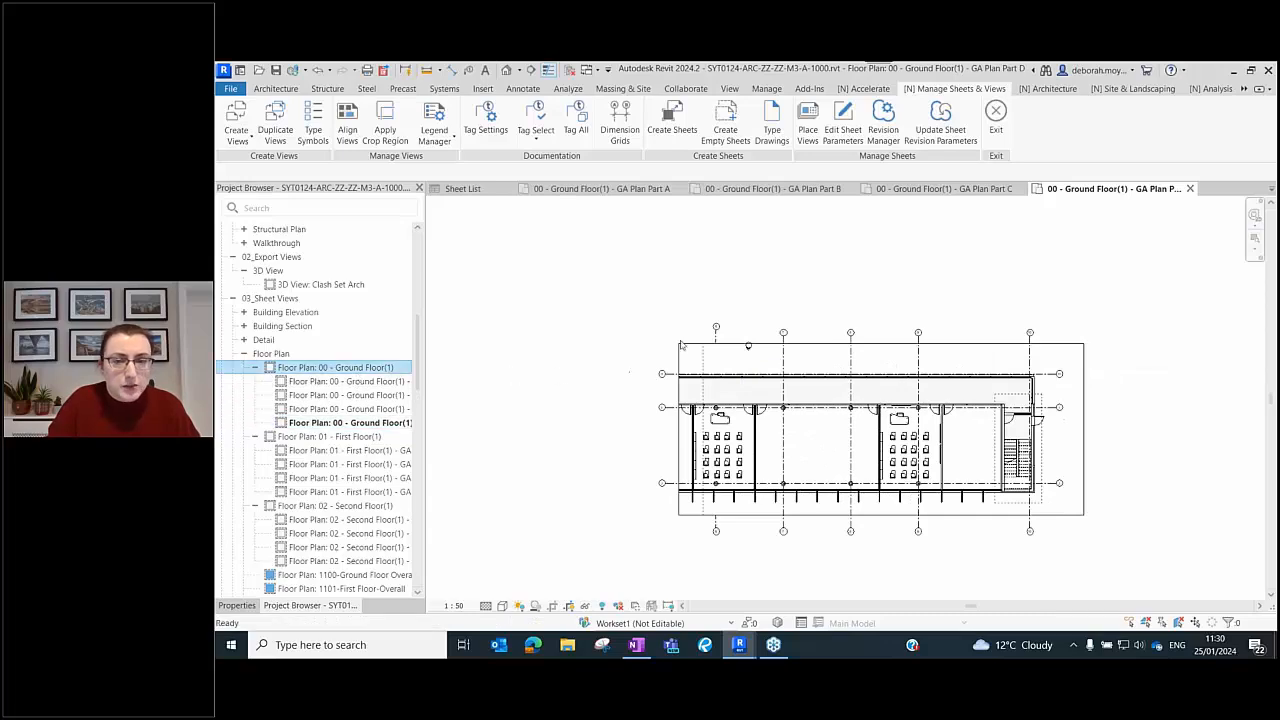
scroll(738, 334, down, 2)
middle_drag(747, 245, 925, 442)
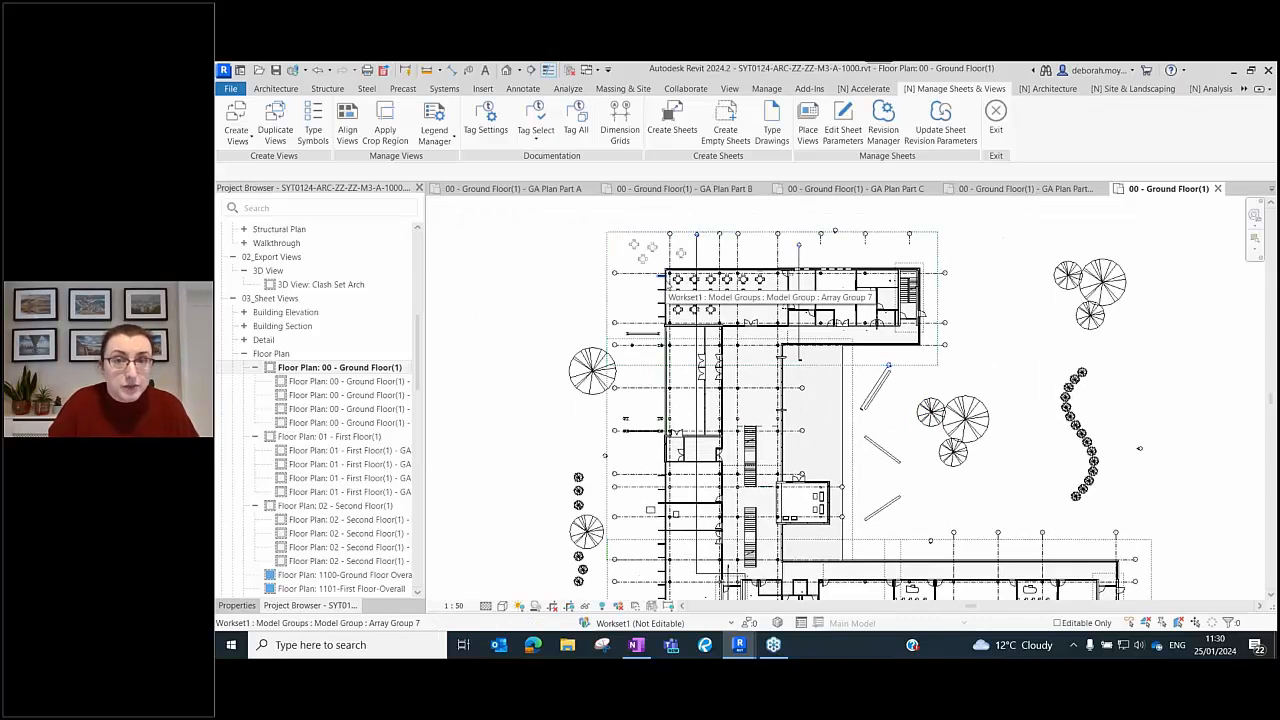
- Start Create Sheets with 1100 - GROUND FLOOR PLAN OVERALL as the template and include the Ground Floor(1) GA Plan Parts A to D
click(680, 123)
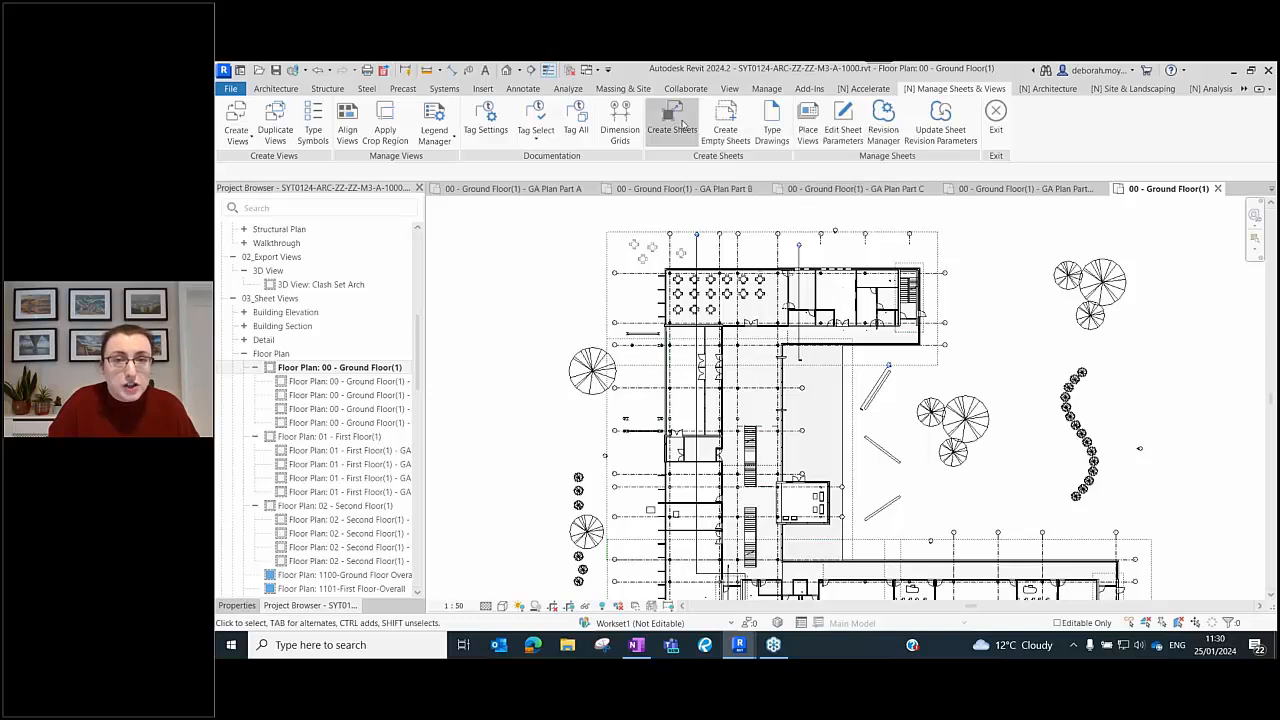
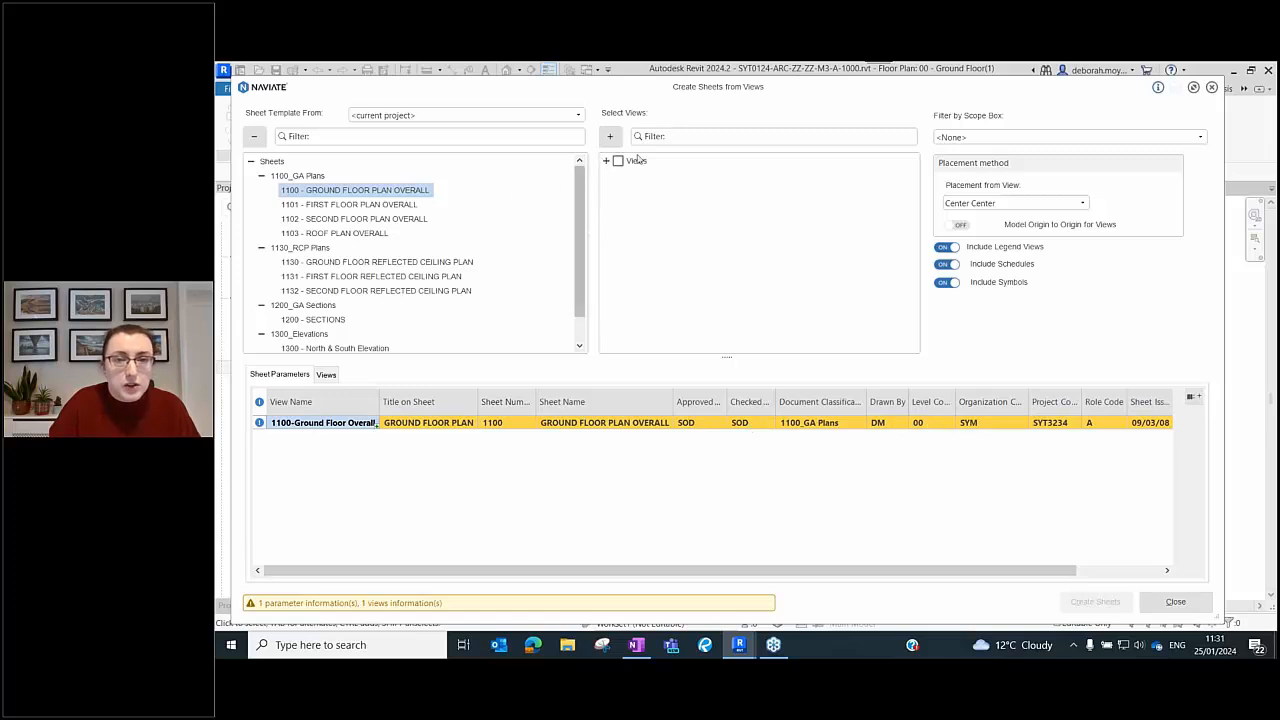
click(607, 161)
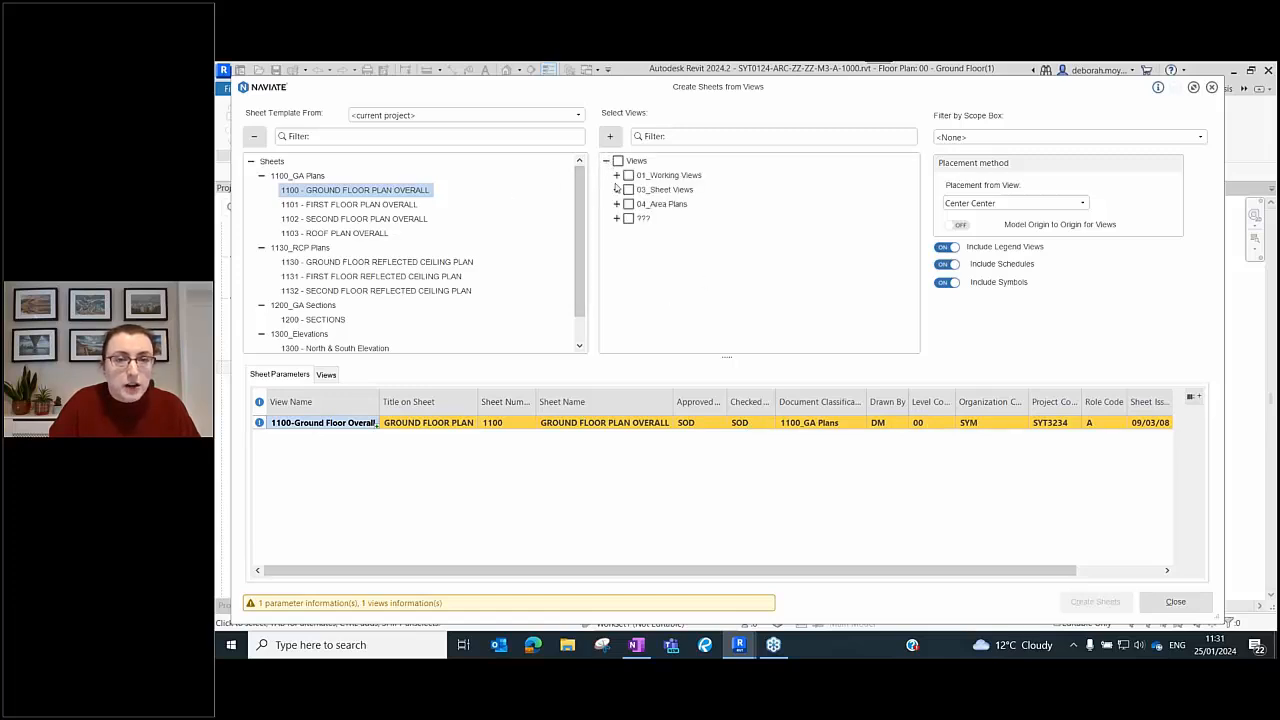
click(617, 190)
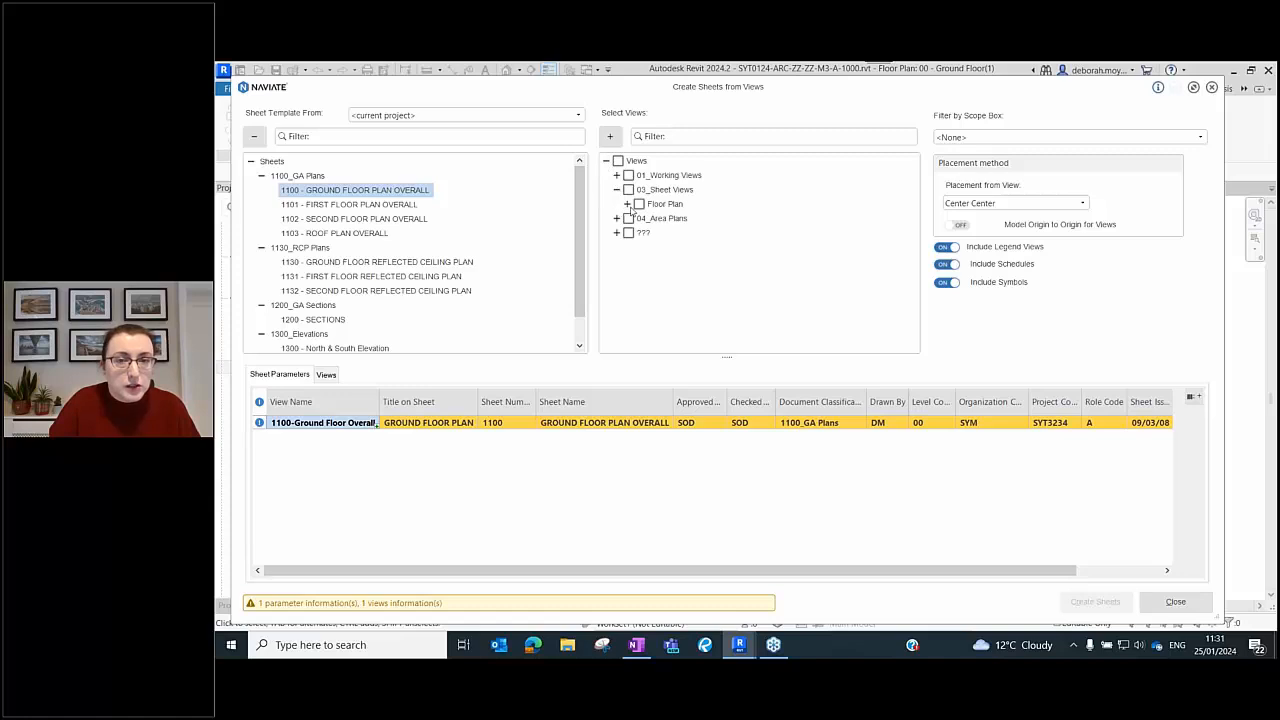
click(627, 204)
click(638, 218)
click(745, 236)
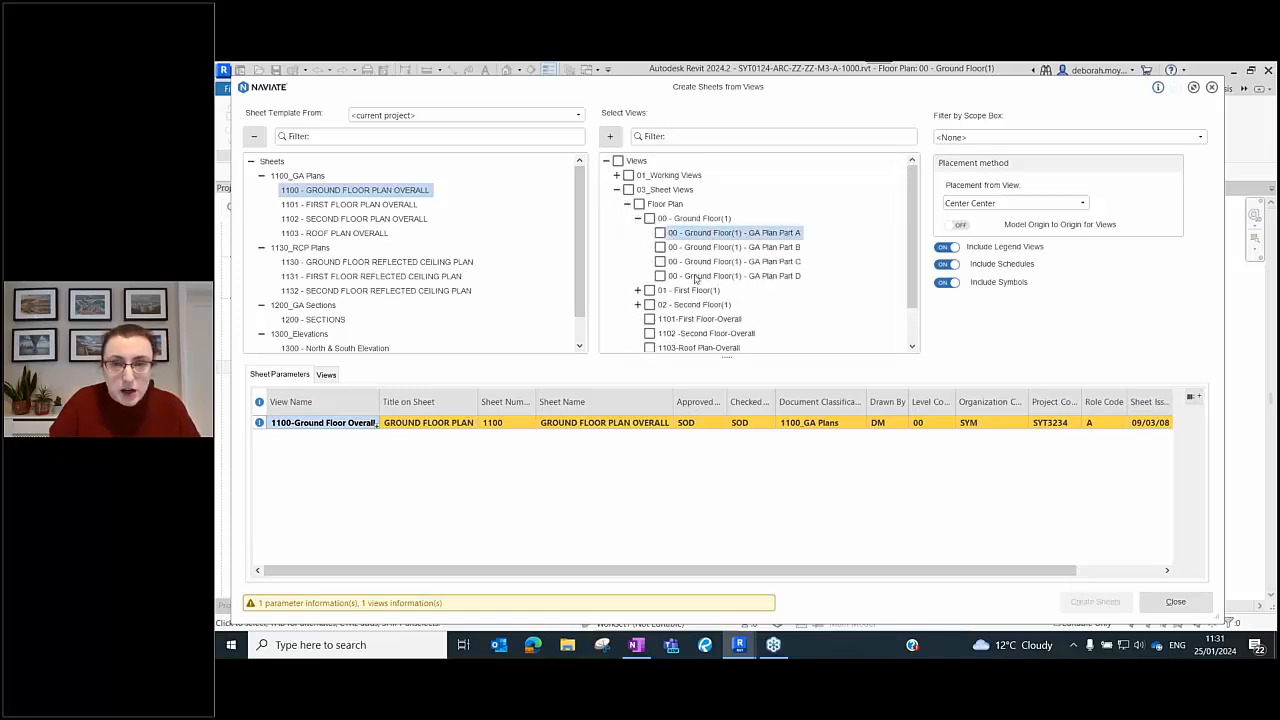
shift+click(689, 276)
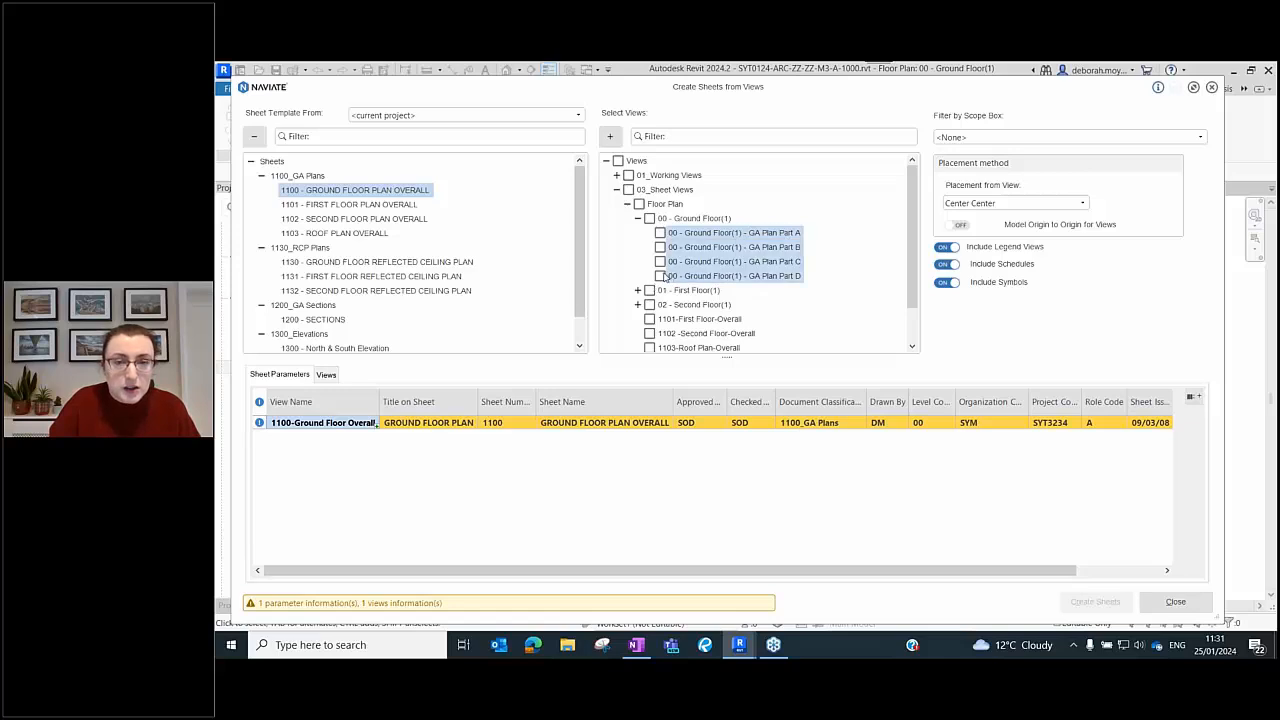
click(662, 276)
- Include the 01 - First Floor(1) GA Plan Parts A to D in the sheets to create
click(637, 290)
scroll(680, 240, down, 2)
click(745, 204)
shift+click(744, 247)
click(660, 247)
- Include the 02 - Second Floor(1) GA Plan Parts A to D in the sheets to create
click(638, 261)
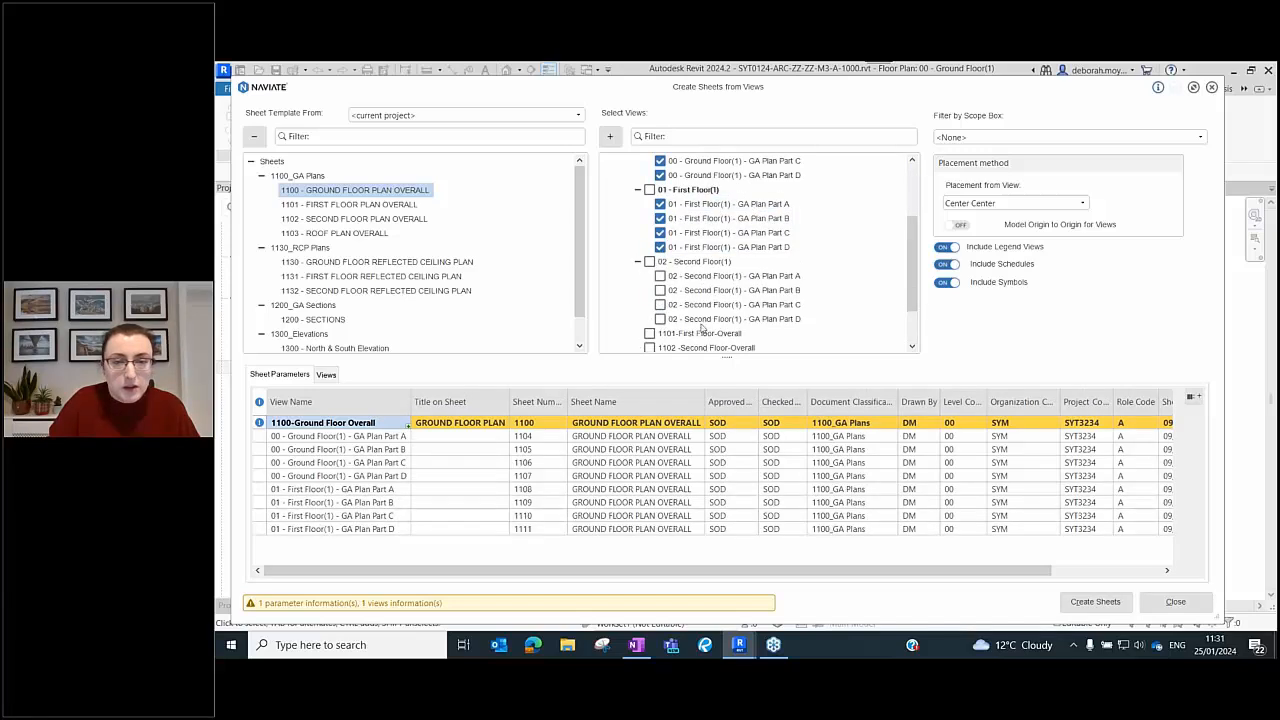
shift+click(700, 321)
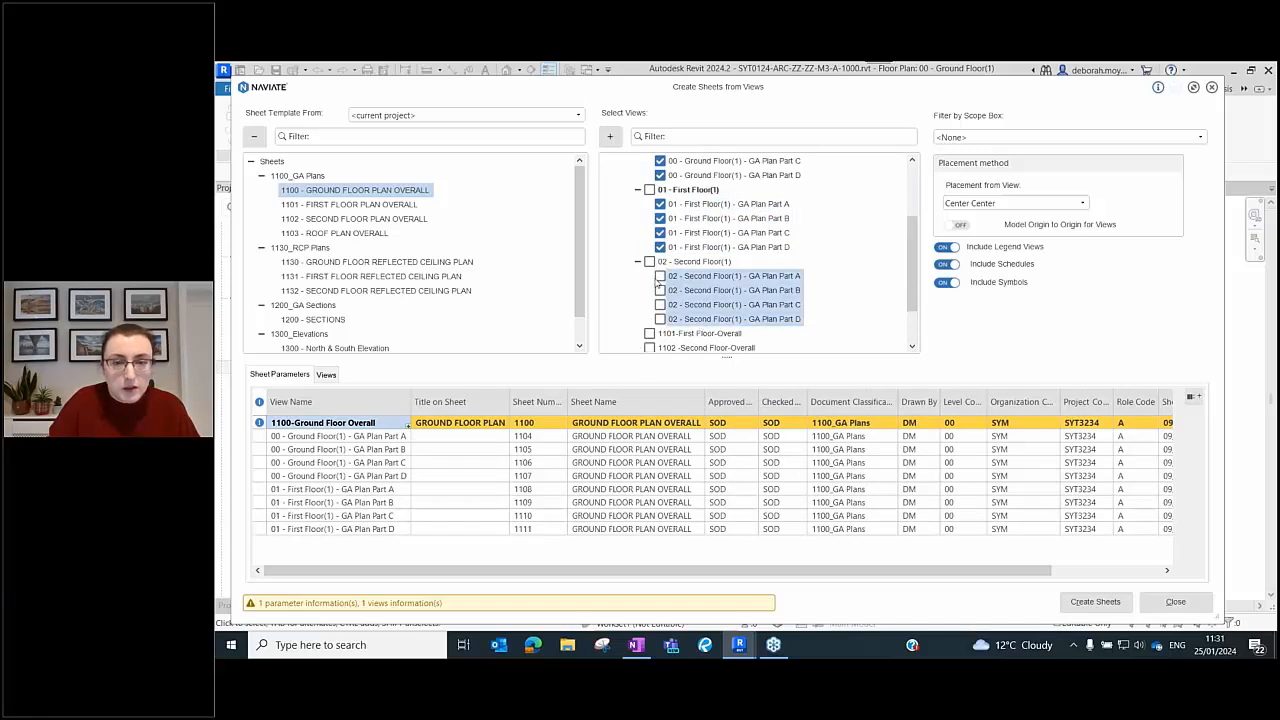
click(660, 277)
scroll(465, 518, down, 2)
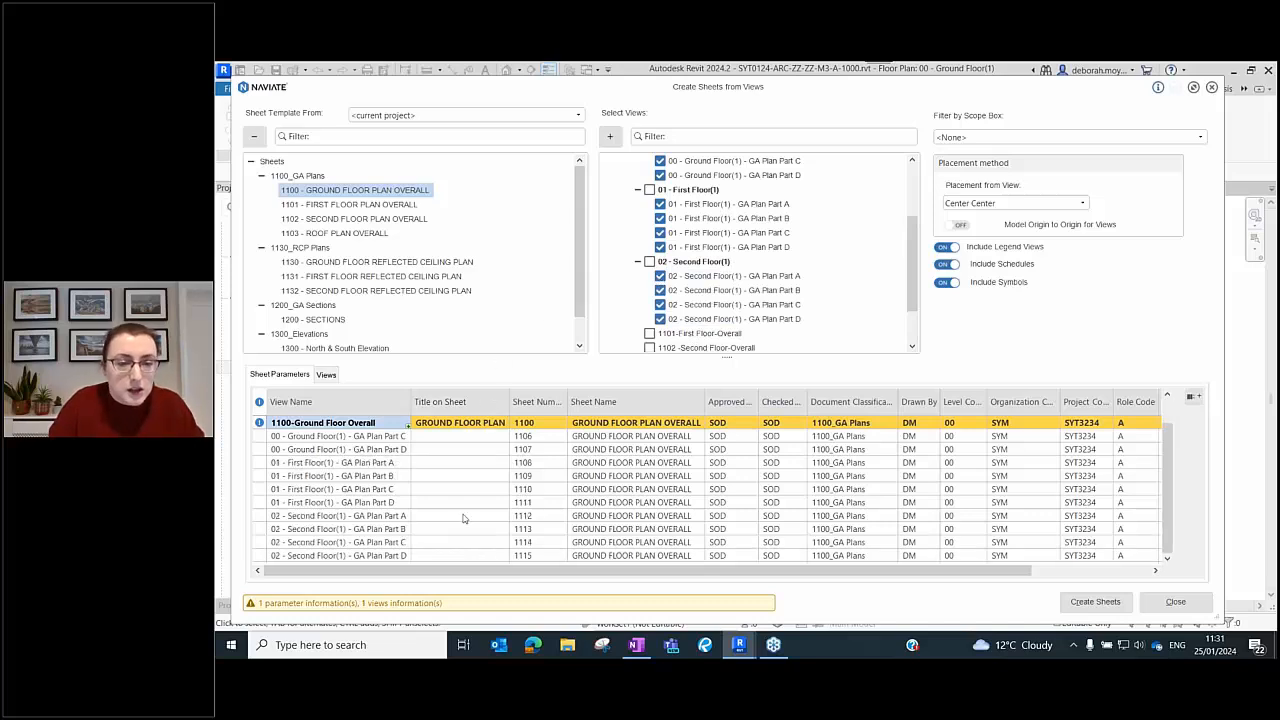
- Keep the placement from view at Center Center and enlarge the sheet parameters table to show all the listed views
drag(724, 357, 724, 320)
click(1000, 205)
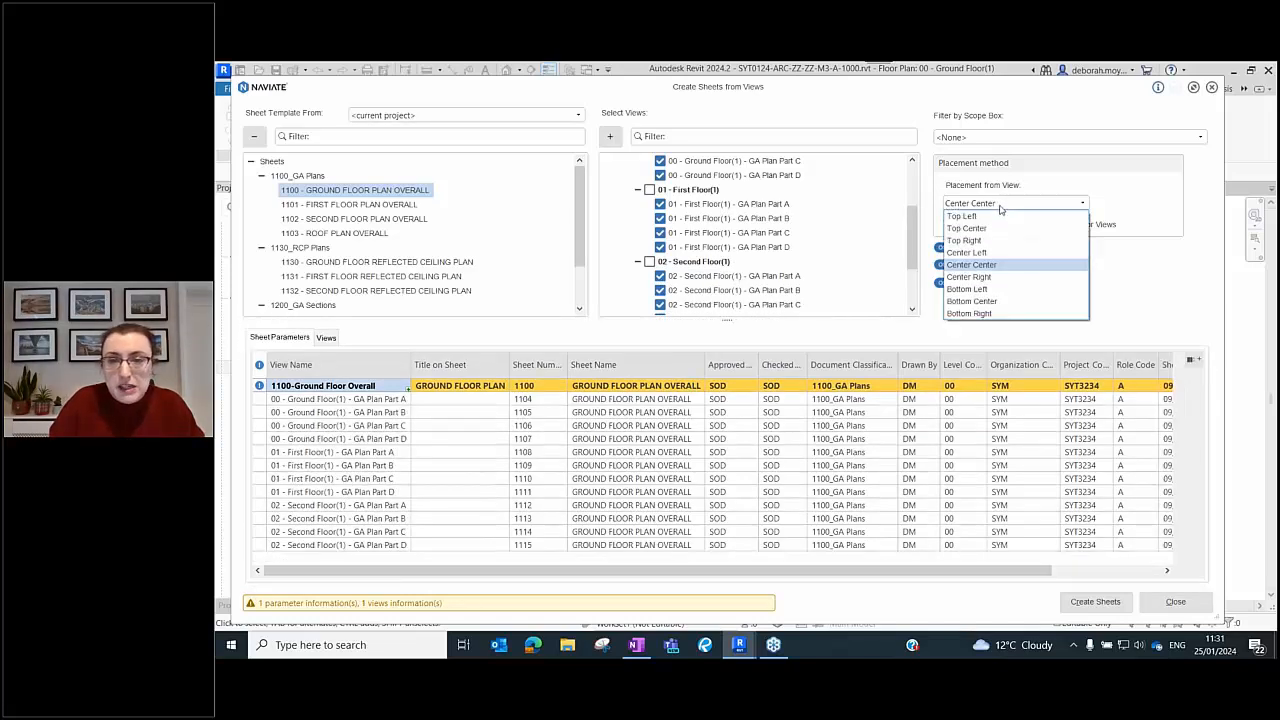
click(997, 266)
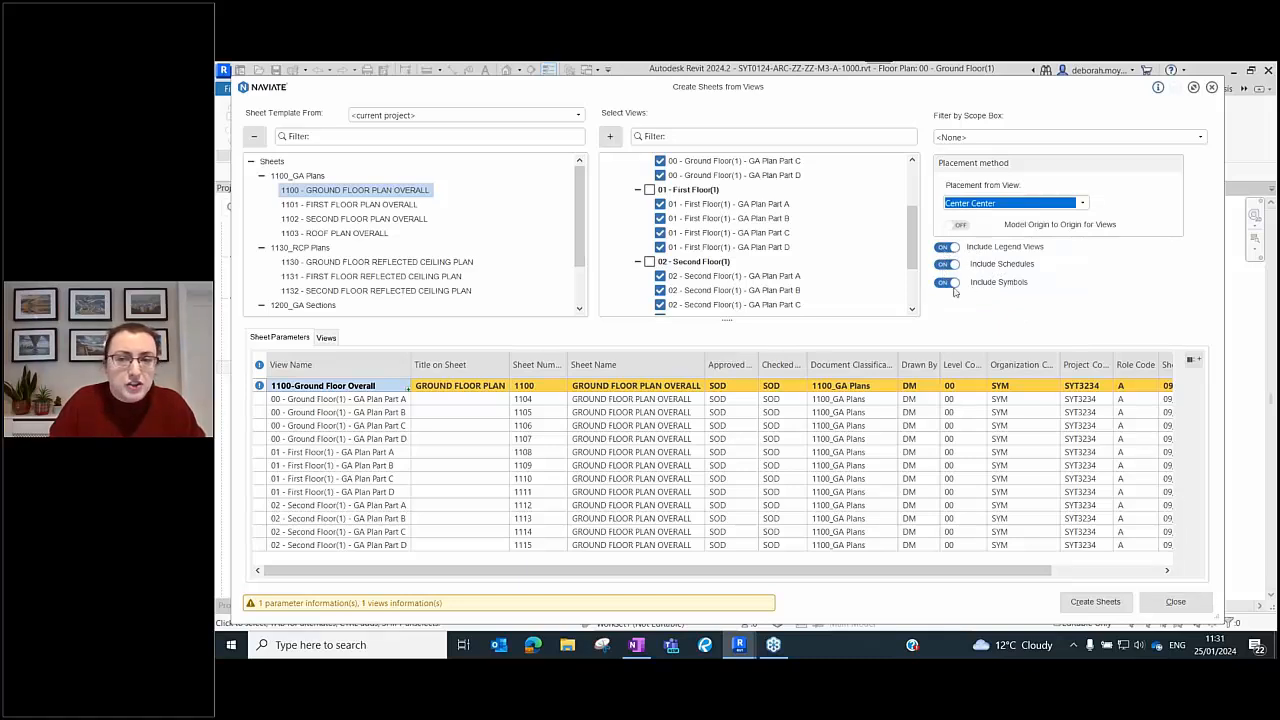
drag(721, 321, 736, 246)
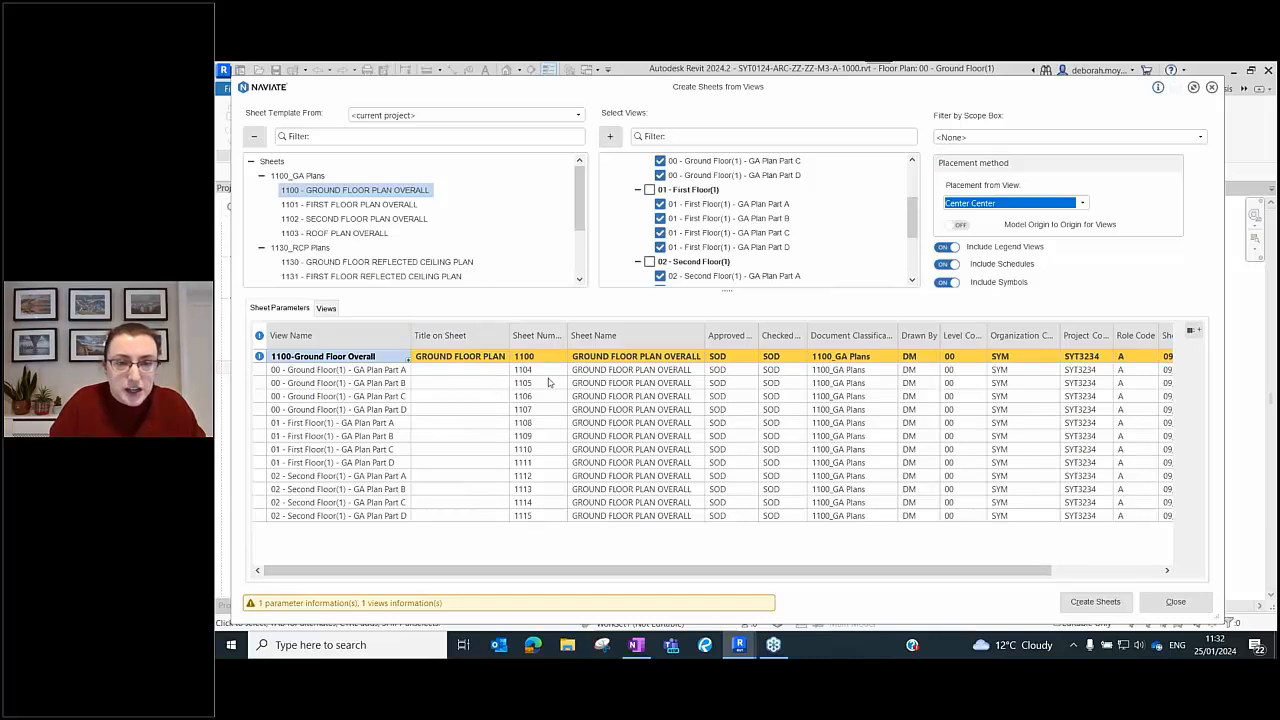
drag(745, 567, 584, 580)
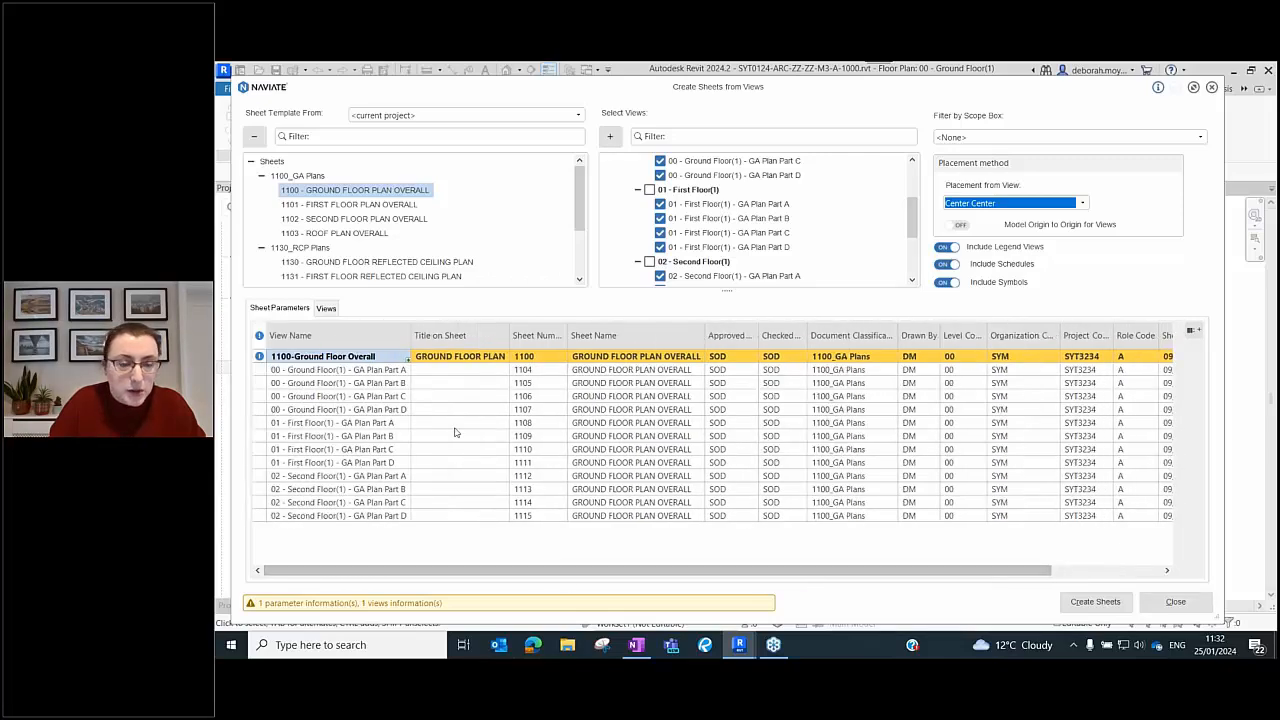
- Enter GROUND PART A as the title on sheet for Ground Floor(1) Part A and copy it down through Part D
click(458, 370)
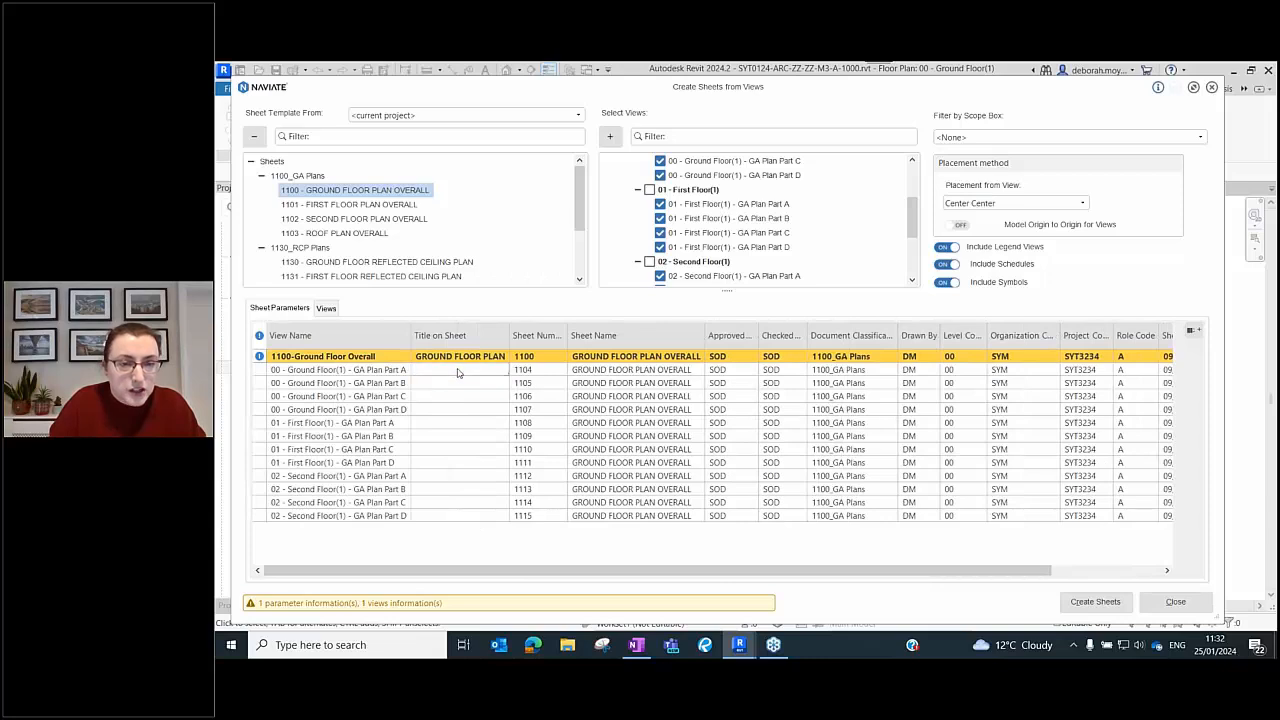
text(GROUND)
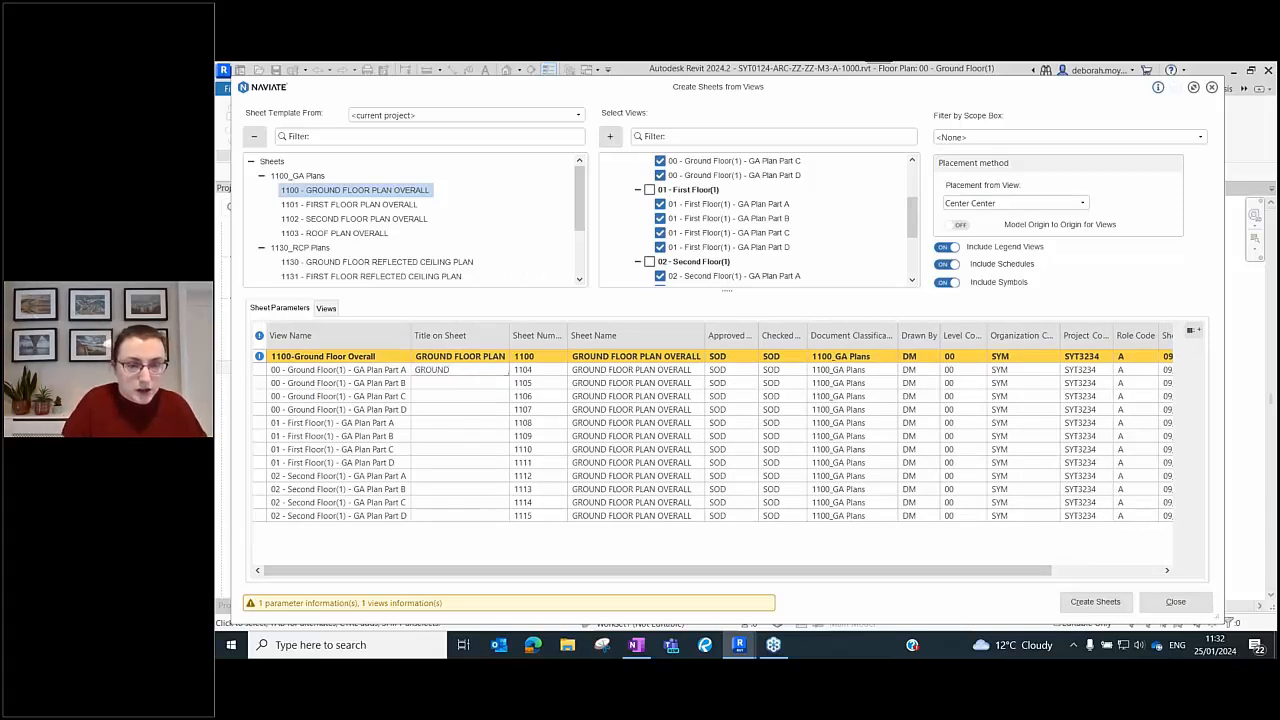
text( PART A)
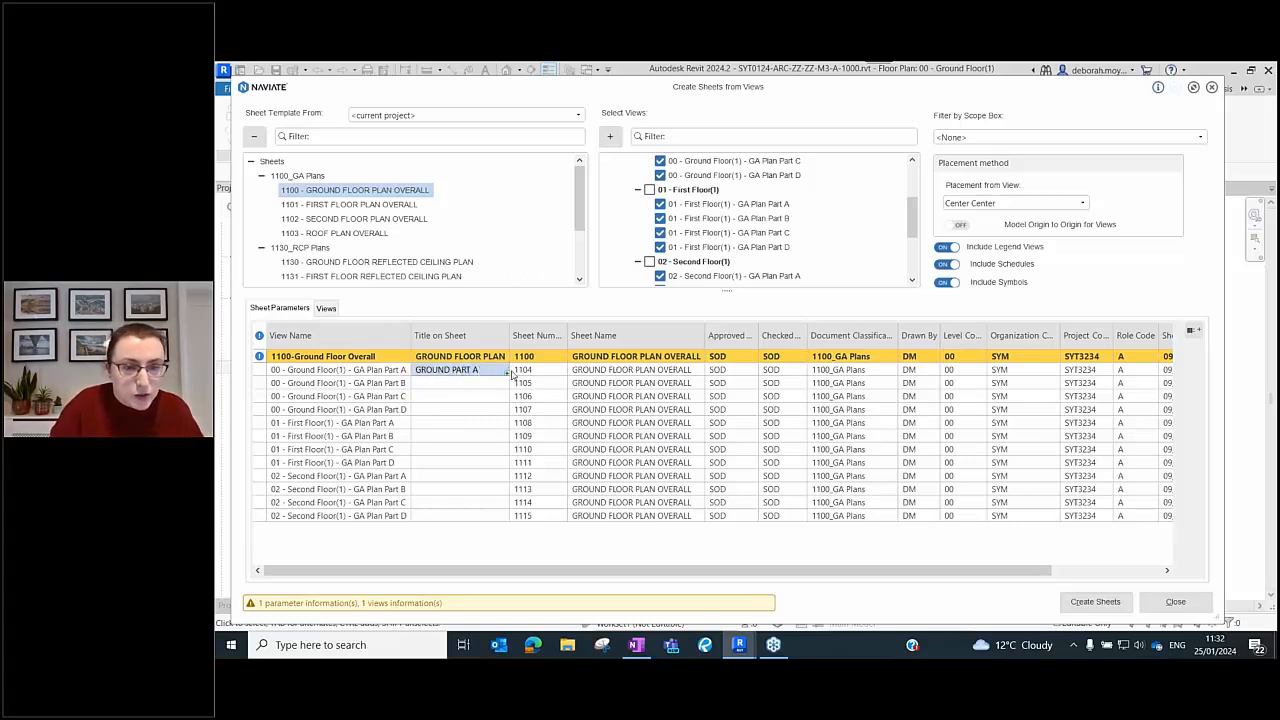
drag(503, 376, 498, 428)
click(530, 389)
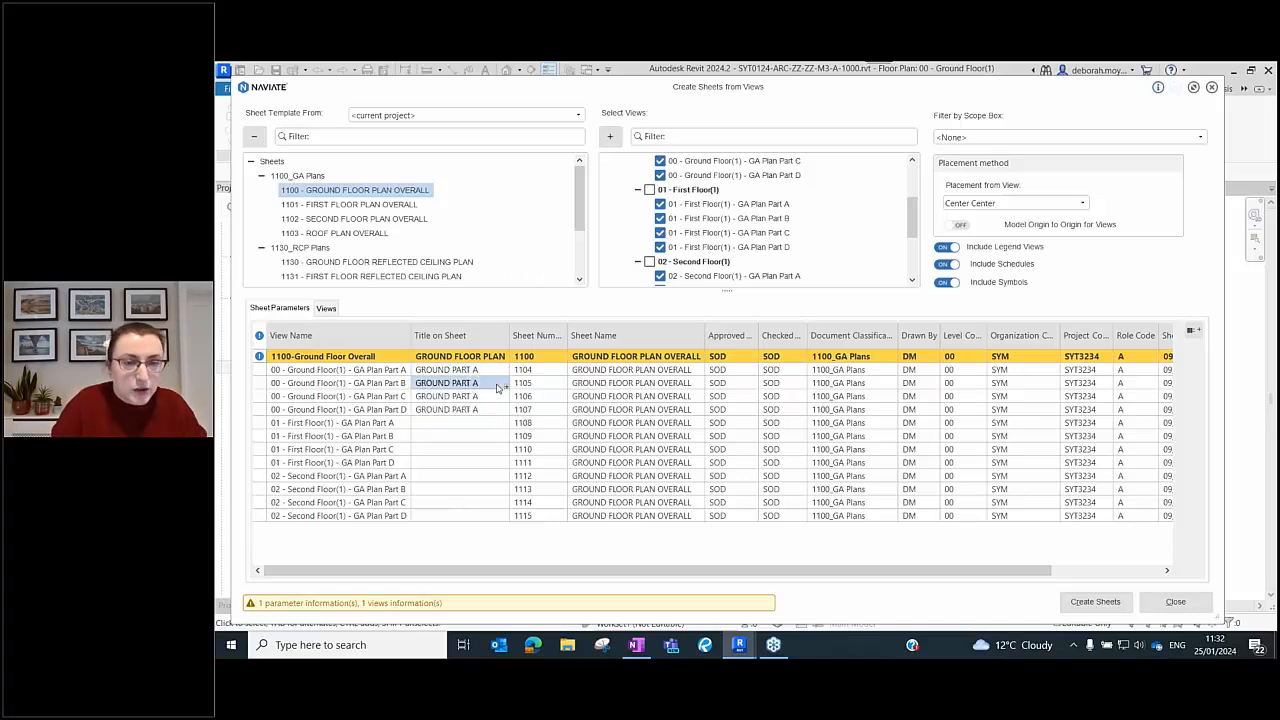
- Change the titles on sheet of Ground Floor(1) Parts B, C and D to GROUND PART B, GROUND PART C and GROUND PART D
click(487, 384)
key(BackSpace)
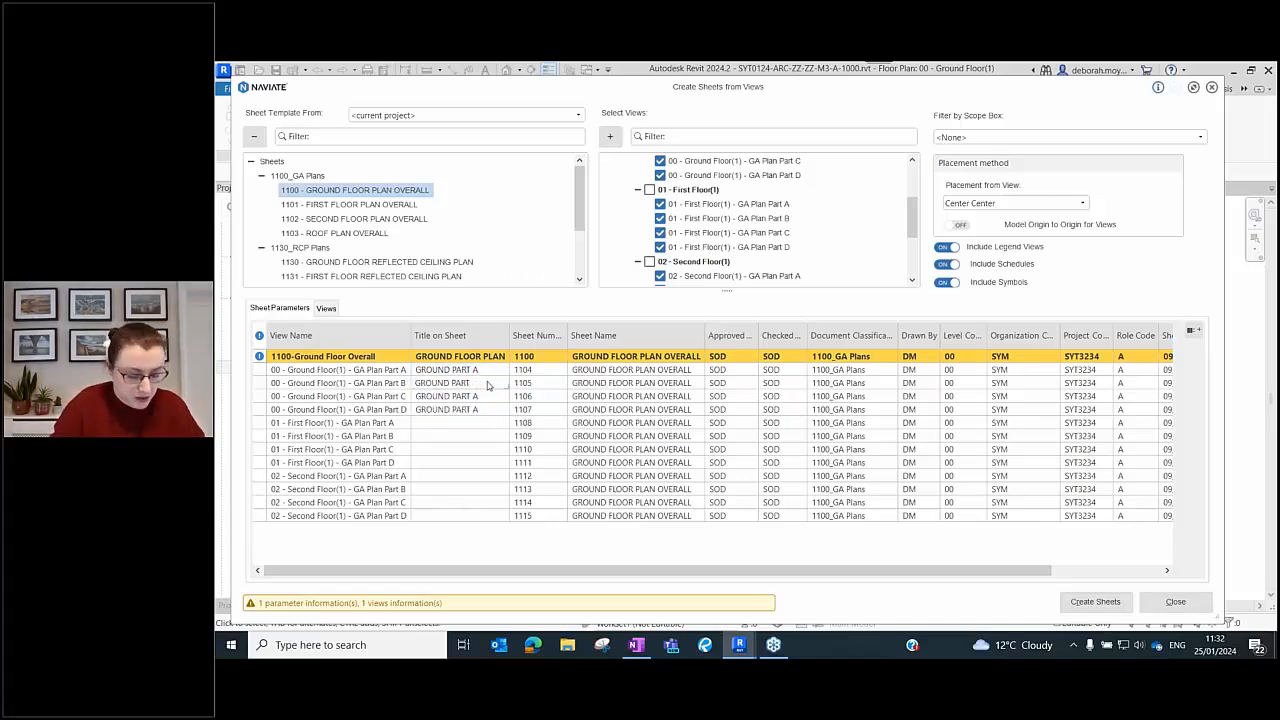
text(bB)
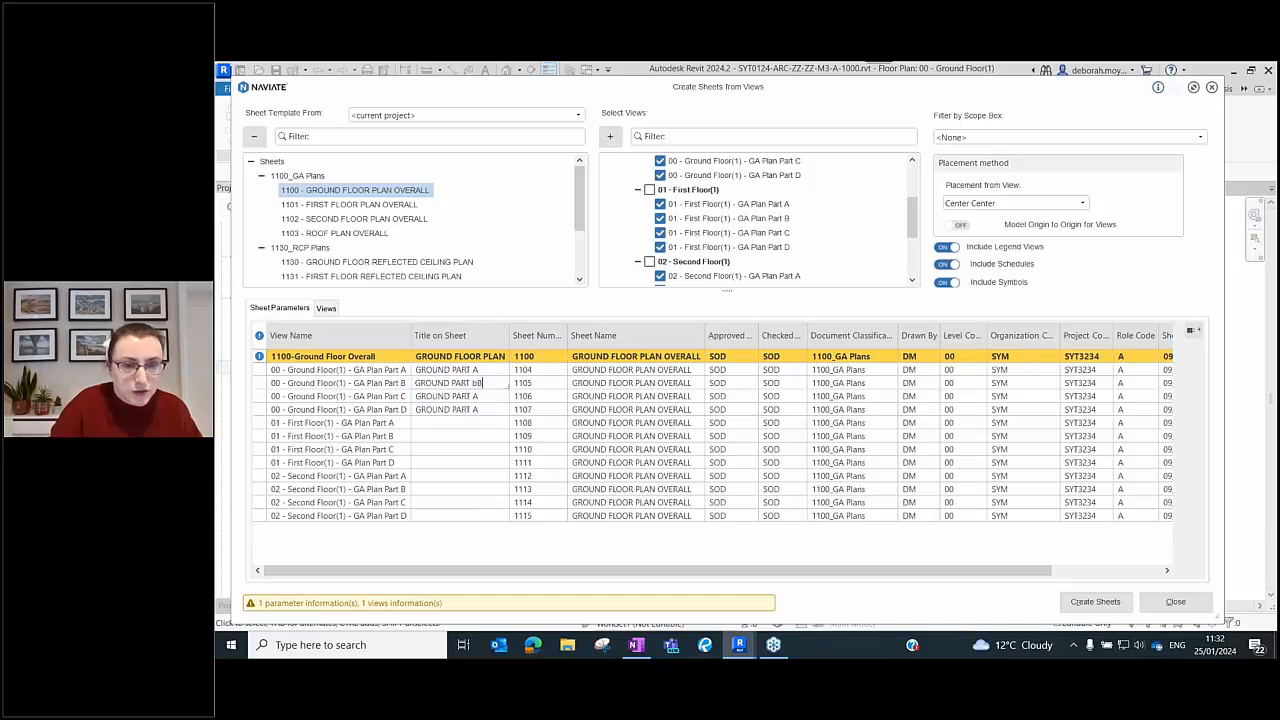
click(505, 396)
key(BackSpace)
text(C)
click(483, 410)
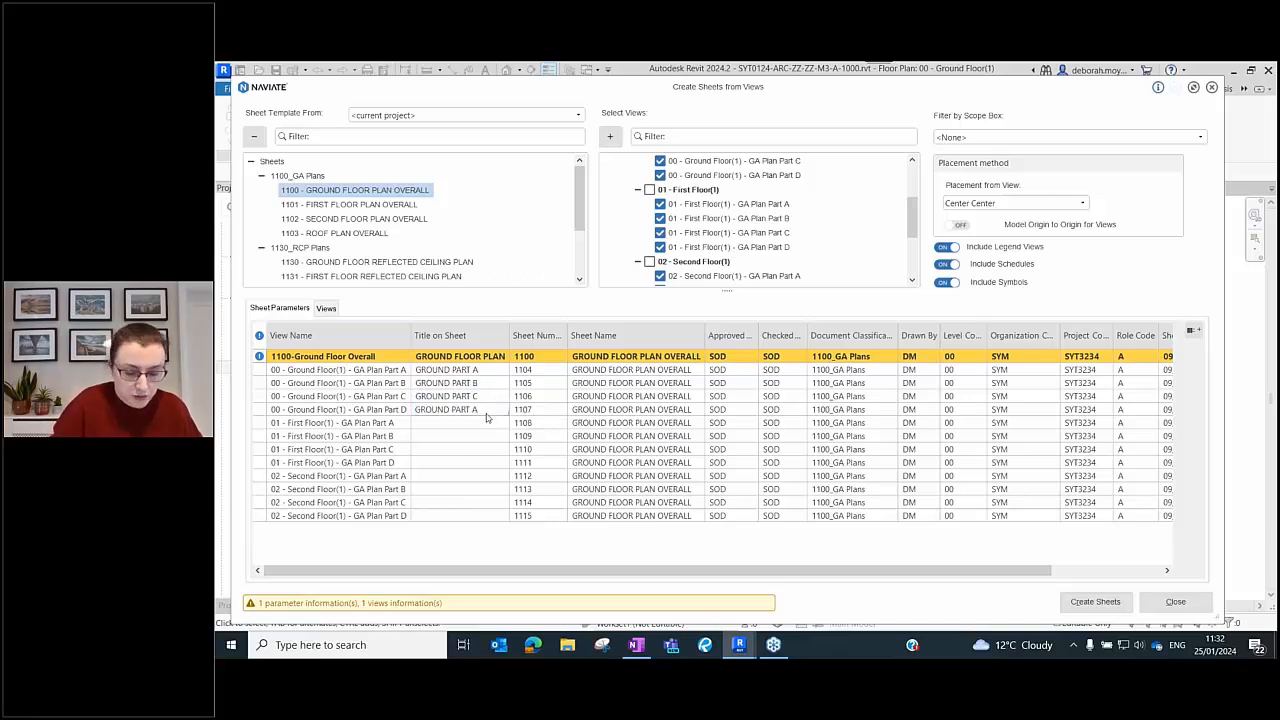
key(BackSpace)
text(D)
key(Return)
- Copy the four ground floor titles on sheet into the First Floor(1) Part A to D rows
drag(488, 373, 481, 409)
click(460, 432)
click(456, 427)
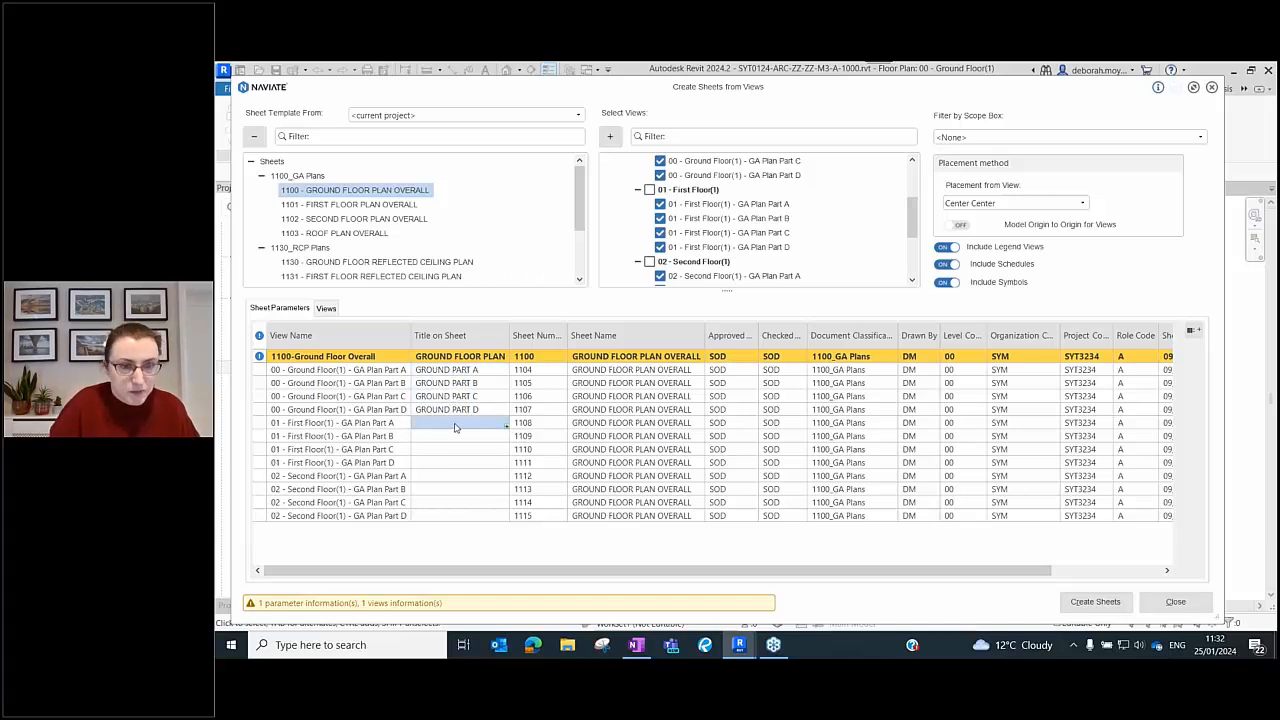
key(ctrl+v)
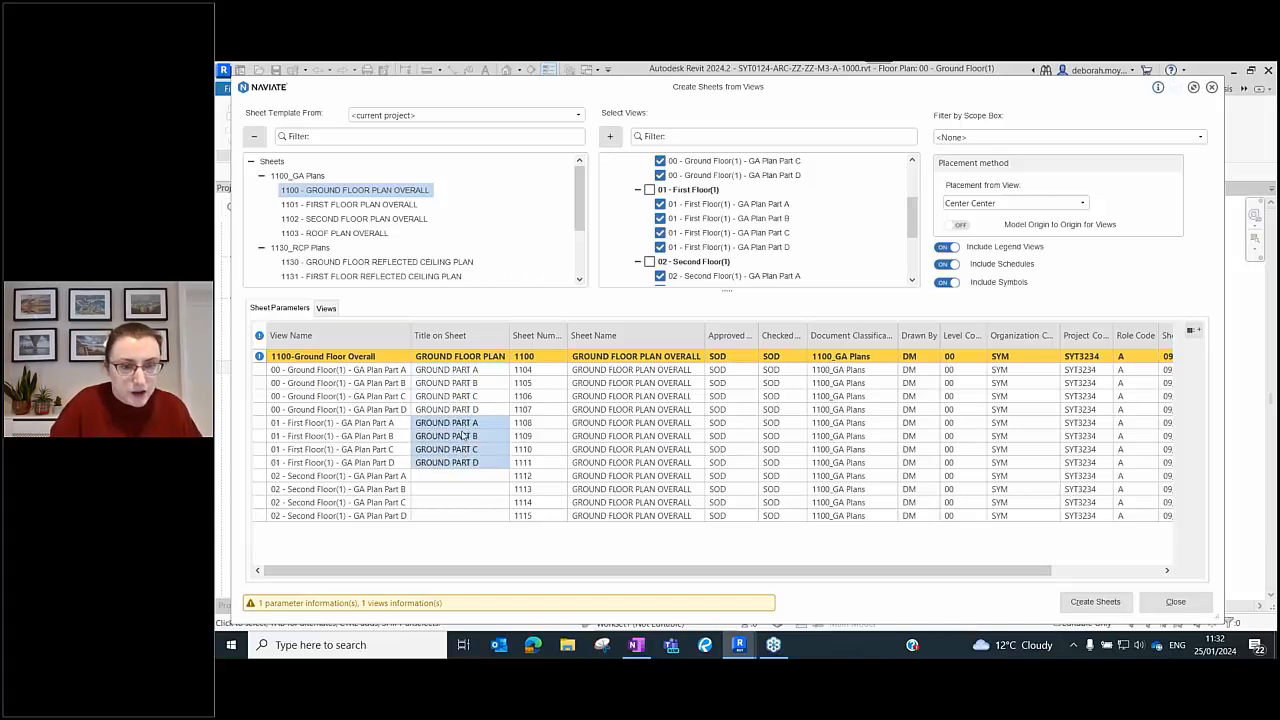
- Replace GROUND with FIRST in the titles on sheet of the First Floor(1) Parts A to D
right_click(481, 437)
key(ctrl+shift+Left)
key(BackSpace)
key(BackSpace)
click(543, 492)
text(FIRST)
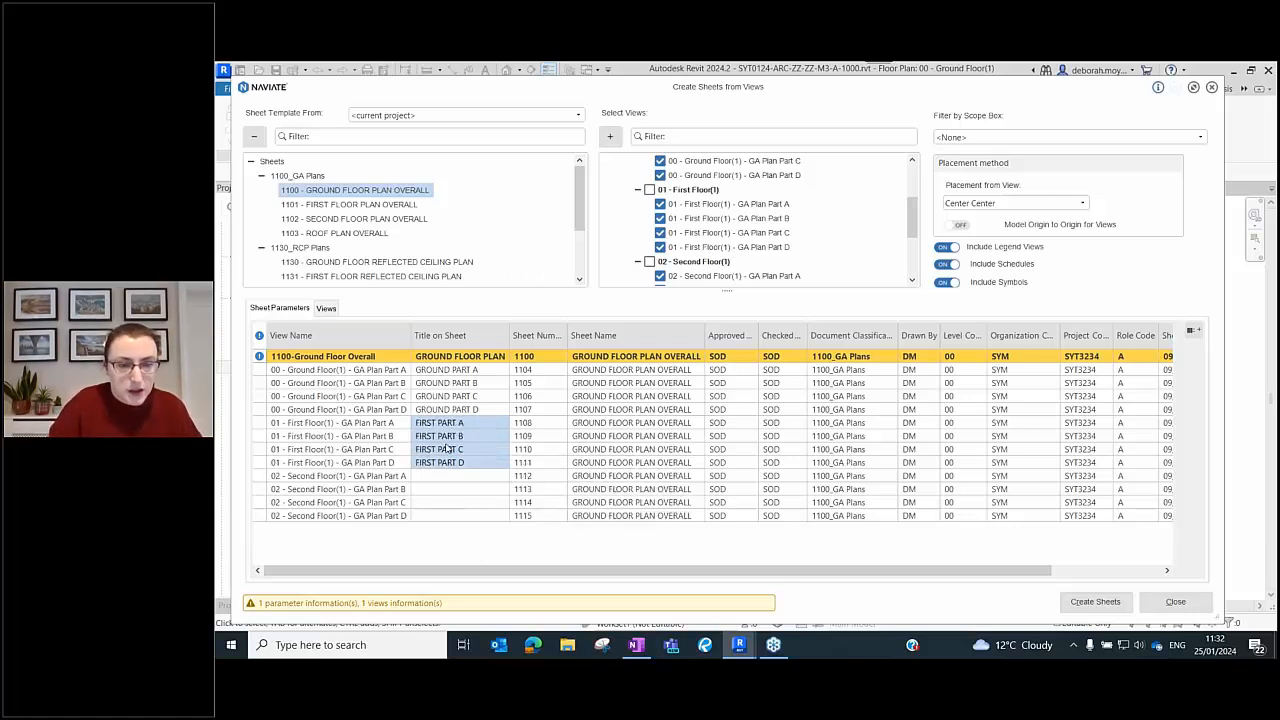
- Paste the titles on sheet into the Second Floor(1) Part A to D rows and replace FIRST with SECOND
click(447, 478)
key(ctrl+v)
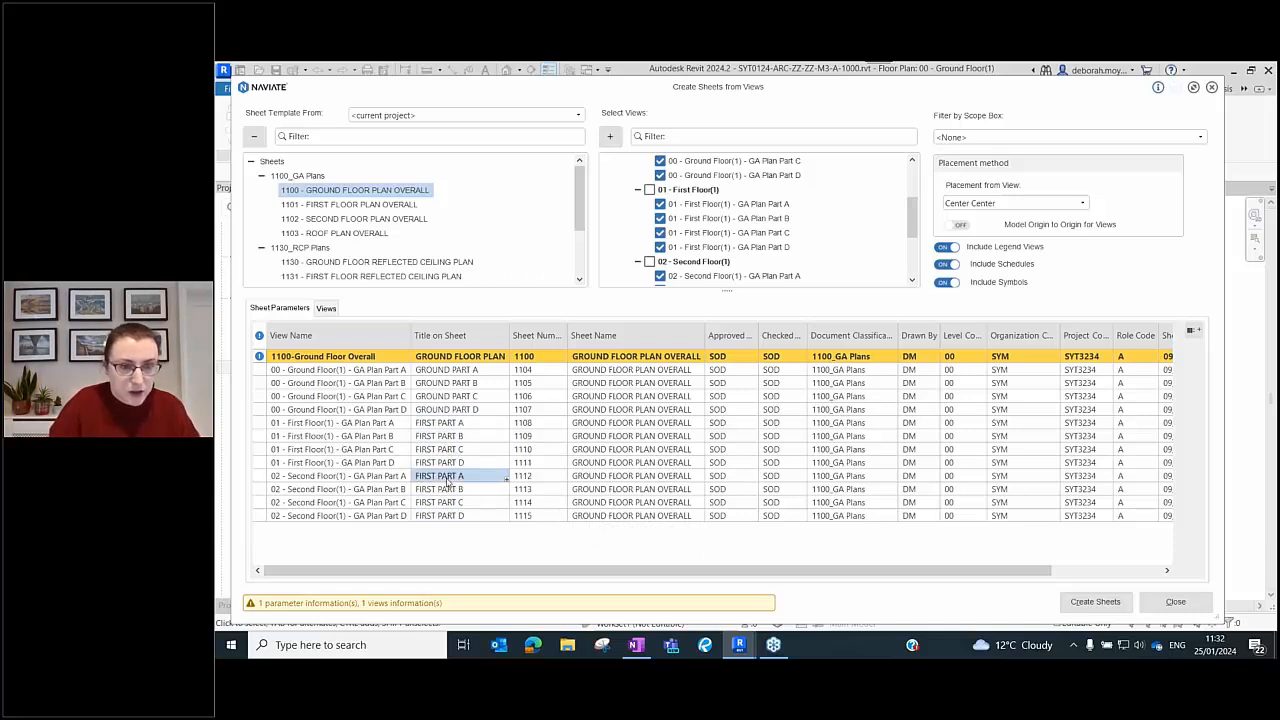
right_click(449, 480)
drag(439, 478, 440, 514)
right_click(442, 497)
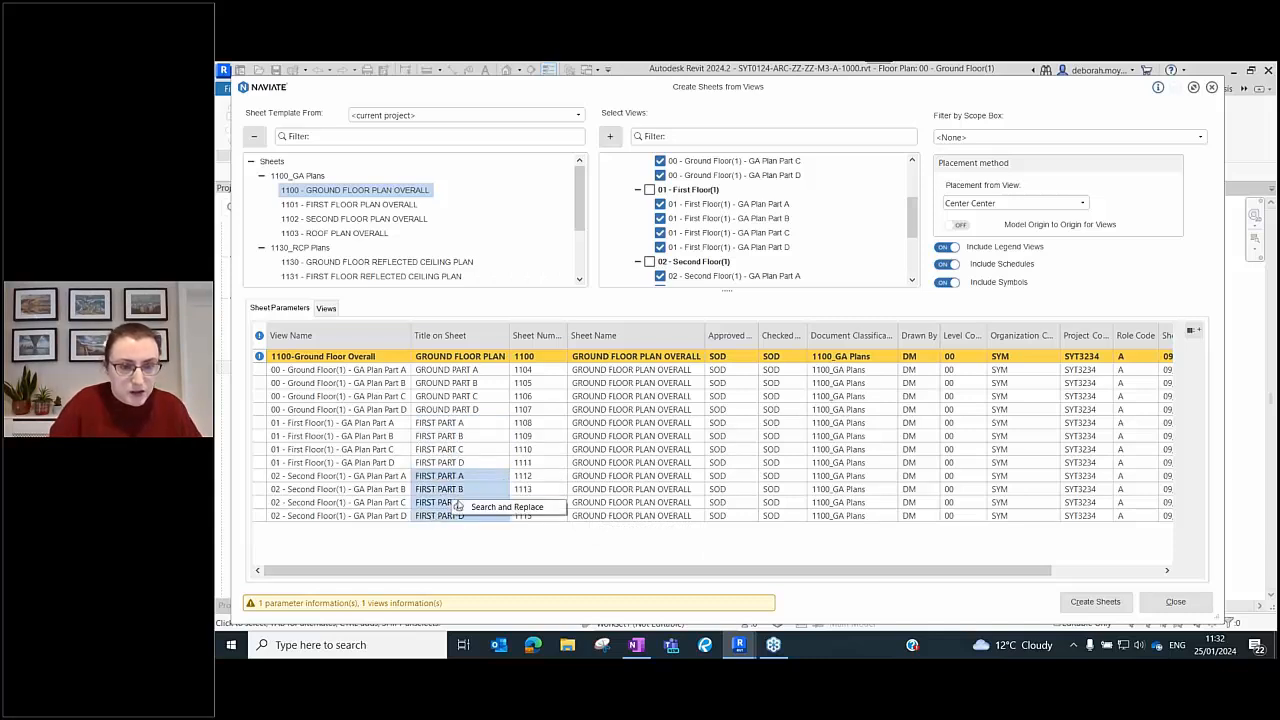
click(480, 508)
key(BackSpace)
key(BackSpace)
key(BackSpace)
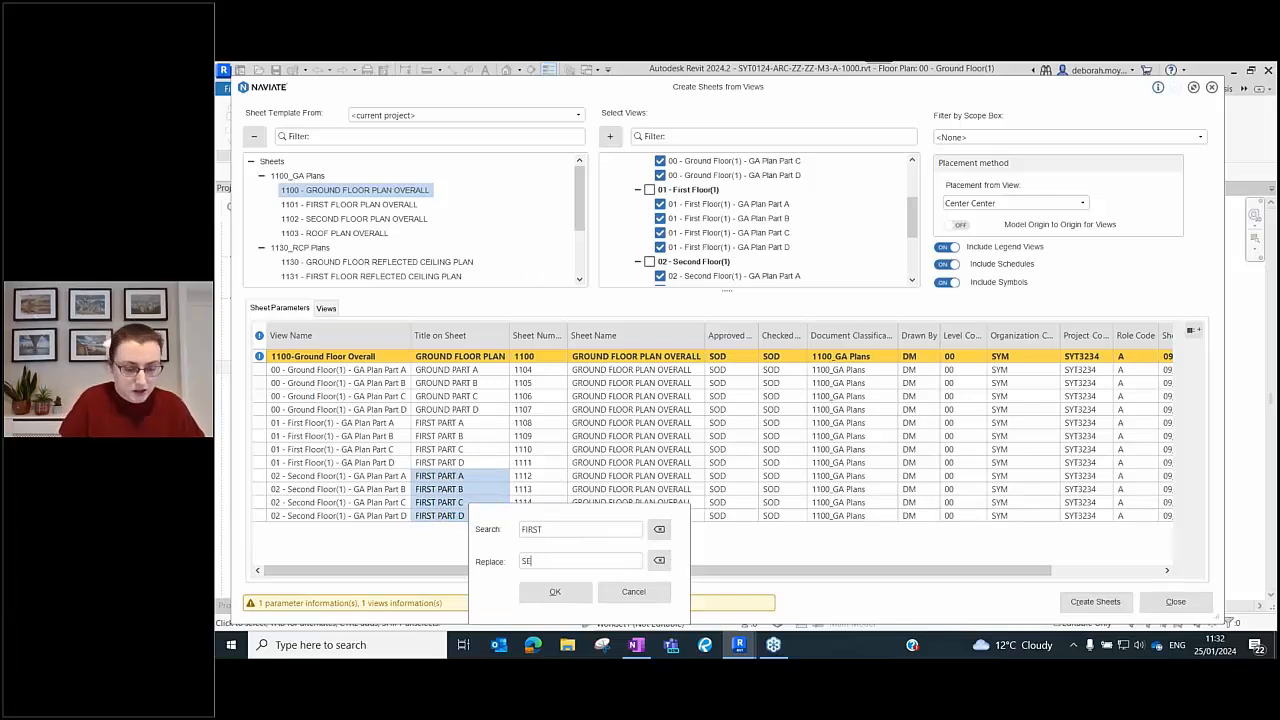
key(Return)
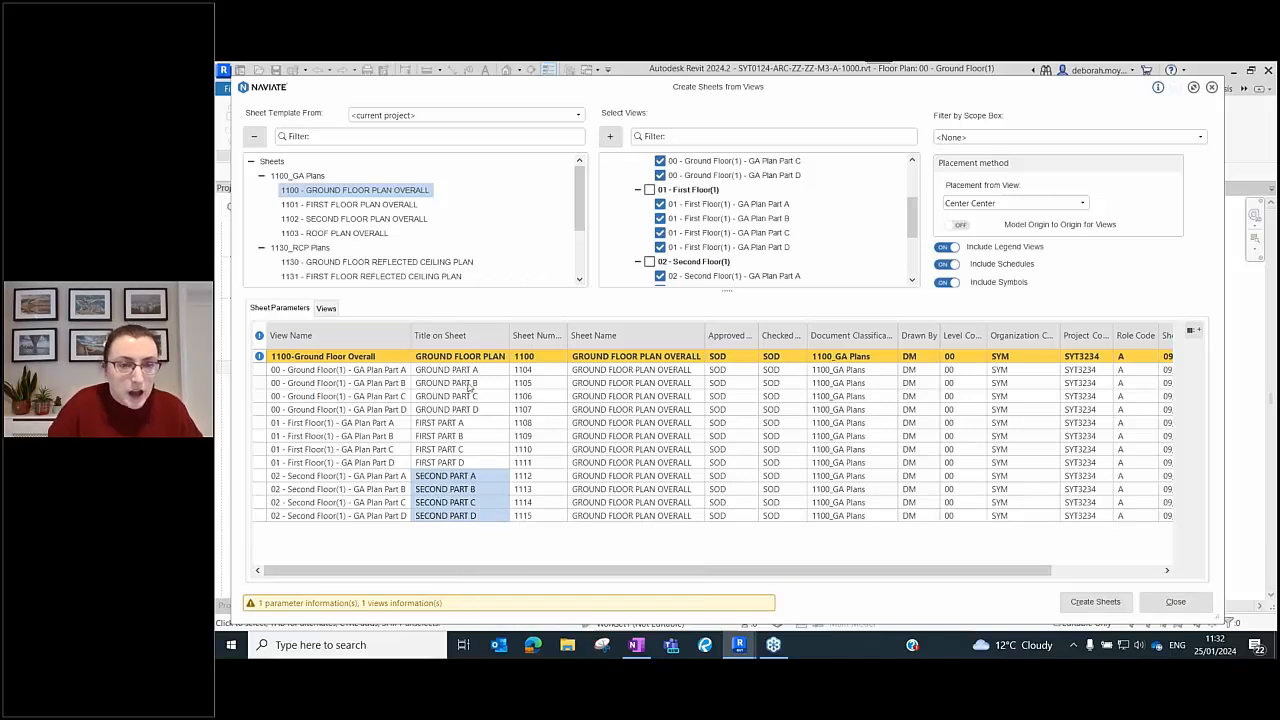
- Copy all twelve part titles on sheet into the Sheet Name column, starting at Ground Floor(1) Part A
drag(477, 372, 451, 514)
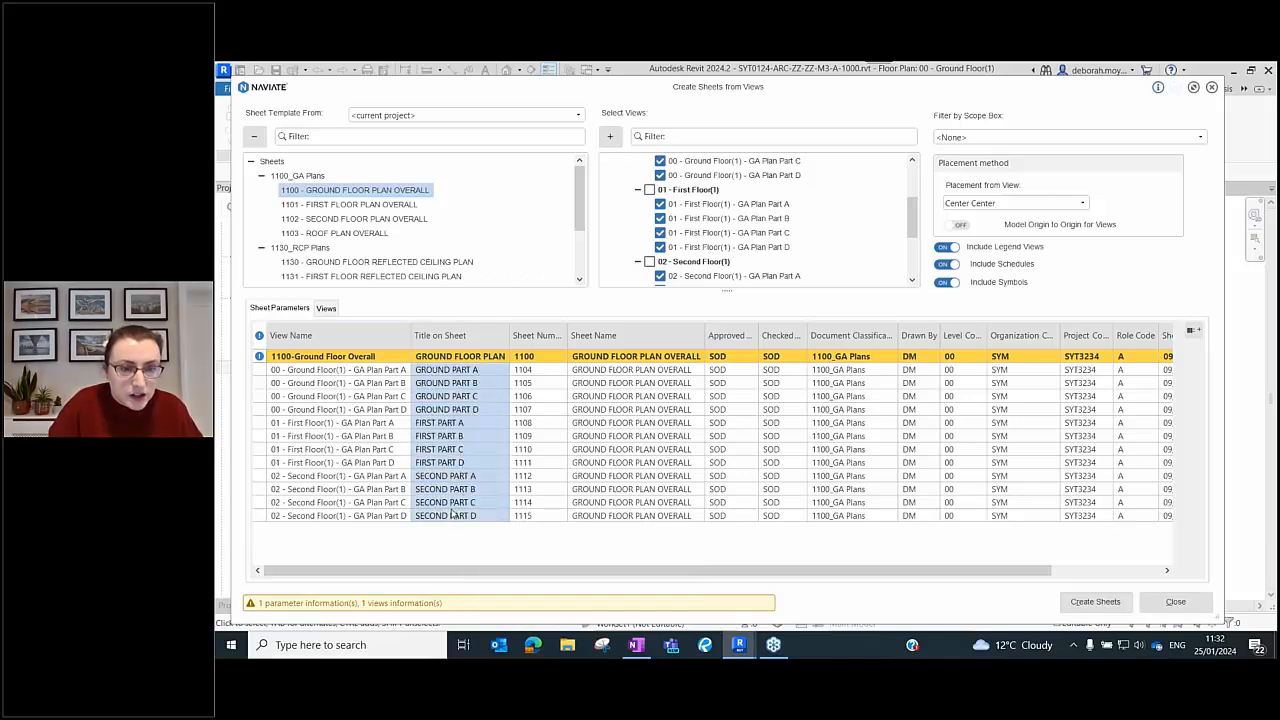
click(630, 370)
click(630, 370)
click(607, 386)
click(604, 372)
key(ctrl+v)
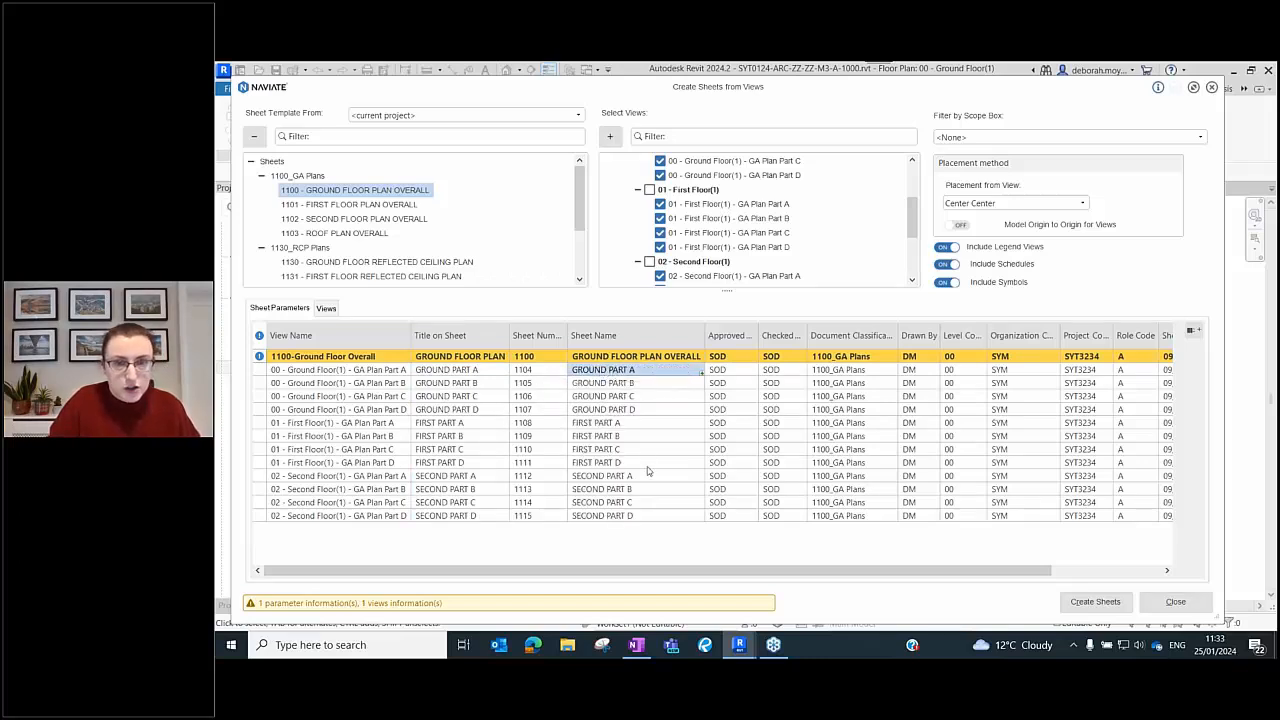
- Set the sheet number of Ground Floor(1) Part A to 1110
click(541, 371)
click(540, 372)
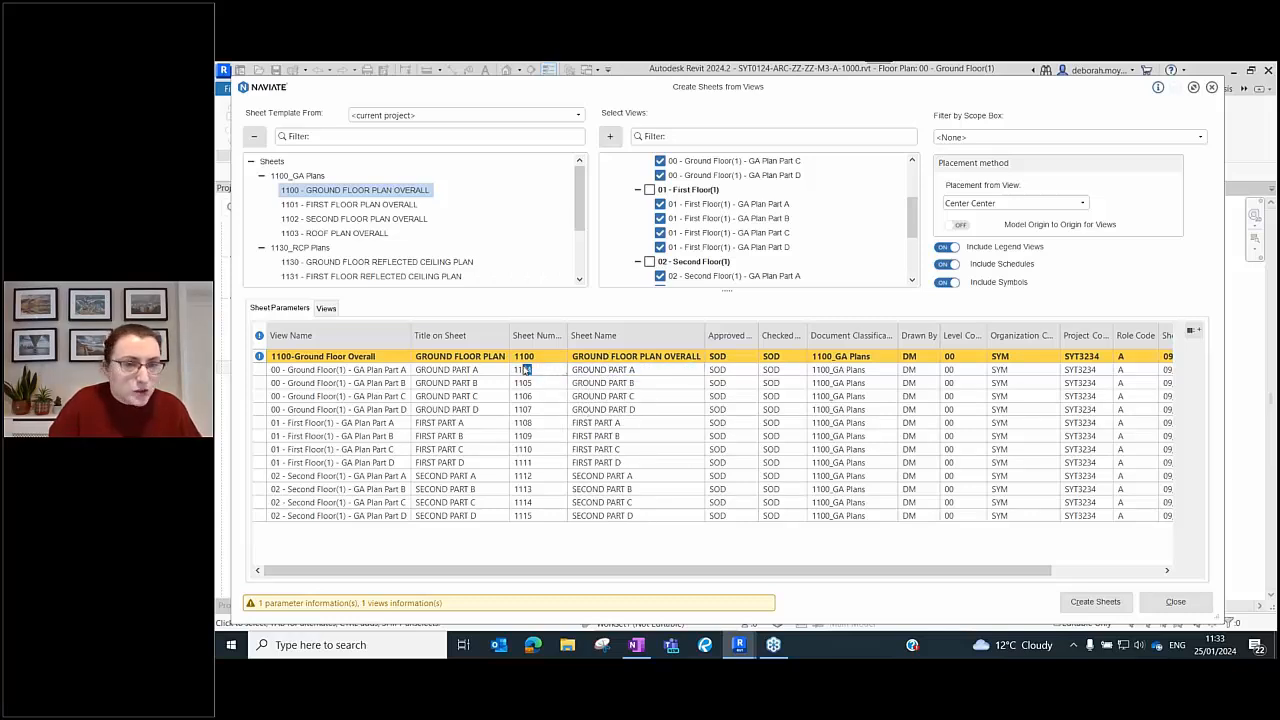
text(1)
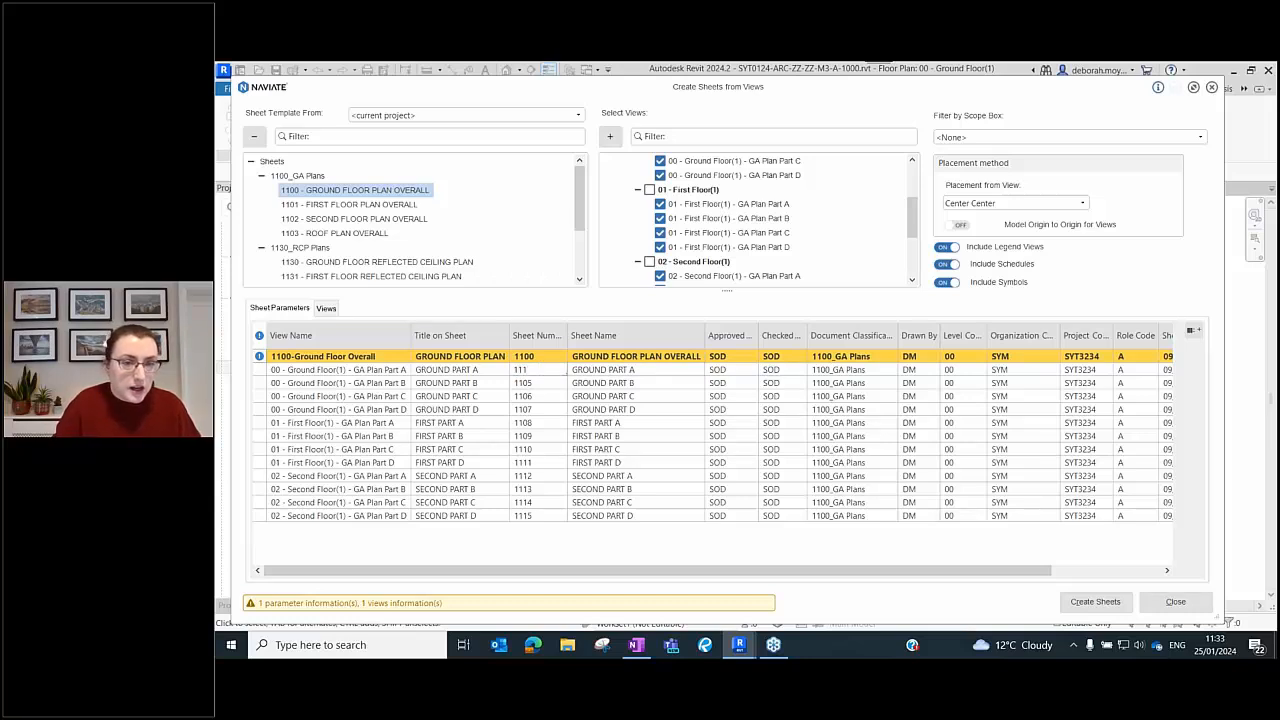
key(Return)
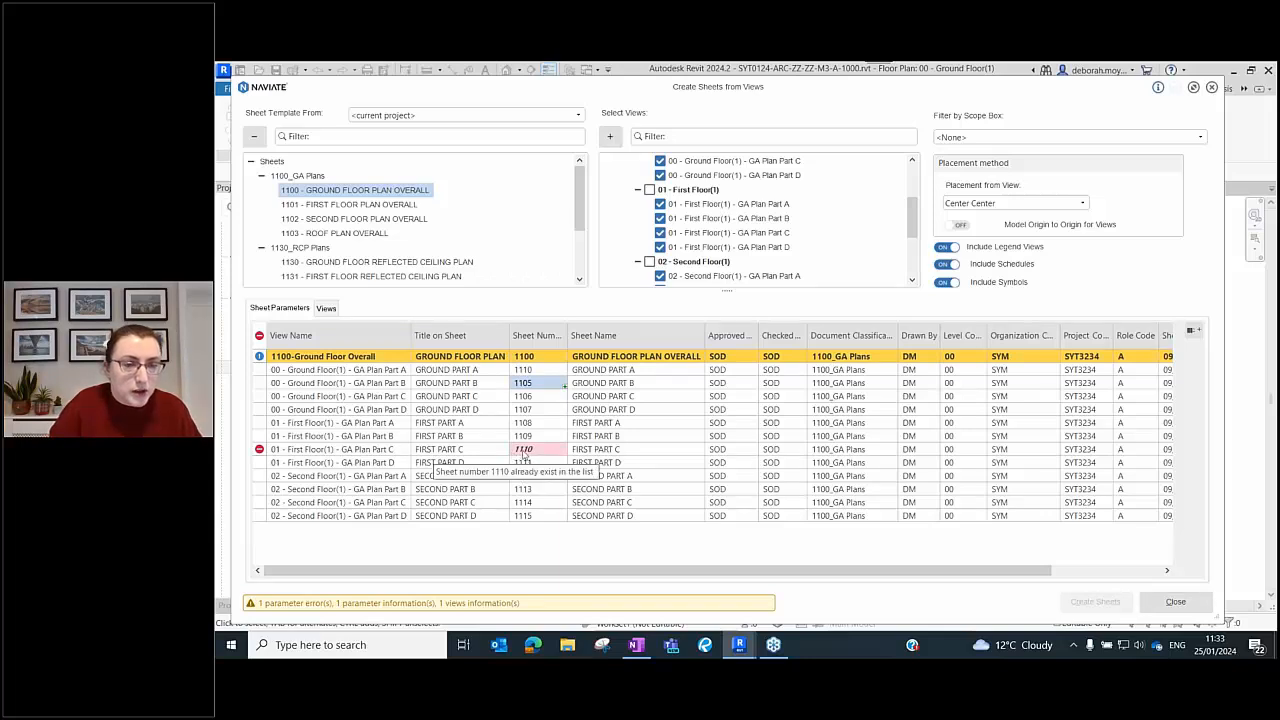
- Change the duplicate sheet number of First Floor(1) Part C to 11100
click(542, 450)
click(540, 450)
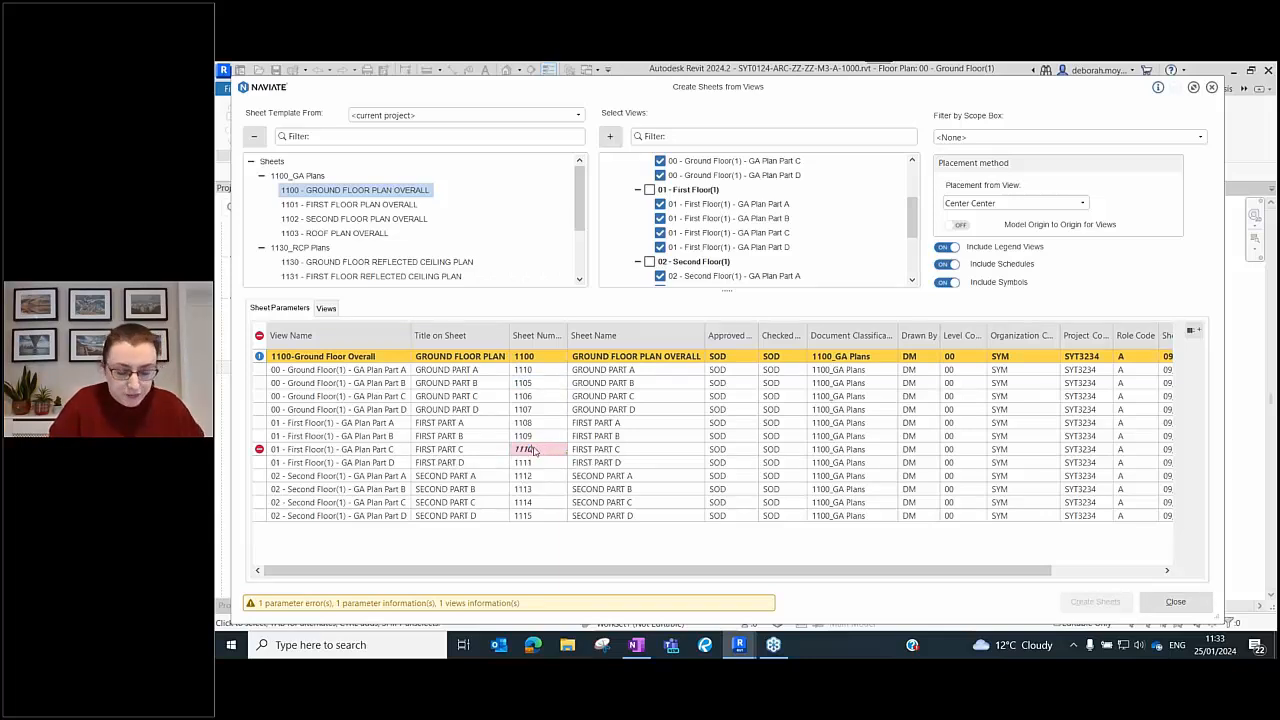
click(538, 482)
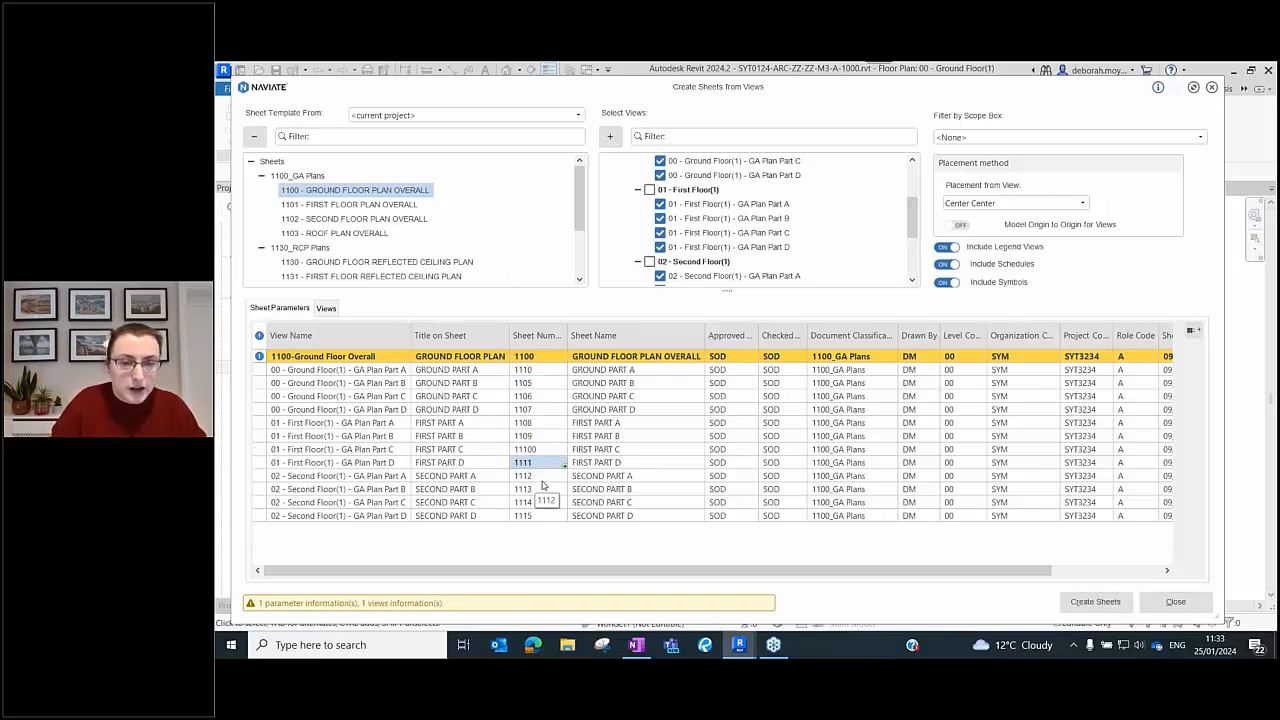
- Fill the sheet numbers incrementally from 1110 at Ground Floor(1) Part A down to Second Floor(1) Part D
click(541, 371)
drag(562, 378, 556, 518)
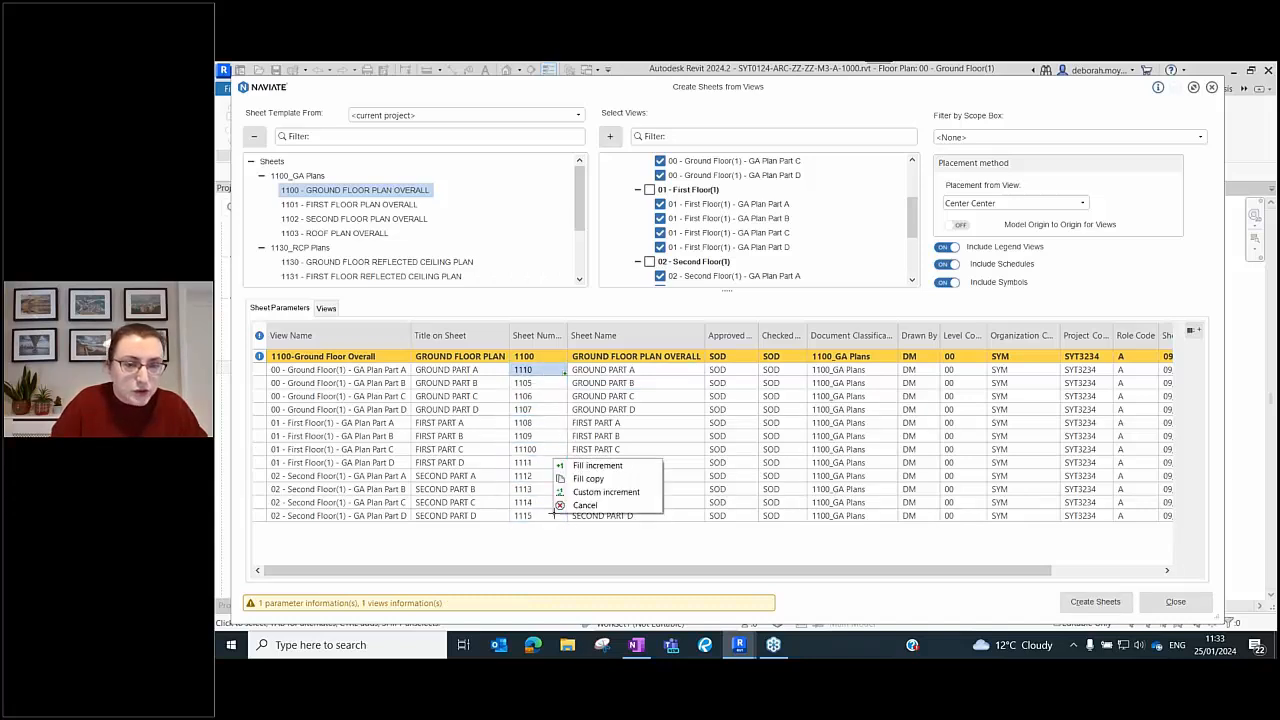
click(612, 474)
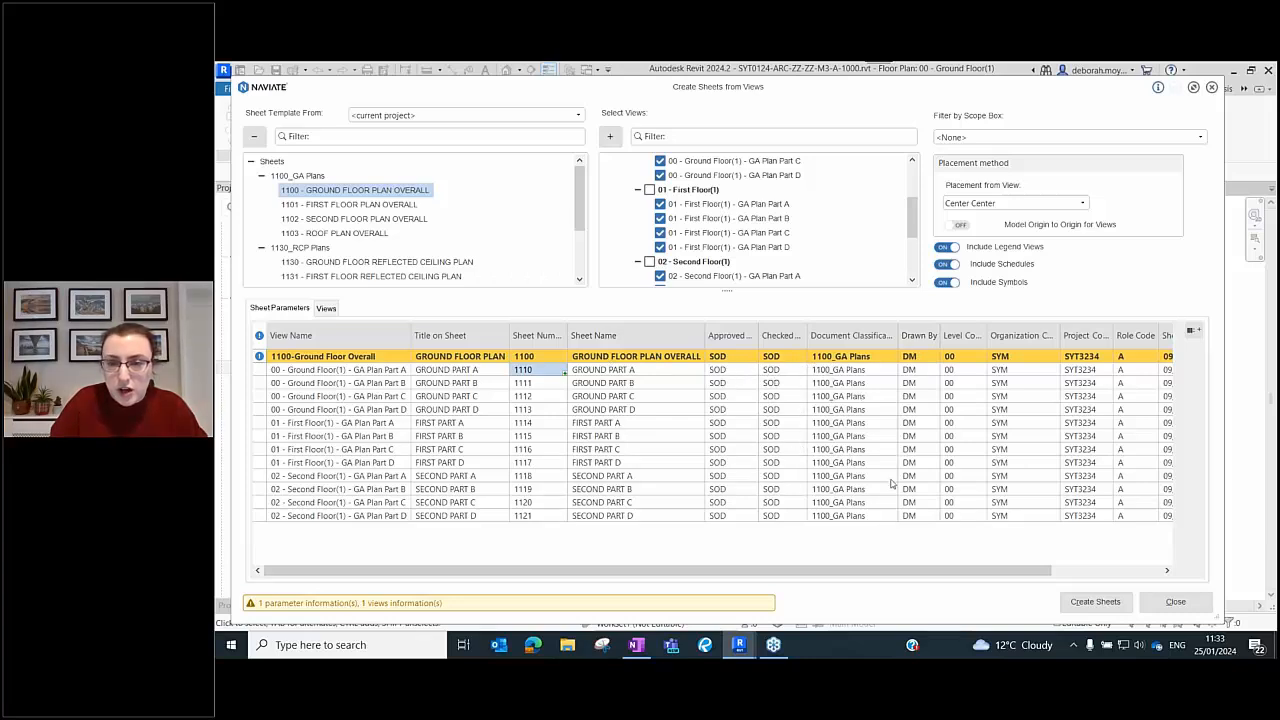
- Replace level code 00 with 01 for the First Floor(1) Parts A to D
click(966, 422)
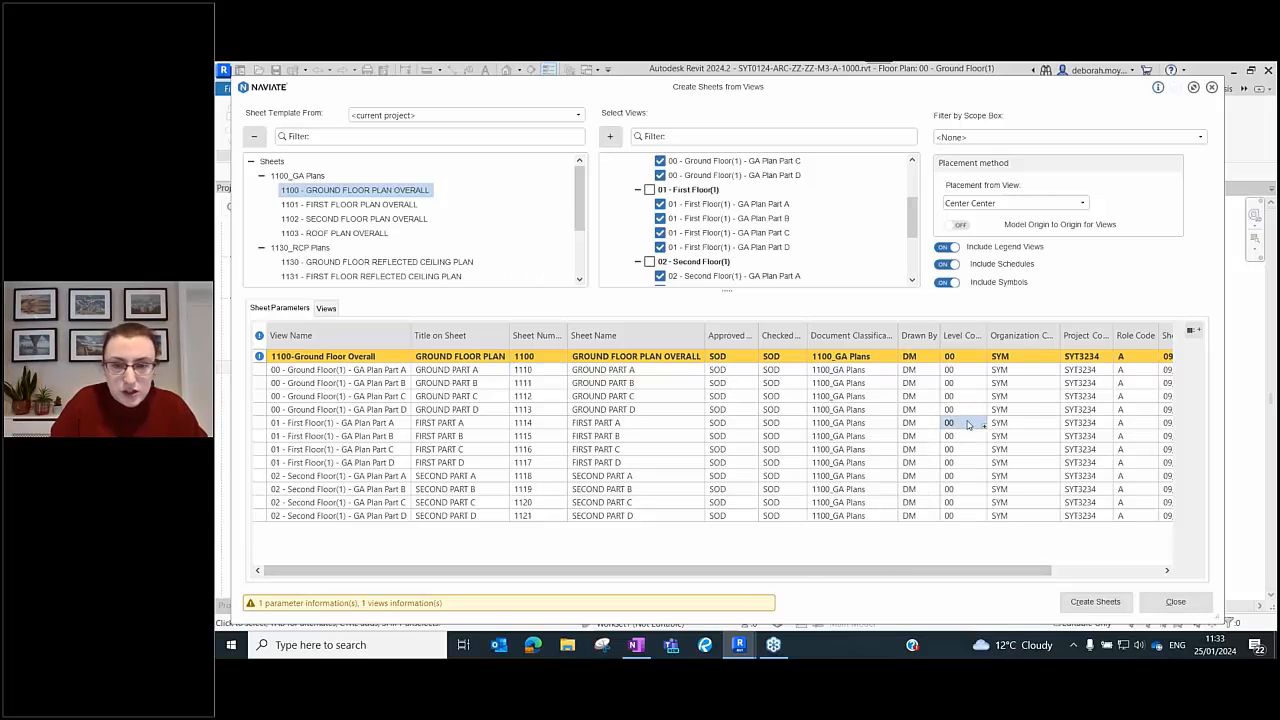
drag(969, 437, 966, 462)
right_click(967, 440)
click(985, 442)
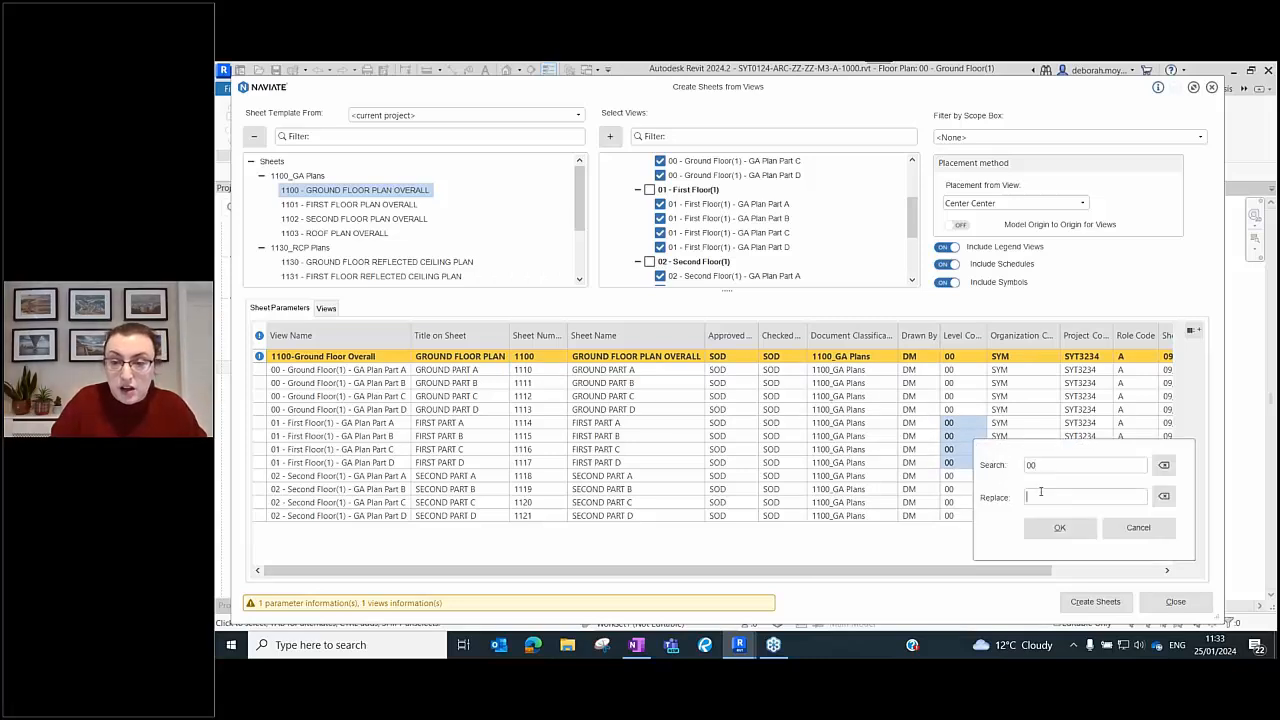
text(01)
click(1059, 527)
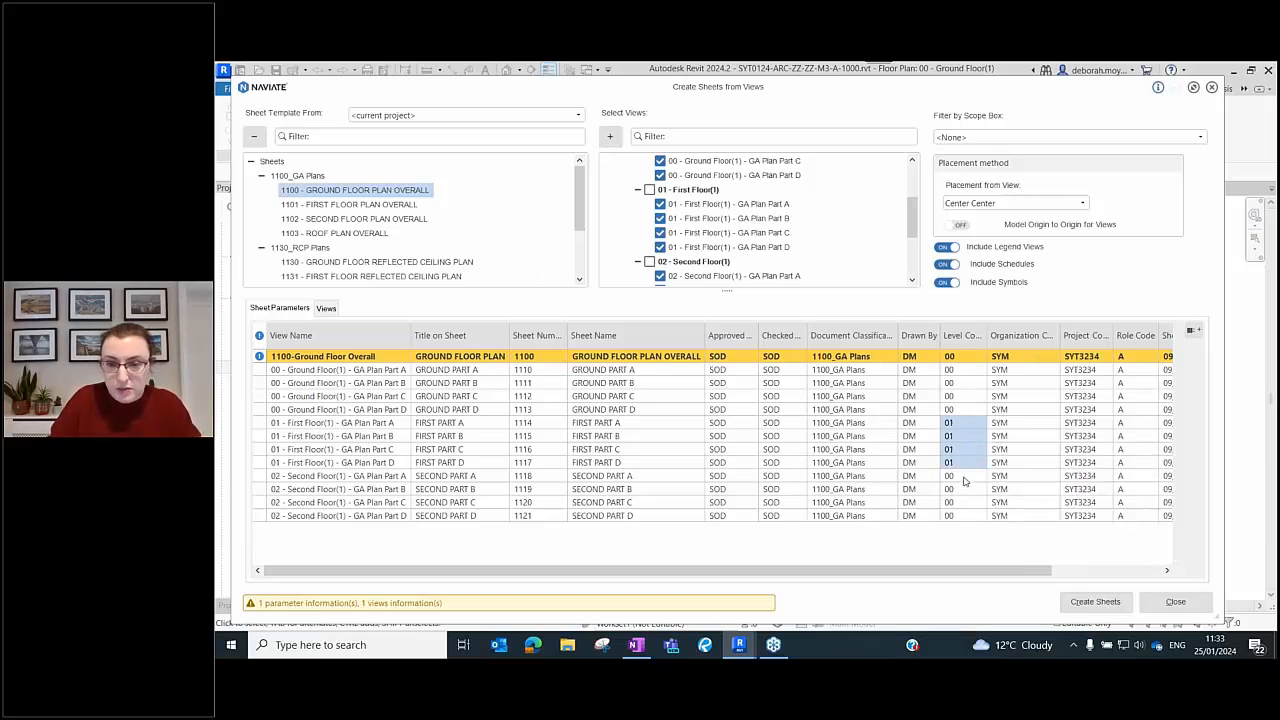
- Replace level code 00 with 02 for the Second Floor(1) Parts A to D
drag(965, 479, 960, 513)
right_click(958, 507)
click(1007, 507)
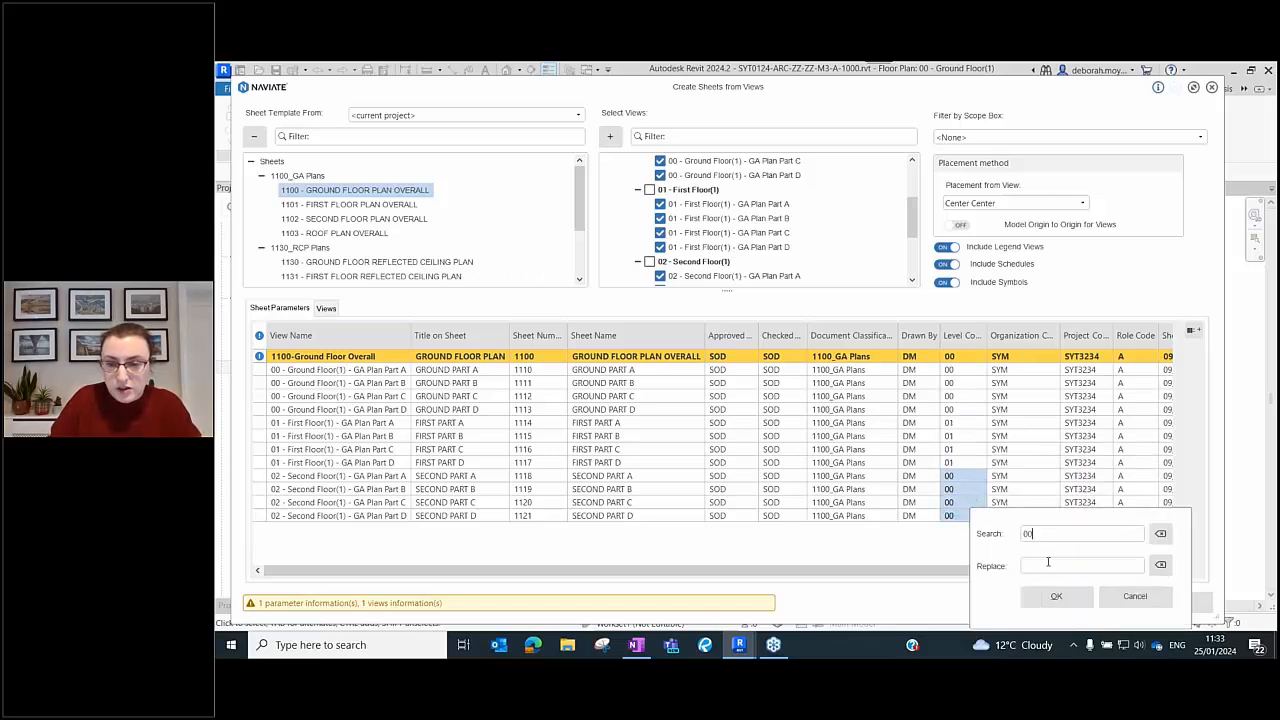
click(1056, 596)
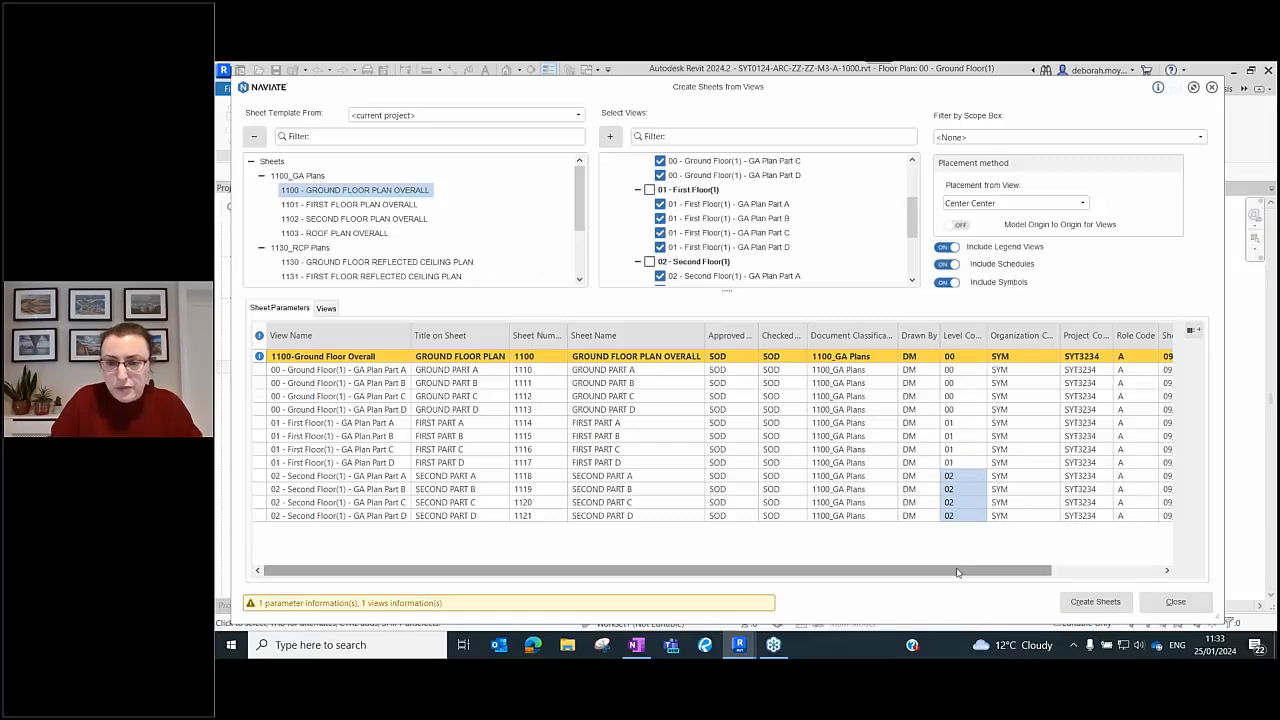
- Review the remaining sheet parameters, create the sheets from the listed part views and close Create Sheets from Views
drag(952, 574, 1097, 580)
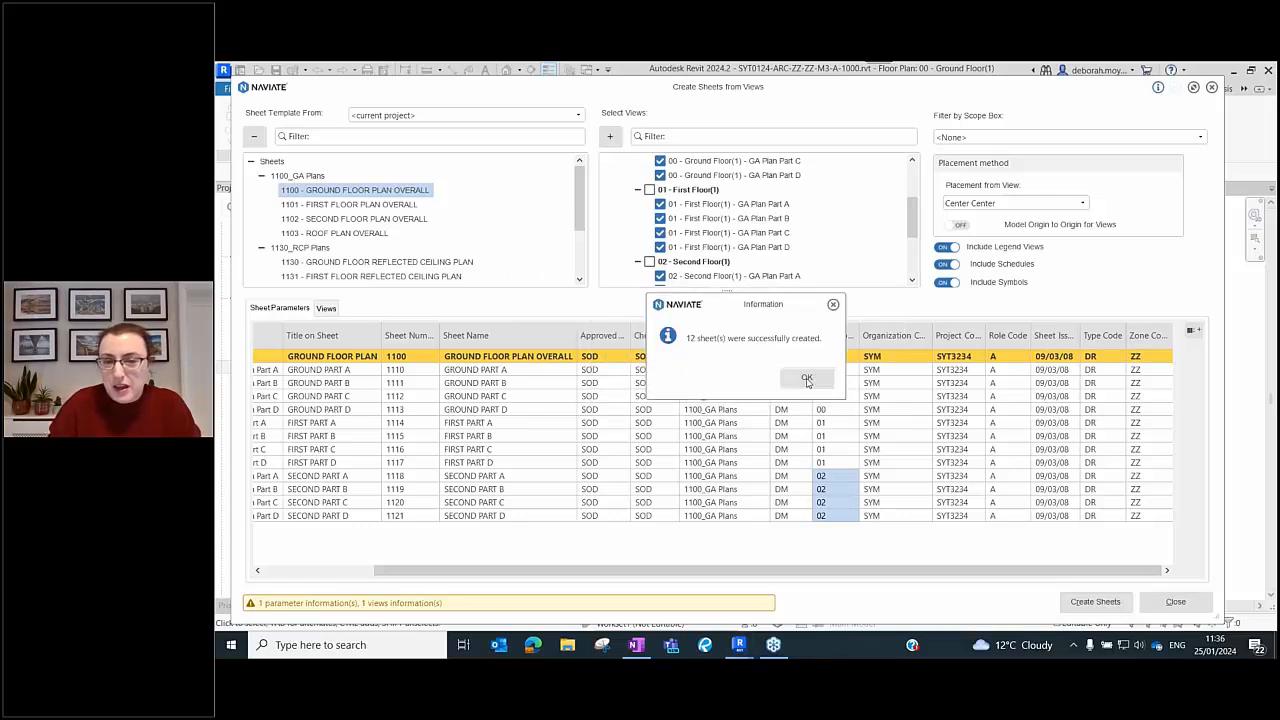
click(807, 379)
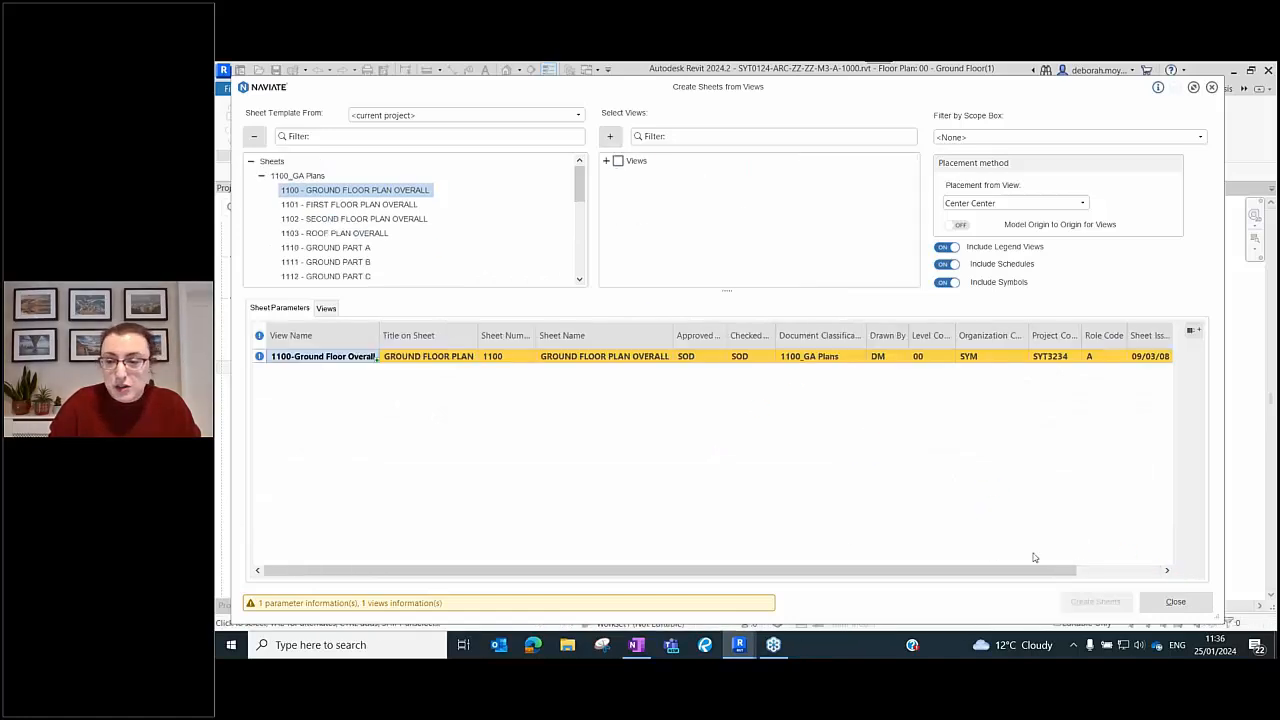
click(1175, 601)
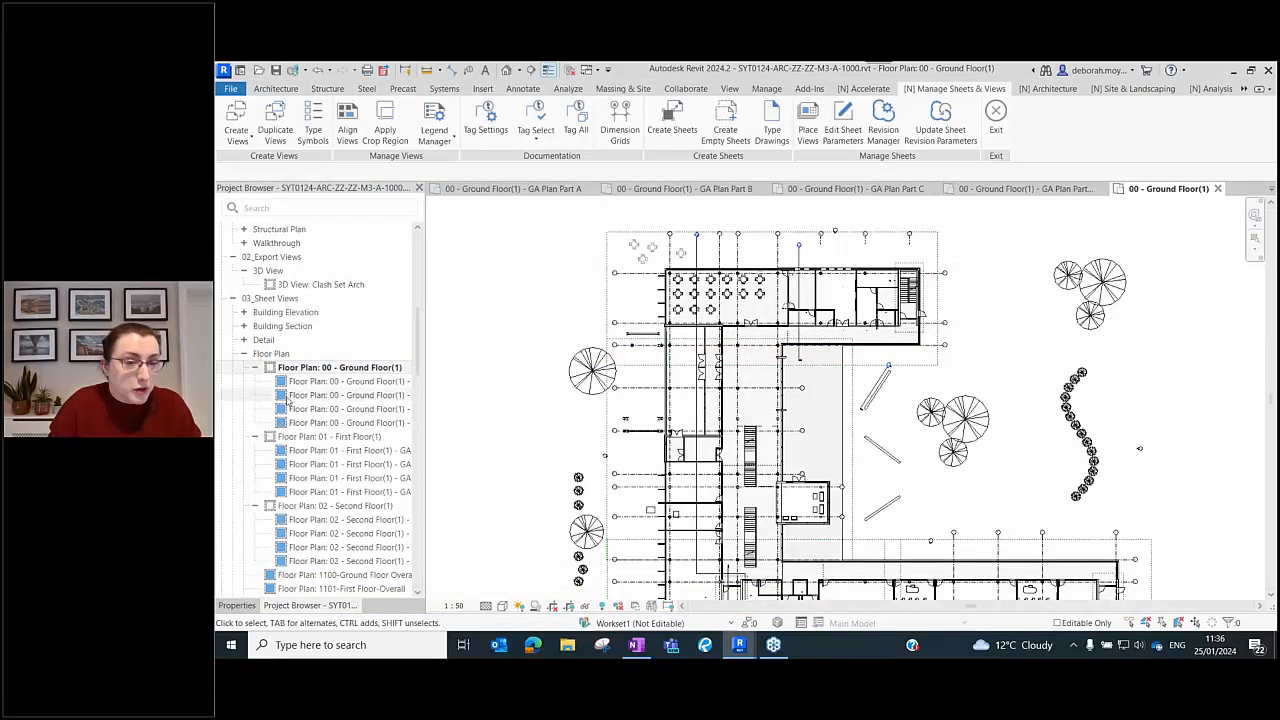
- Review the new sheets under 1100_GA Plans and open sheet 1100 - GROUND FLOOR PLAN OVERALL to examine its schedule and north arrow
scroll(281, 400, down, 3)
scroll(281, 395, down, 2)
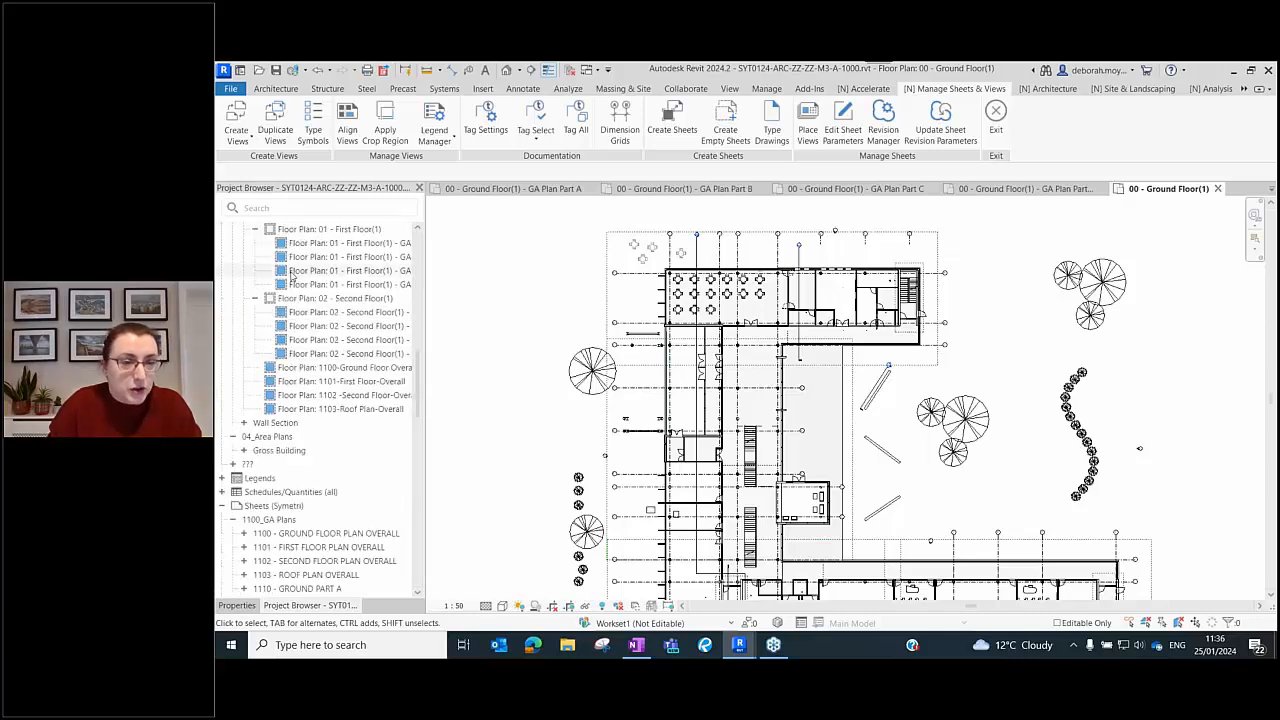
scroll(300, 320, down, 6)
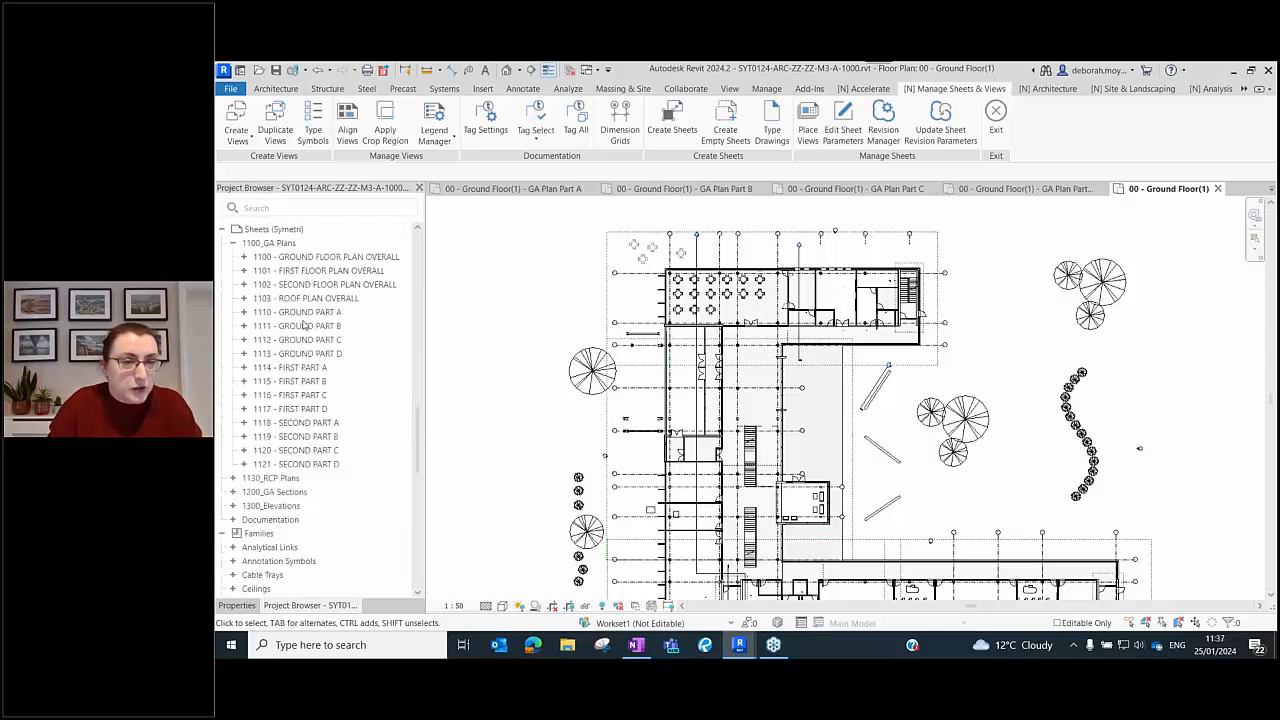
click(321, 312)
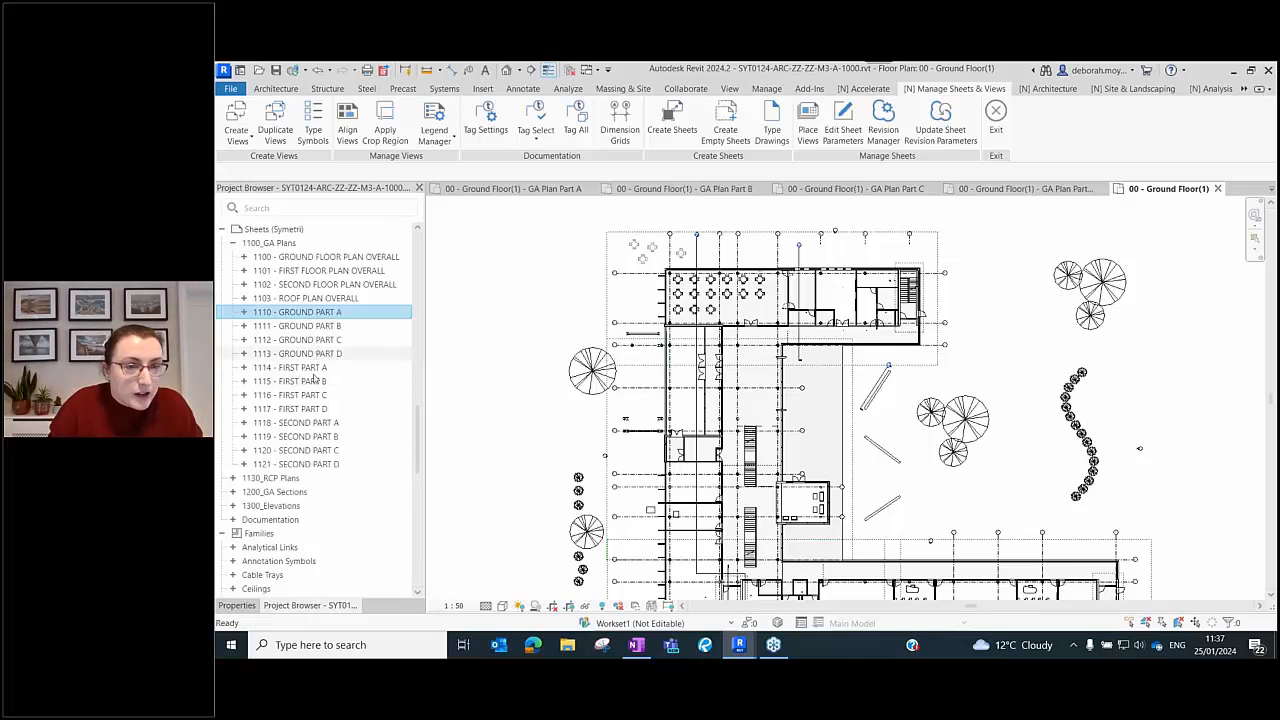
click(318, 257)
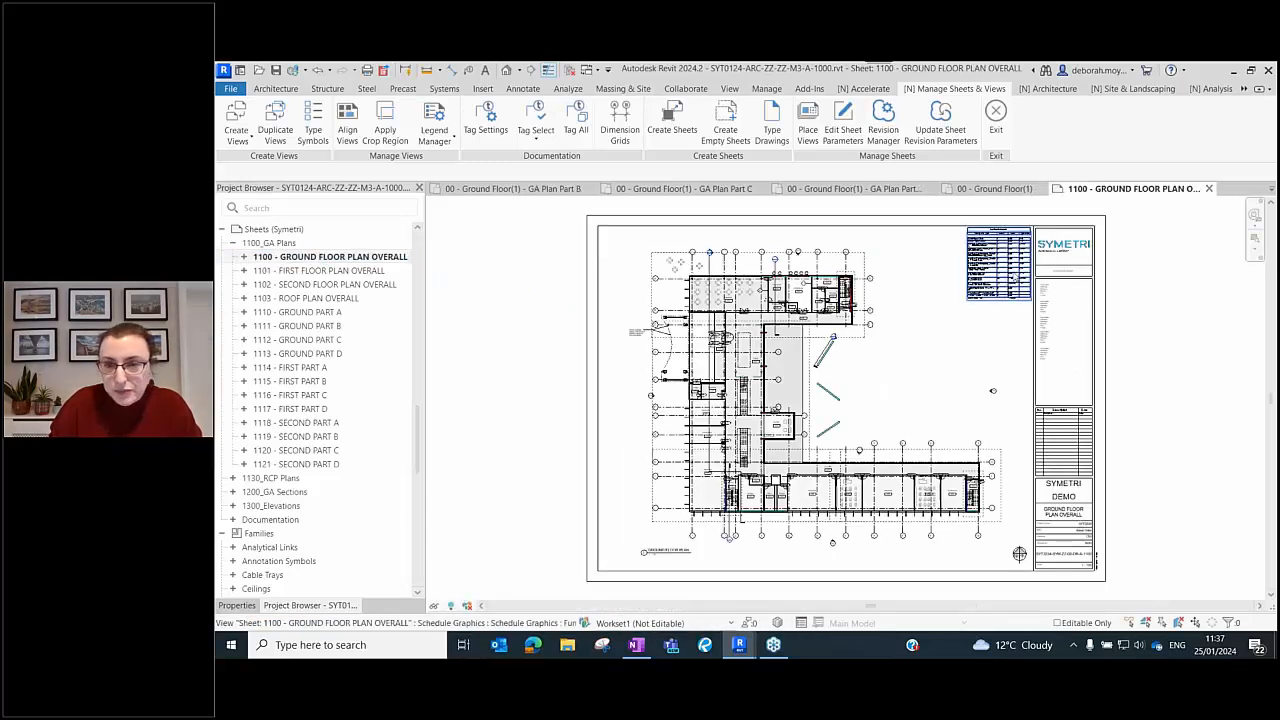
click(972, 277)
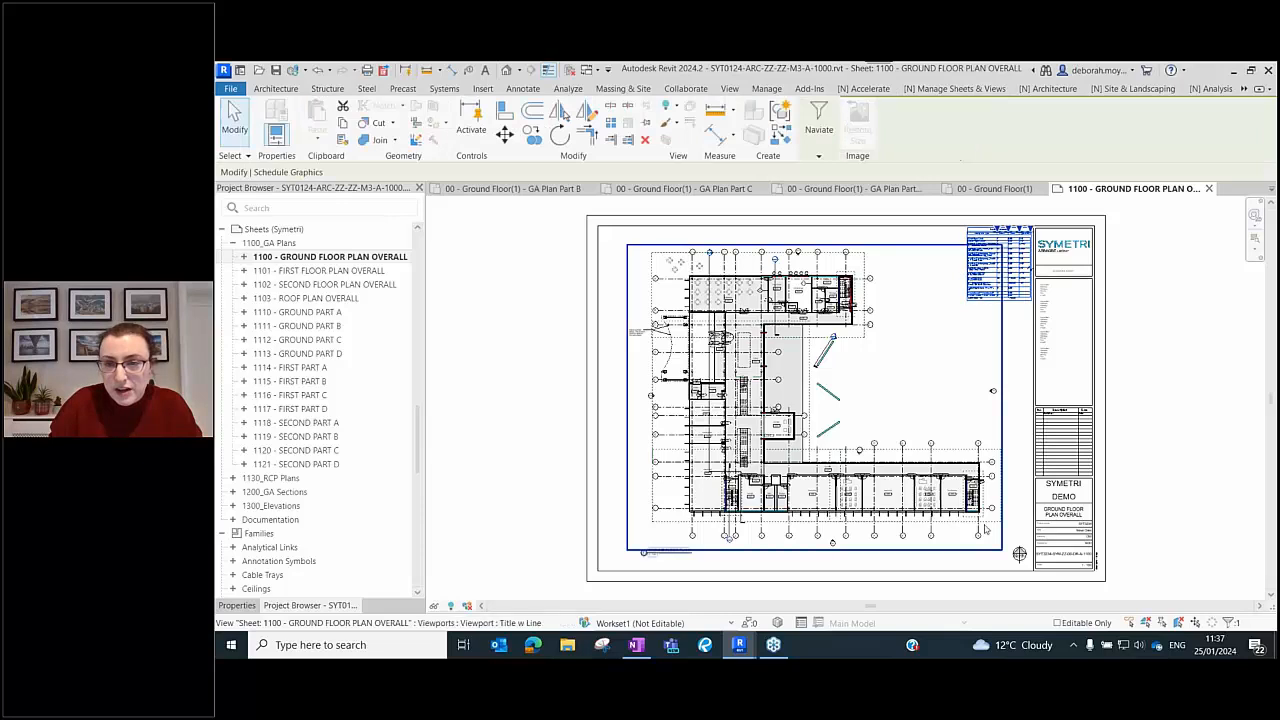
key(Escape)
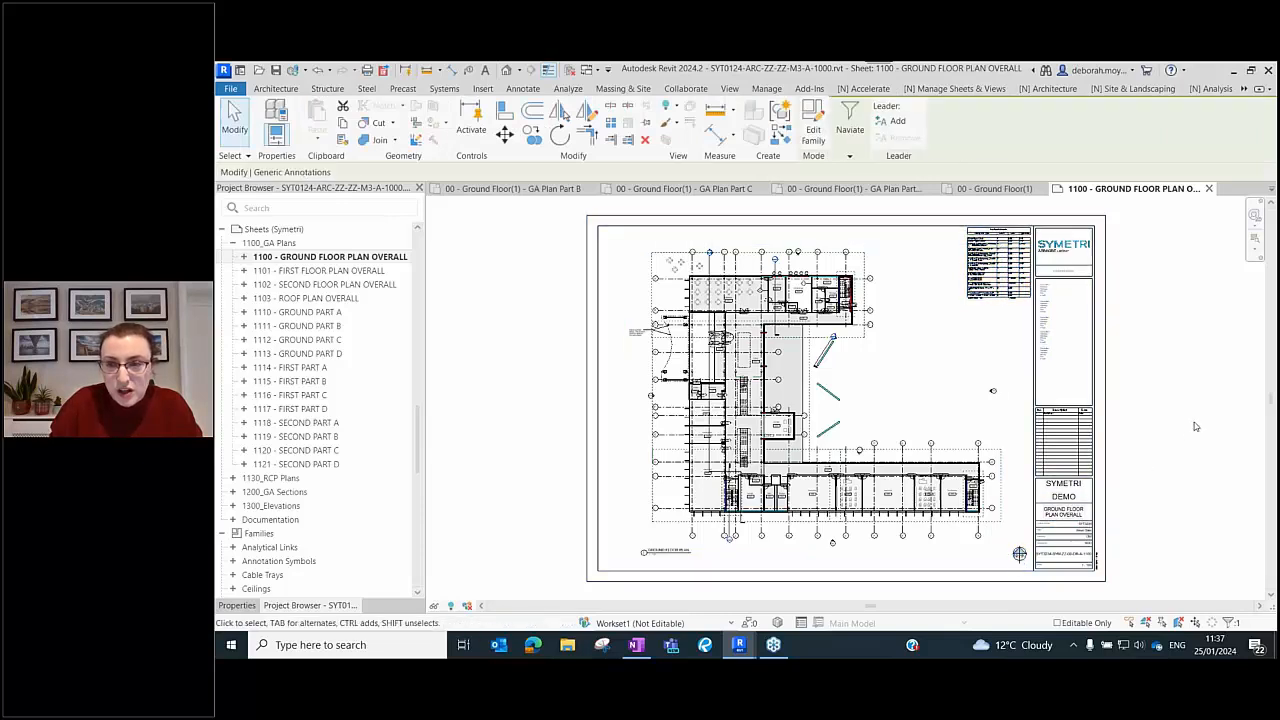
- Open sheet 1110 - GROUND PART A and inspect its placed plan viewport and the schedule carried over from the template sheet
click(290, 312)
double_click(290, 313)
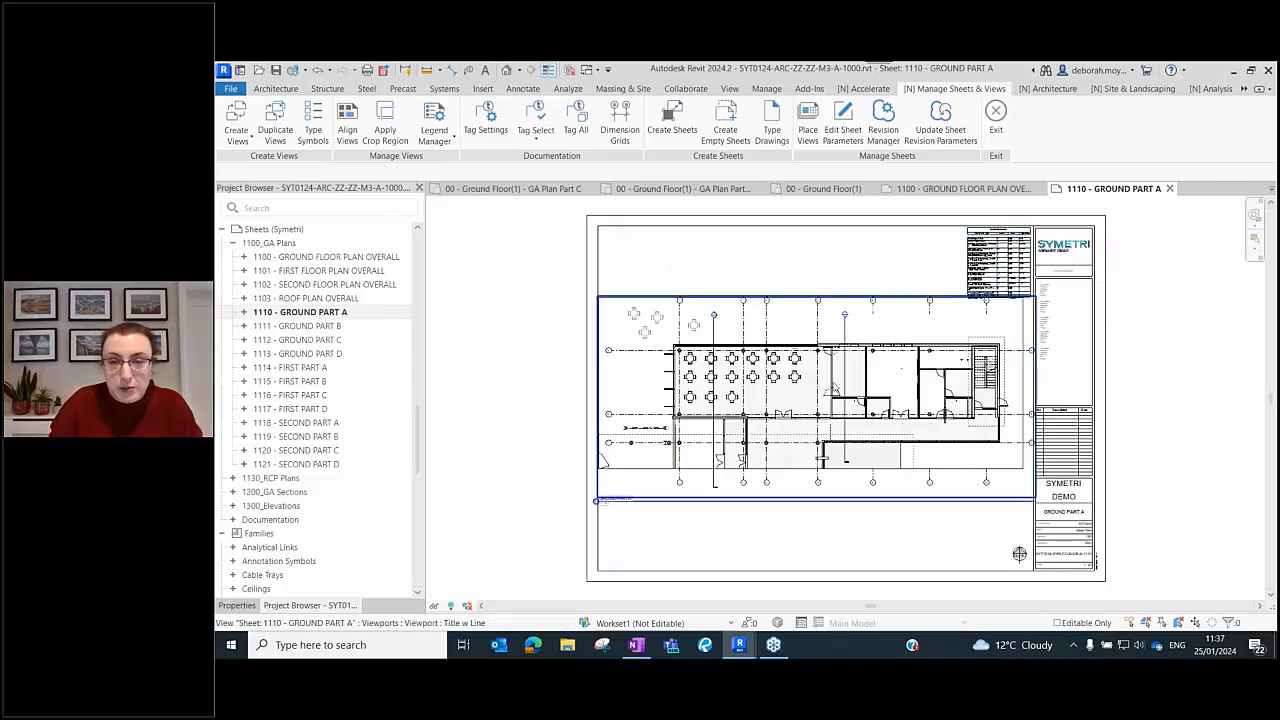
click(820, 388)
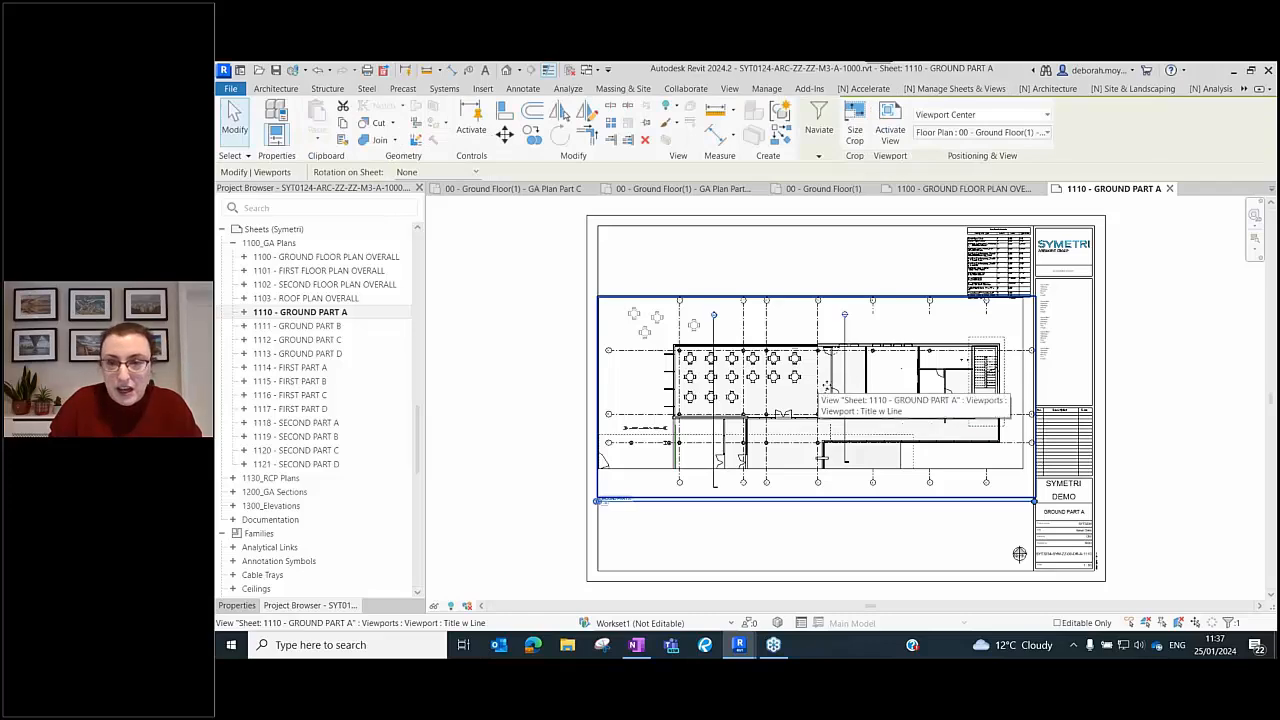
click(974, 287)
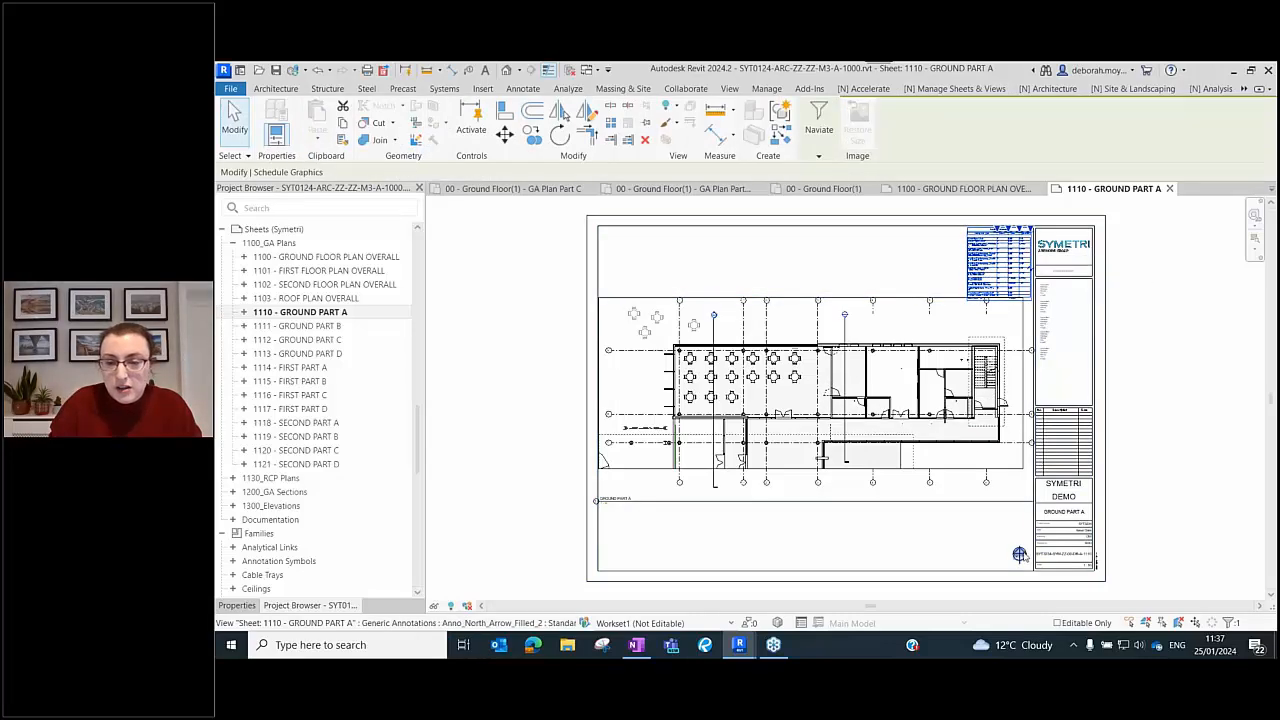
- Examine the north arrow and the title block's sheet name, drawing number and scale on sheet 1110
click(1019, 554)
scroll(1019, 554, up, 6)
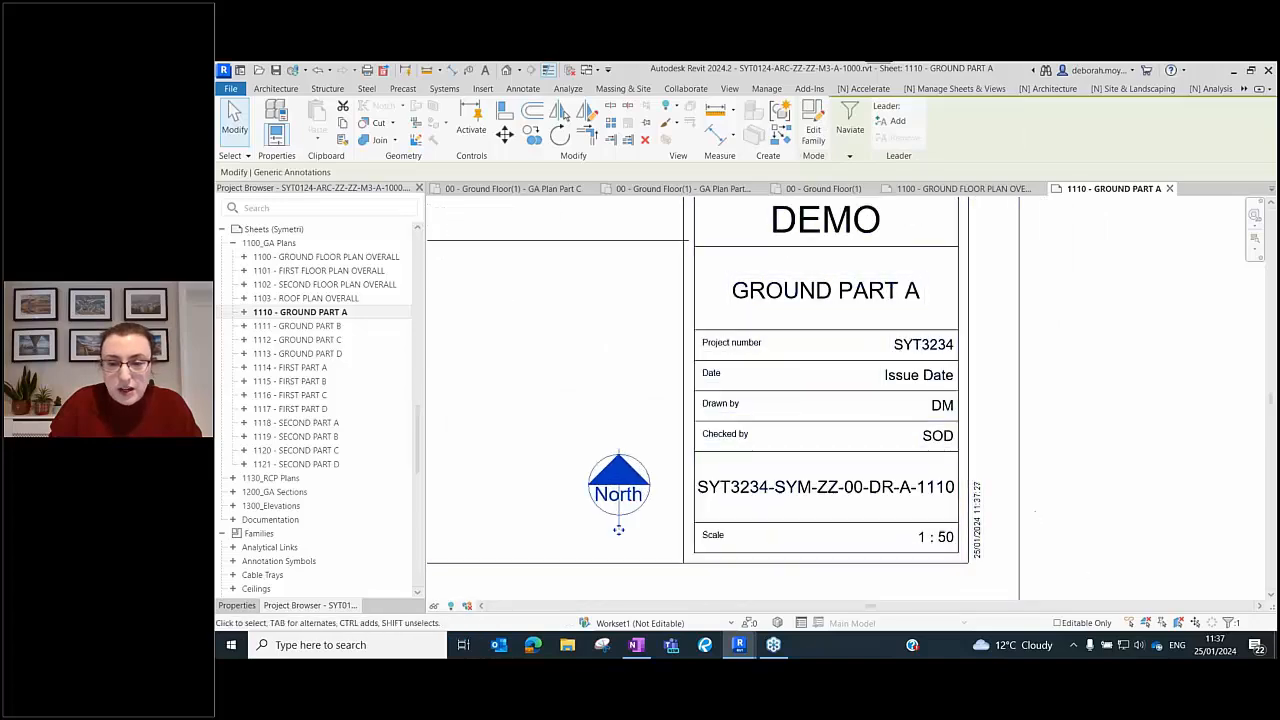
scroll(618, 529, up, 1)
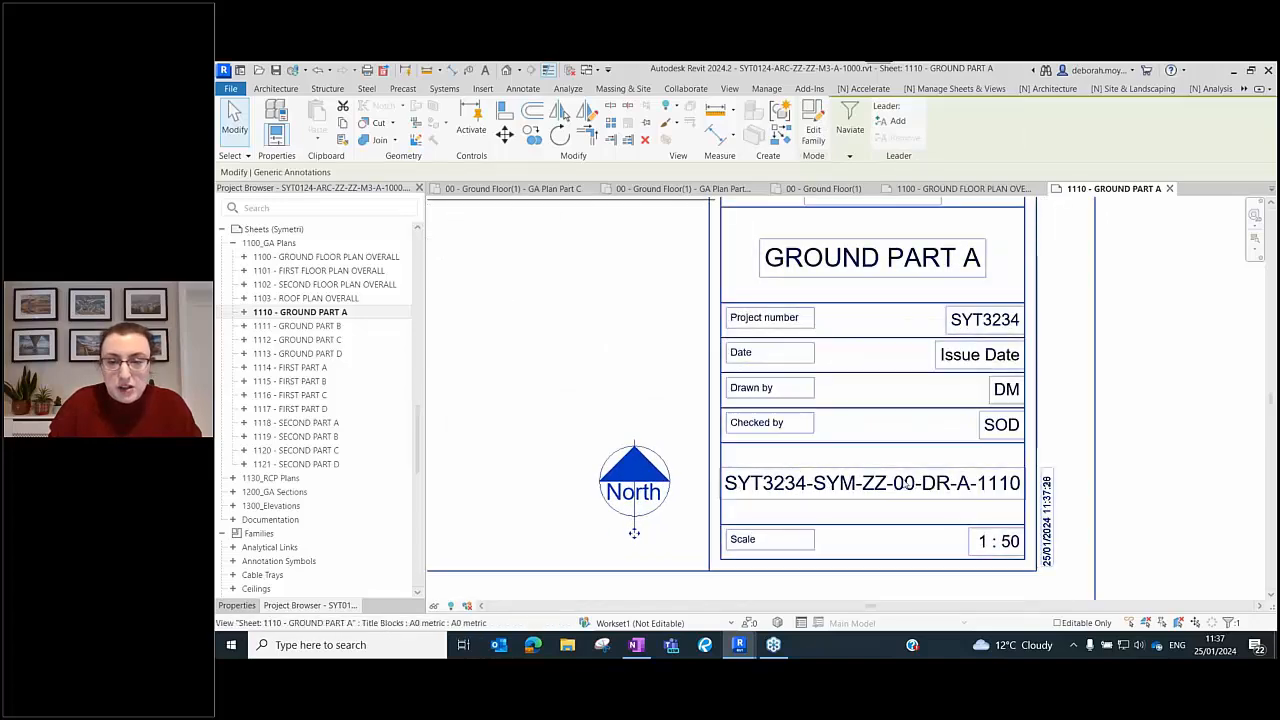
scroll(903, 484, down, 1)
middle_drag(902, 410, 906, 413)
middle_drag(918, 488, 920, 505)
middle_drag(676, 545, 671, 600)
scroll(1115, 473, down, 5)
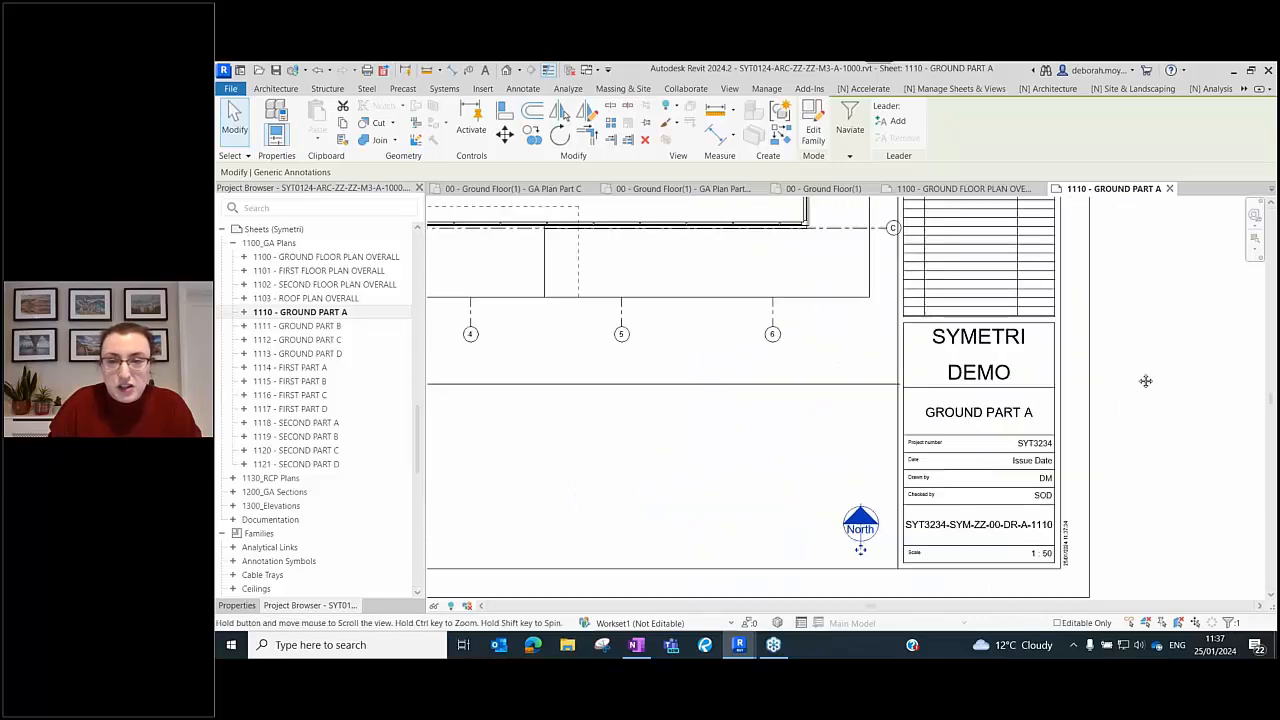
- Inspect the revision choices for sheet 1110 through its Revisions on Sheet property and cancel the dialog
click(880, 89)
click(940, 89)
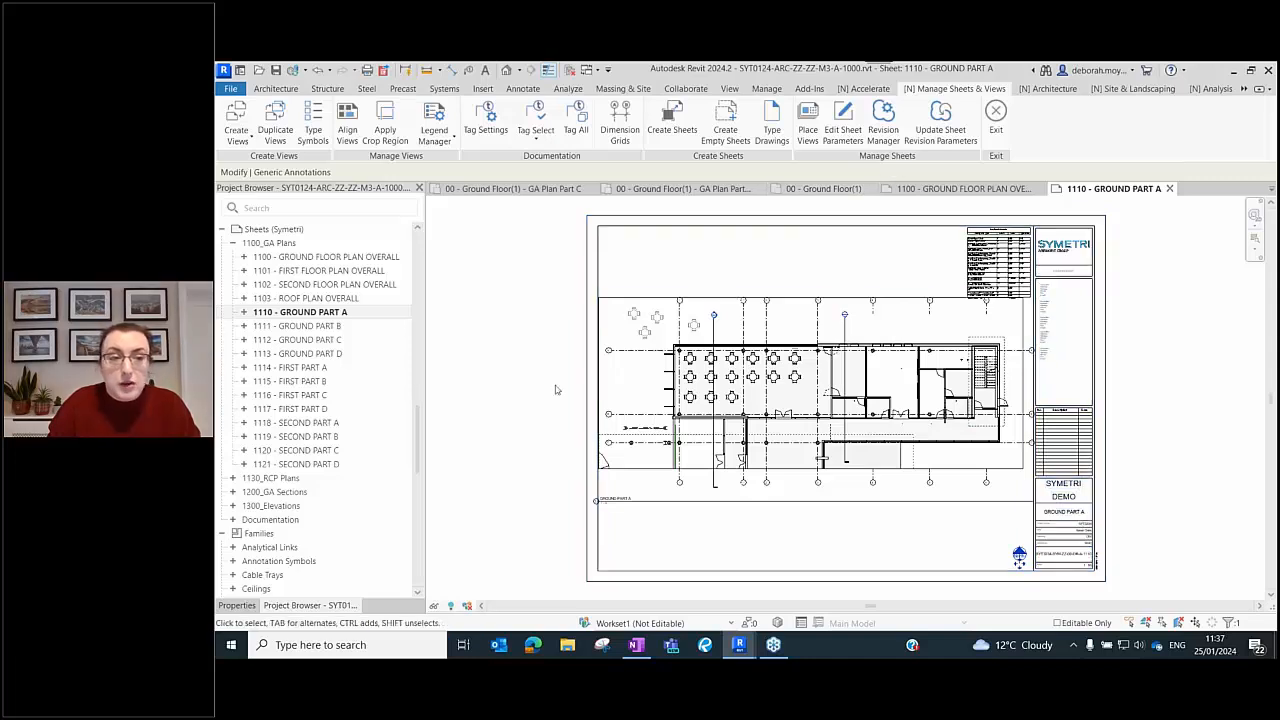
click(237, 605)
click(530, 430)
scroll(335, 487, down, 1)
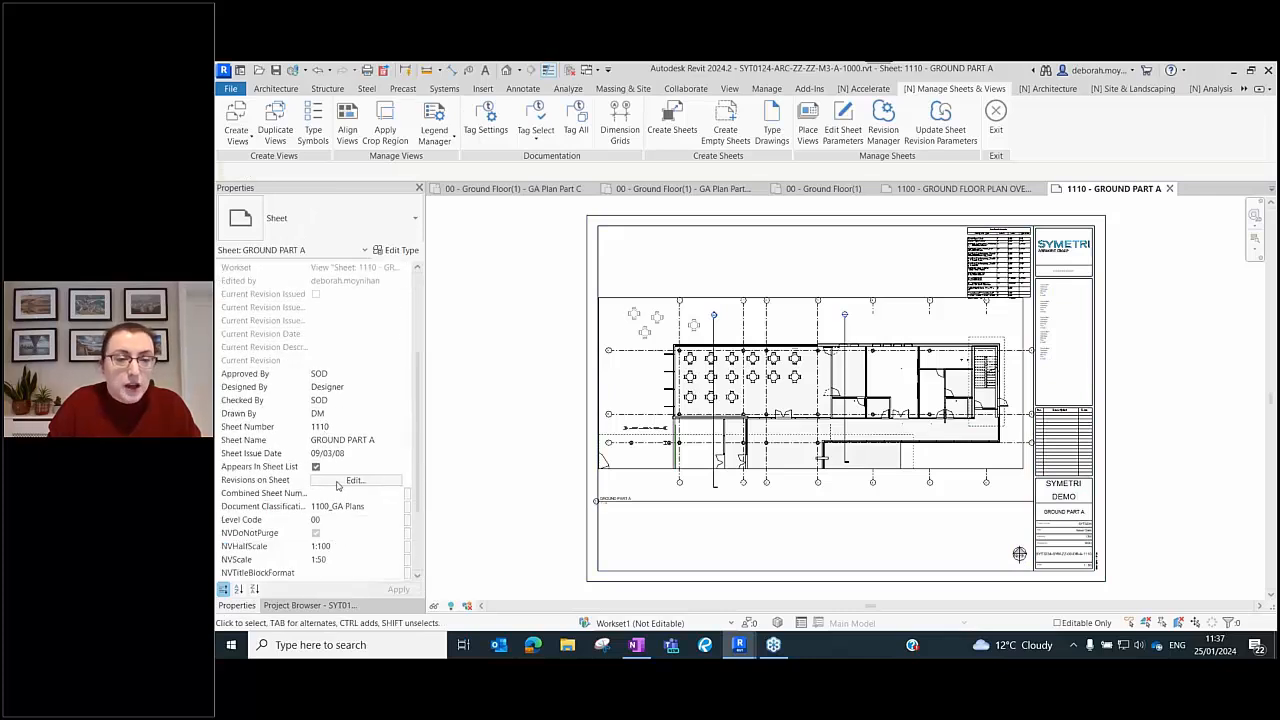
click(337, 483)
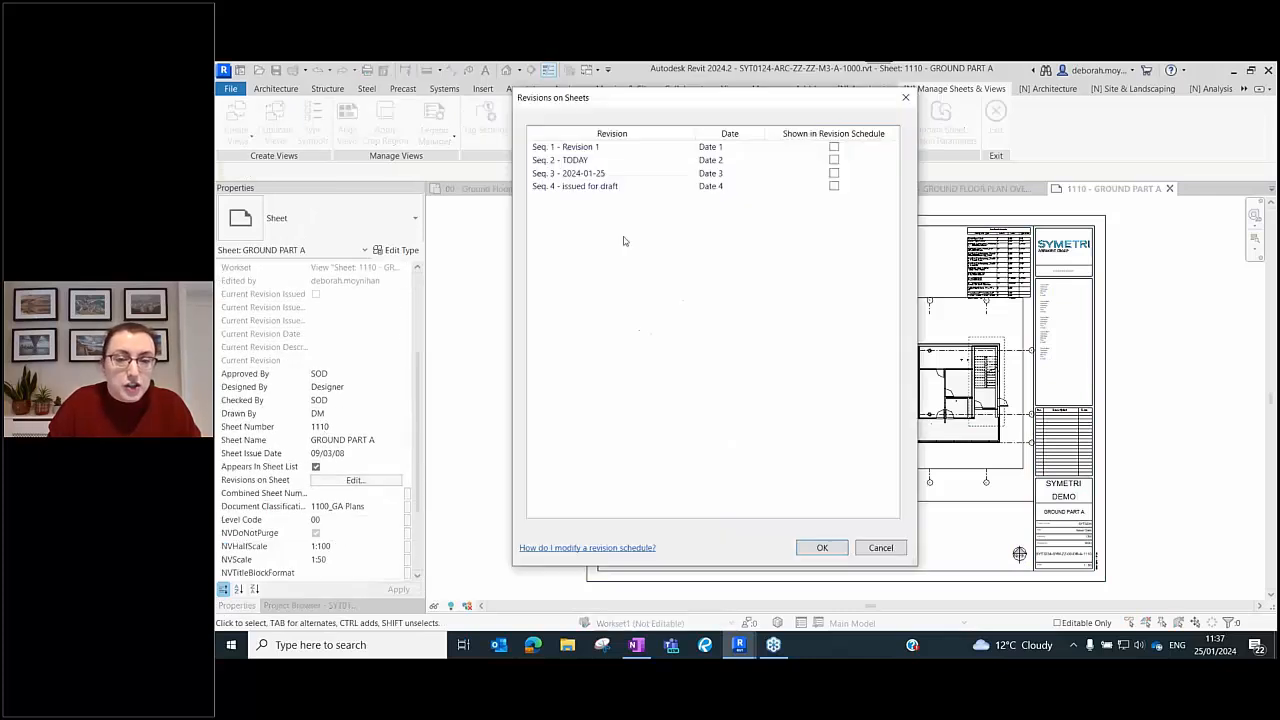
click(838, 147)
click(879, 553)
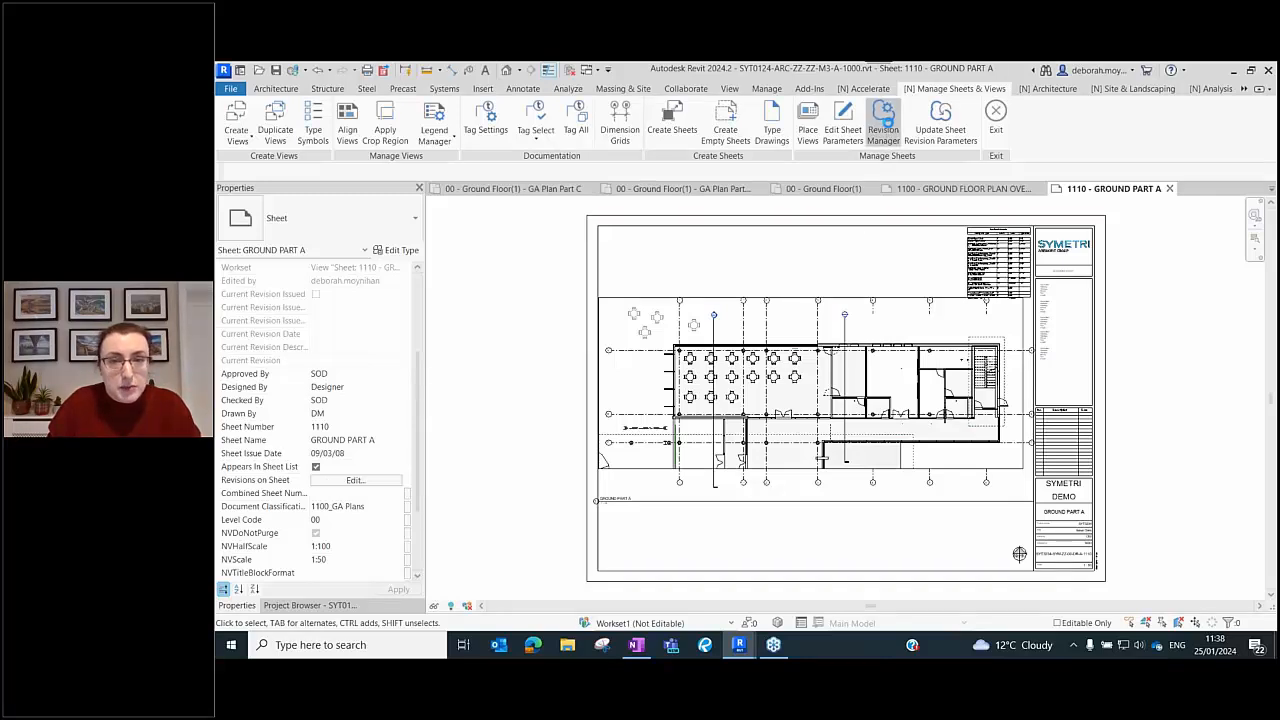
- Open the Revision Manager, enlarge its window and add sheets 1111 to 1121 to the selection alongside sheet 1110
click(883, 125)
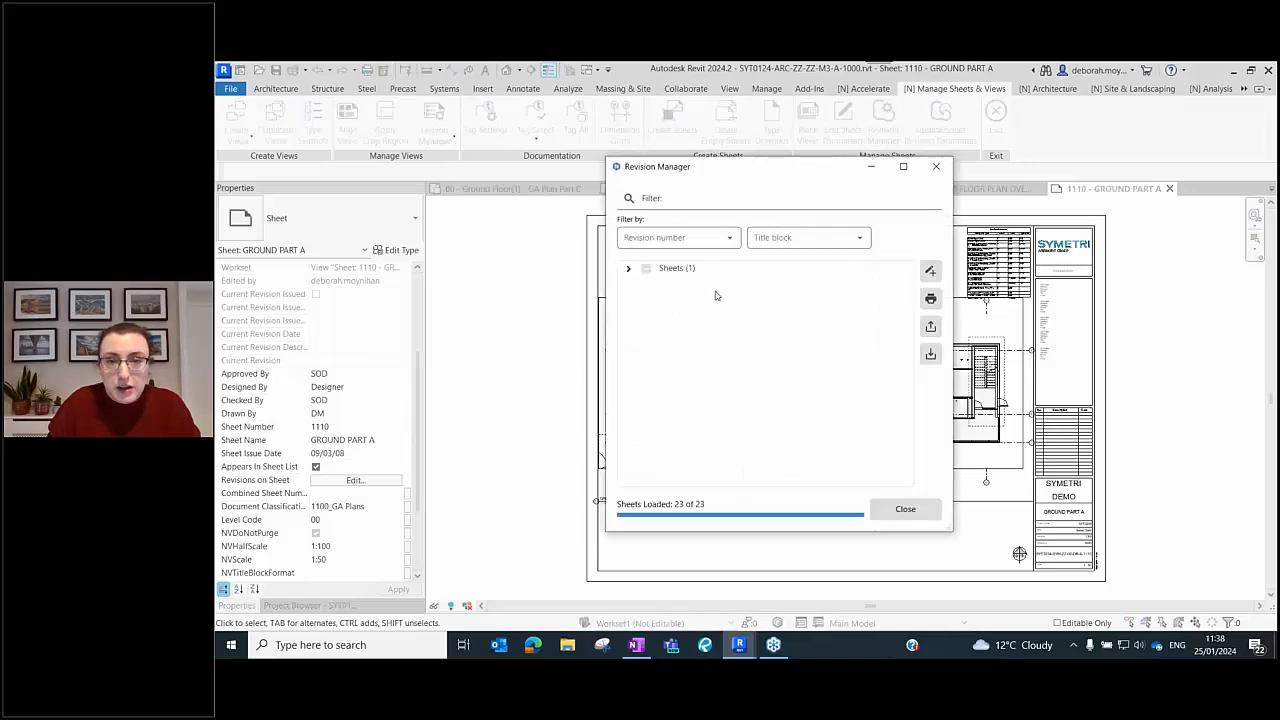
drag(714, 167, 614, 102)
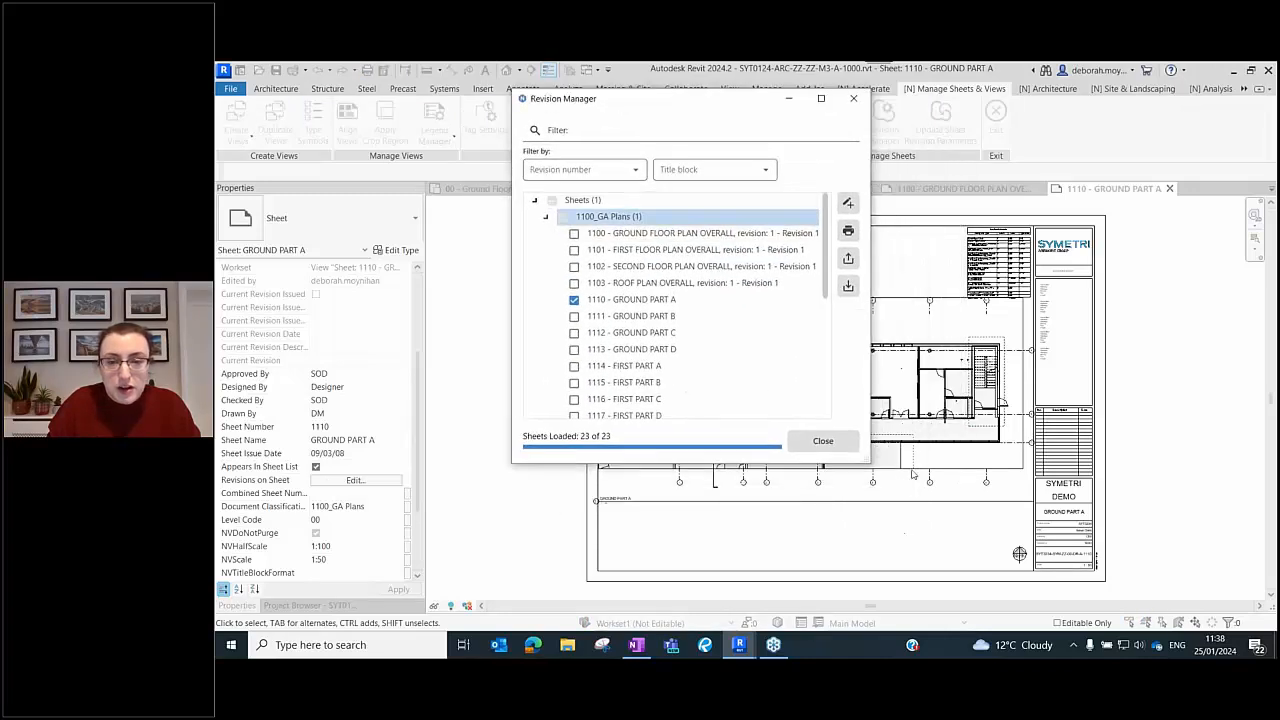
drag(870, 462, 997, 578)
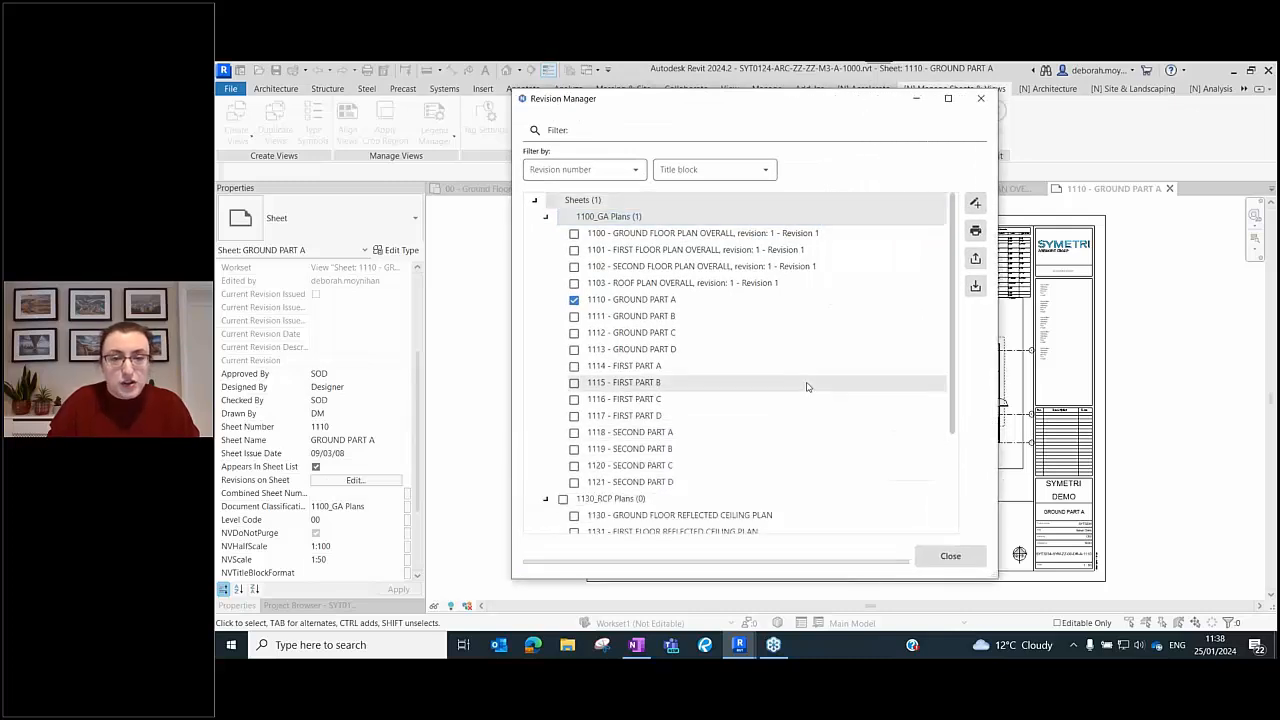
click(574, 316)
click(574, 332)
click(574, 349)
click(574, 365)
click(574, 382)
click(574, 399)
click(574, 415)
click(574, 432)
click(574, 449)
click(574, 465)
click(574, 482)
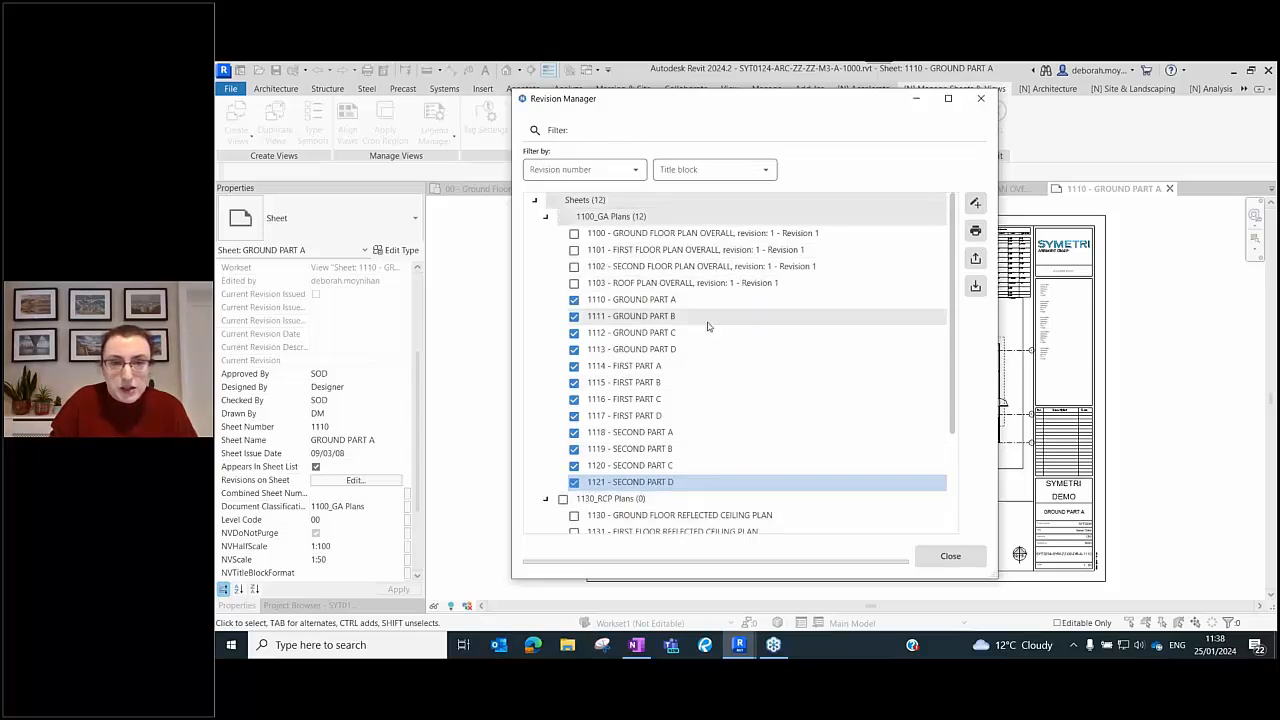
scroll(657, 449, down, 4)
scroll(628, 425, down, 1)
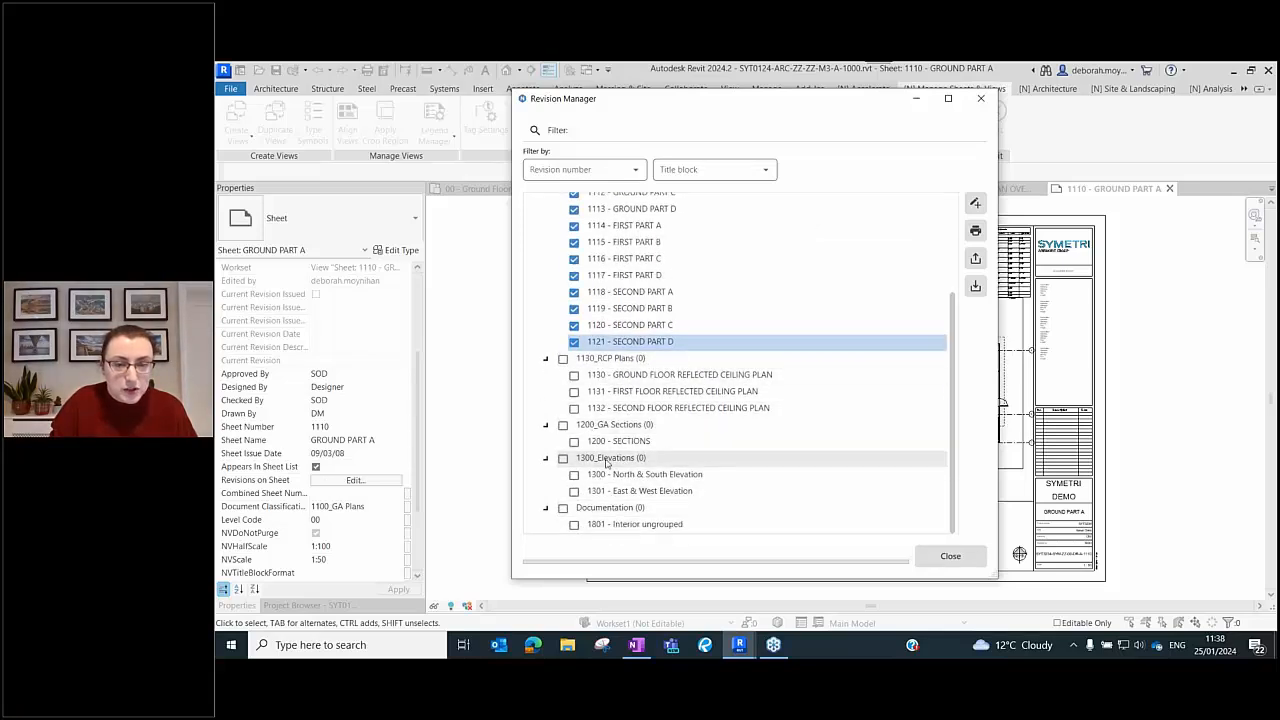
scroll(655, 414, up, 5)
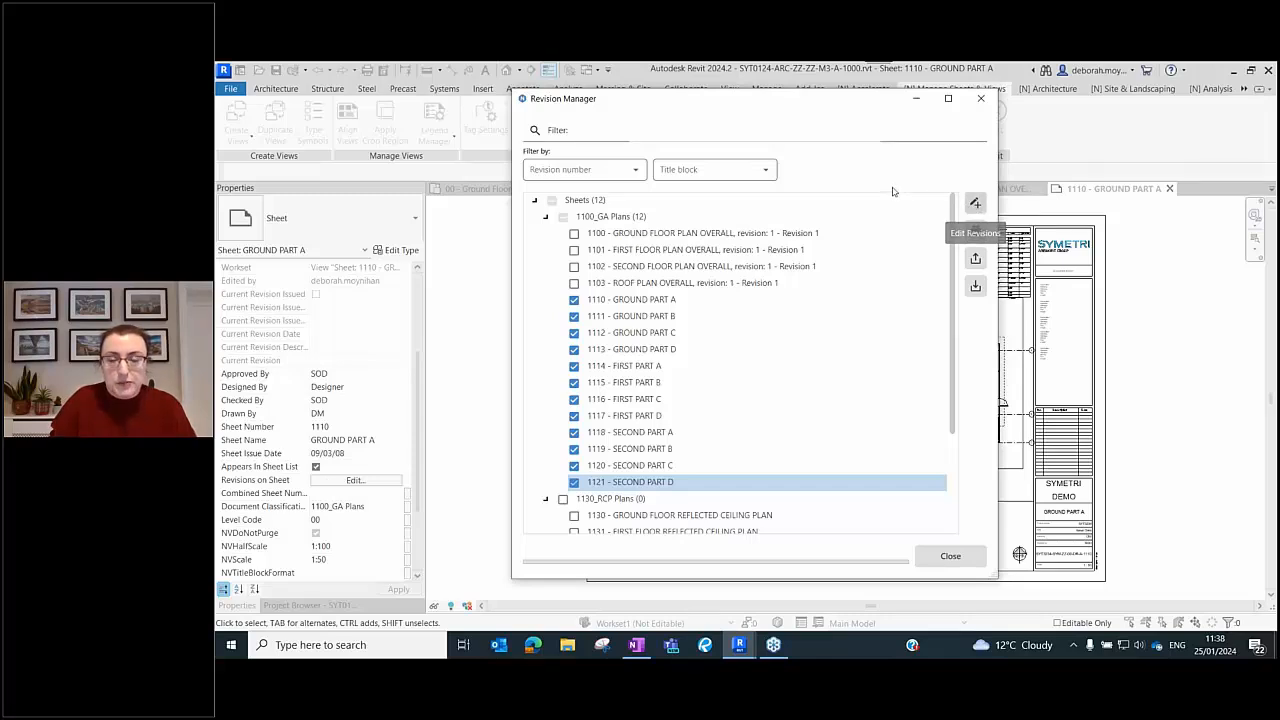
- Assign Revision 1 (sequence 1) to the selected sheets 1110 to 1121 and close the Revision Manager
click(975, 202)
drag(453, 223, 875, 192)
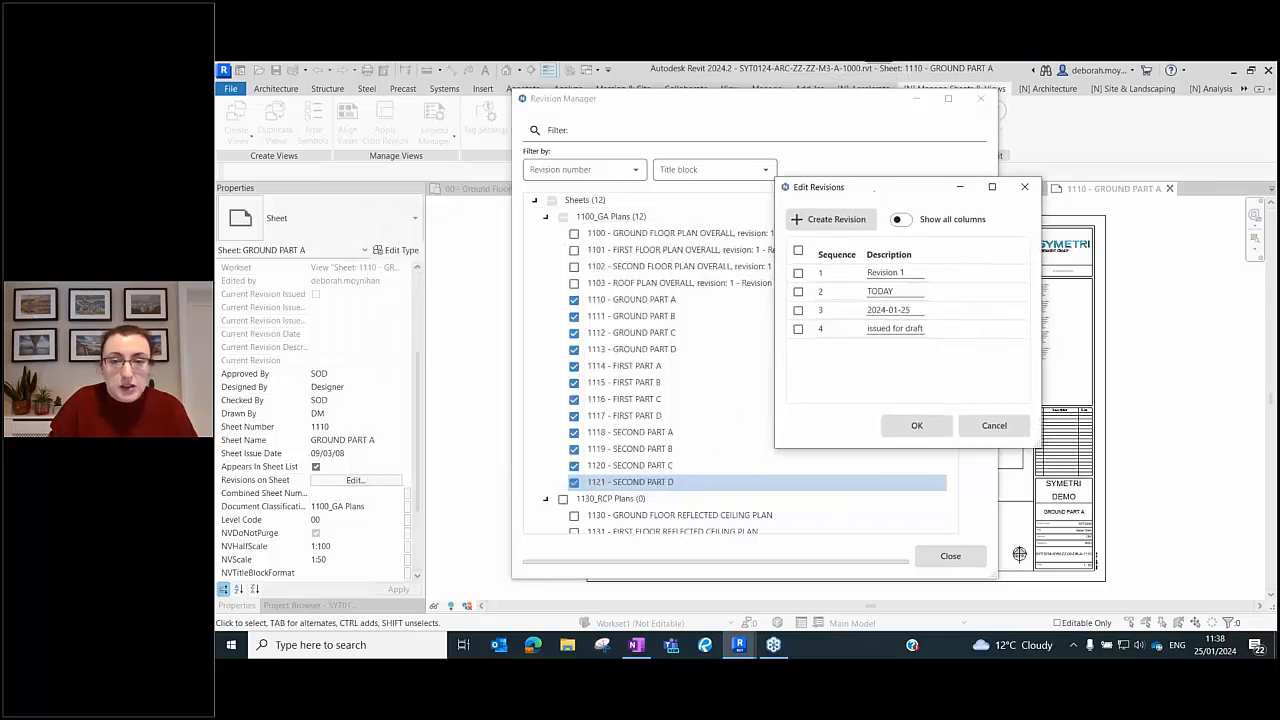
click(798, 272)
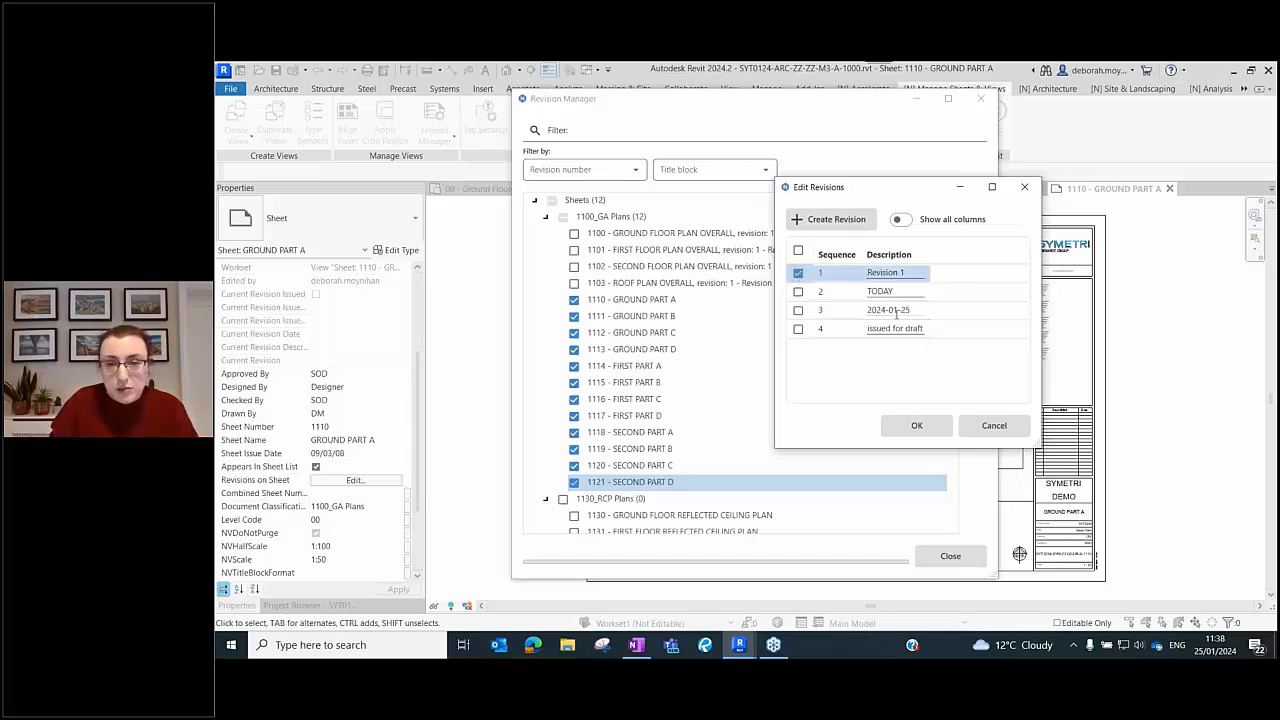
click(916, 426)
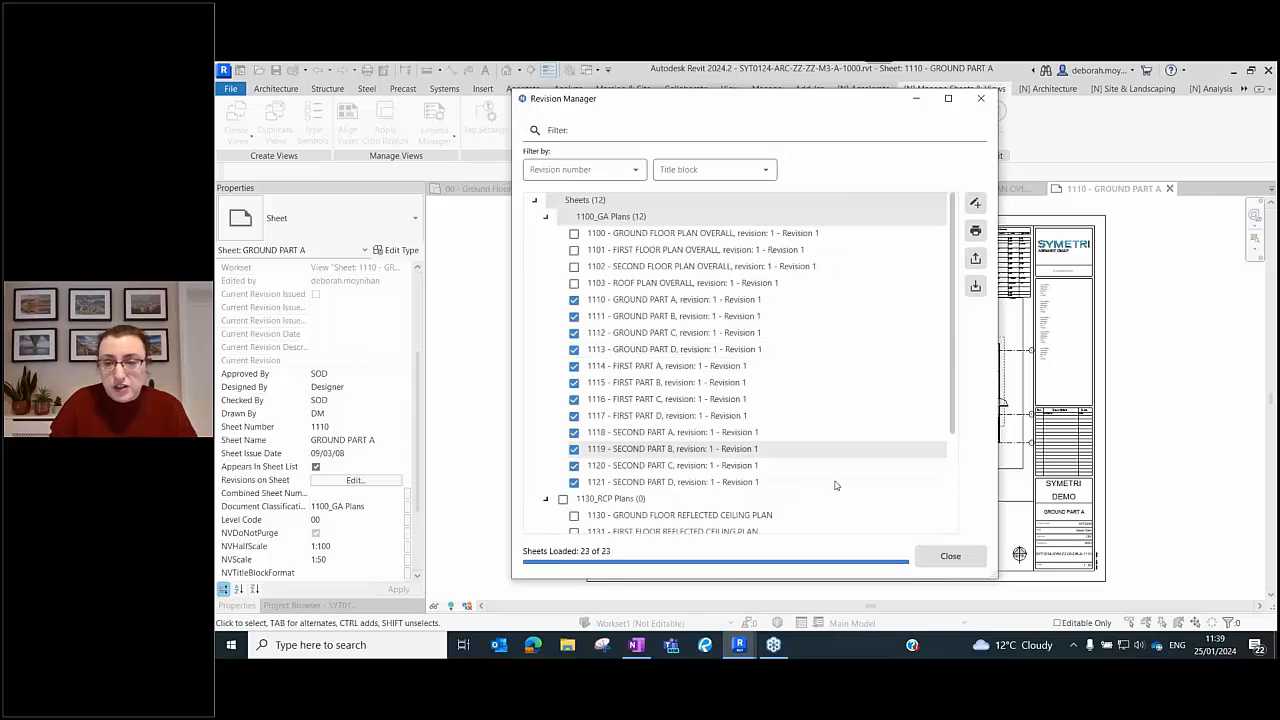
click(950, 556)
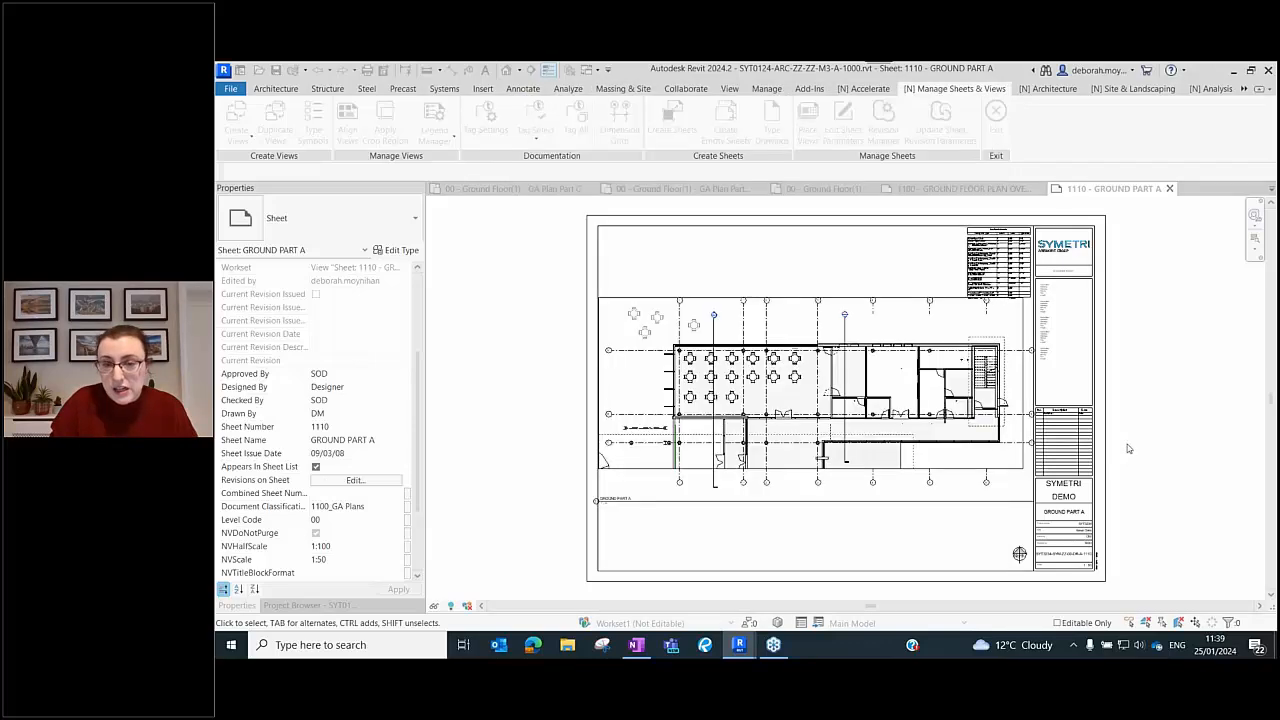
- Check the revision table in the title block of sheet 1110 - GROUND PART A
scroll(1126, 440, up, 4)
scroll(975, 400, up, 5)
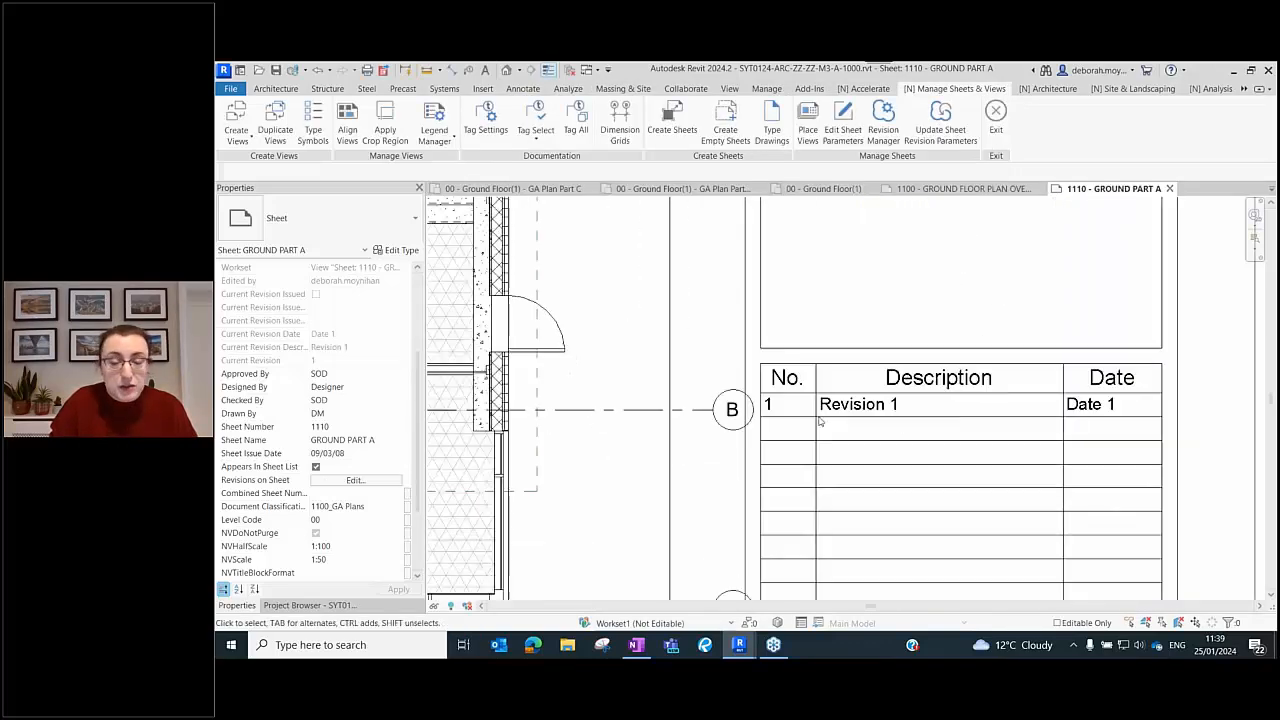
scroll(784, 411, down, 1)
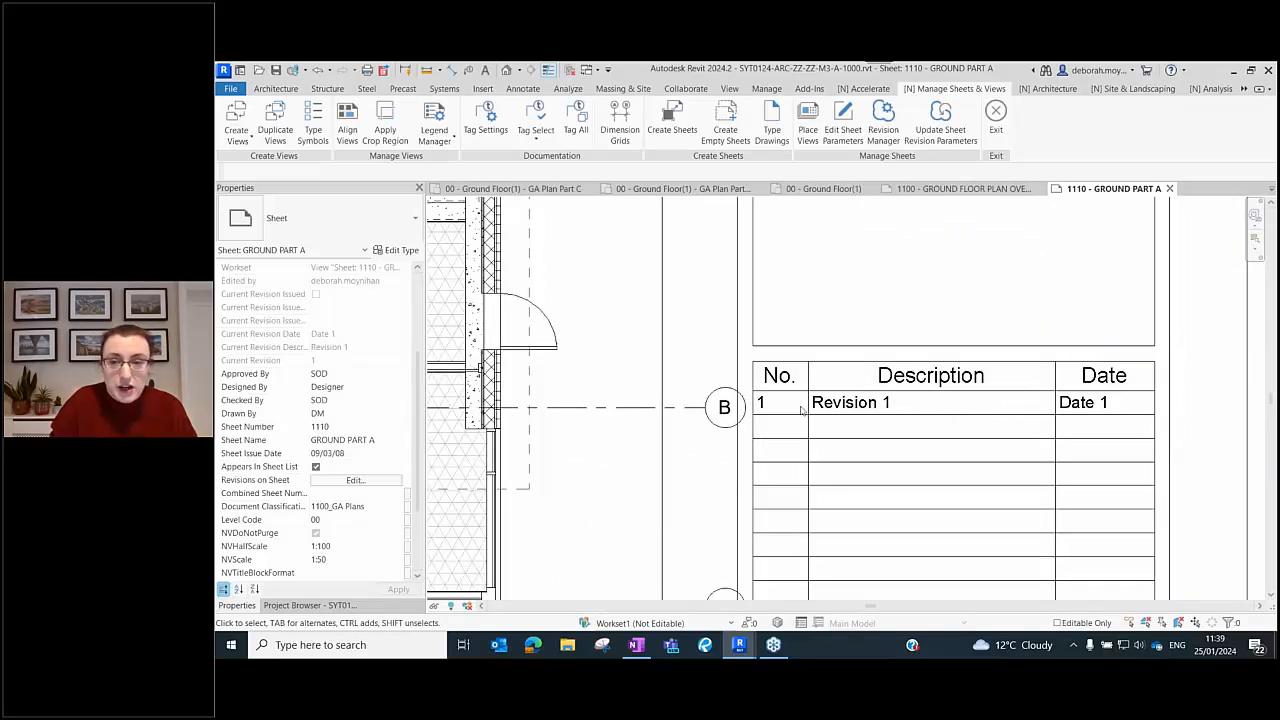
scroll(1066, 397, down, 6)
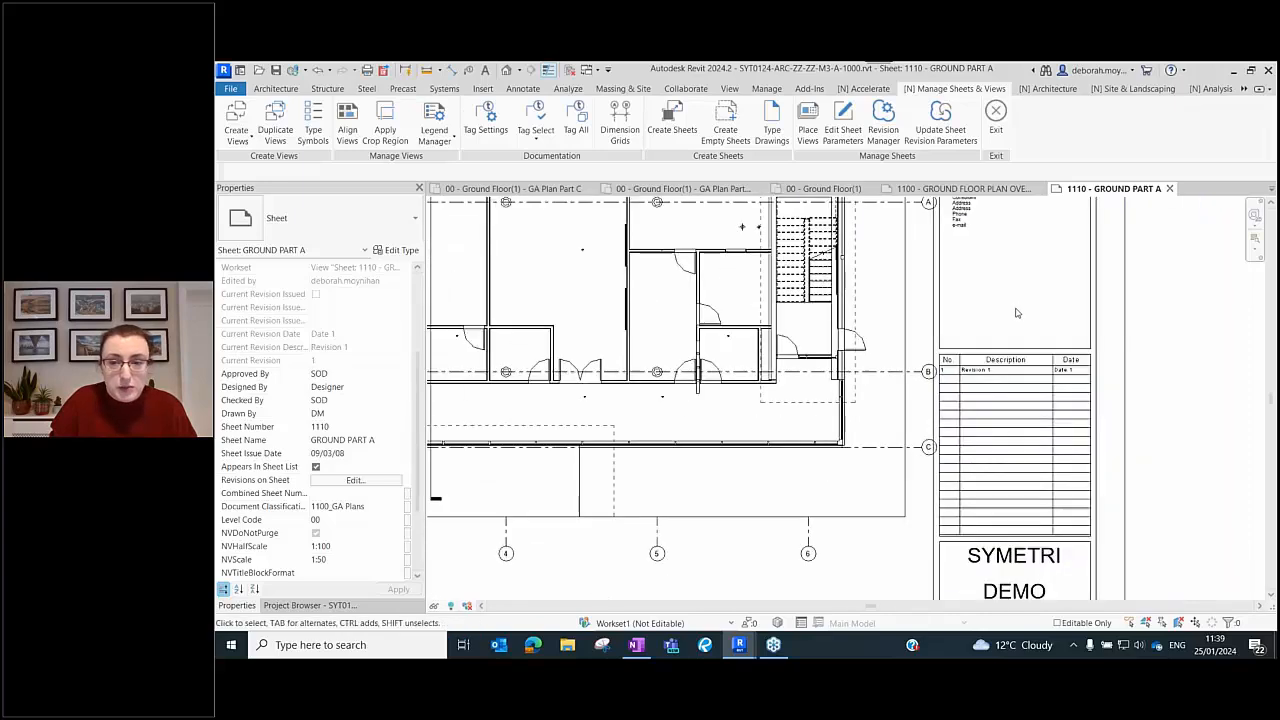
- Open sheet 1118 - SECOND PART A and check the revision table in its title block
click(310, 605)
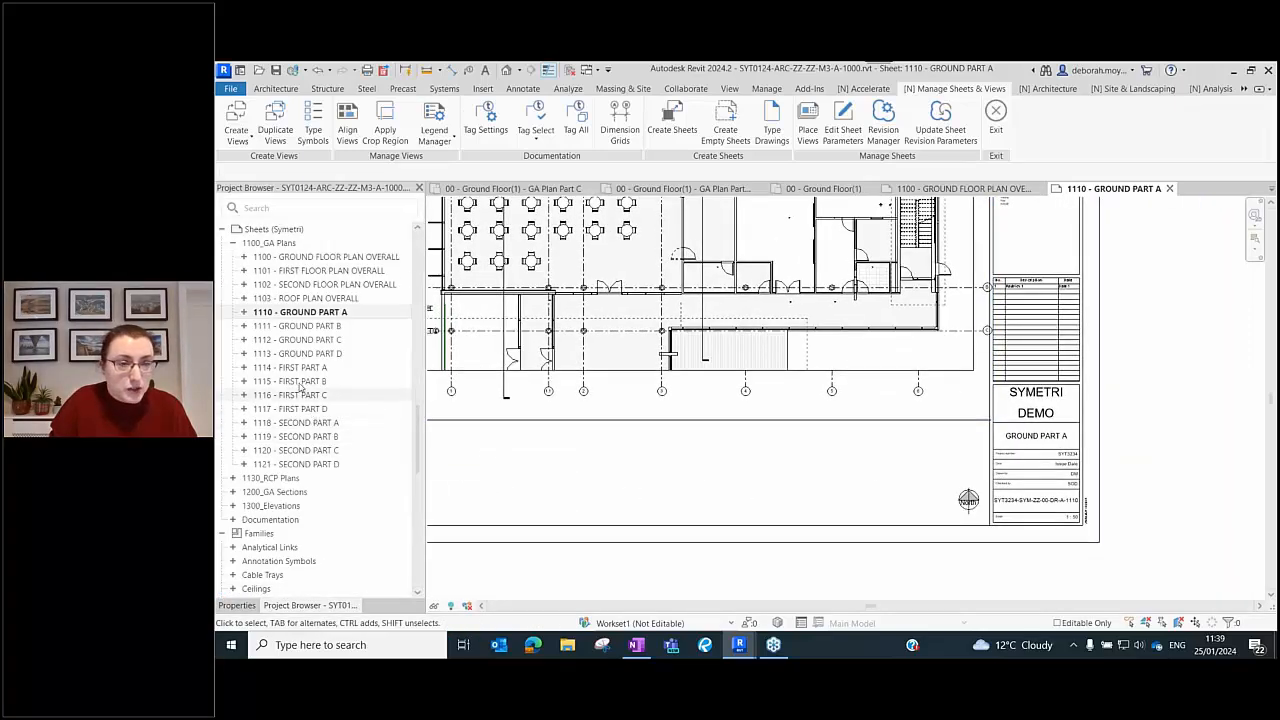
click(270, 428)
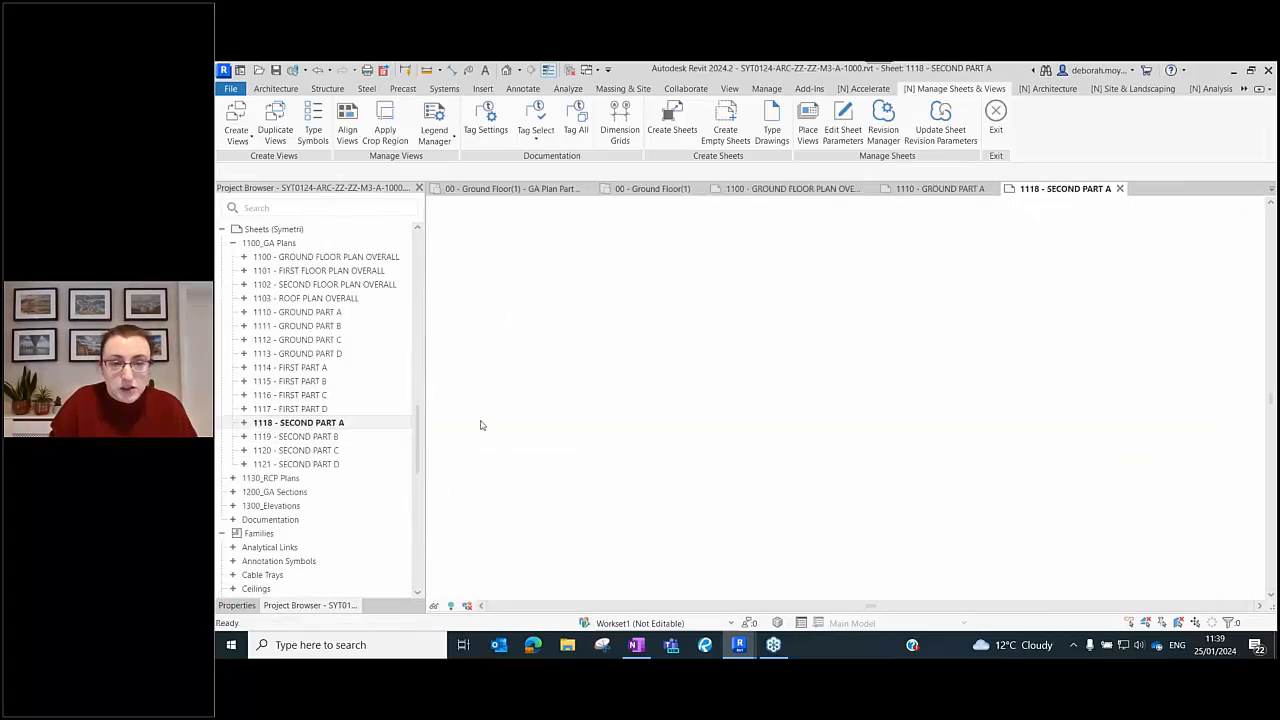
scroll(1078, 418, up, 6)
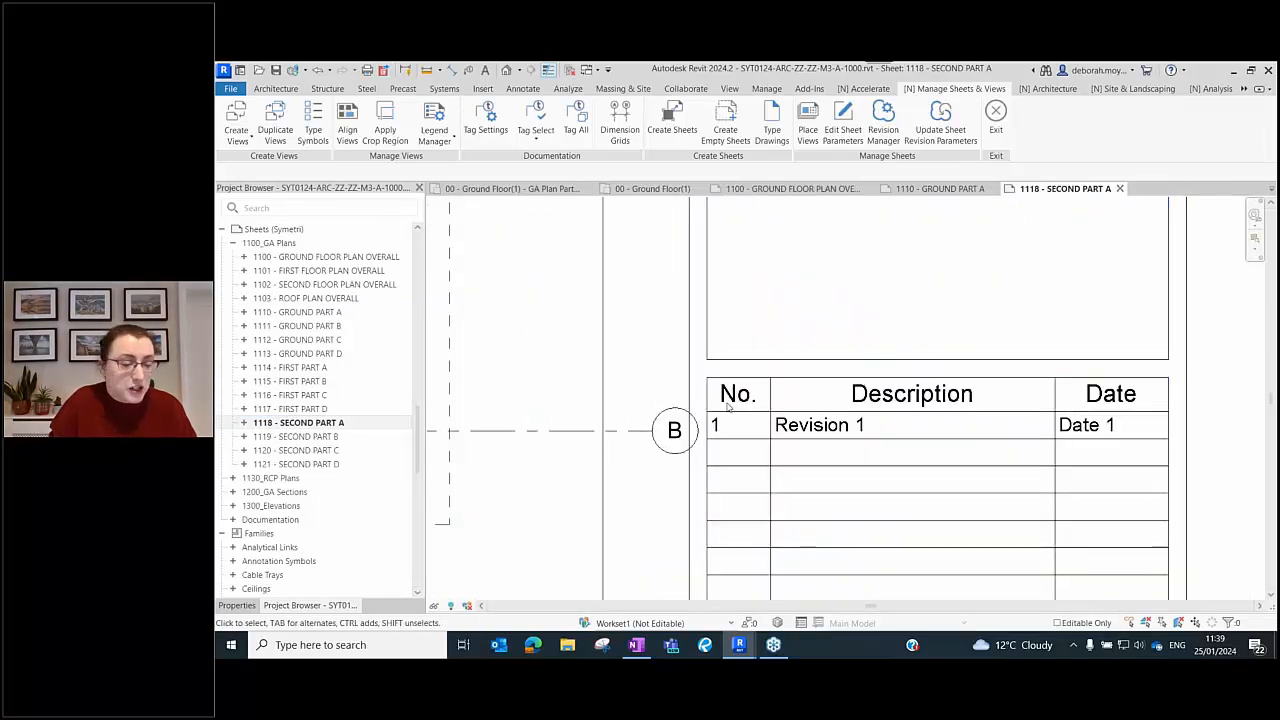
scroll(928, 366, down, 4)
scroll(930, 364, down, 4)
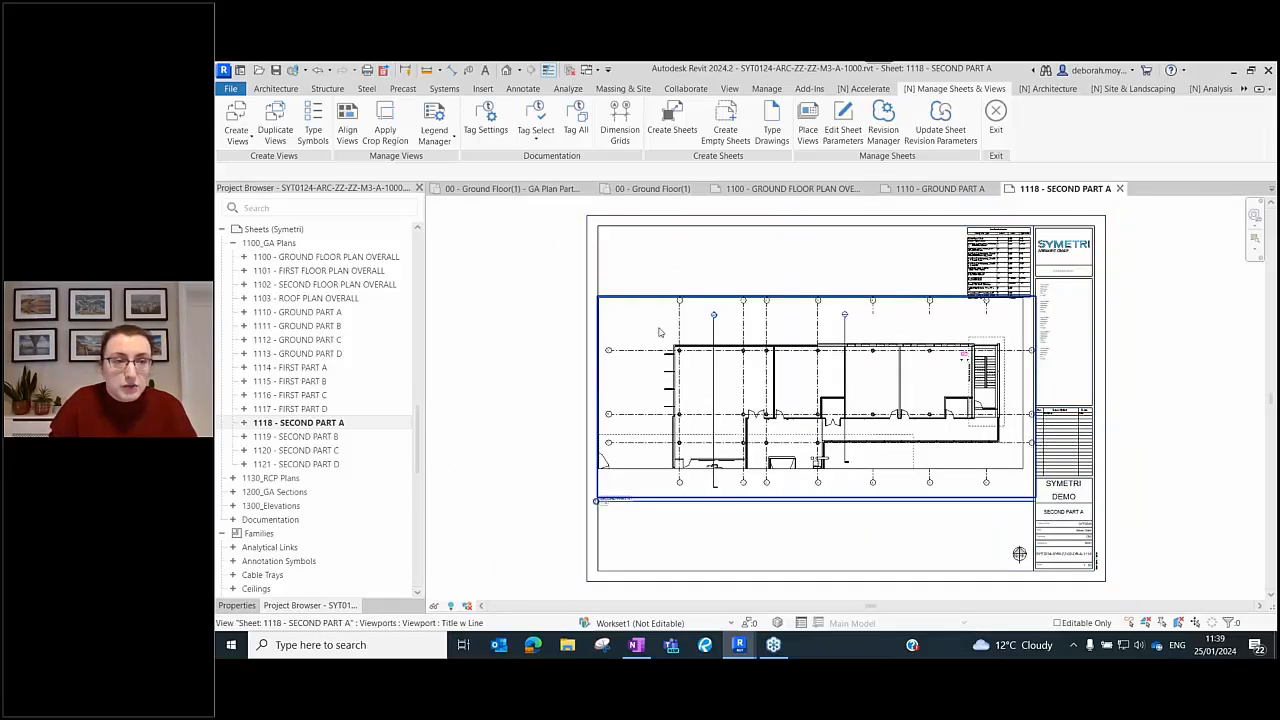
- Open the parent floor plan 00 - Ground Floor(1) under 03_Sheet Views at its upper grid lines
scroll(309, 495, up, 15)
double_click(335, 505)
scroll(741, 219, up, 5)
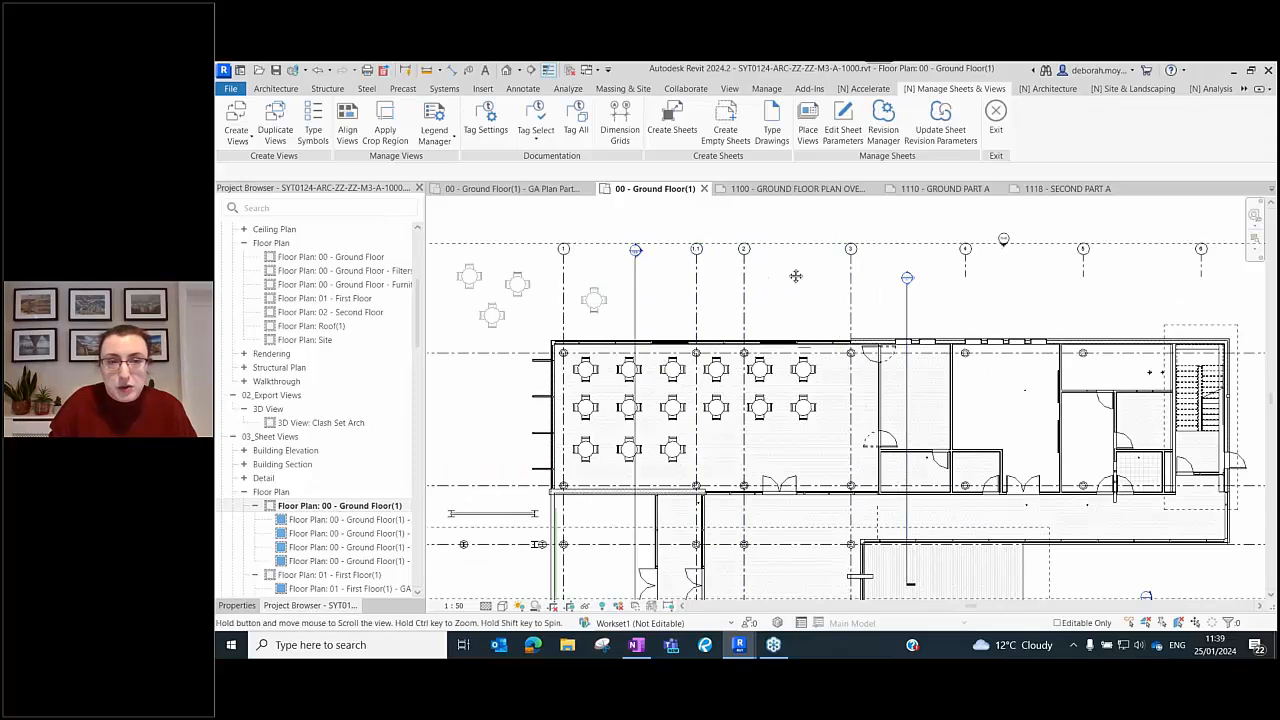
middle_drag(758, 269, 829, 270)
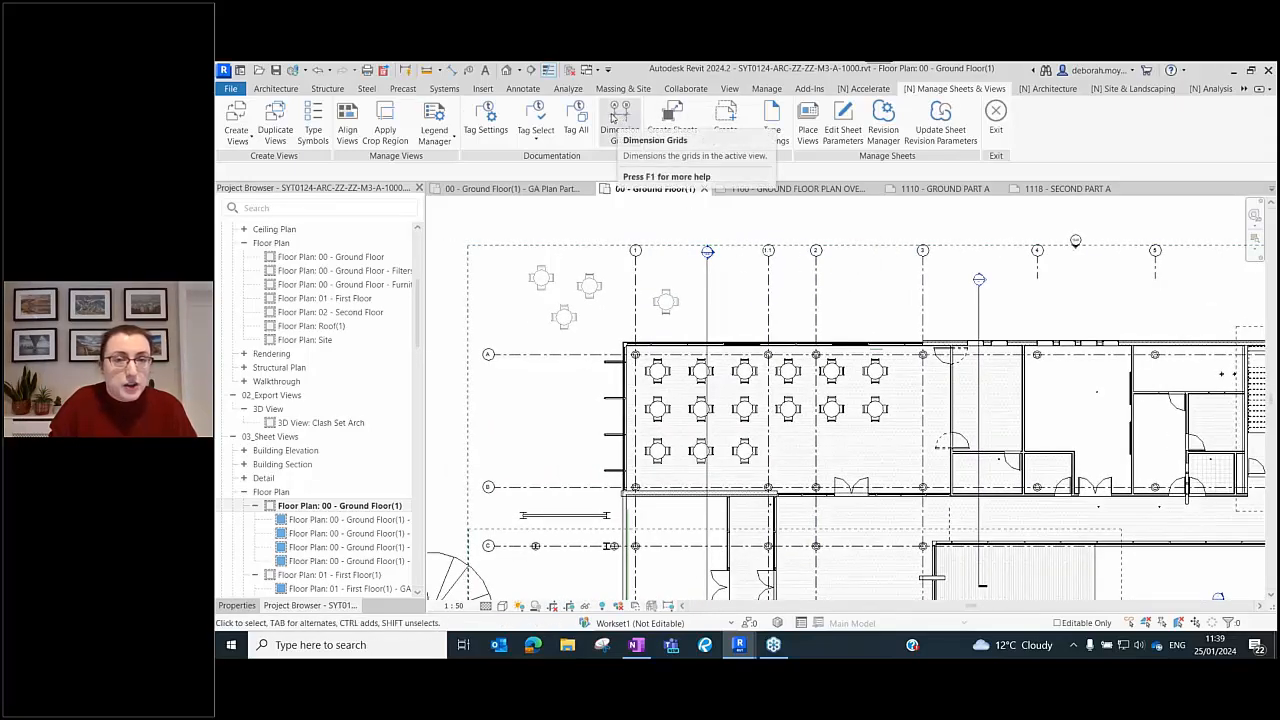
- Dimension the grids in the 00 - Ground Floor(1) plan and inspect the dimension strings along both grid directions
click(613, 116)
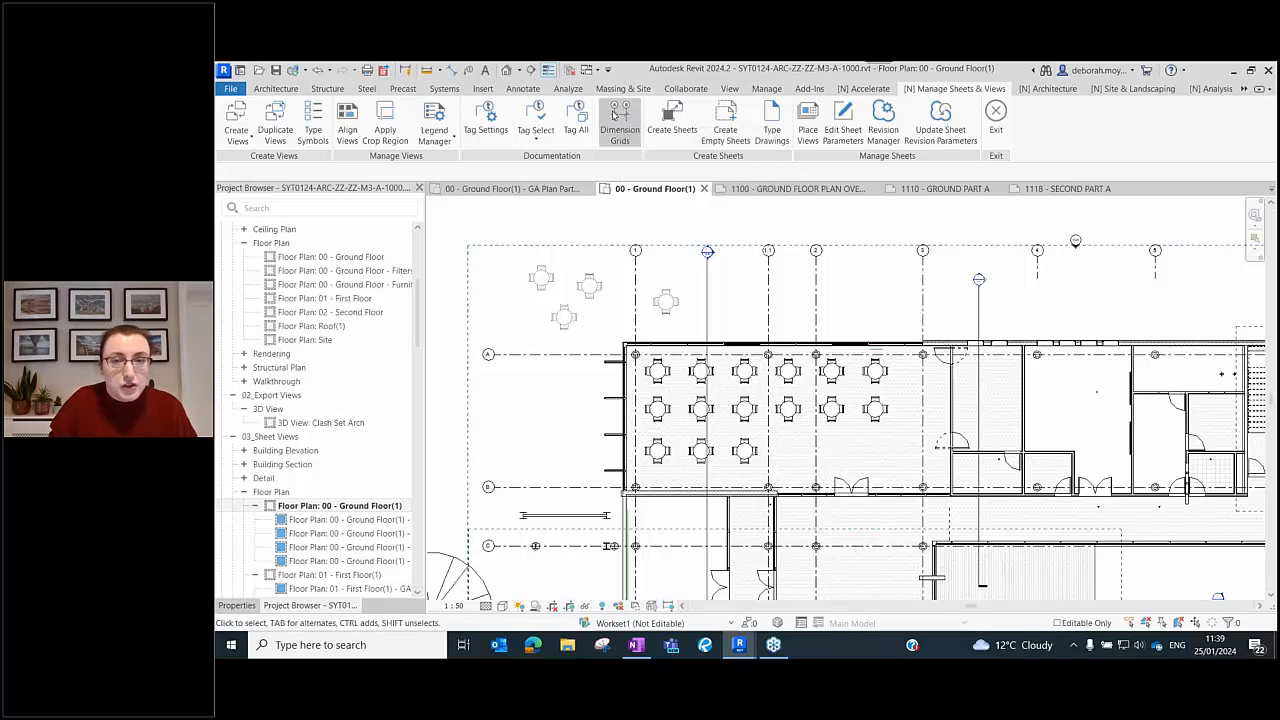
middle_drag(930, 277, 1037, 238)
scroll(574, 411, up, 3)
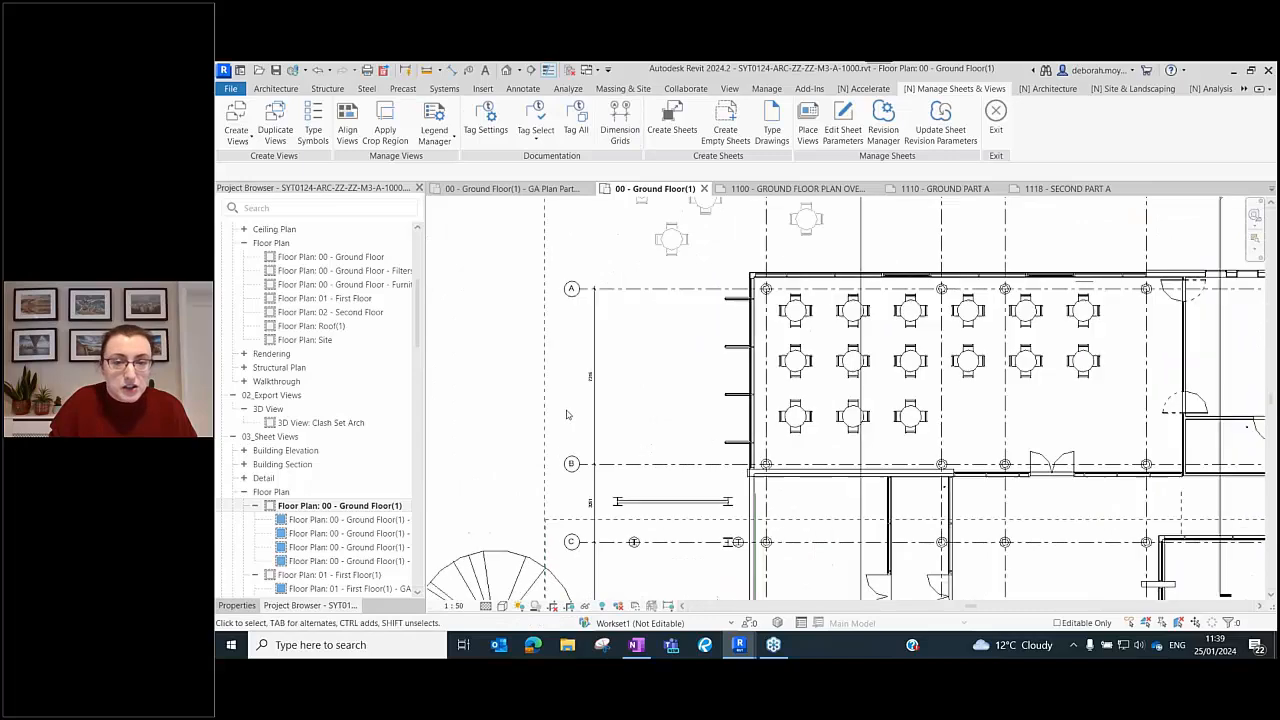
scroll(574, 411, down, 5)
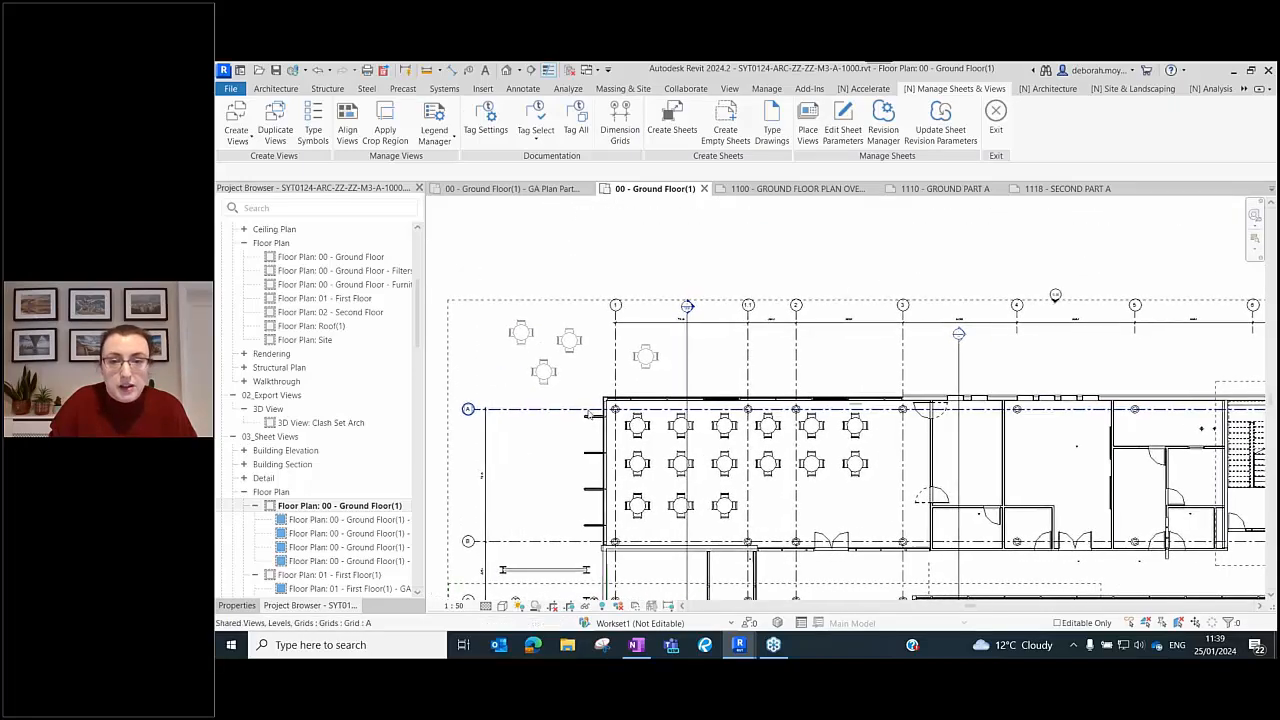
scroll(680, 372, up, 3)
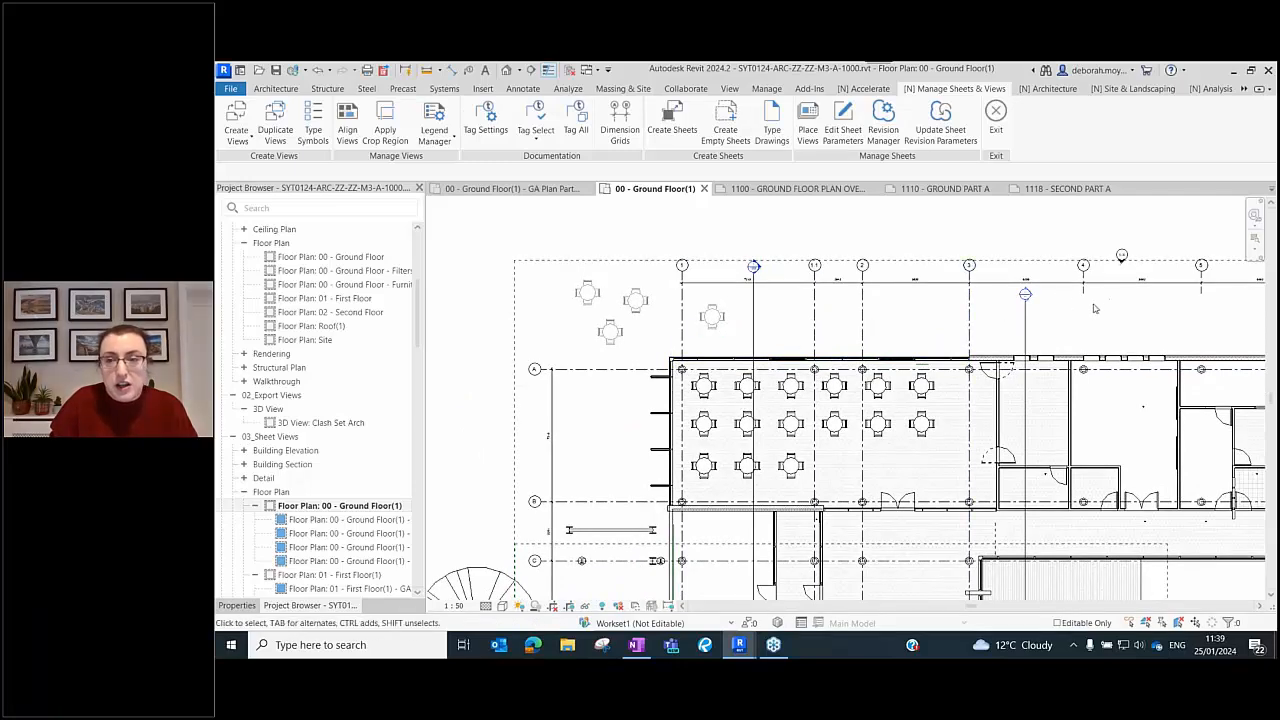
scroll(604, 328, down, 2)
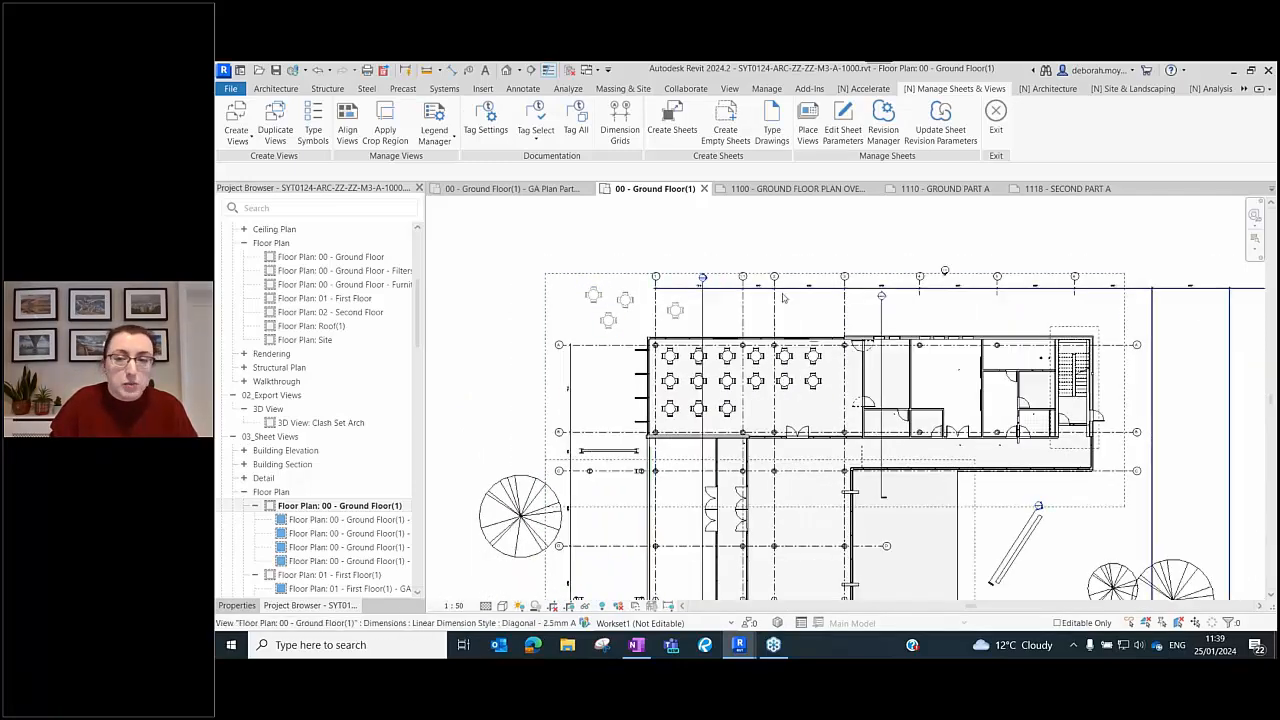
scroll(709, 249, up, 3)
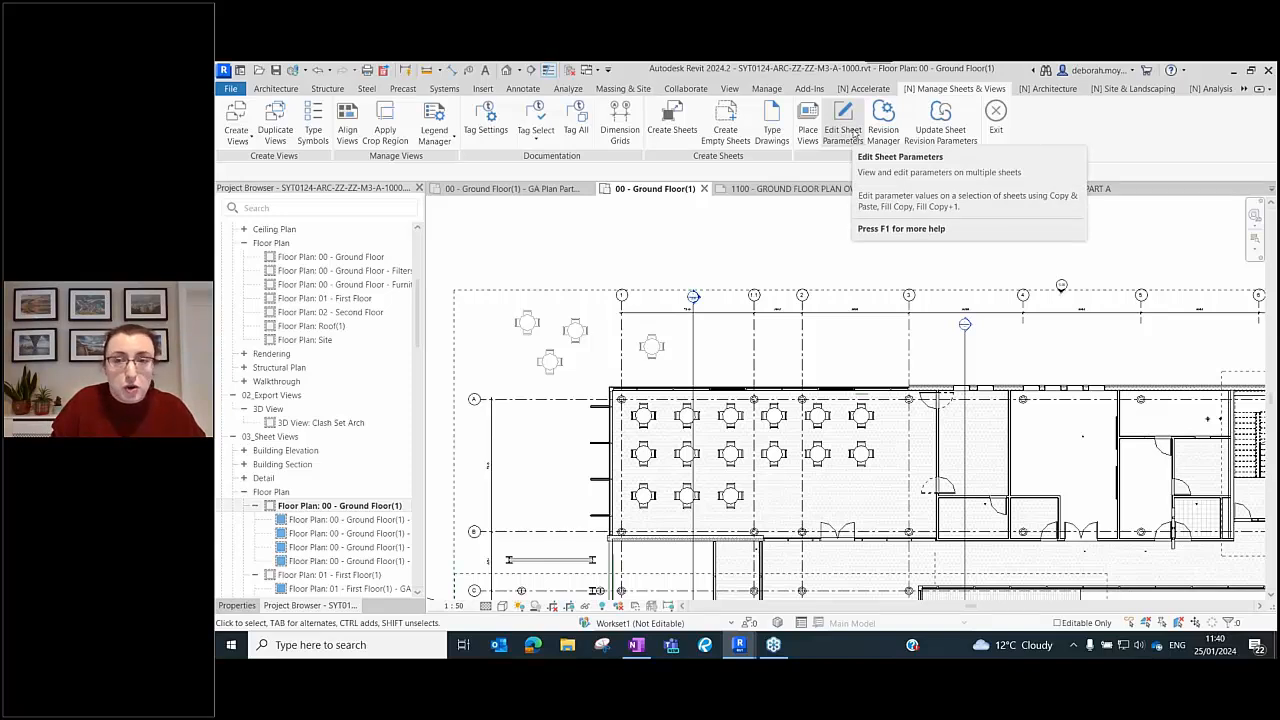
- View the sheets available for bulk parameter editing, close the editor unchanged and exit the sheet and view management tools
click(852, 133)
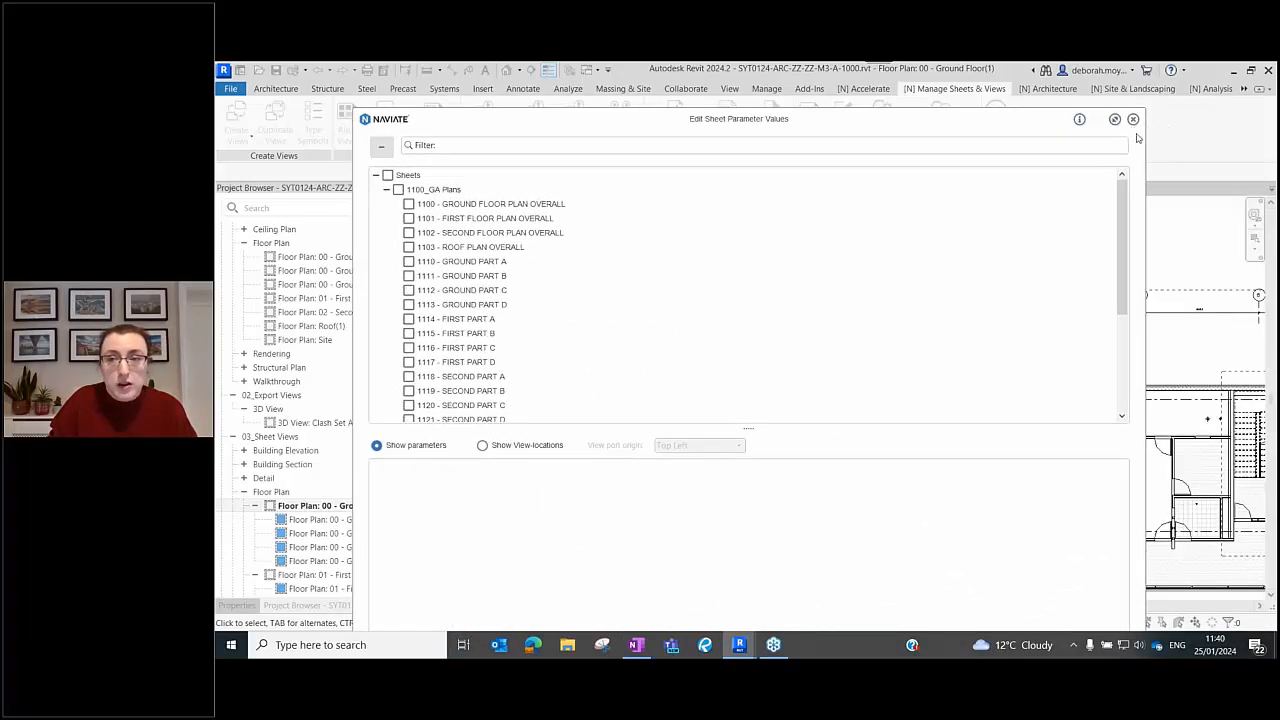
click(1133, 120)
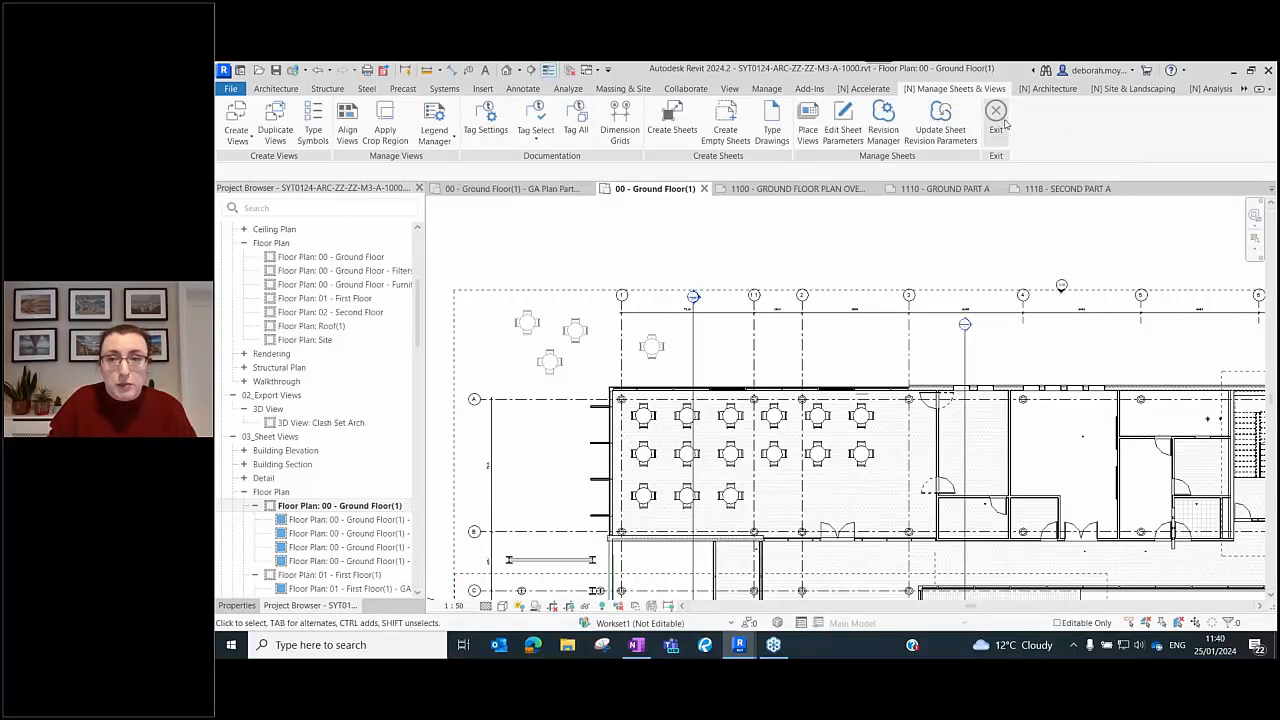
click(996, 120)
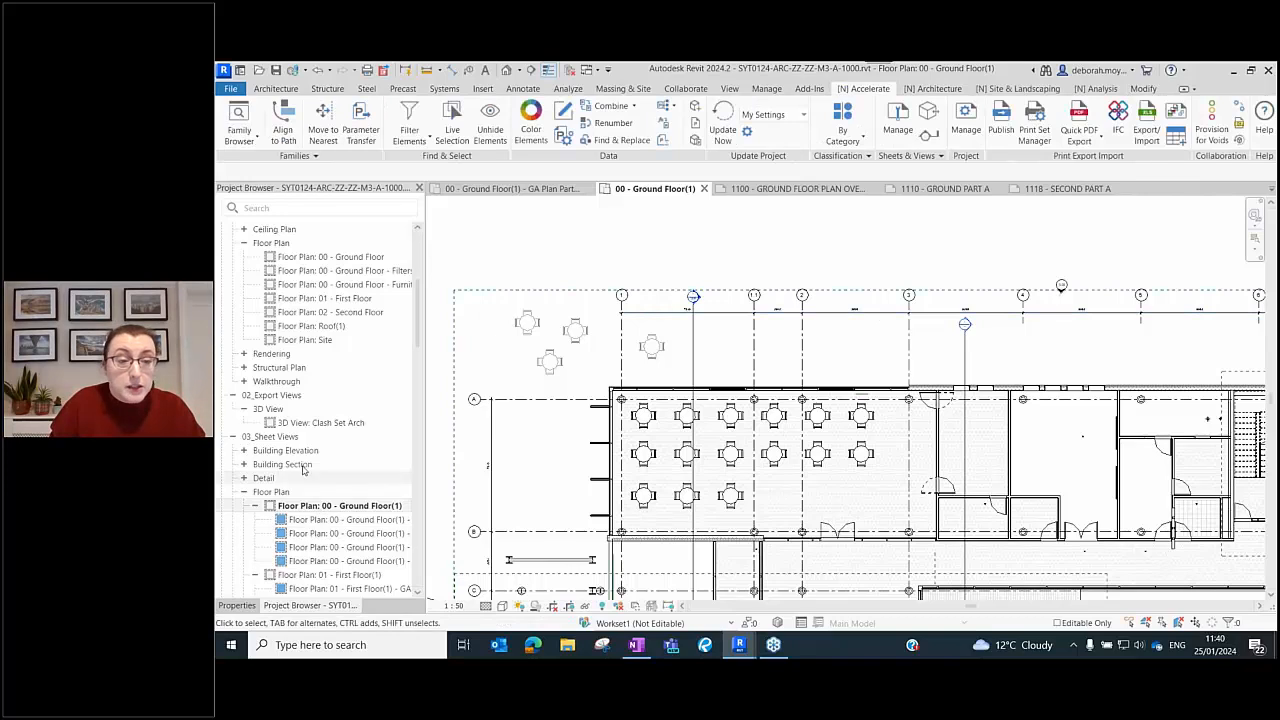
- Open the Naviate Publish tool and examine its ISO 19650 PDF Export print configuration
scroll(321, 436, down, 5)
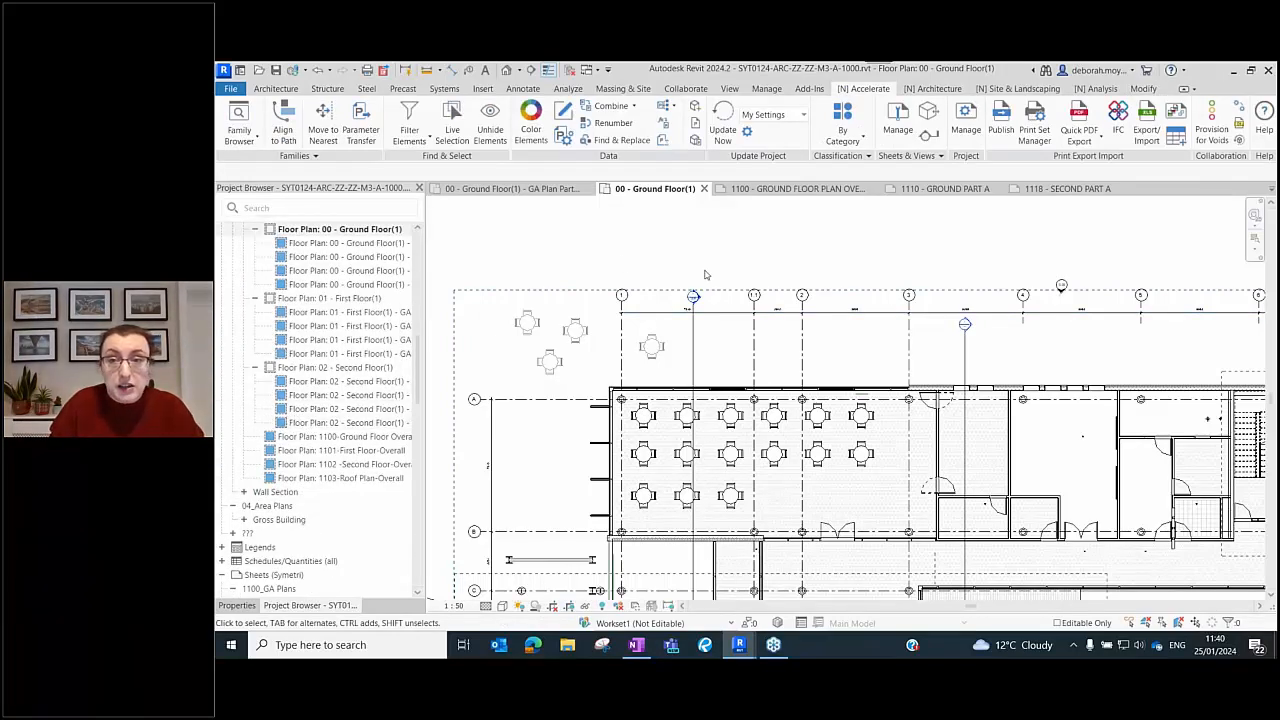
click(1003, 131)
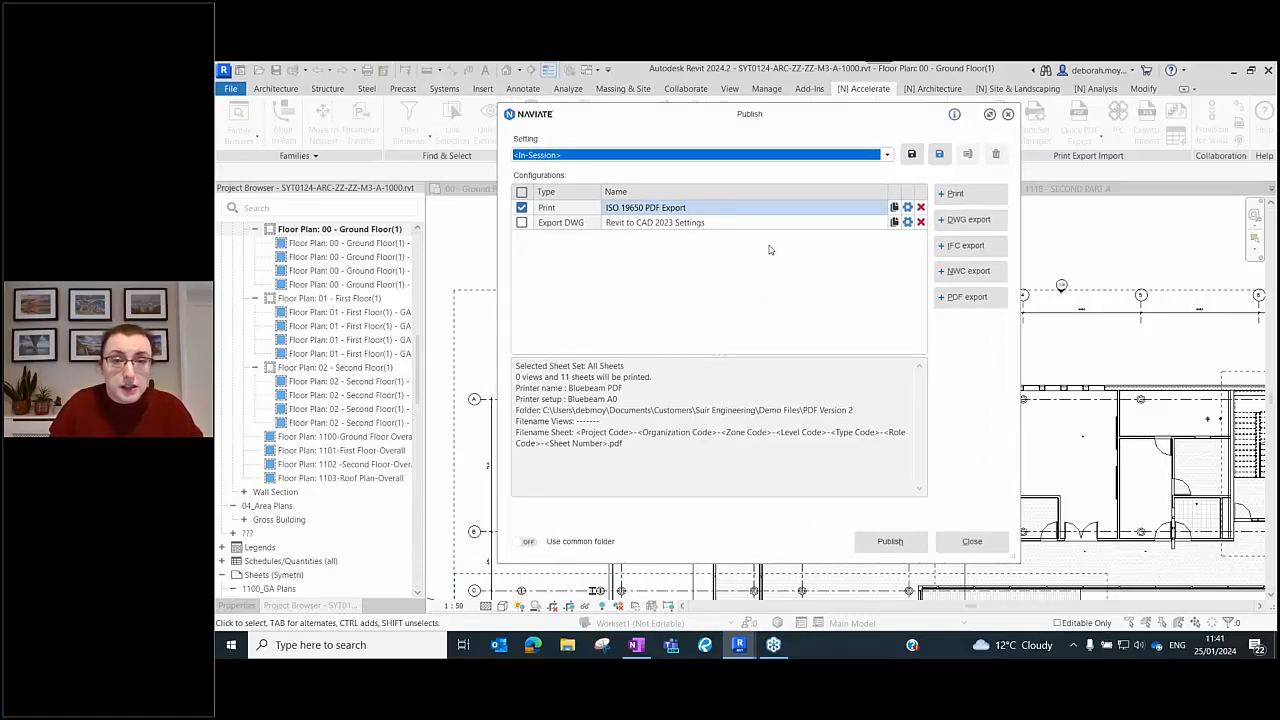
double_click(704, 207)
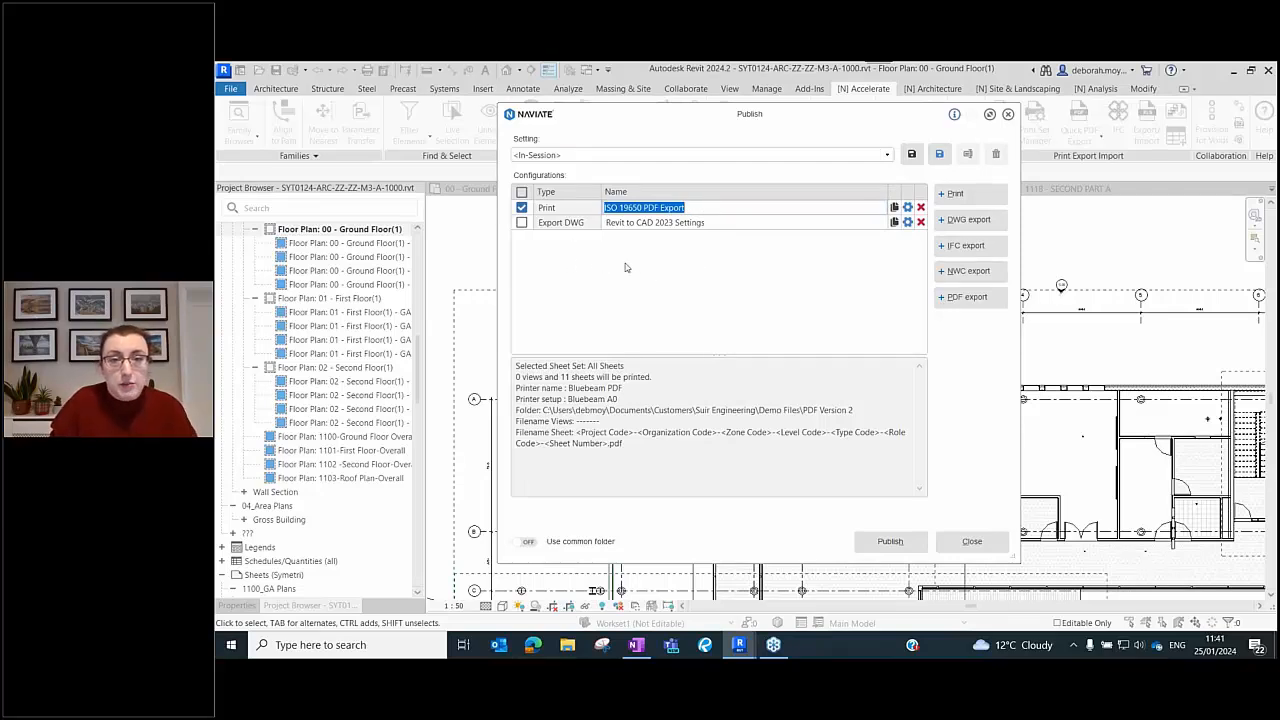
click(678, 236)
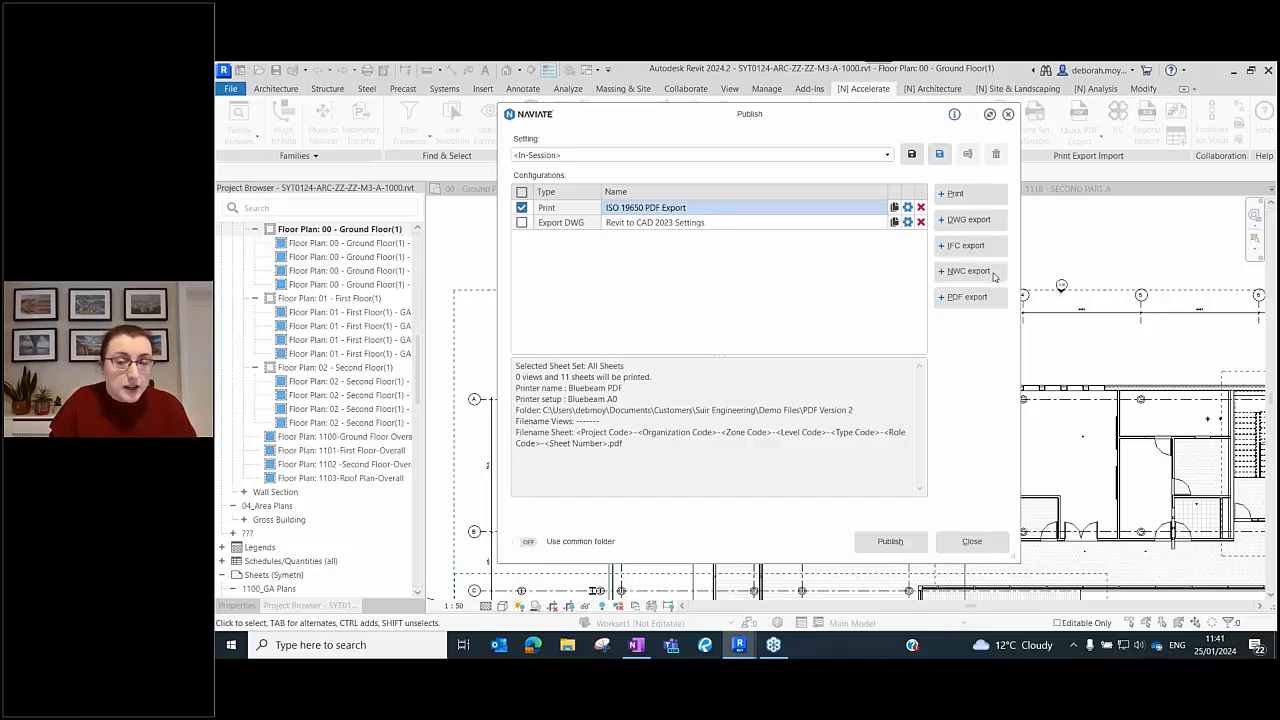
- Open the ISO 19650 PDF Export configuration's settings and choose the Bluebeam PDF printer with the Bluebeam A0 setup
click(908, 208)
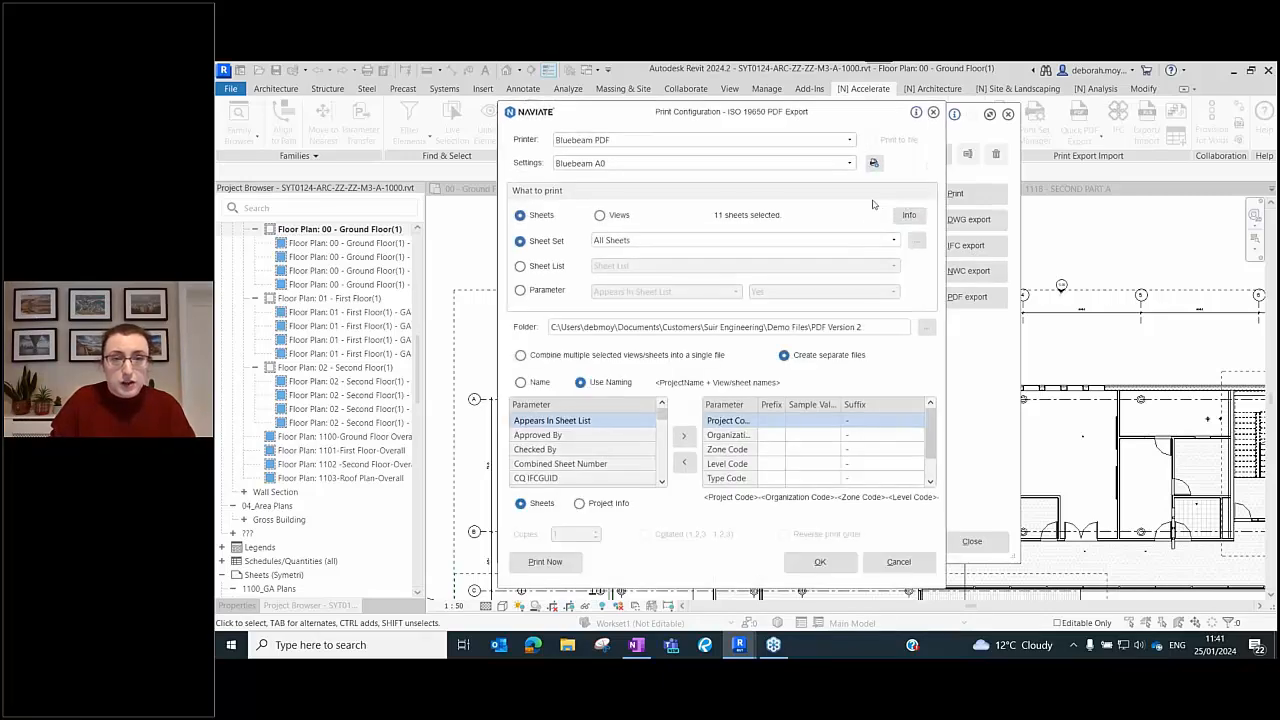
click(640, 111)
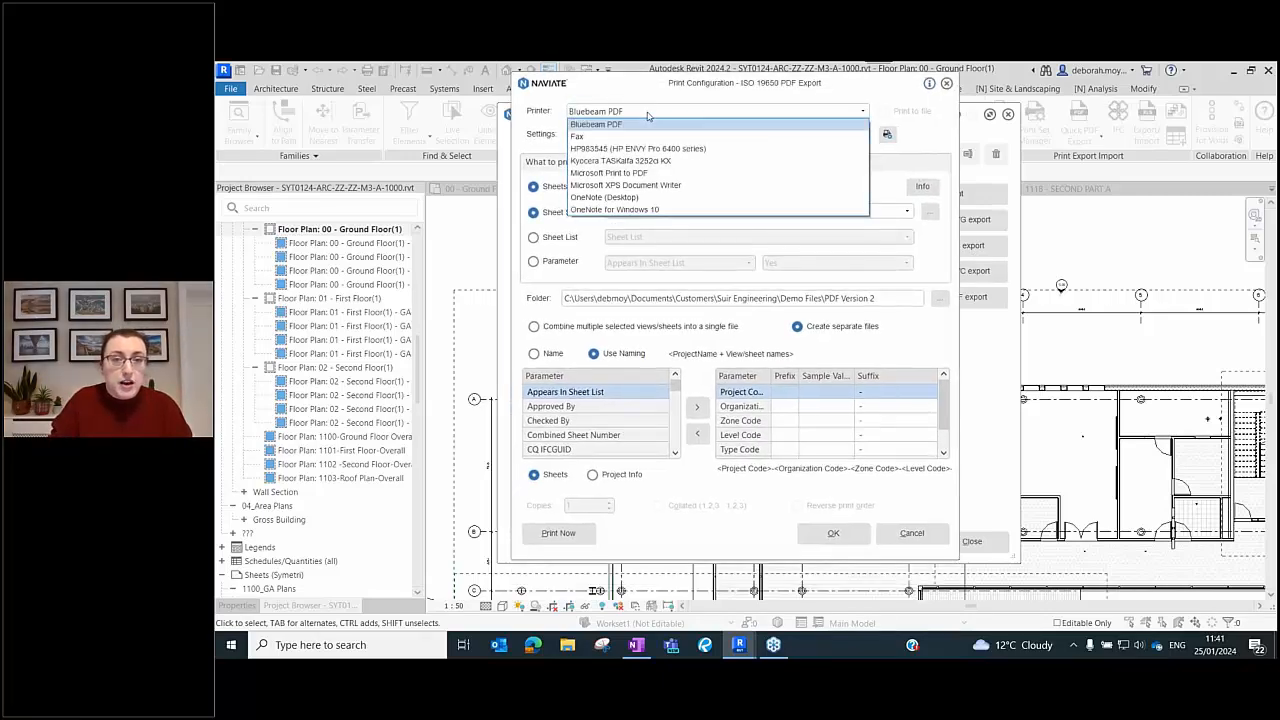
click(627, 122)
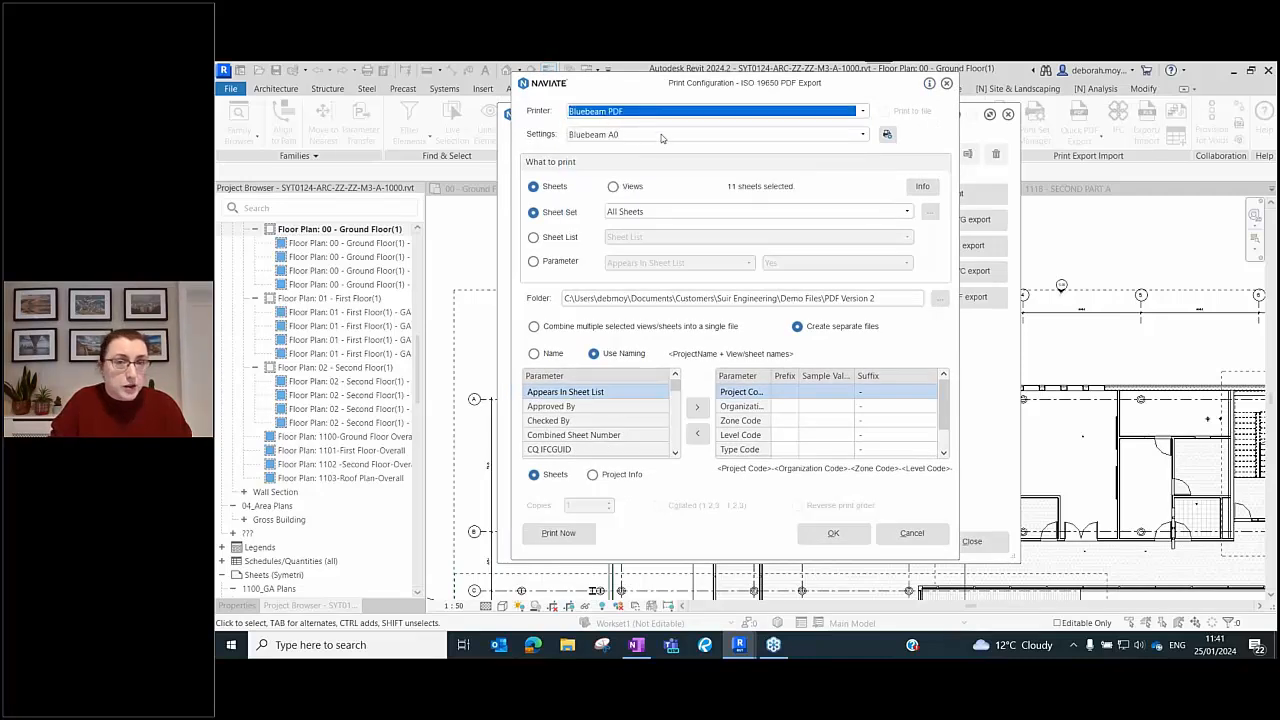
click(660, 138)
click(635, 160)
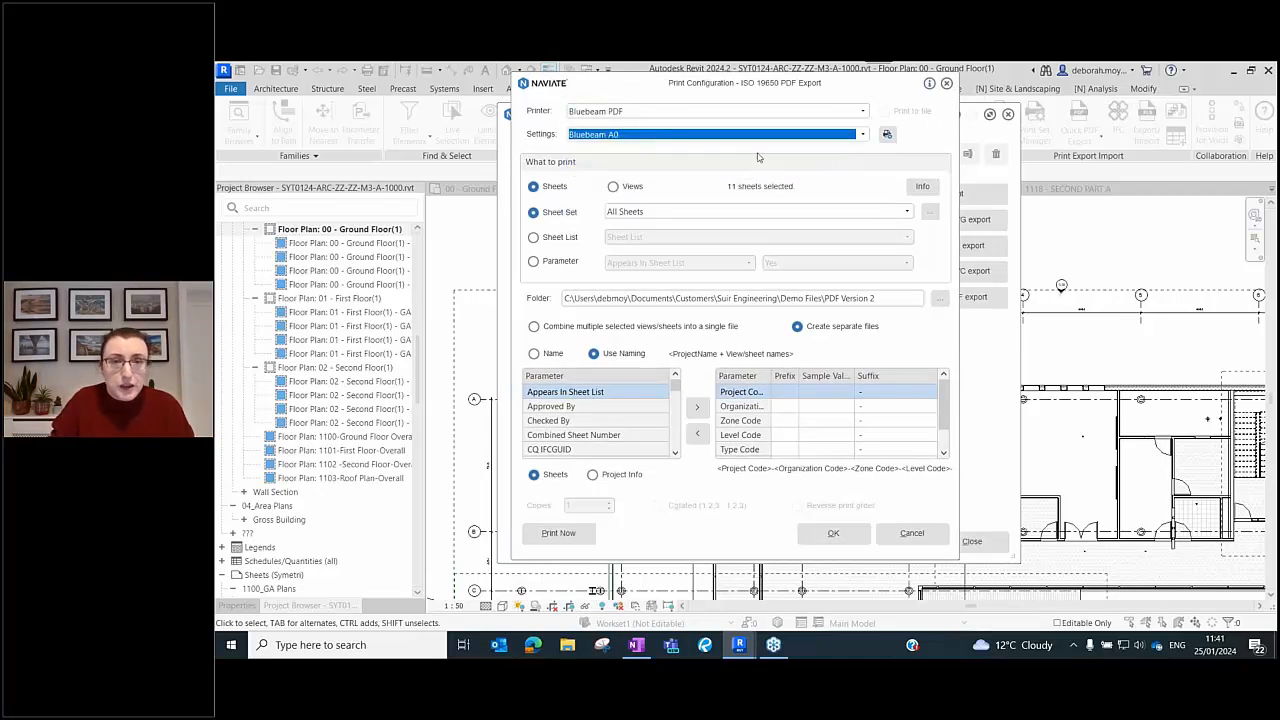
- Review the Bluebeam A0 print setup's paper, orientation, appearance and hide options, and leave it without changes
click(886, 138)
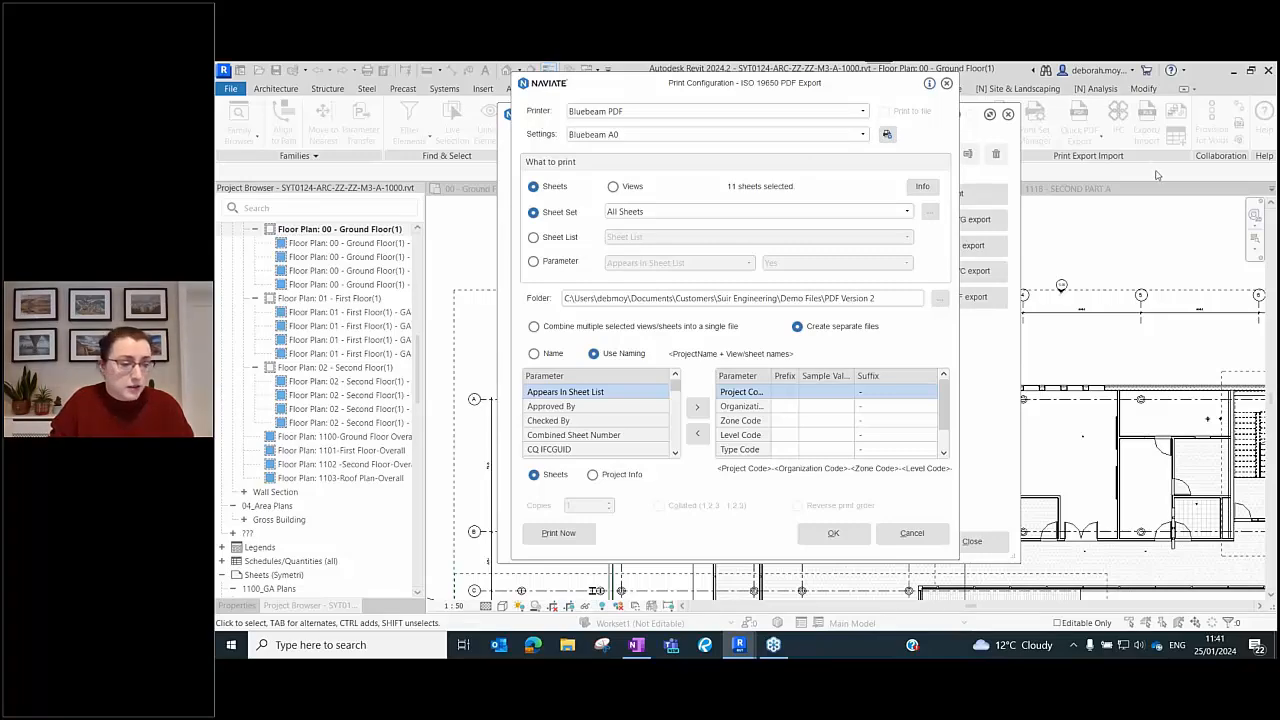
click(886, 134)
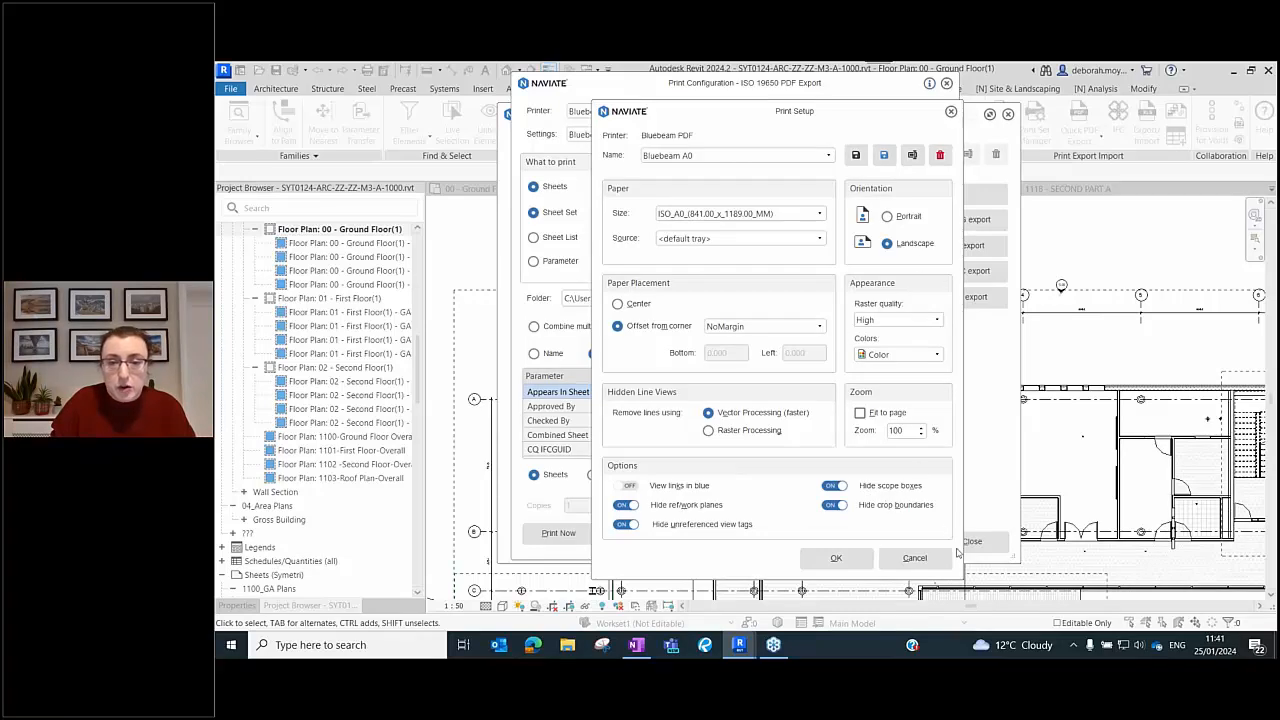
click(918, 556)
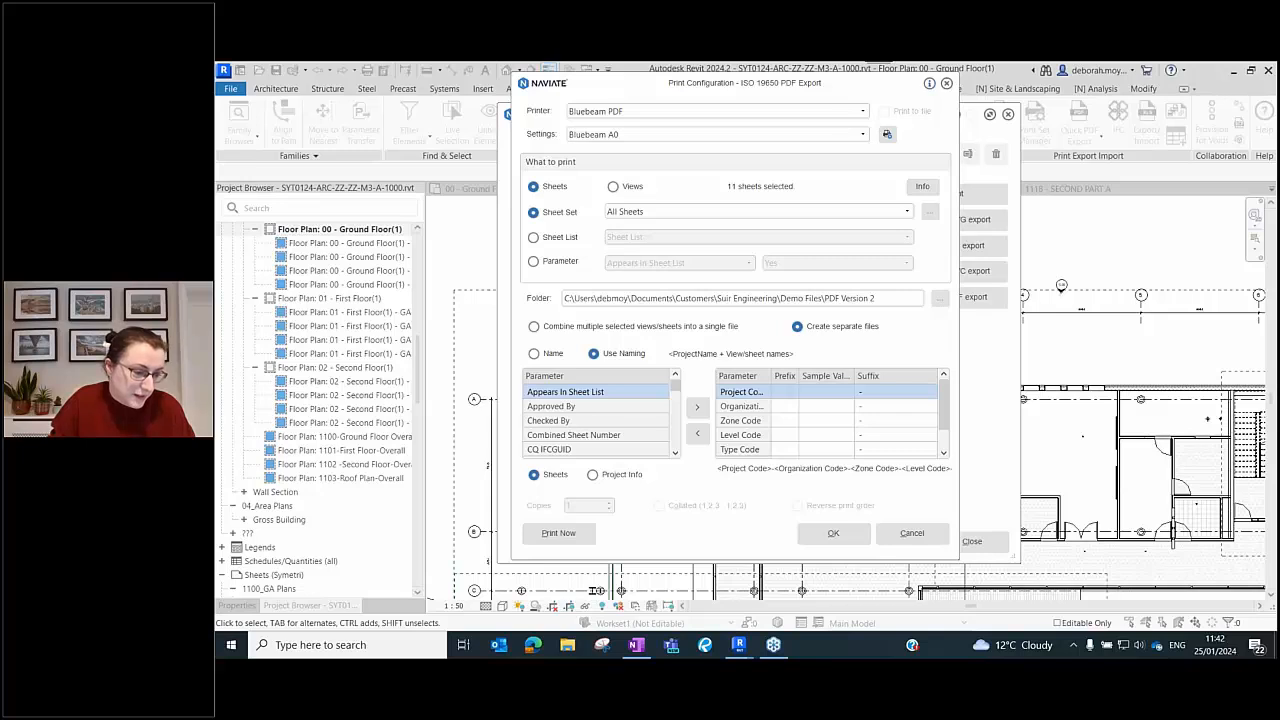
- Include all 1100_GA Plans sheets in the All Sheets set and apply the selection, declining to save the change
drag(1278, 320, 754, 161)
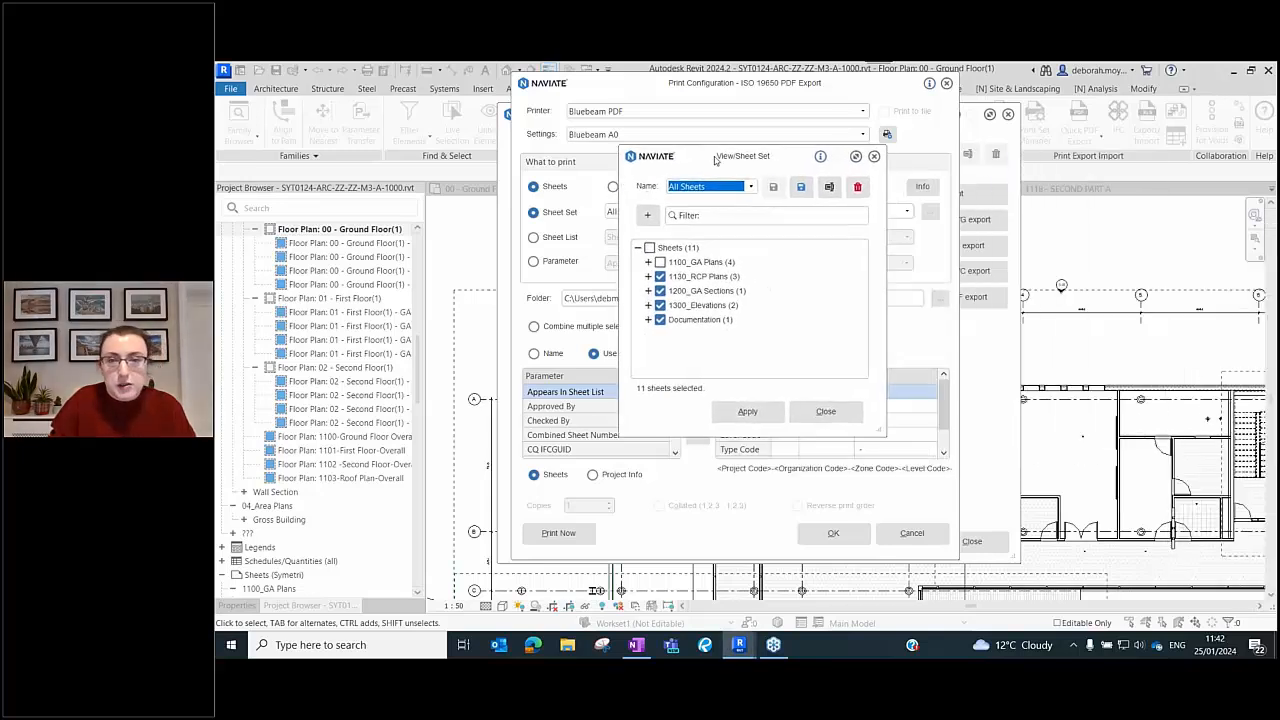
click(660, 262)
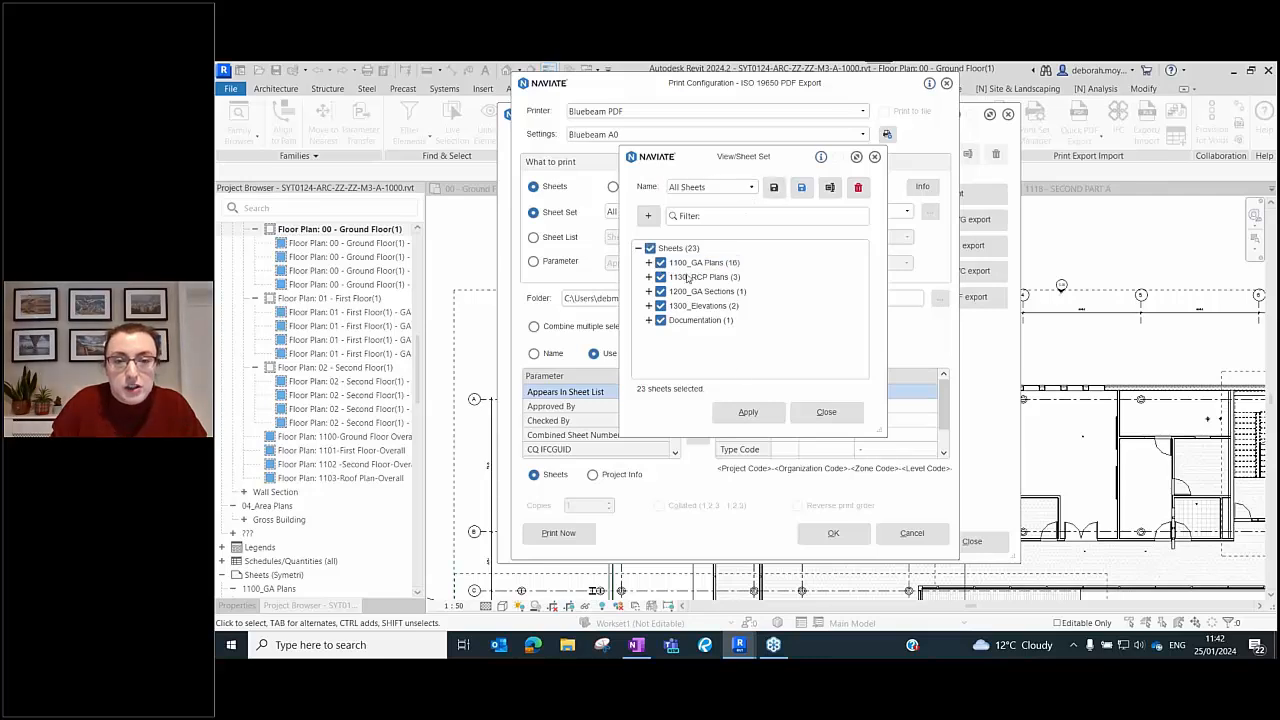
click(750, 412)
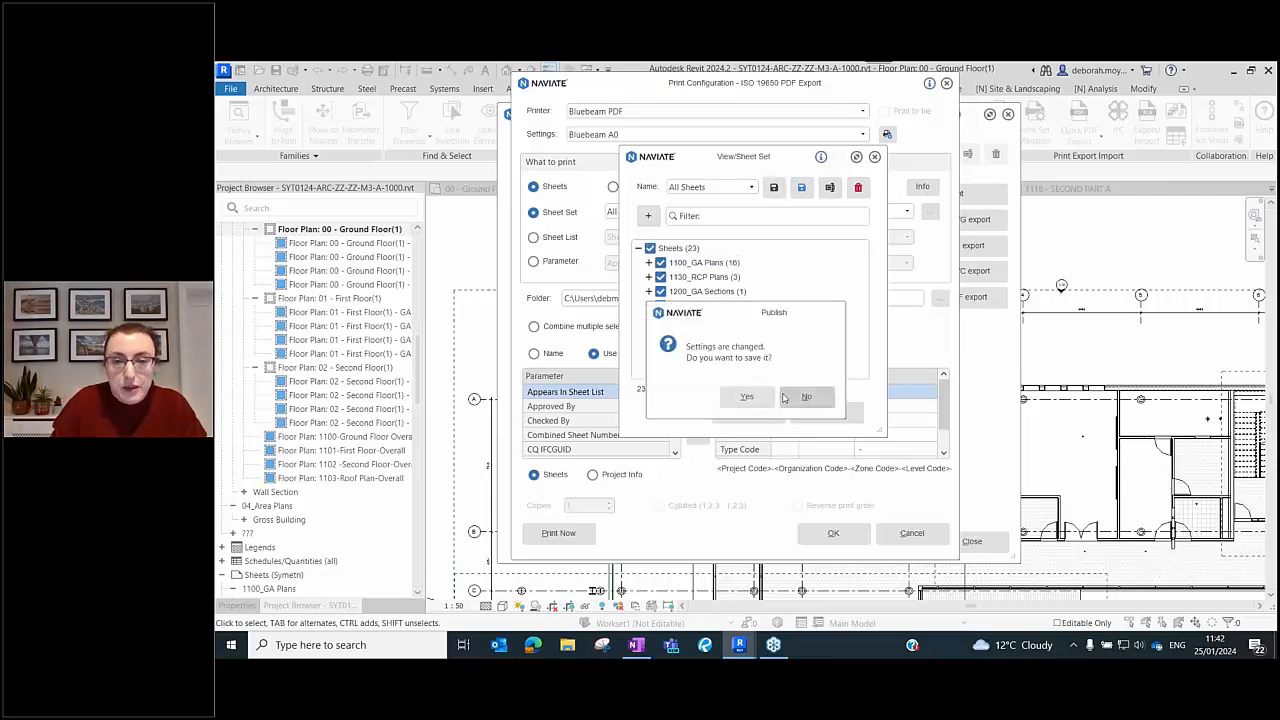
click(786, 396)
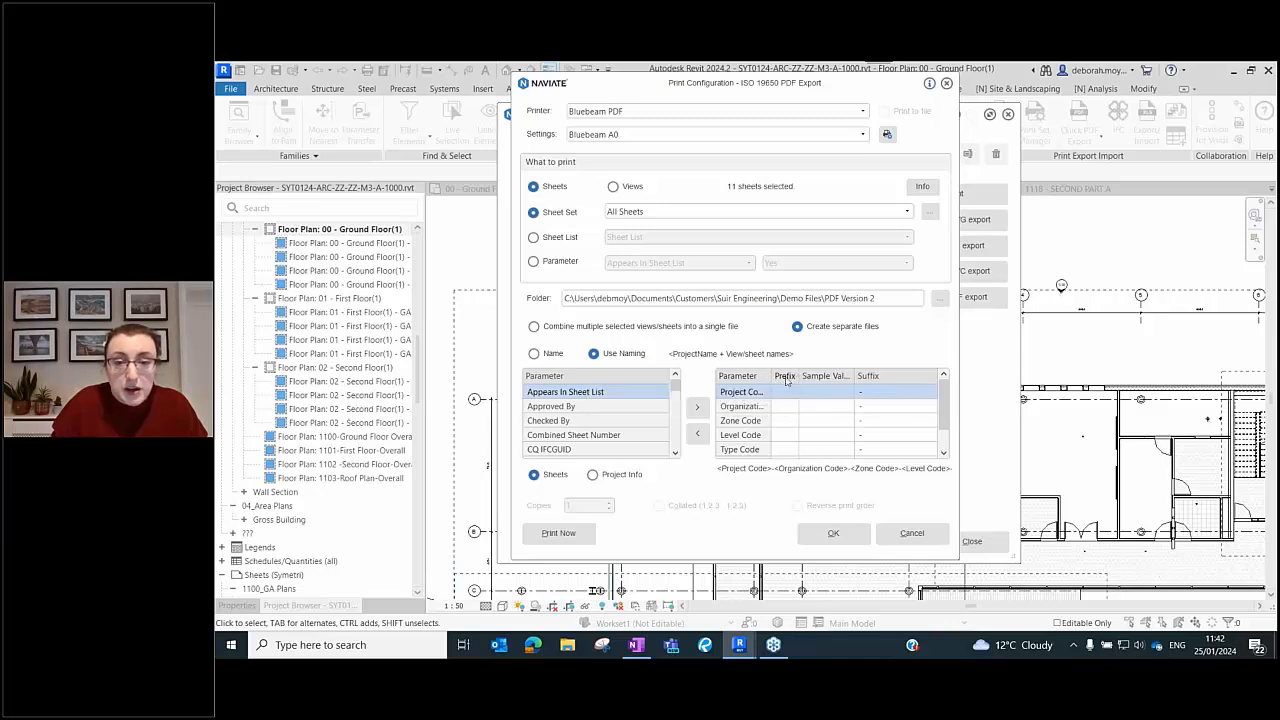
- Examine the file naming parameters of the PDF print configuration with the parameter column widened, then cancel the configuration
drag(770, 376, 810, 377)
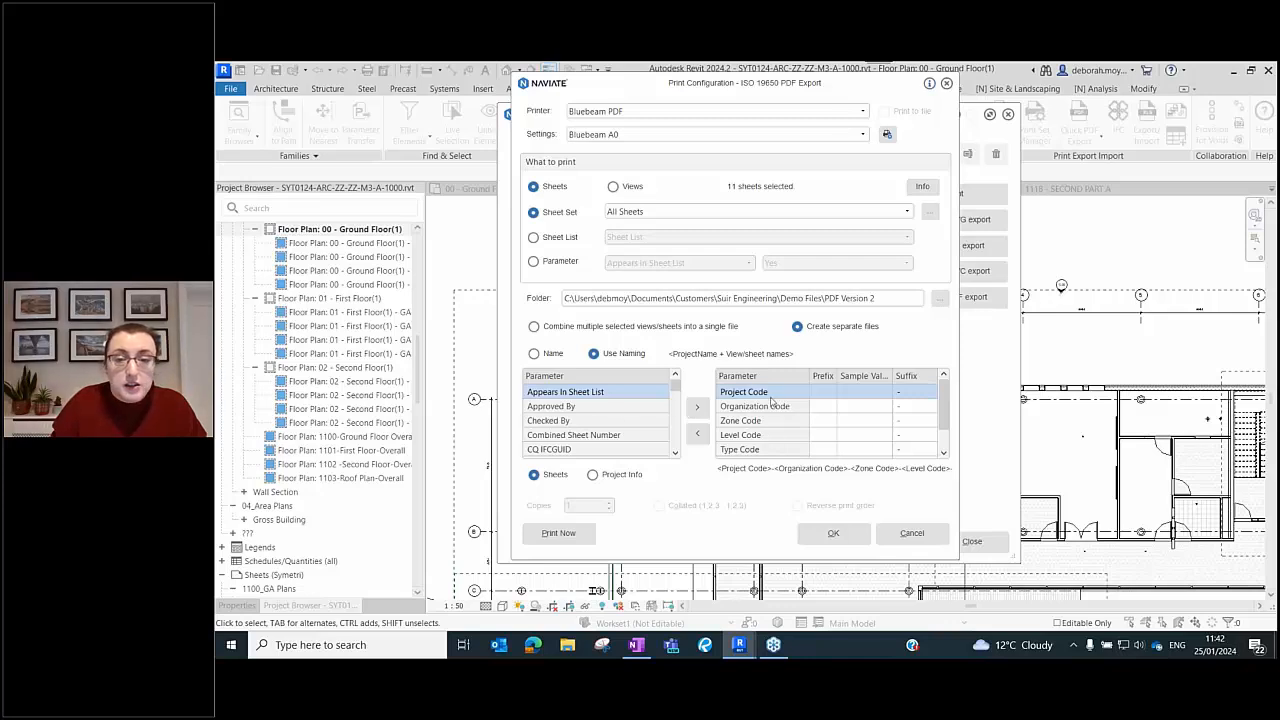
scroll(774, 420, down, 1)
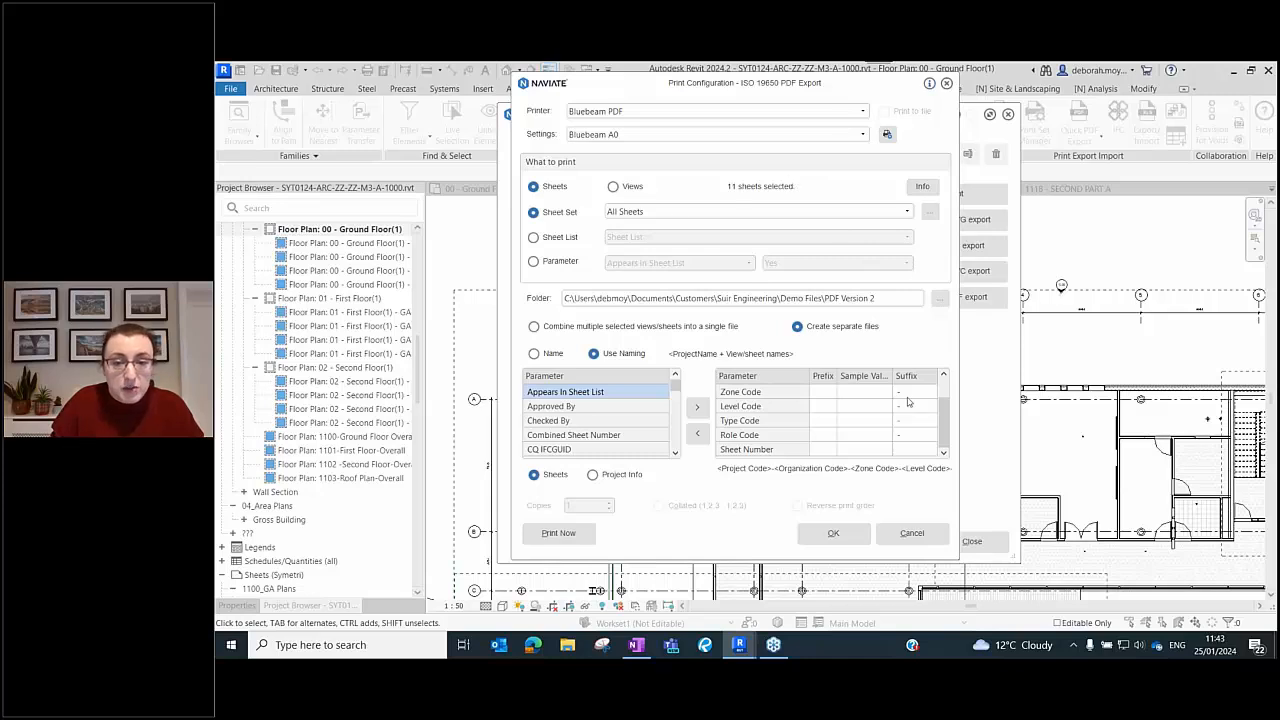
click(922, 538)
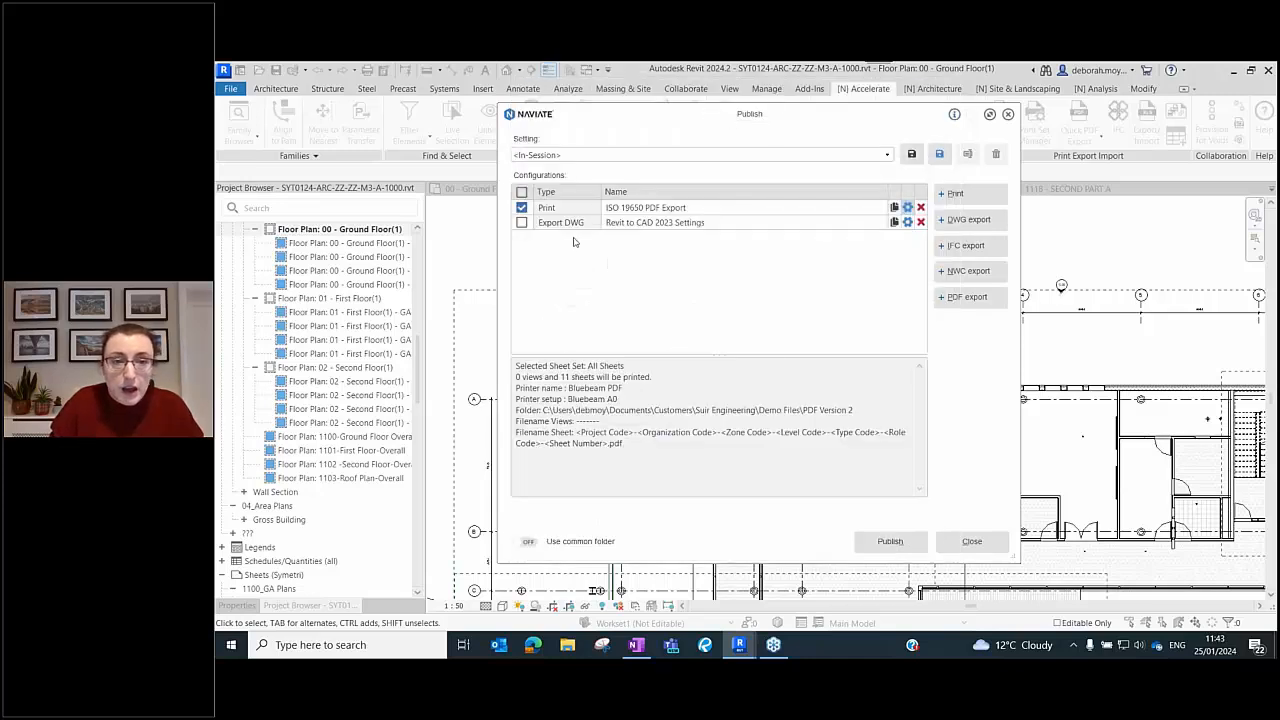
- Open the Revit to CAD 2023 Settings DWG configuration, switch its sheet set to In-Session and back to All Sheets, then cancel
click(907, 225)
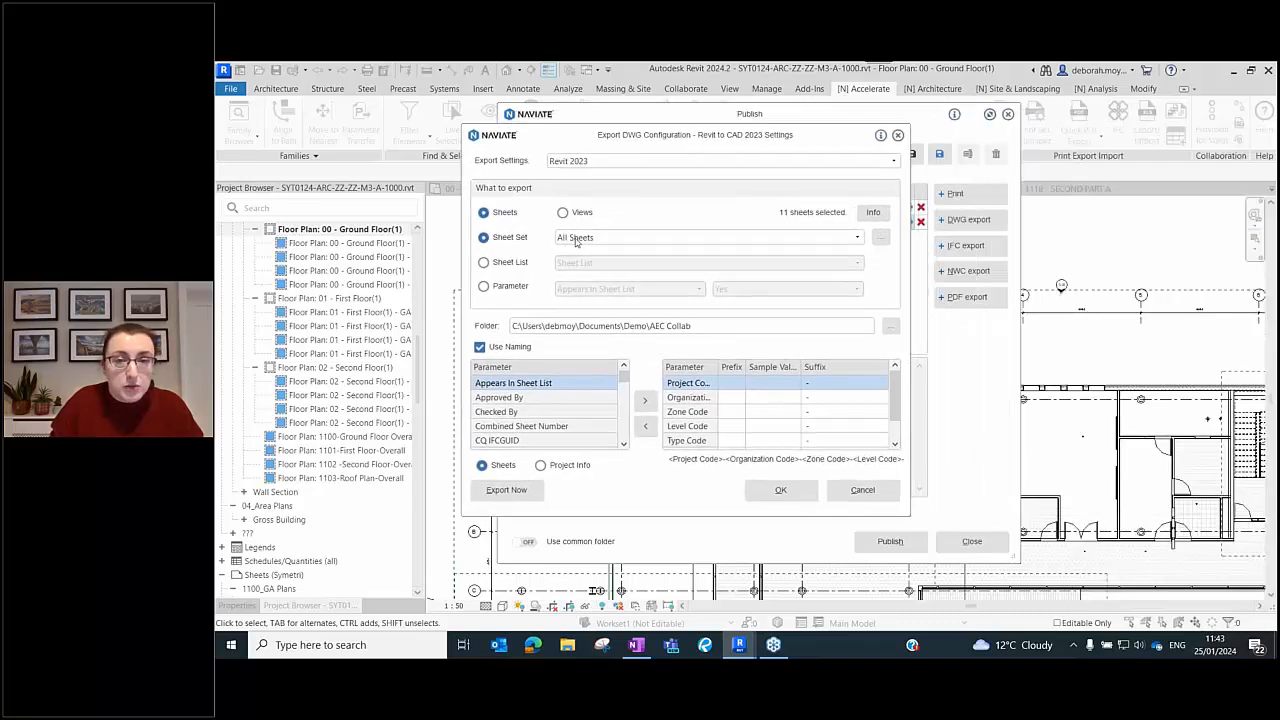
click(575, 240)
click(586, 250)
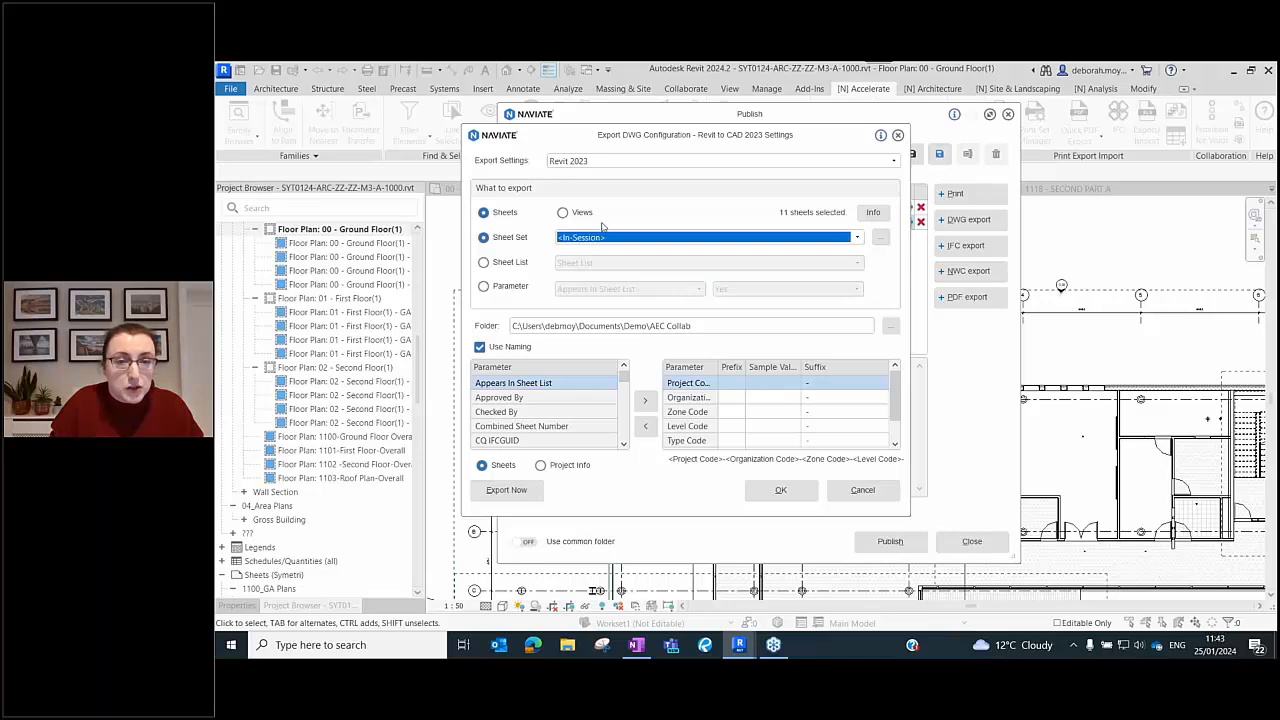
click(602, 236)
click(593, 264)
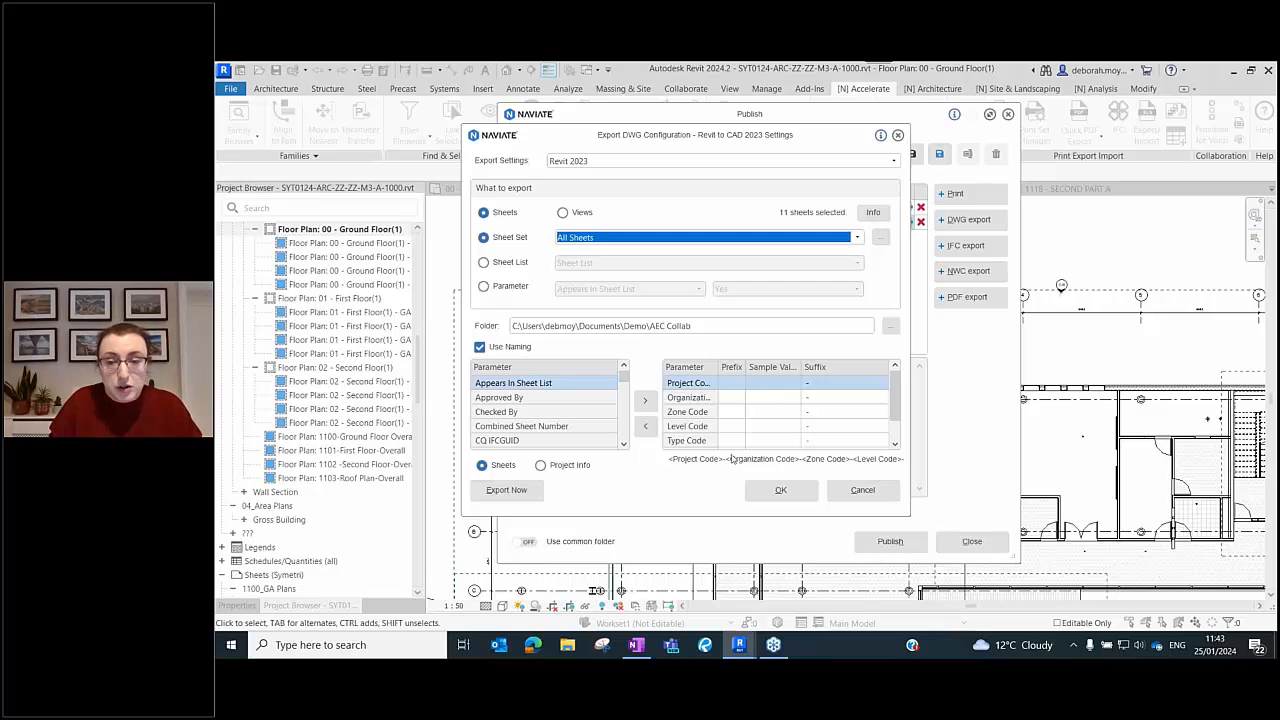
click(850, 489)
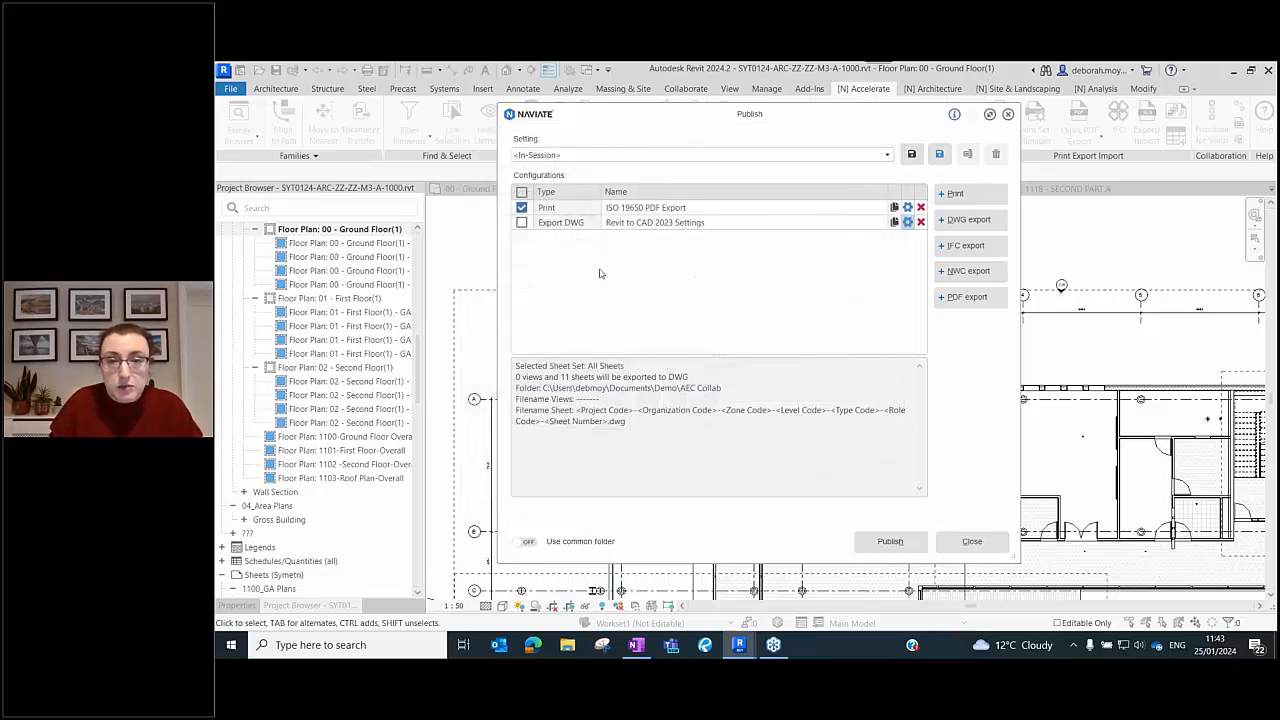
- Include the DWG export, add NWC and IFC export configurations to the publish list, and close Publish without saving
click(521, 222)
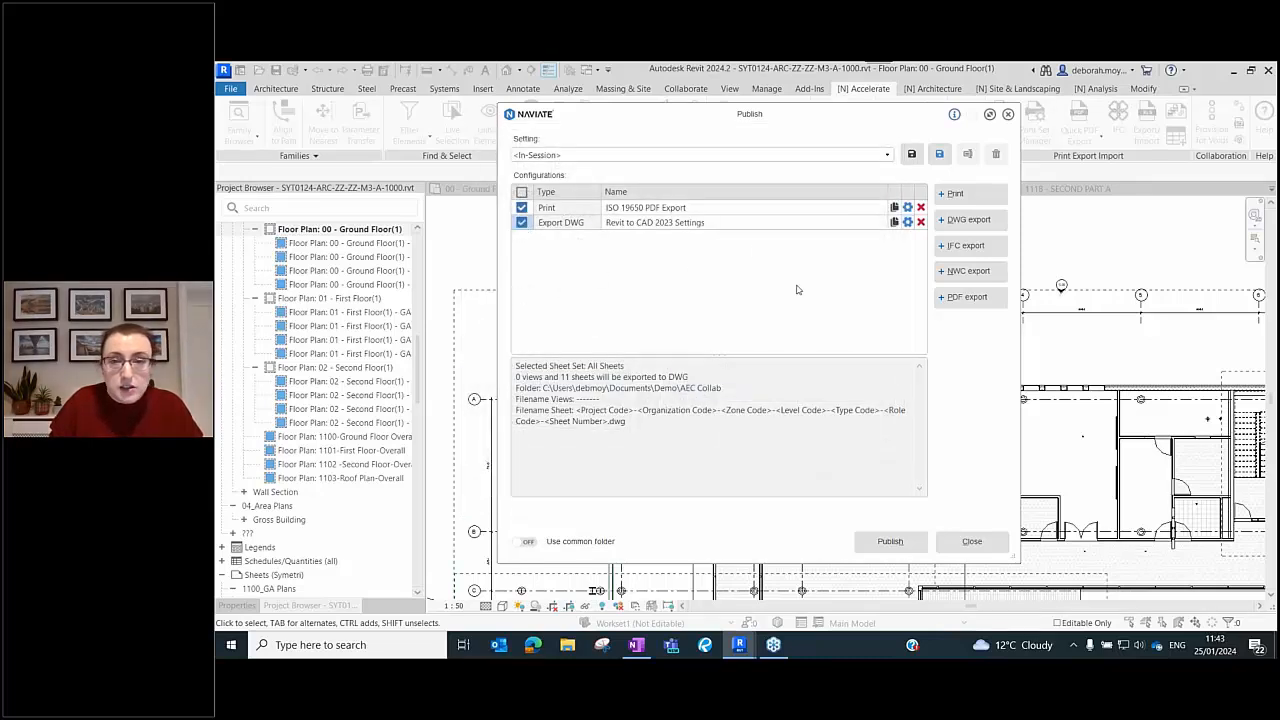
click(965, 271)
click(964, 245)
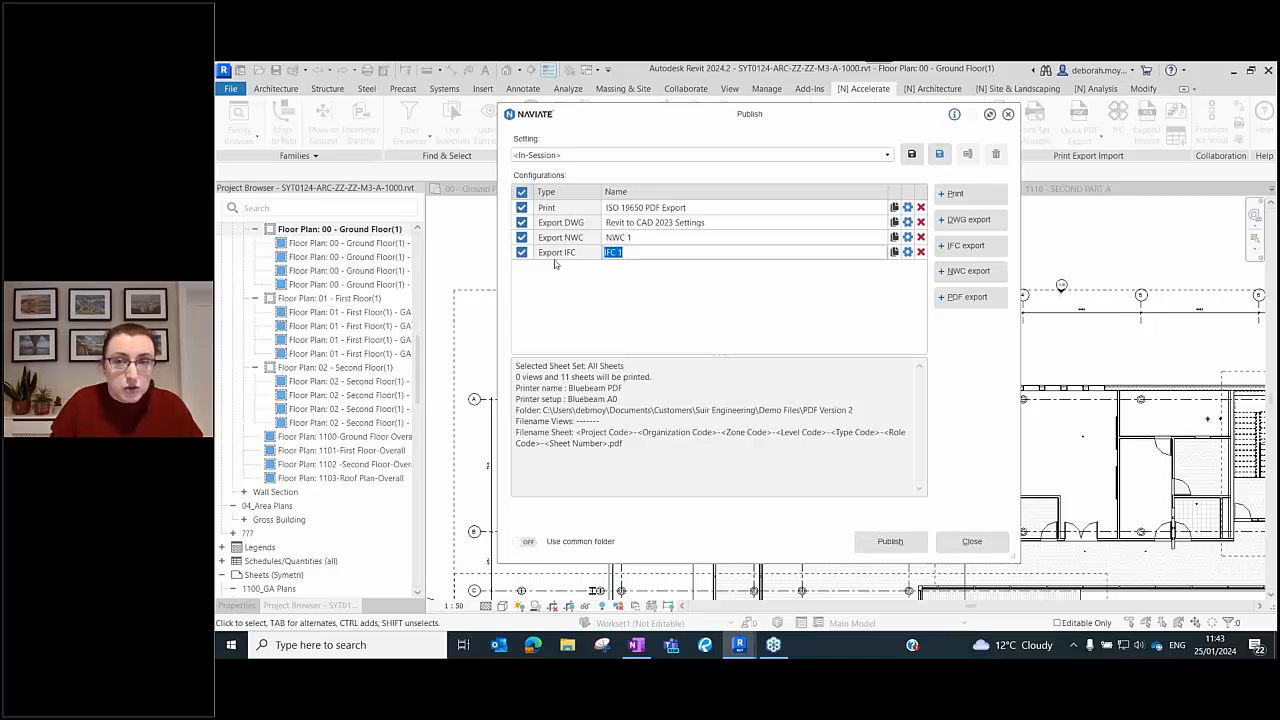
click(997, 544)
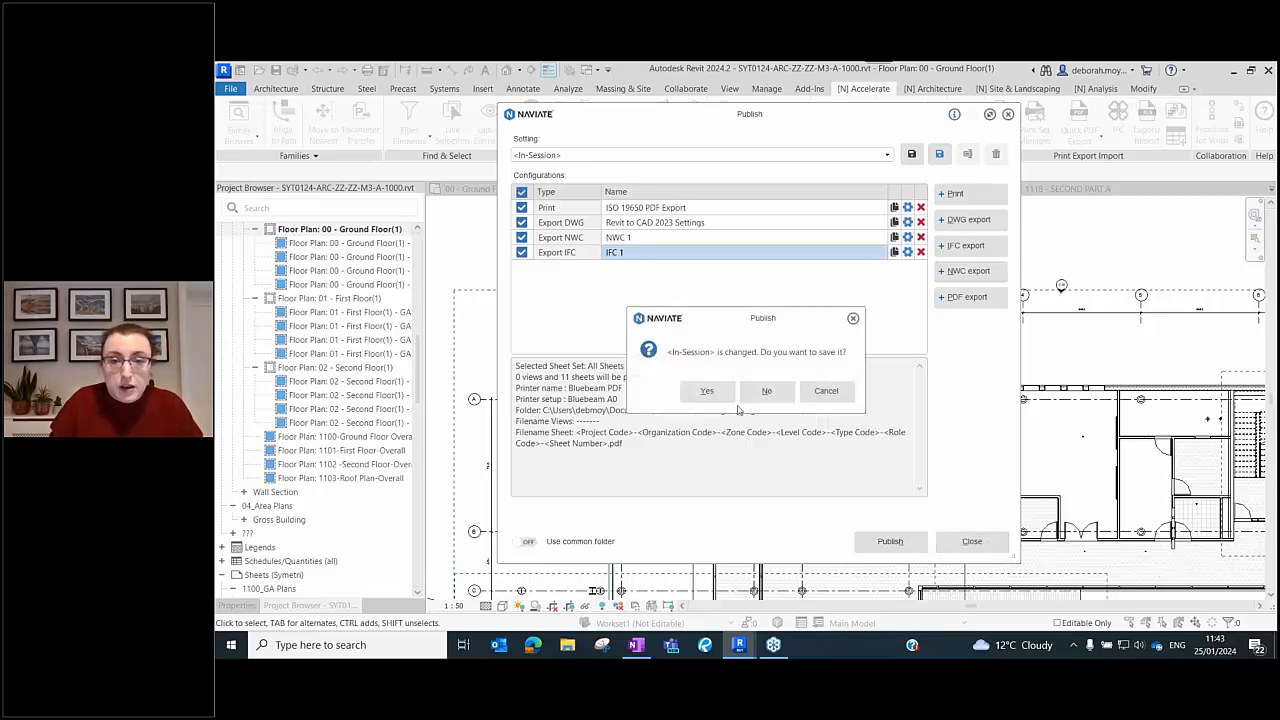
click(762, 394)
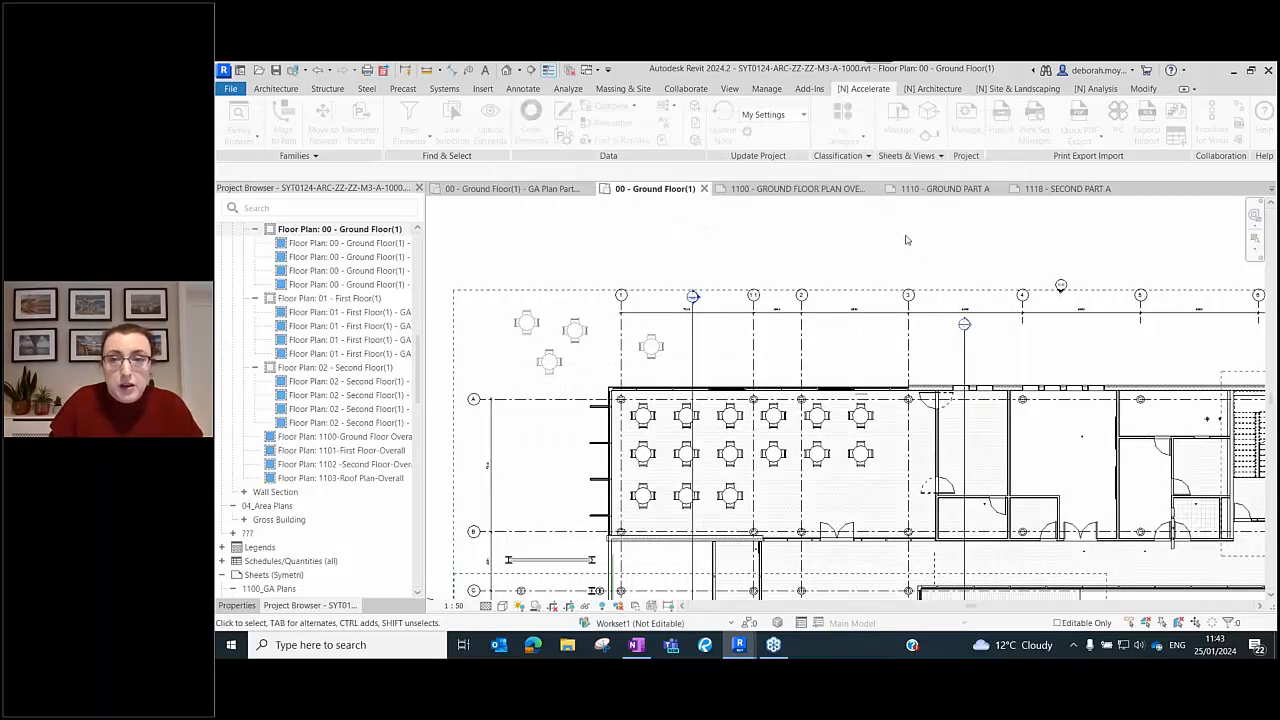
- Open the Naviate project management tools and start Project Cleanup for the current project
scroll(880, 238, down, 1)
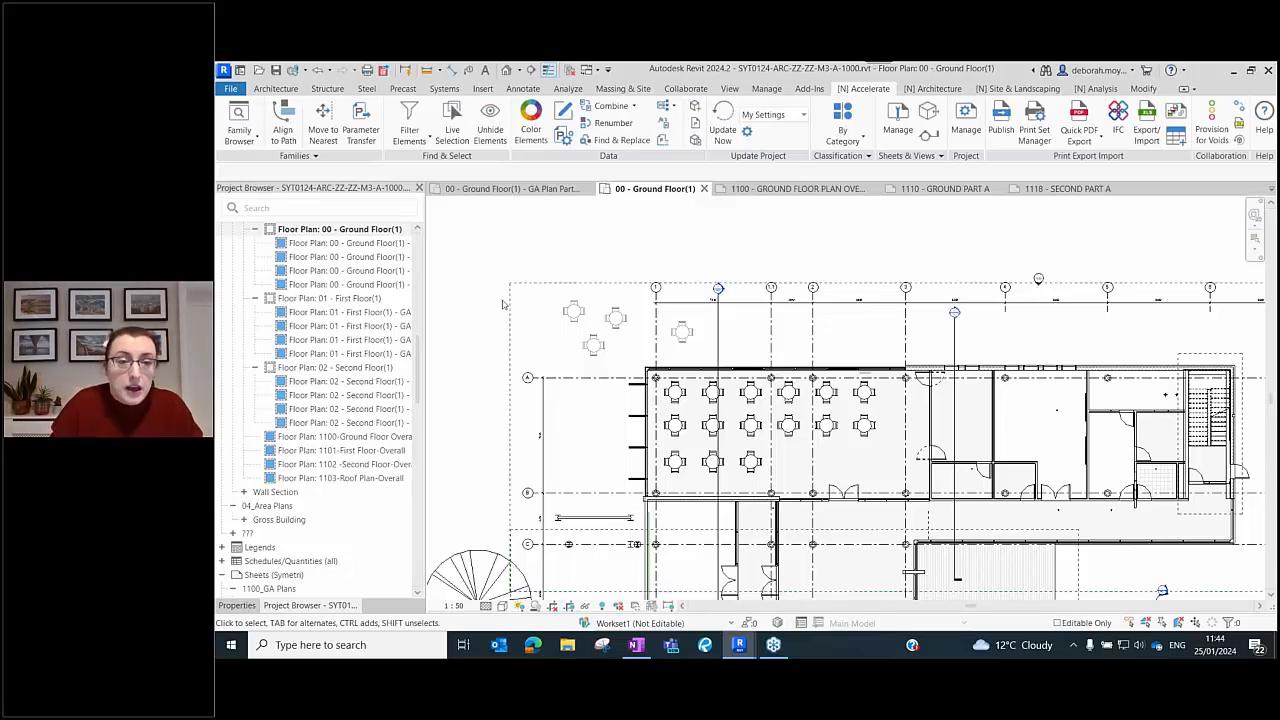
drag(414, 368, 416, 268)
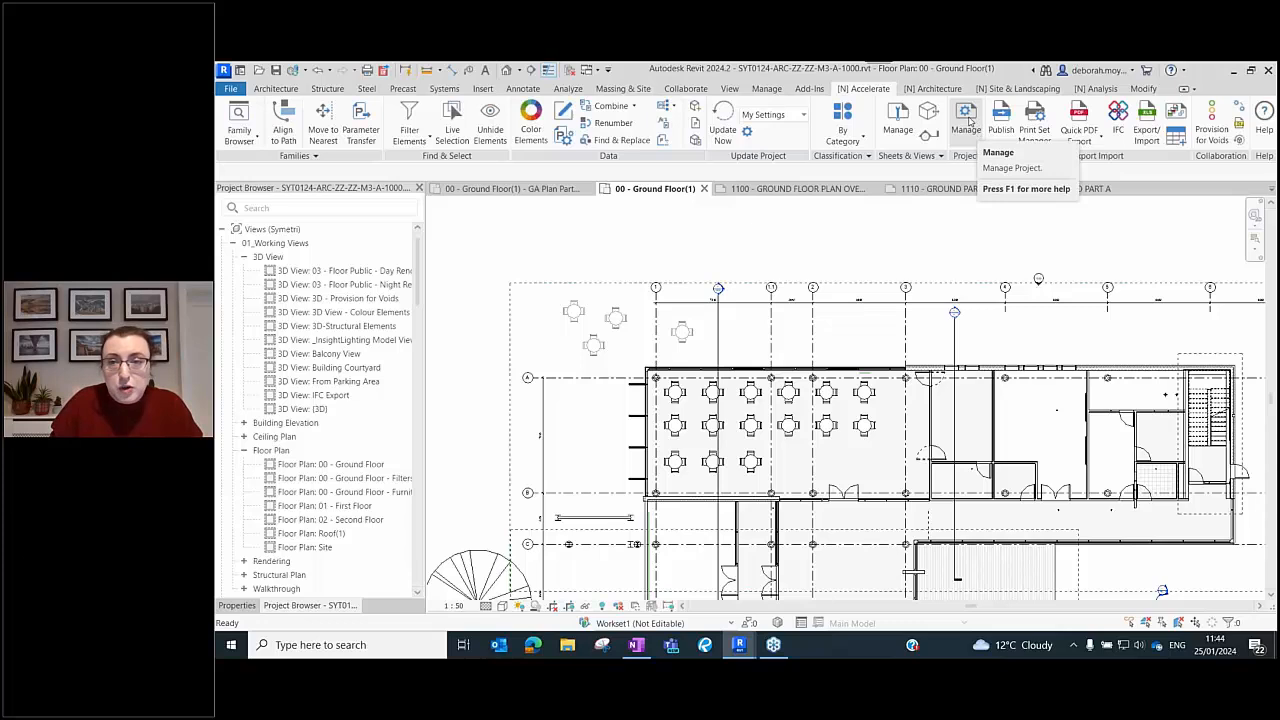
click(966, 122)
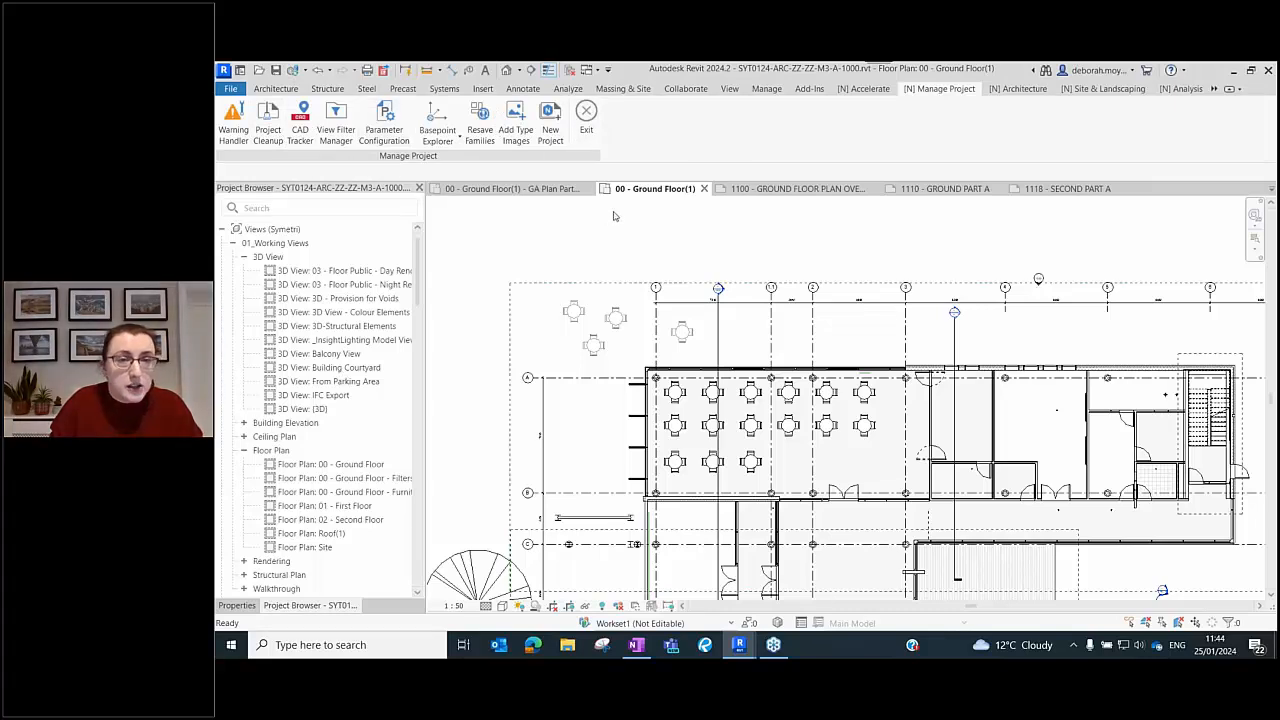
click(266, 130)
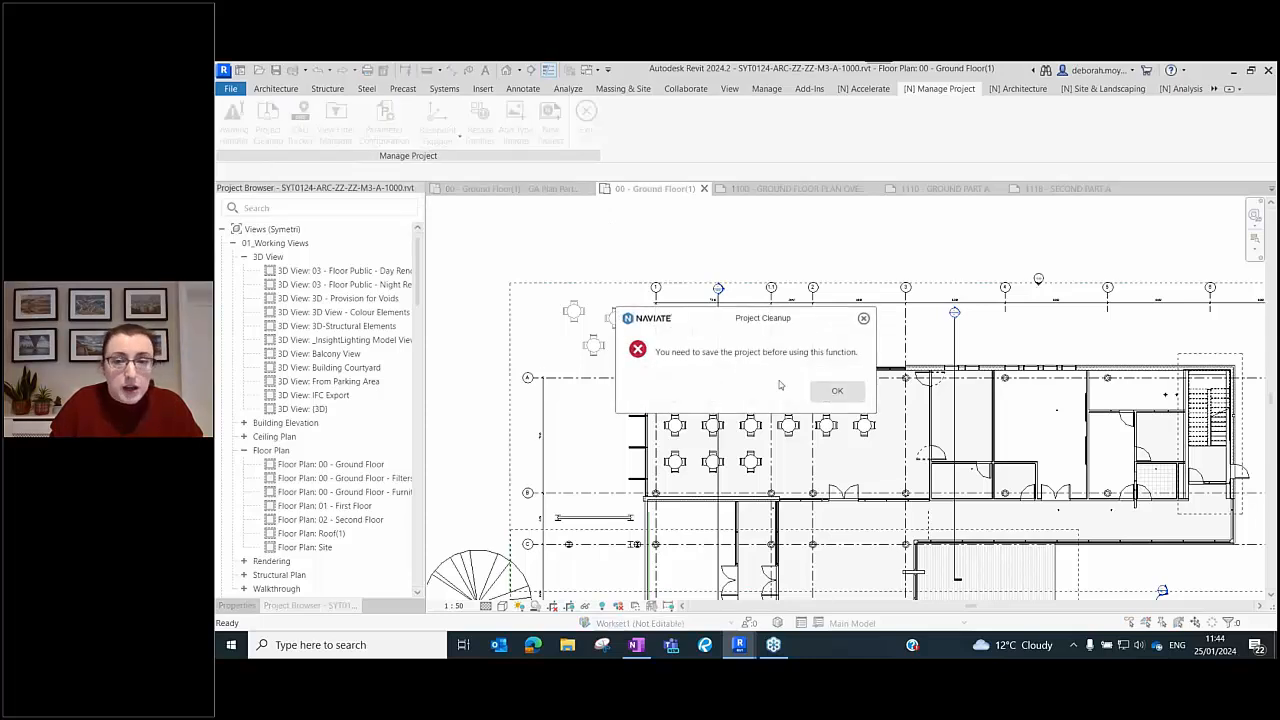
click(822, 389)
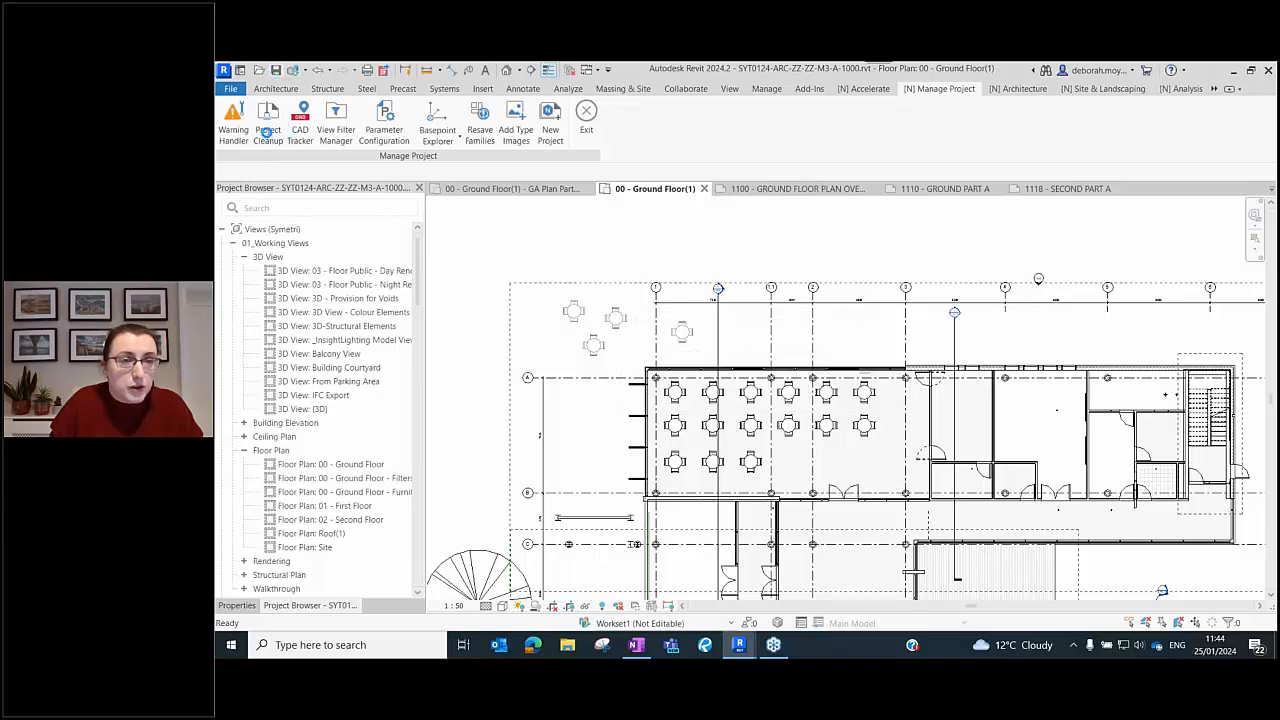
click(267, 130)
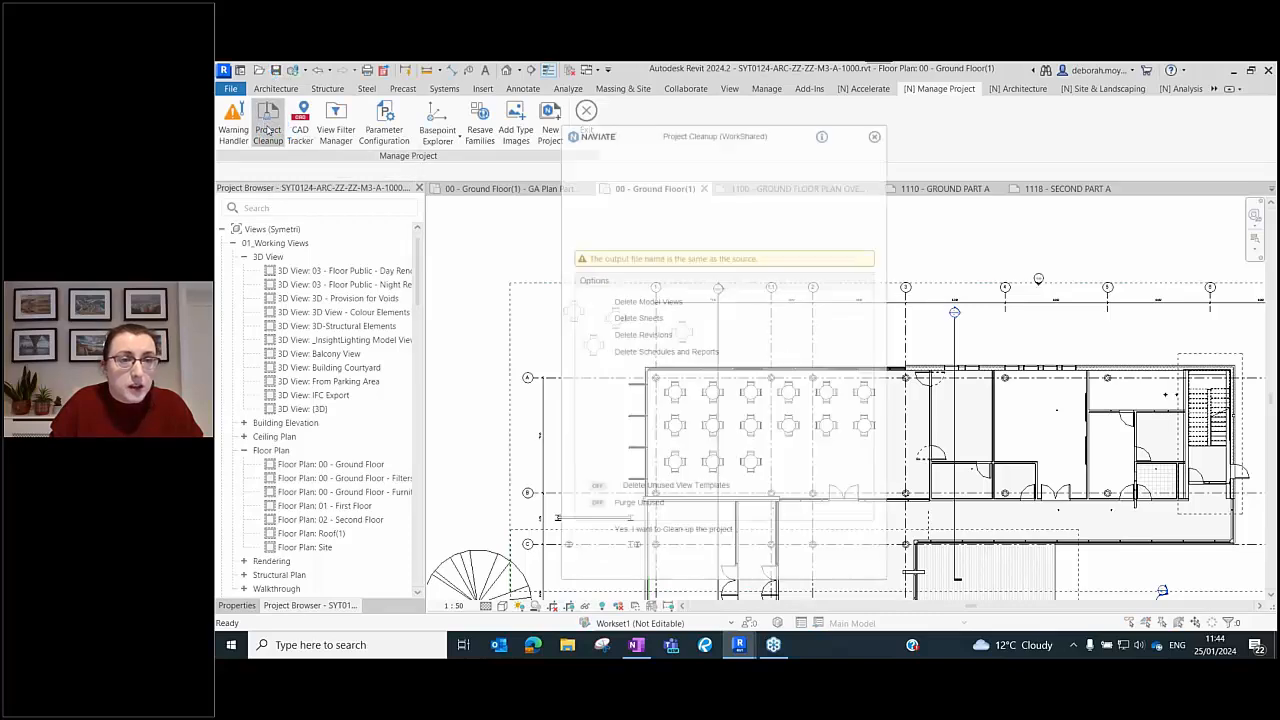
drag(727, 134, 733, 111)
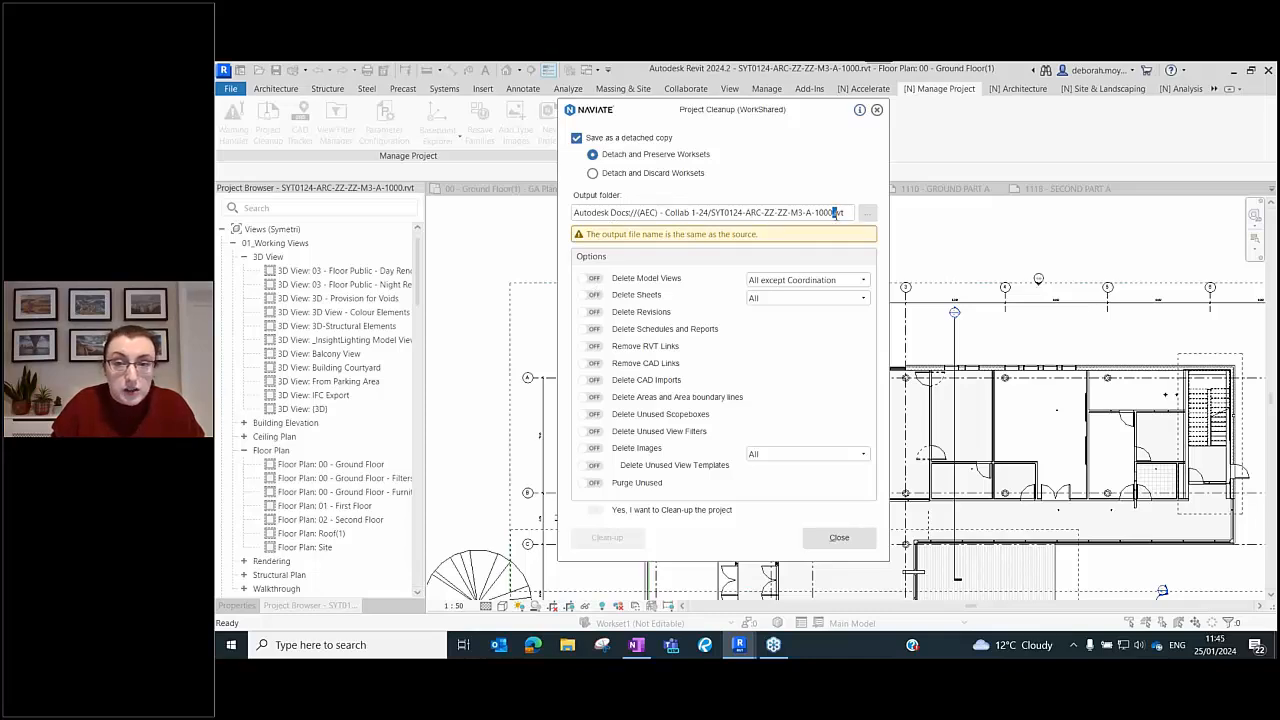
- Set the detached copy's output to a Revit project file named DEMO in the OneDrive - Symetri folder
key(Left)
text(-DEMO)
click(867, 214)
scroll(576, 244, up, 3)
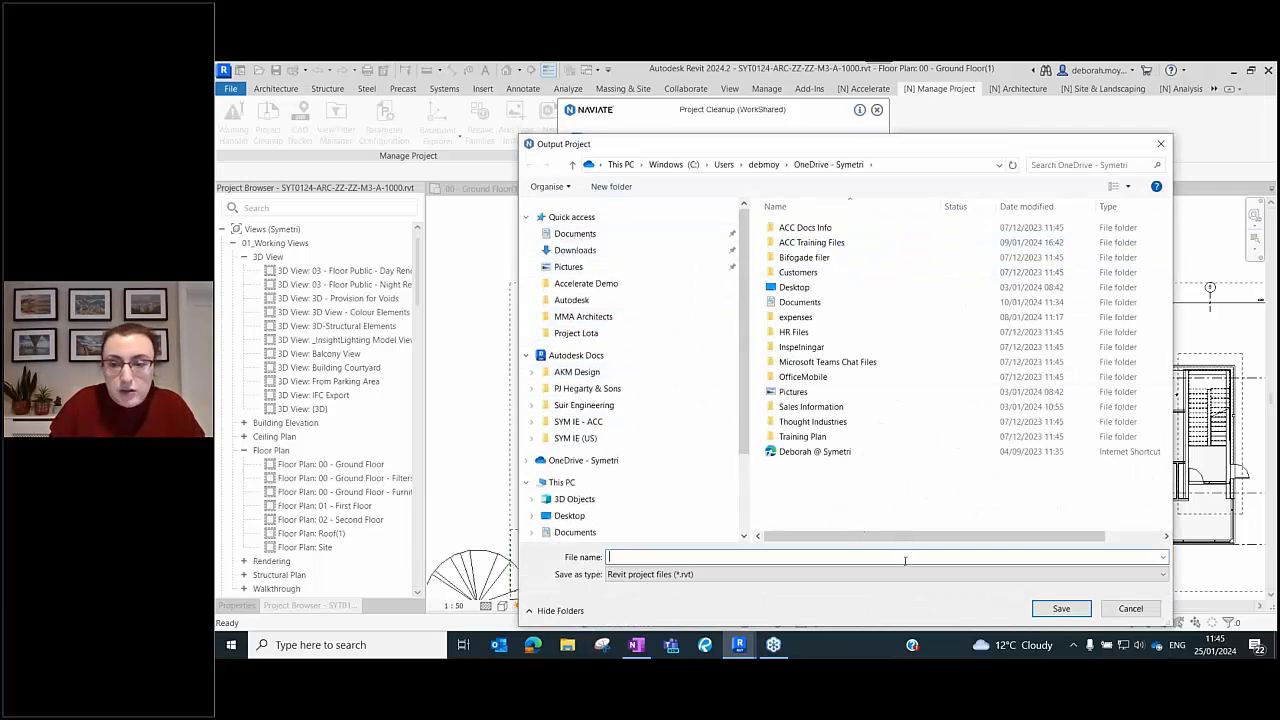
click(748, 557)
text(DEMO)
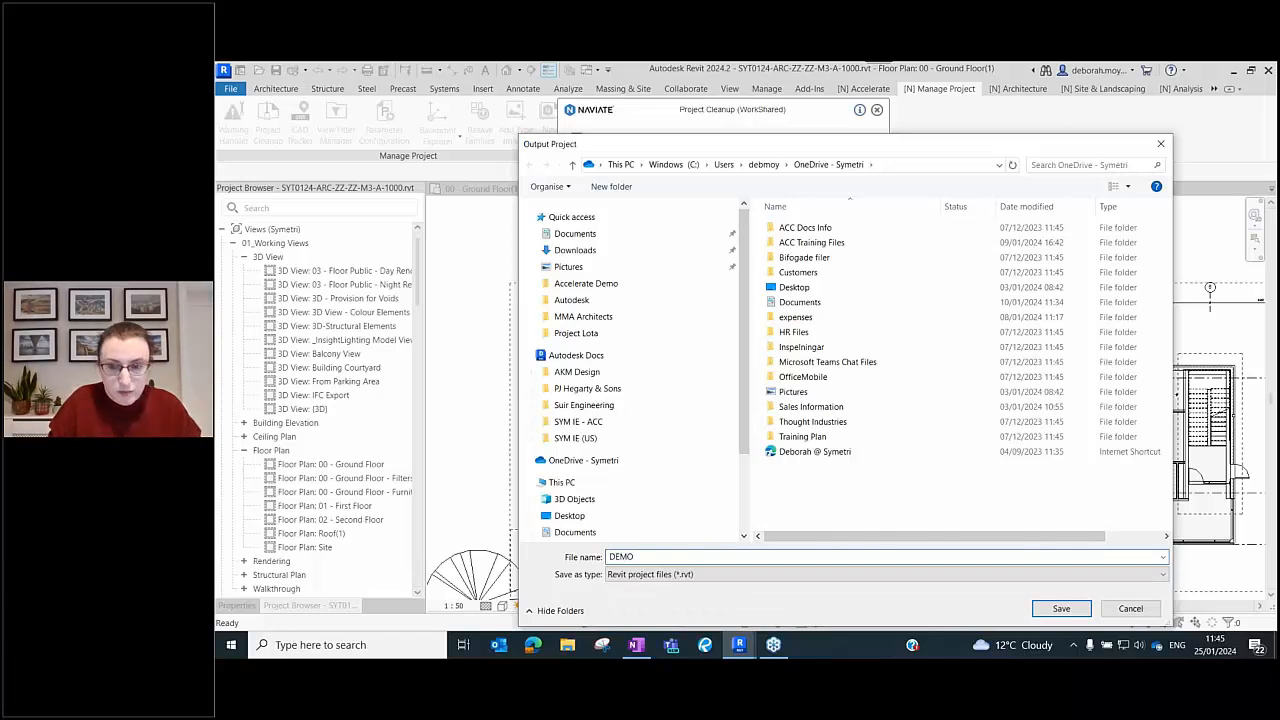
key(Return)
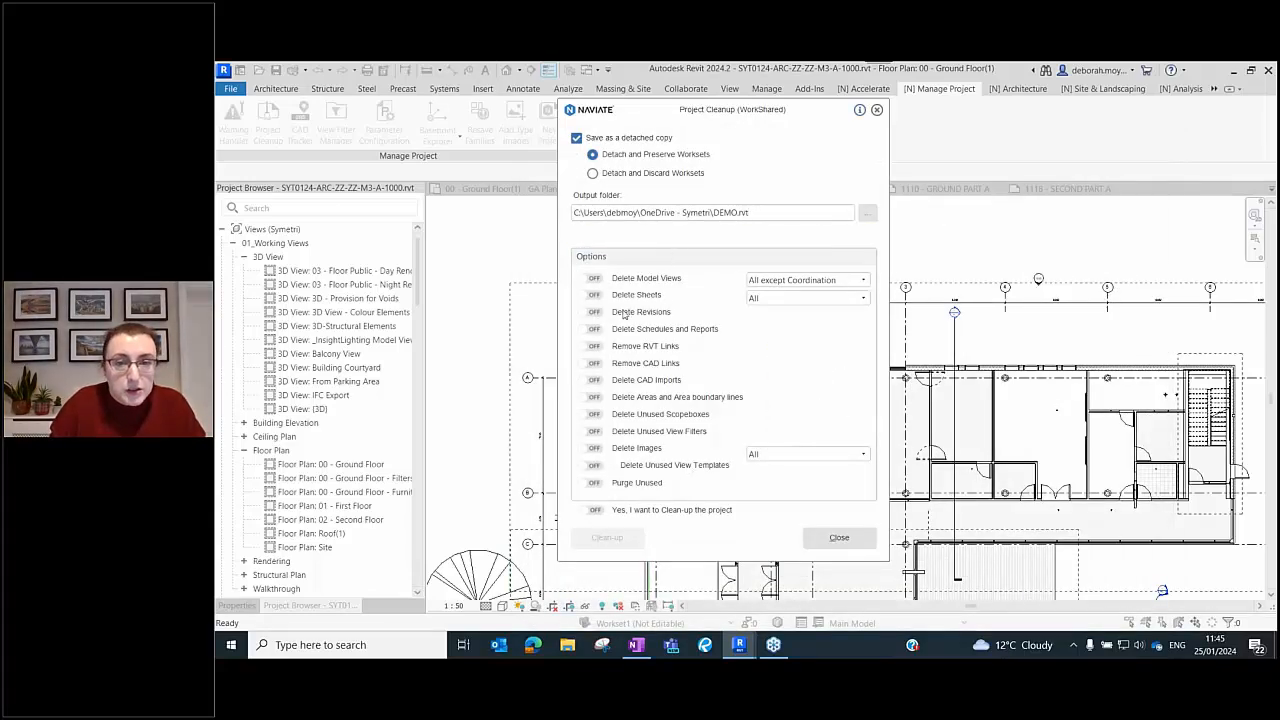
- Enable deletion of all model views except checked ones and deletion of all sheets in Project Cleanup
click(587, 280)
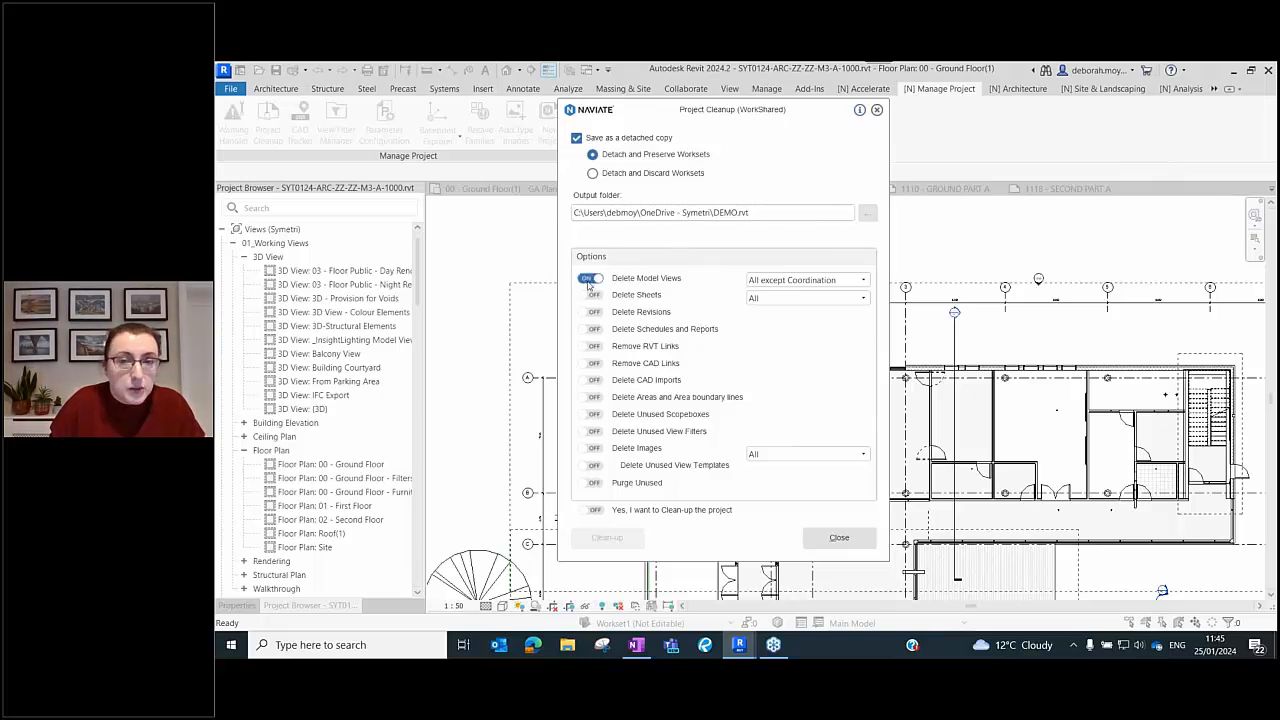
click(829, 282)
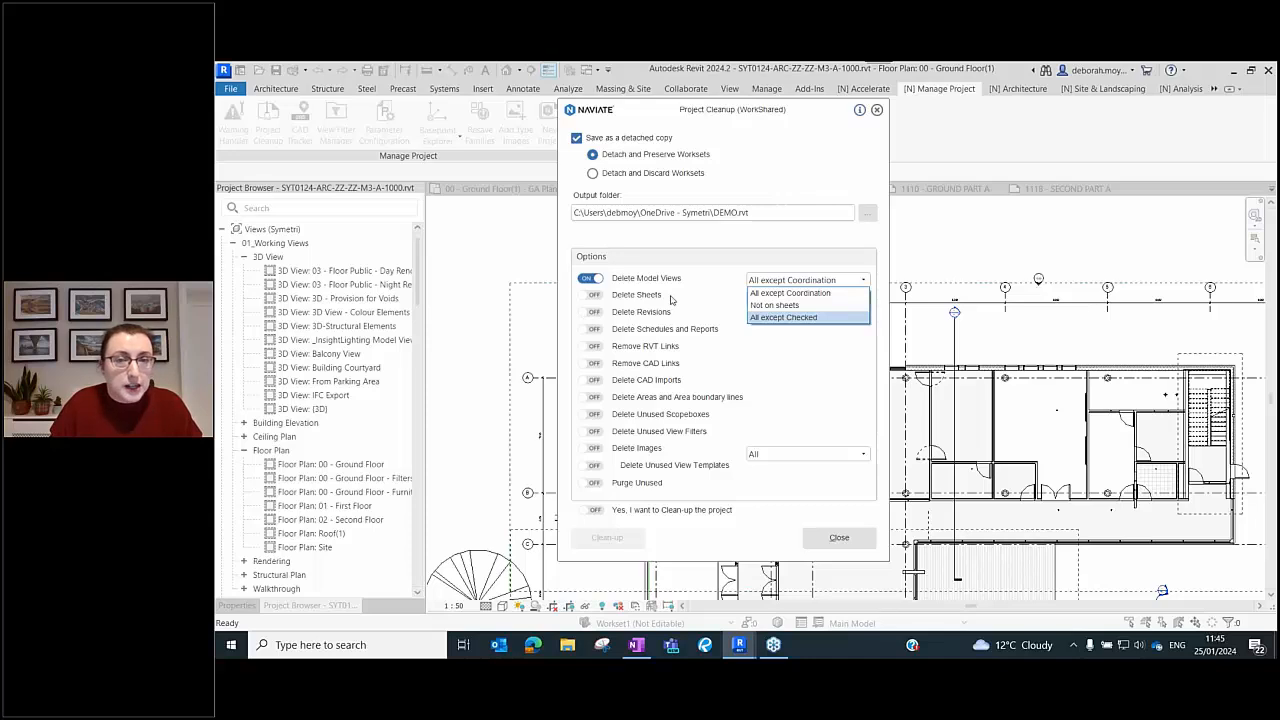
click(765, 318)
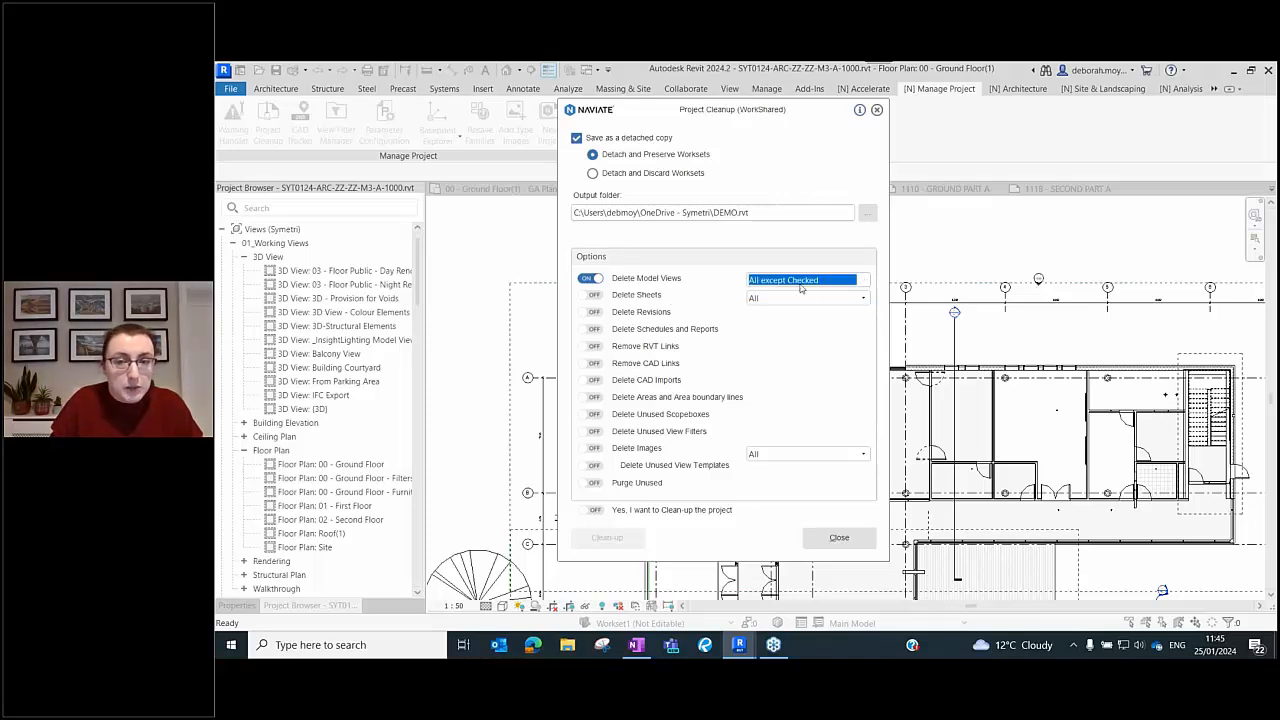
click(592, 296)
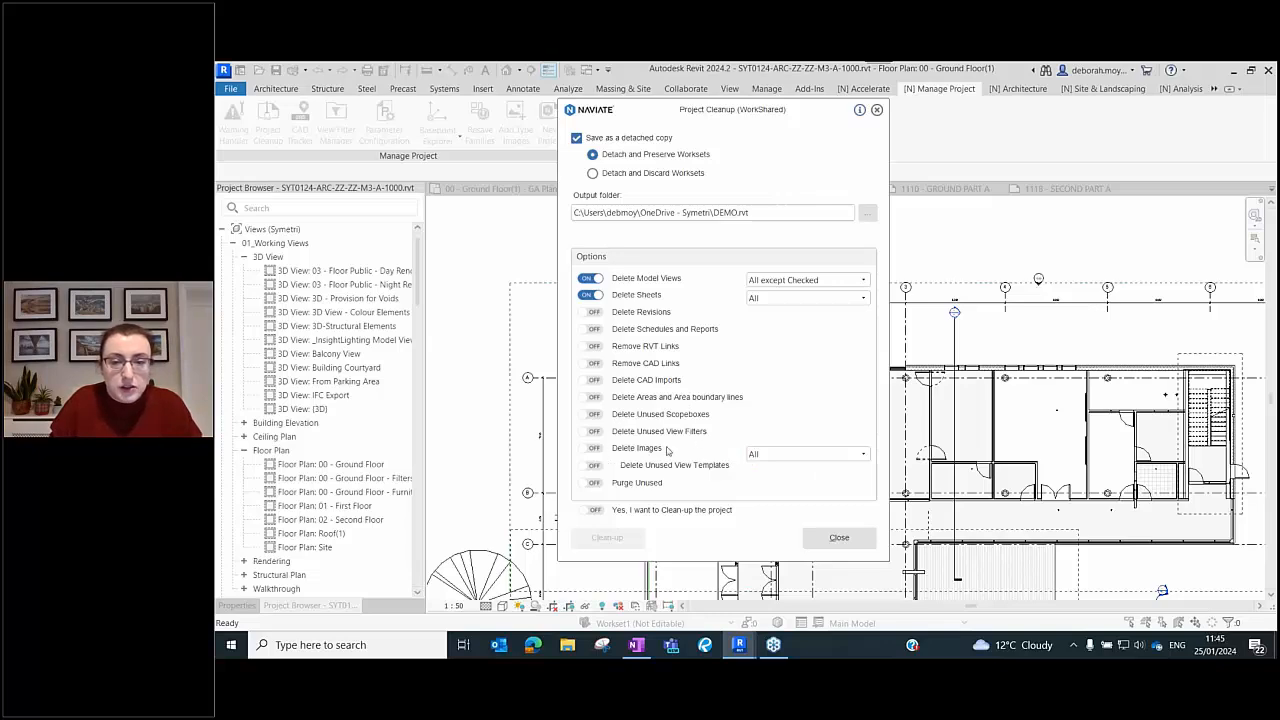
- Toggle Purge Unused on and off, enable the clean-up confirmation, and close Project Cleanup discarding the changed settings
click(590, 483)
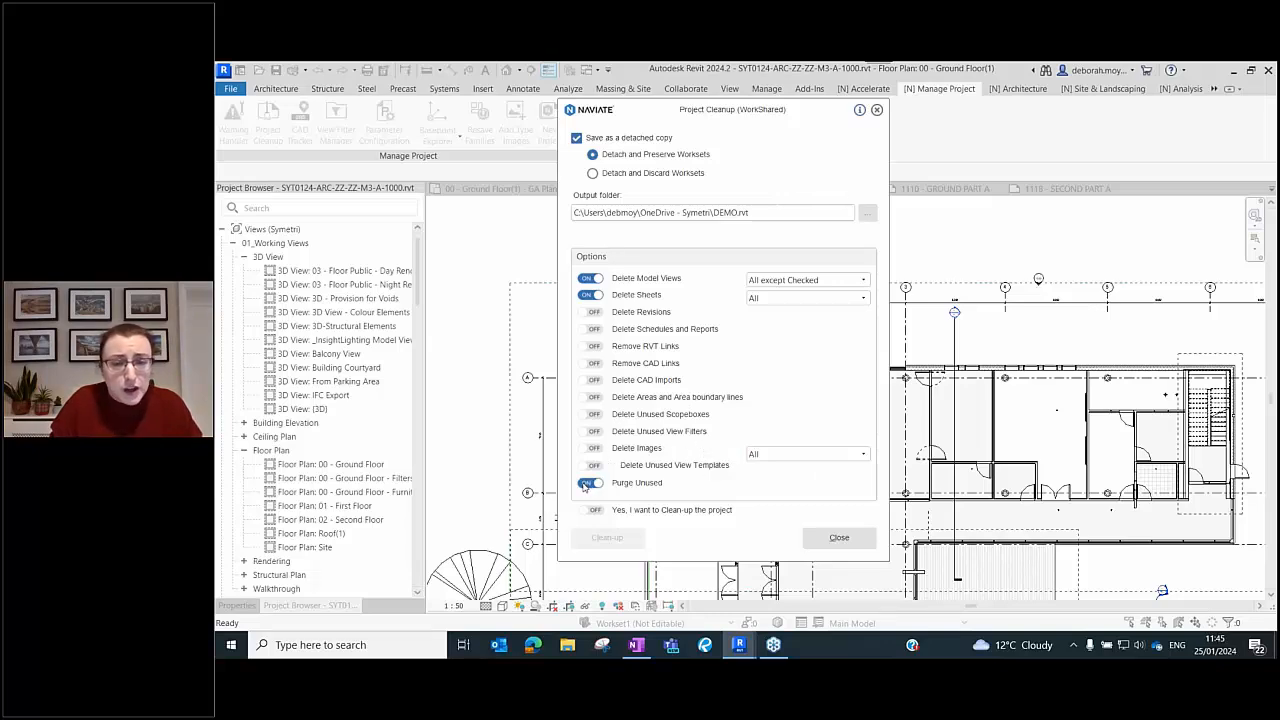
click(590, 483)
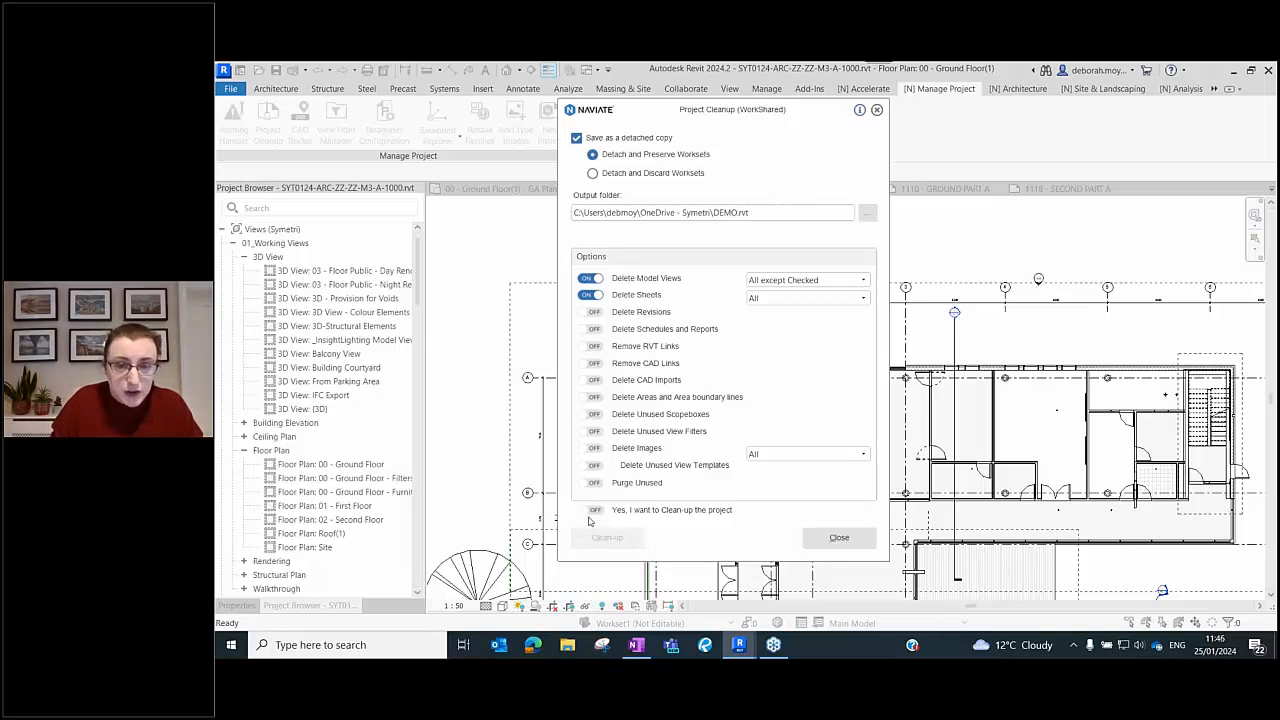
click(590, 511)
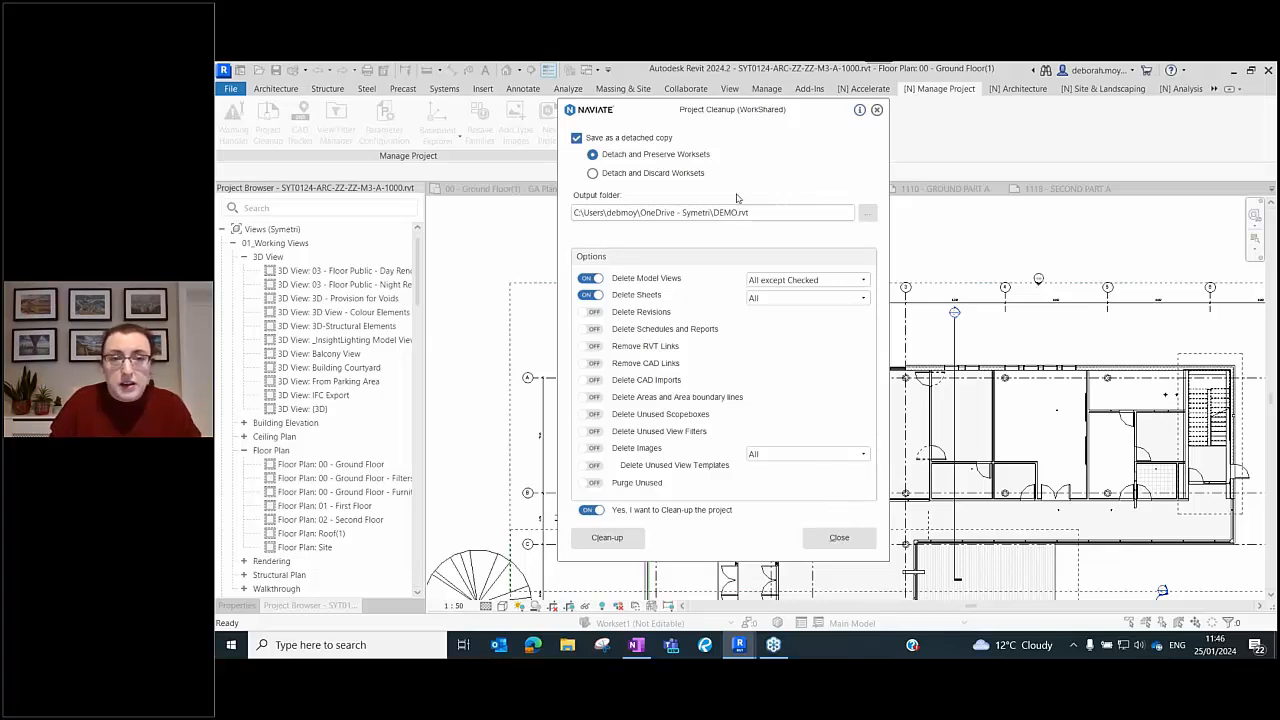
click(836, 539)
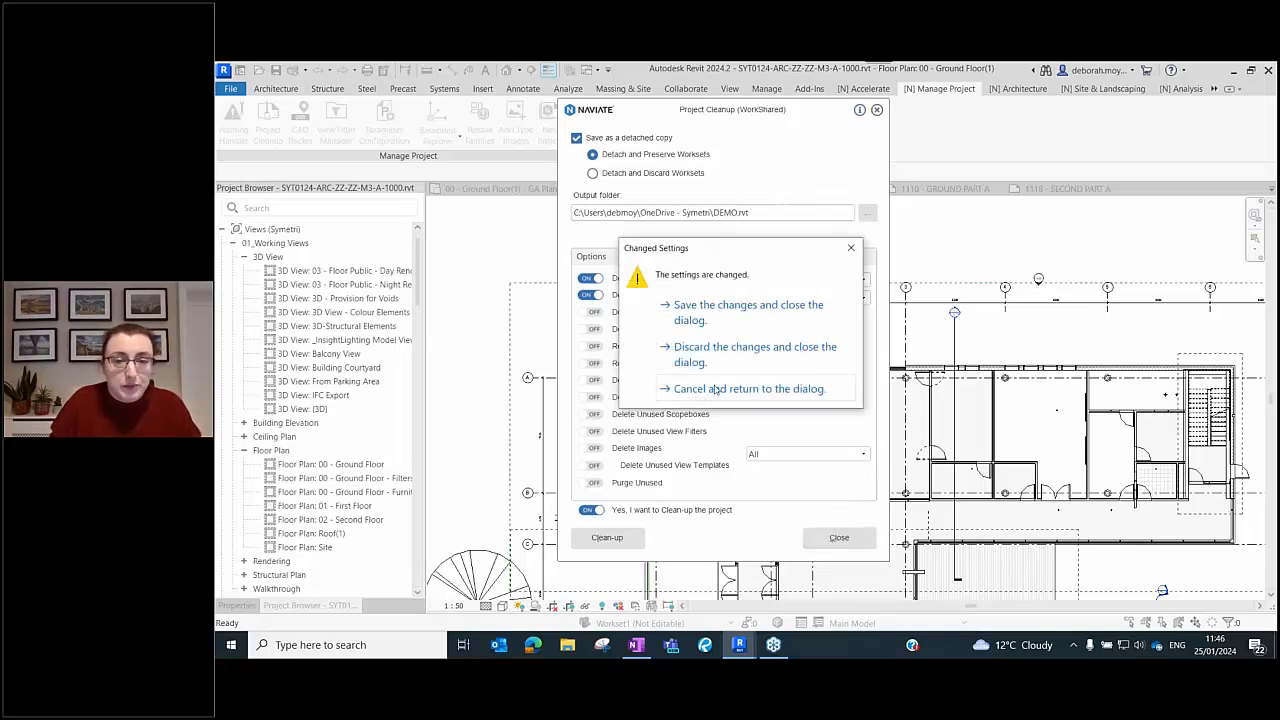
click(655, 356)
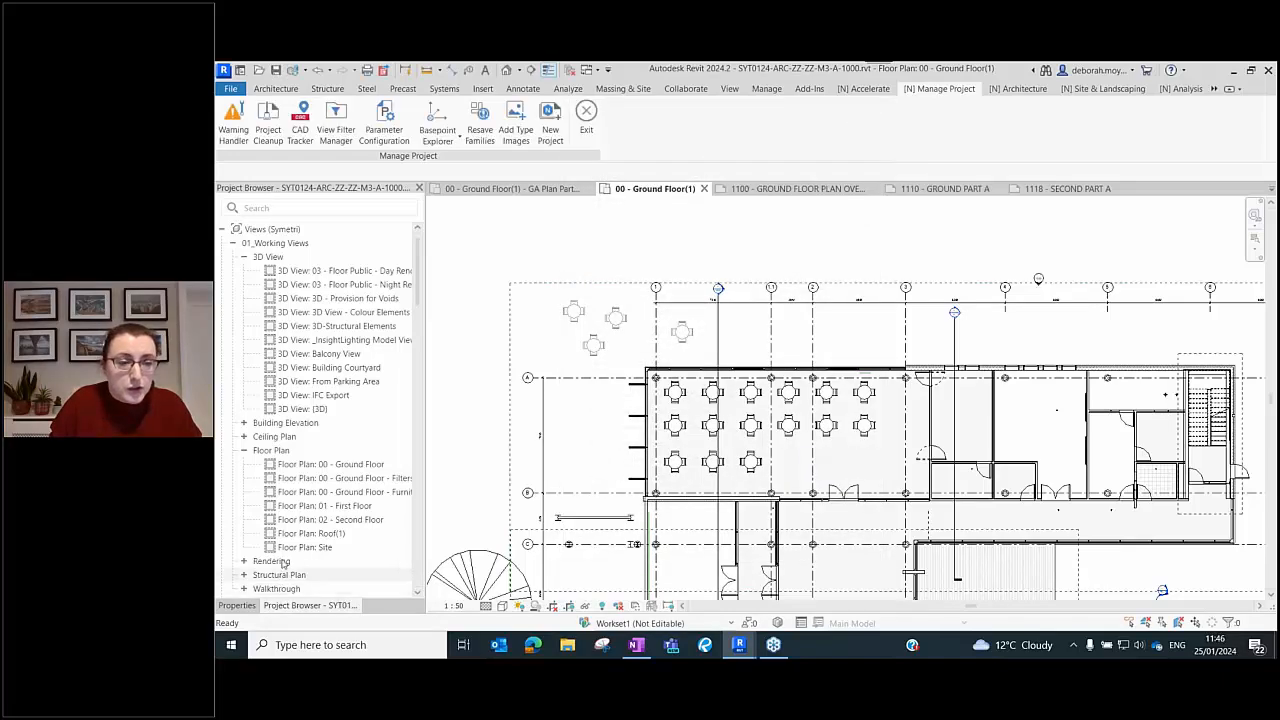
- Examine the NVDoNotPurge parameter in the 00 - Ground Floor(1) view properties and its Architectural Plan-50 view template, then accept the template
click(240, 606)
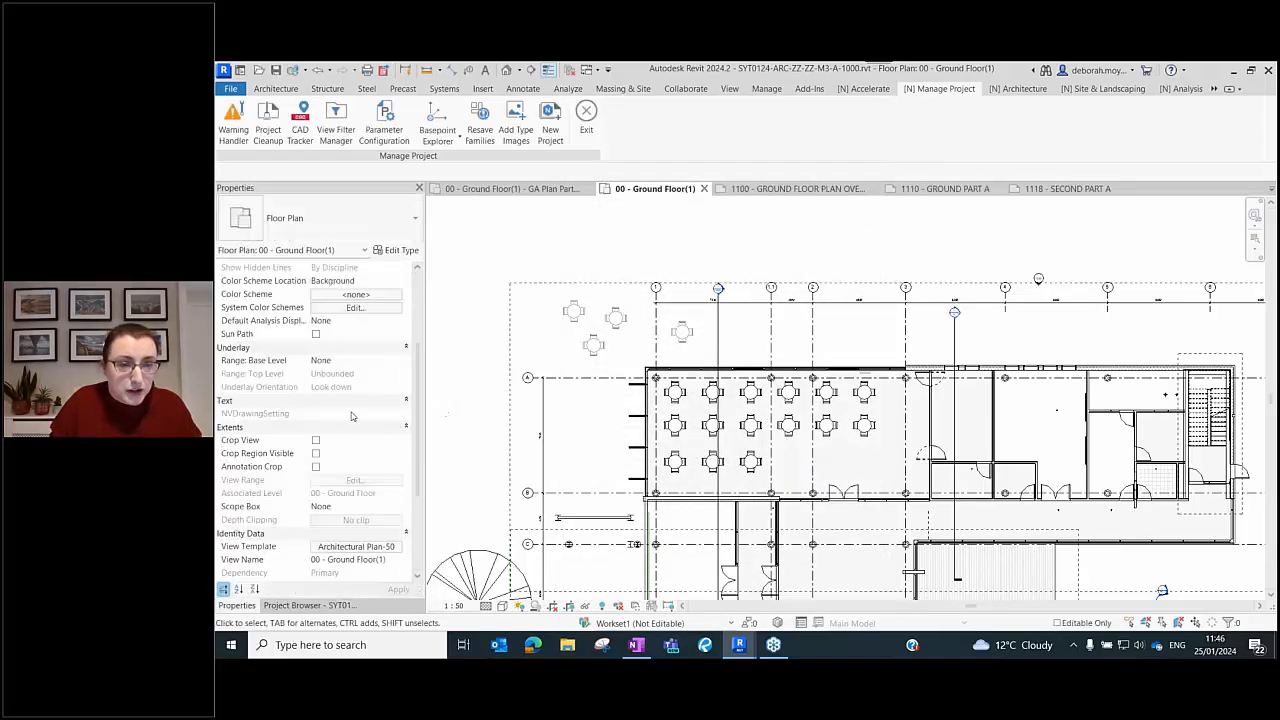
scroll(320, 435, down, 3)
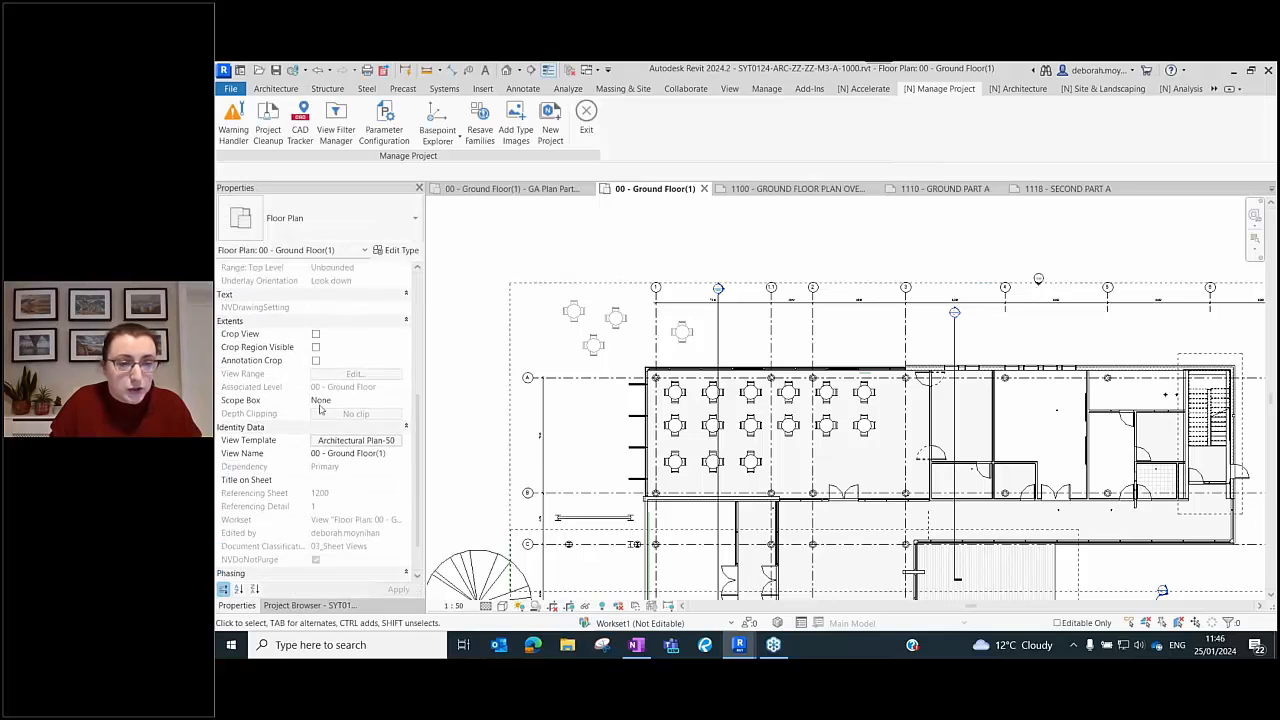
scroll(294, 426, down, 1)
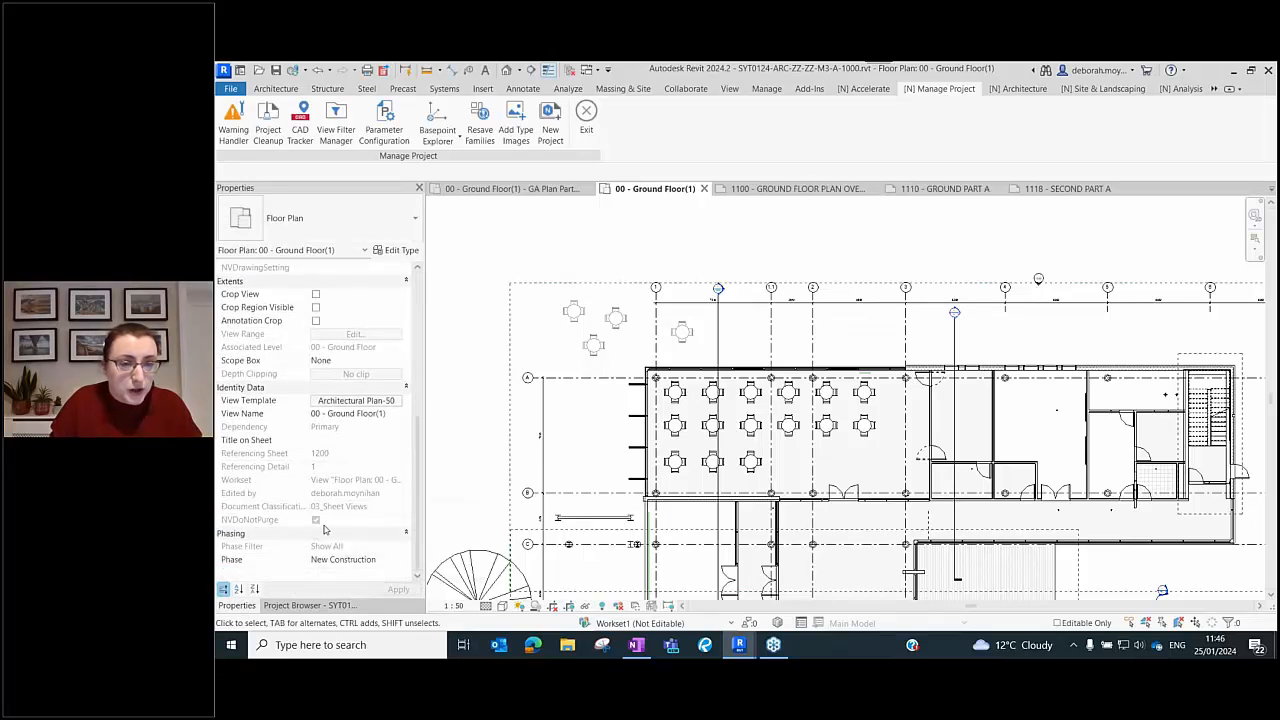
click(390, 402)
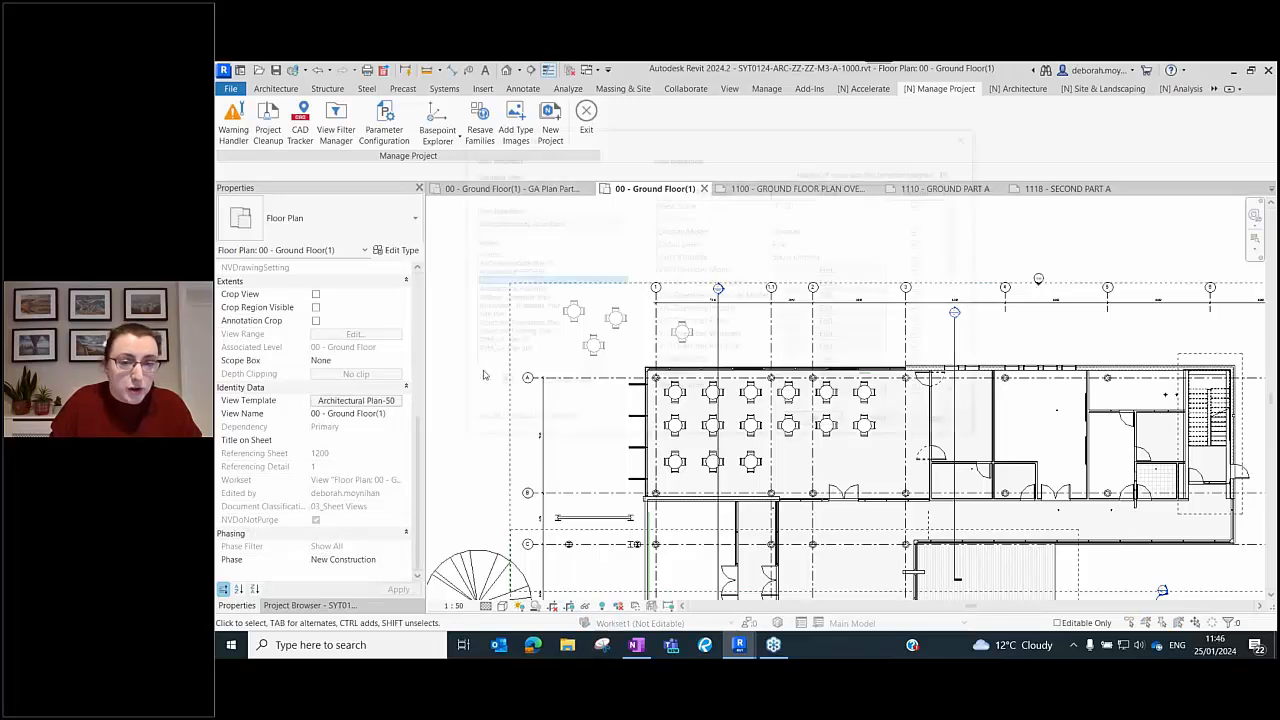
scroll(777, 365, down, 4)
click(777, 365)
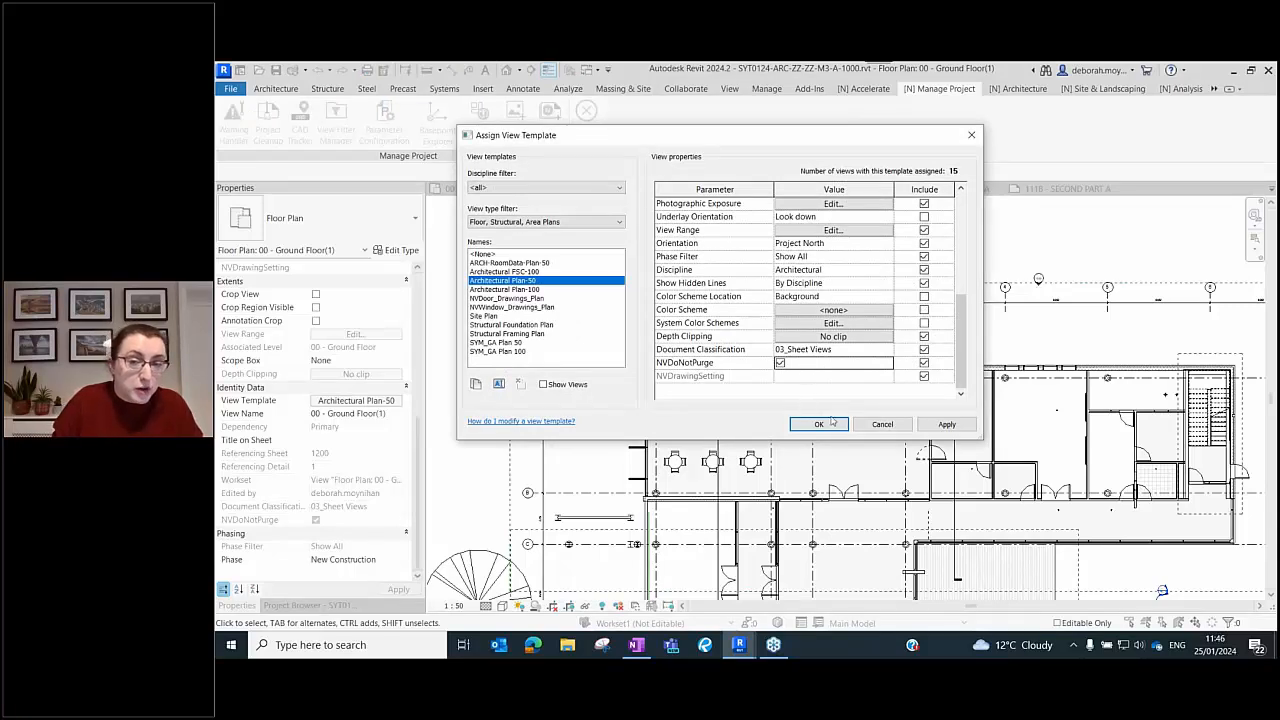
click(818, 425)
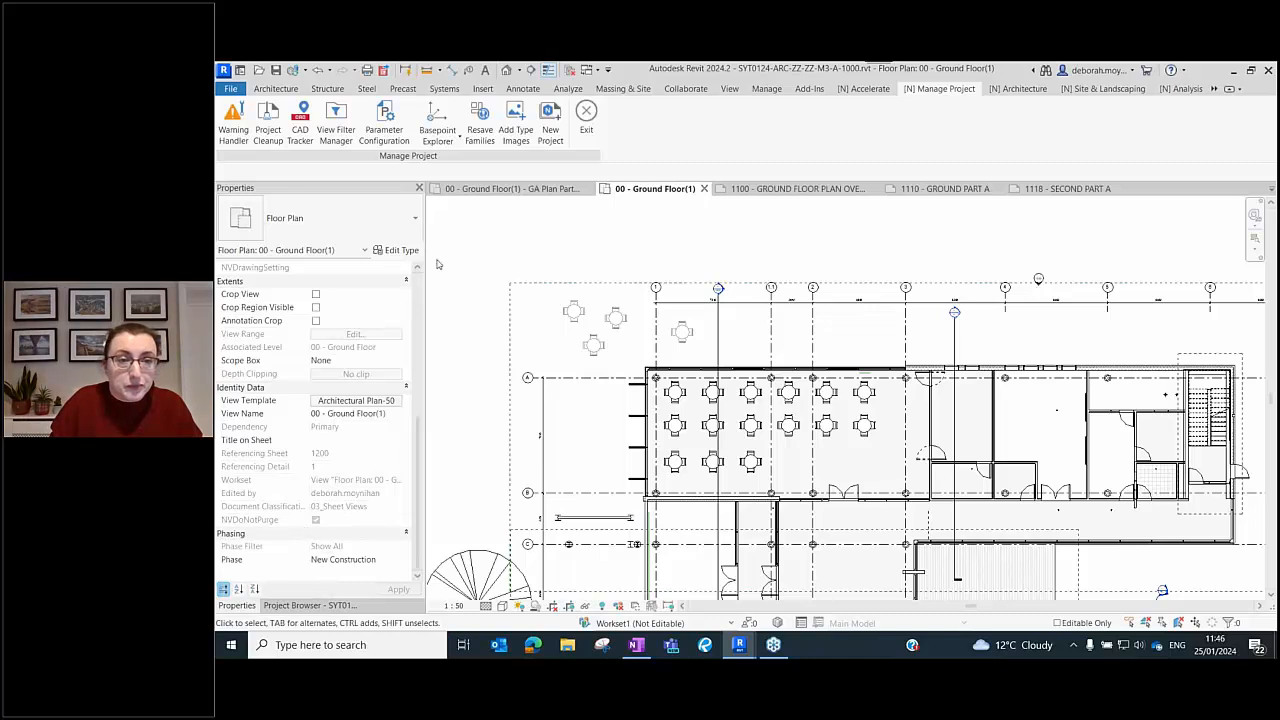
- Open the 00 - Ground Floor working plan and examine in CAD Tracker which views contain the imported dining table.dwg
click(300, 605)
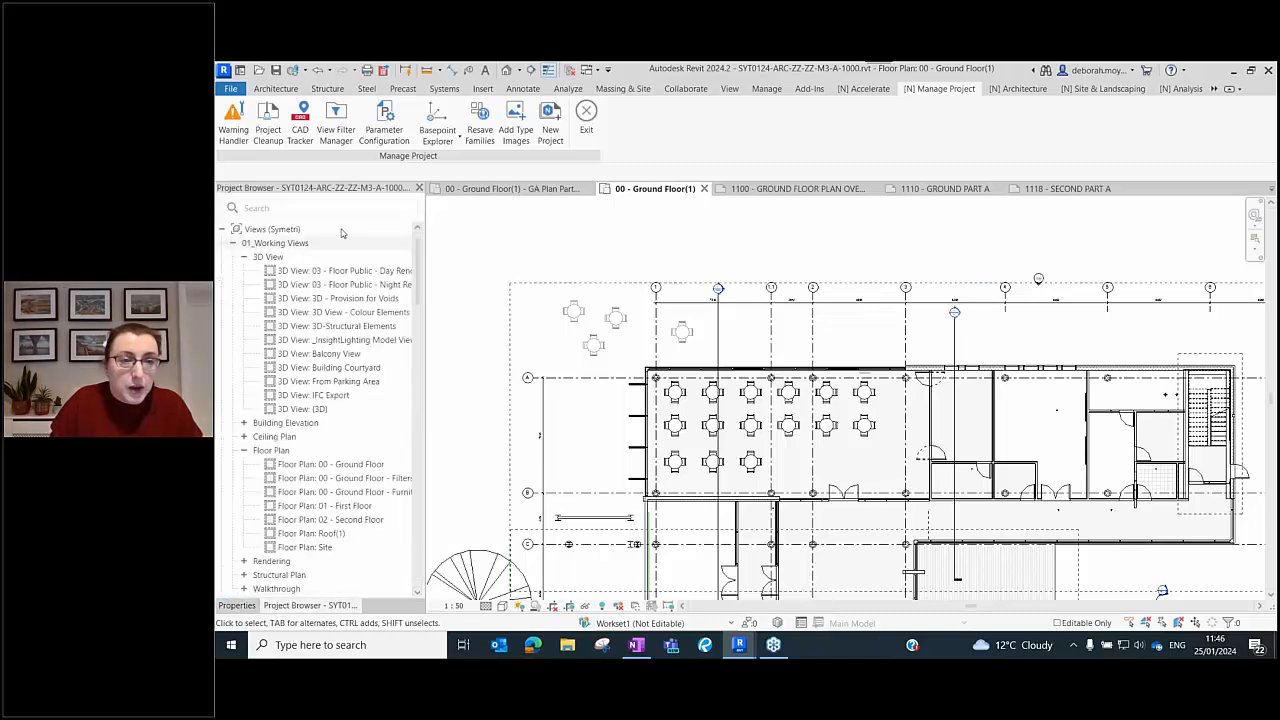
double_click(342, 465)
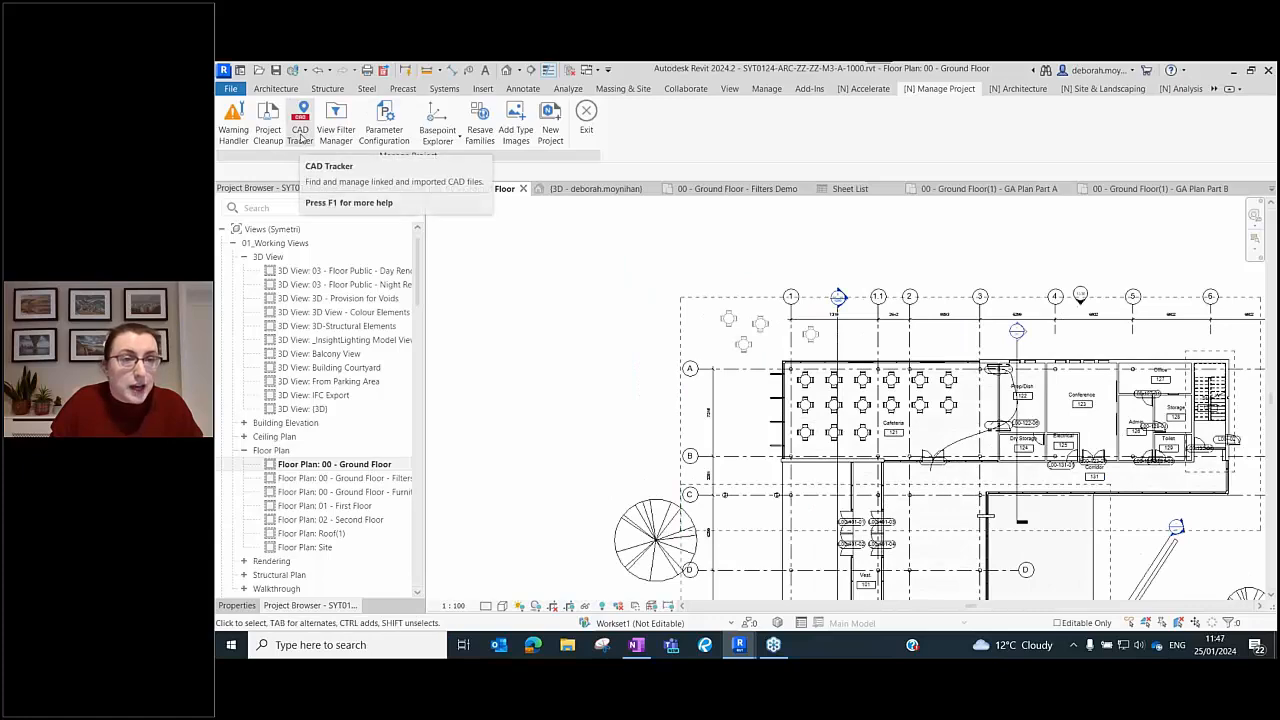
click(301, 128)
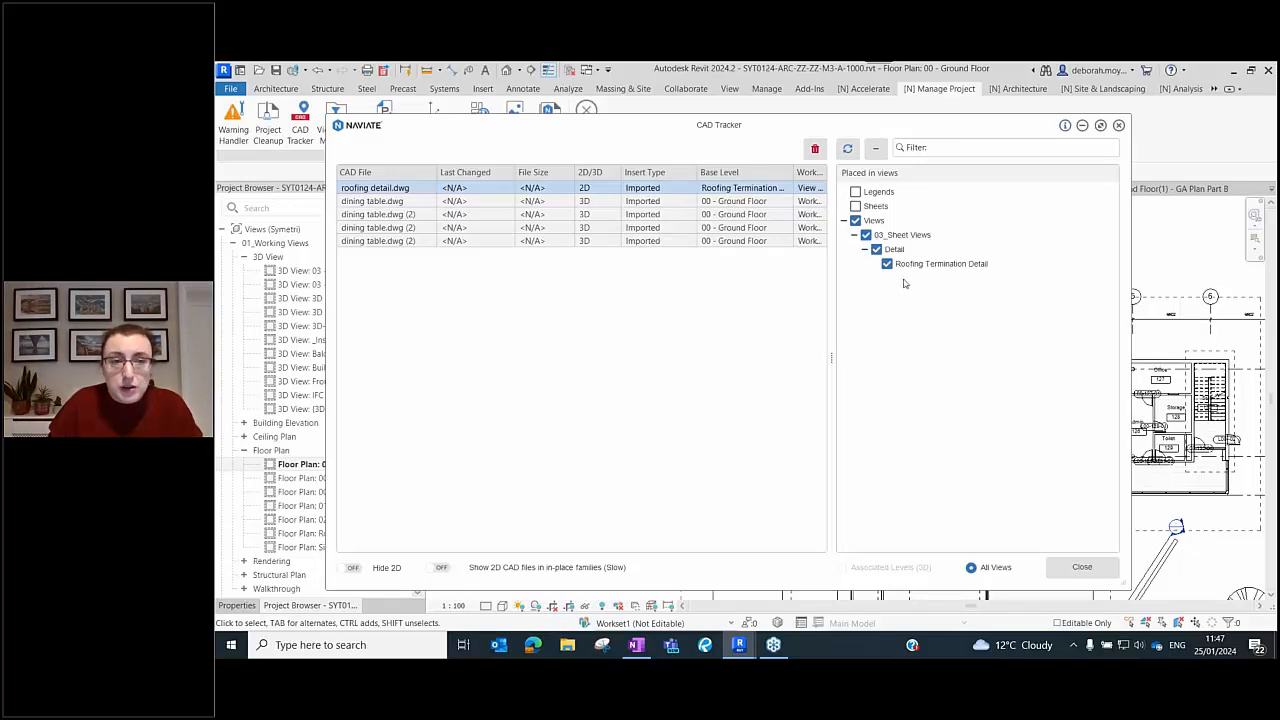
click(386, 201)
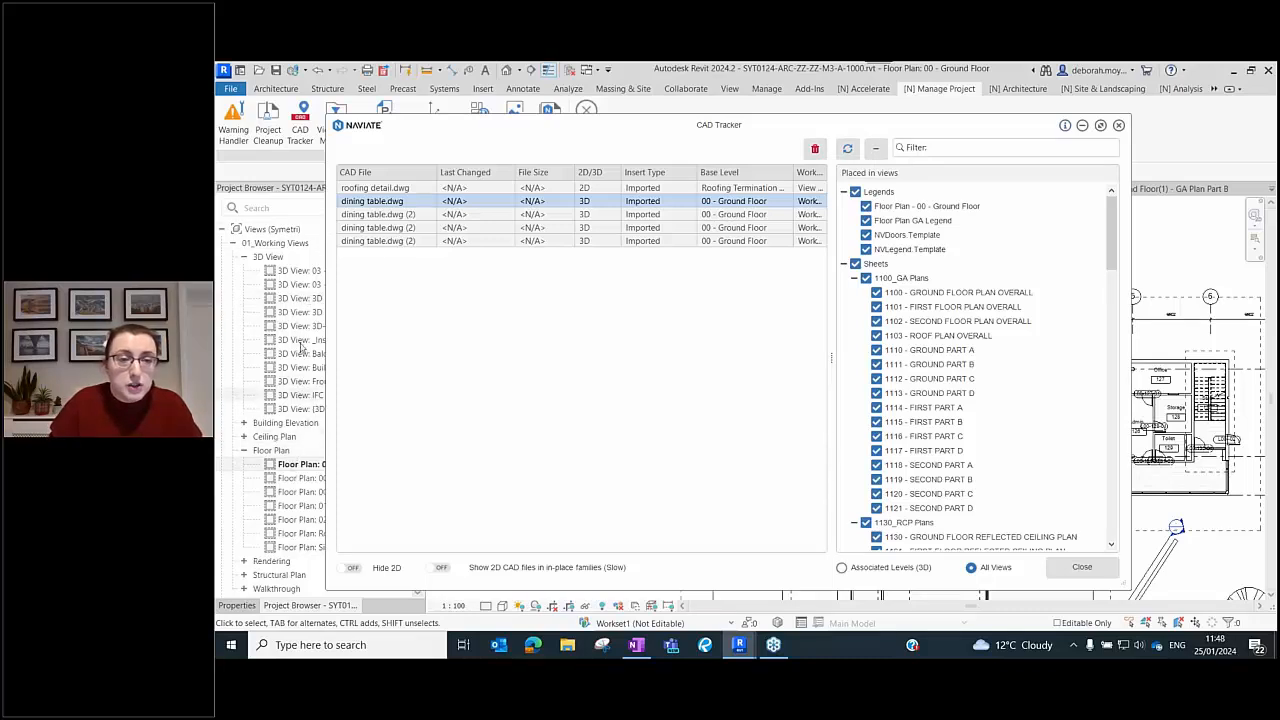
- Delete the first listed dining table.dwg (2) import with CAD Tracker, confirm the deletion, and close the tracker
click(394, 216)
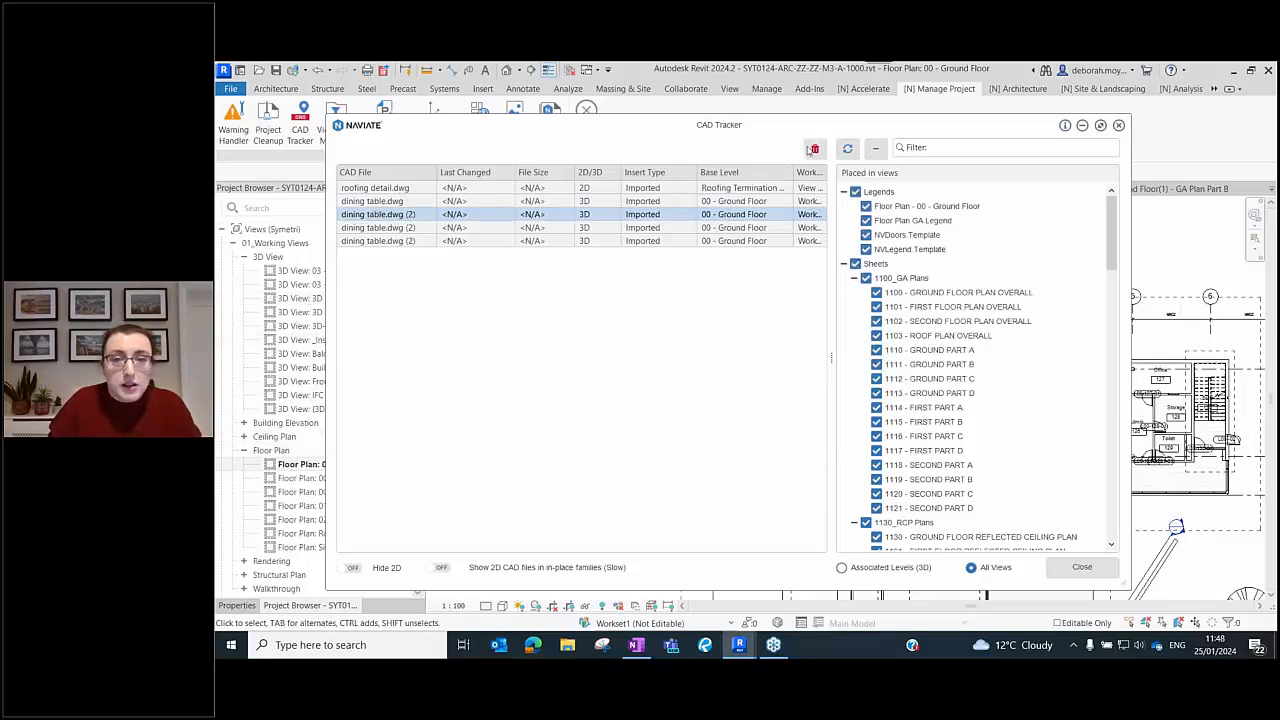
click(808, 149)
click(786, 395)
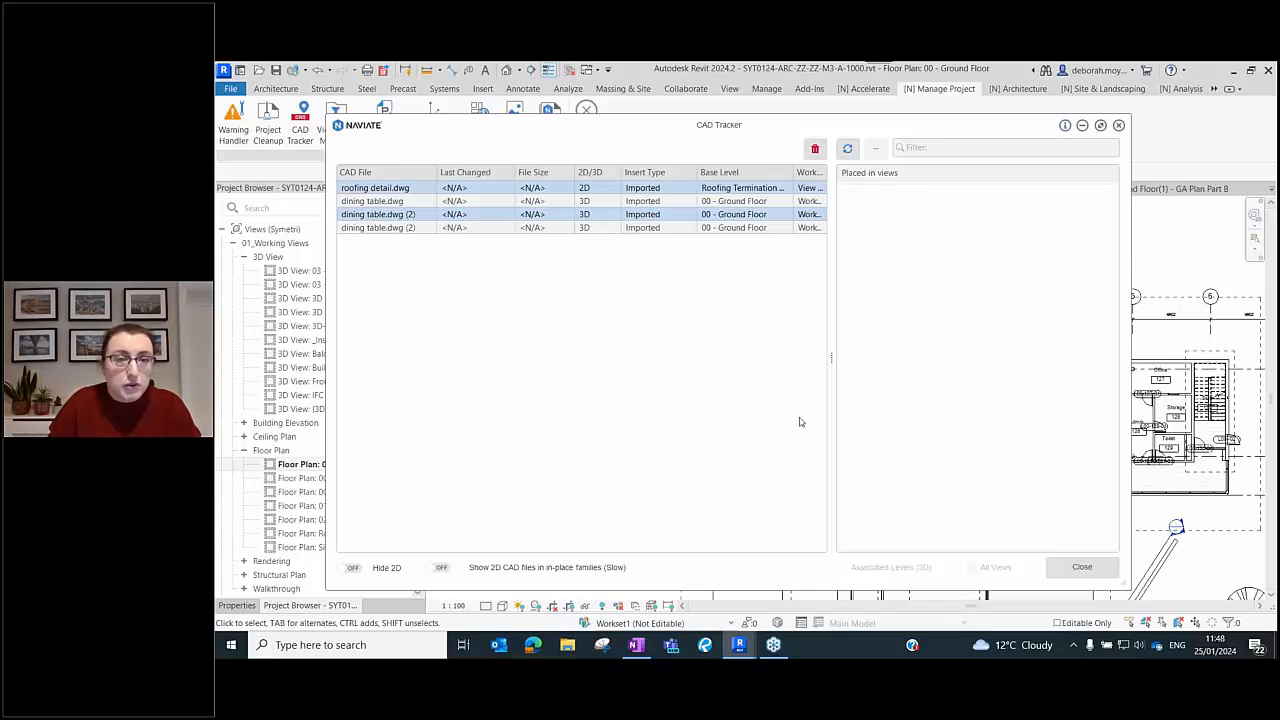
click(1070, 566)
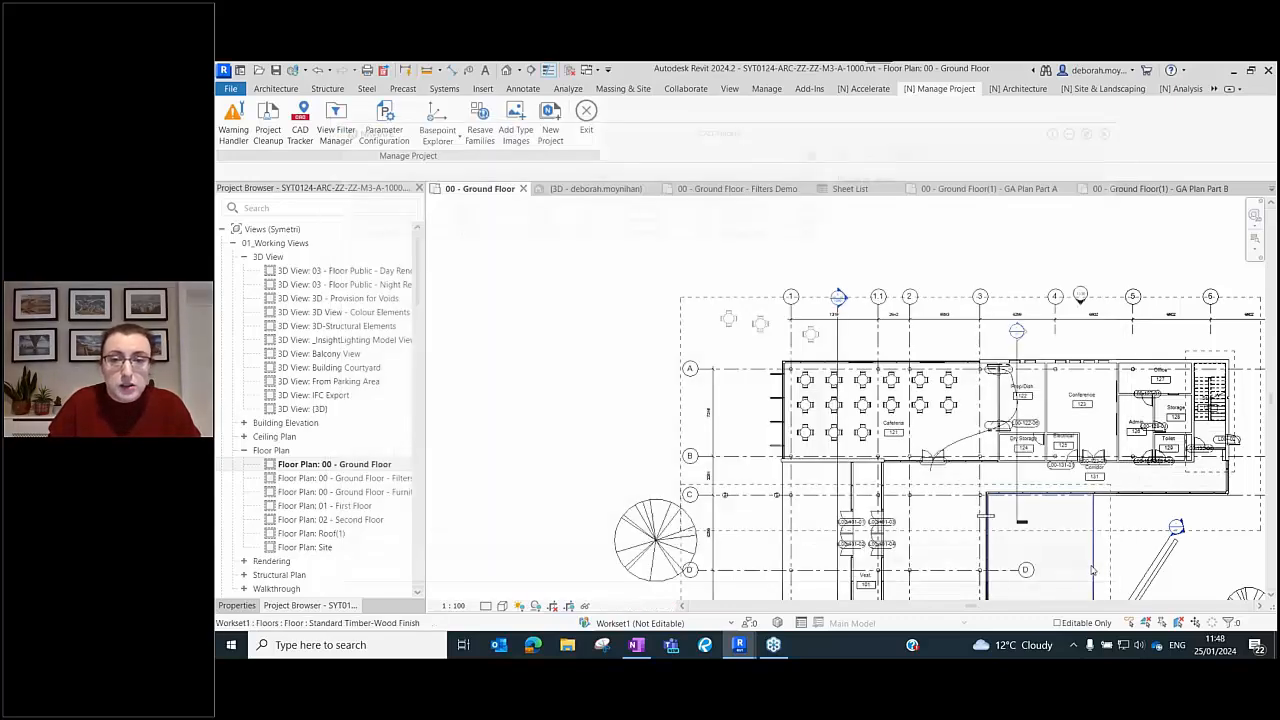
- Exit the project management tools and open the 3D - Provision for Voids view
middle_drag(858, 279, 758, 277)
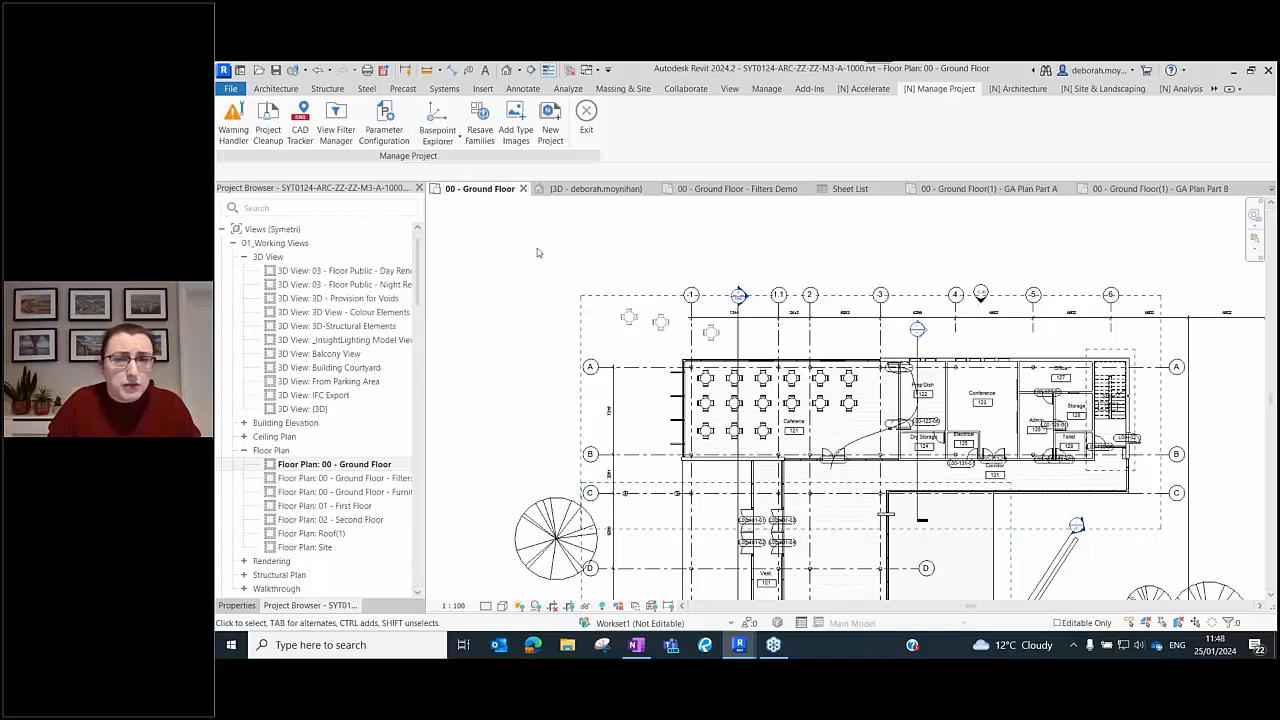
click(587, 113)
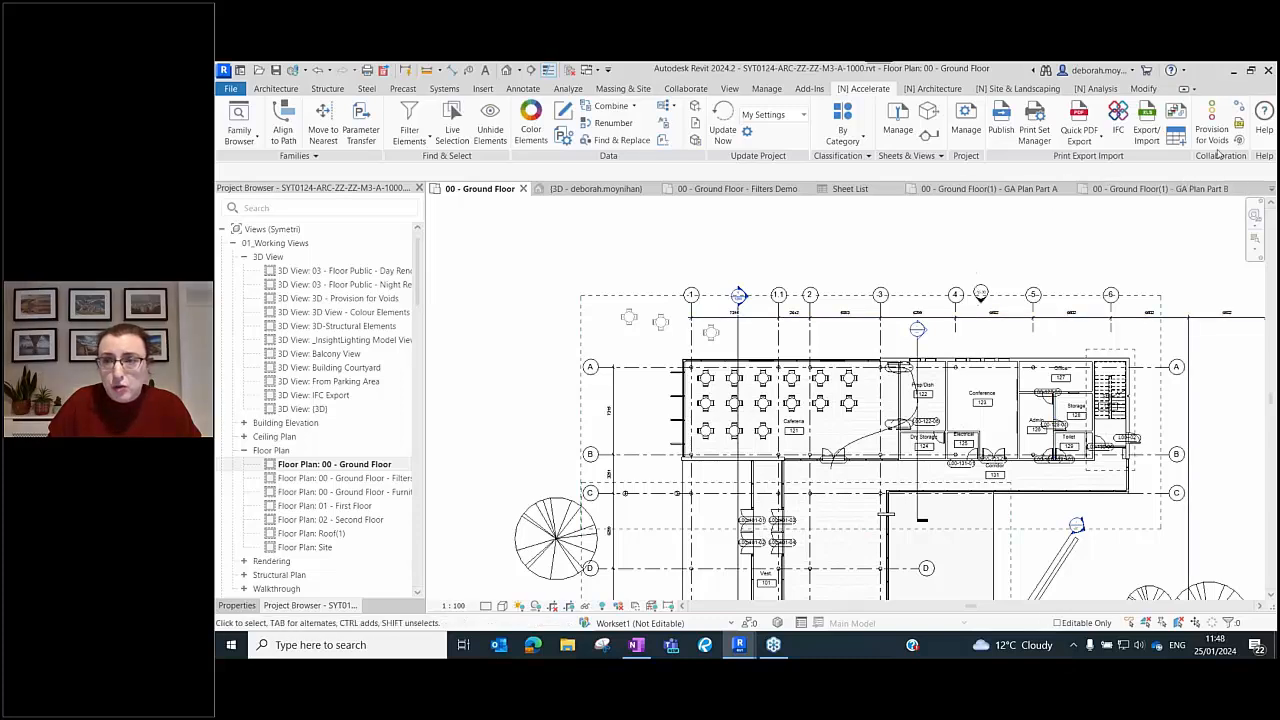
click(353, 299)
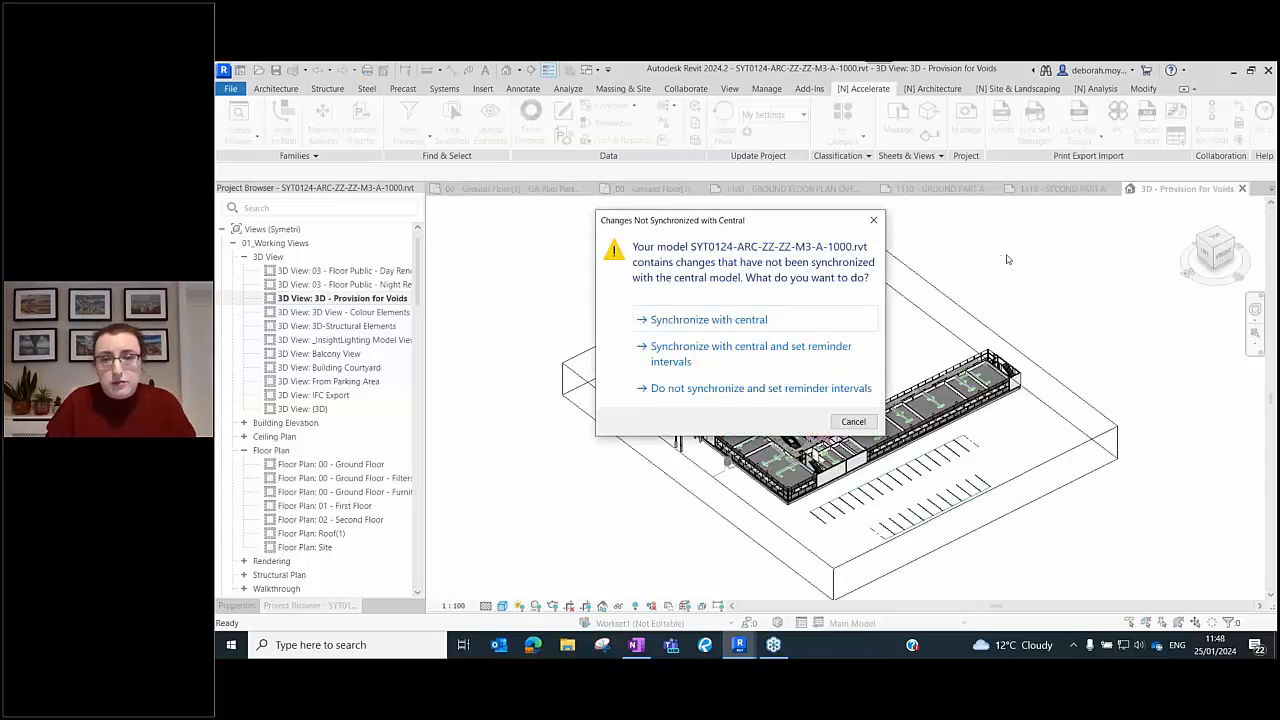
- Dismiss the synchronization reminder, open the Provision for Voids tools and inspect the linked services in the architectural 3D view
key(Escape)
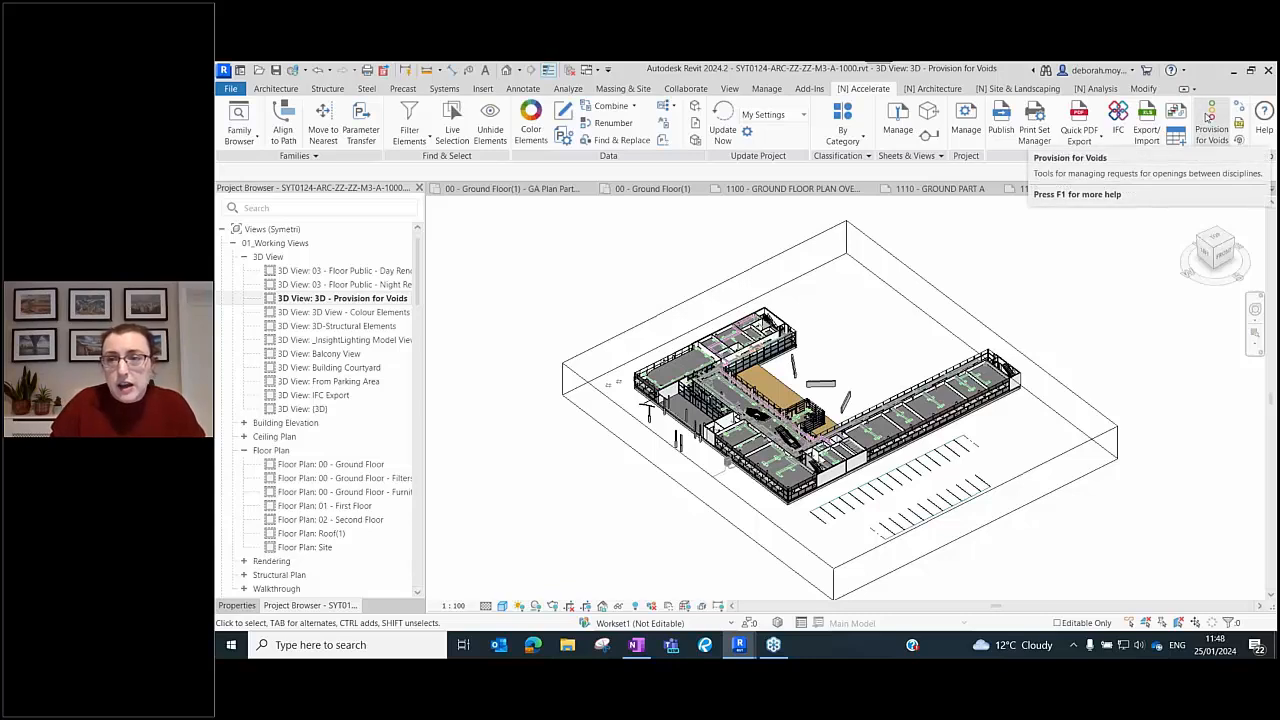
click(1208, 120)
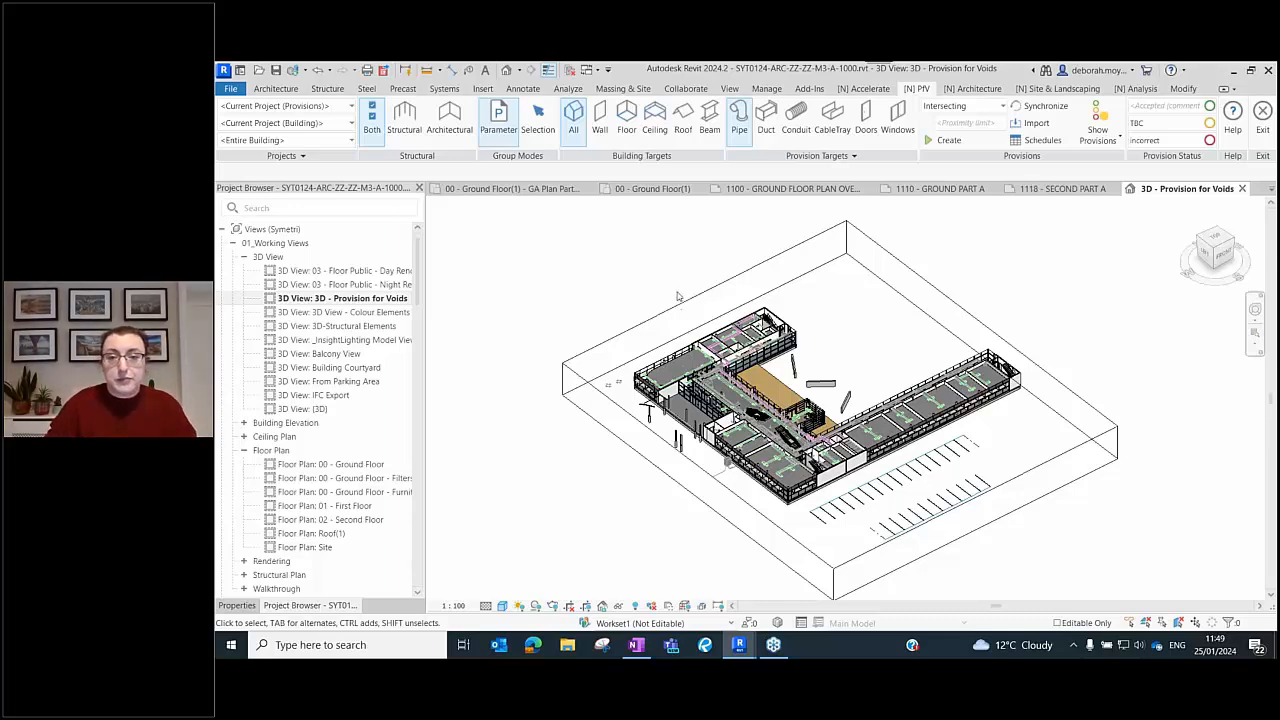
scroll(640, 349, up, 3)
scroll(640, 349, up, 4)
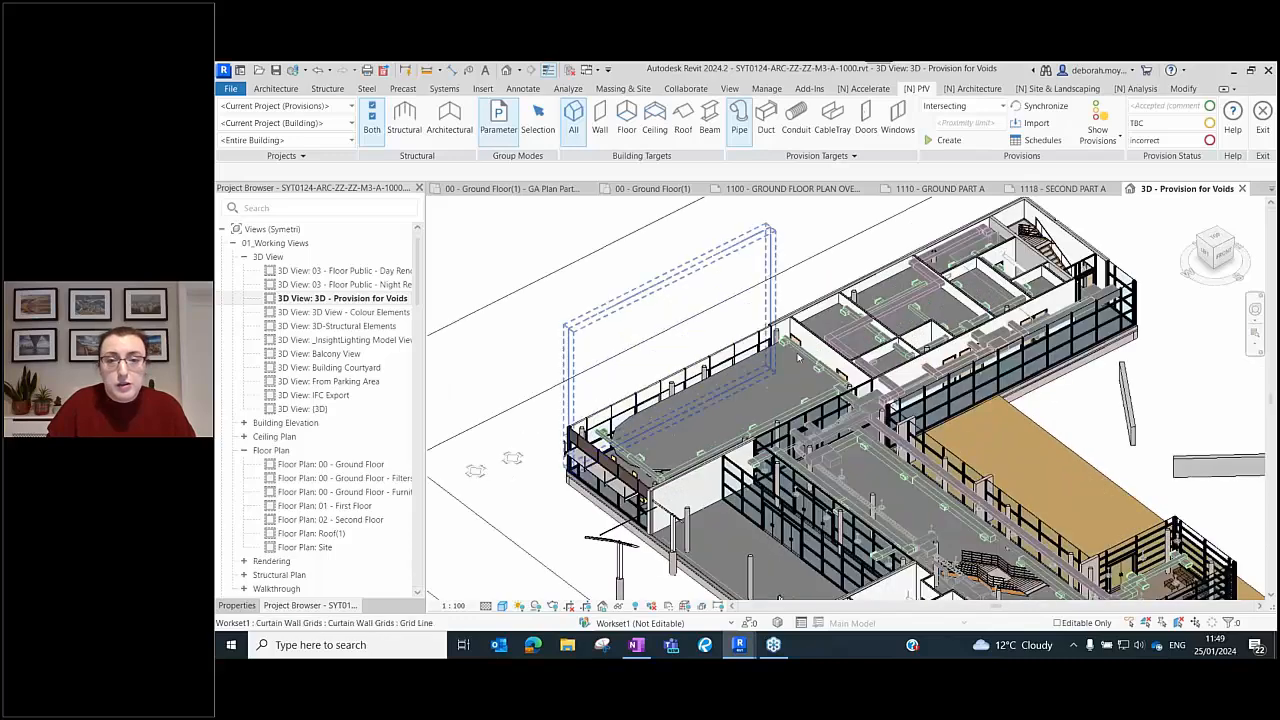
scroll(845, 305, up, 2)
middle_drag(845, 305, 818, 386)
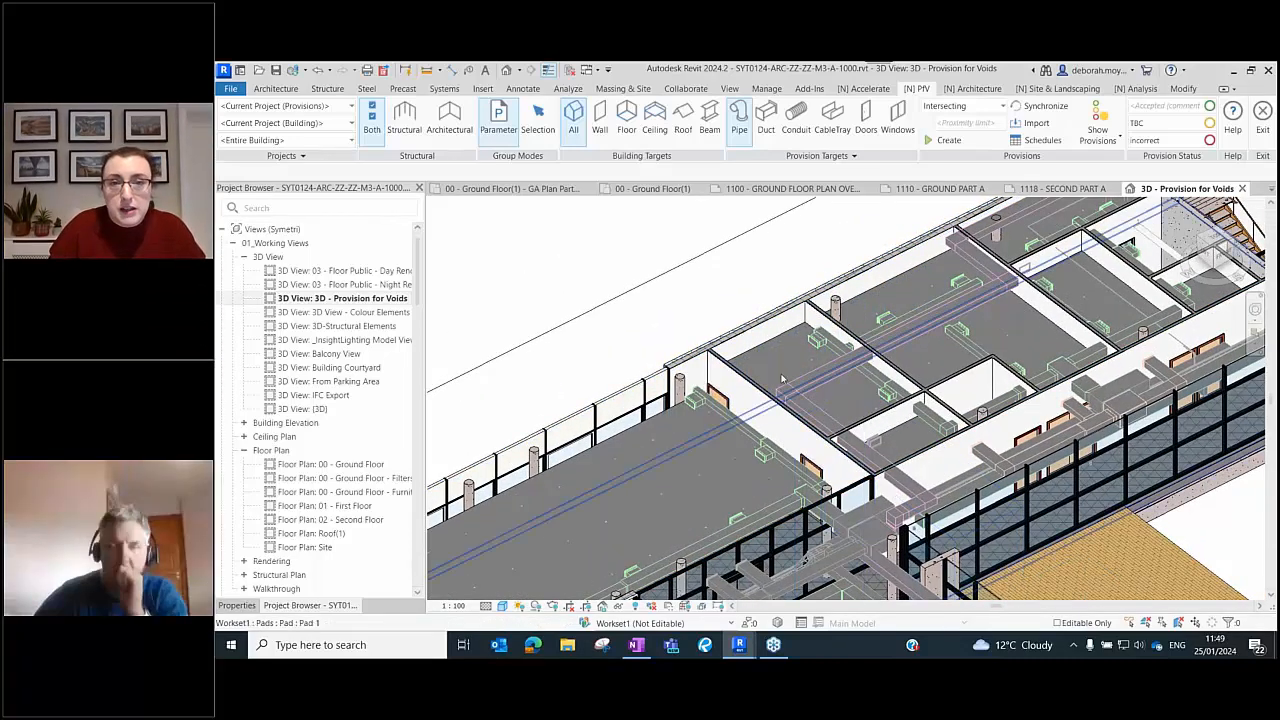
scroll(779, 400, down, 2)
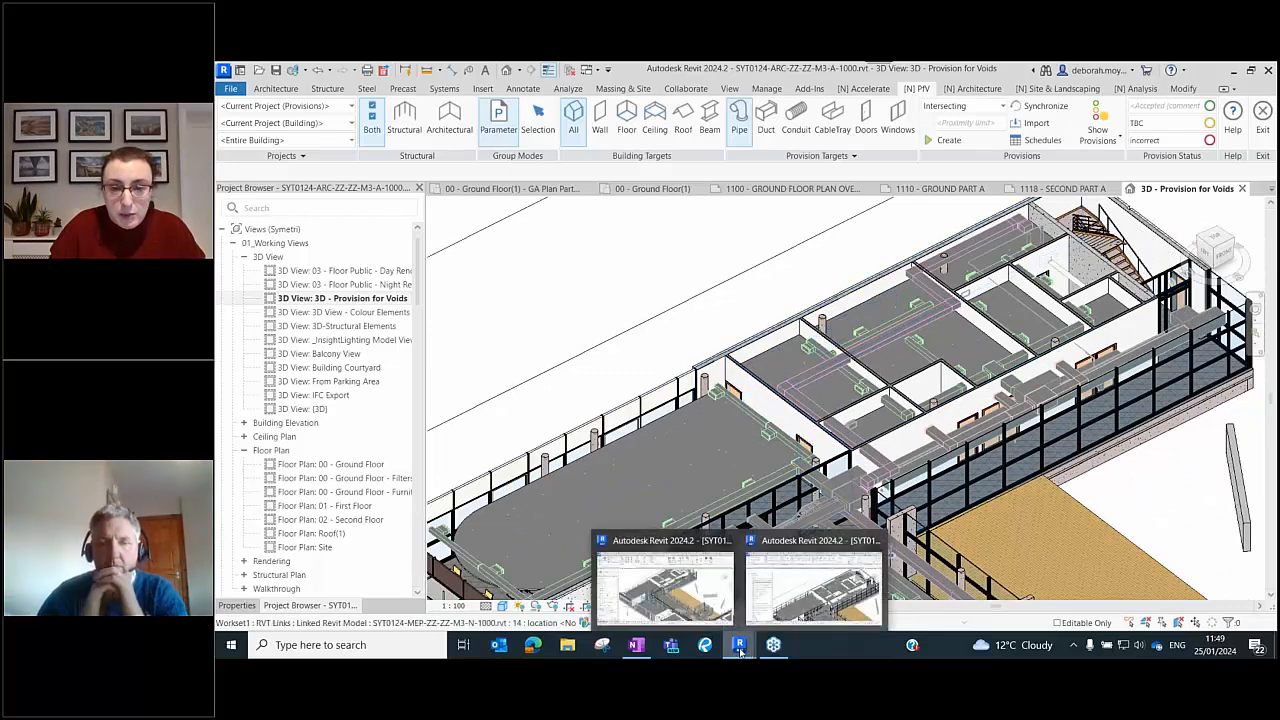
- Switch to the SYT0124-MEP-ZZ-ZZ-M3-N-1000.rvt model, show its Provision for Voids tools and inspect the rectangular exhaust duct crossing the walls
mouse_move(739, 645)
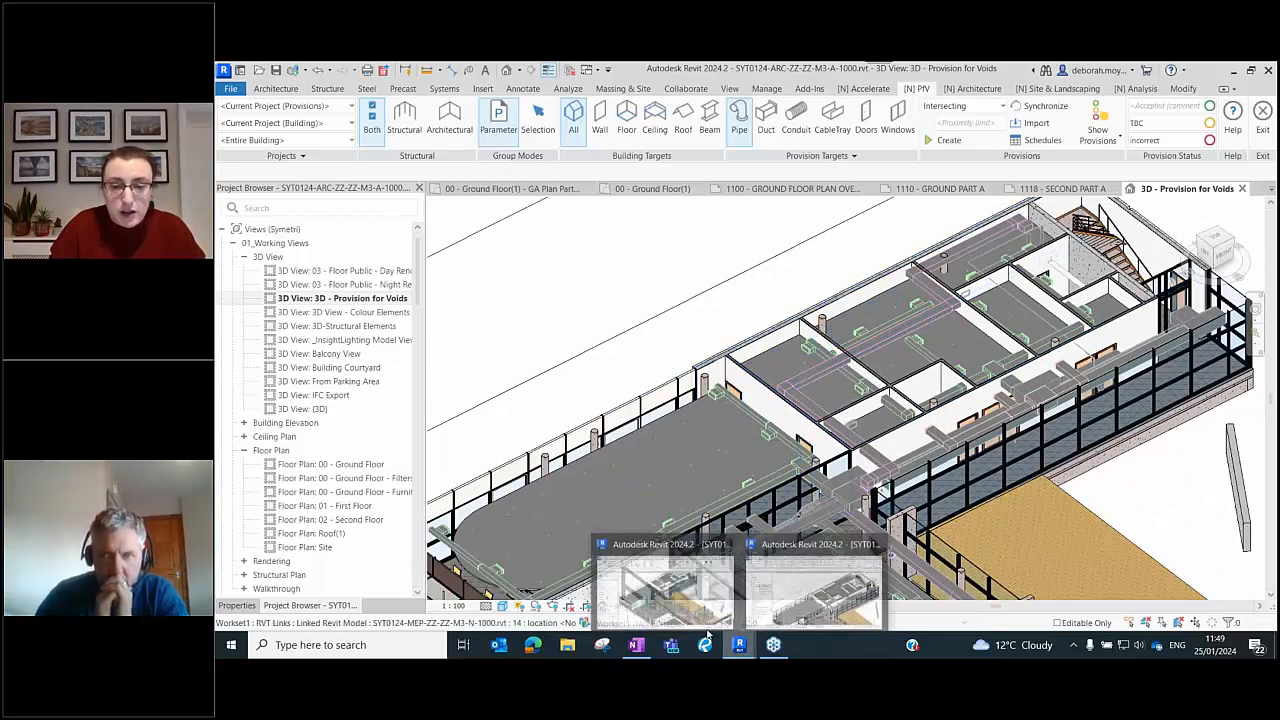
click(820, 578)
middle_drag(648, 391, 763, 493)
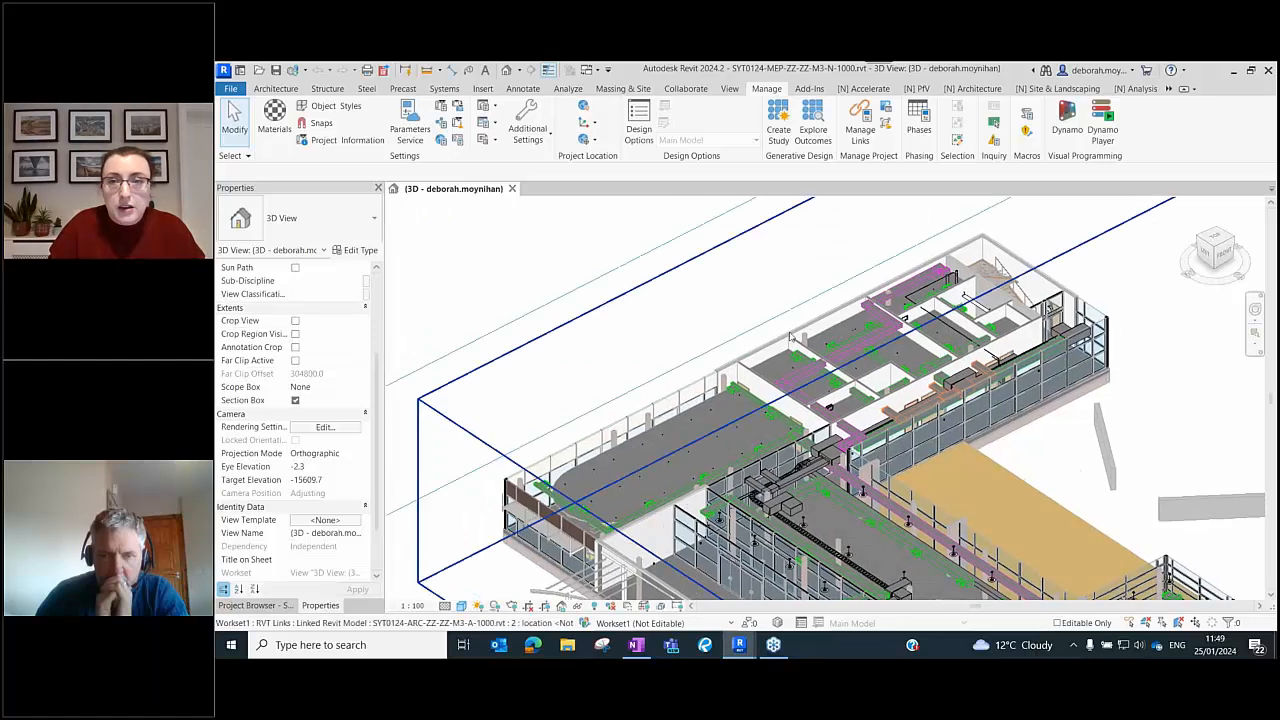
click(917, 89)
scroll(668, 396, up, 5)
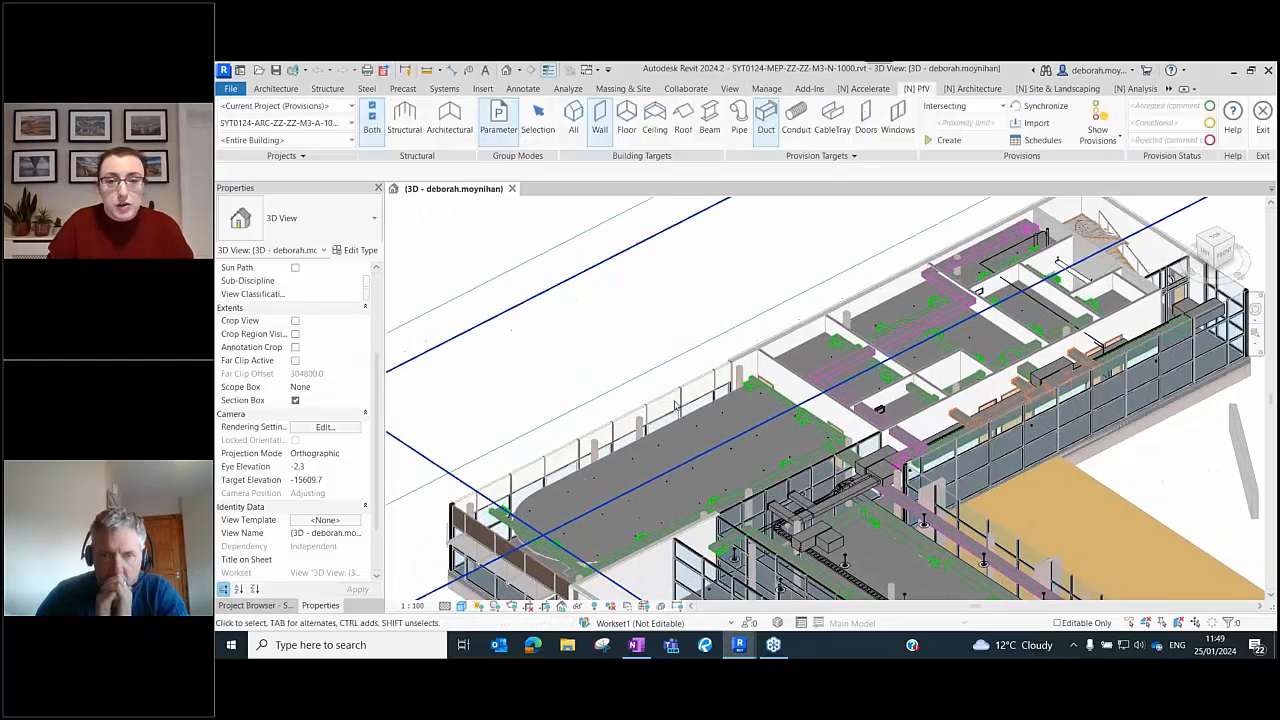
scroll(928, 338, up, 1)
click(928, 338)
key(Escape)
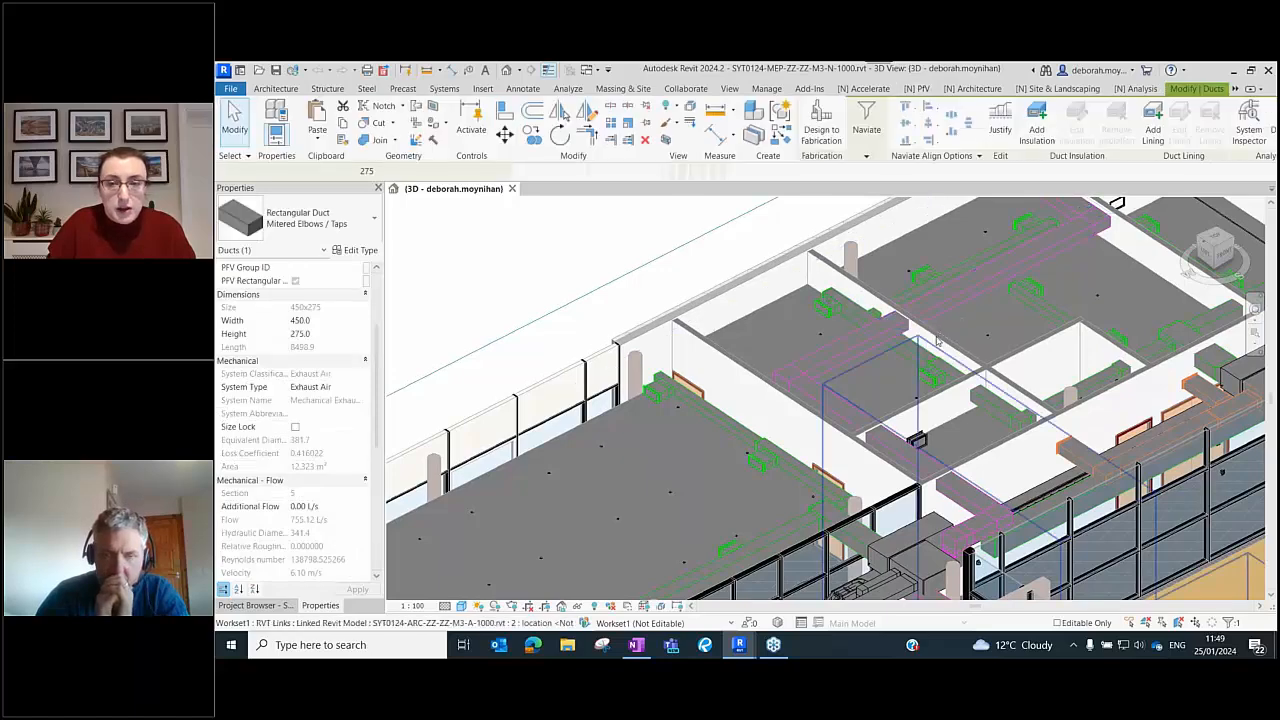
middle_drag(928, 338, 894, 365)
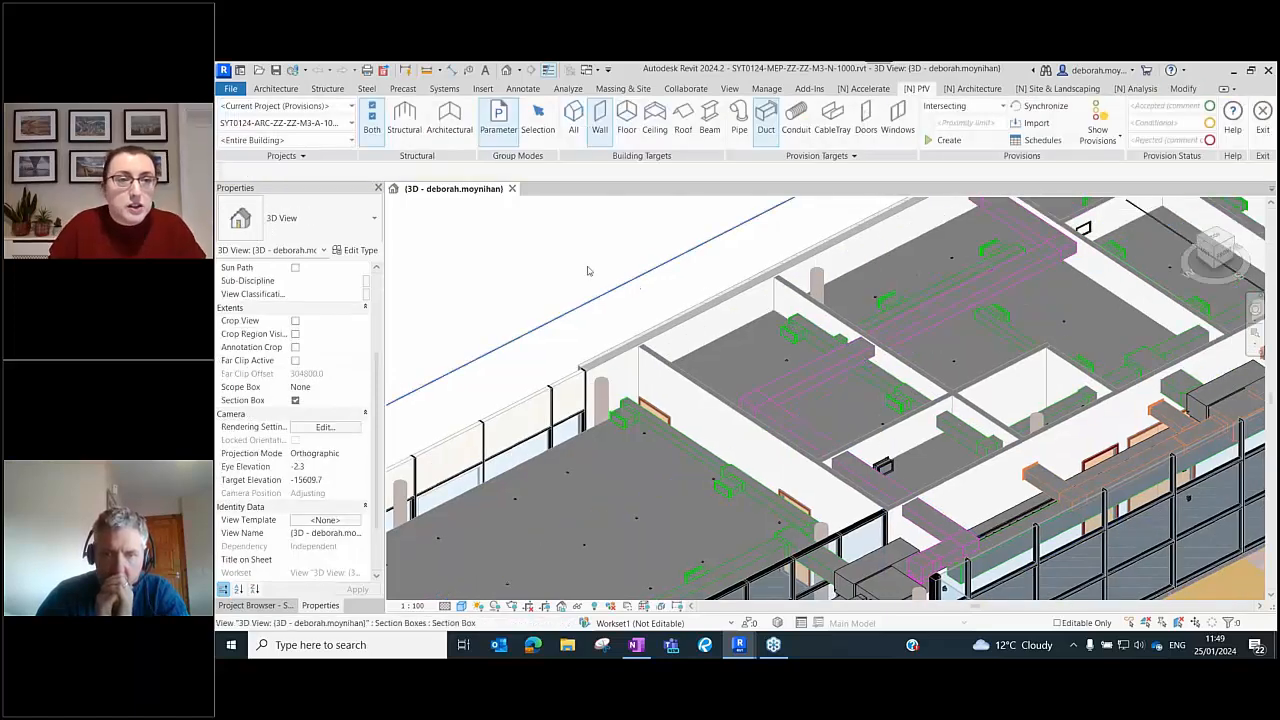
- Examine the available provision and building projects, keeping the current project for provisions and the linked SYT0124-ARC model as the building
click(345, 107)
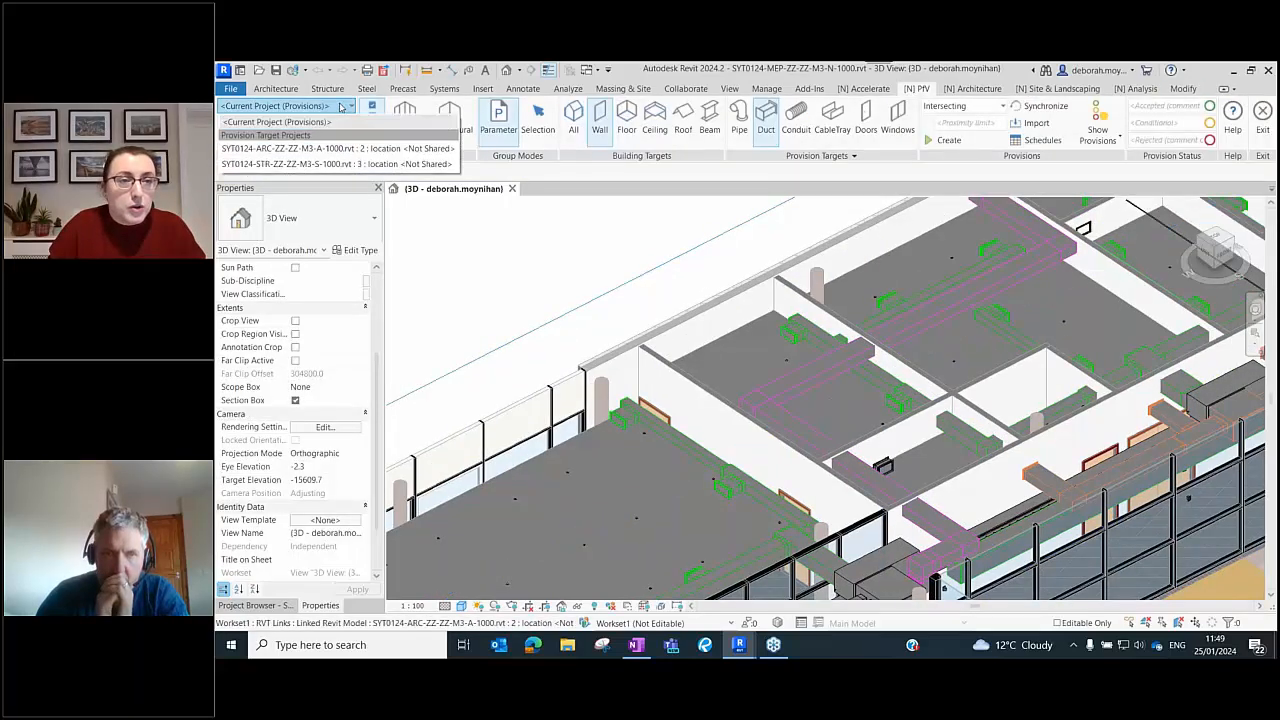
click(274, 120)
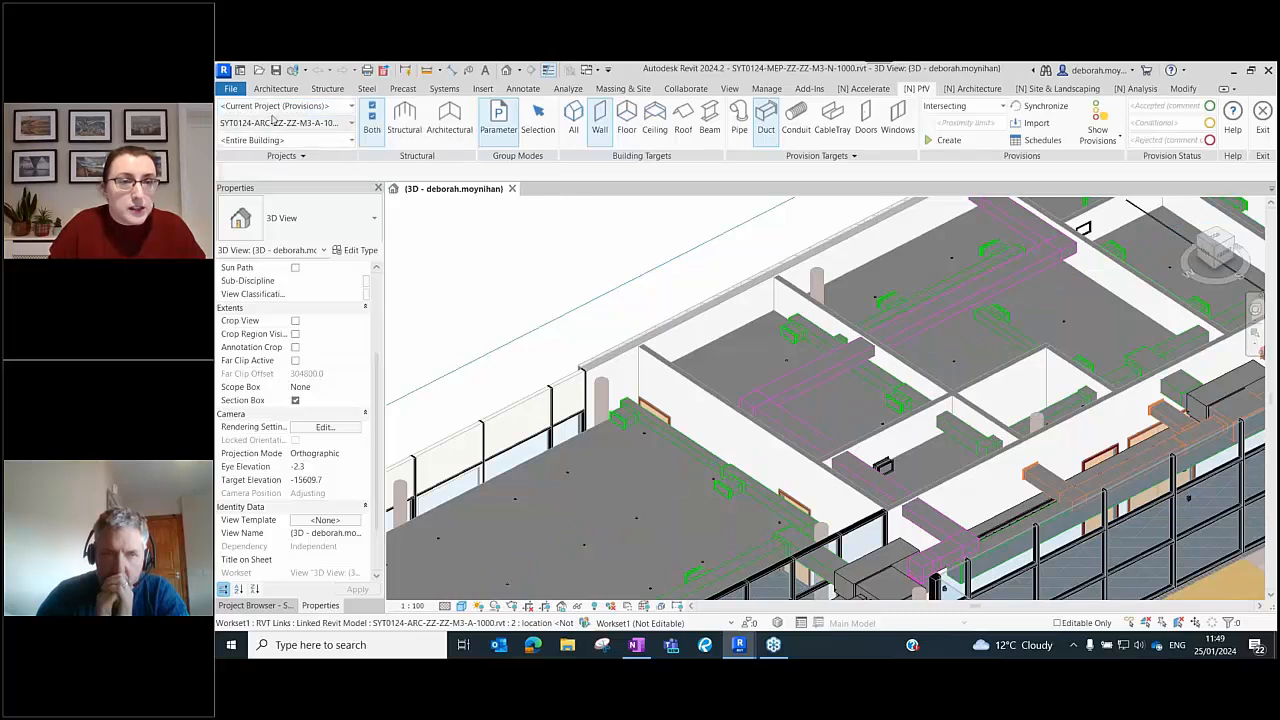
click(283, 107)
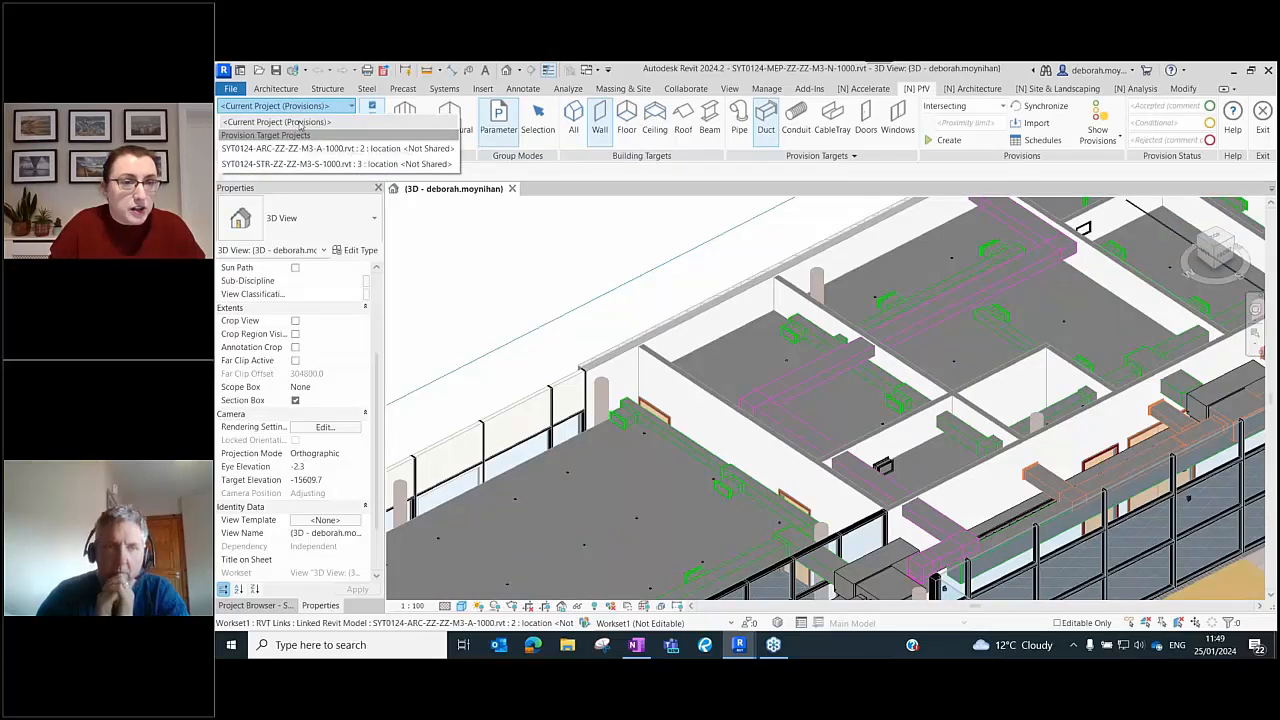
click(300, 134)
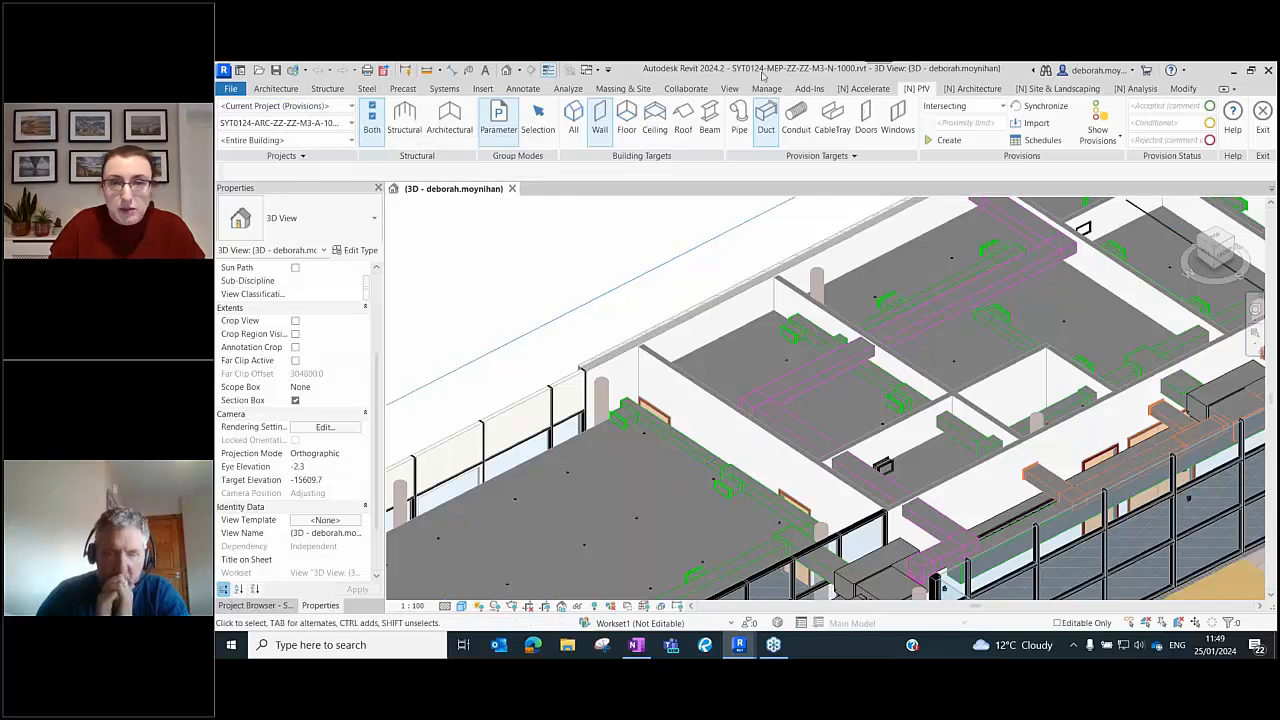
click(290, 125)
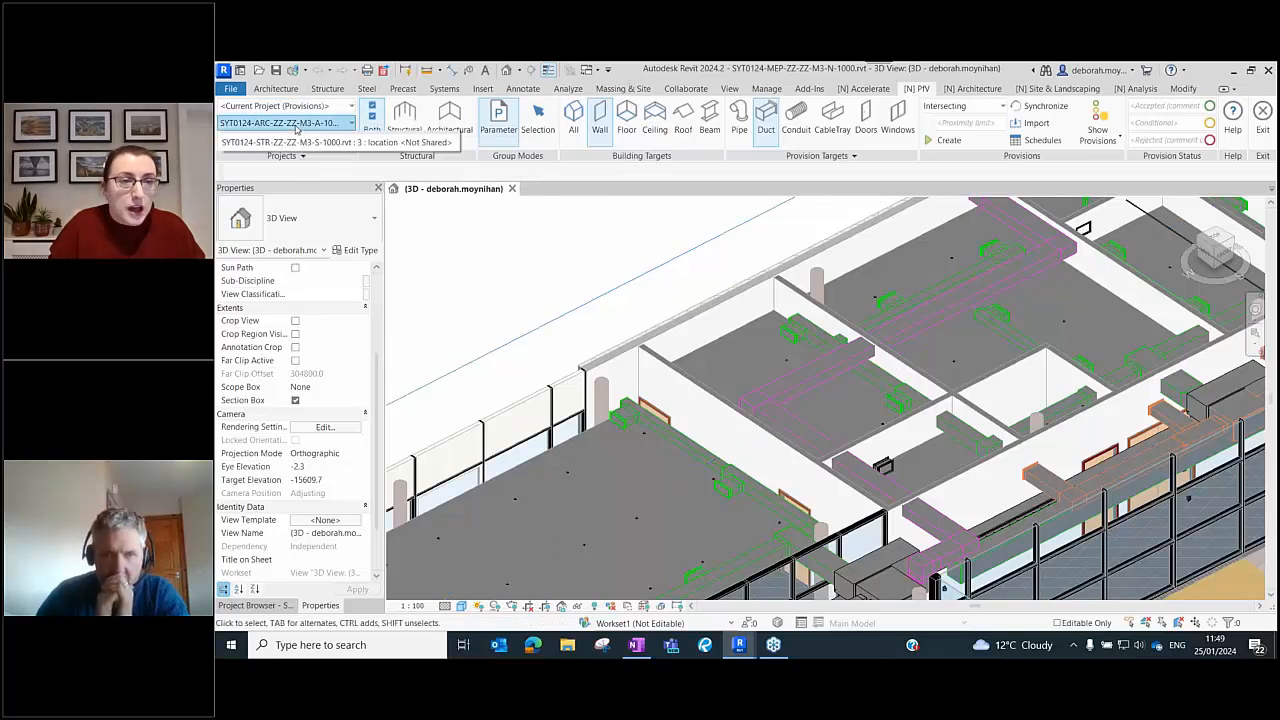
click(603, 249)
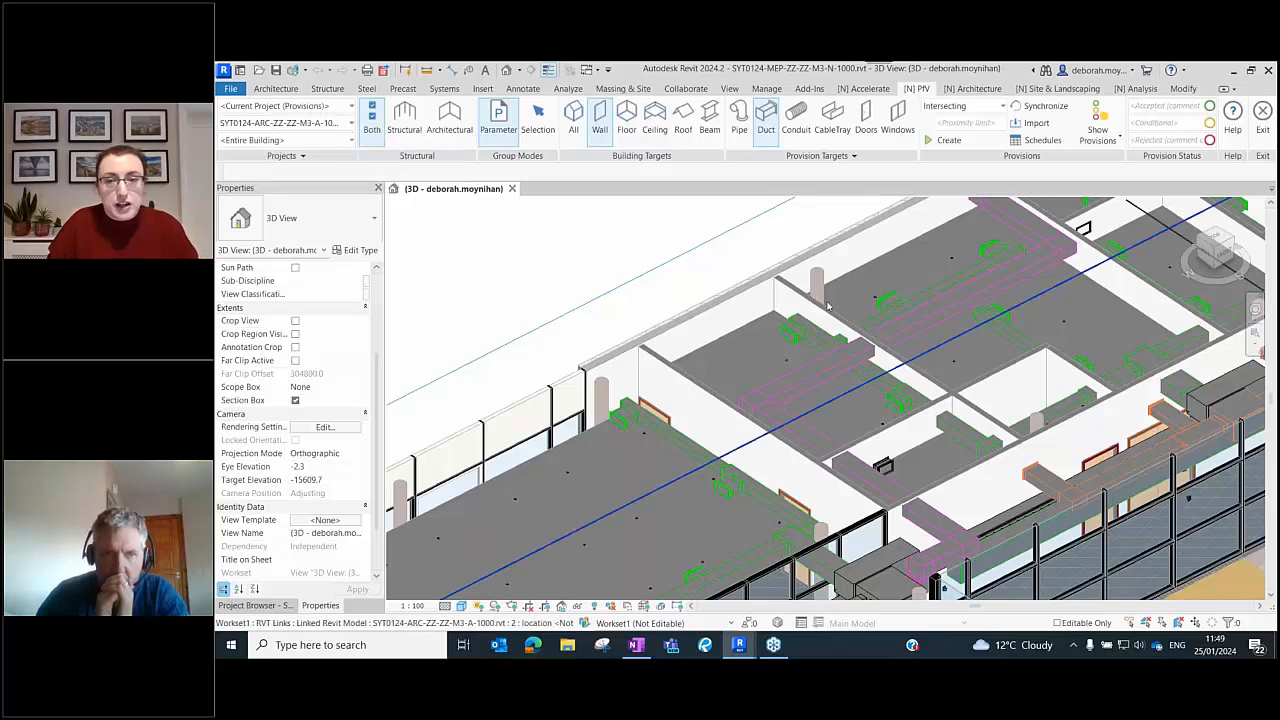
middle_drag(850, 330, 761, 336)
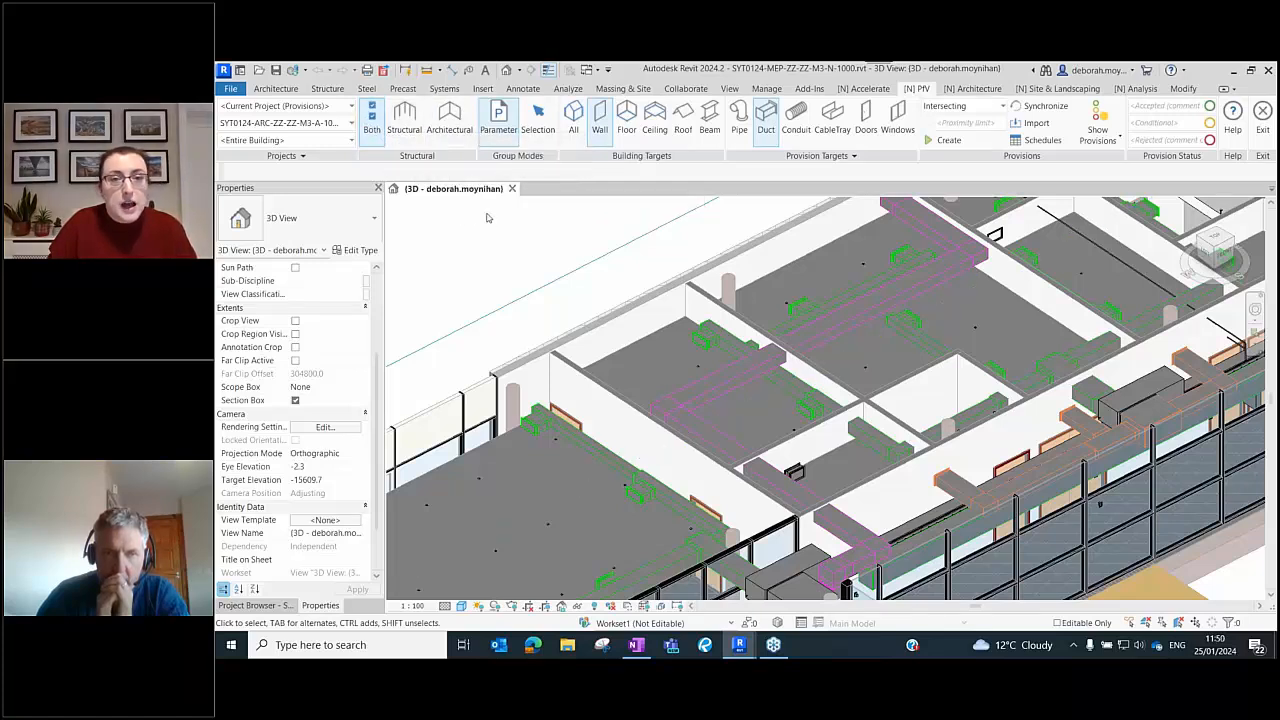
- Examine the PFV Group ID parameter of the rectangular exhaust duct crossing the rooms, and dismiss the save reminder
click(538, 118)
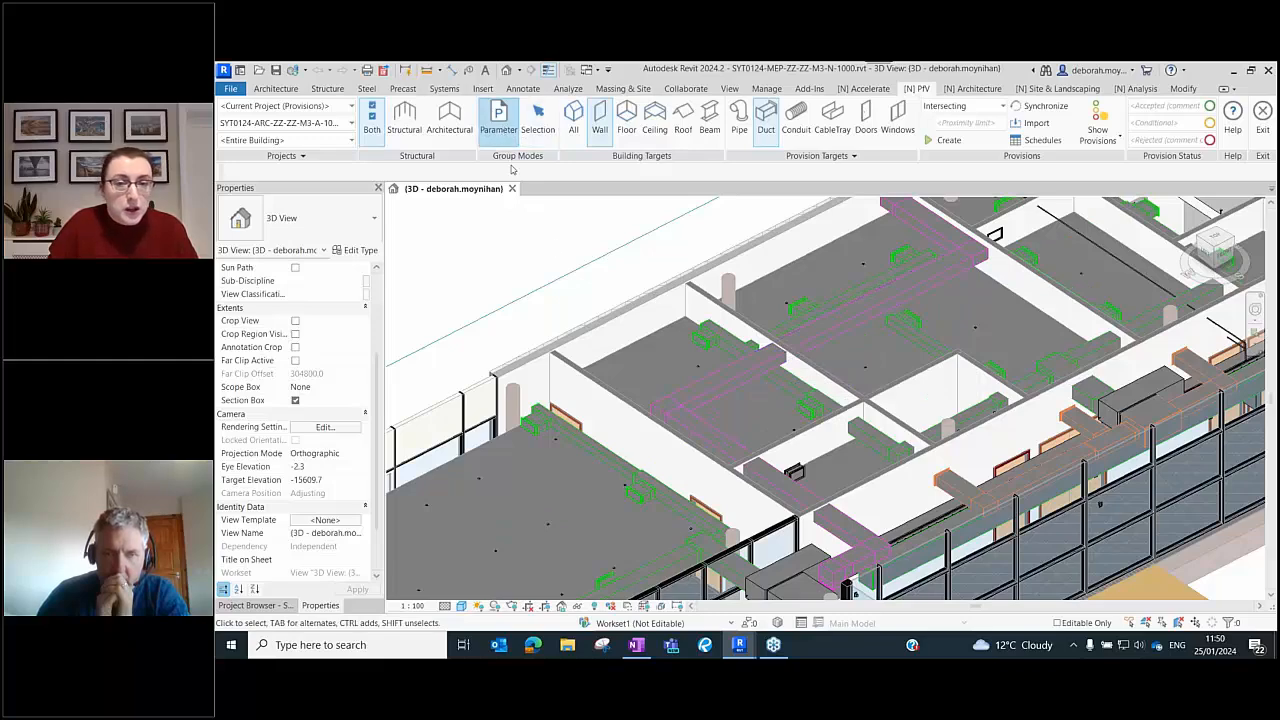
click(721, 382)
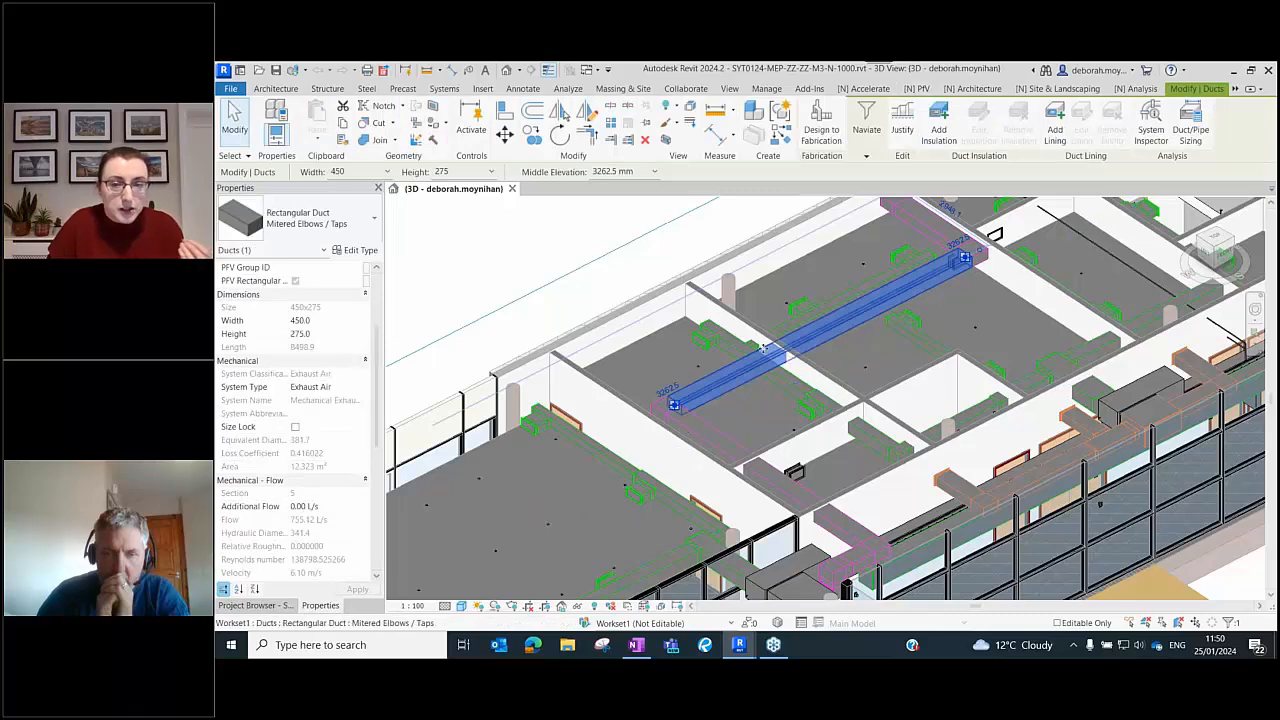
scroll(787, 368, up, 3)
scroll(787, 368, up, 1)
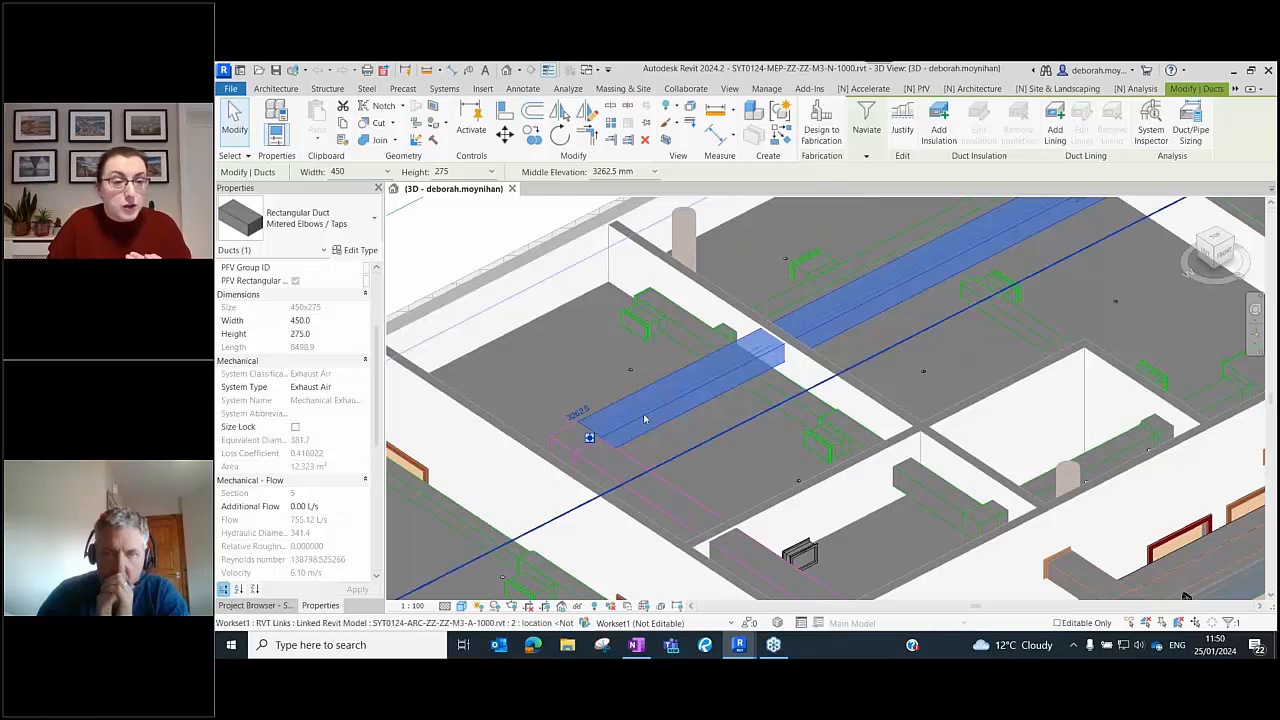
scroll(320, 450, down, 4)
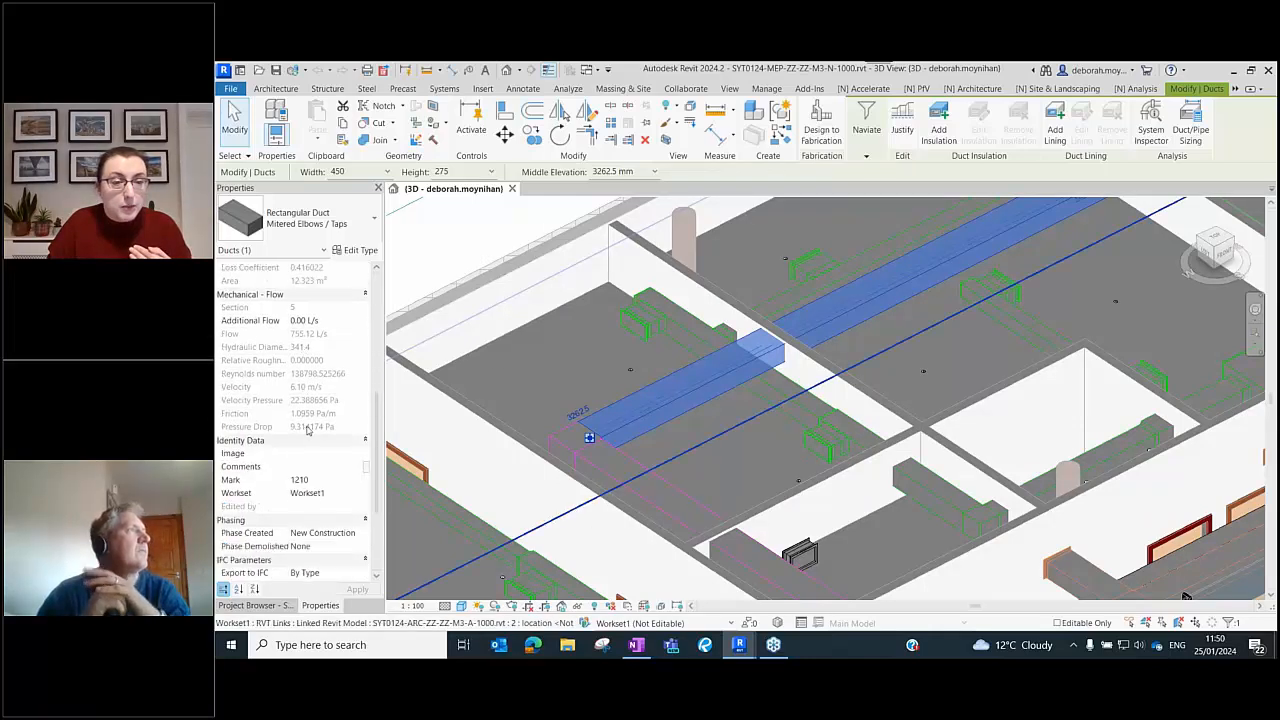
scroll(320, 430, up, 5)
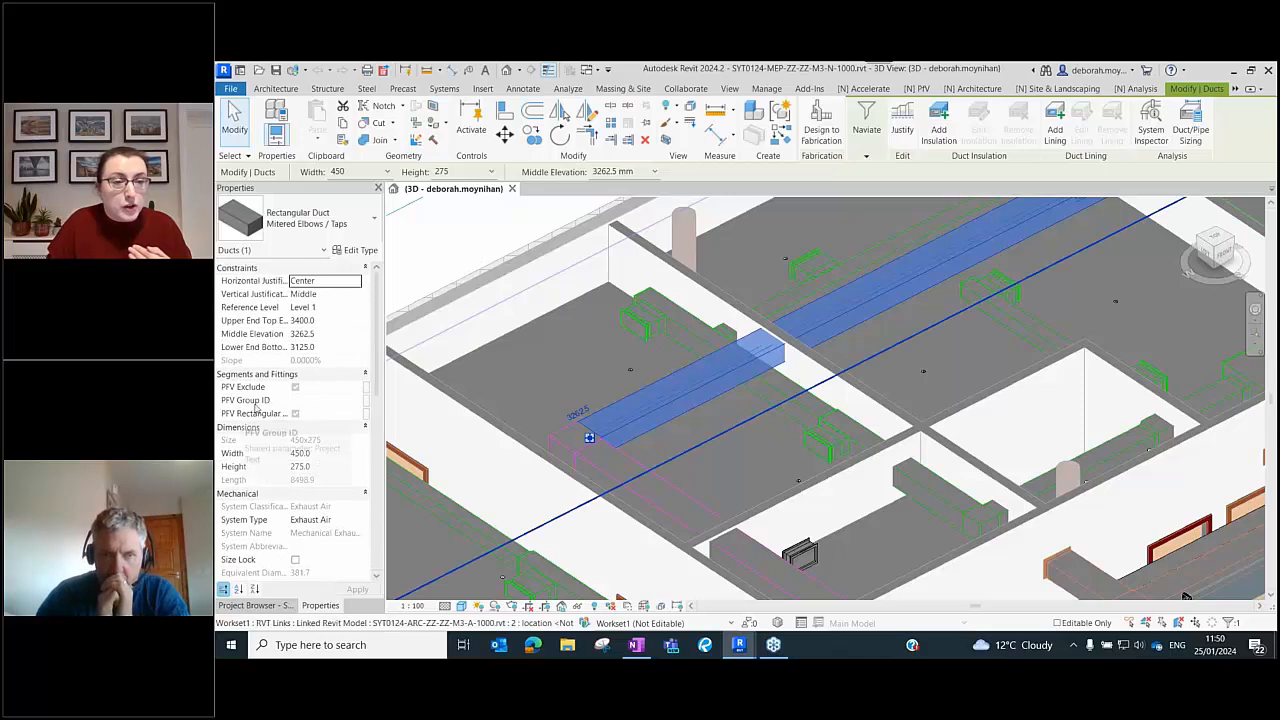
click(324, 401)
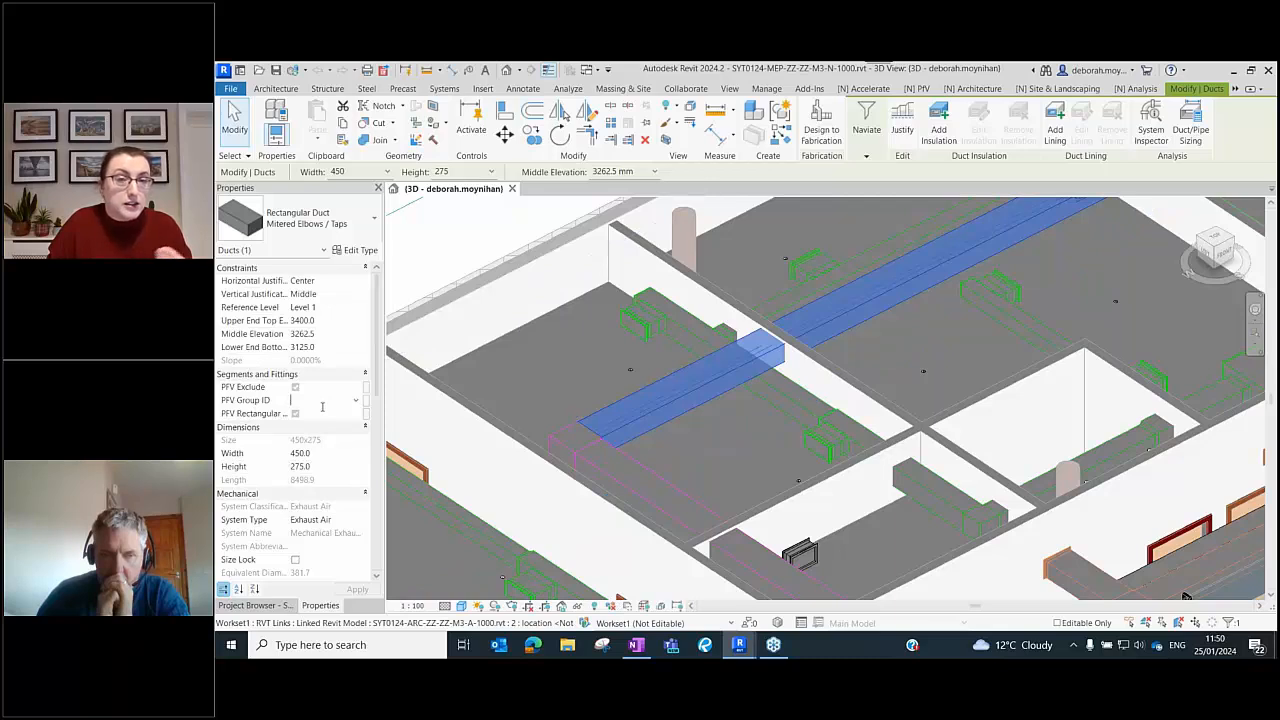
click(766, 298)
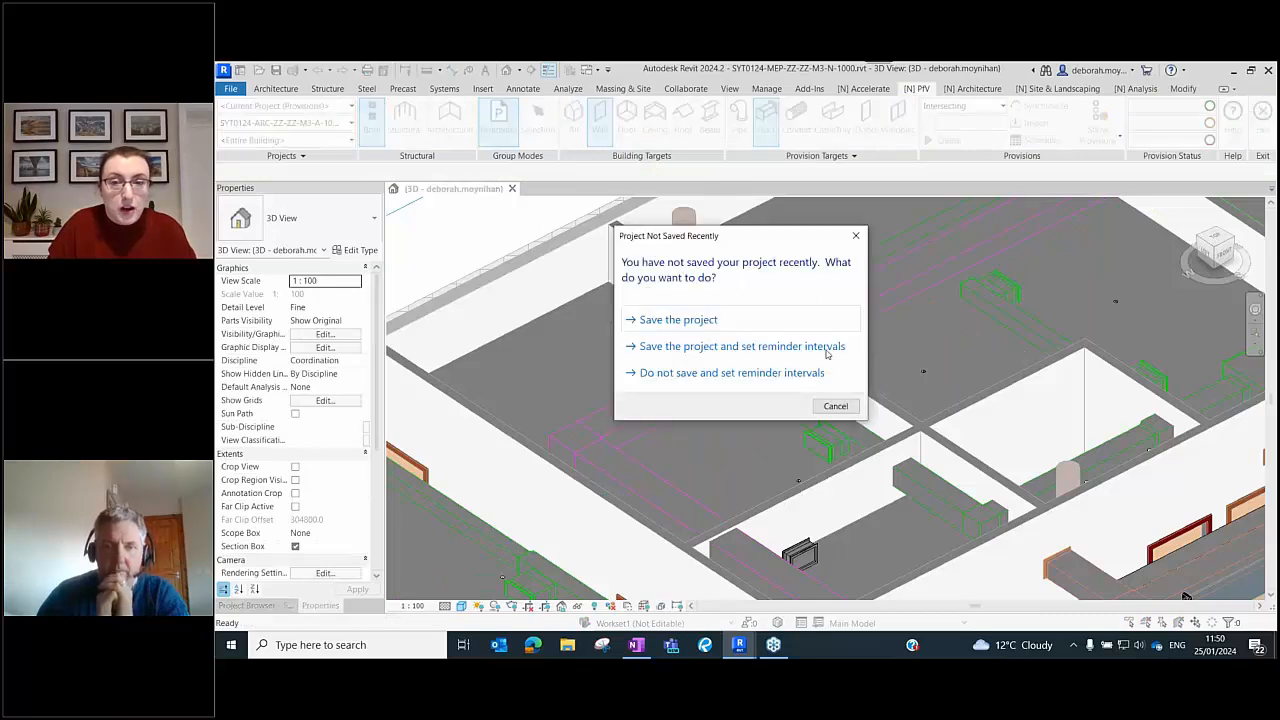
click(821, 410)
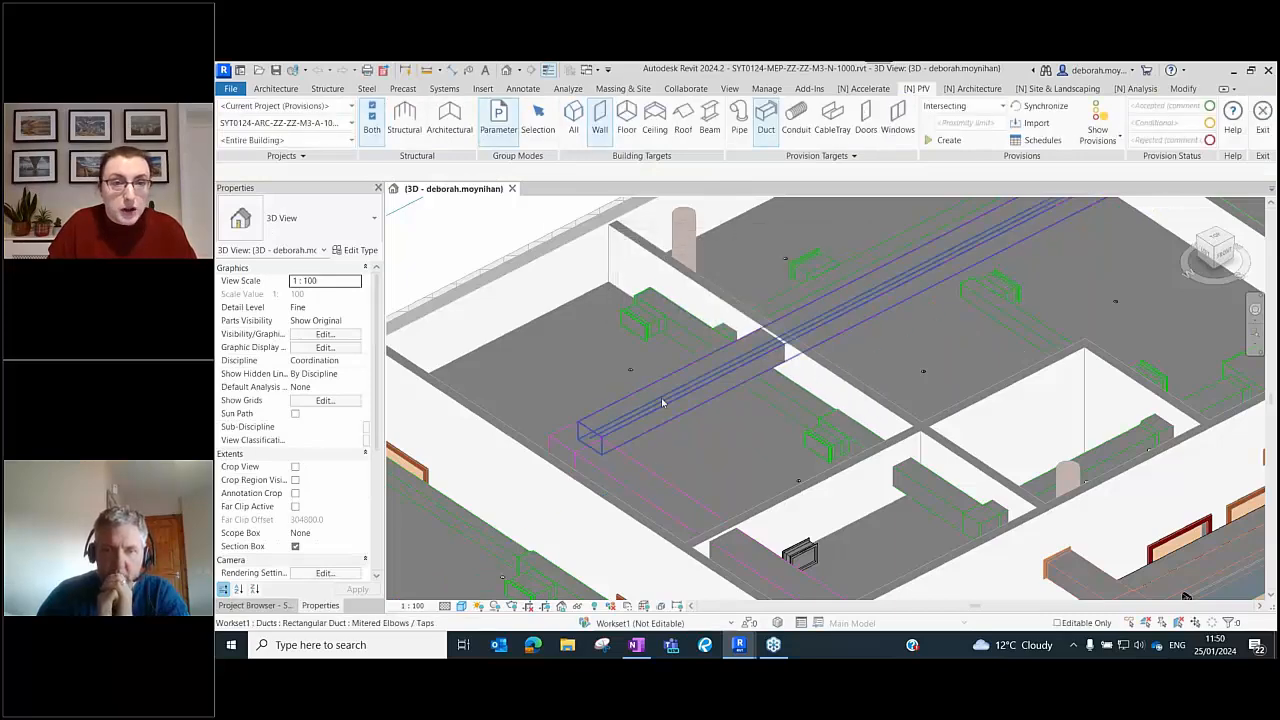
- Create provisions where ducts intersect the walls of the linked architectural model, review the report and close it
click(600, 120)
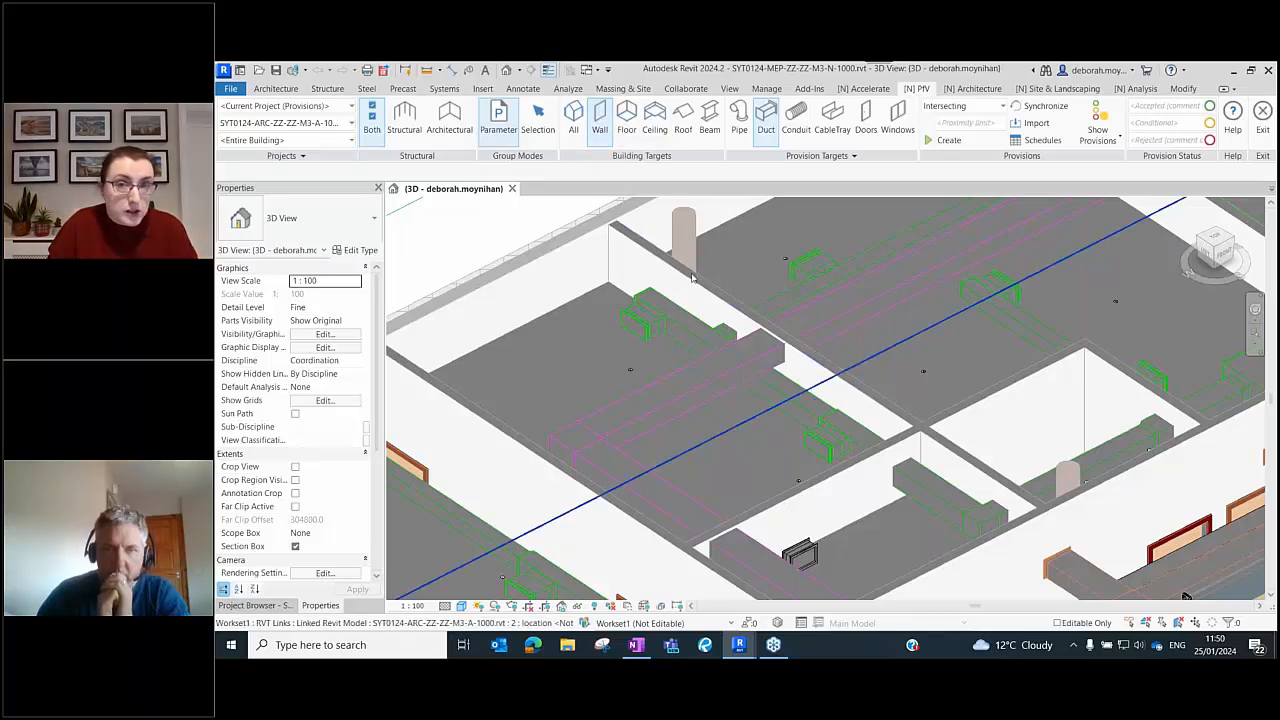
click(770, 136)
click(817, 156)
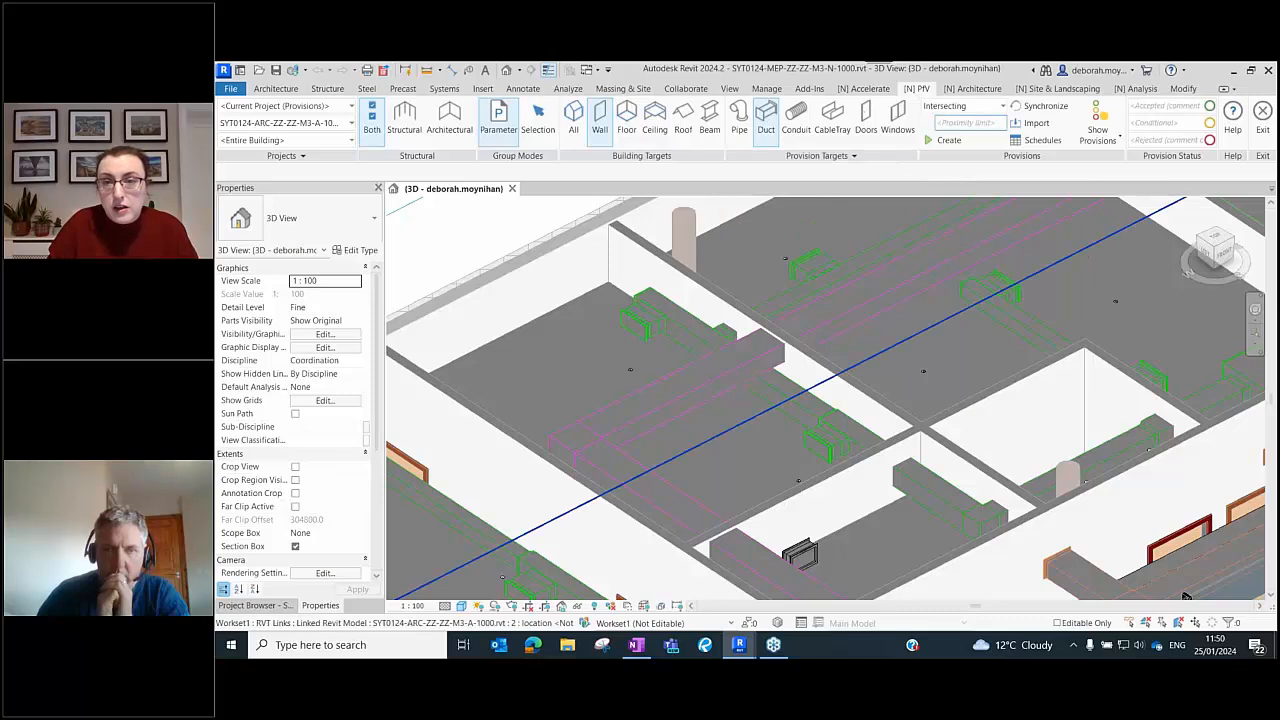
click(960, 106)
click(948, 134)
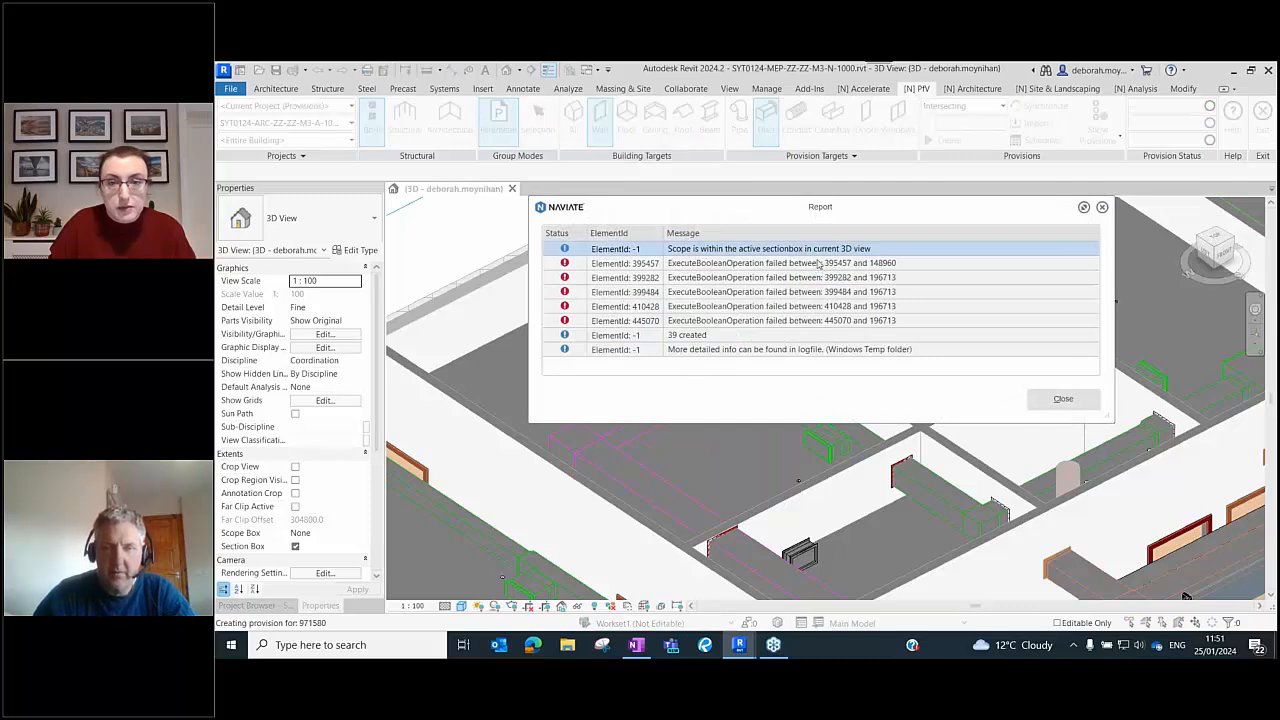
drag(820, 208, 807, 216)
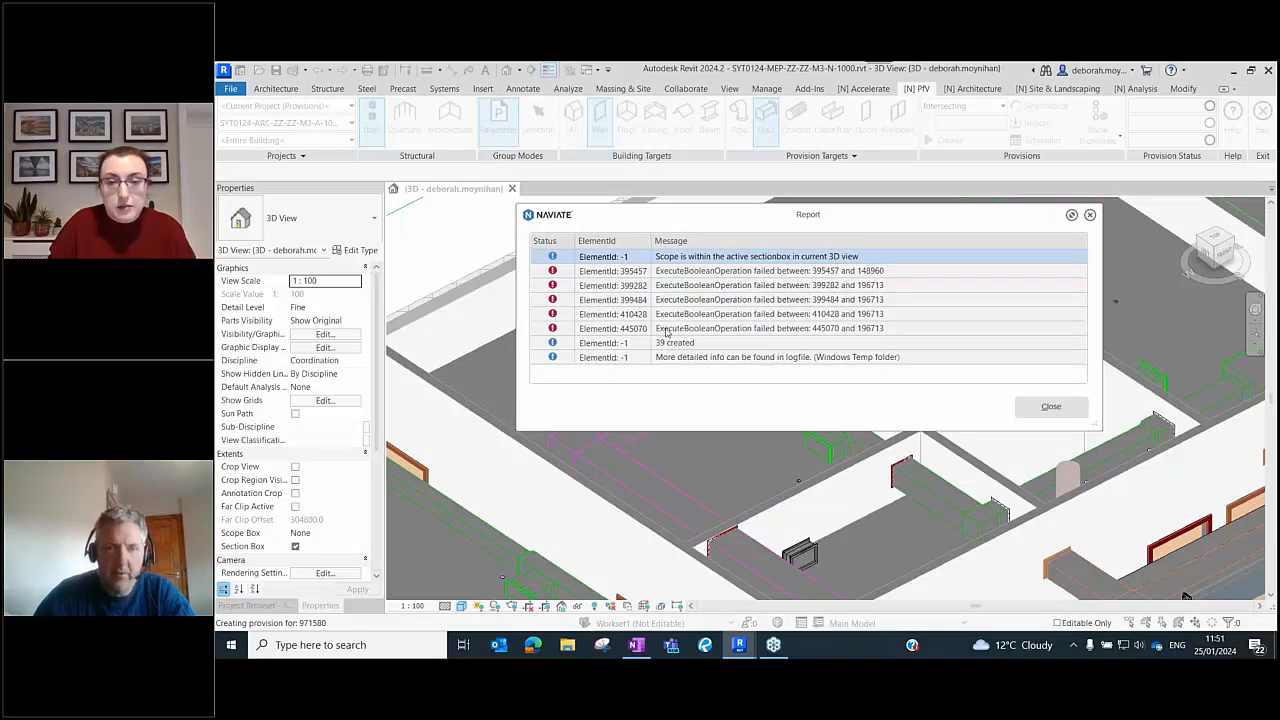
click(1051, 406)
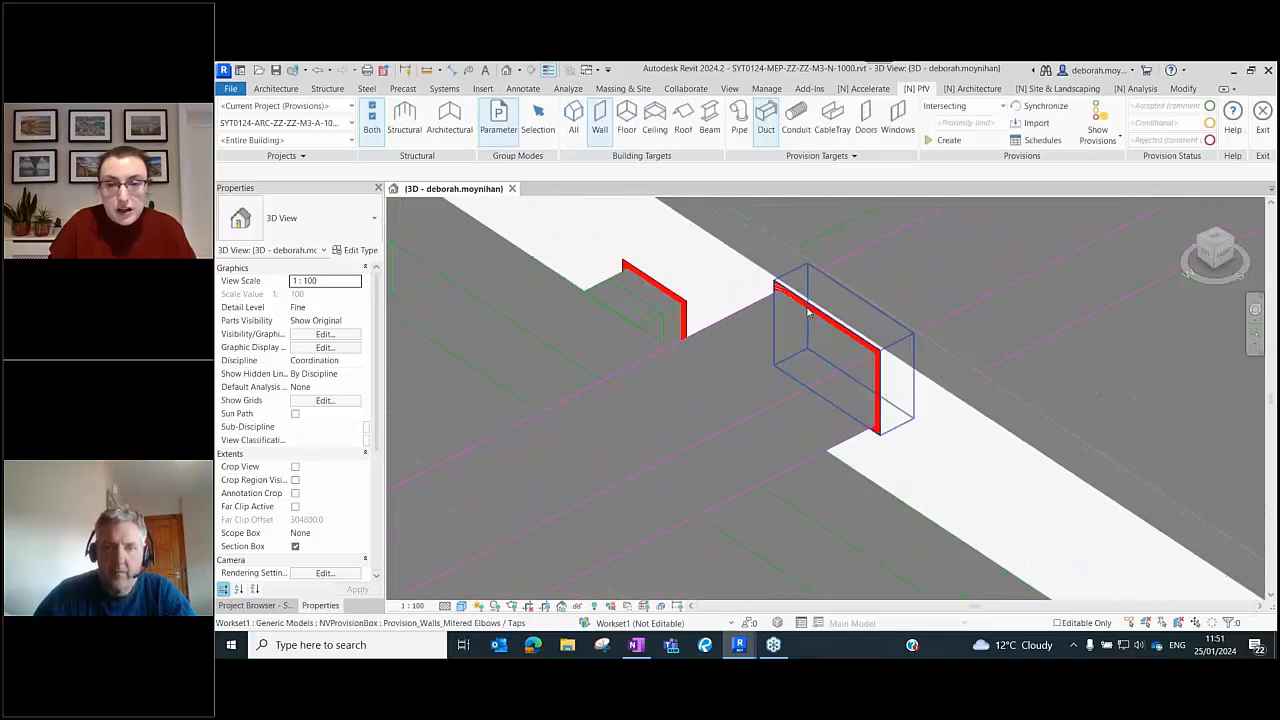
- Select all visible instances of the duct's wall provision box and temporarily isolate those elements in the 3D view
click(811, 306)
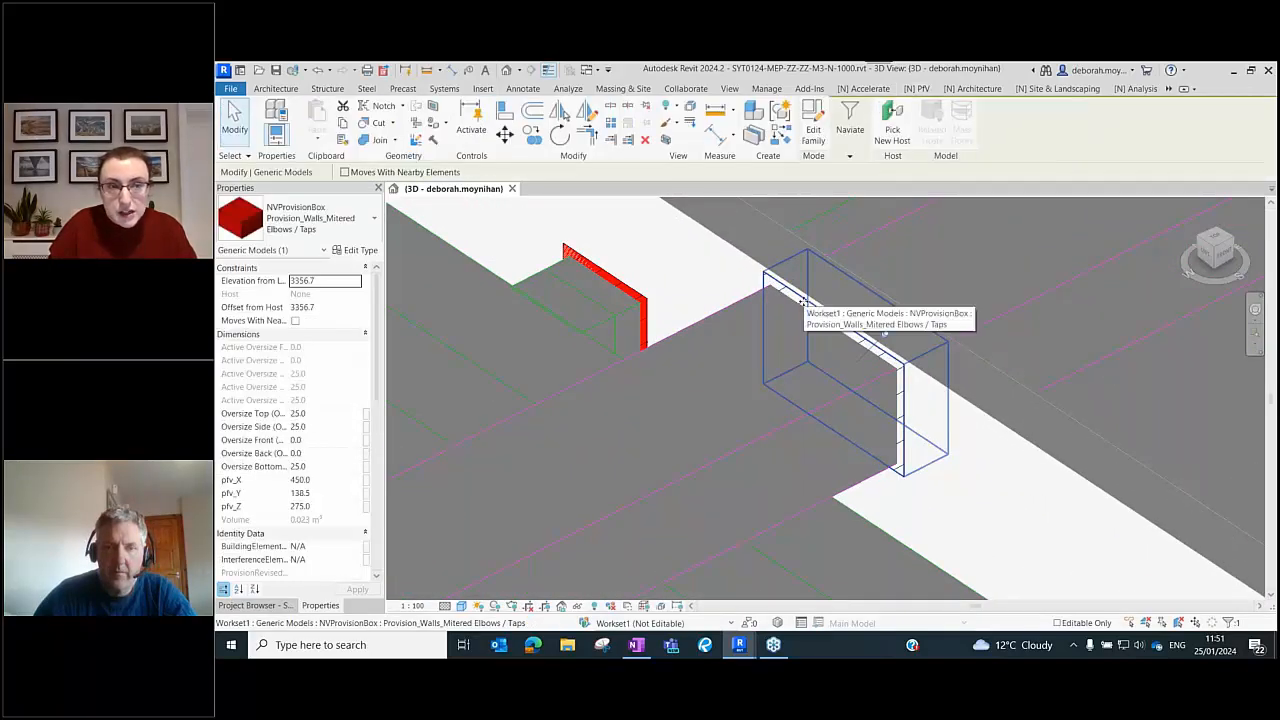
scroll(808, 306, down, 1)
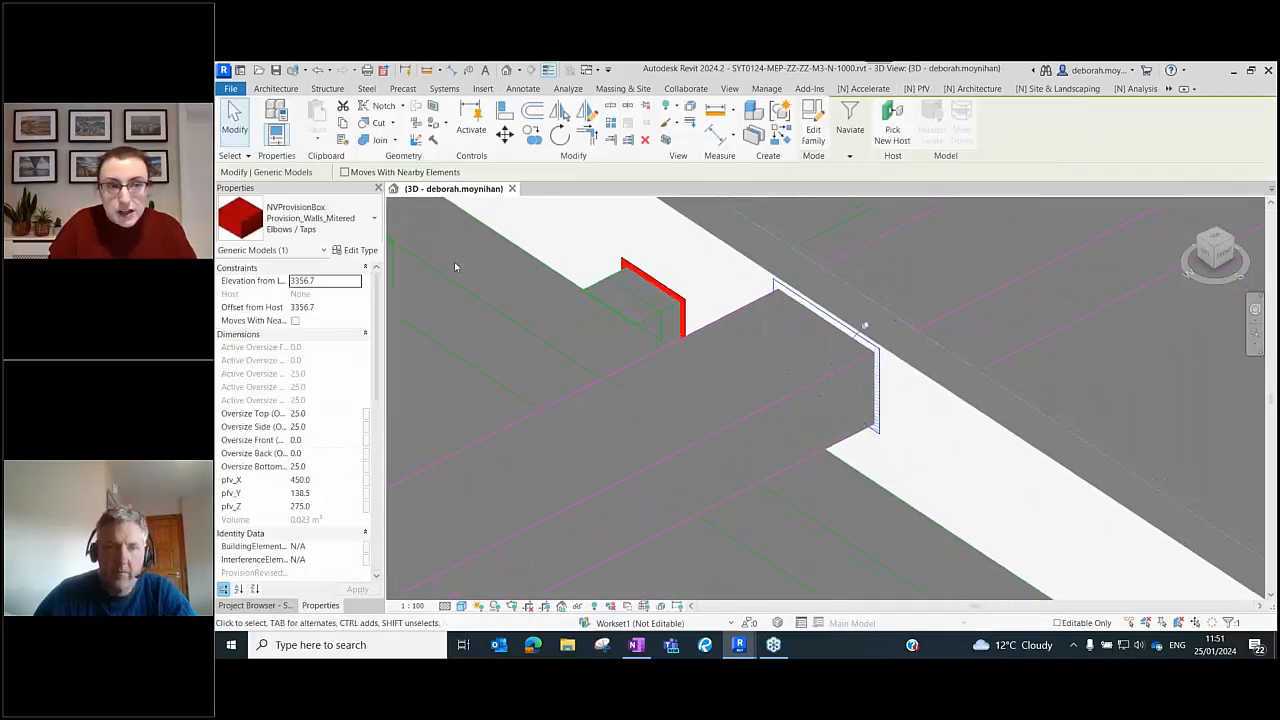
right_click(785, 291)
mouse_move(880, 408)
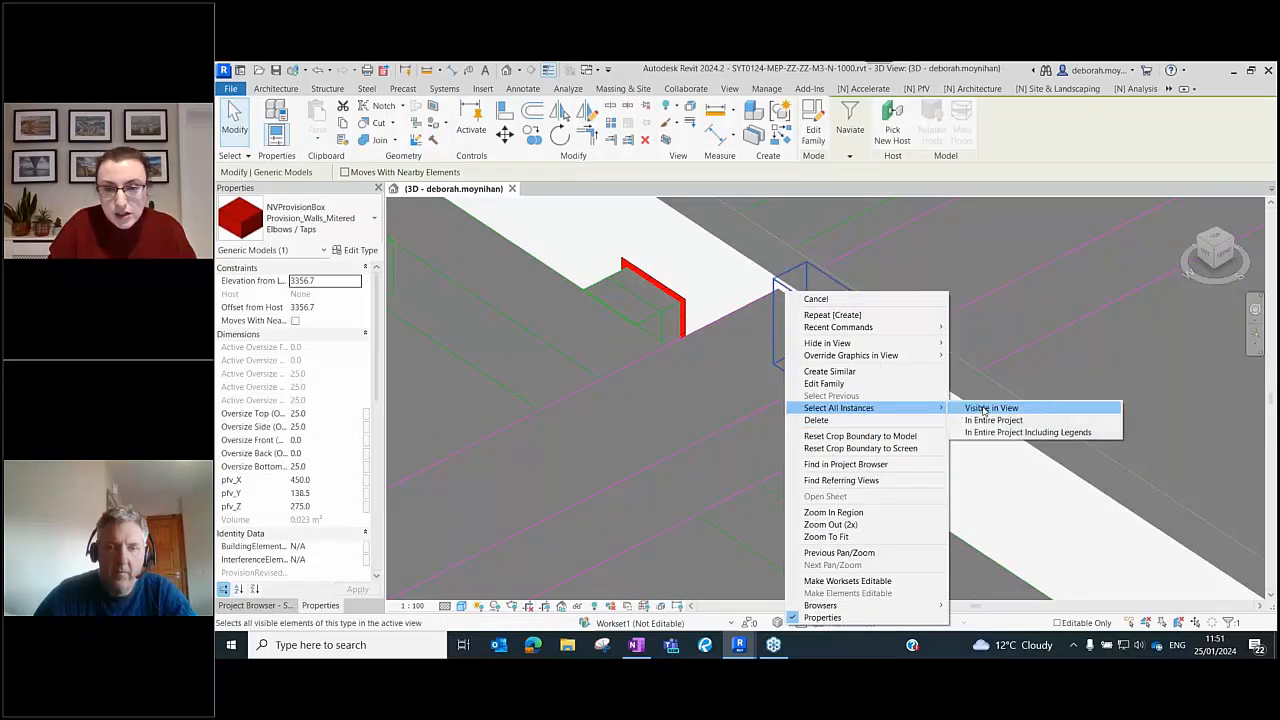
click(990, 409)
click(577, 606)
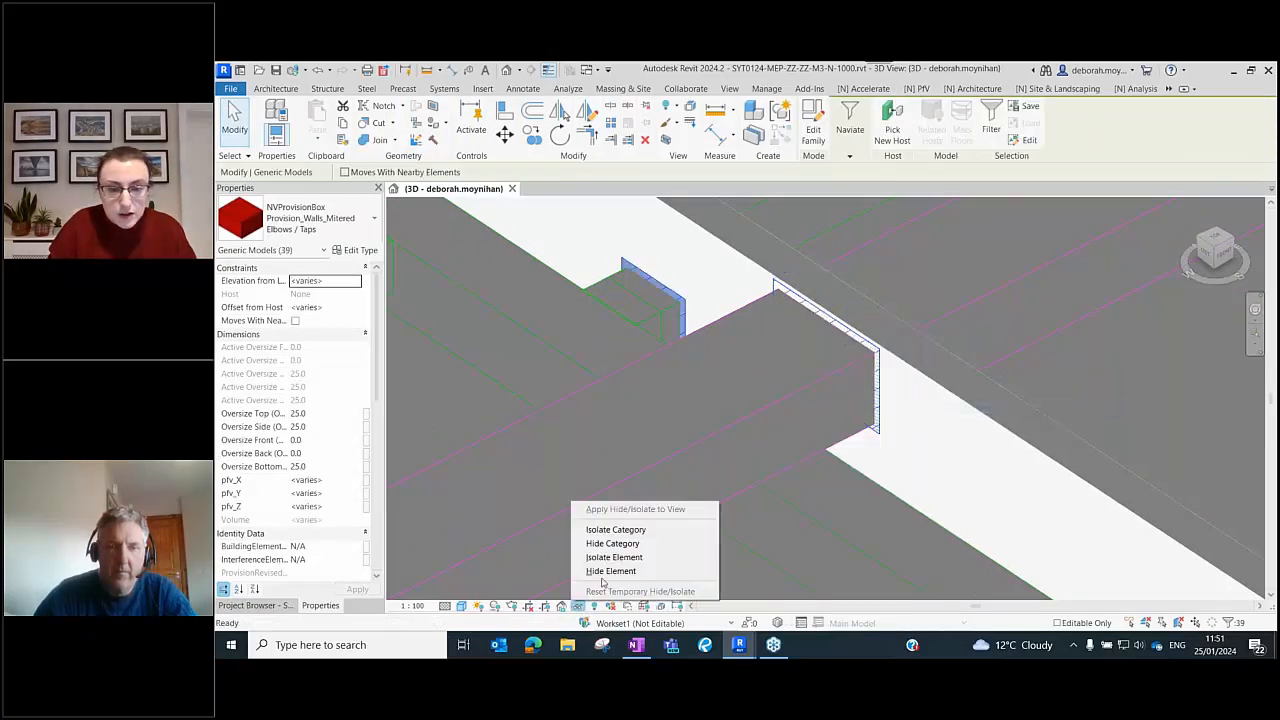
click(642, 558)
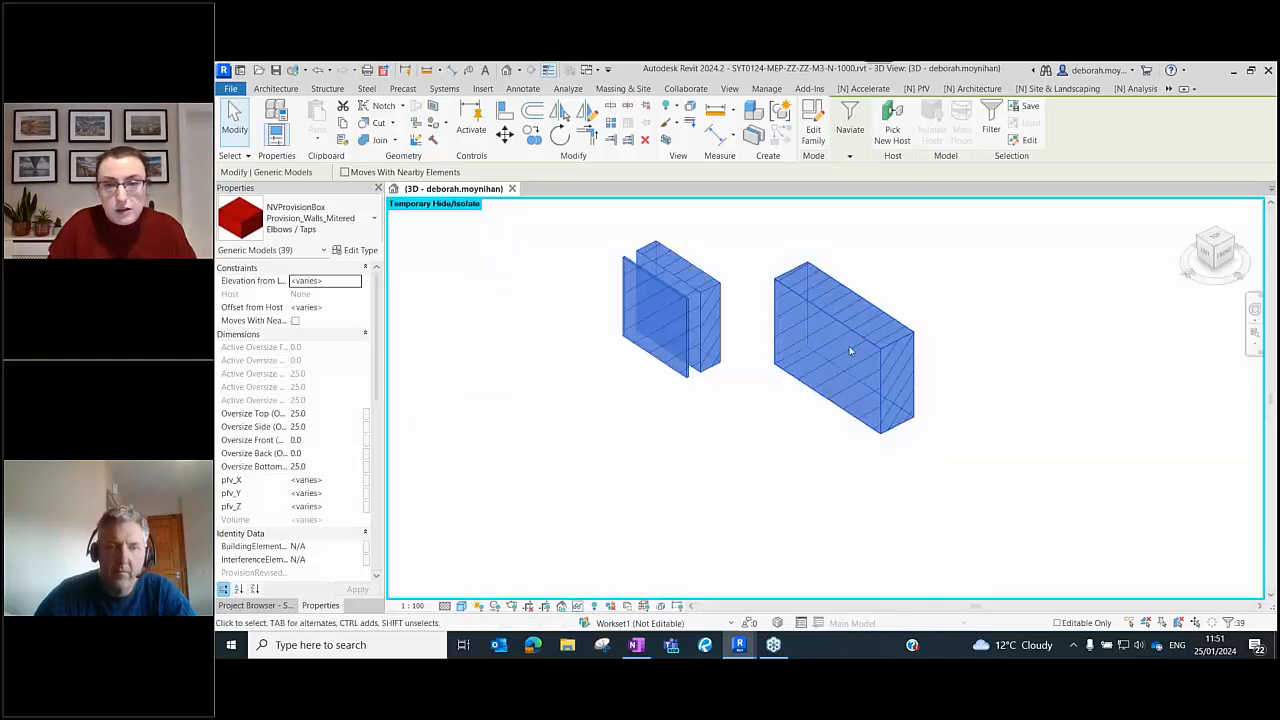
- Clear the selection and examine the dimension parameters of a single wall provision box in the isolated 3D view
click(930, 387)
scroll(799, 346, down, 3)
middle_drag(926, 478, 861, 340)
scroll(911, 372, up, 1)
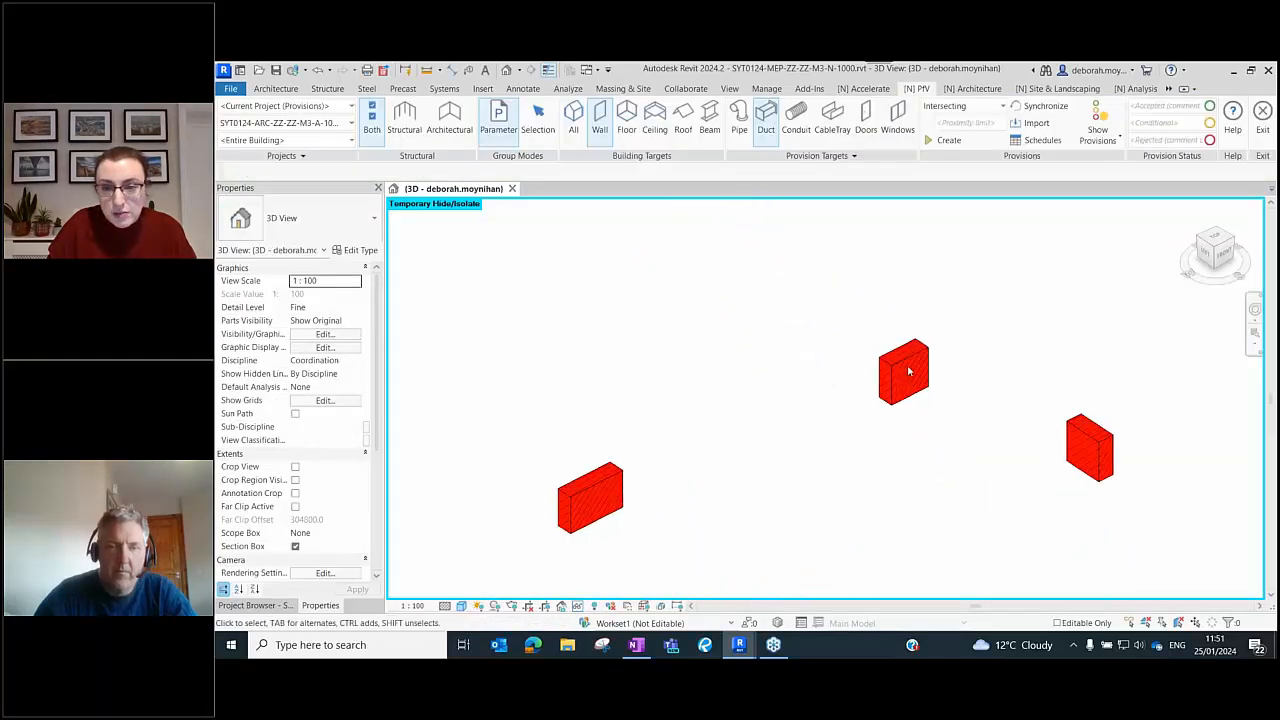
click(911, 371)
scroll(920, 365, up, 2)
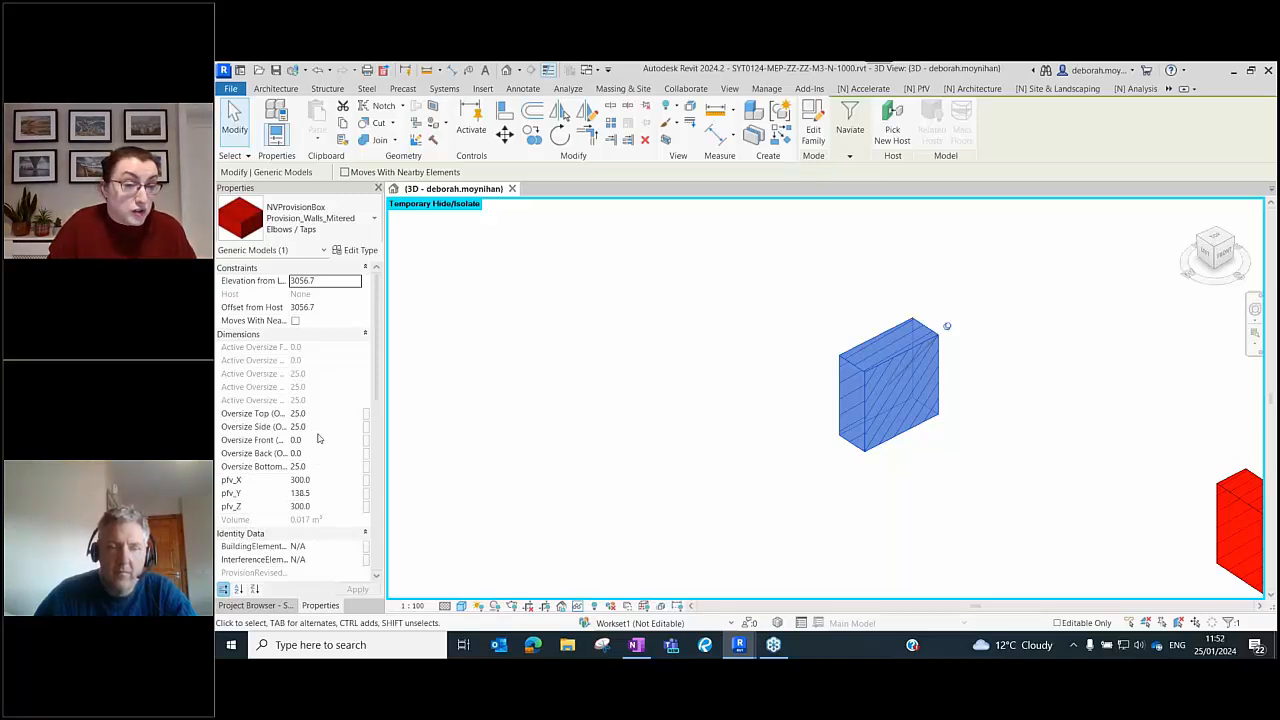
scroll(313, 480, down, 3)
scroll(313, 480, up, 2)
scroll(870, 360, down, 5)
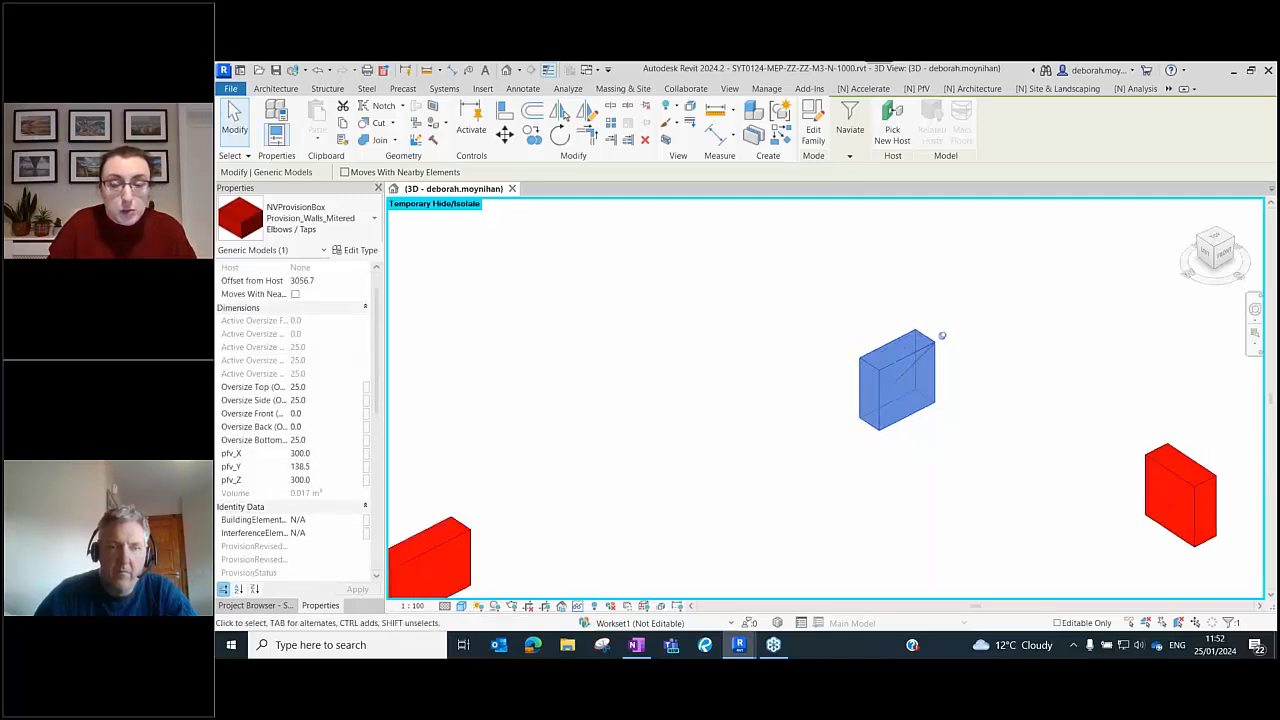
- Reset the temporary isolation in the 3D view and synchronize the MEP model with central, relinquishing borrowed elements
click(565, 581)
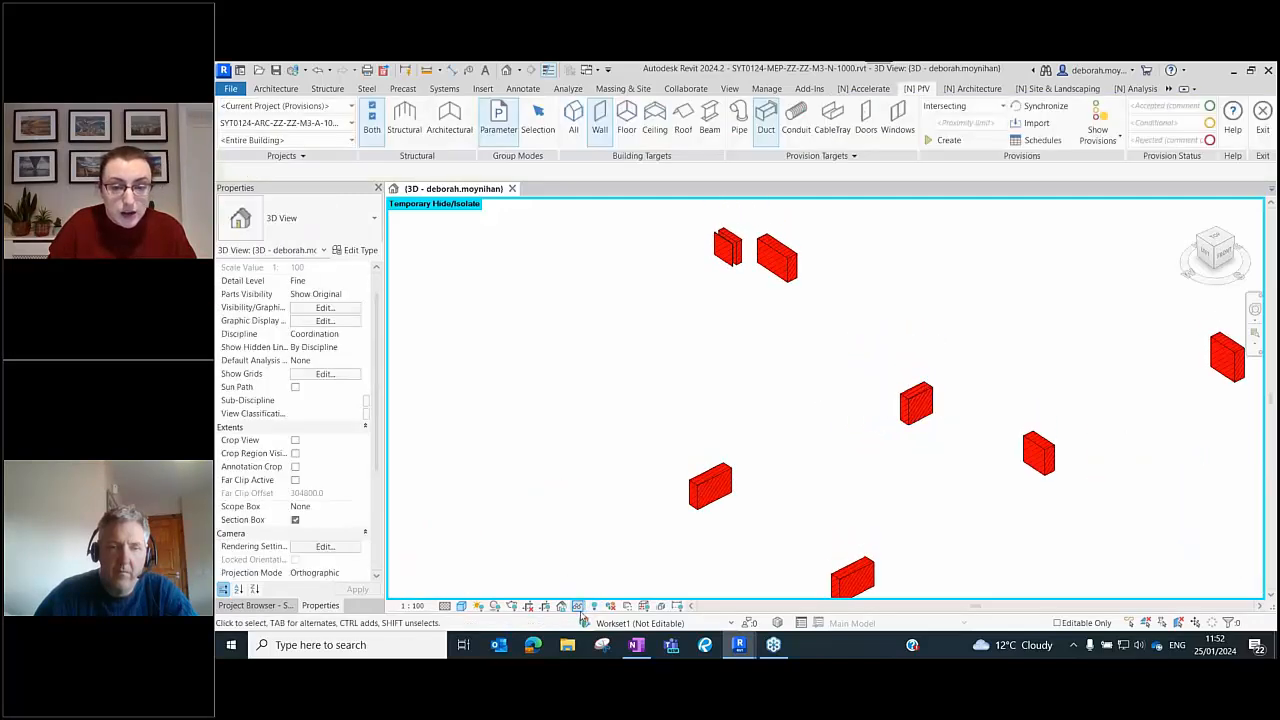
click(577, 607)
click(640, 589)
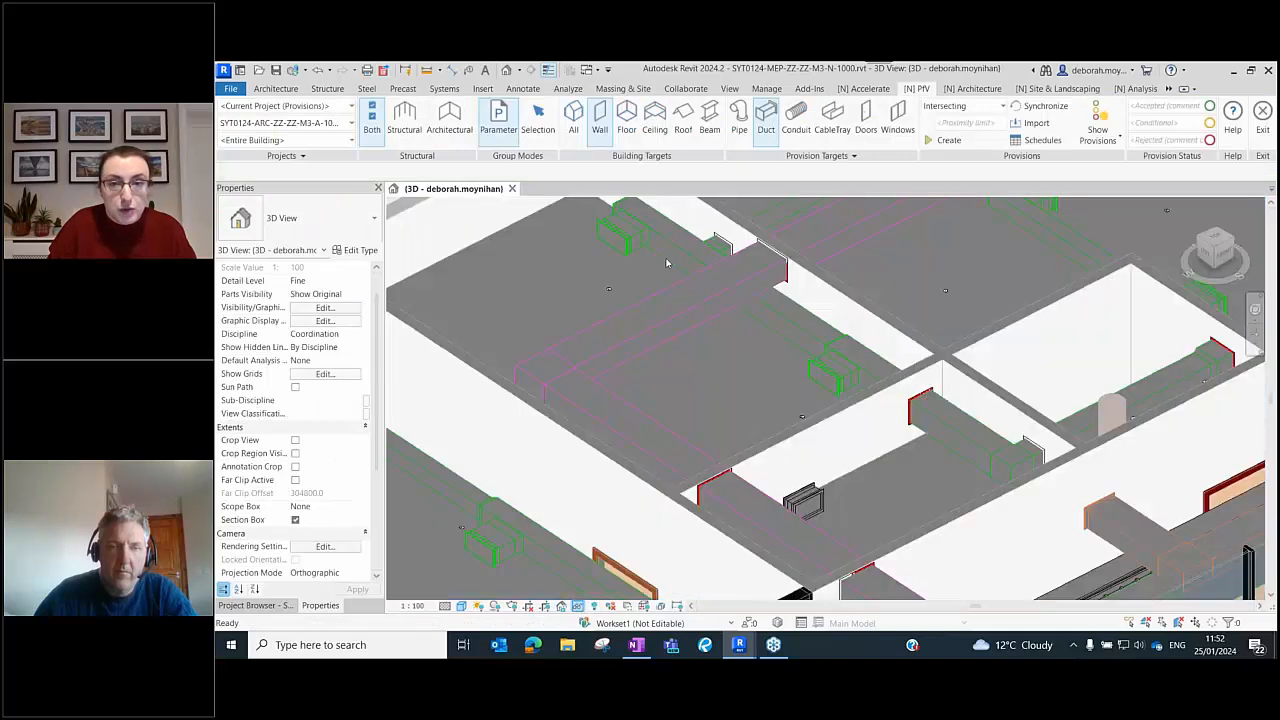
middle_drag(608, 285, 600, 318)
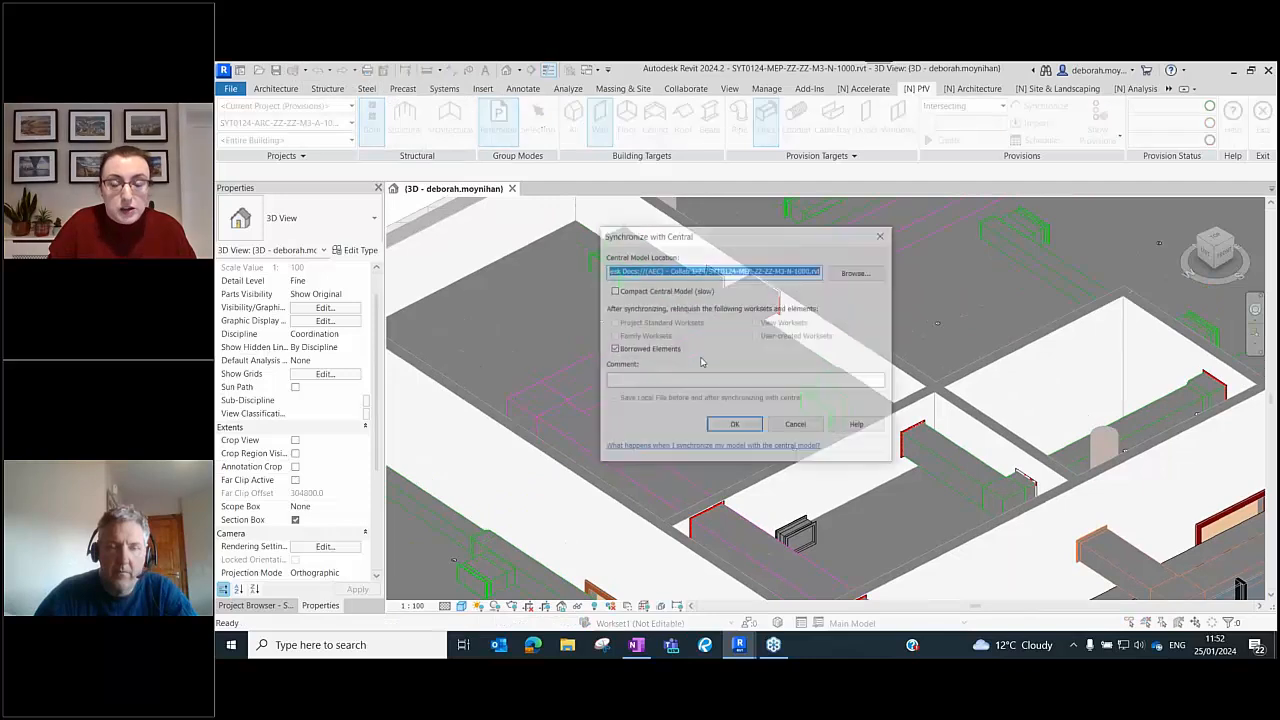
click(731, 424)
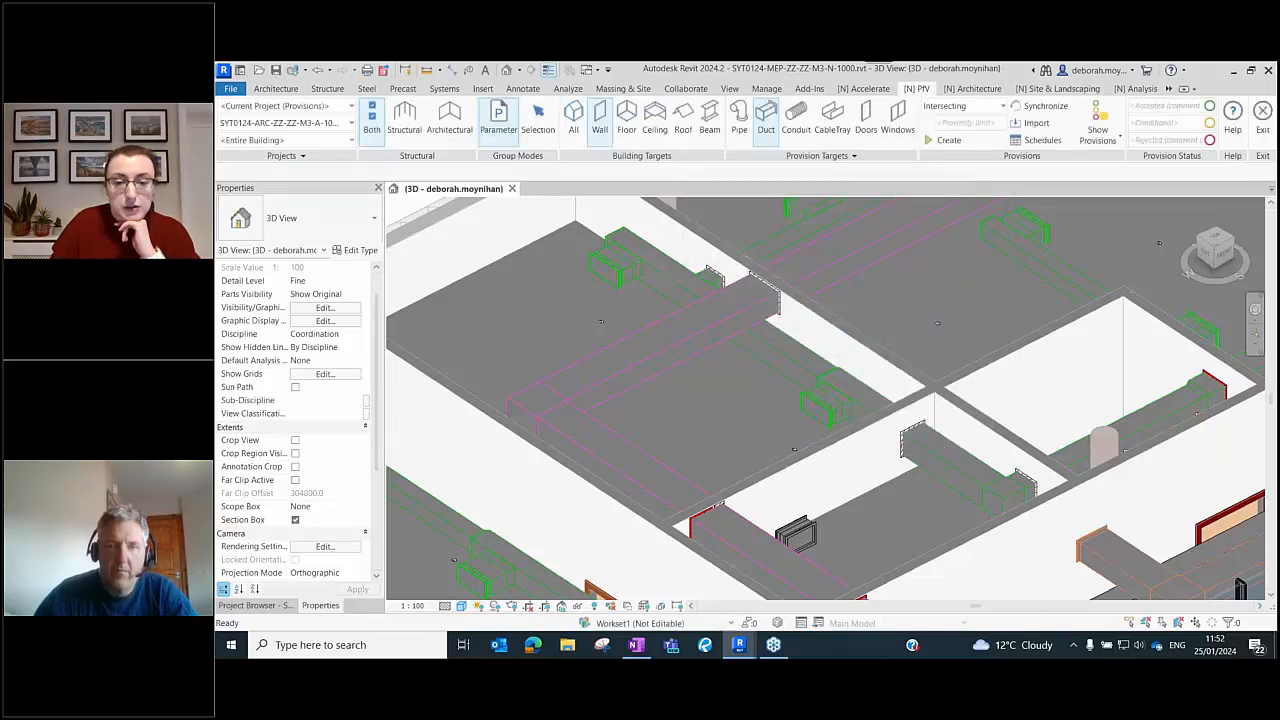
- Switch to the SYT0124-ARC model and reload its linked SYT0124-MEP model
mouse_move(738, 648)
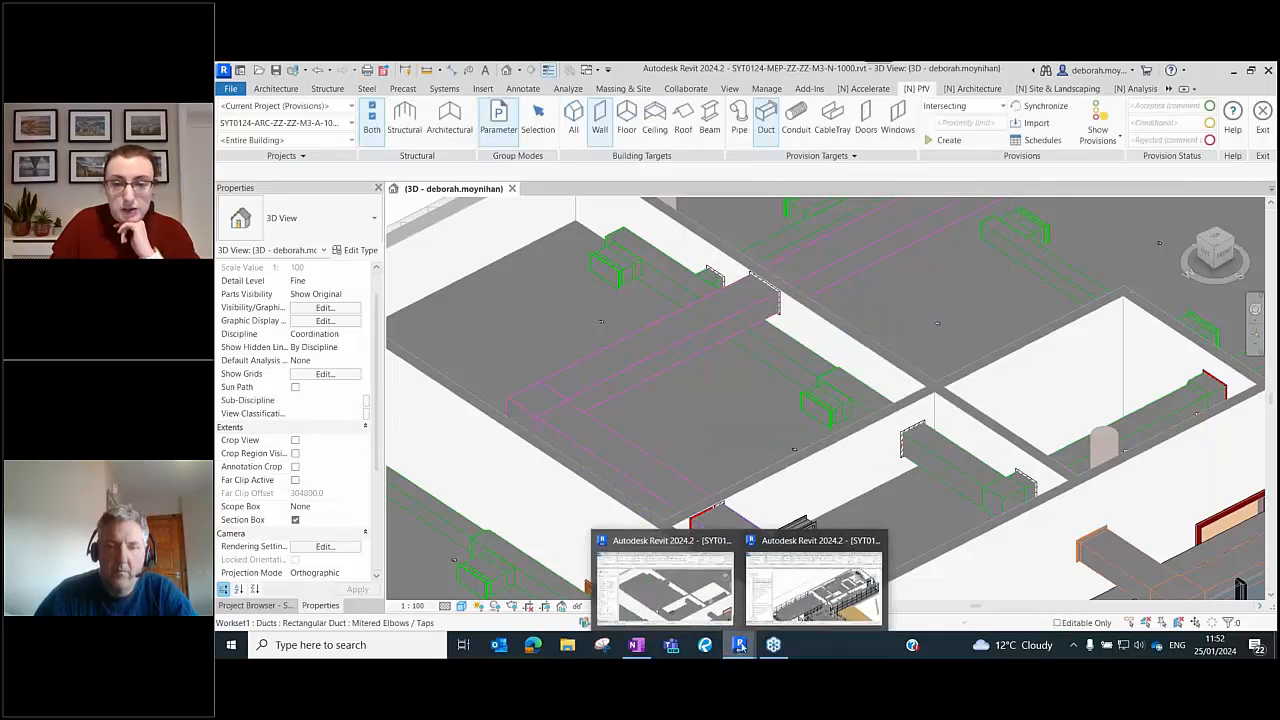
click(800, 580)
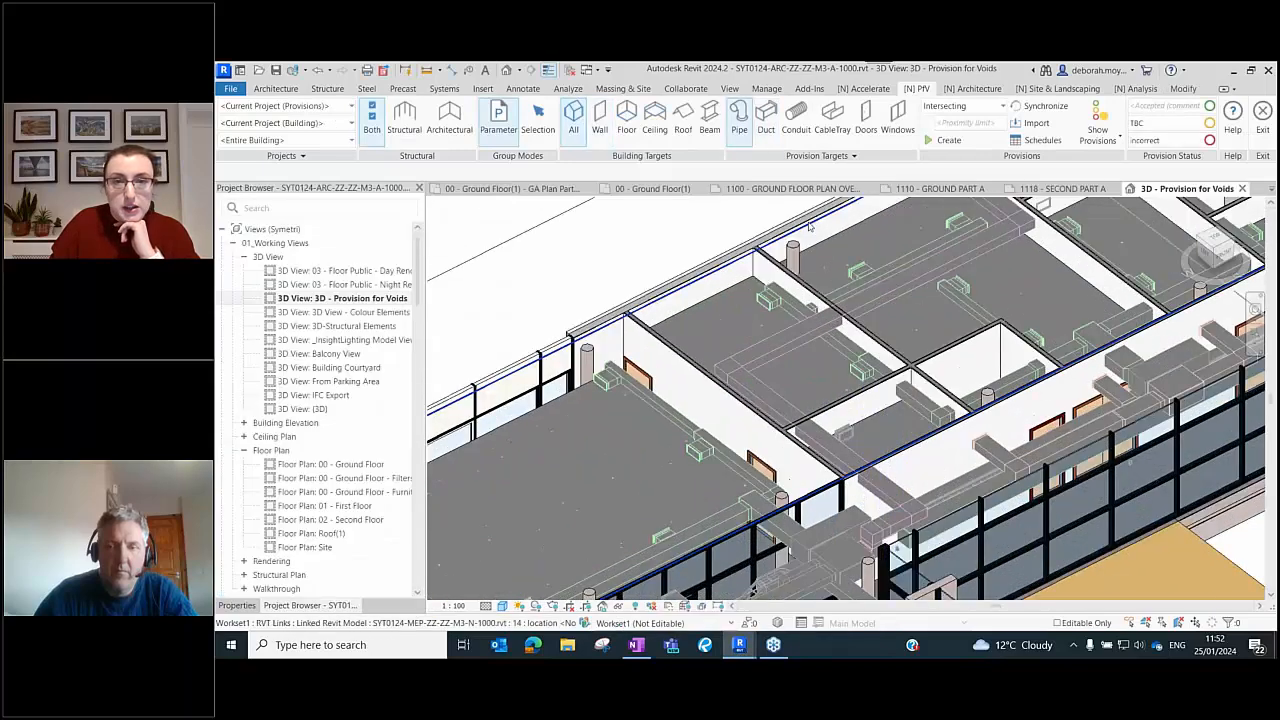
click(764, 90)
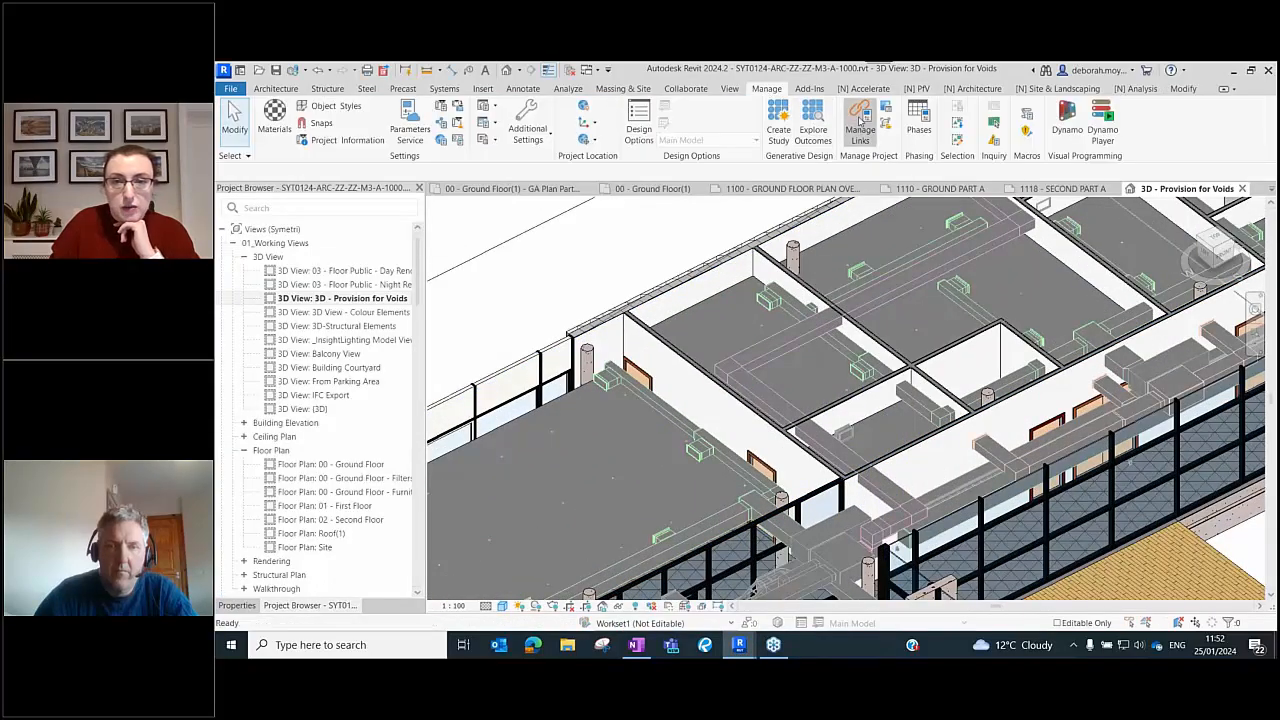
click(792, 215)
click(802, 543)
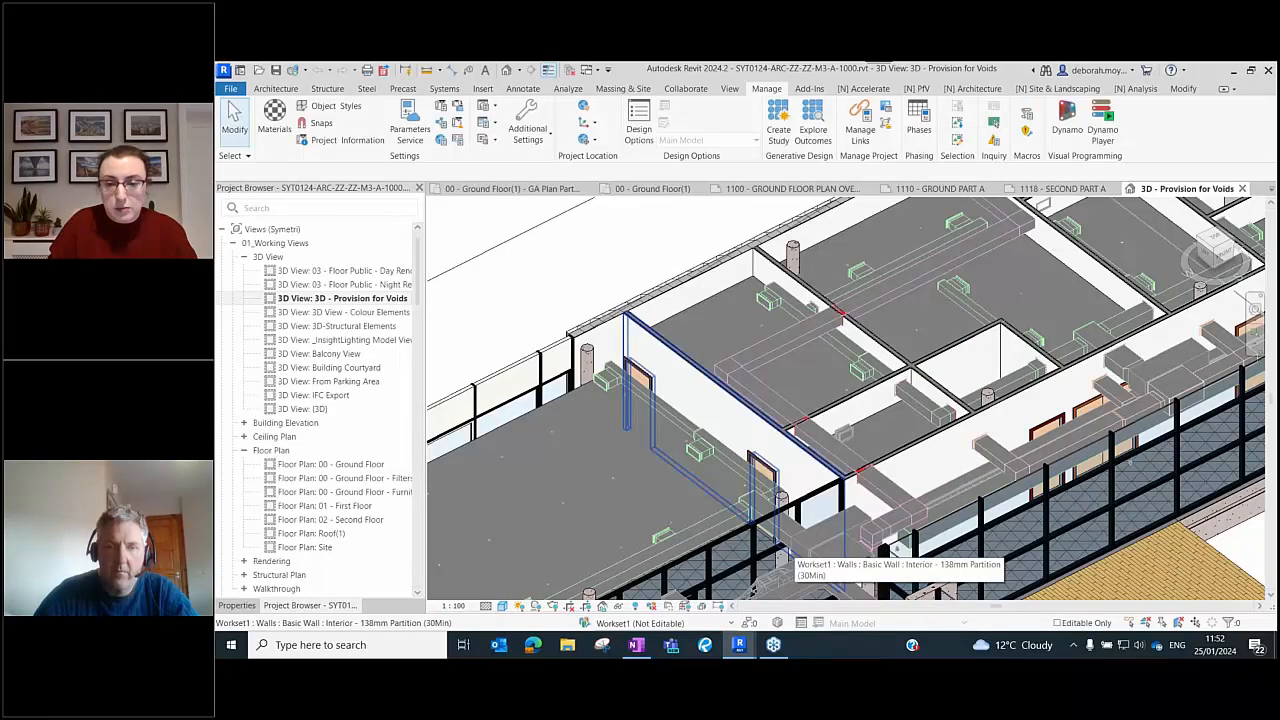
- Examine the linked provision boxes where the ducts pass through the partition walls in the Provision for Voids view
click(799, 543)
key(Escape)
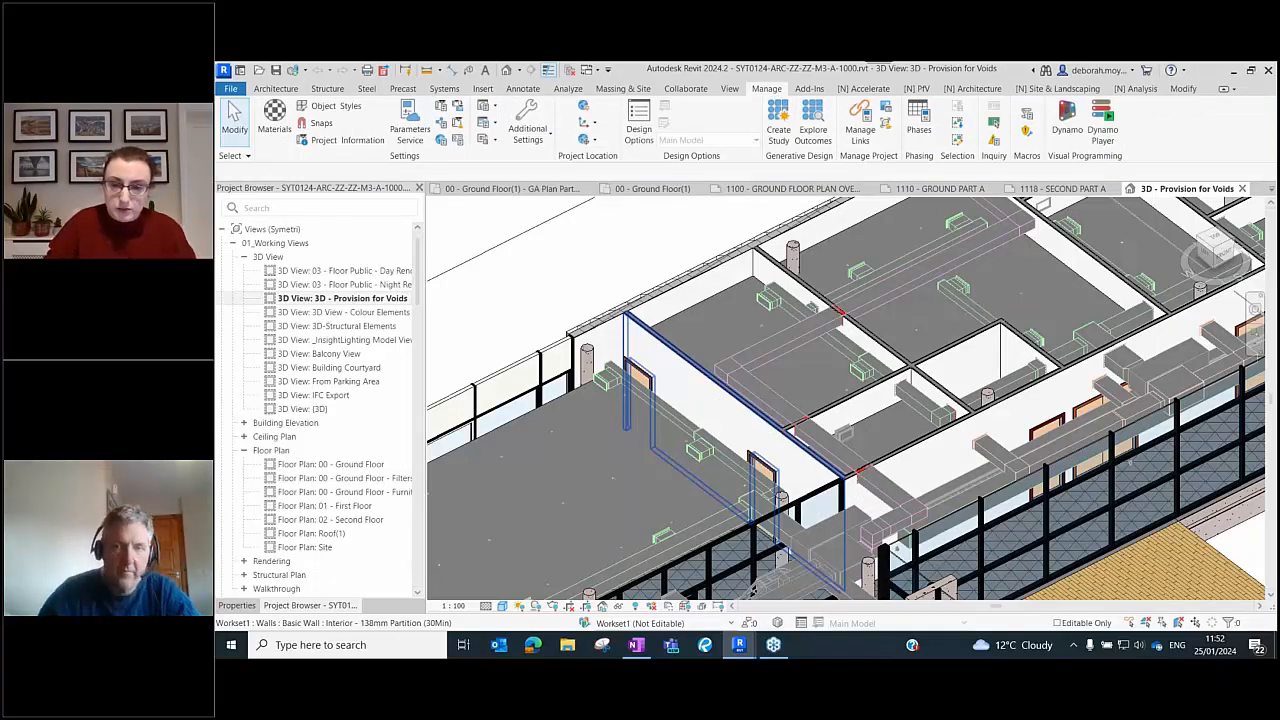
click(799, 543)
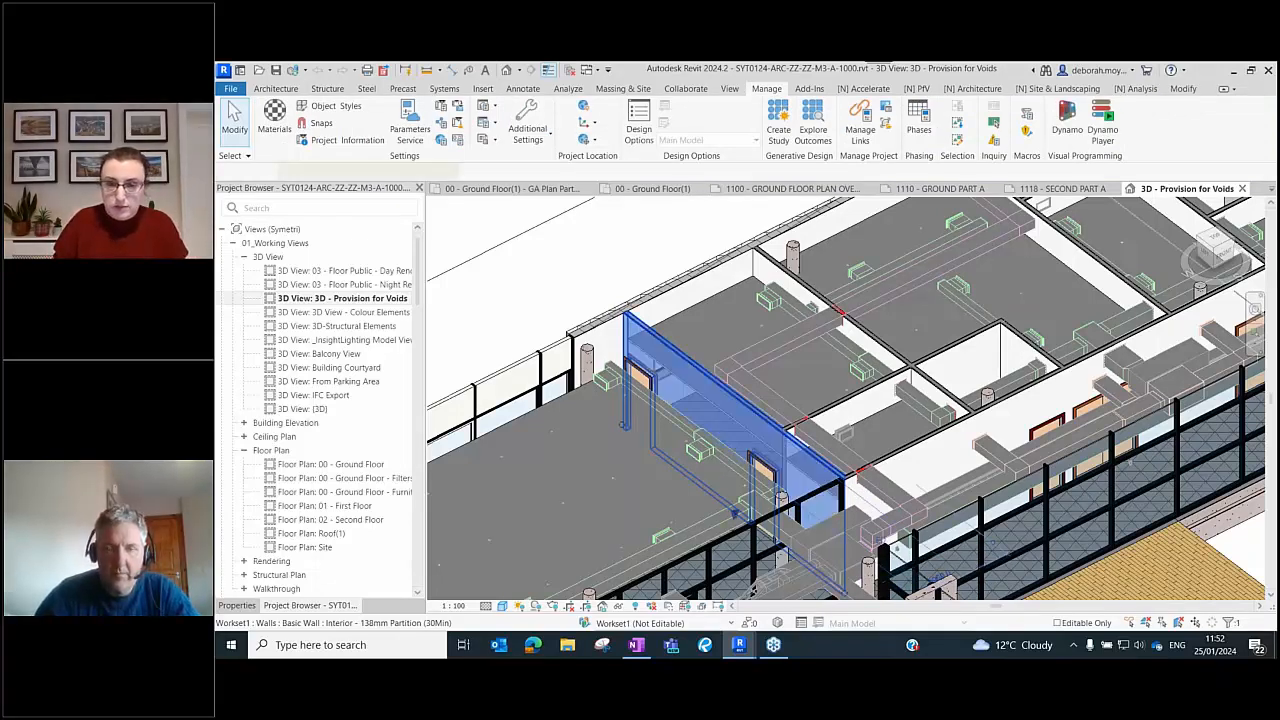
key(Escape)
scroll(885, 350, up, 5)
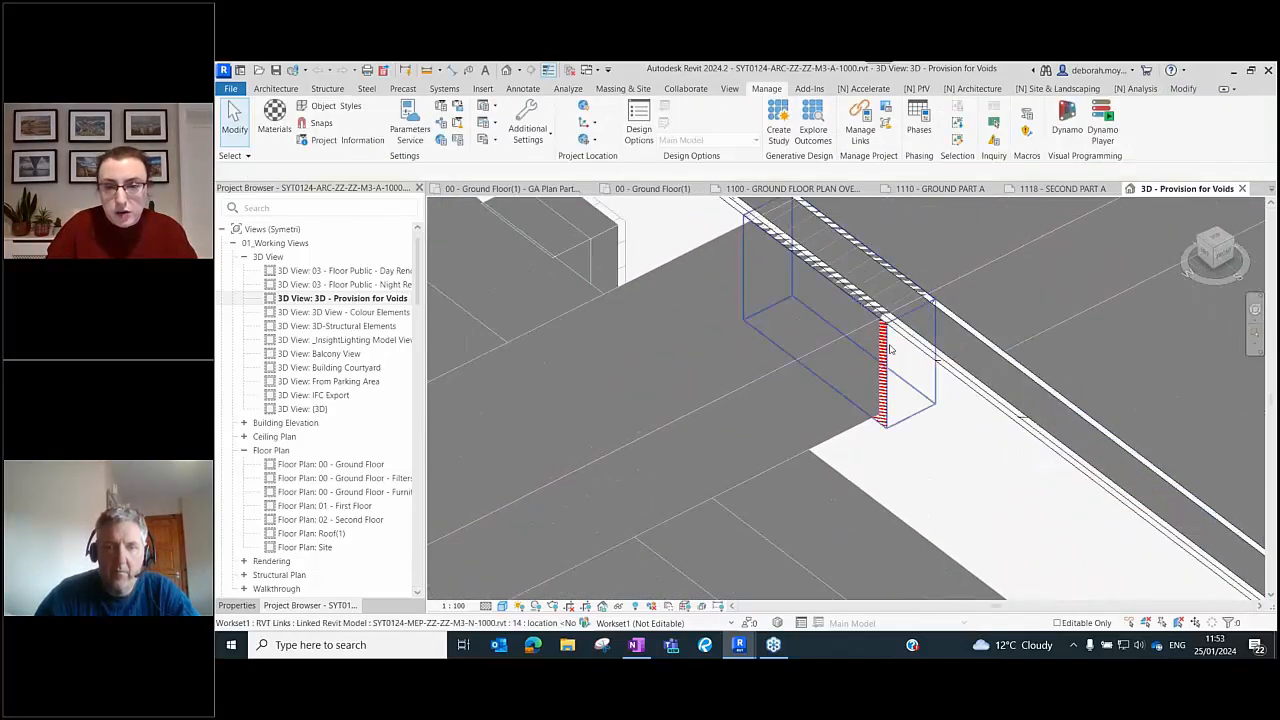
click(889, 348)
scroll(895, 330, down, 4)
key(Escape)
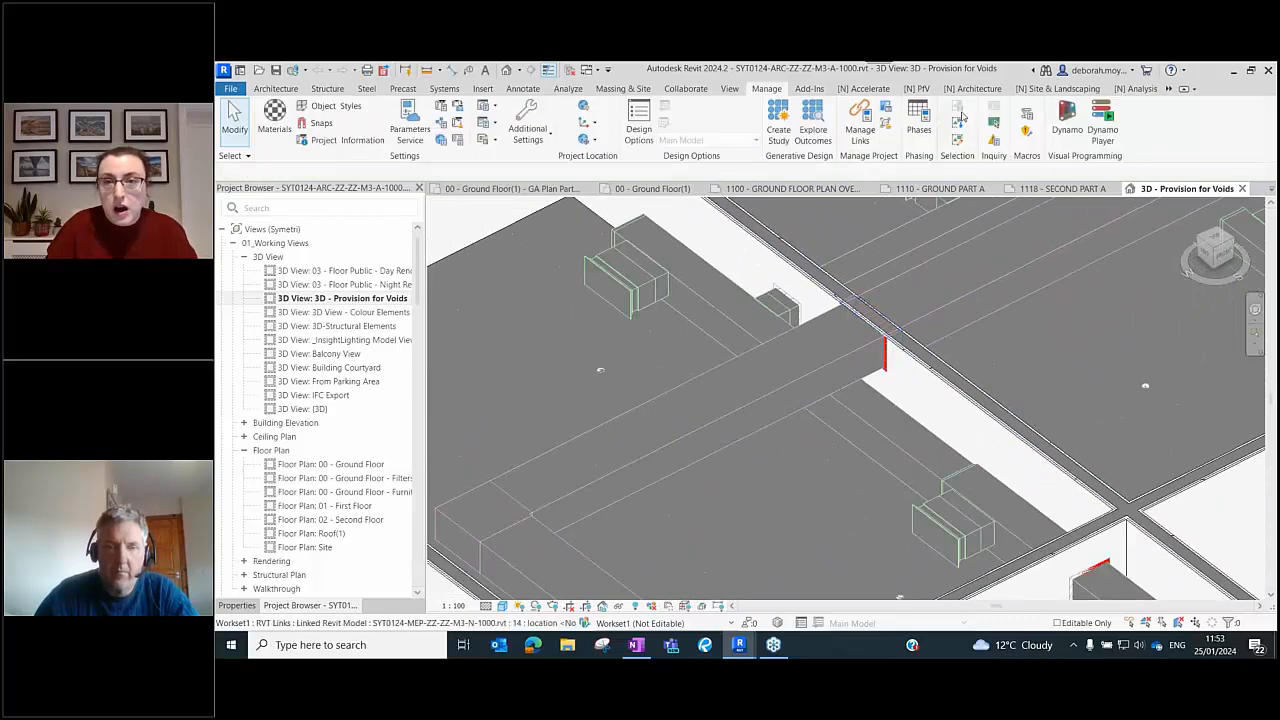
- Open the provision synchronization and try to transfer the linked MEP model's new provisions into the ARC model
click(914, 88)
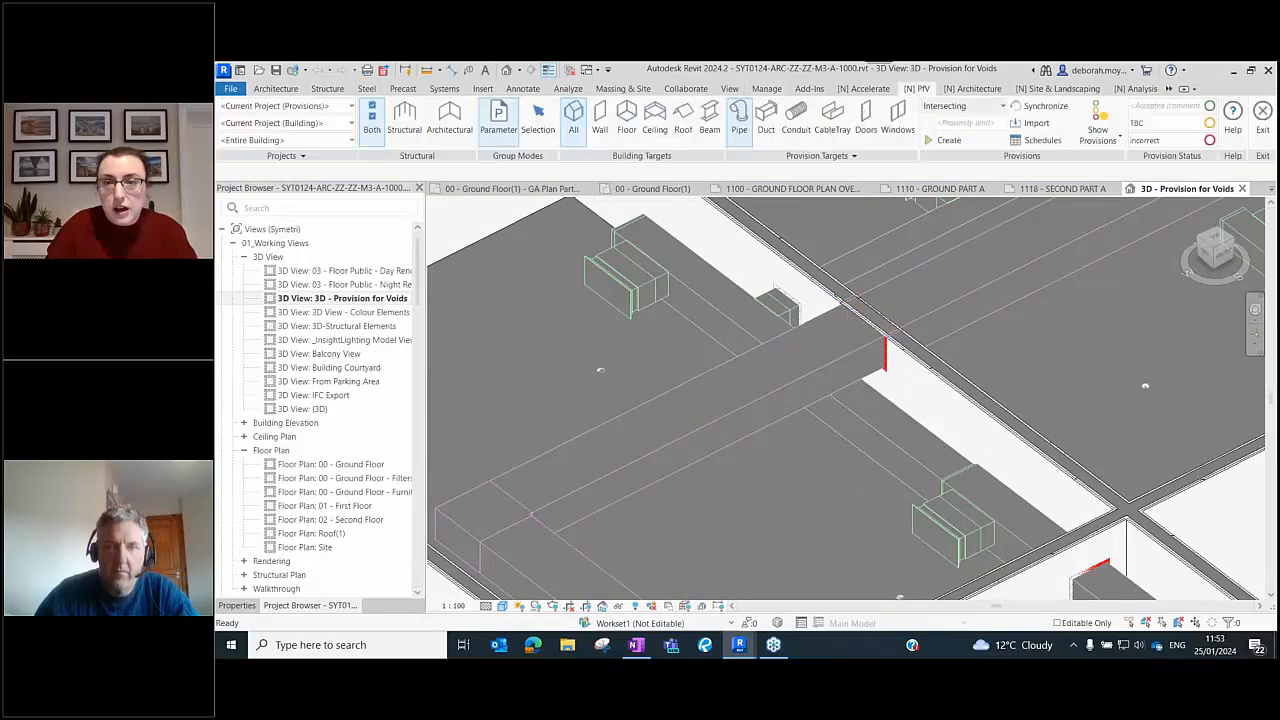
click(1040, 106)
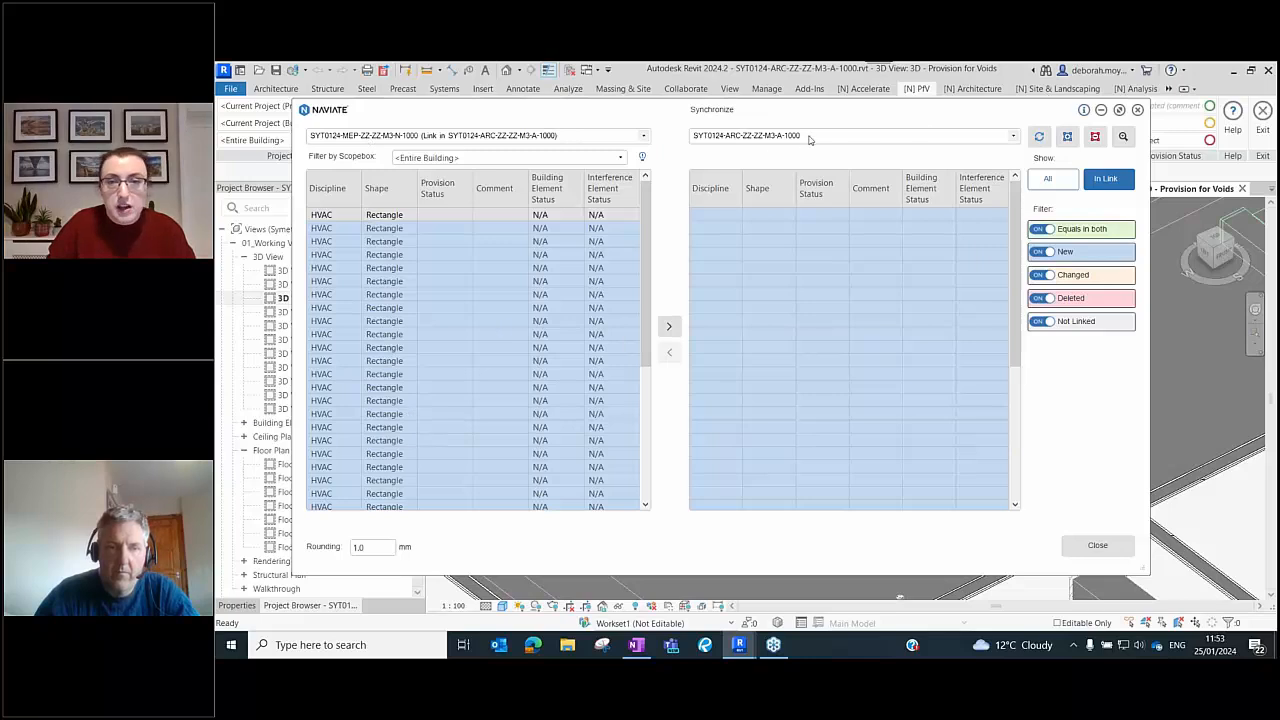
drag(647, 256, 590, 398)
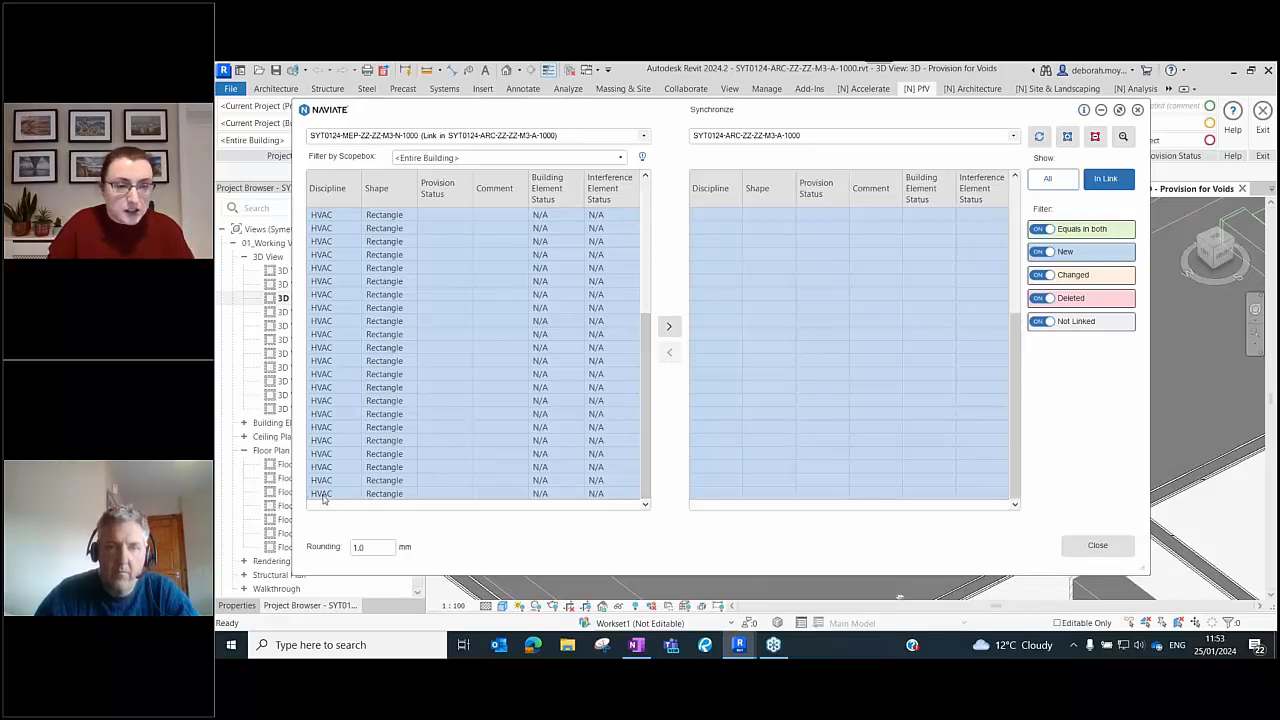
scroll(375, 420, up, 5)
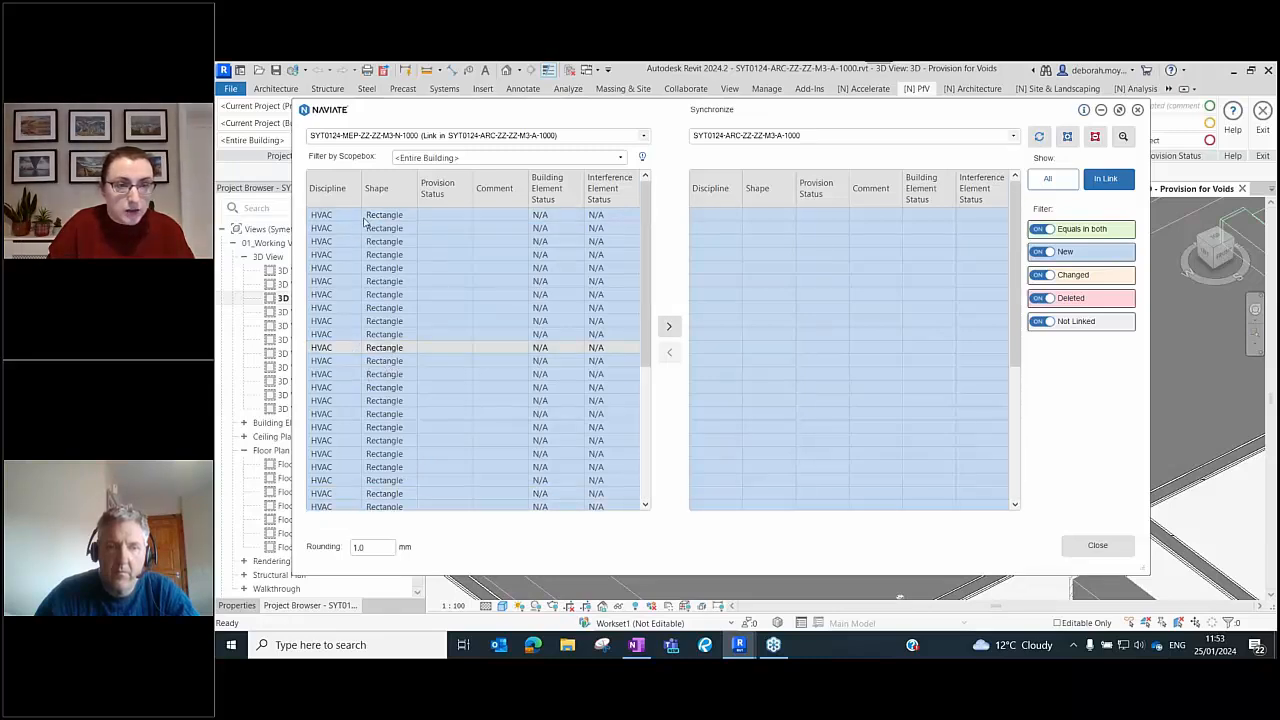
click(669, 326)
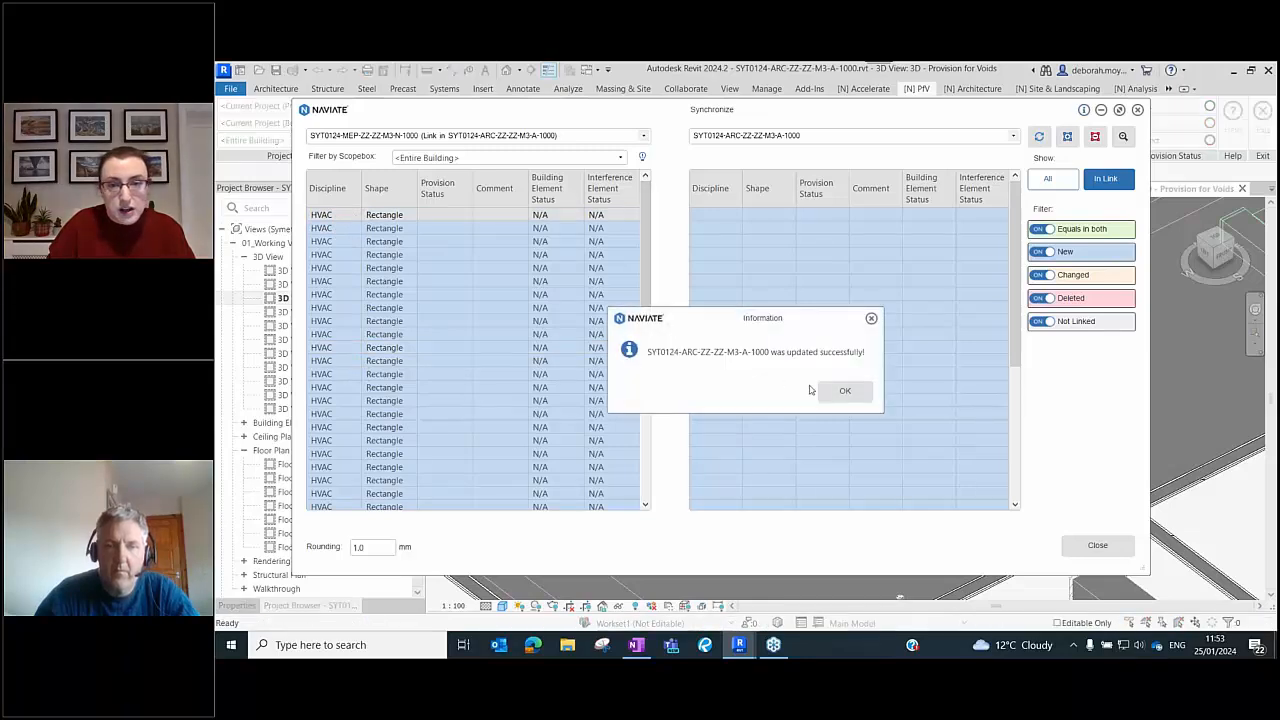
click(845, 390)
- Transfer a range of new rectangular HVAC provisions from the linked MEP model into the ARC model and close the synchronization
drag(644, 231, 617, 385)
scroll(330, 300, up, 1)
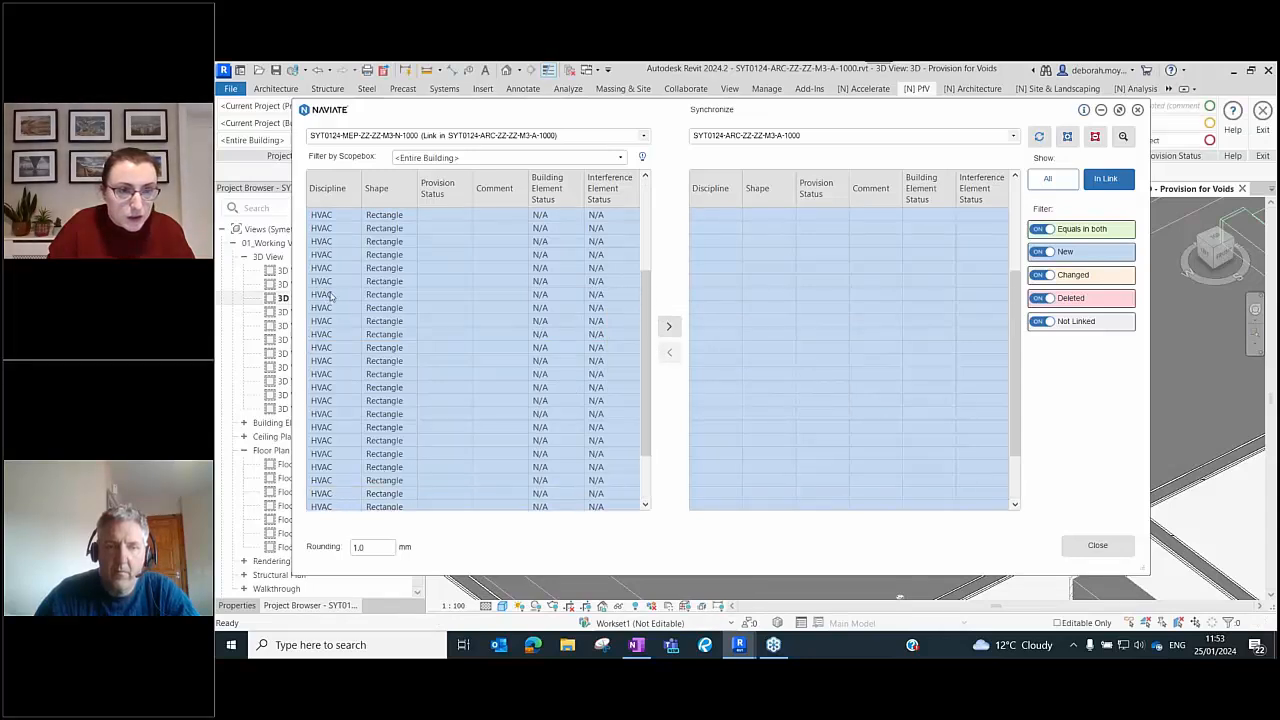
shift+click(335, 272)
click(672, 329)
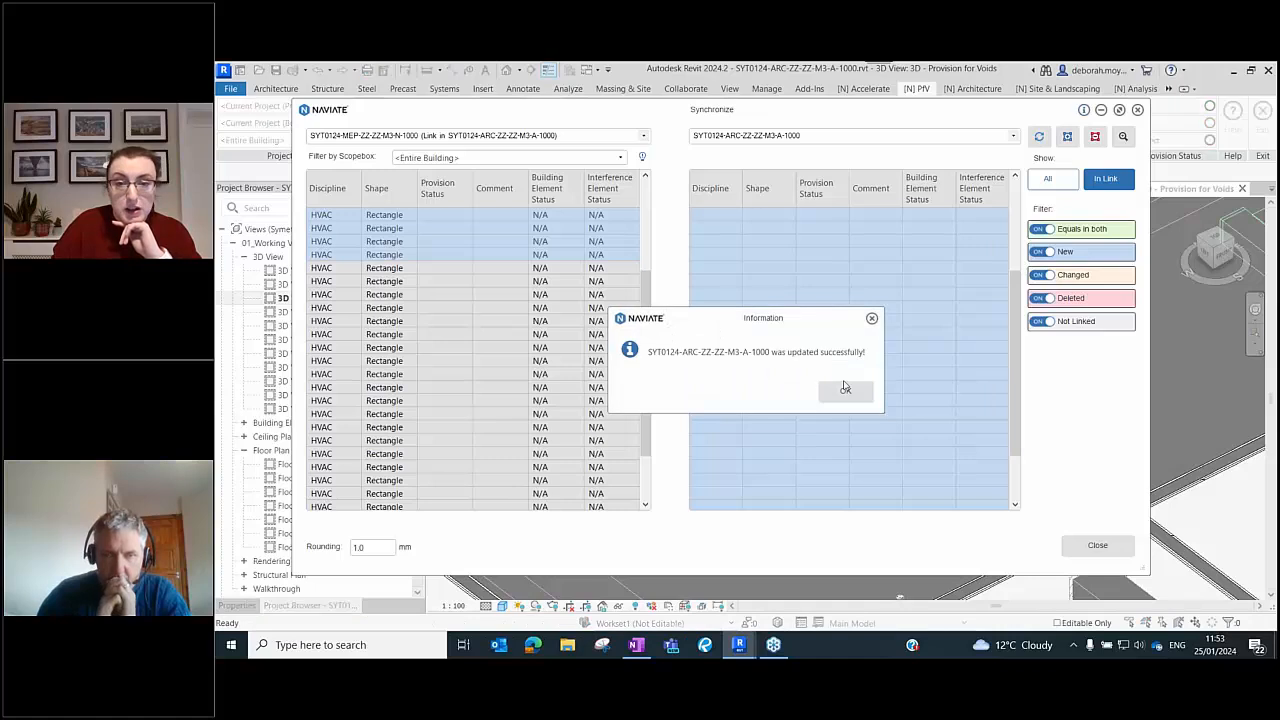
click(845, 389)
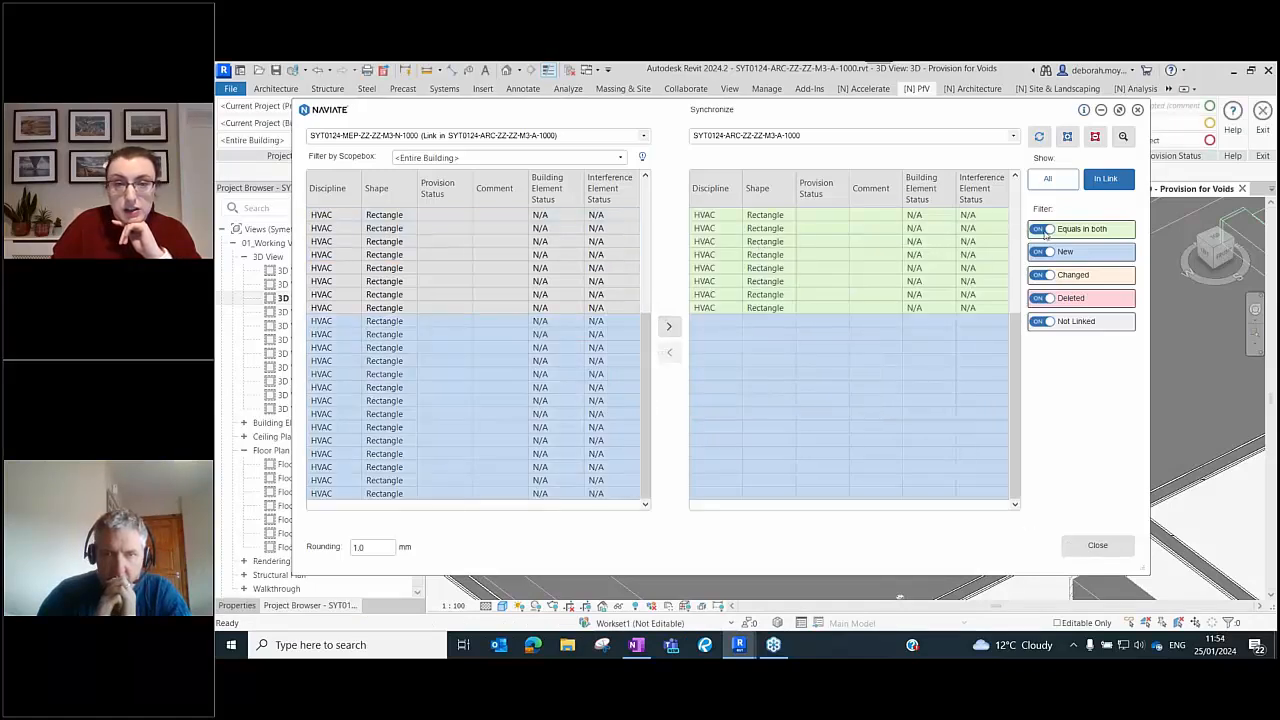
click(1097, 545)
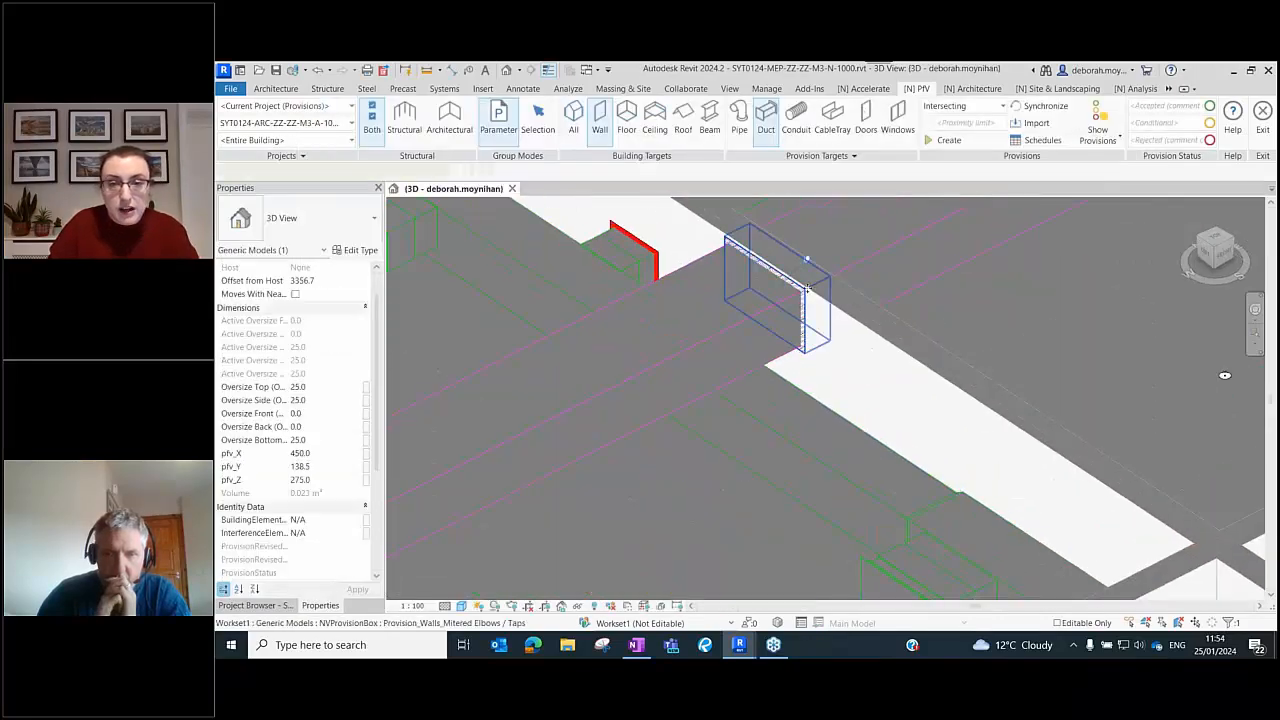
- In the SYT0124-MEP model, hide the linked SYT0124-ARC model in the 3D view to expose the provision boxes around the ducts
click(806, 295)
middle_drag(806, 295, 805, 392)
key(Escape)
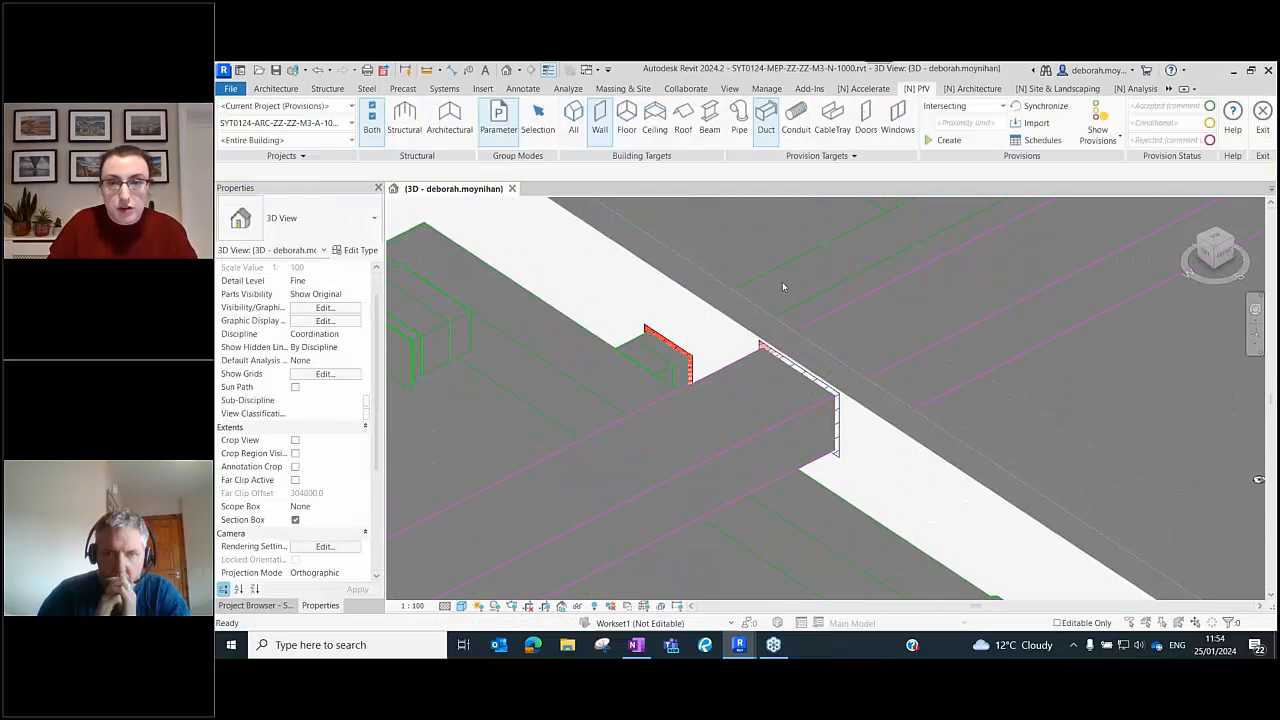
key(v)
key(v)
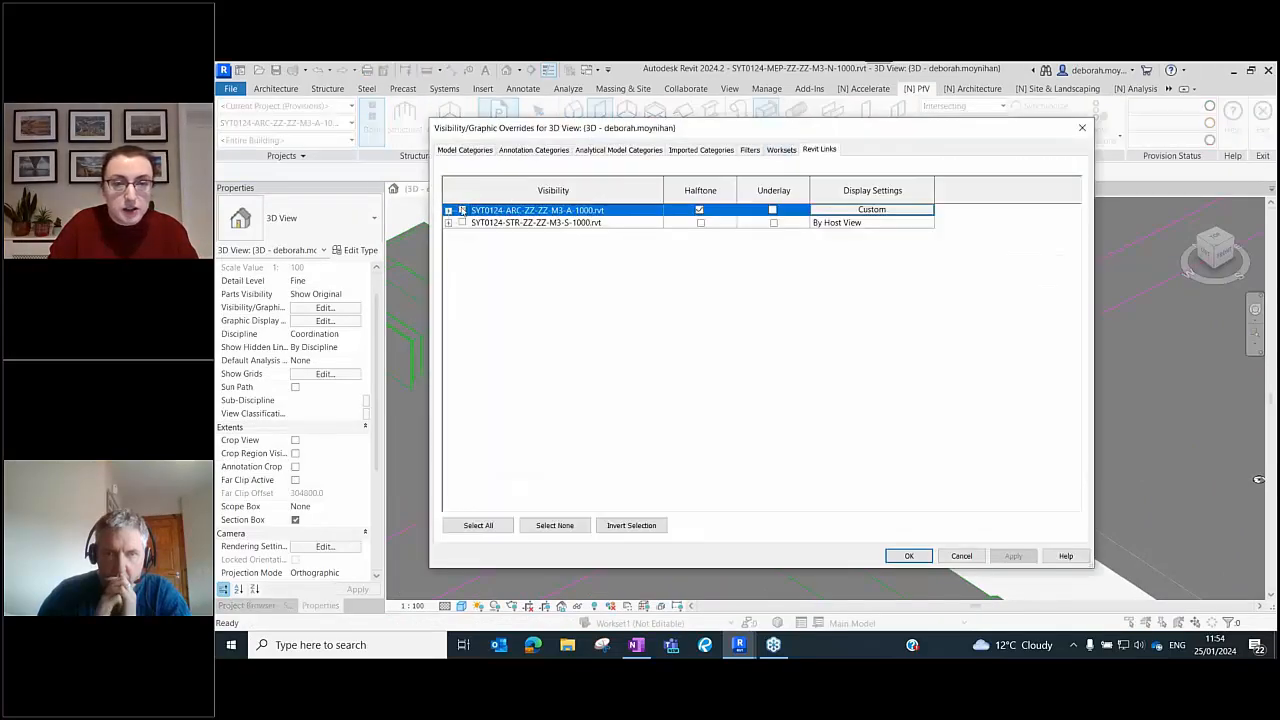
click(898, 554)
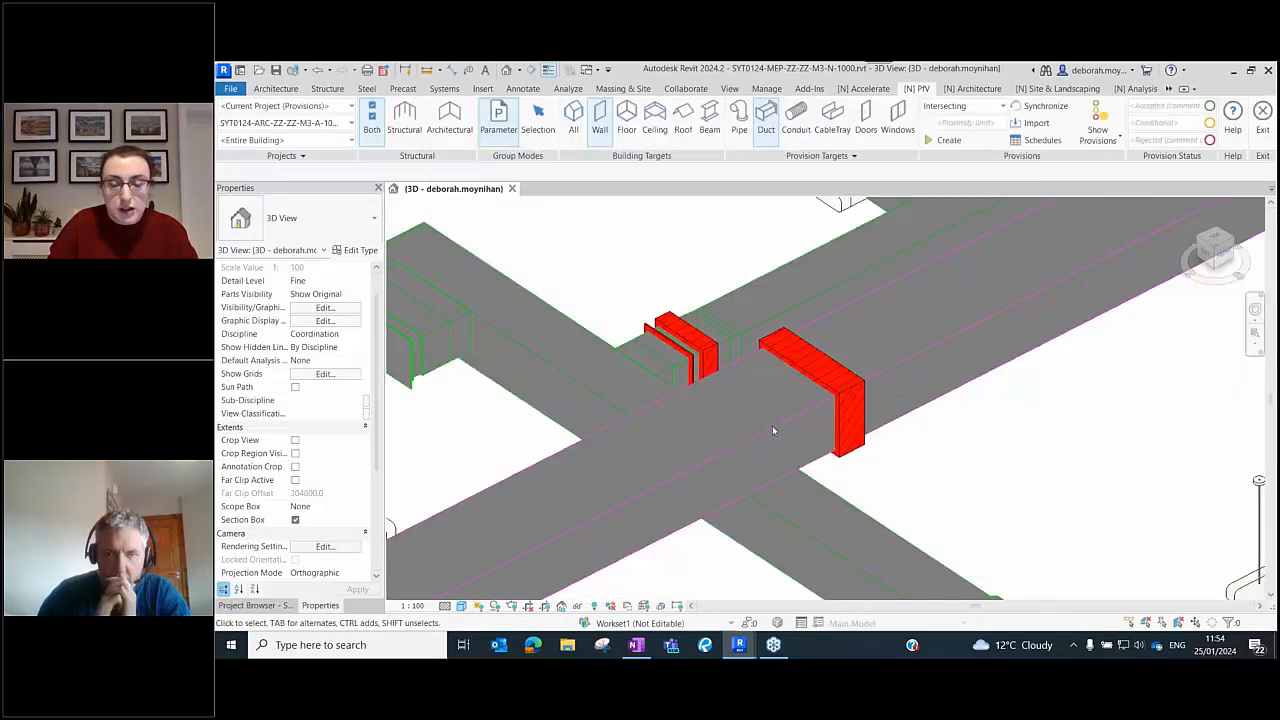
- Switch to the SYT0124-ARC model and hide the linked SYT0124-MEP model in the Provision for Voids 3D view
mouse_move(745, 645)
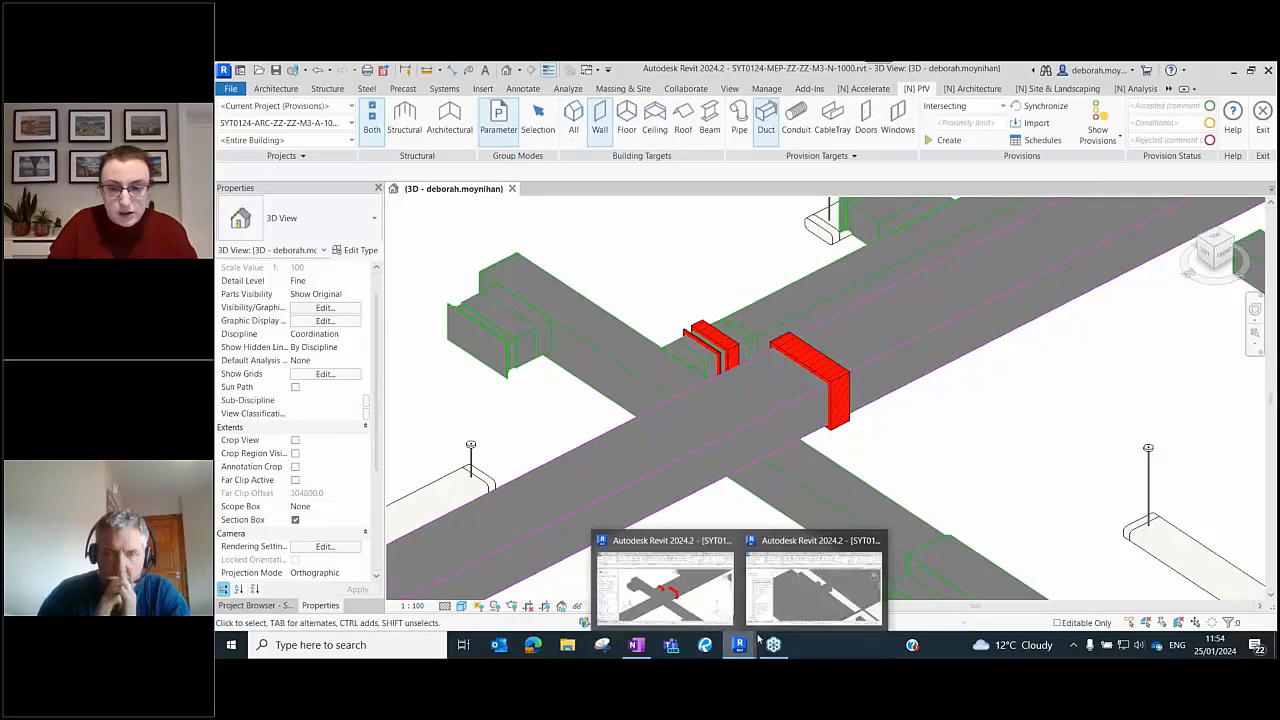
click(810, 606)
click(884, 357)
key(Escape)
key(v)
key(v)
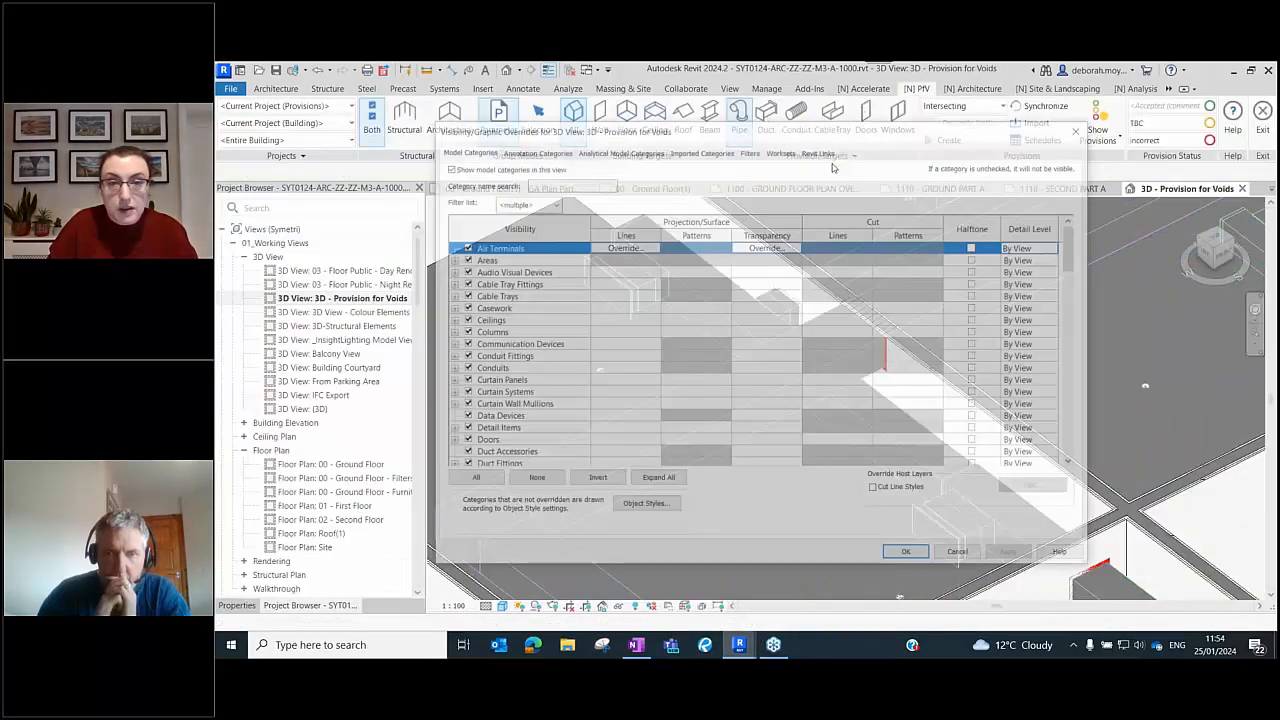
click(906, 556)
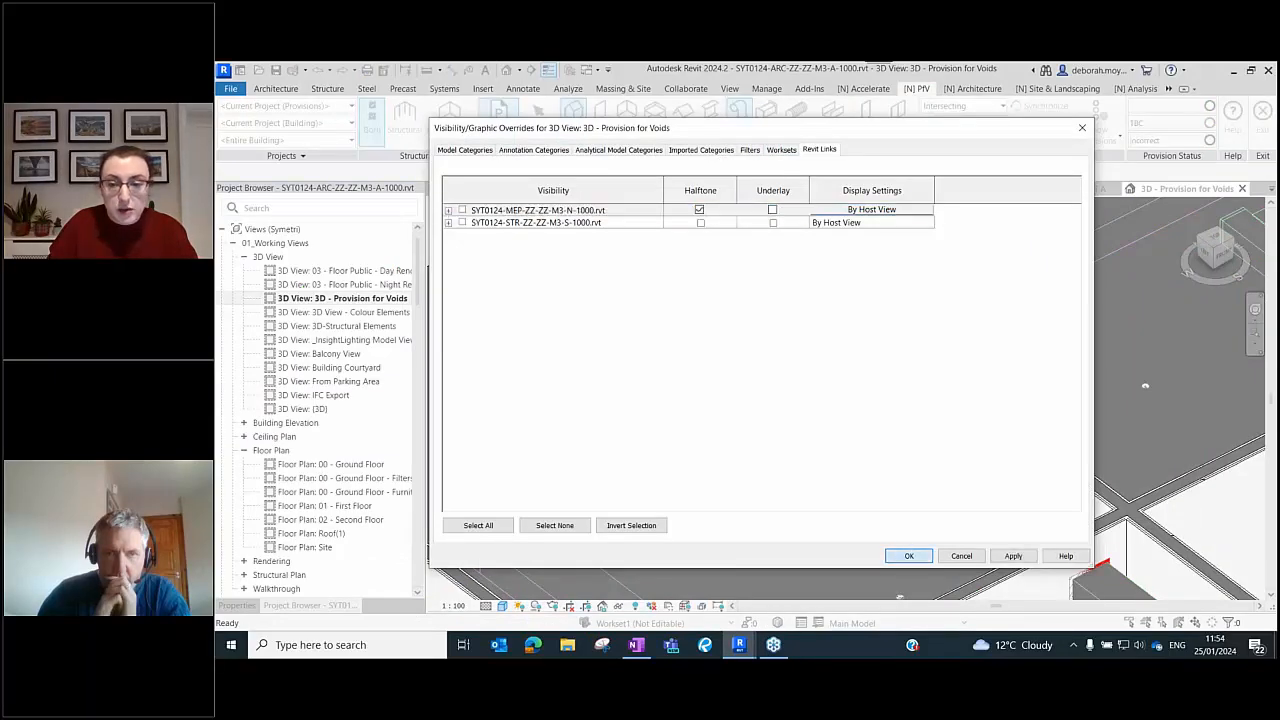
- Examine the transferred provision boxes in the ARC model's partition walls, selecting individual boxes and clearing the selection
scroll(855, 318, down, 5)
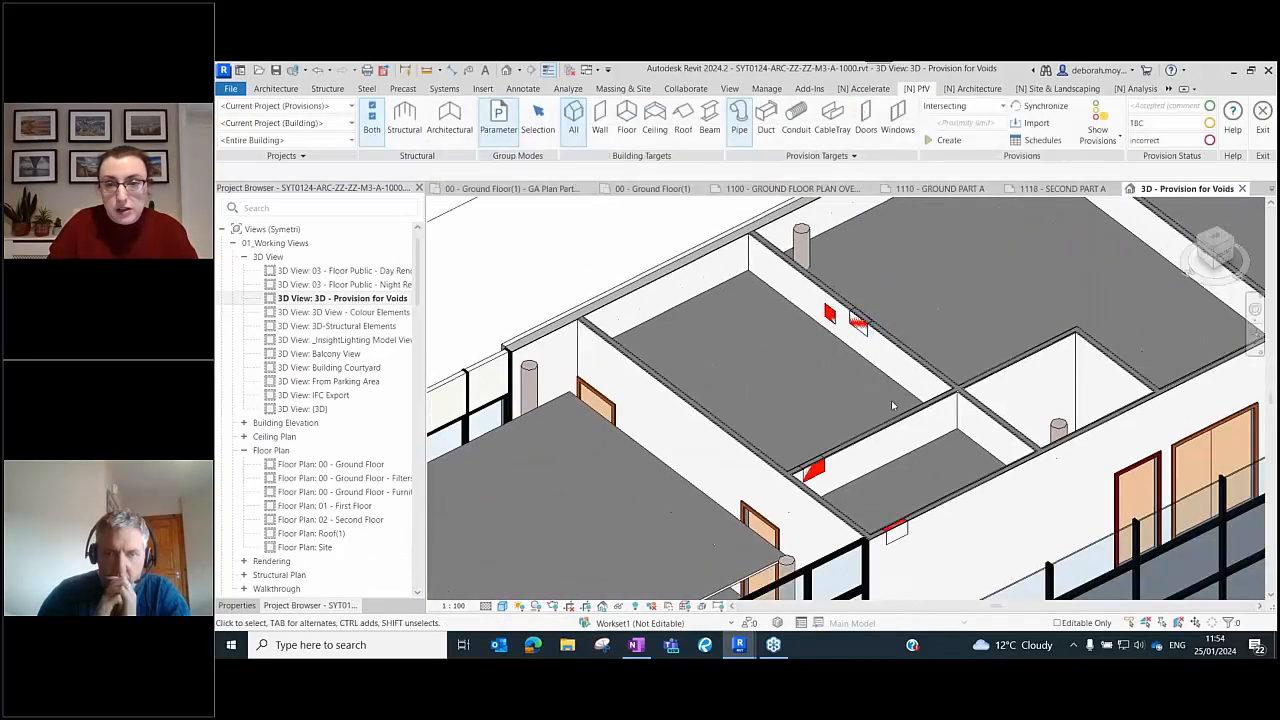
middle_drag(891, 400, 857, 390)
scroll(783, 438, up, 3)
click(785, 442)
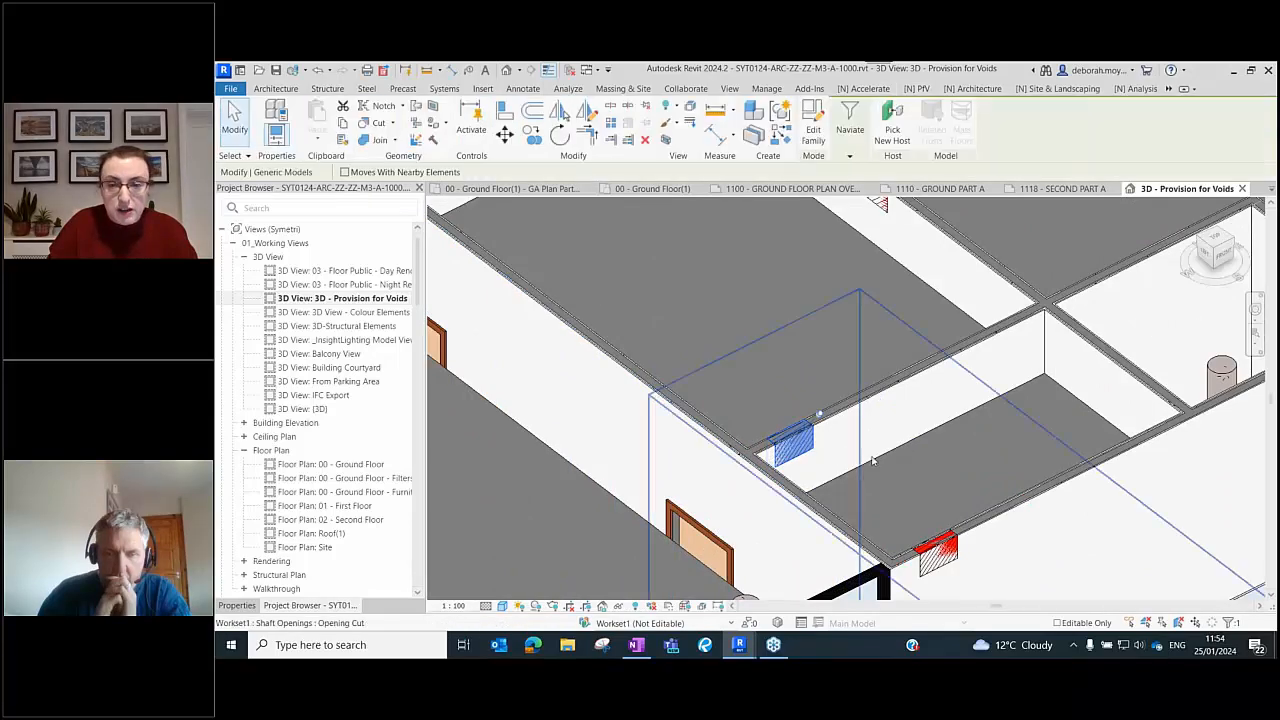
middle_drag(922, 504, 832, 434)
click(836, 478)
middle_drag(908, 446, 877, 425)
scroll(877, 425, up, 1)
click(914, 368)
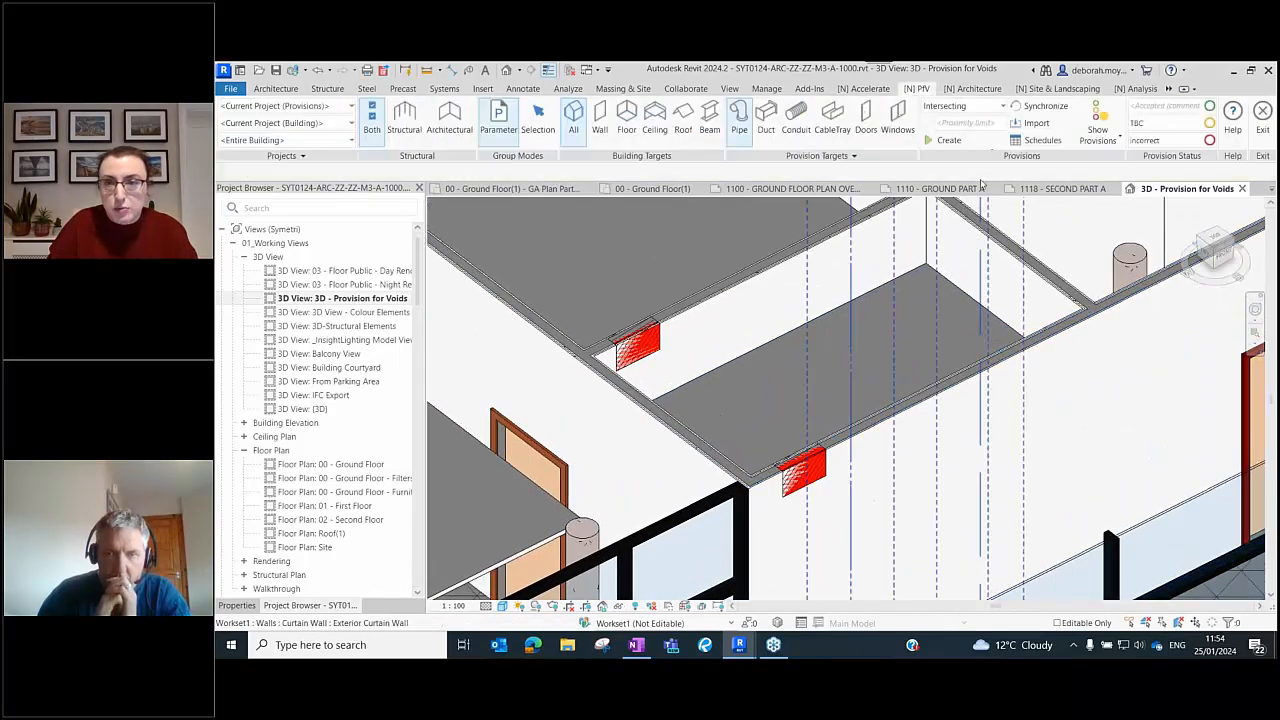
scroll(789, 482, up, 2)
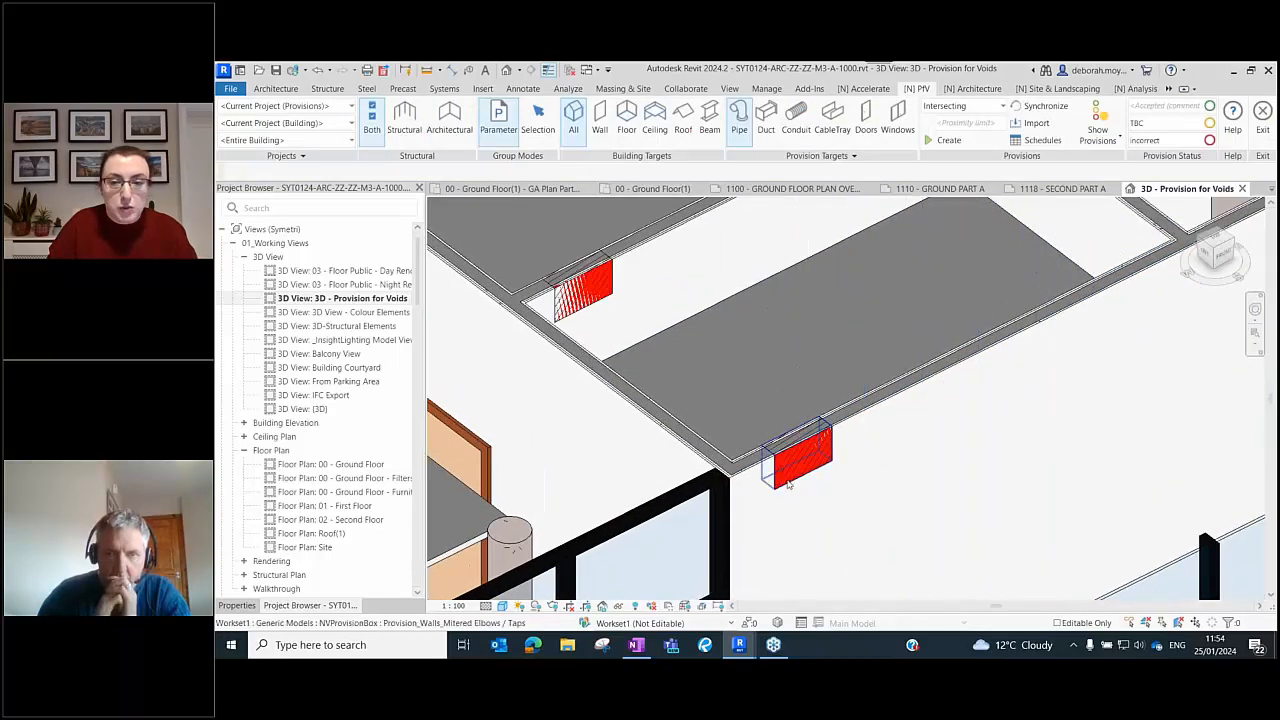
click(789, 487)
click(991, 351)
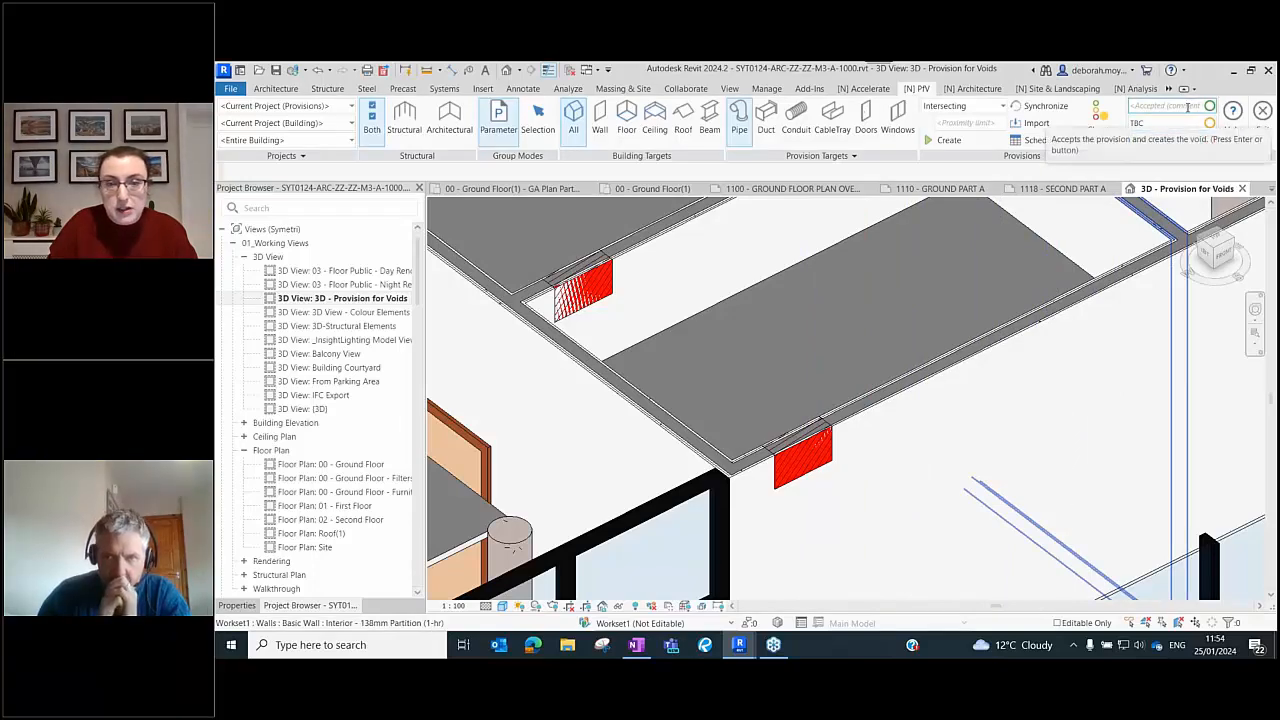
- Accept the provision box in the partition wall beside the curtain wall corner so its void is cut, and clear the selection
click(828, 437)
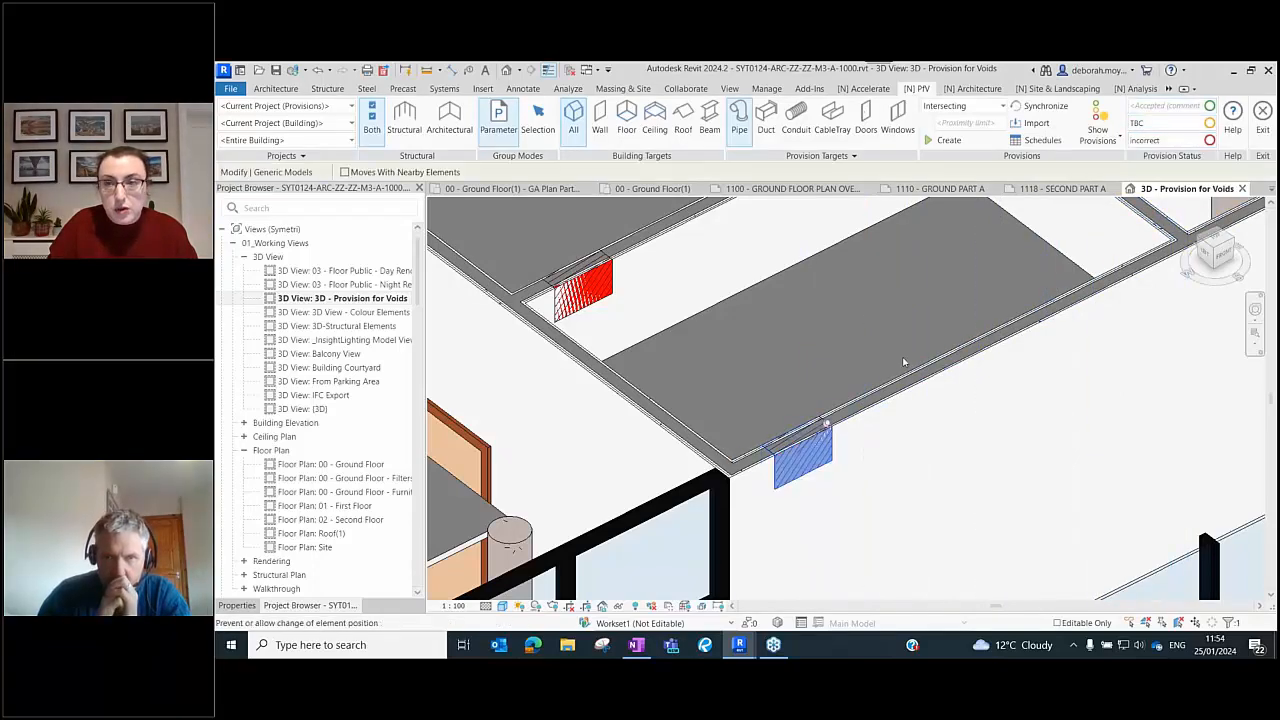
click(916, 88)
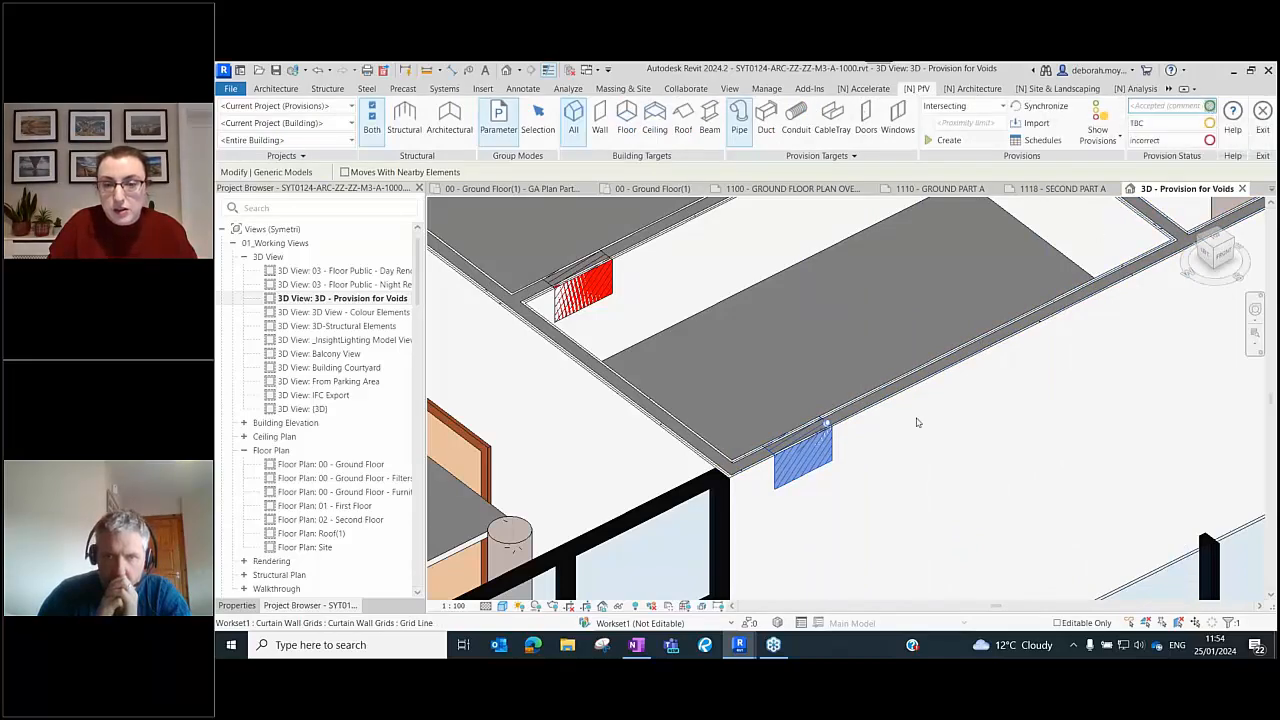
key(Escape)
click(806, 459)
scroll(804, 459, up, 3)
key(Escape)
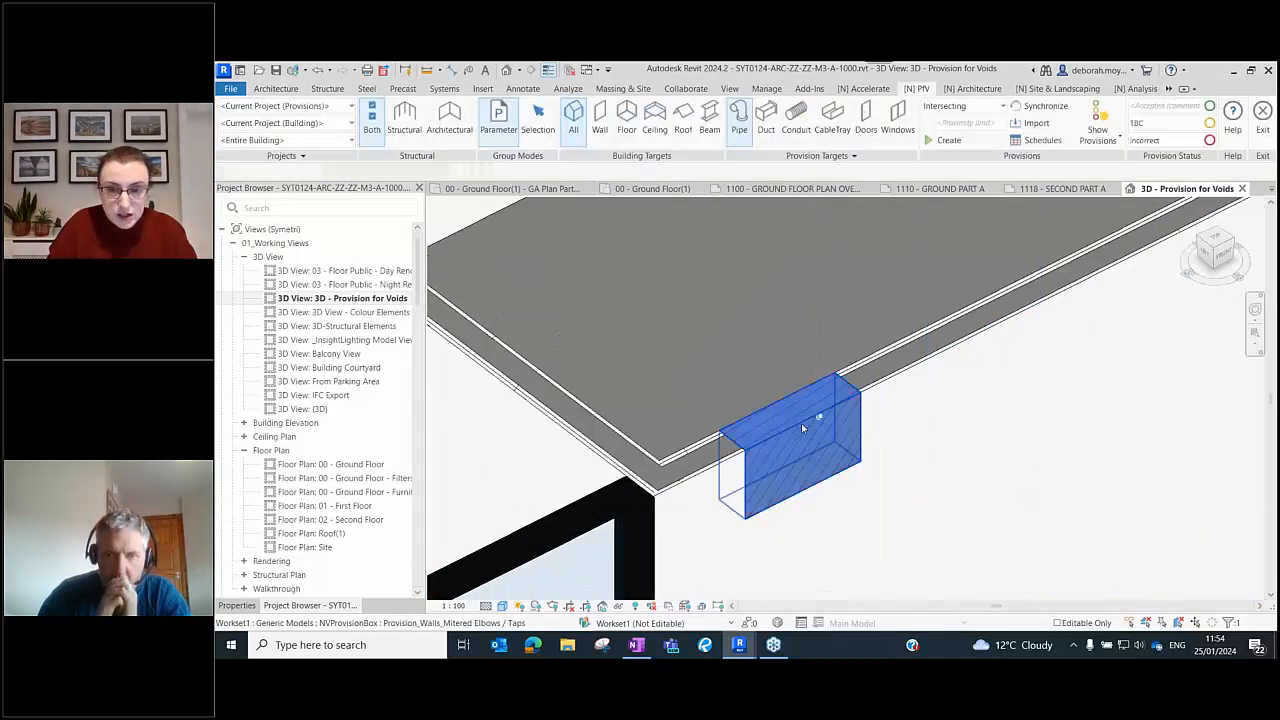
- Temporarily hide the accepted provision box in the 3D view to expose the void in the partition wall
click(801, 423)
key(h)
key(h)
scroll(801, 376, down, 2)
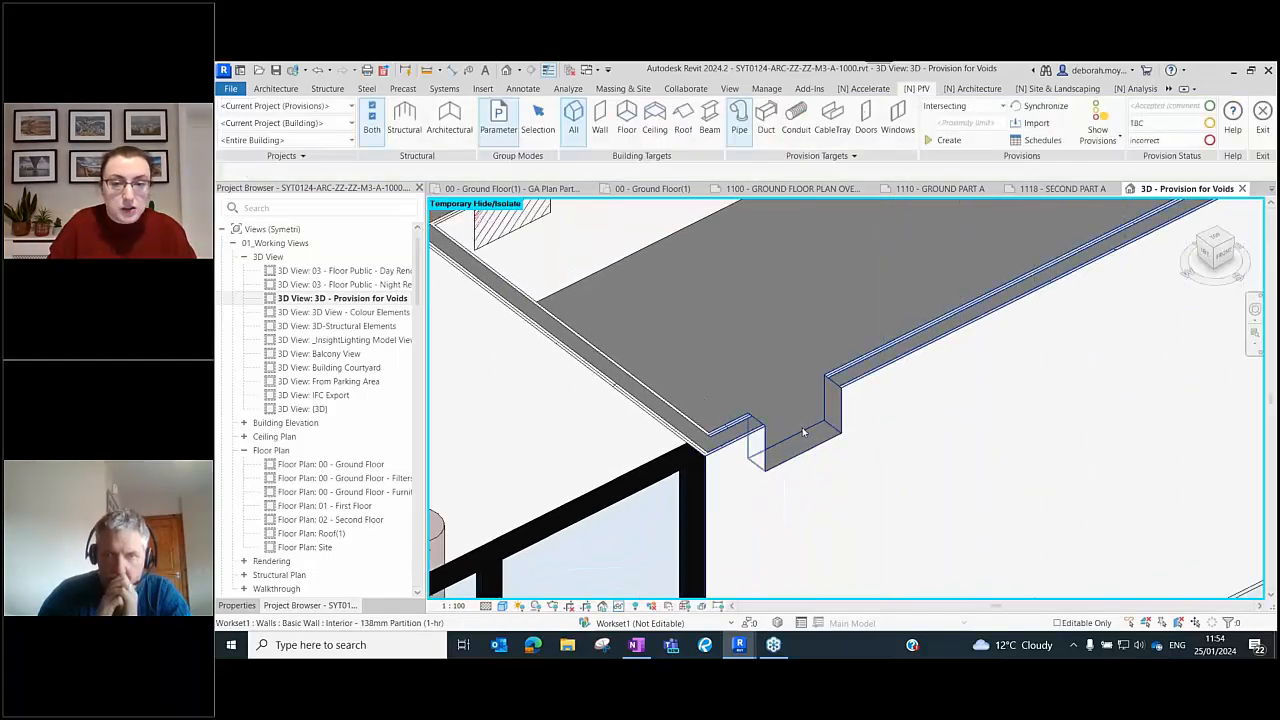
scroll(804, 432, down, 3)
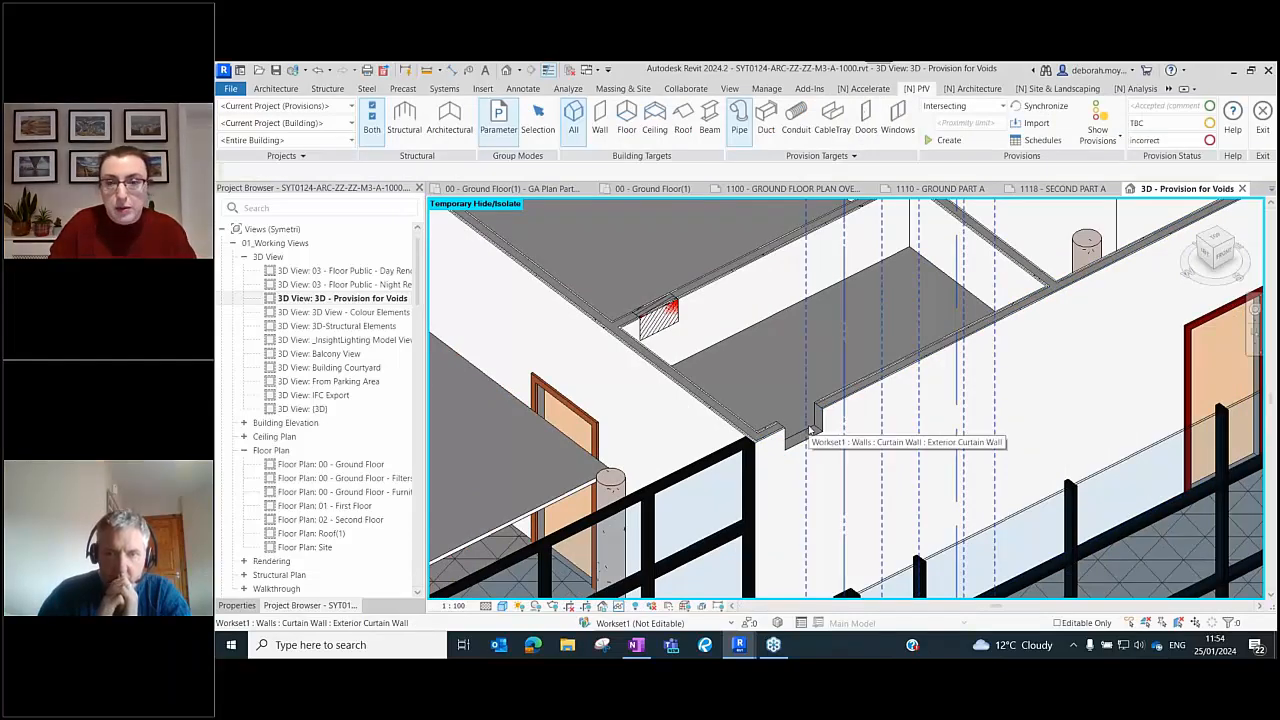
- Assign the amber provision status with the comment TBC to the neighbouring provision box in the inner partition wall
scroll(665, 300, up, 2)
click(652, 345)
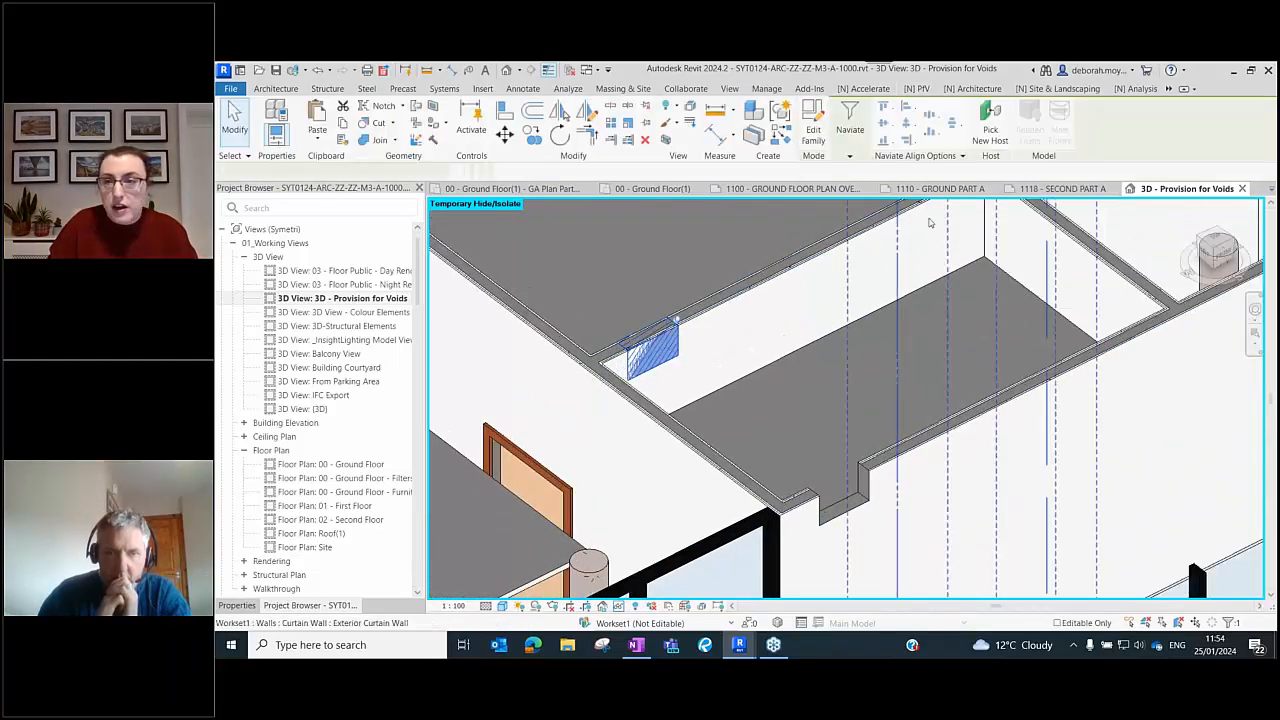
click(922, 88)
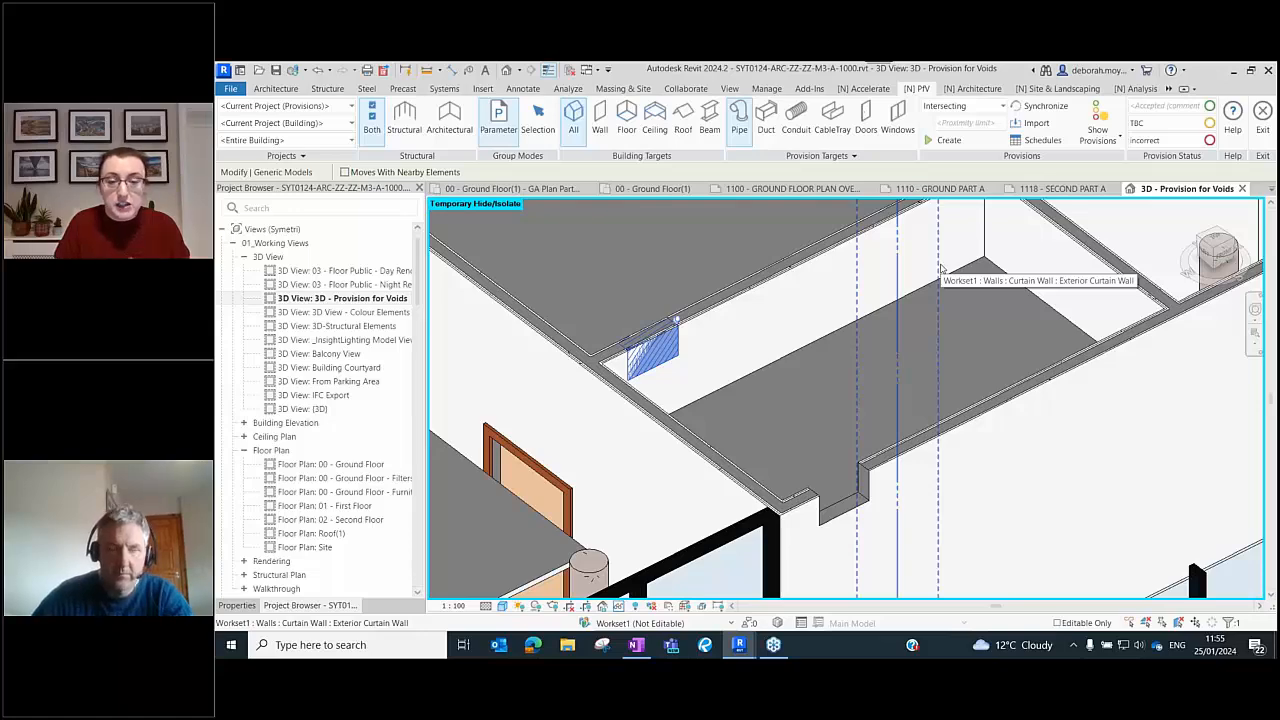
click(1210, 122)
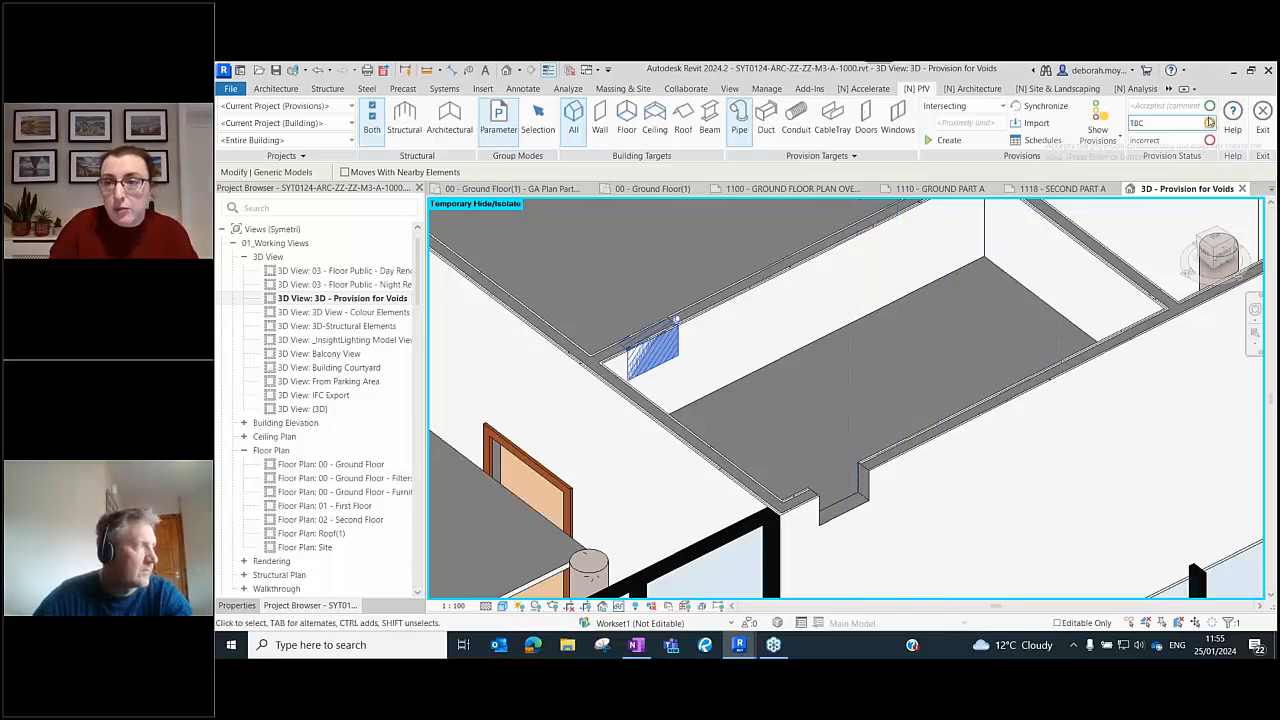
- Hide all provisions in the Provision for Voids 3D view and show them again
scroll(895, 452, down, 5)
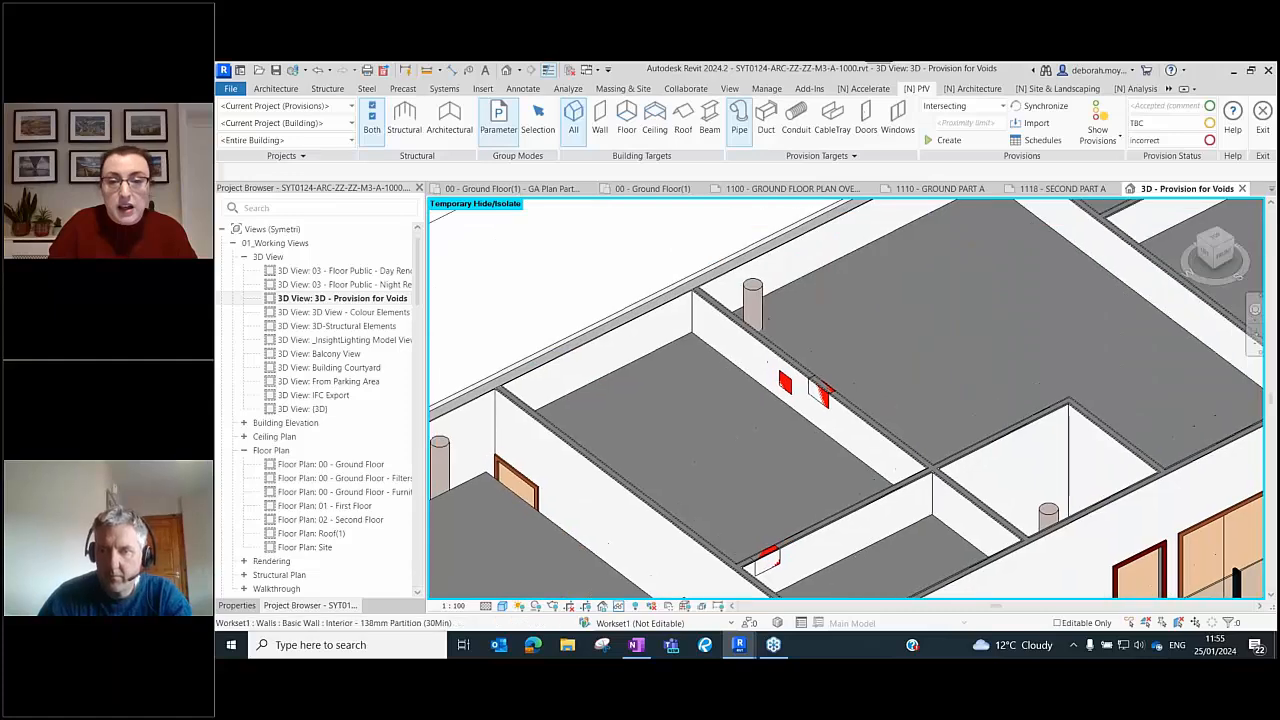
scroll(826, 408, up, 3)
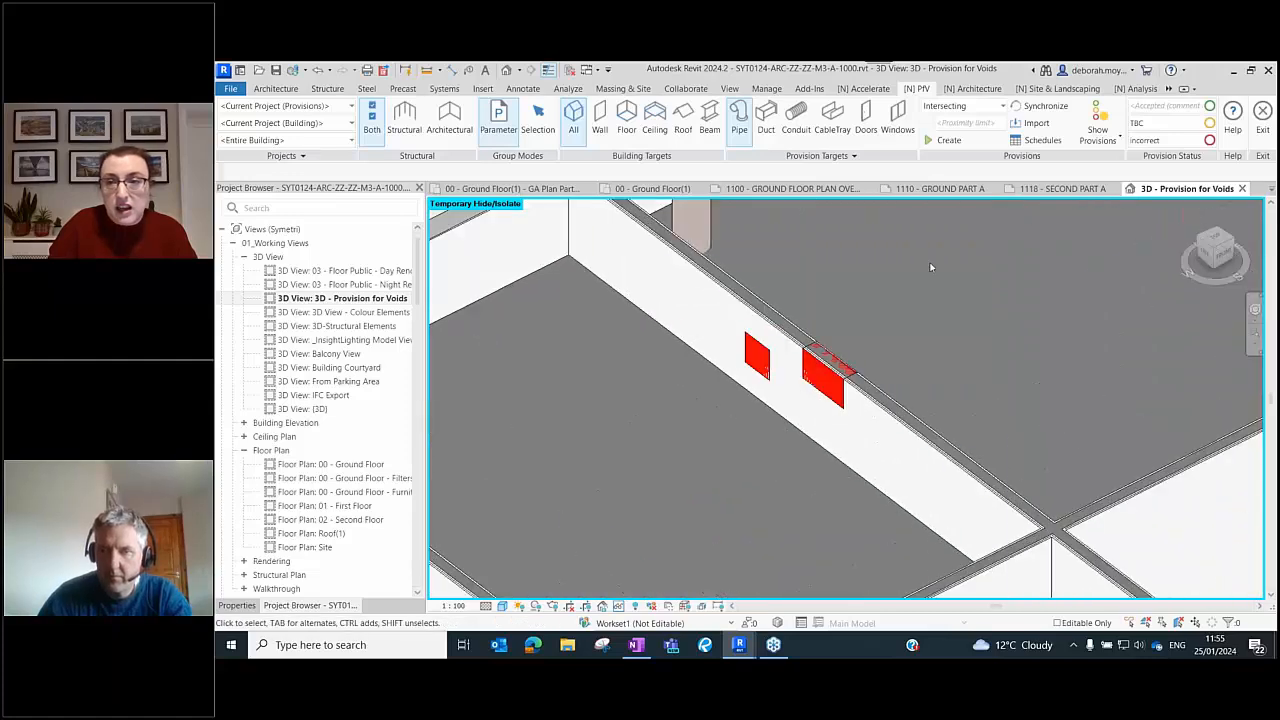
click(1104, 143)
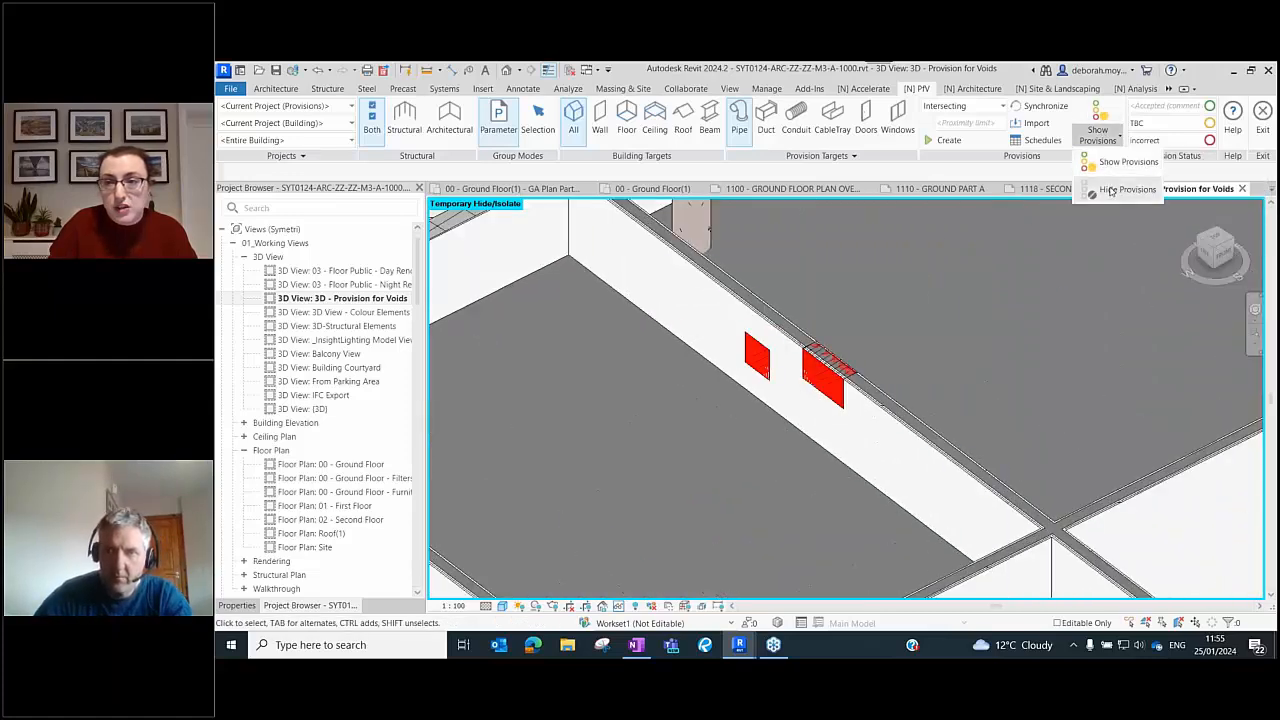
click(1098, 144)
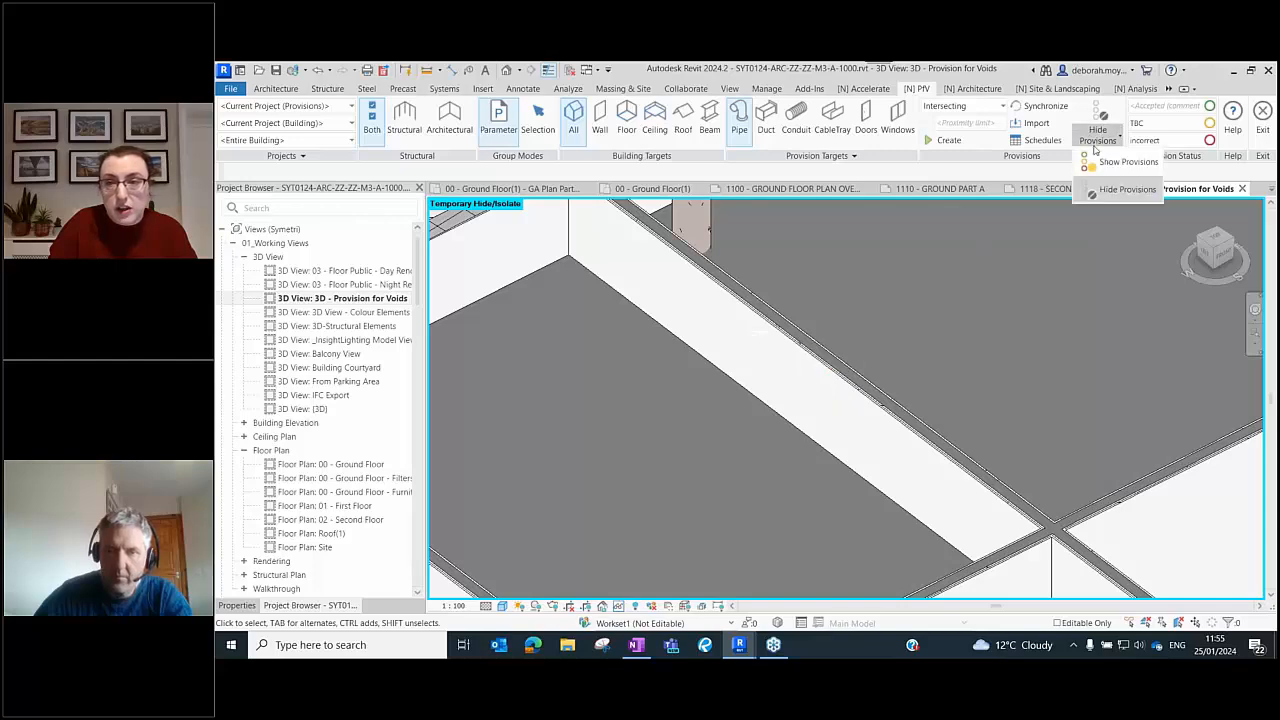
click(1107, 160)
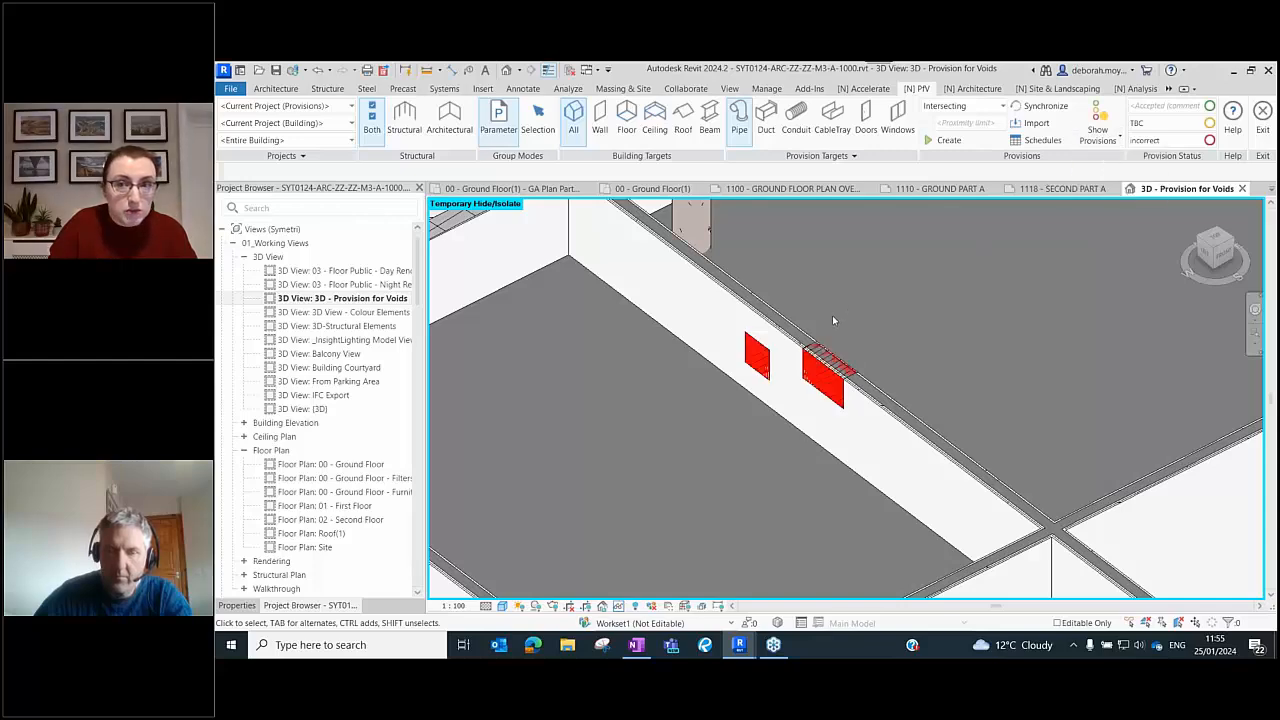
scroll(831, 320, down, 5)
scroll(815, 405, up, 3)
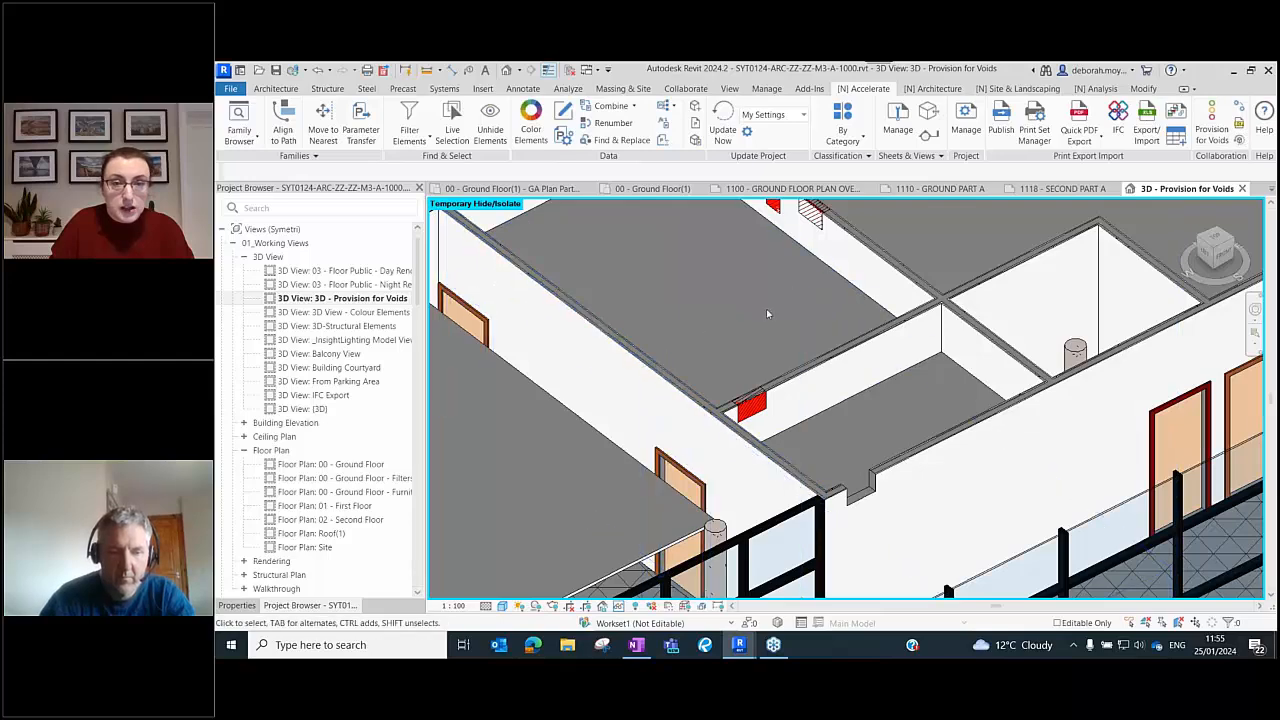
scroll(766, 300, down, 3)
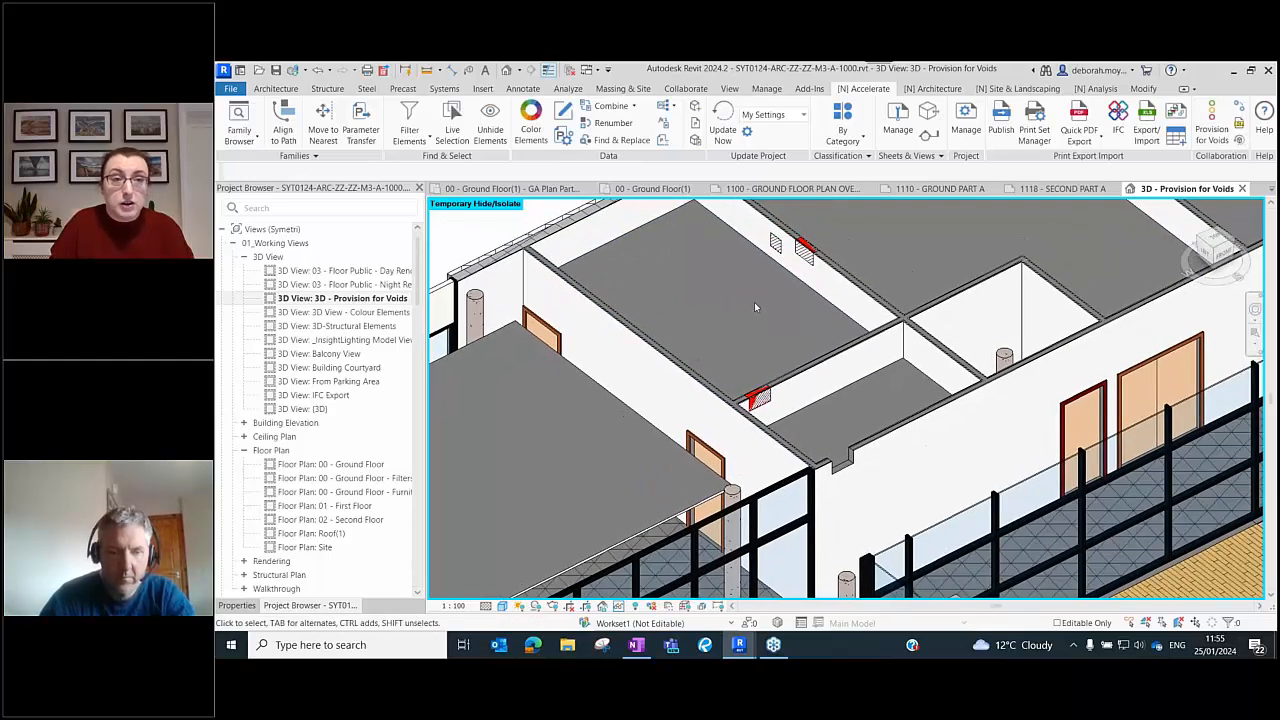